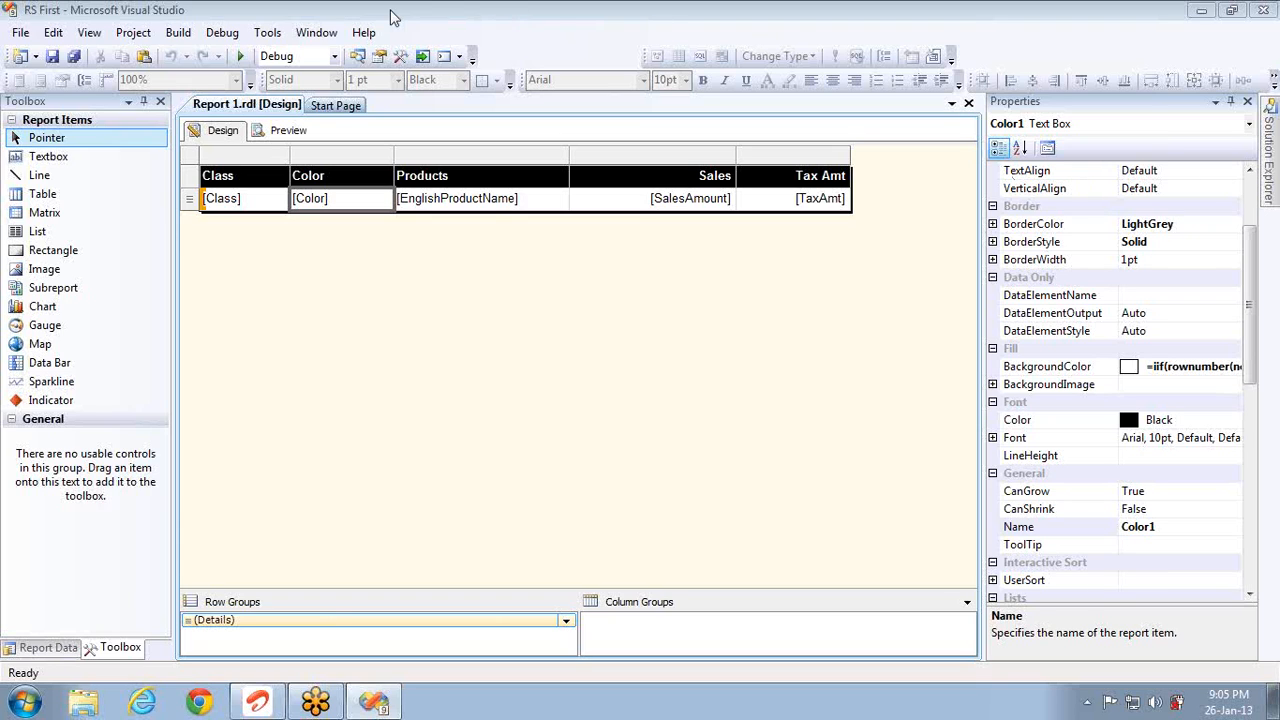
Step: Pick Table, then Matrix, from the Toolbox's Report Items
{"action": "left_click", "coordinate": [36, 194]}
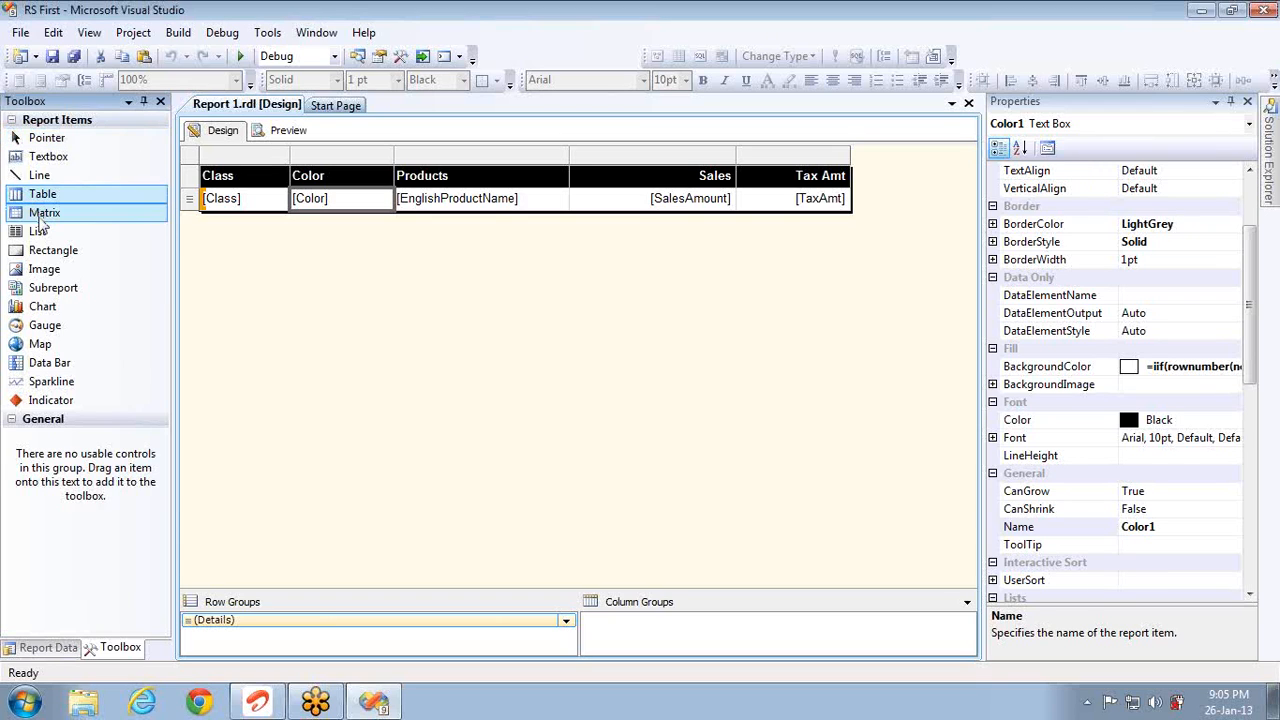
{"action": "left_click", "coordinate": [42, 213]}
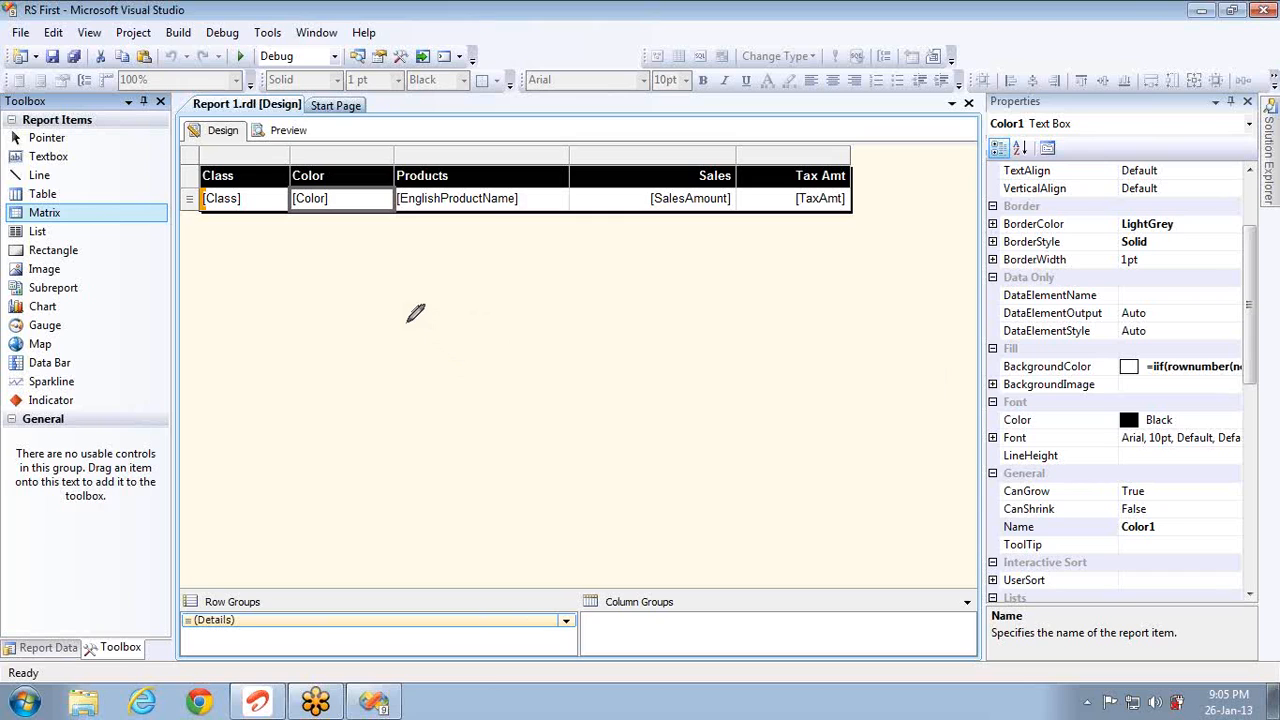
Step: Sketch two grey boxes with a curved arrow, a small middle box, and a stray mark
{"action": "mouse_move", "coordinate": [408, 320]}
{"action": "left_mouse_down"}
{"action": "mouse_move", "coordinate": [423, 452]}
{"action": "mouse_move", "coordinate": [551, 268]}
{"action": "mouse_move", "coordinate": [385, 296]}
{"action": "mouse_move", "coordinate": [404, 338]}
{"action": "left_mouse_up"}
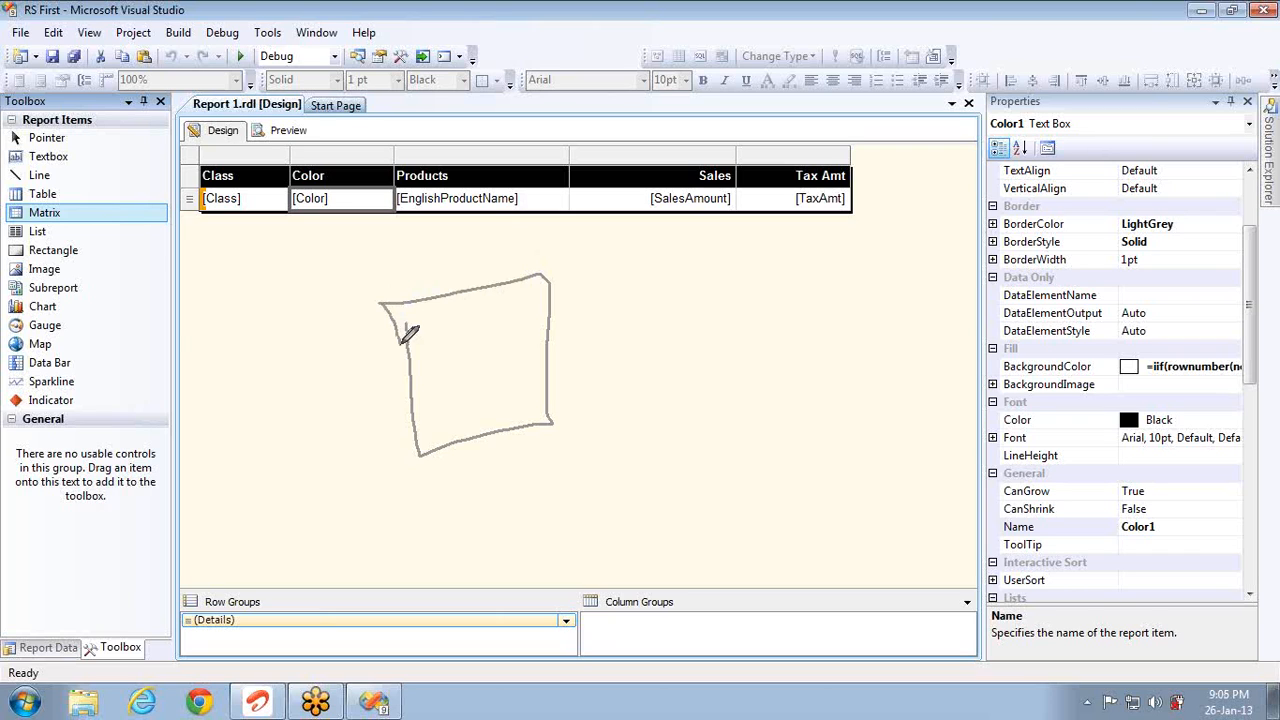
{"action": "mouse_move", "coordinate": [765, 243]}
{"action": "left_mouse_down"}
{"action": "mouse_move", "coordinate": [764, 335]}
{"action": "mouse_move", "coordinate": [828, 398]}
{"action": "mouse_move", "coordinate": [890, 390]}
{"action": "mouse_move", "coordinate": [887, 260]}
{"action": "mouse_move", "coordinate": [845, 240]}
{"action": "mouse_move", "coordinate": [772, 240]}
{"action": "left_mouse_up"}
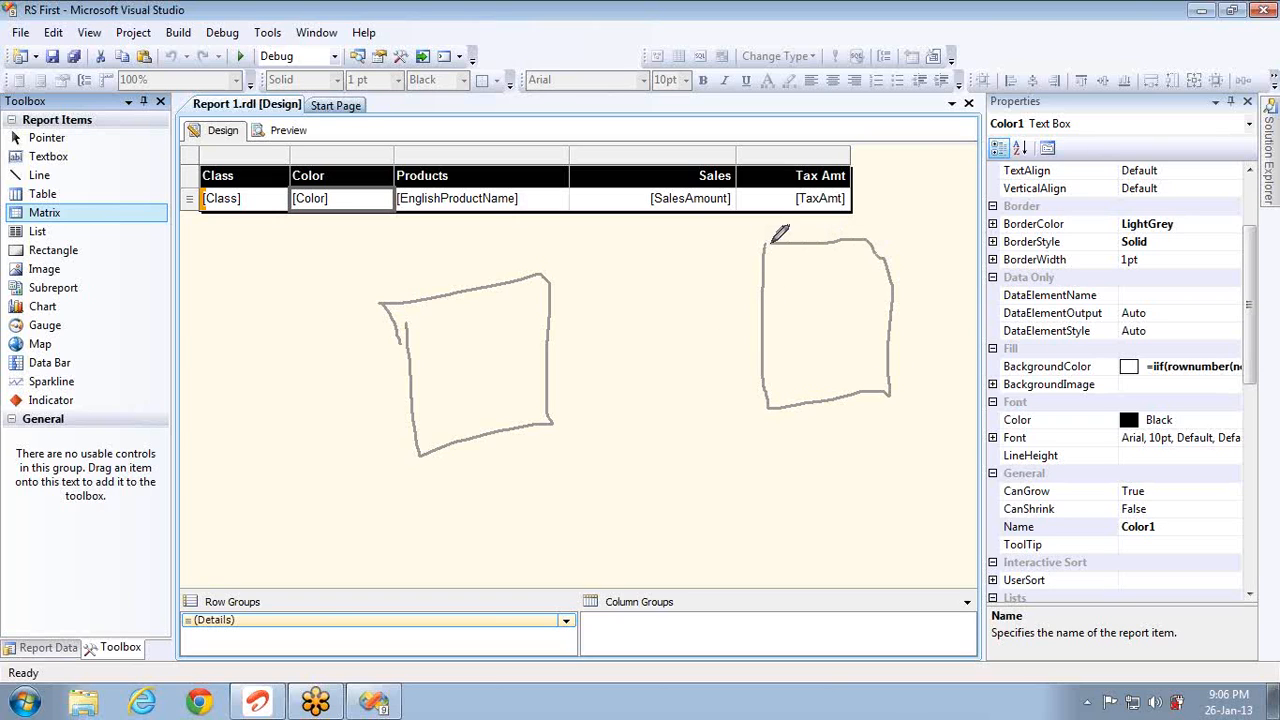
{"action": "mouse_move", "coordinate": [515, 428]}
{"action": "left_mouse_down"}
{"action": "mouse_move", "coordinate": [826, 467]}
{"action": "mouse_move", "coordinate": [820, 421]}
{"action": "mouse_move", "coordinate": [802, 442]}
{"action": "left_mouse_up"}
{"action": "left_click_drag", "start_coordinate": [820, 421], "coordinate": [831, 437]}
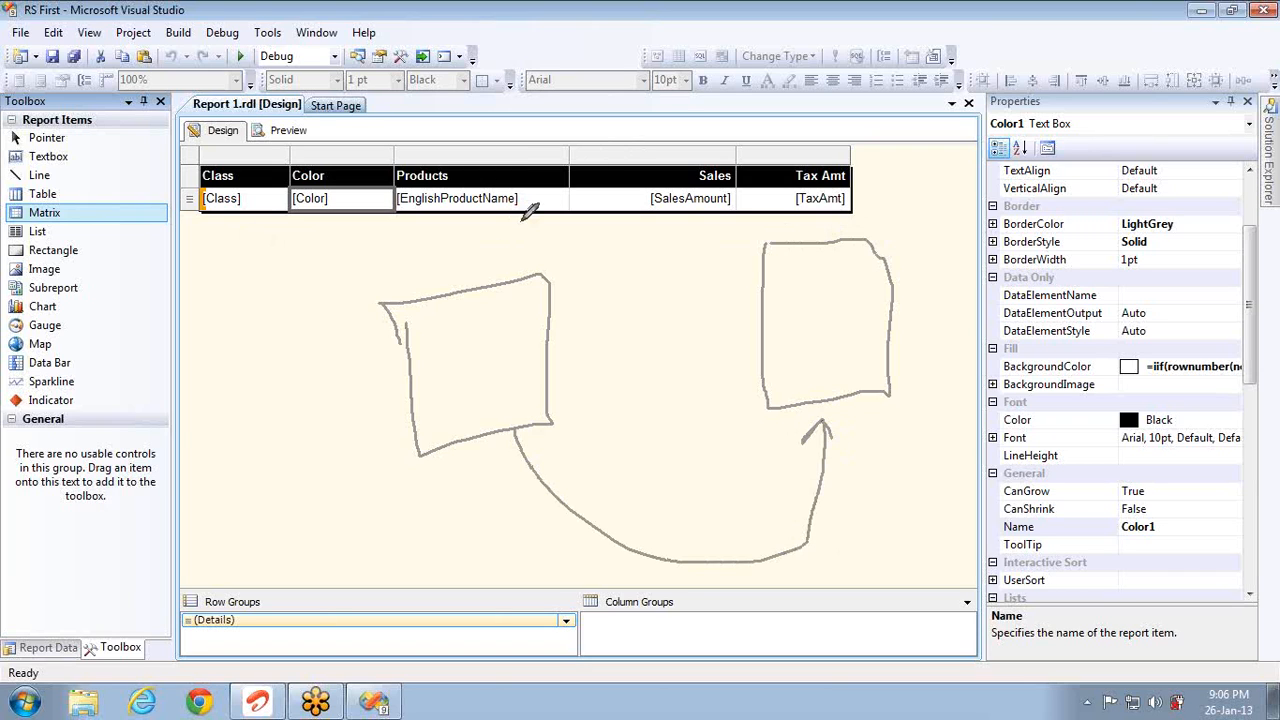
{"action": "mouse_move", "coordinate": [627, 314]}
{"action": "left_mouse_down"}
{"action": "mouse_move", "coordinate": [630, 394]}
{"action": "mouse_move", "coordinate": [683, 340]}
{"action": "mouse_move", "coordinate": [622, 312]}
{"action": "left_mouse_up"}
{"action": "mouse_move", "coordinate": [552, 344]}
{"action": "left_mouse_down"}
{"action": "mouse_move", "coordinate": [628, 352]}
{"action": "mouse_move", "coordinate": [620, 367]}
{"action": "mouse_move", "coordinate": [778, 326]}
{"action": "mouse_move", "coordinate": [752, 392]}
{"action": "left_mouse_up"}
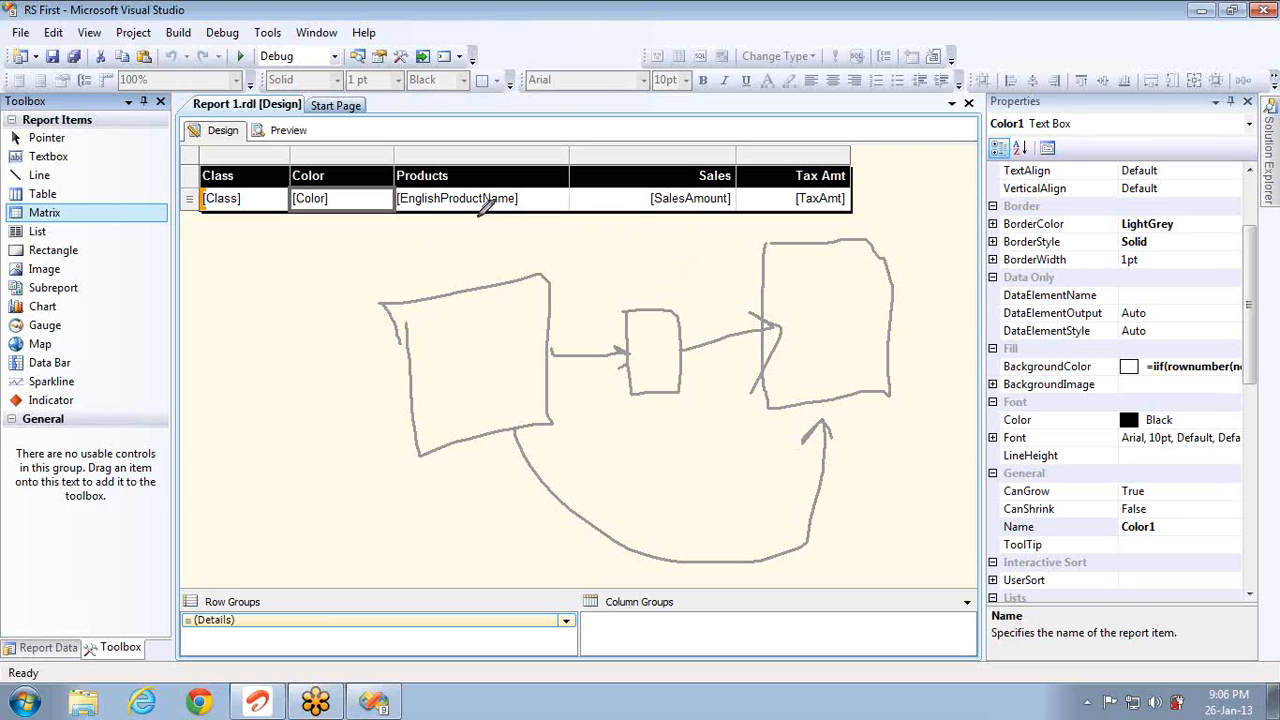
{"action": "mouse_move", "coordinate": [228, 308]}
{"action": "left_mouse_down"}
{"action": "mouse_move", "coordinate": [244, 320]}
{"action": "mouse_move", "coordinate": [226, 336]}
{"action": "mouse_move", "coordinate": [244, 292]}
{"action": "mouse_move", "coordinate": [264, 302]}
{"action": "mouse_move", "coordinate": [298, 281]}
{"action": "left_mouse_up"}
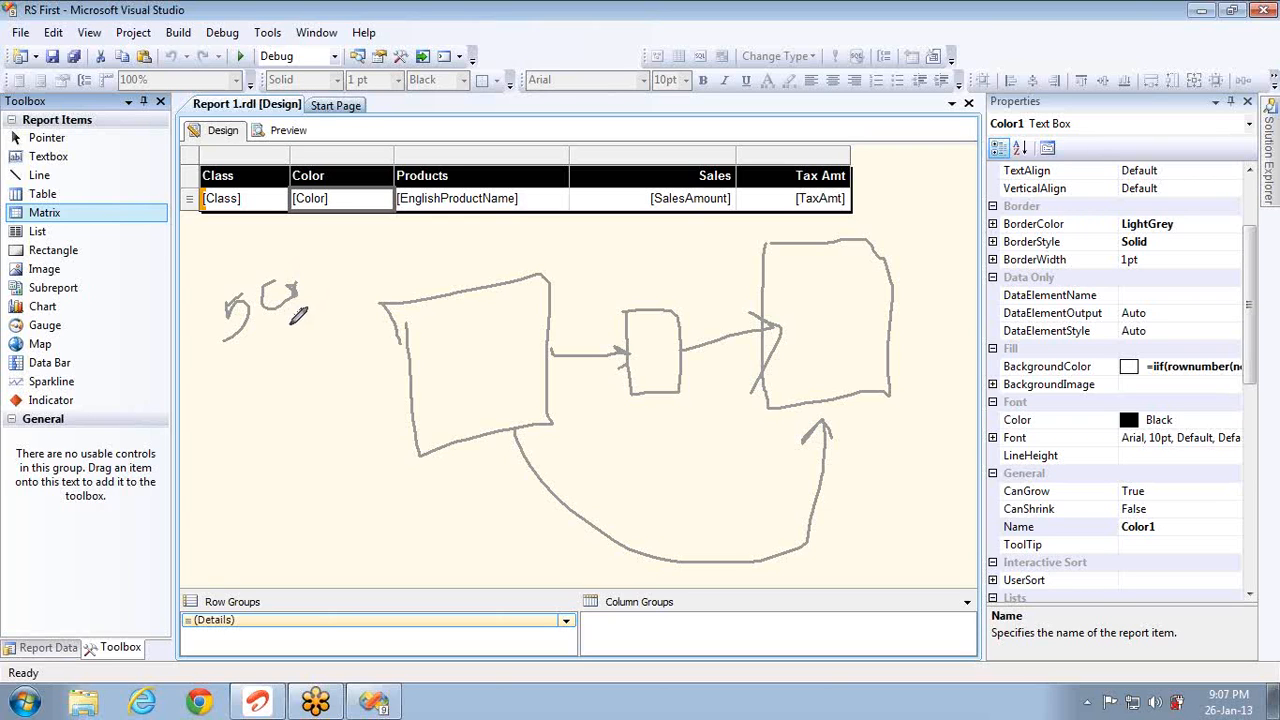
Step: Jot handwritten marks at the left and draw arrows into the middle box
{"action": "mouse_move", "coordinate": [277, 360]}
{"action": "left_mouse_down"}
{"action": "mouse_move", "coordinate": [299, 370]}
{"action": "mouse_move", "coordinate": [289, 373]}
{"action": "left_mouse_up"}
{"action": "left_click_drag", "start_coordinate": [472, 289], "coordinate": [472, 277]}
{"action": "mouse_move", "coordinate": [719, 216]}
{"action": "left_mouse_down"}
{"action": "mouse_move", "coordinate": [689, 318]}
{"action": "mouse_move", "coordinate": [709, 314]}
{"action": "left_mouse_up"}
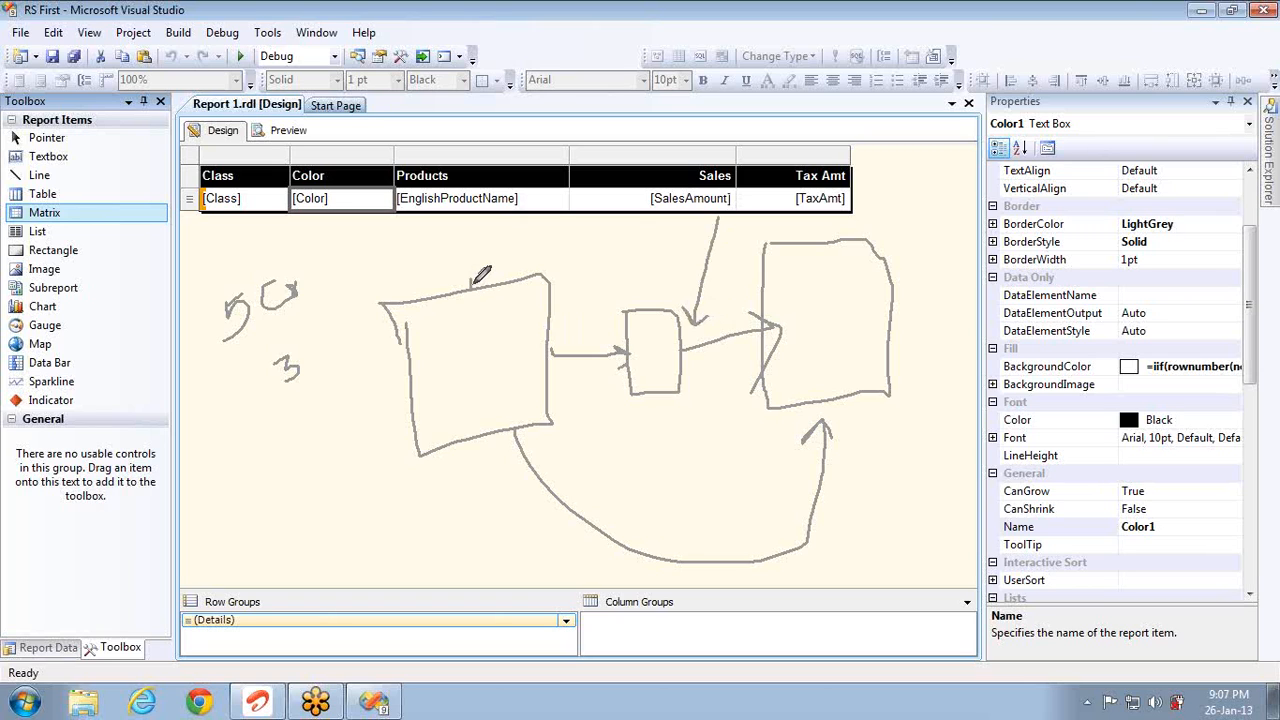
{"action": "mouse_move", "coordinate": [472, 286]}
{"action": "left_mouse_down"}
{"action": "mouse_move", "coordinate": [472, 248]}
{"action": "mouse_move", "coordinate": [566, 222]}
{"action": "mouse_move", "coordinate": [628, 310]}
{"action": "mouse_move", "coordinate": [640, 305]}
{"action": "left_mouse_up"}
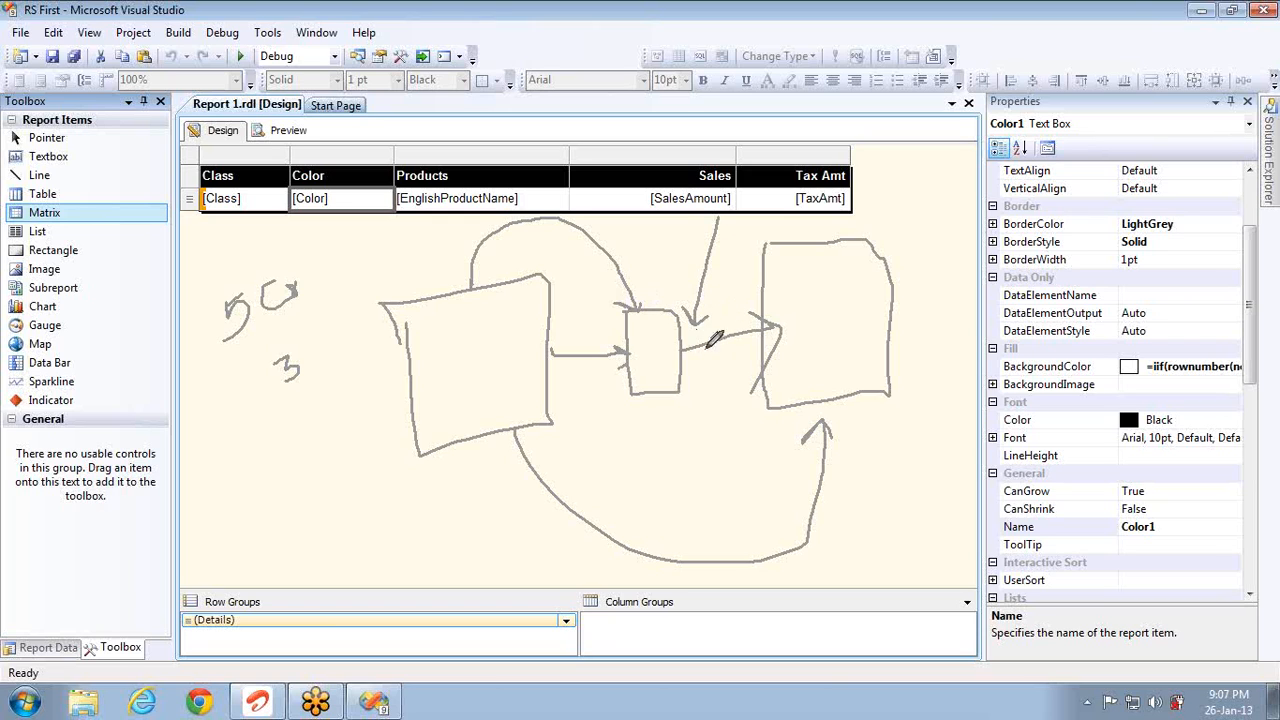
Step: Double the middle-to-right connector and draw return lines back toward the left box
{"action": "mouse_move", "coordinate": [686, 360]}
{"action": "left_mouse_down"}
{"action": "mouse_move", "coordinate": [704, 372]}
{"action": "mouse_move", "coordinate": [762, 356]}
{"action": "mouse_move", "coordinate": [759, 366]}
{"action": "left_mouse_up"}
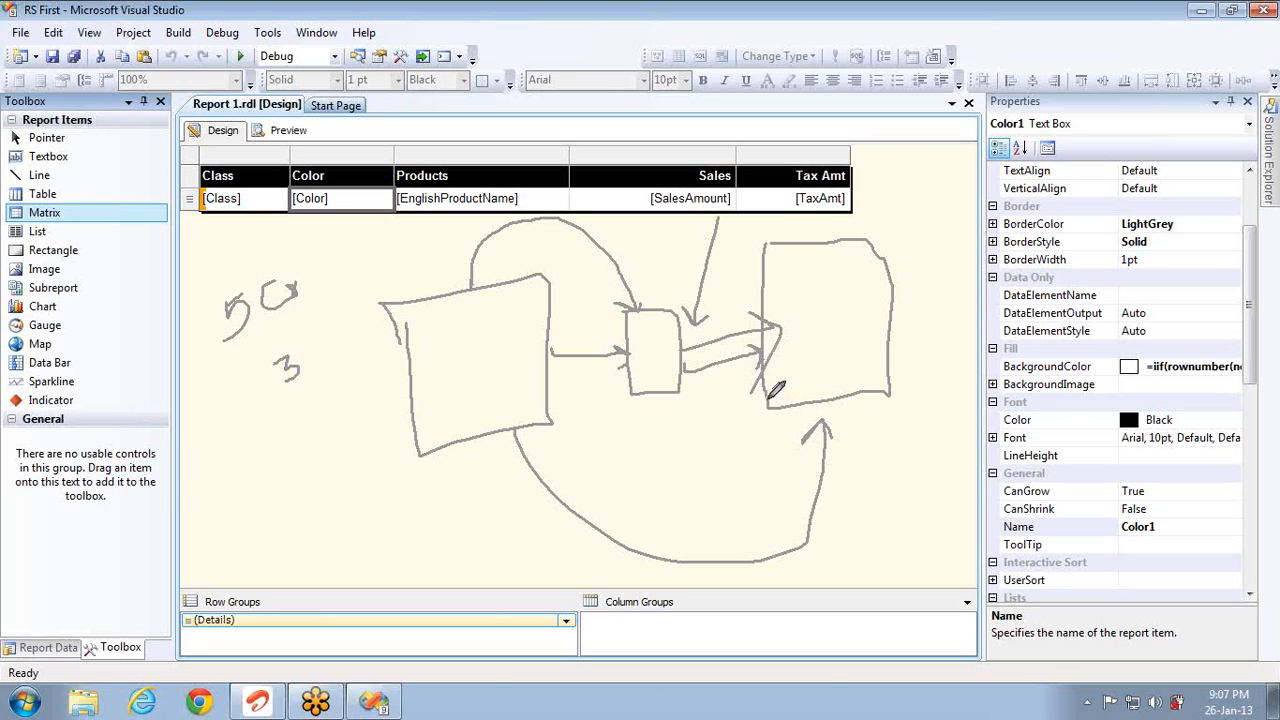
{"action": "mouse_move", "coordinate": [769, 400]}
{"action": "left_mouse_down"}
{"action": "mouse_move", "coordinate": [750, 412]}
{"action": "mouse_move", "coordinate": [688, 401]}
{"action": "left_mouse_up"}
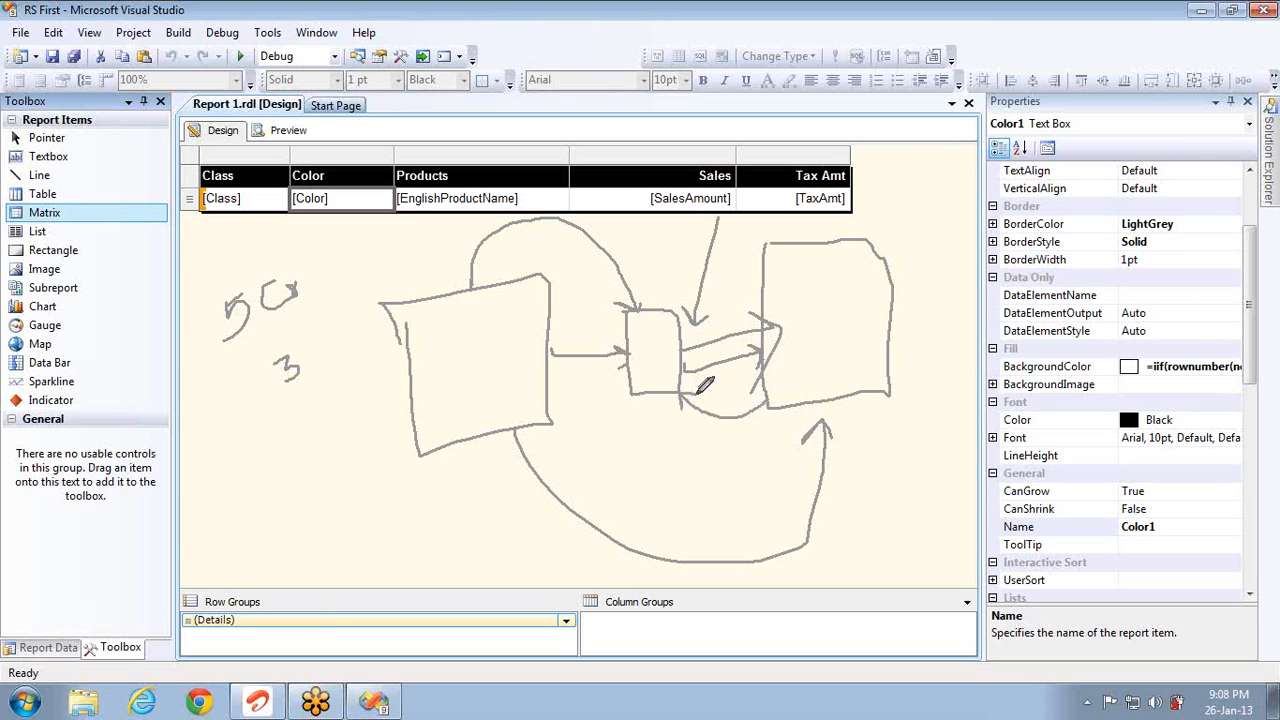
{"action": "mouse_move", "coordinate": [641, 391]}
{"action": "left_mouse_down"}
{"action": "mouse_move", "coordinate": [580, 452]}
{"action": "mouse_move", "coordinate": [544, 440]}
{"action": "left_mouse_up"}
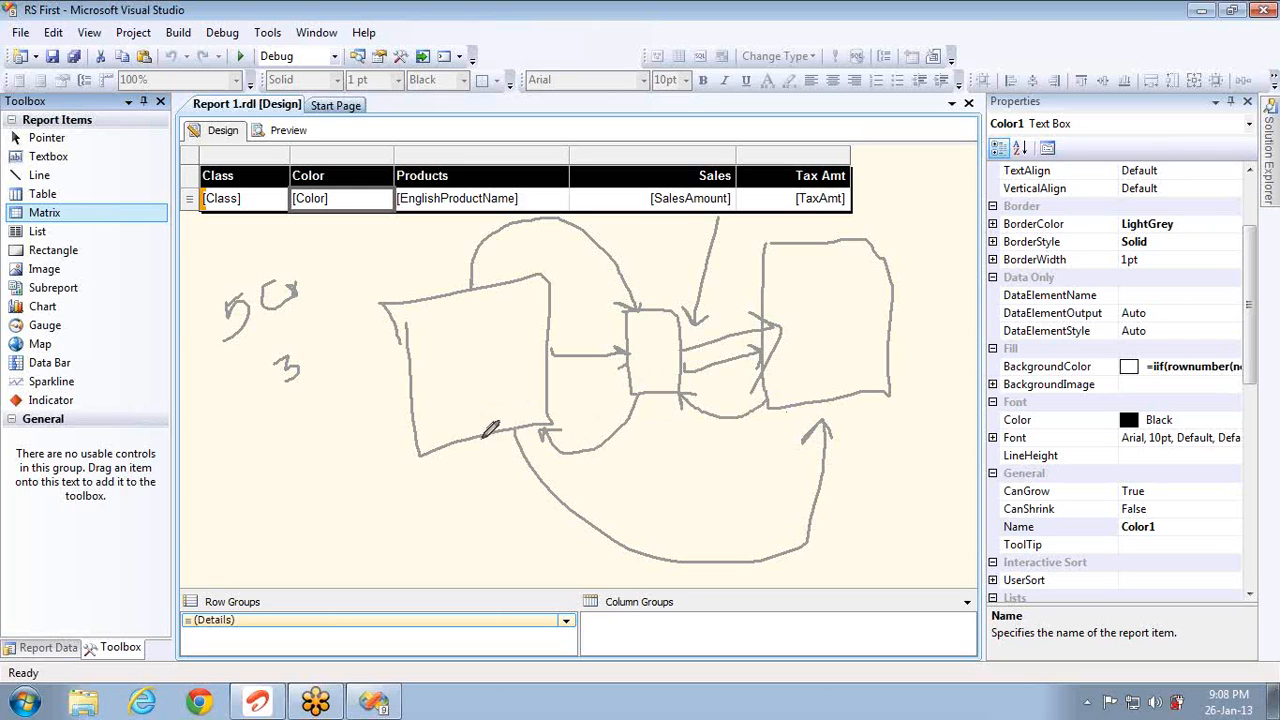
Step: Add a loop under the left box, a bell inside it, and box-to-box arrows, then Alt+Tab
{"action": "mouse_move", "coordinate": [490, 428]}
{"action": "left_mouse_down"}
{"action": "mouse_move", "coordinate": [518, 540]}
{"action": "mouse_move", "coordinate": [623, 508]}
{"action": "mouse_move", "coordinate": [662, 474]}
{"action": "mouse_move", "coordinate": [658, 406]}
{"action": "mouse_move", "coordinate": [648, 424]}
{"action": "mouse_move", "coordinate": [712, 372]}
{"action": "mouse_move", "coordinate": [765, 352]}
{"action": "mouse_move", "coordinate": [755, 386]}
{"action": "left_mouse_up"}
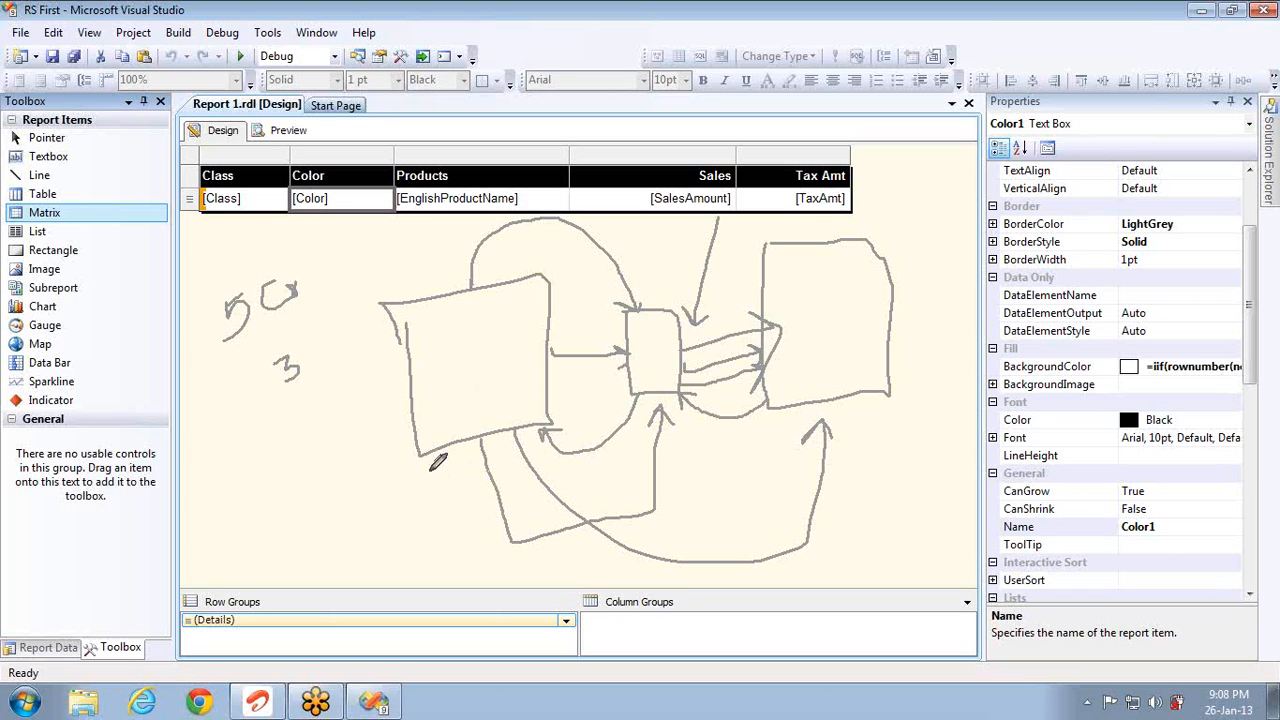
{"action": "mouse_move", "coordinate": [484, 331]}
{"action": "left_mouse_down"}
{"action": "mouse_move", "coordinate": [466, 398]}
{"action": "mouse_move", "coordinate": [518, 340]}
{"action": "mouse_move", "coordinate": [478, 343]}
{"action": "left_mouse_up"}
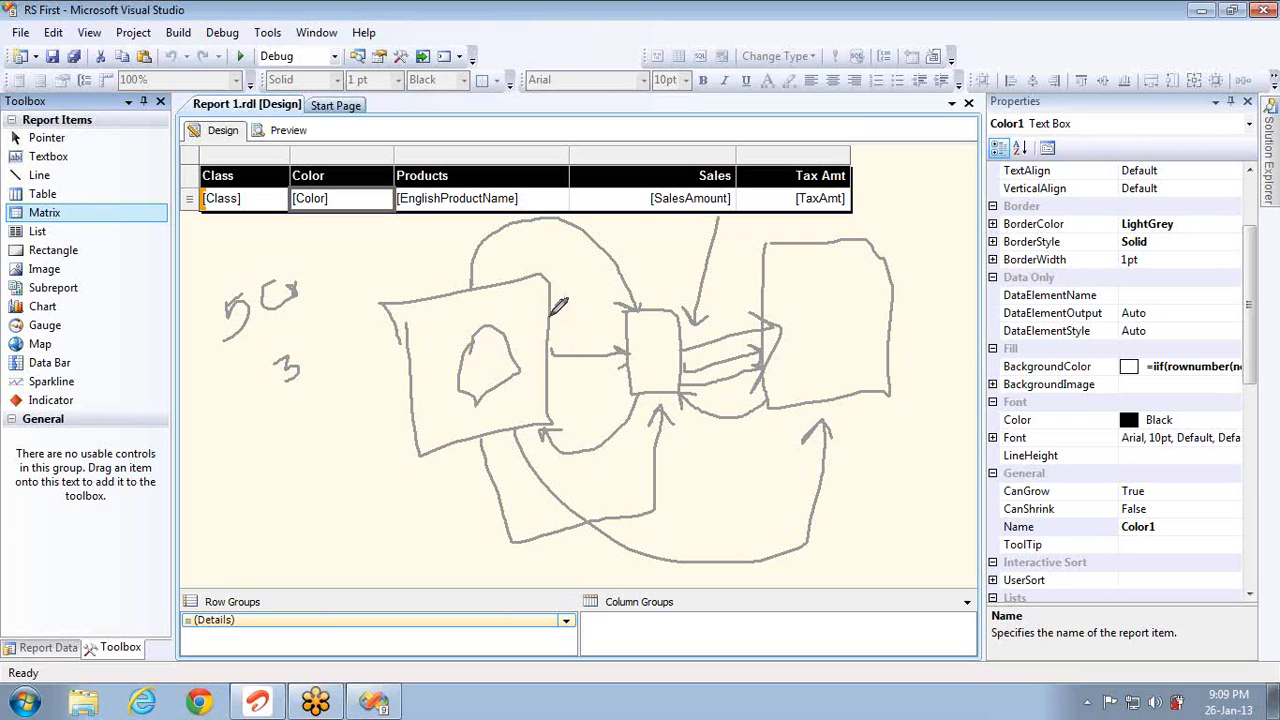
{"action": "mouse_move", "coordinate": [551, 316]}
{"action": "left_mouse_down"}
{"action": "mouse_move", "coordinate": [586, 302]}
{"action": "mouse_move", "coordinate": [620, 324]}
{"action": "mouse_move", "coordinate": [632, 314]}
{"action": "left_mouse_up"}
{"action": "mouse_move", "coordinate": [688, 322]}
{"action": "left_mouse_down"}
{"action": "mouse_move", "coordinate": [763, 320]}
{"action": "mouse_move", "coordinate": [772, 334]}
{"action": "left_mouse_up"}
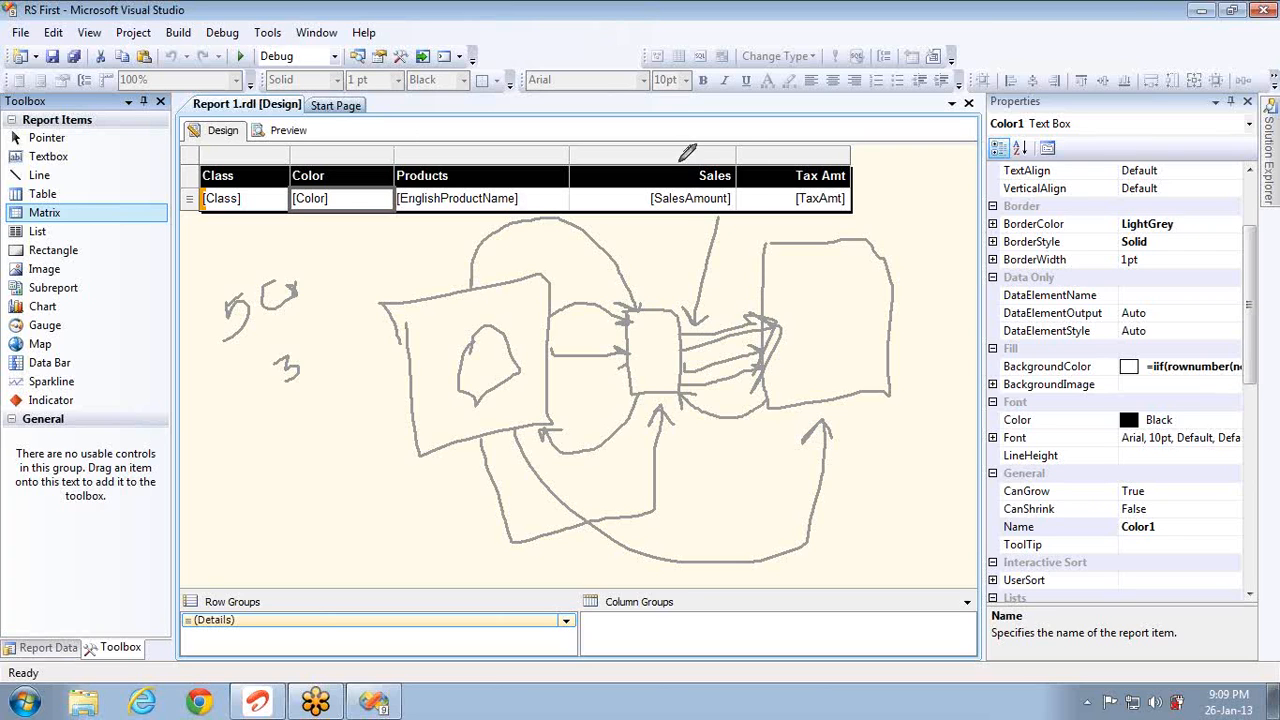
{"action": "key", "text": "alt+Tab"}
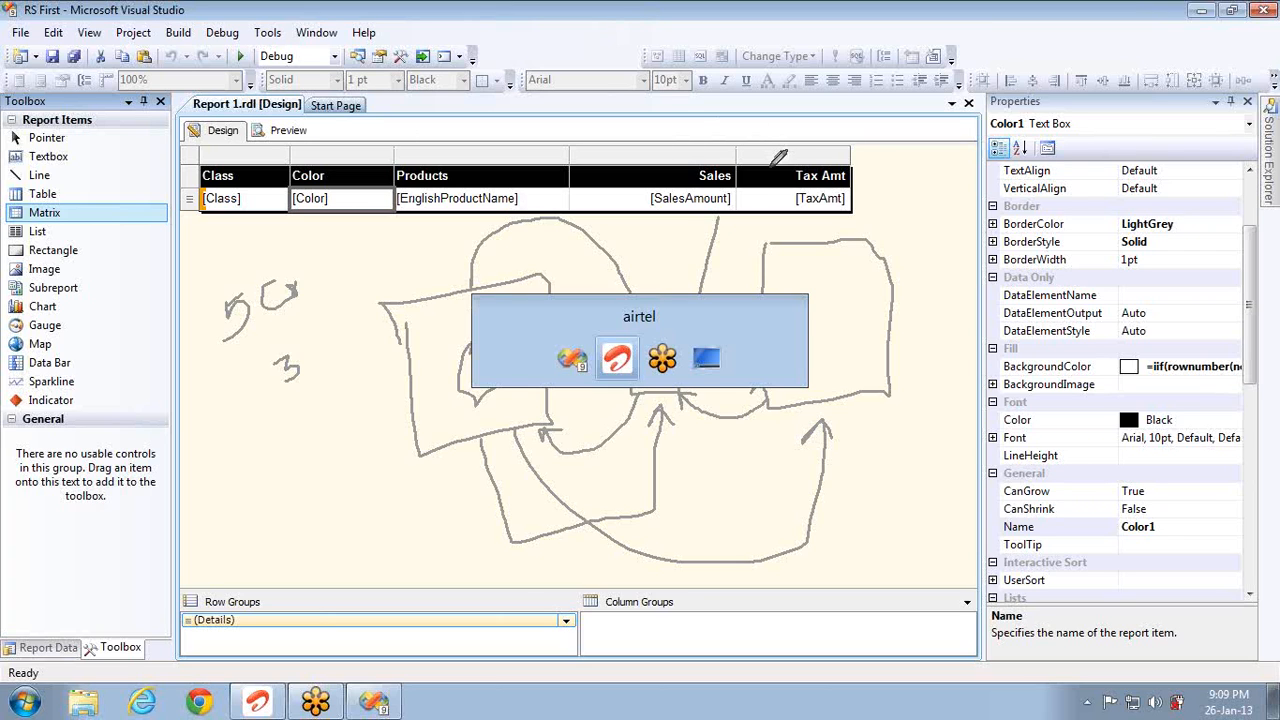
Step: Back in Visual Studio, draw three green boxes: two tall ones and a small one between
{"action": "key", "text": "alt+Tab"}
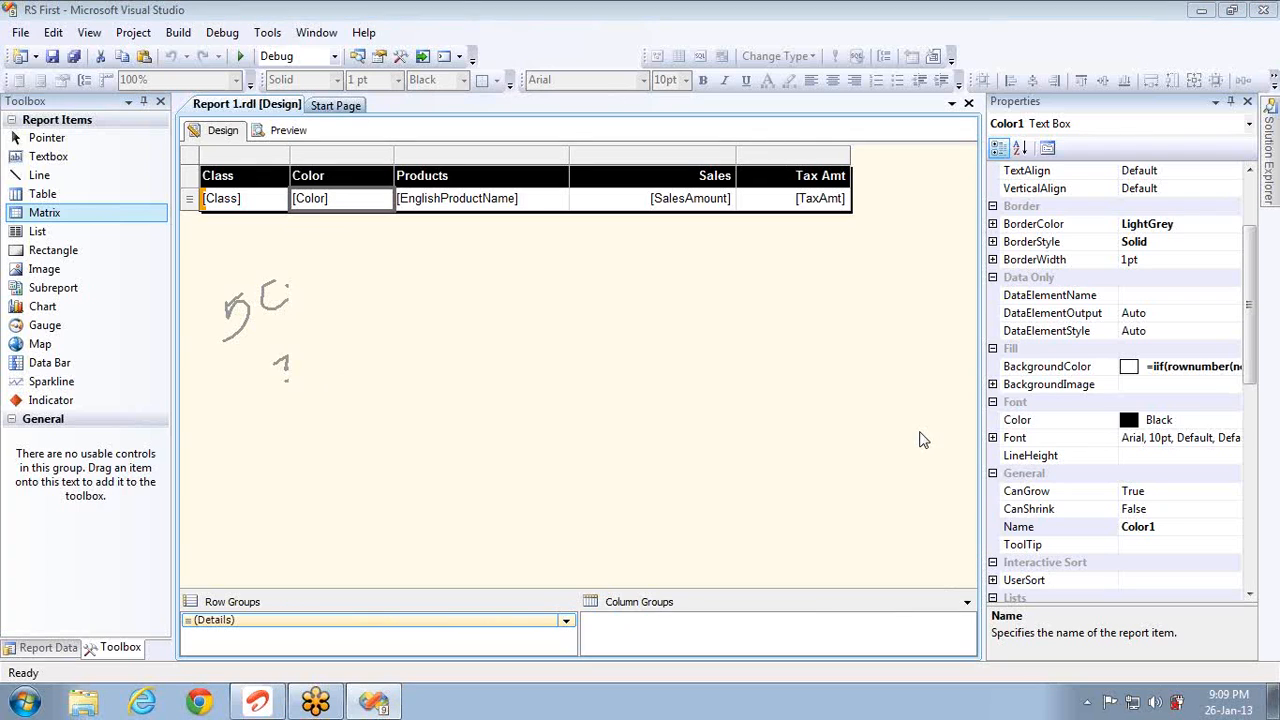
{"action": "mouse_move", "coordinate": [433, 340]}
{"action": "left_mouse_down"}
{"action": "mouse_move", "coordinate": [437, 509]}
{"action": "mouse_move", "coordinate": [576, 533]}
{"action": "mouse_move", "coordinate": [545, 345]}
{"action": "mouse_move", "coordinate": [424, 336]}
{"action": "left_mouse_up"}
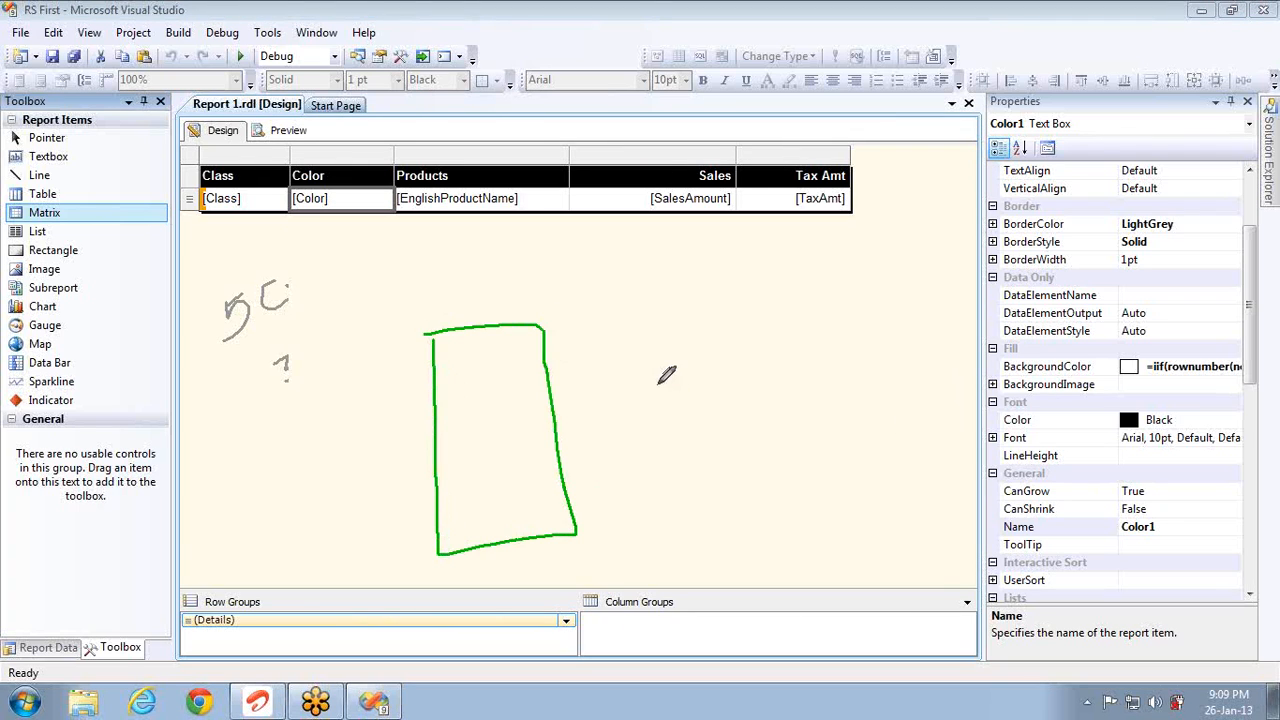
{"action": "mouse_move", "coordinate": [656, 384]}
{"action": "left_mouse_down"}
{"action": "mouse_move", "coordinate": [676, 440]}
{"action": "mouse_move", "coordinate": [708, 378]}
{"action": "mouse_move", "coordinate": [655, 385]}
{"action": "left_mouse_up"}
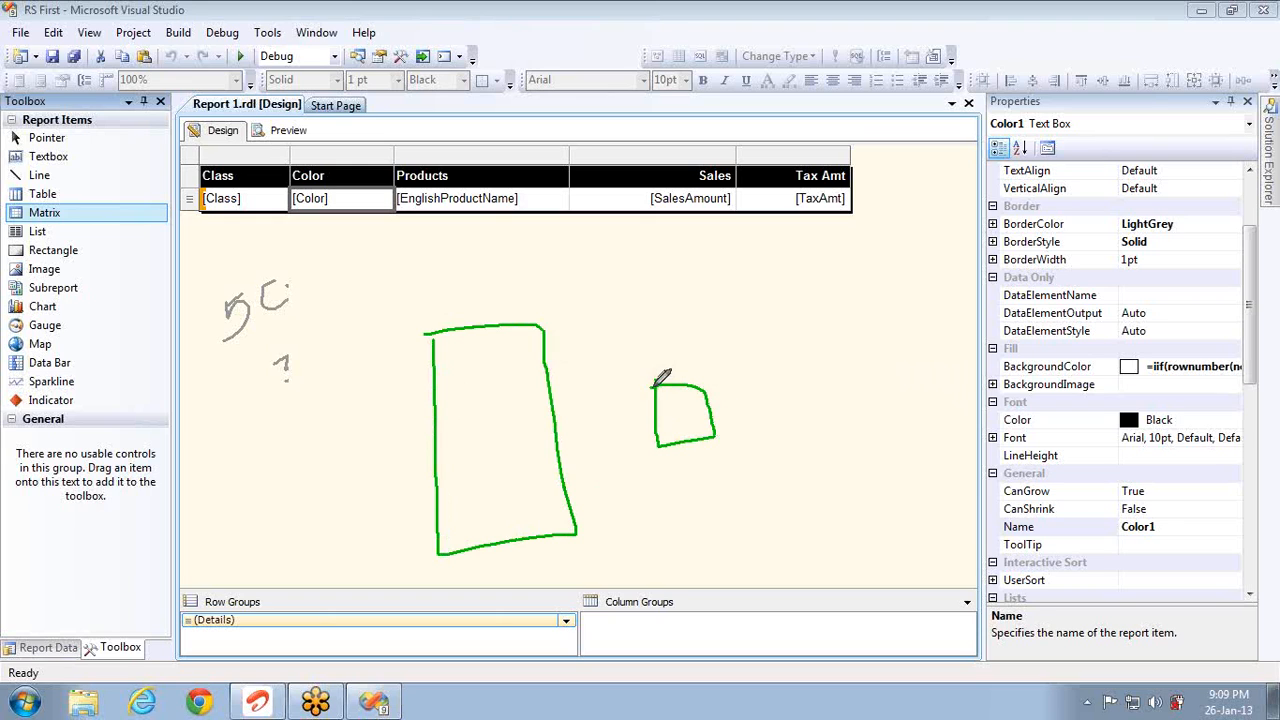
{"action": "mouse_move", "coordinate": [785, 292]}
{"action": "left_mouse_down"}
{"action": "mouse_move", "coordinate": [805, 498]}
{"action": "mouse_move", "coordinate": [889, 334]}
{"action": "mouse_move", "coordinate": [848, 297]}
{"action": "mouse_move", "coordinate": [786, 295]}
{"action": "left_mouse_up"}
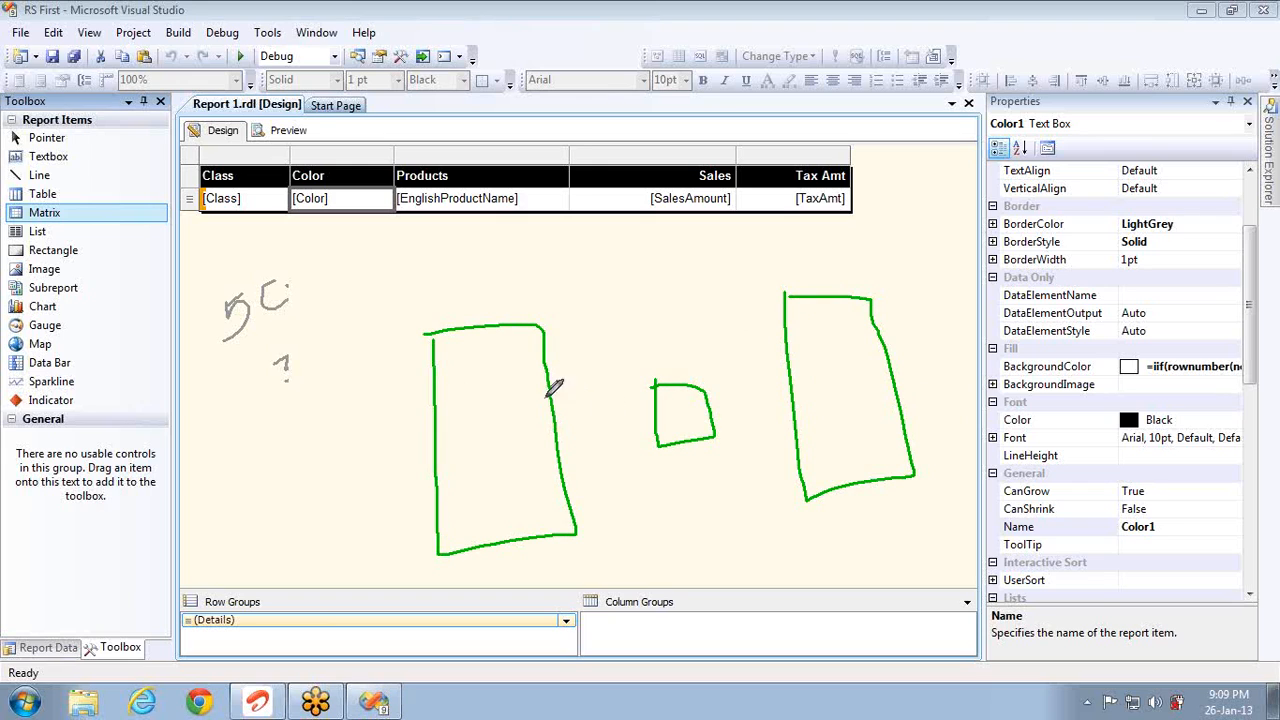
Step: Connect the green boxes with arrows into the small box and a line back left
{"action": "mouse_move", "coordinate": [800, 477]}
{"action": "left_mouse_down"}
{"action": "mouse_move", "coordinate": [568, 494]}
{"action": "mouse_move", "coordinate": [553, 508]}
{"action": "mouse_move", "coordinate": [592, 514]}
{"action": "left_mouse_up"}
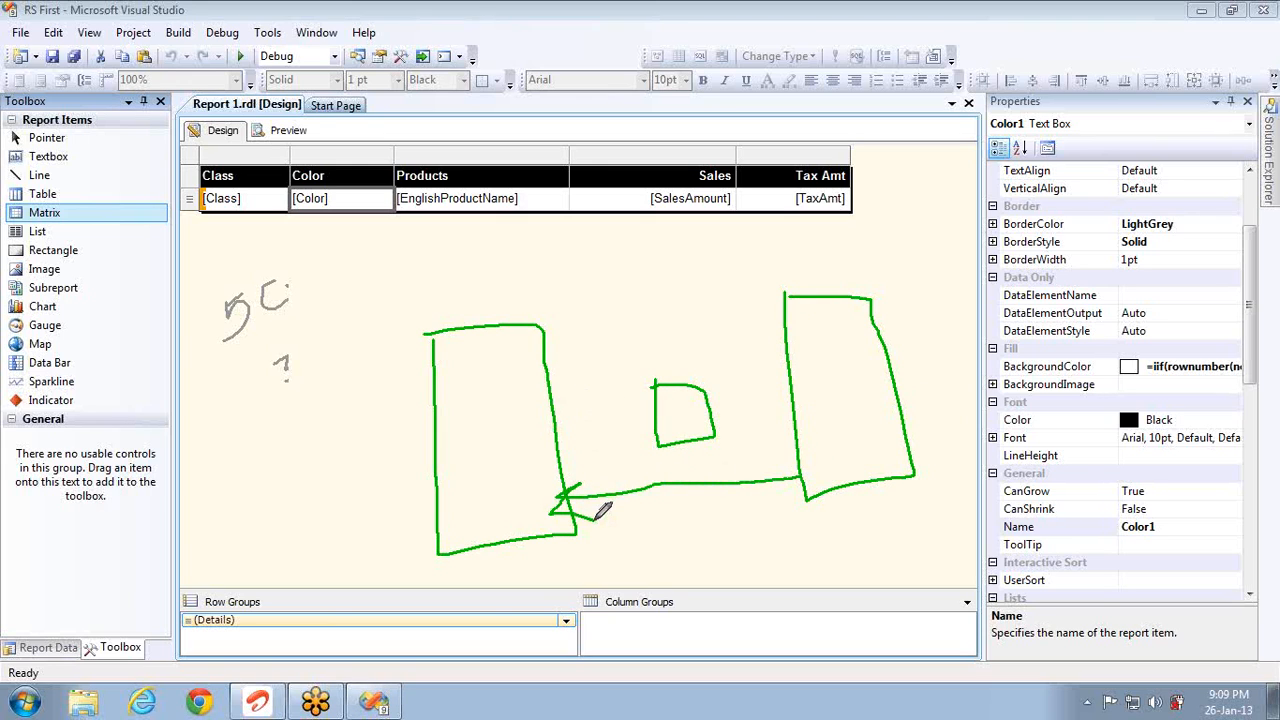
{"action": "mouse_move", "coordinate": [553, 434]}
{"action": "left_mouse_down"}
{"action": "mouse_move", "coordinate": [646, 423]}
{"action": "mouse_move", "coordinate": [660, 426]}
{"action": "mouse_move", "coordinate": [653, 440]}
{"action": "mouse_move", "coordinate": [797, 409]}
{"action": "mouse_move", "coordinate": [792, 418]}
{"action": "left_mouse_up"}
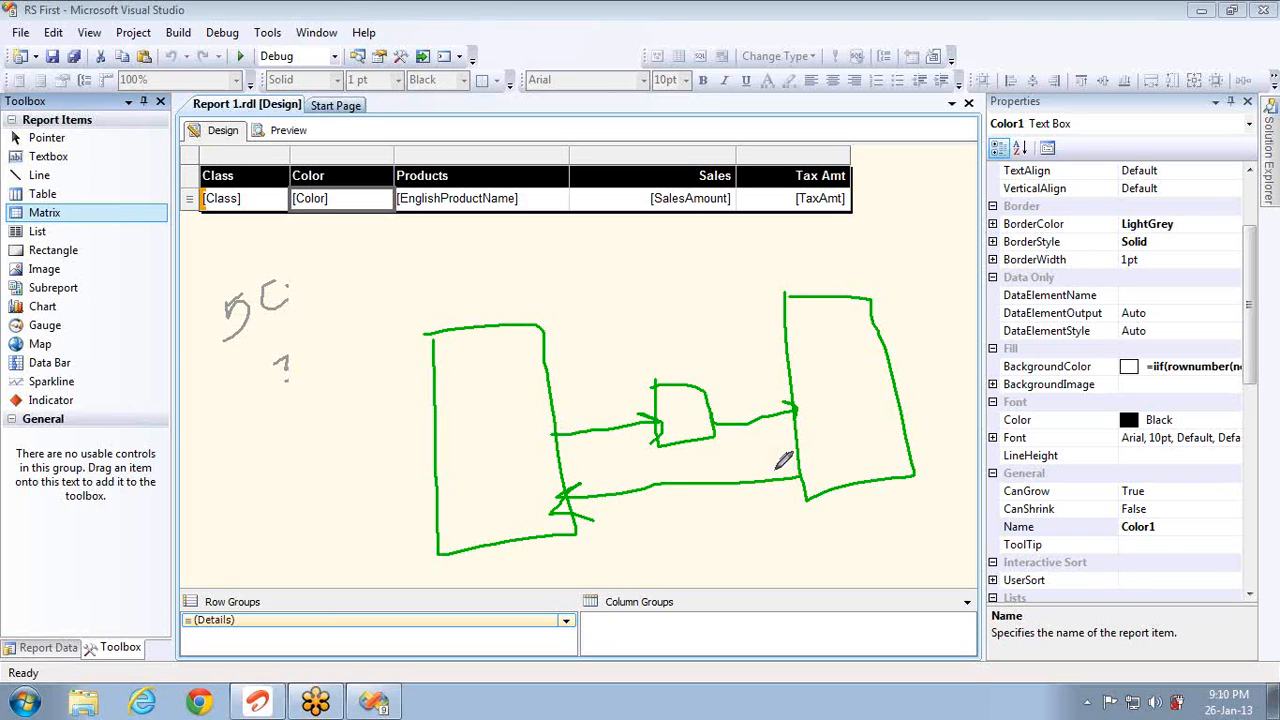
{"action": "mouse_move", "coordinate": [547, 355]}
{"action": "left_mouse_down"}
{"action": "mouse_move", "coordinate": [688, 380]}
{"action": "mouse_move", "coordinate": [690, 368]}
{"action": "left_mouse_up"}
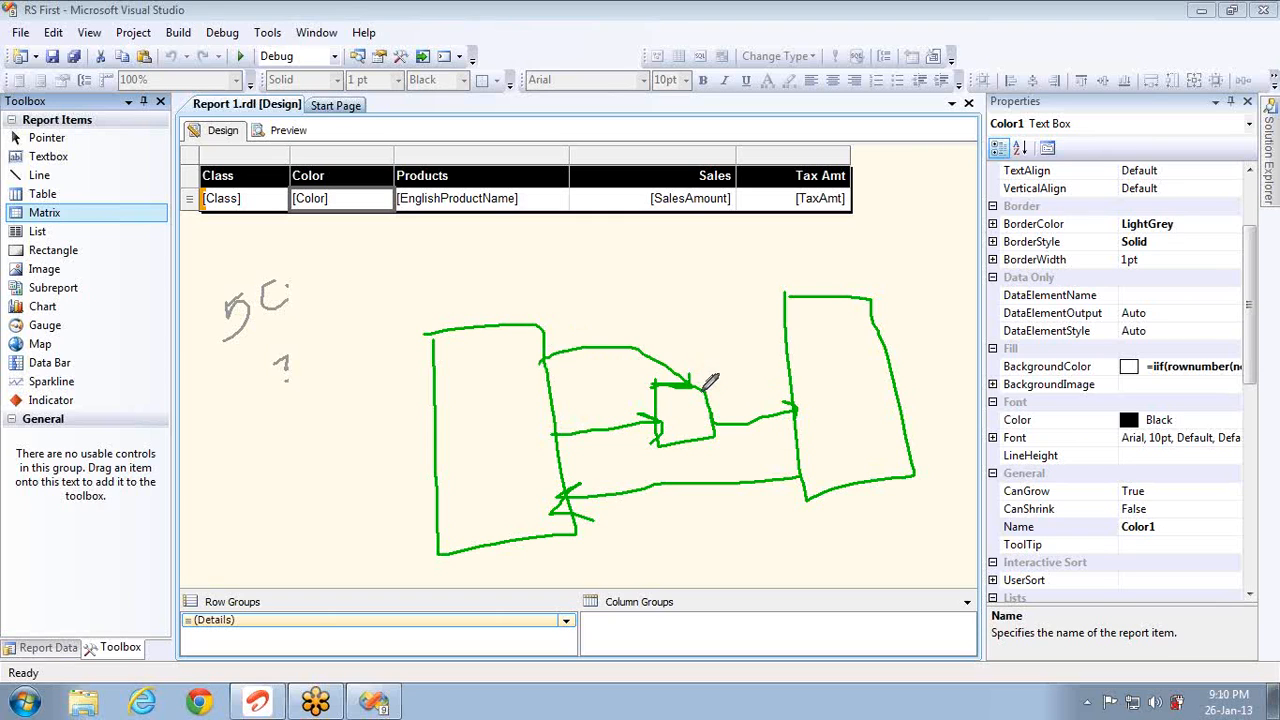
{"action": "mouse_move", "coordinate": [694, 314]}
{"action": "left_mouse_down"}
{"action": "mouse_move", "coordinate": [700, 380]}
{"action": "mouse_move", "coordinate": [790, 380]}
{"action": "mouse_move", "coordinate": [772, 462]}
{"action": "left_mouse_up"}
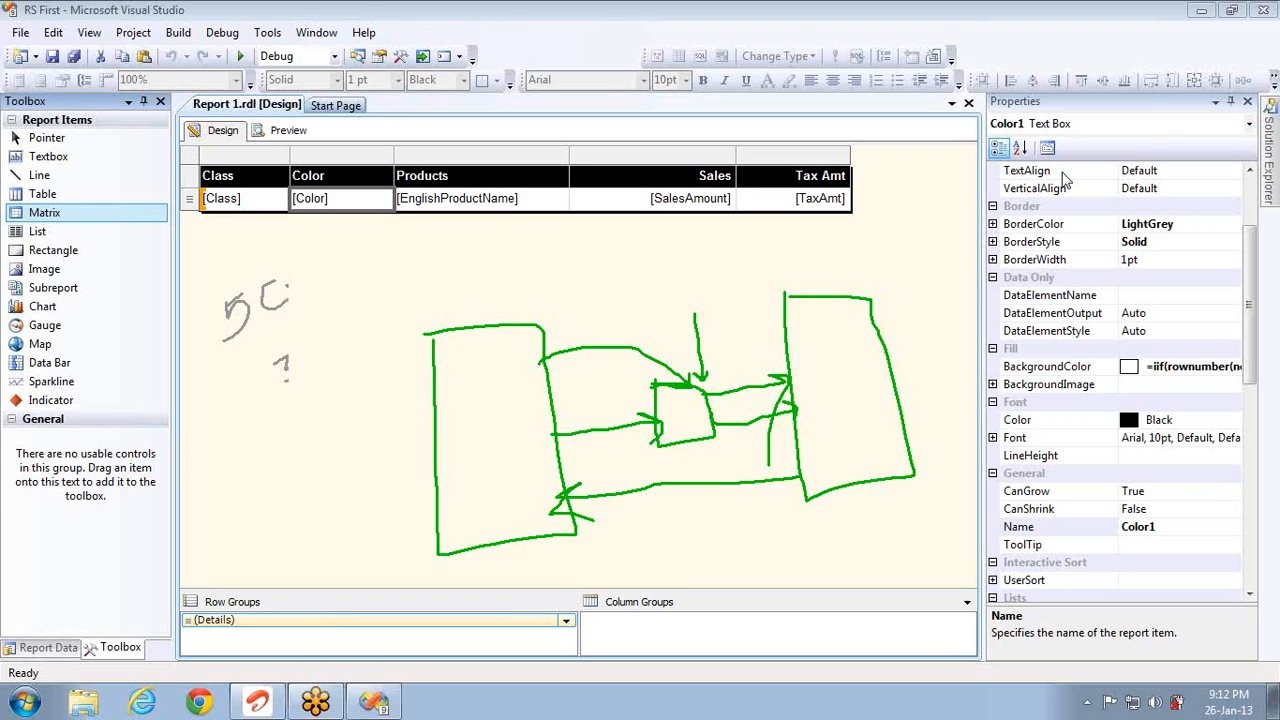
{"action": "key", "text": "alt+Tab"}
{"action": "key", "text": "alt+Tab"}
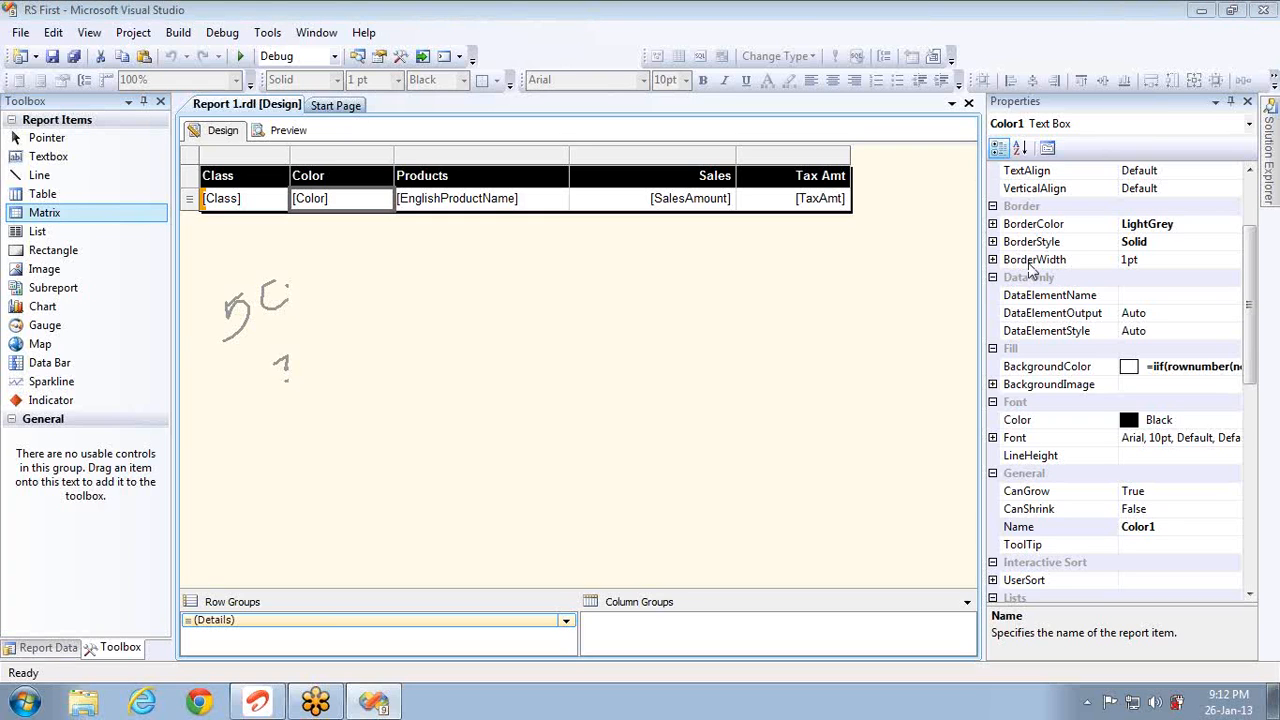
{"action": "left_click", "coordinate": [283, 131]}
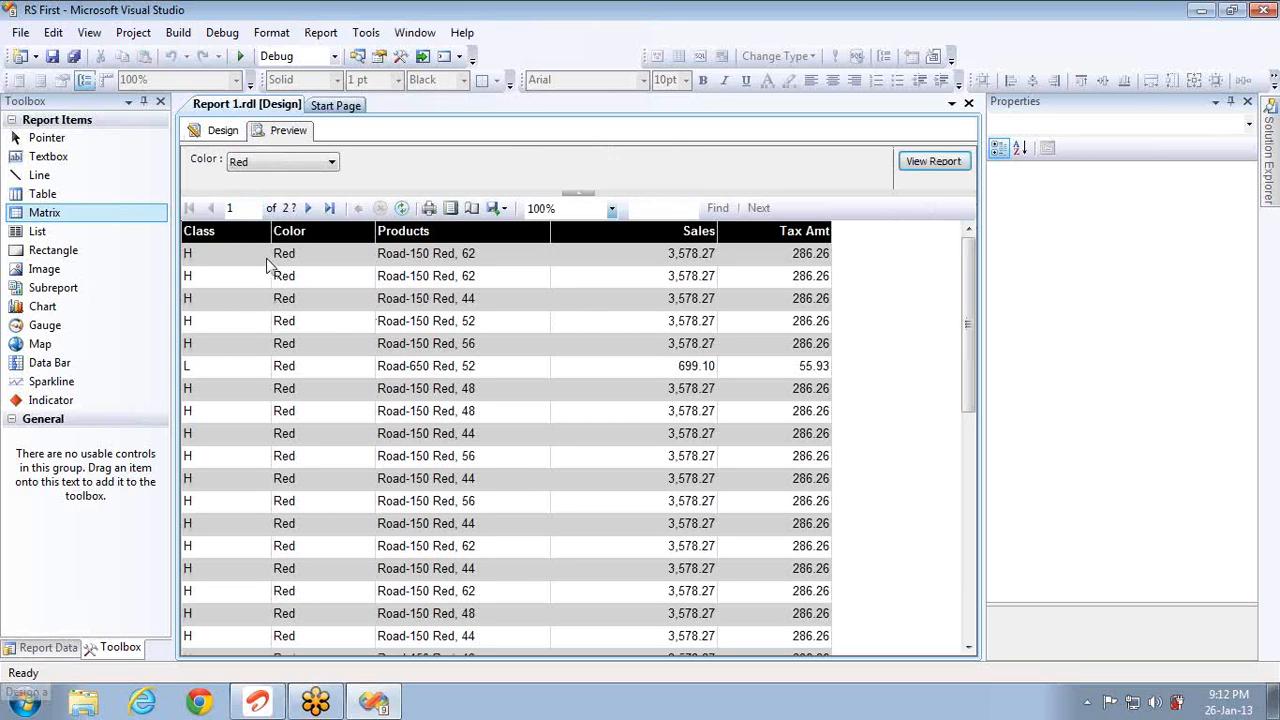
{"action": "left_click", "coordinate": [215, 131]}
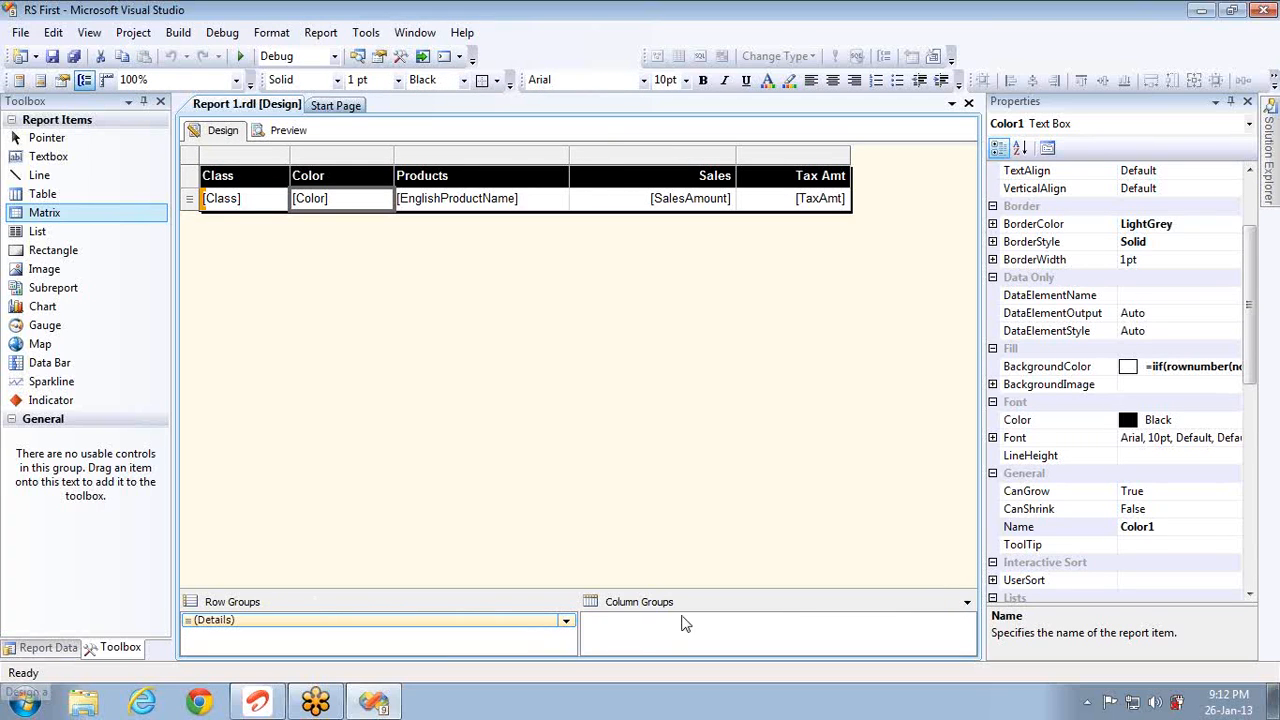
{"action": "left_click", "coordinate": [300, 624]}
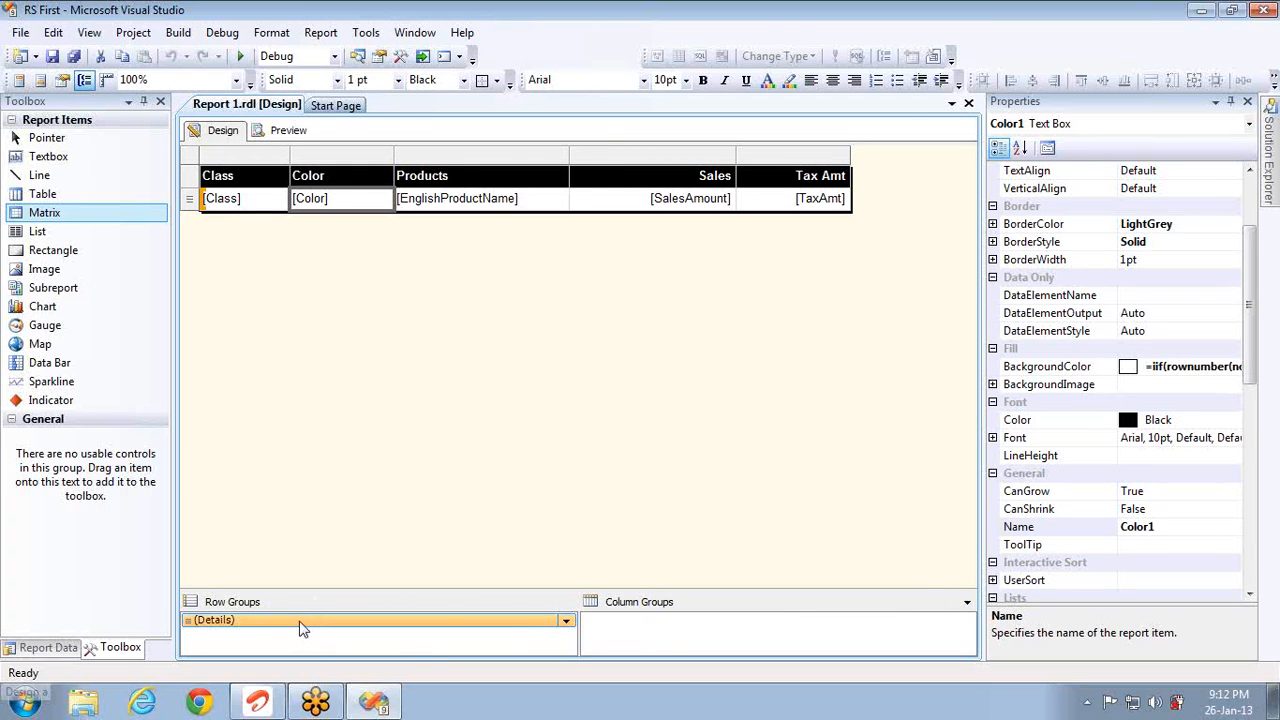
Step: Open the Details row group's Group Properties, then bring up the Windows Start menu
{"action": "double_click", "coordinate": [300, 624]}
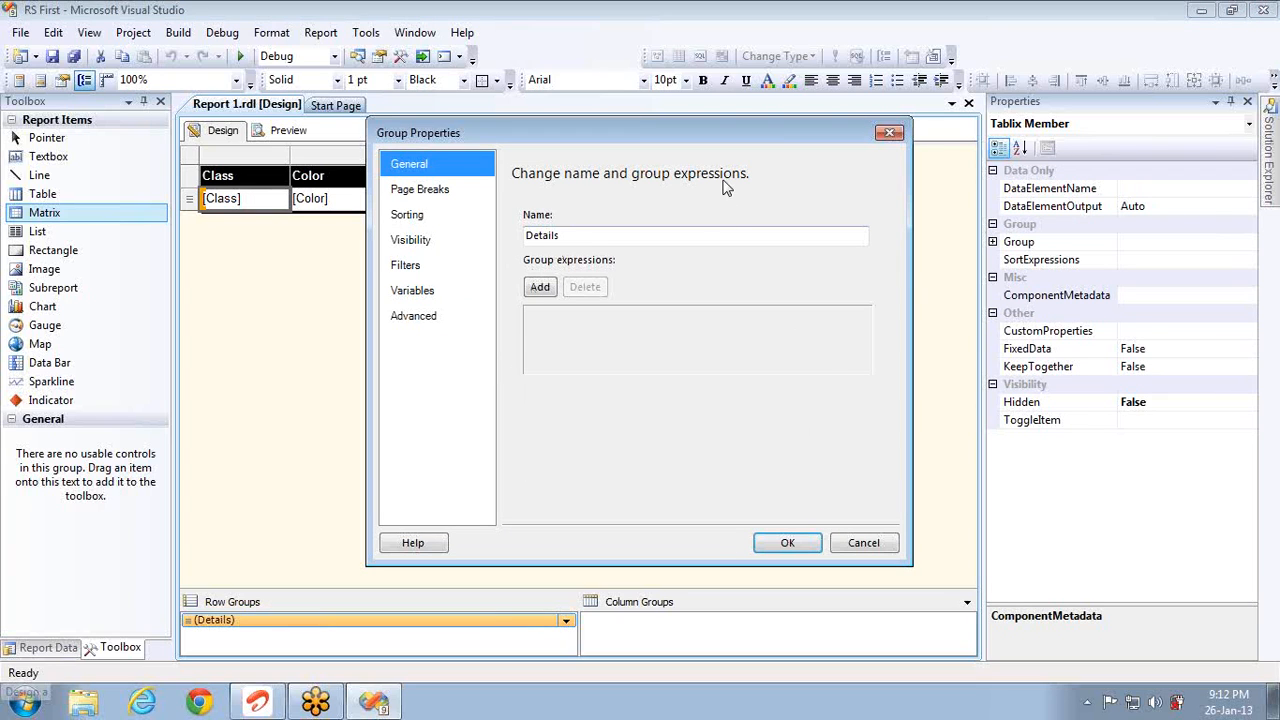
{"action": "key", "text": "super"}
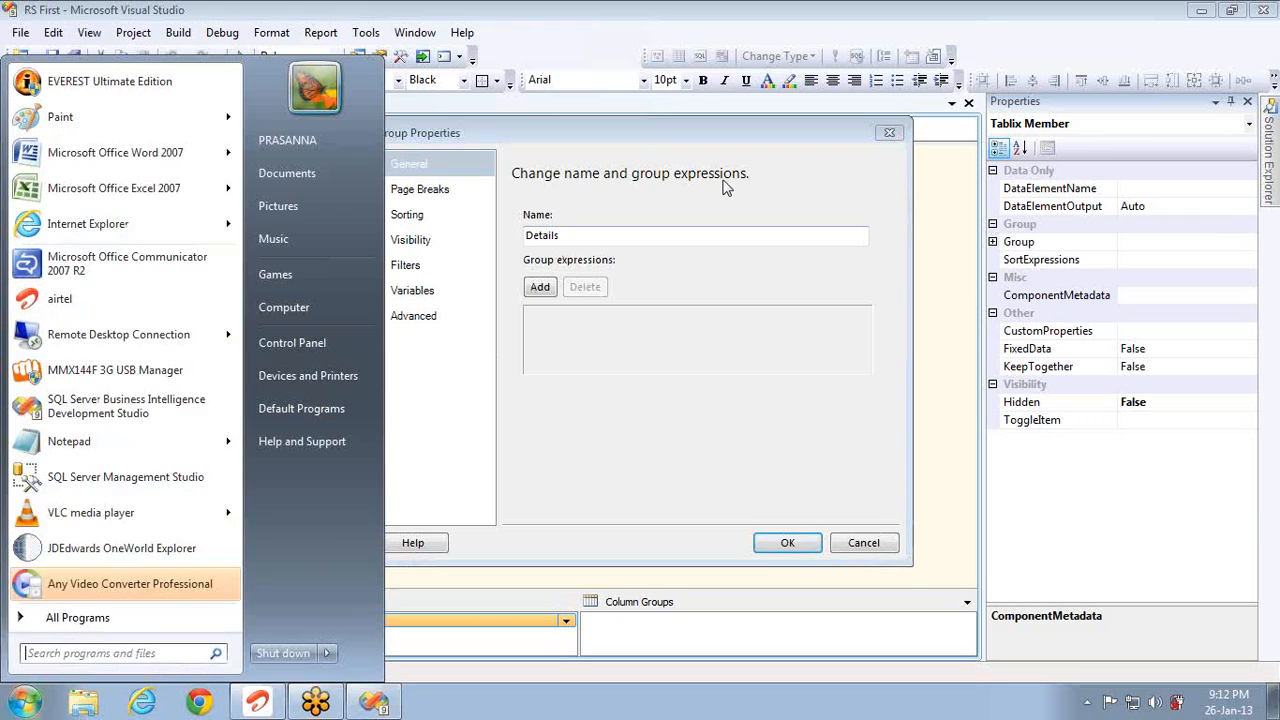
Step: Launch SQL Server Management Studio, connect to localhost, and return to Visual Studio
{"action": "left_click", "coordinate": [90, 478]}
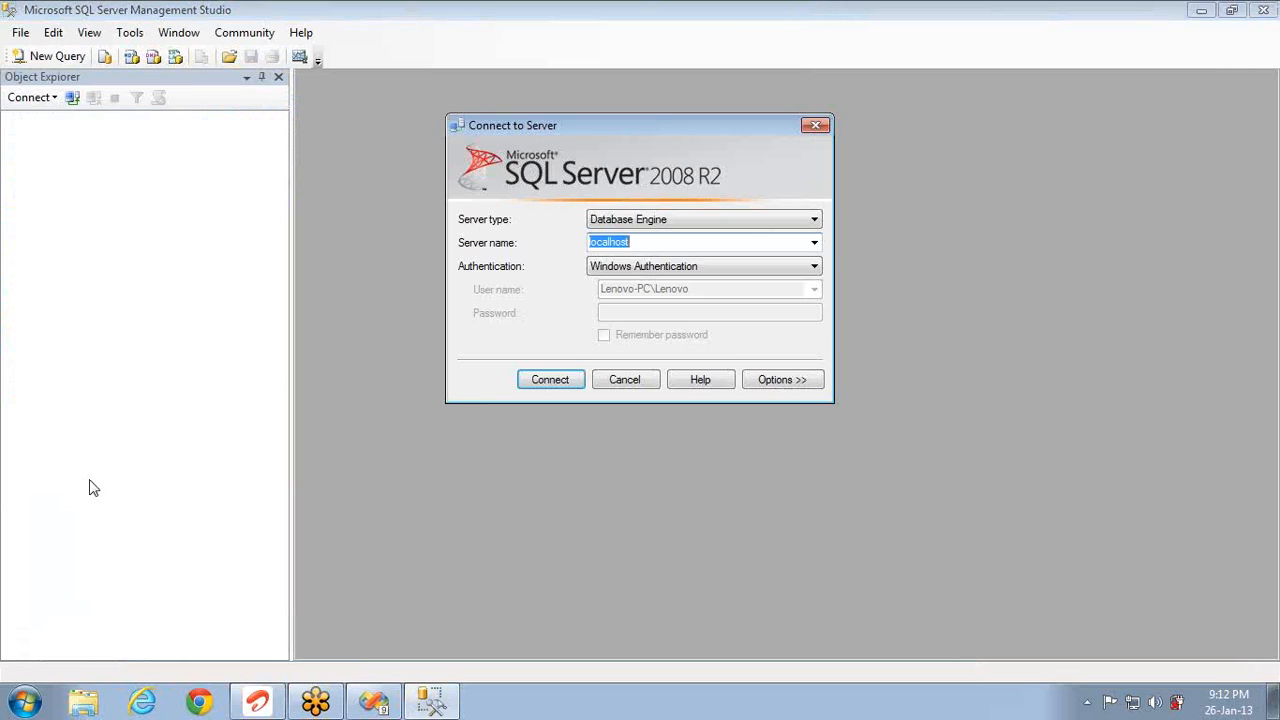
{"action": "key", "text": "Return"}
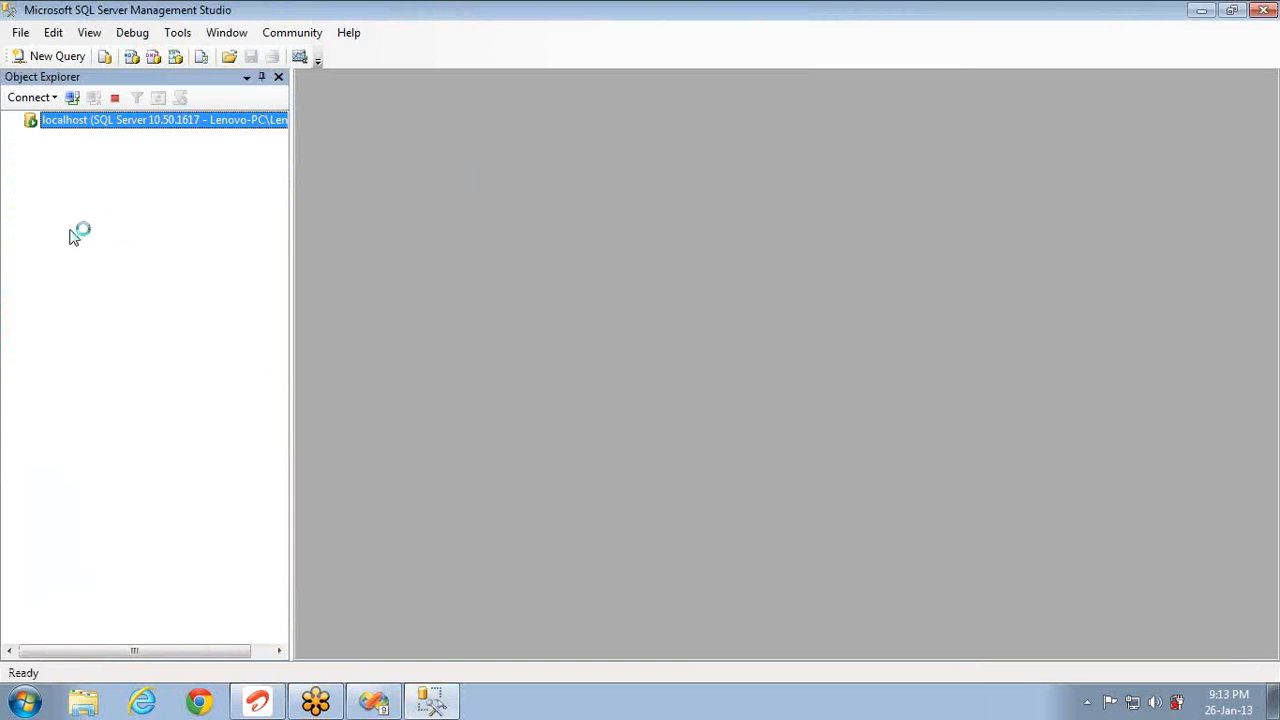
{"action": "key", "text": "alt+Tab"}
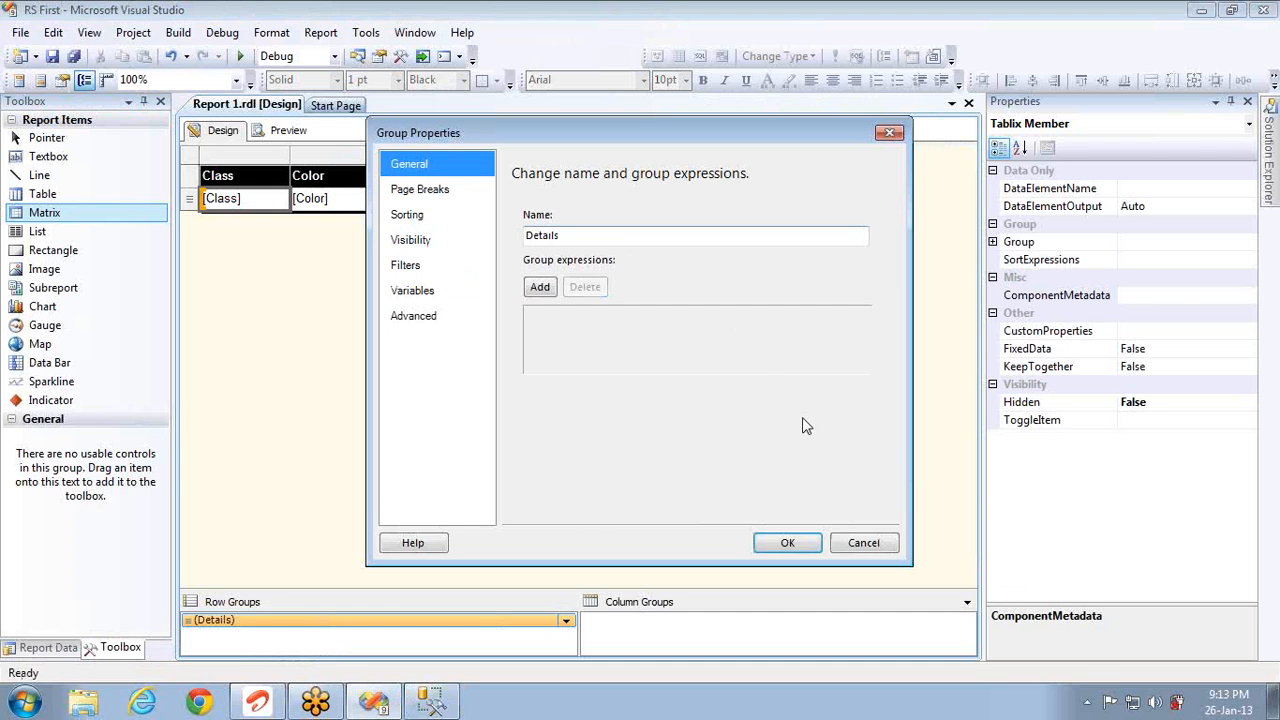
Step: Close Group Properties and copy the entire SQL query from the Embed dataset's properties
{"action": "left_click", "coordinate": [864, 543]}
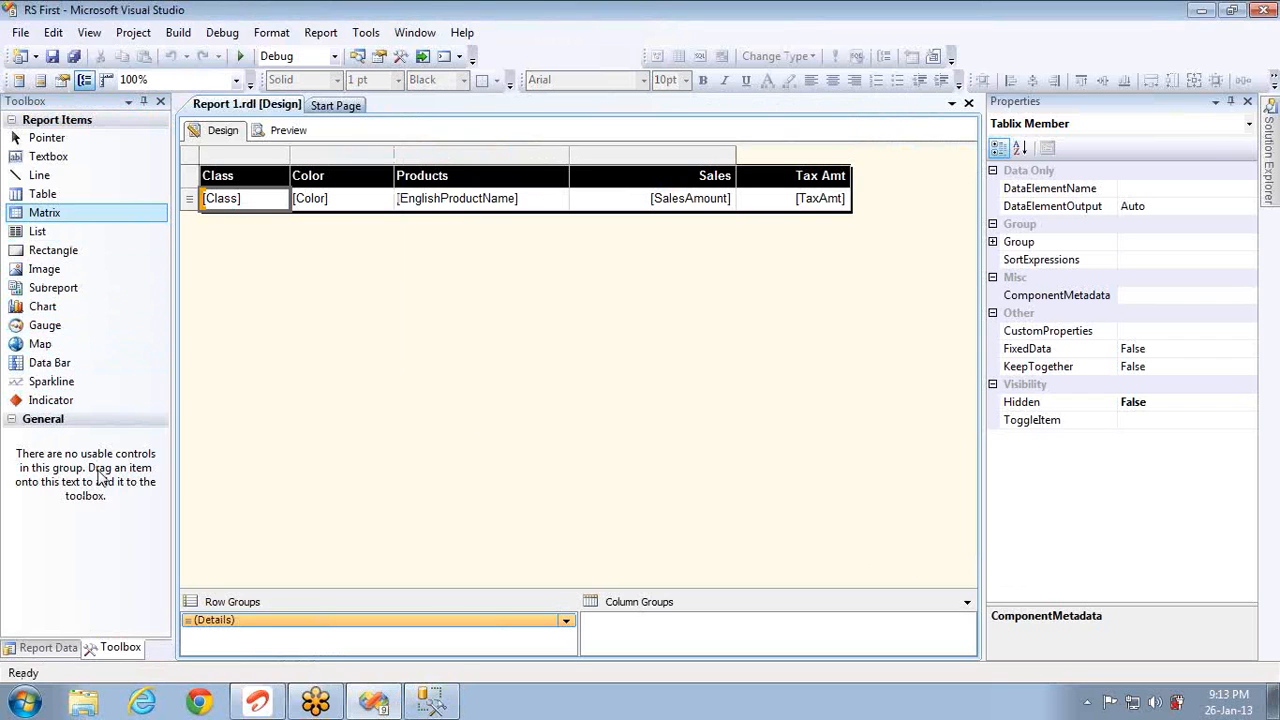
{"action": "left_click", "coordinate": [74, 640]}
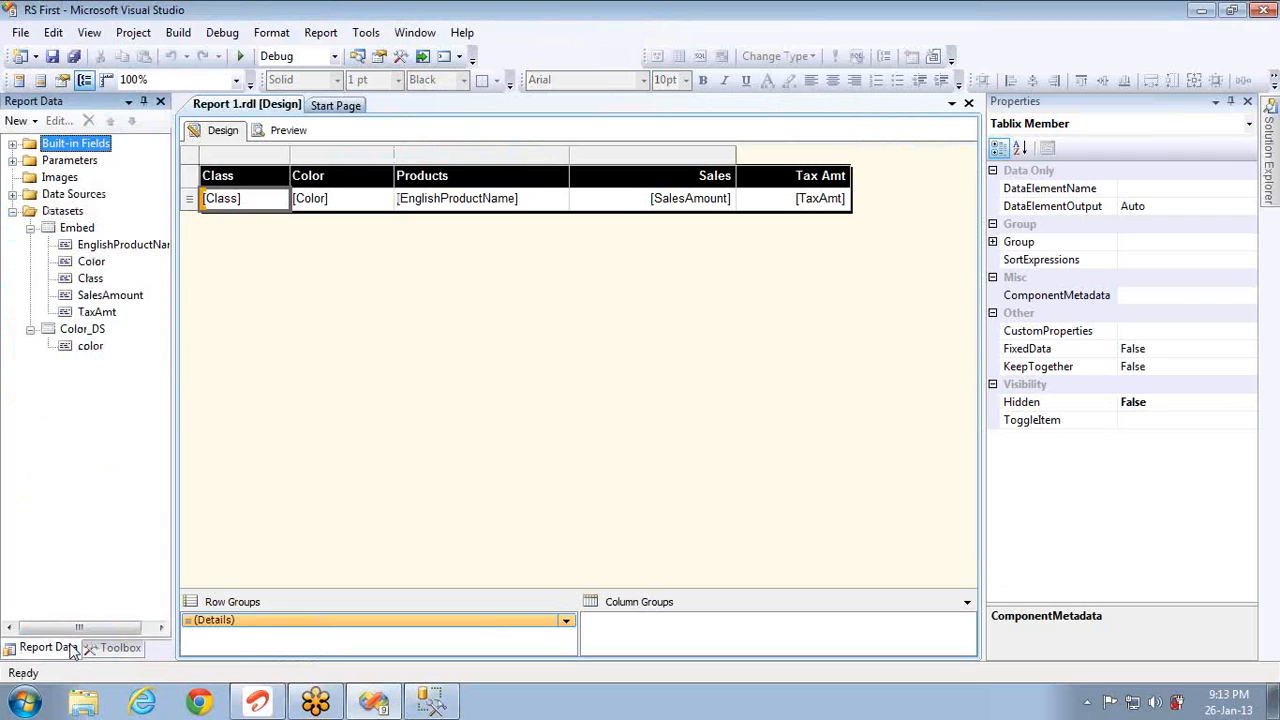
{"action": "double_click", "coordinate": [74, 229]}
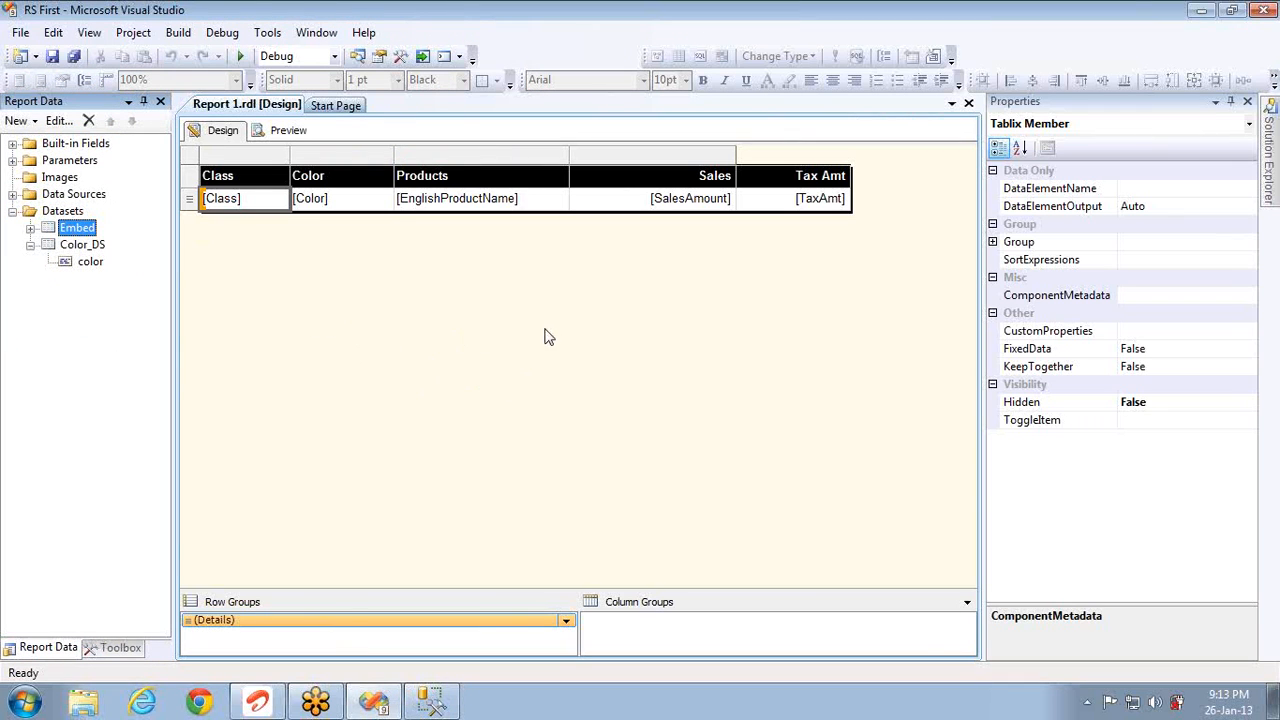
{"action": "left_click", "coordinate": [567, 397]}
{"action": "key", "text": "ctrl+a"}
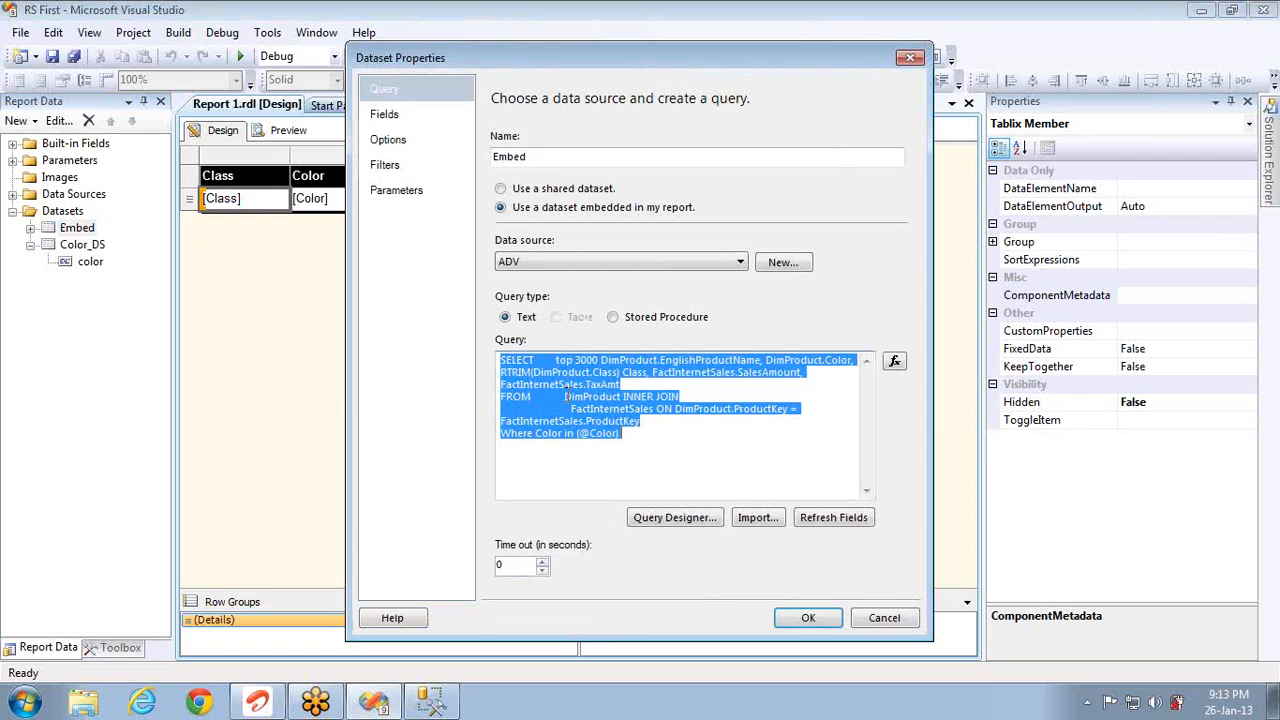
Step: Paste the report's query into a new SSMS query on AdventureWorksDW
{"action": "left_click", "coordinate": [886, 620]}
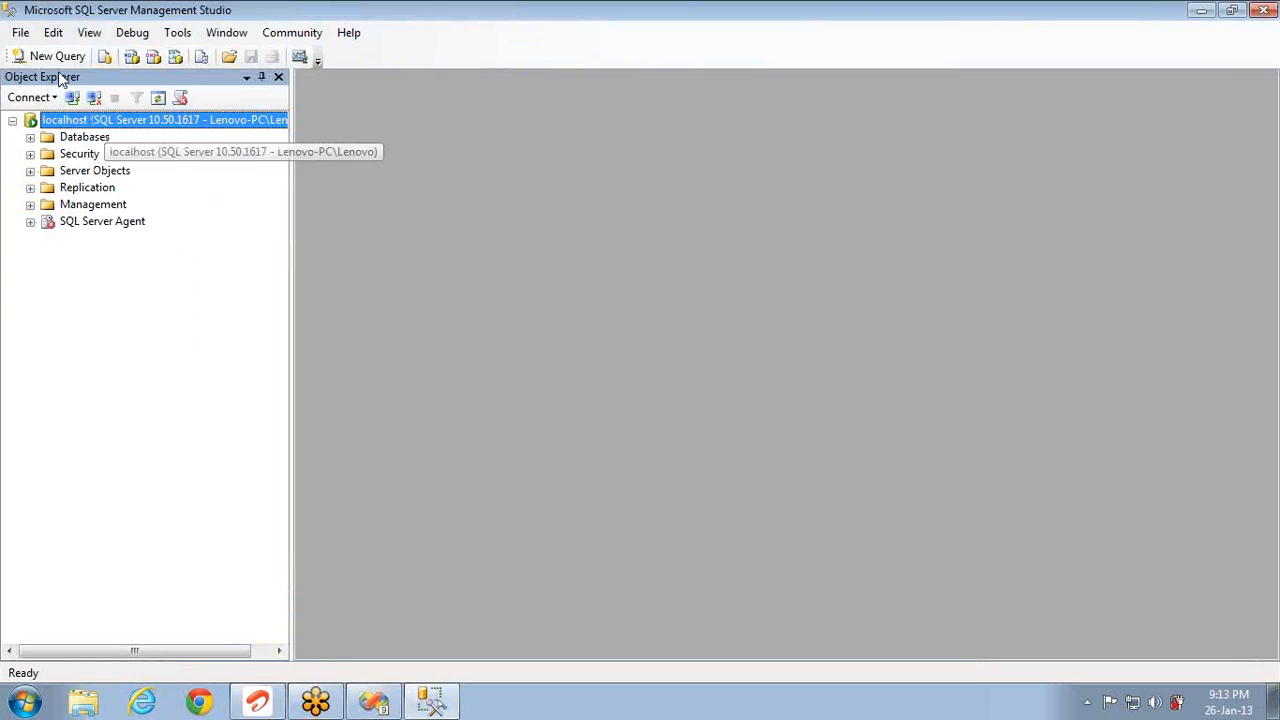
{"action": "left_click", "coordinate": [55, 57]}
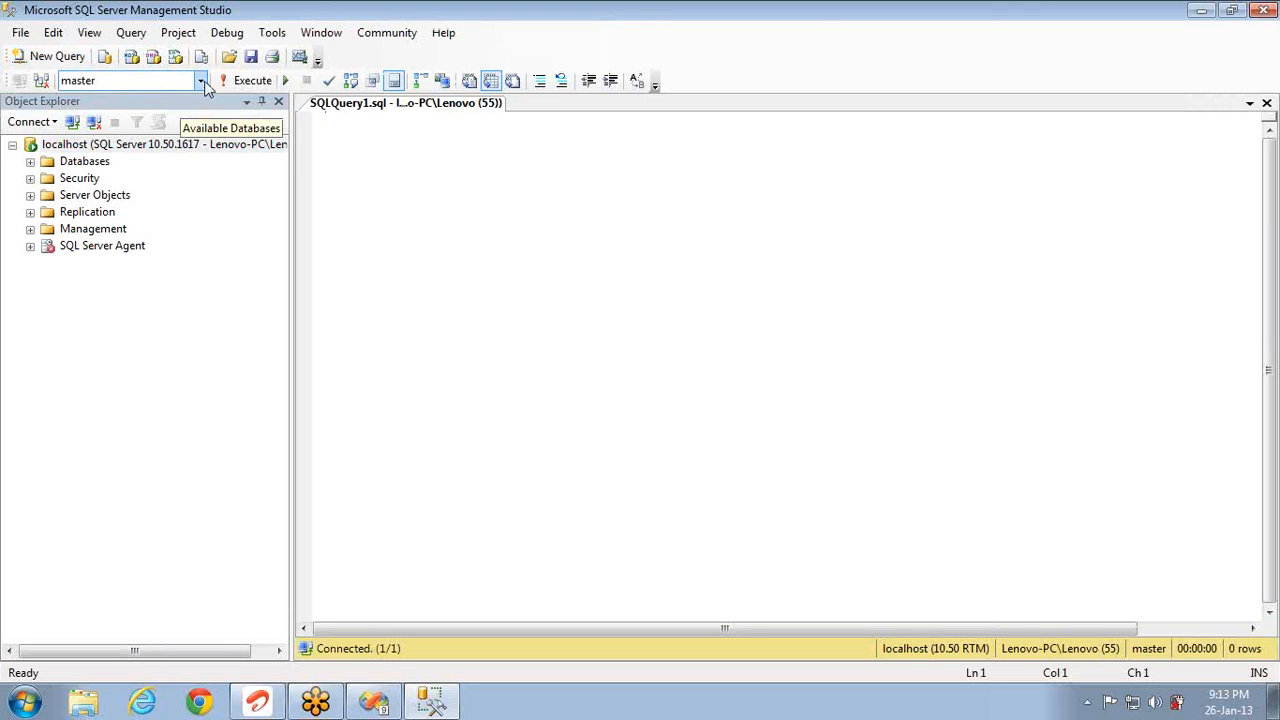
{"action": "left_click", "coordinate": [205, 85]}
{"action": "left_click", "coordinate": [157, 116]}
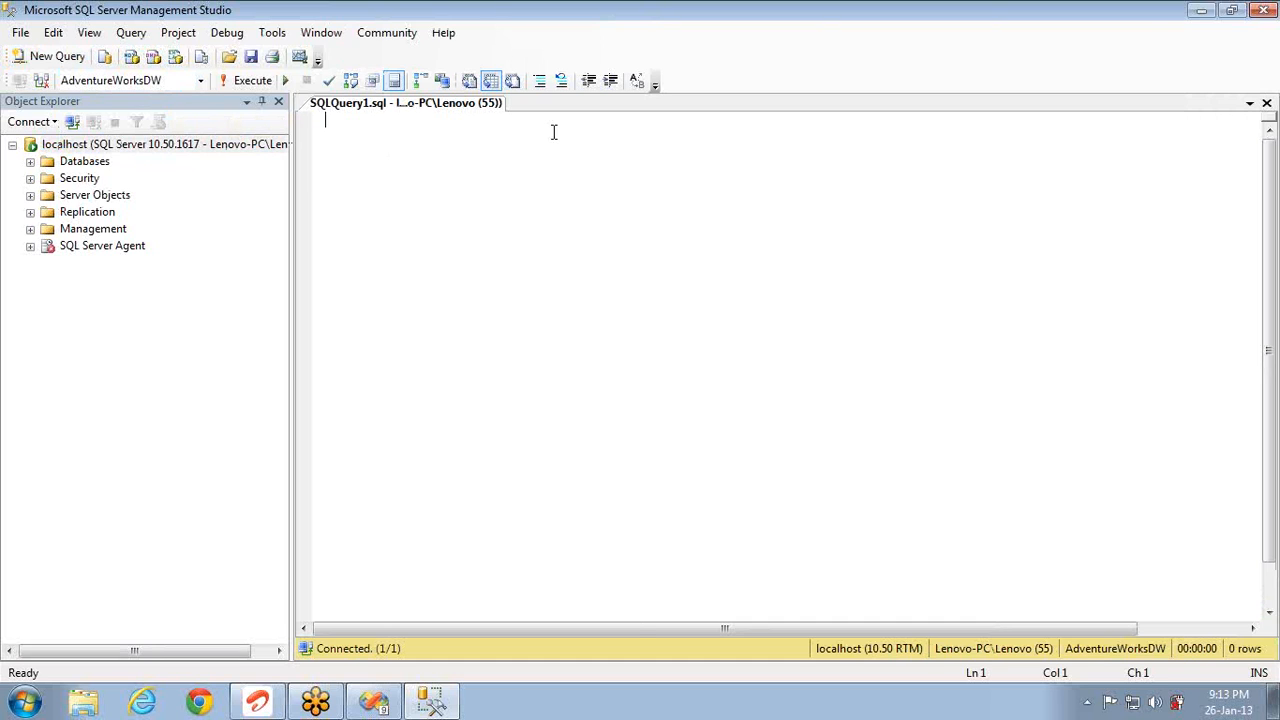
{"action": "key", "text": "ctrl+v"}
Step: Delete the Where Color line, unindent, and run the query to get 3000 rows
{"action": "key", "text": "shift+Home"}
{"action": "key", "text": "Delete"}
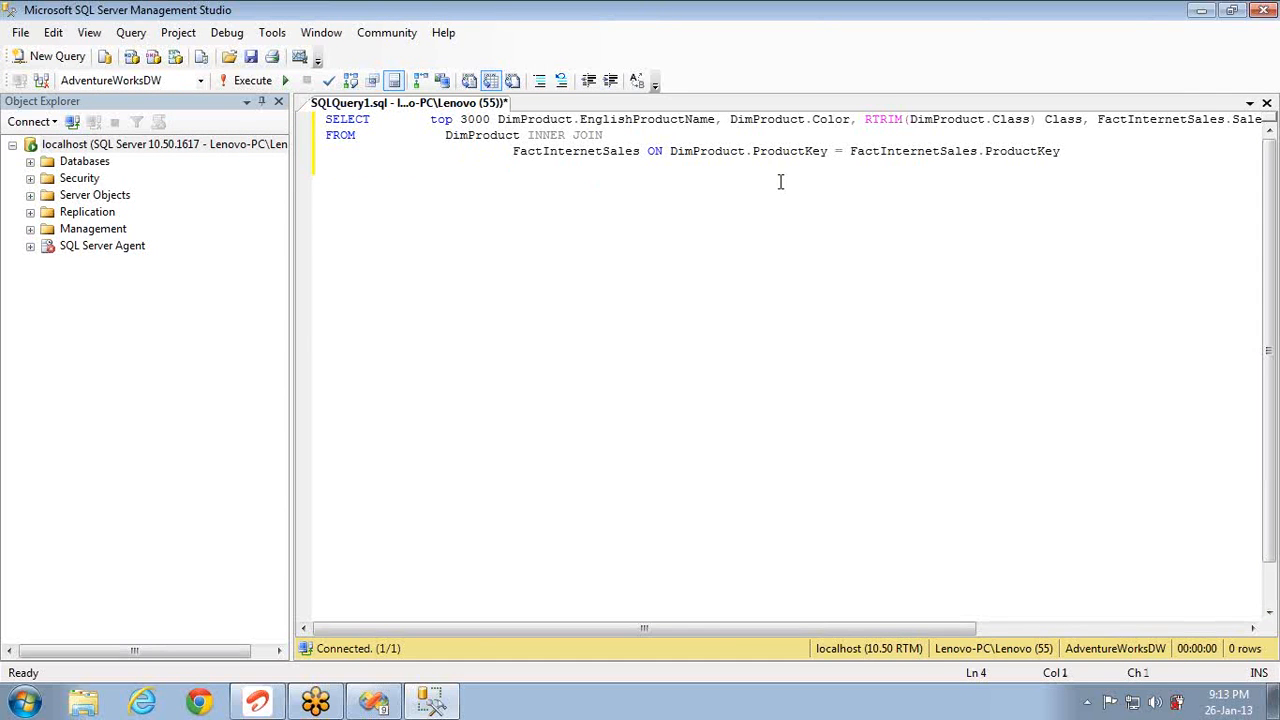
{"action": "key", "text": "ctrl+a"}
{"action": "key", "text": "shift+Tab"}
{"action": "key", "text": "shift+Tab"}
{"action": "key", "text": "shift+Tab"}
{"action": "key", "text": "shift+Tab"}
{"action": "key", "text": "shift+Tab"}
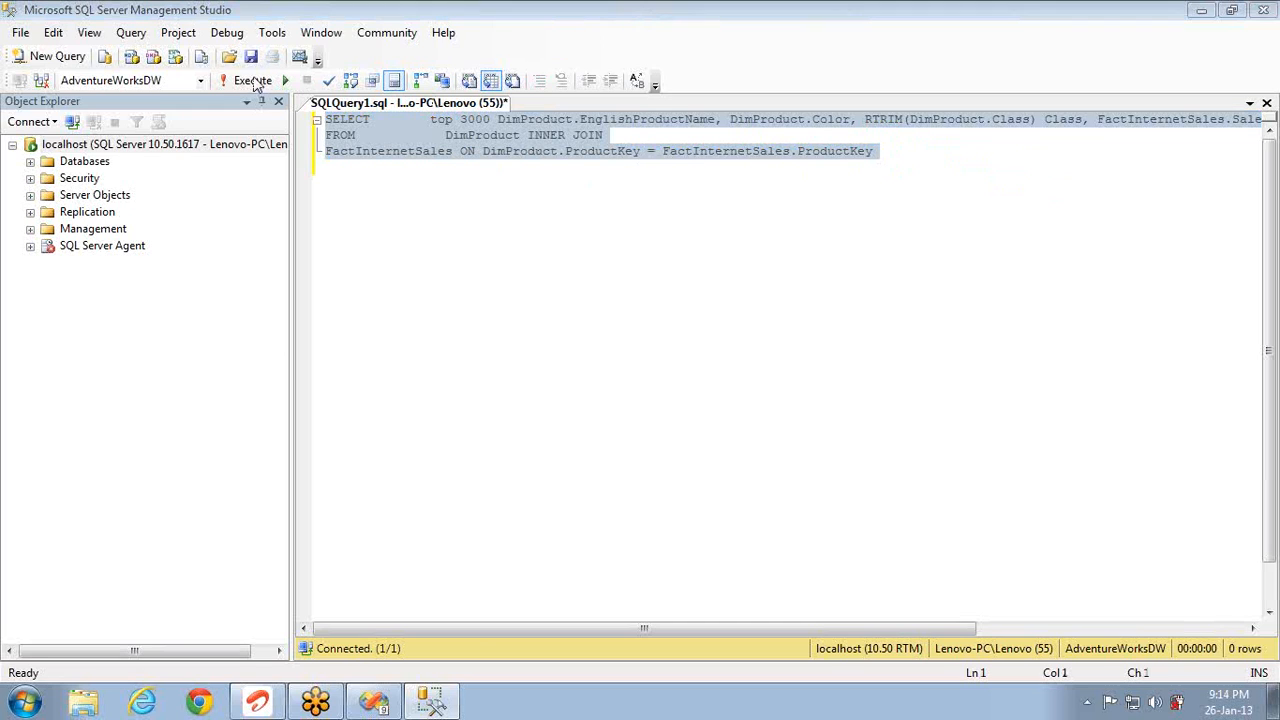
{"action": "left_click", "coordinate": [252, 81]}
{"action": "left_click", "coordinate": [255, 82]}
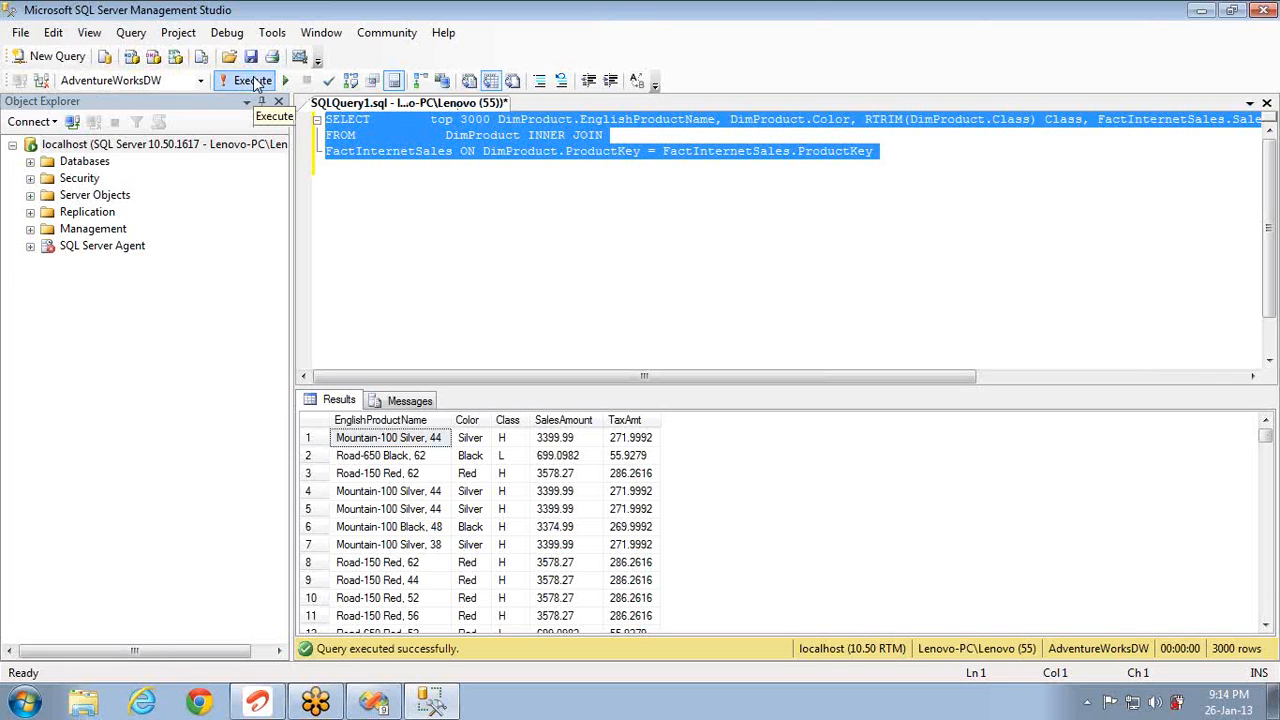
{"action": "key", "text": "alt+Tab"}
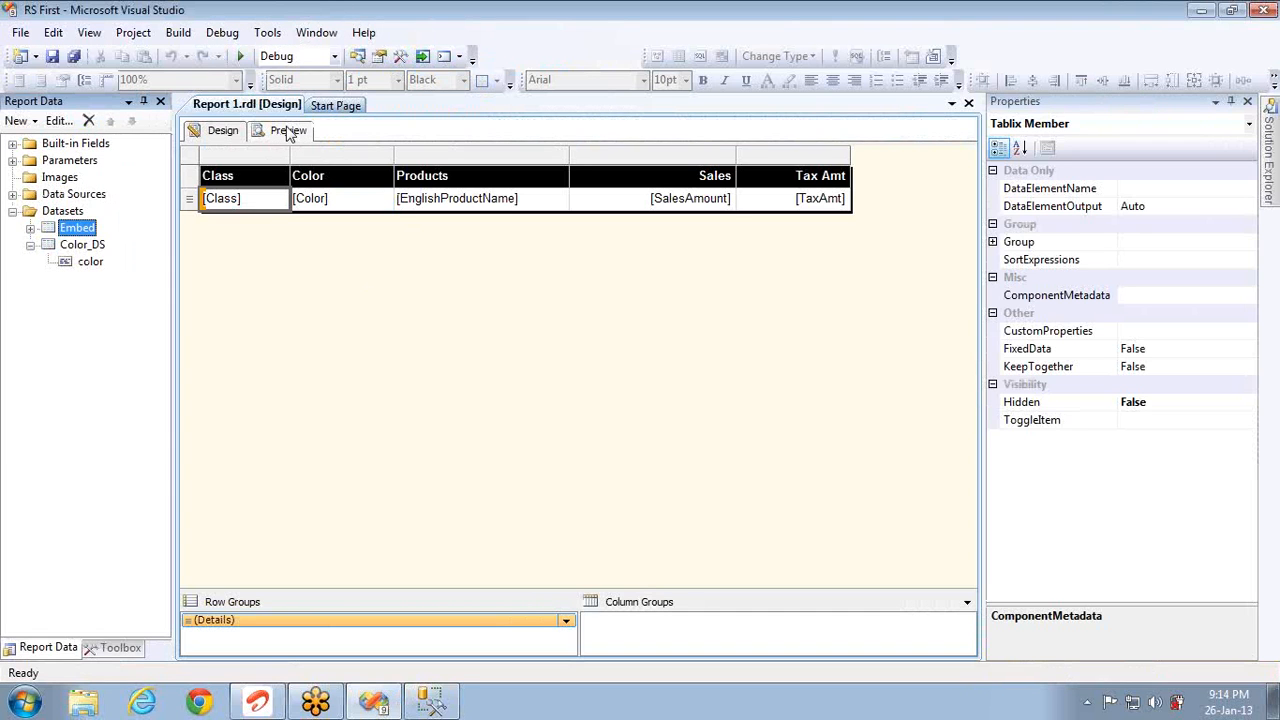
{"action": "left_click", "coordinate": [288, 131]}
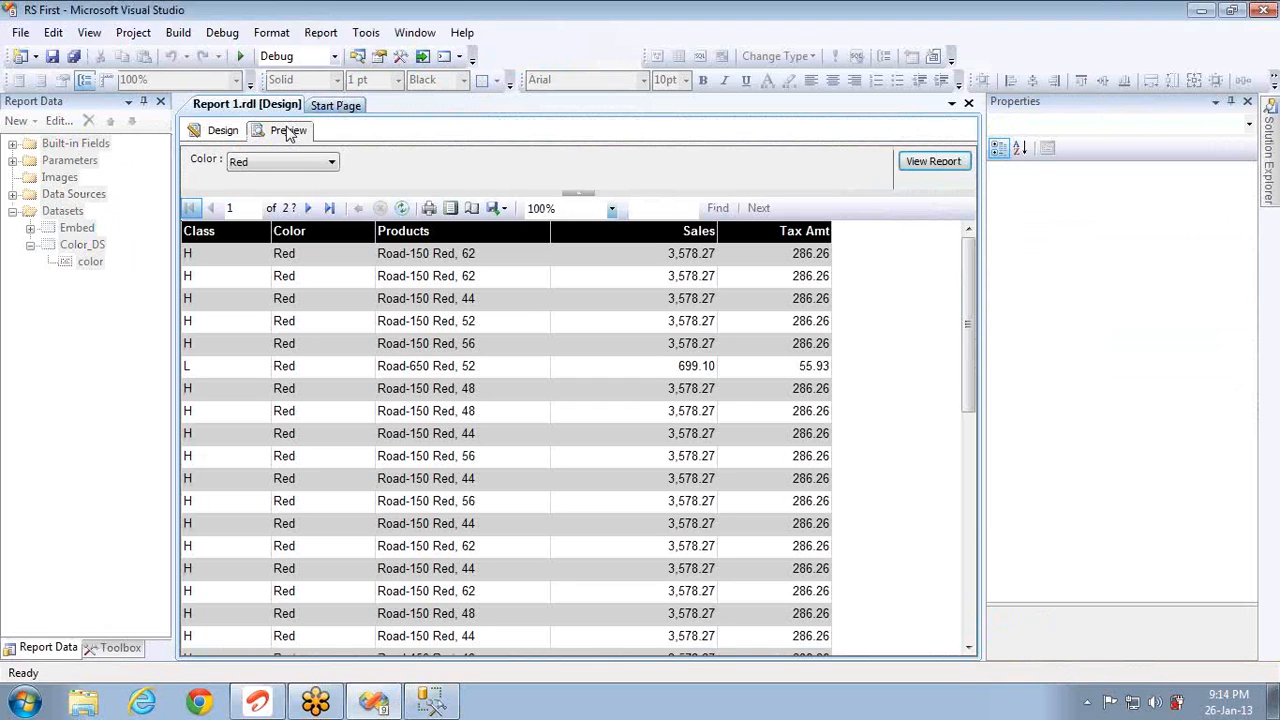
{"action": "left_click", "coordinate": [228, 134]}
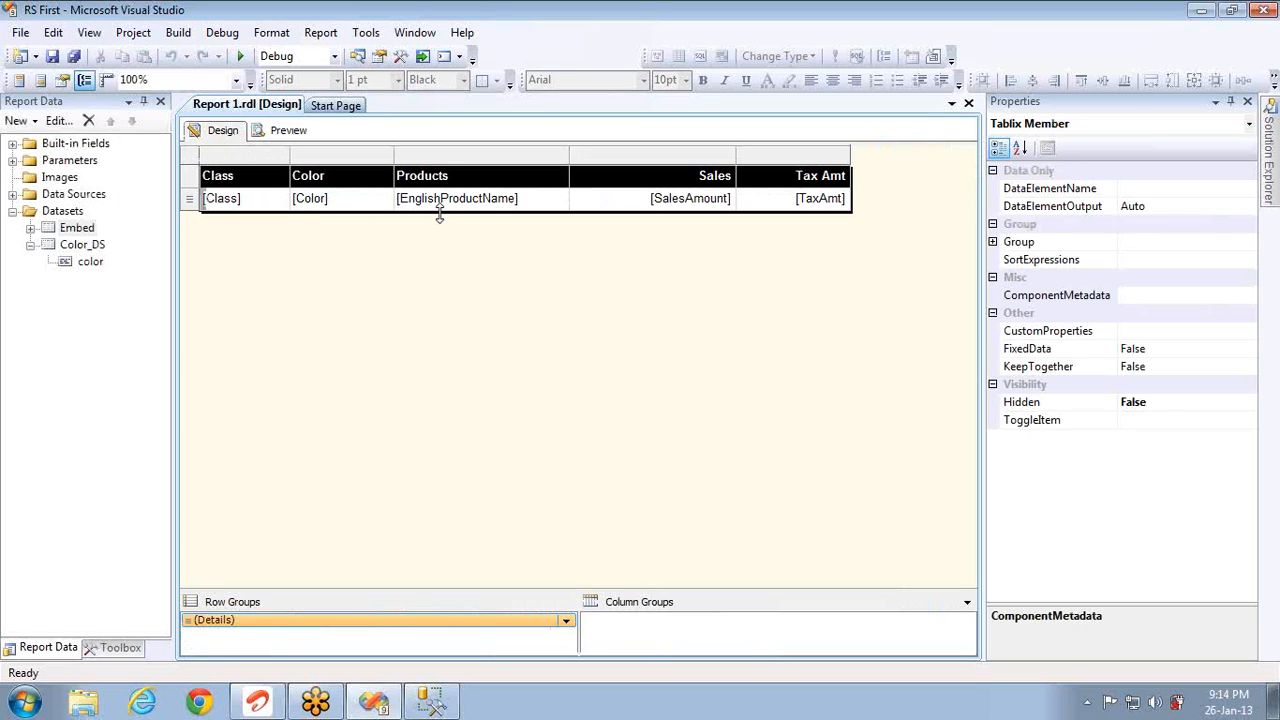
Step: Move the detail table lower and drop a new empty matrix, Tablix2, above it
{"action": "left_click_drag", "start_coordinate": [440, 215], "coordinate": [455, 342]}
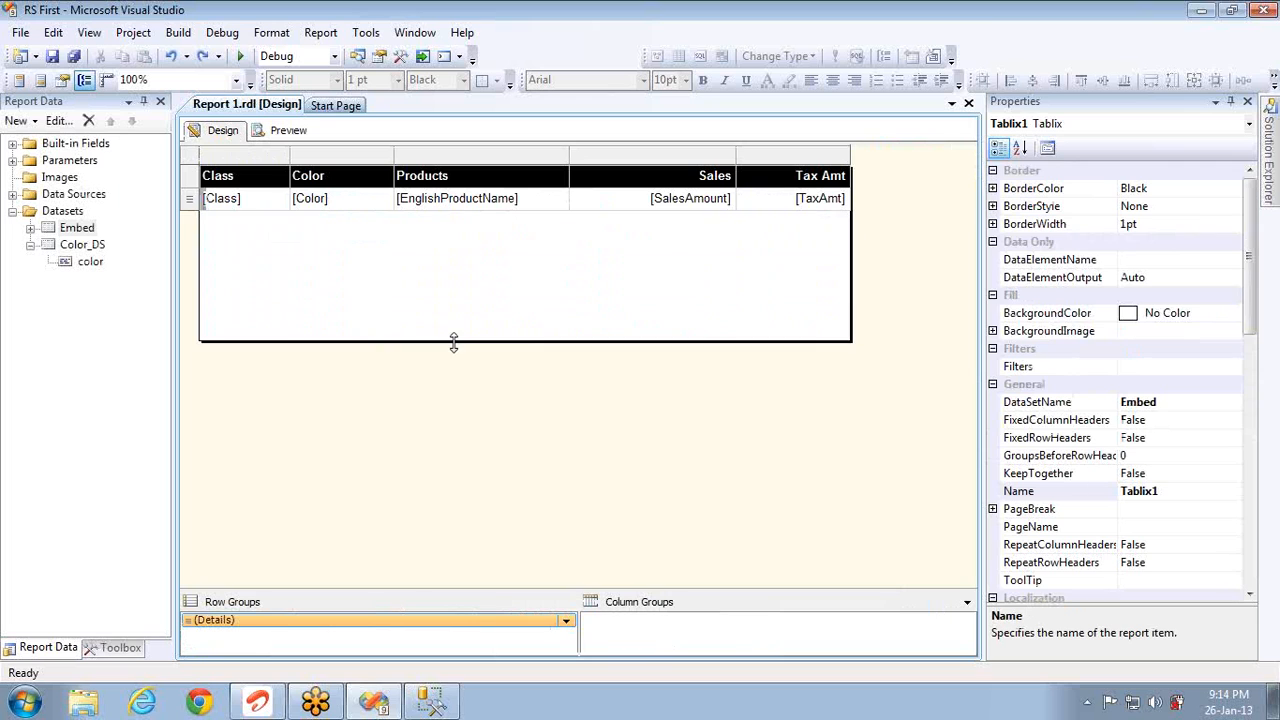
{"action": "left_click", "coordinate": [197, 163]}
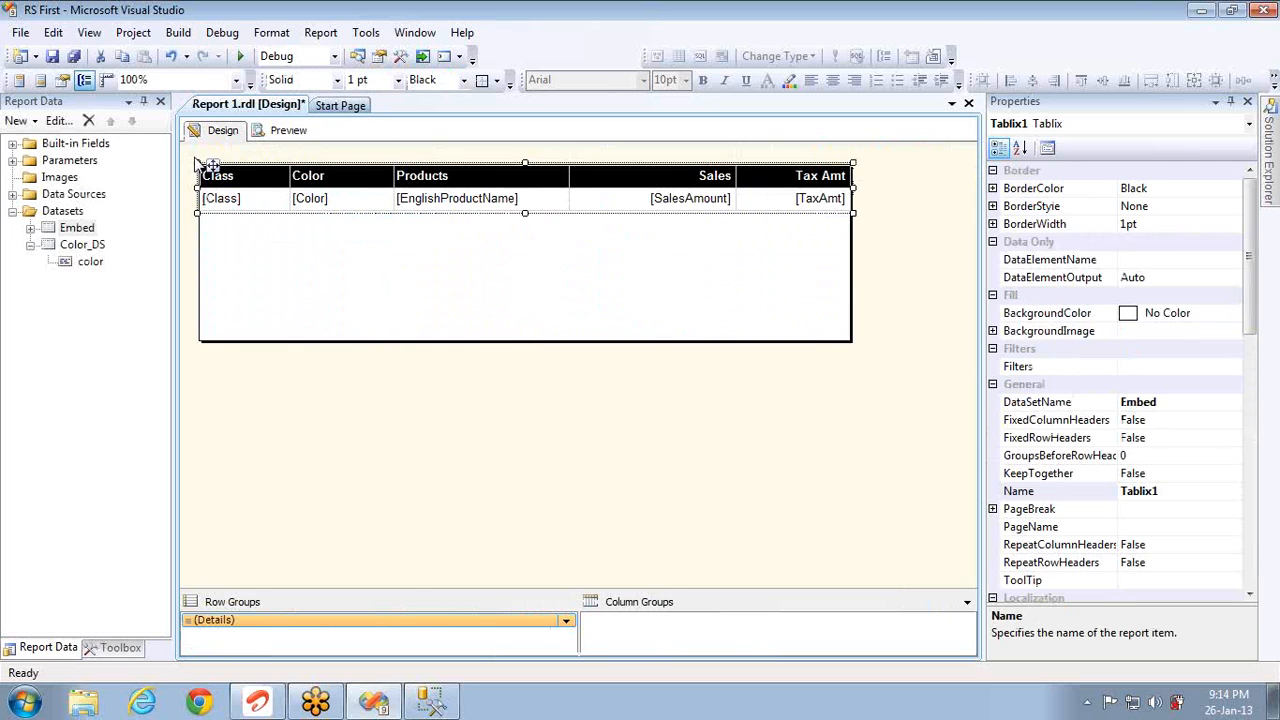
{"action": "key", "text": "Down"}
{"action": "key", "text": "Down"}
{"action": "key", "text": "Down"}
{"action": "key", "text": "Down"}
{"action": "key", "text": "Down"}
{"action": "key", "text": "Down"}
{"action": "key", "text": "Down"}
{"action": "key", "text": "Down"}
{"action": "key", "text": "Down"}
{"action": "key", "text": "Down"}
{"action": "key", "text": "Down"}
{"action": "key", "text": "Down"}
{"action": "key", "text": "Down"}
{"action": "key", "text": "Down"}
{"action": "key", "text": "Down"}
{"action": "key", "text": "Down"}
{"action": "key", "text": "Down"}
{"action": "key", "text": "Down"}
{"action": "key", "text": "Down"}
{"action": "key", "text": "Down"}
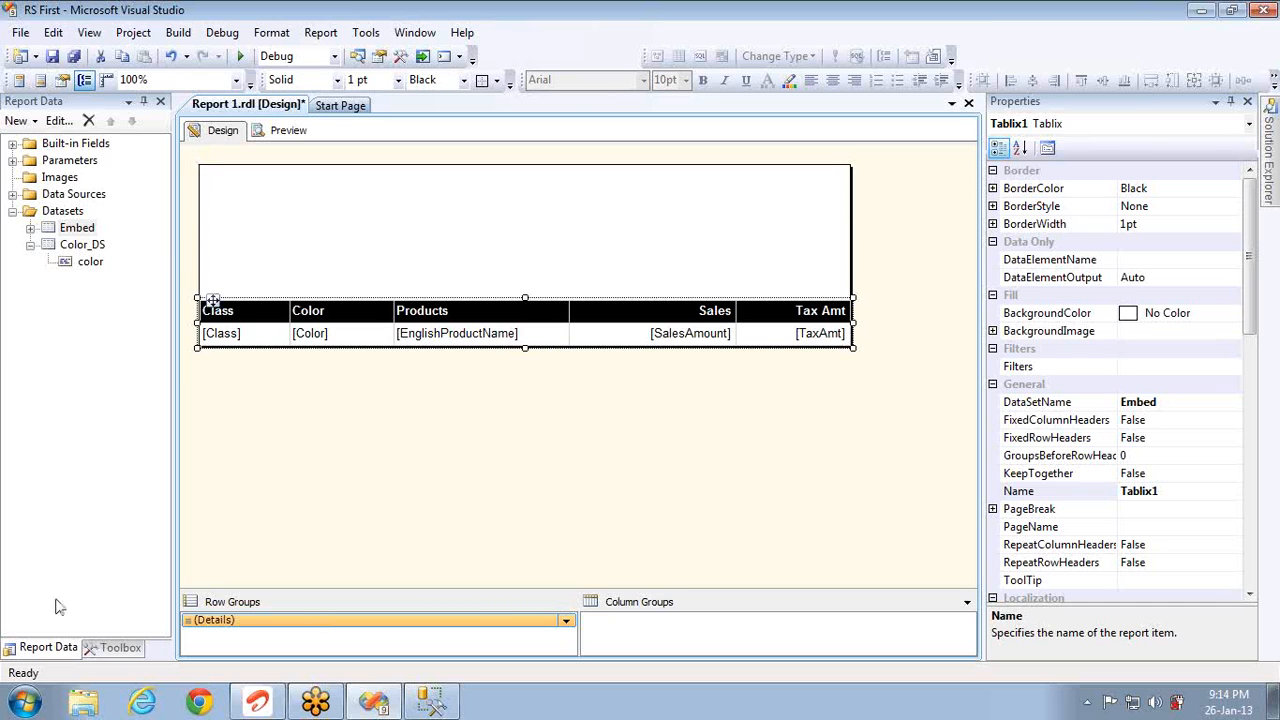
{"action": "left_click", "coordinate": [100, 648]}
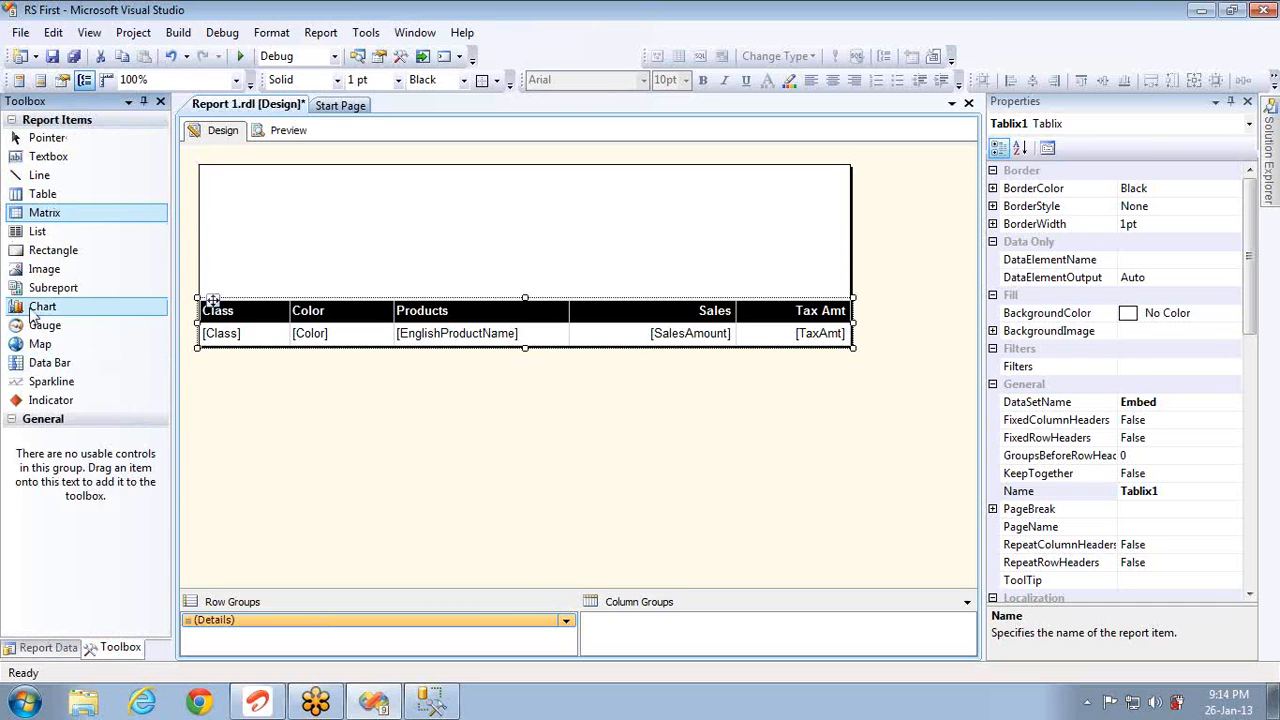
{"action": "left_click_drag", "start_coordinate": [40, 218], "coordinate": [216, 176]}
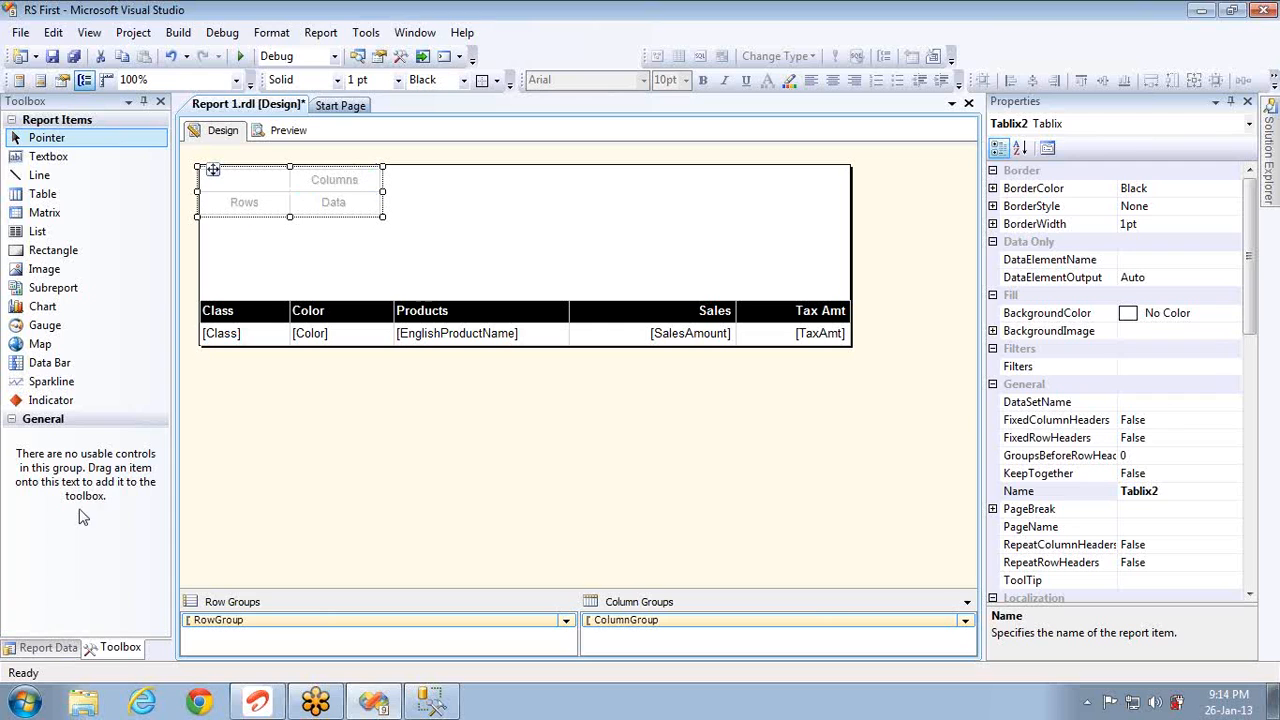
Step: Group the new matrix's rows on the Class field from the Embed dataset, then return to SSMS
{"action": "left_click", "coordinate": [52, 647]}
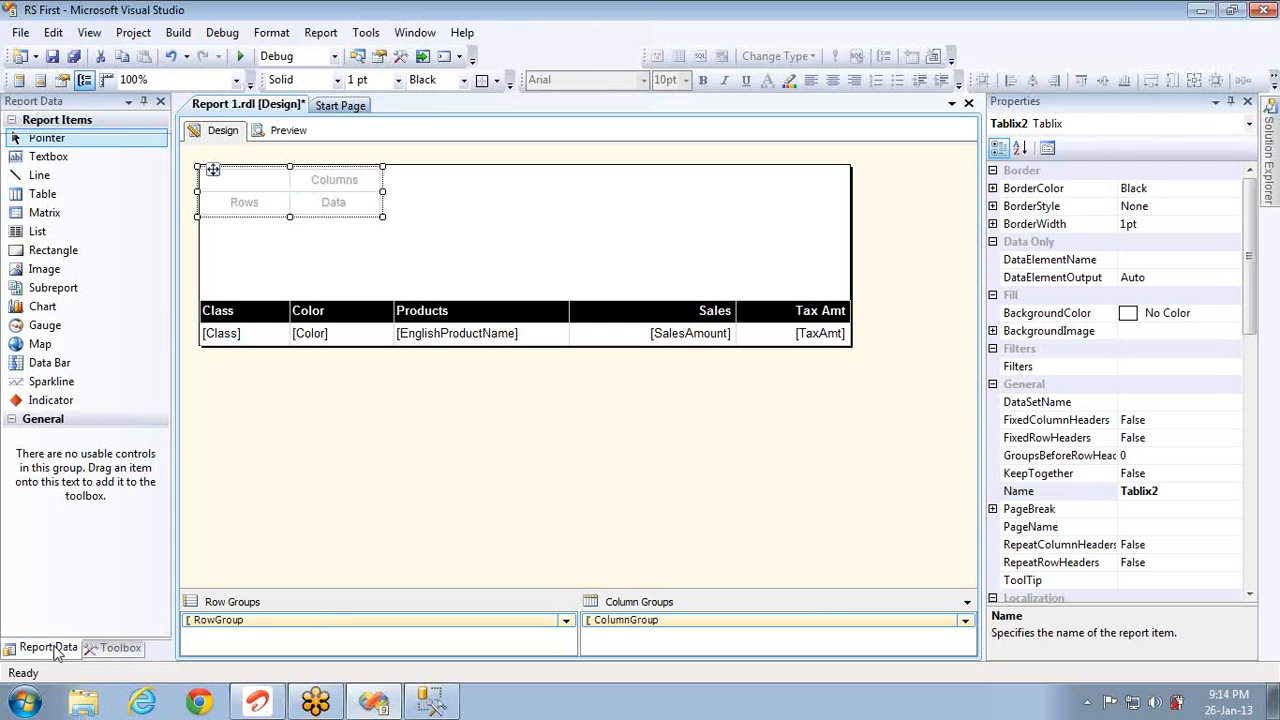
{"action": "left_click", "coordinate": [244, 213]}
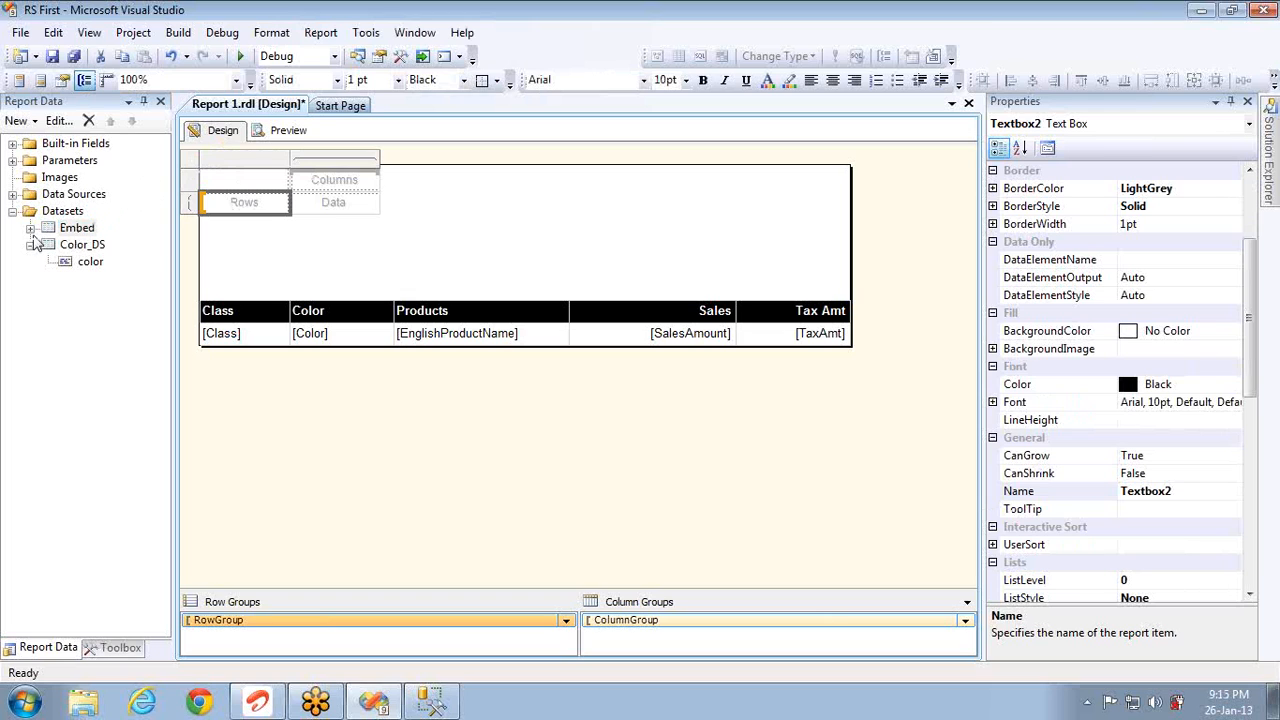
{"action": "left_click", "coordinate": [30, 228]}
{"action": "left_click_drag", "start_coordinate": [90, 278], "coordinate": [248, 208]}
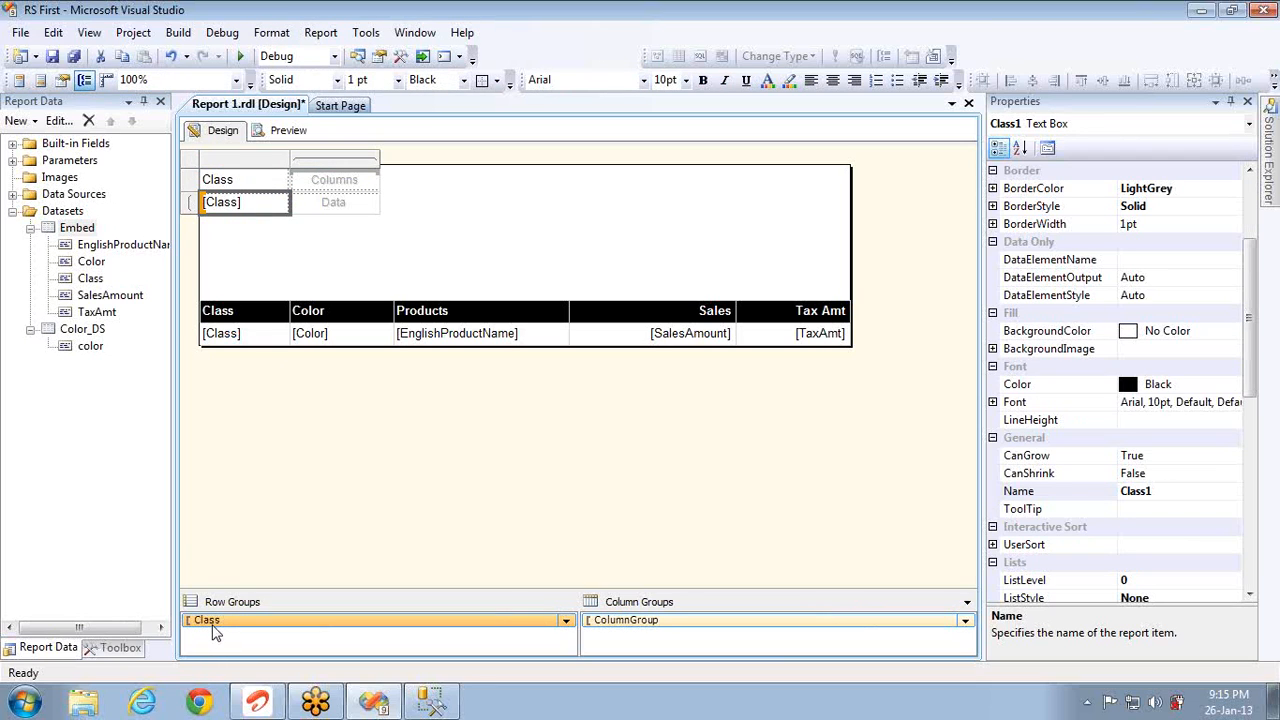
{"action": "double_click", "coordinate": [210, 621]}
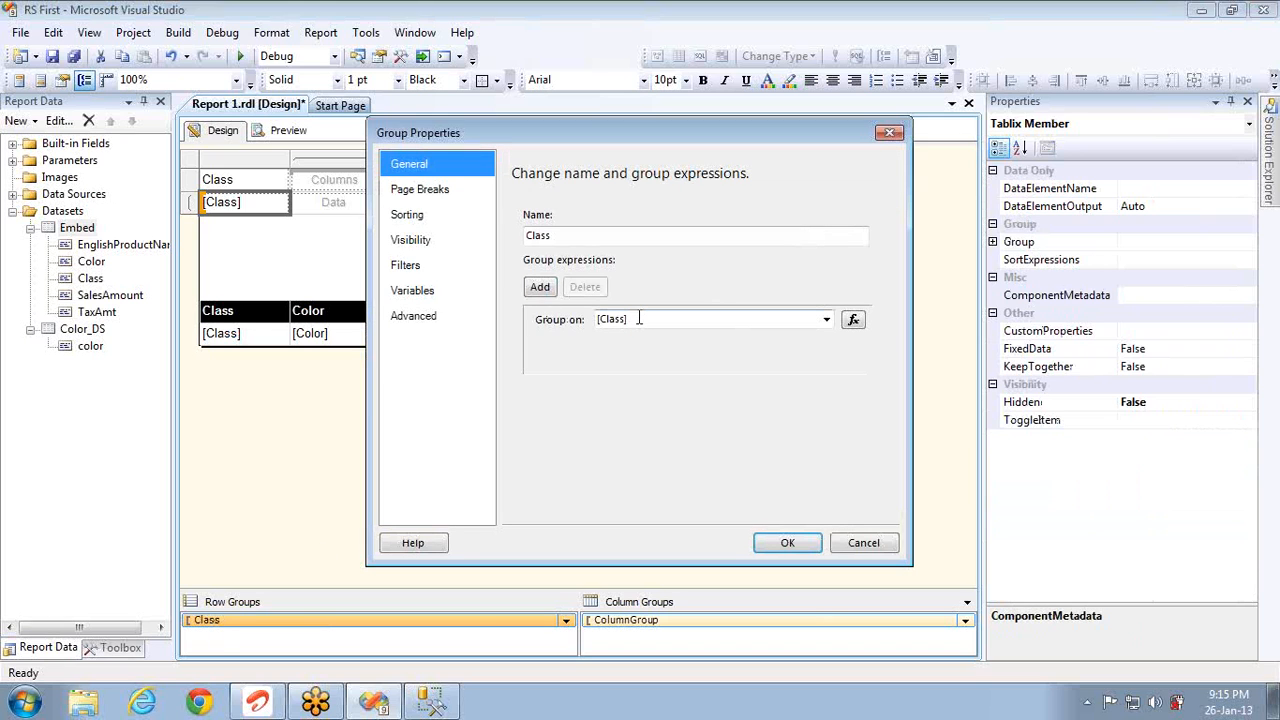
{"action": "key", "text": "alt+Tab"}
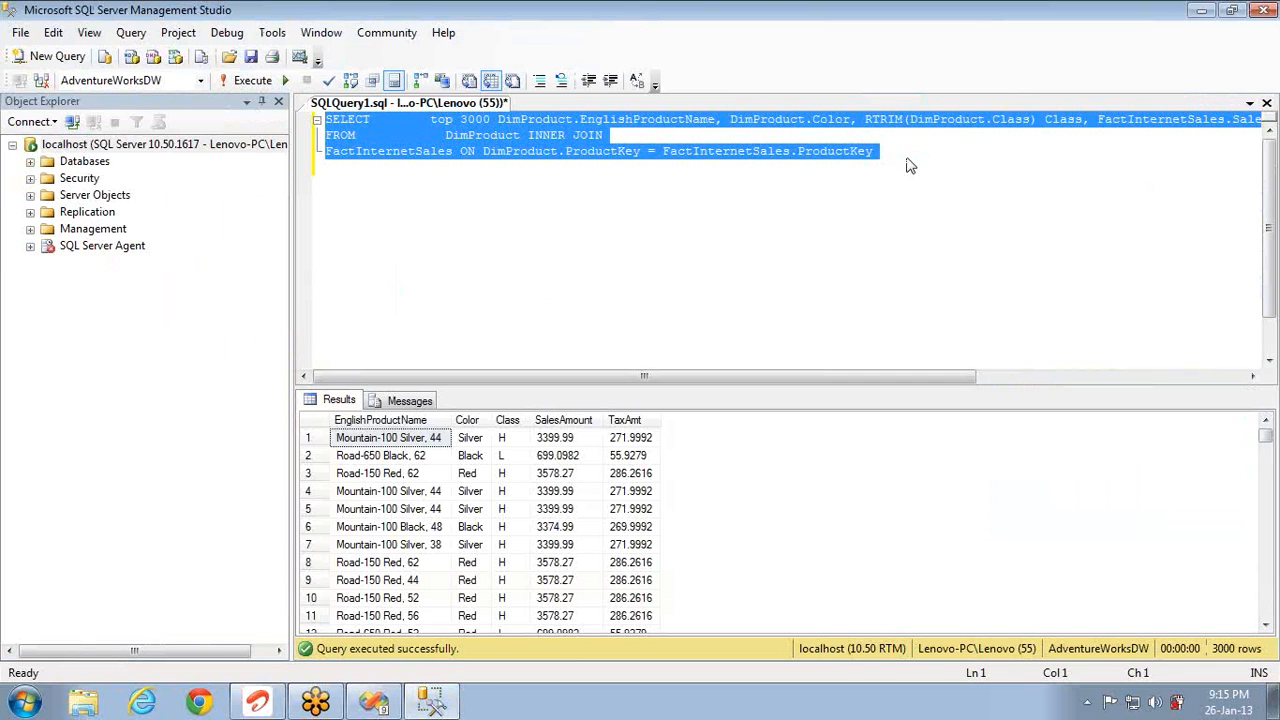
Step: Add a 'group by class' line below the join in the query
{"action": "left_click", "coordinate": [905, 152]}
{"action": "key", "text": "Return"}
{"action": "type", "text": "gr"}
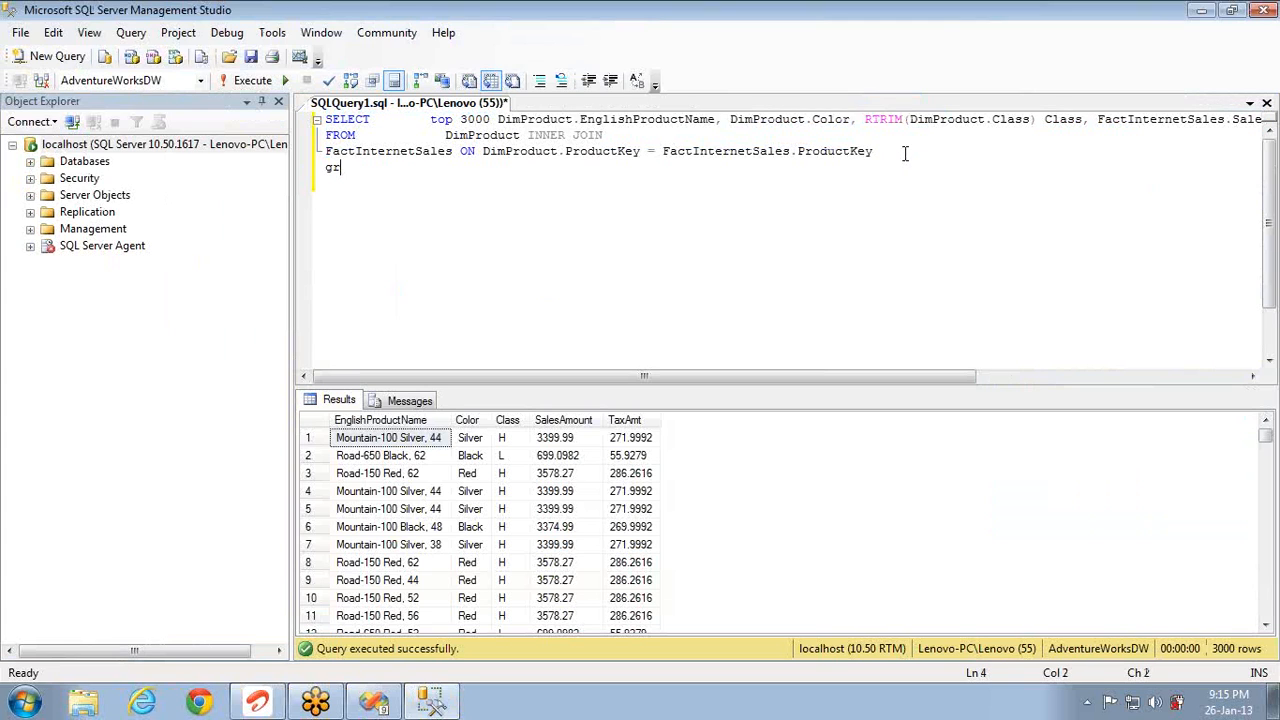
{"action": "type", "text": "oup by class"}
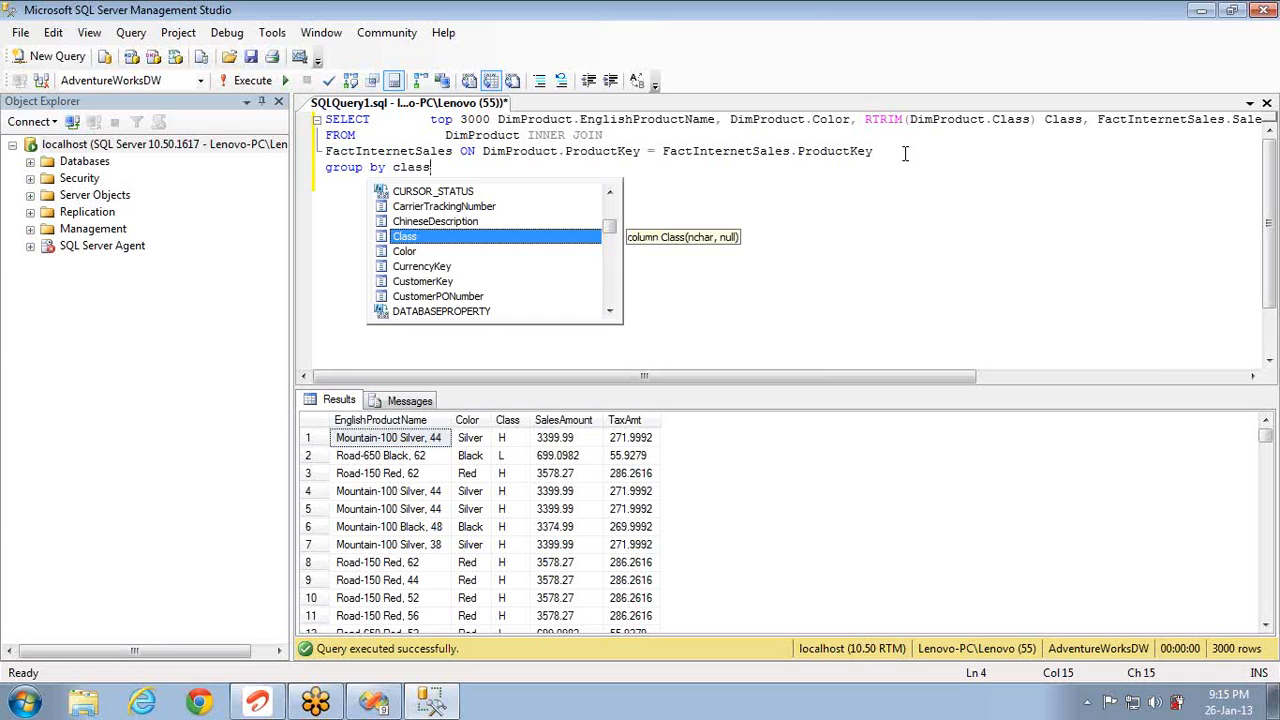
{"action": "key", "text": "Escape"}
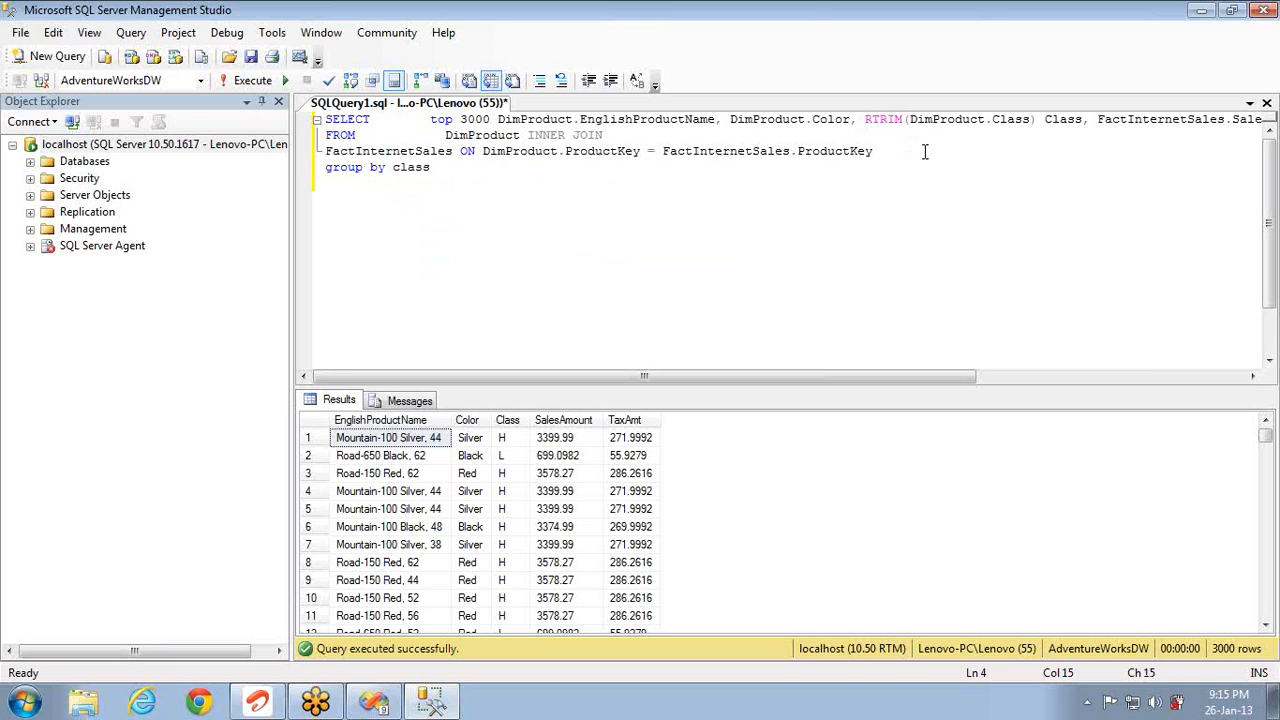
Step: Put the RTRIM expression and the SalesAmount/TaxAmt columns on their own lines
{"action": "left_click", "coordinate": [866, 119]}
{"action": "key", "text": "Return"}
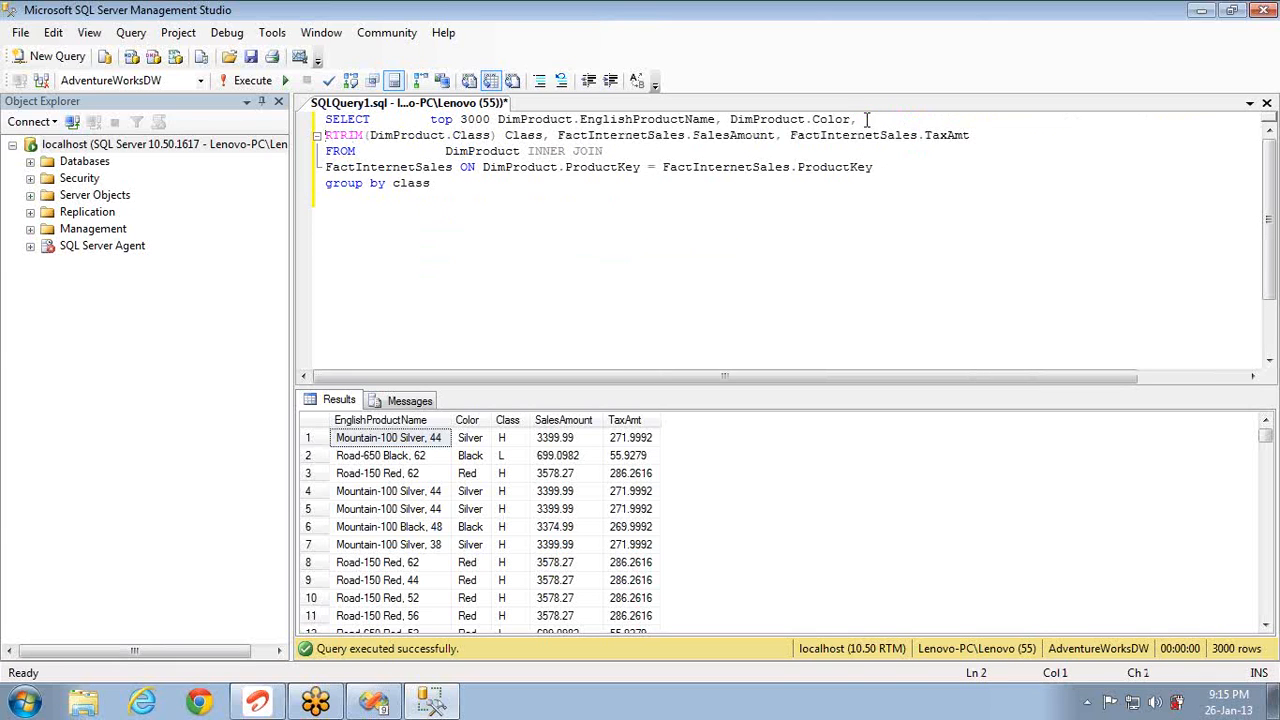
{"action": "left_click", "coordinate": [559, 134]}
{"action": "key", "text": "Return"}
{"action": "left_click", "coordinate": [492, 203]}
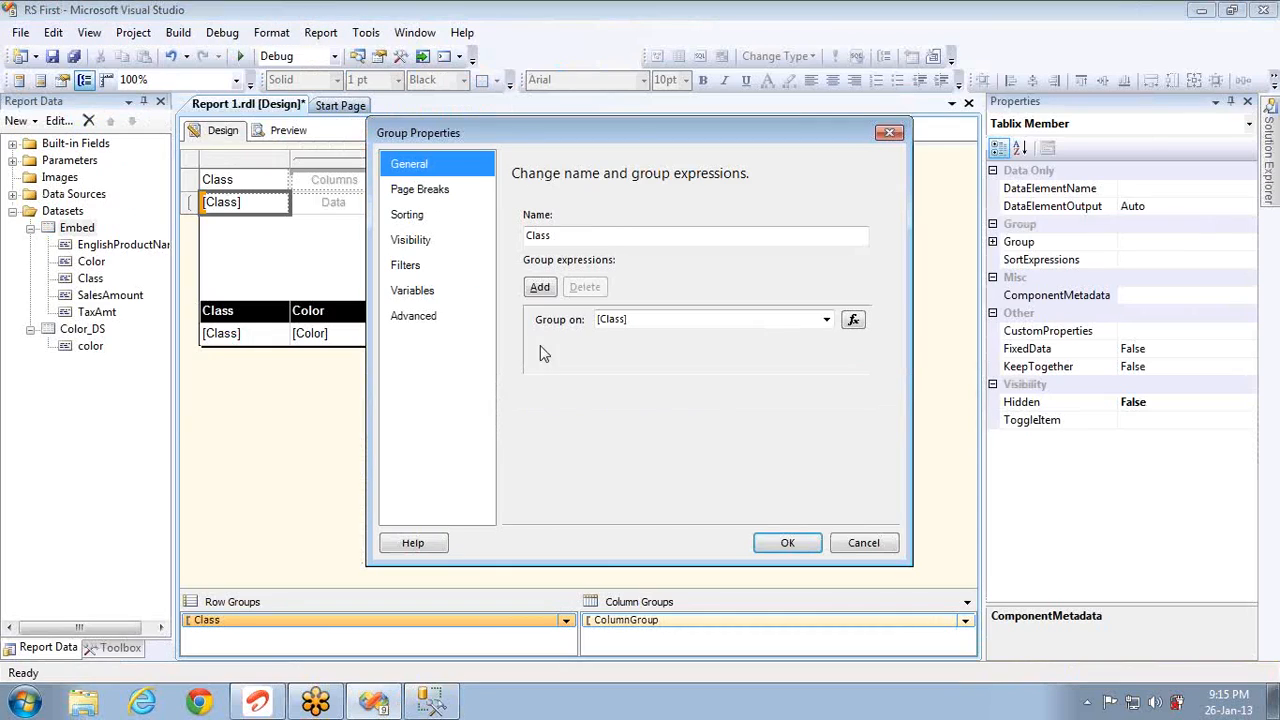
Step: Confirm the Class row group and clear the Class header text
{"action": "left_click", "coordinate": [782, 545]}
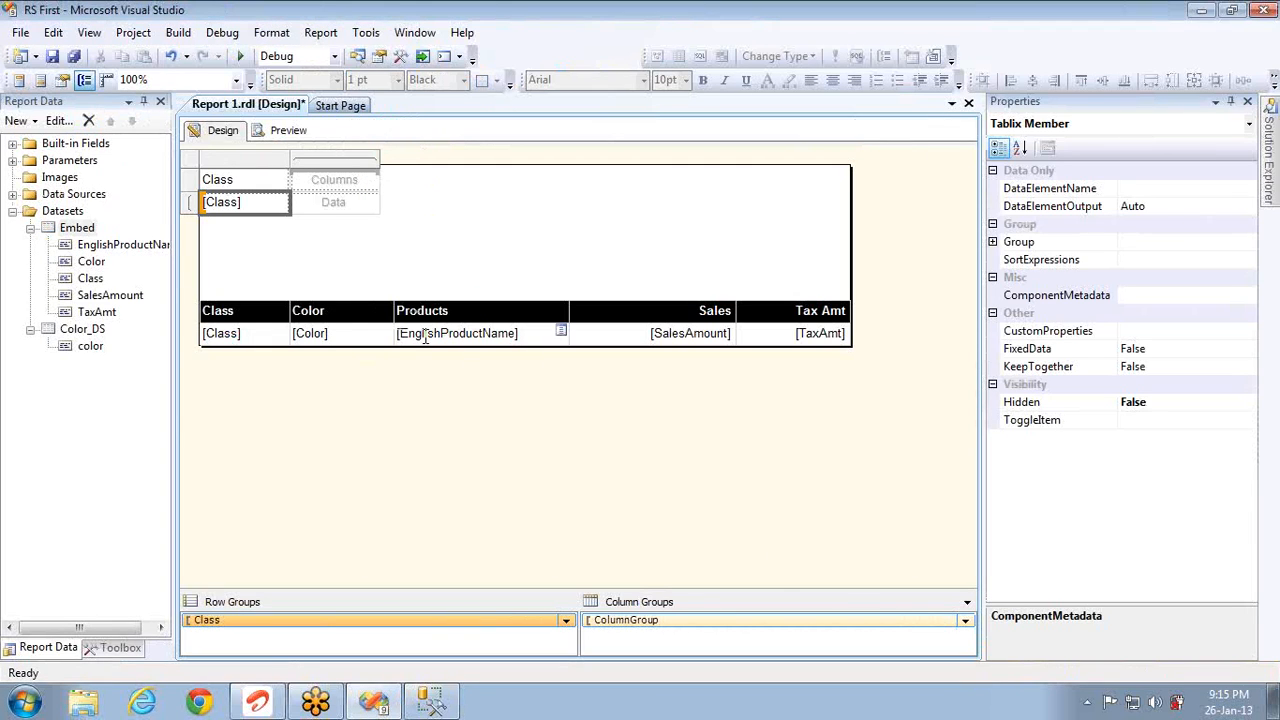
{"action": "left_click", "coordinate": [258, 191]}
{"action": "key", "text": "Delete"}
{"action": "left_click", "coordinate": [258, 183]}
Step: Add summed SalesAmount and TaxAmt data columns to the matrix
{"action": "left_click", "coordinate": [272, 205]}
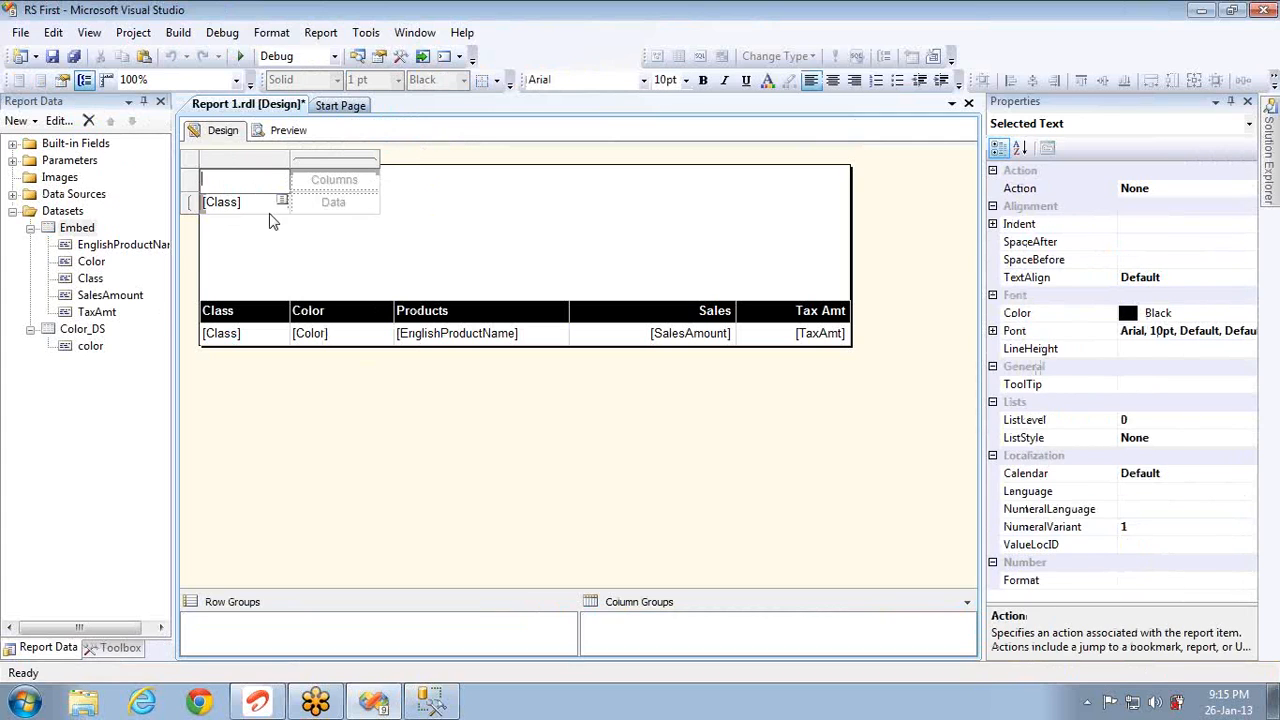
{"action": "left_click", "coordinate": [102, 298]}
{"action": "left_click_drag", "start_coordinate": [102, 303], "coordinate": [330, 206]}
{"action": "left_click_drag", "start_coordinate": [97, 313], "coordinate": [375, 207]}
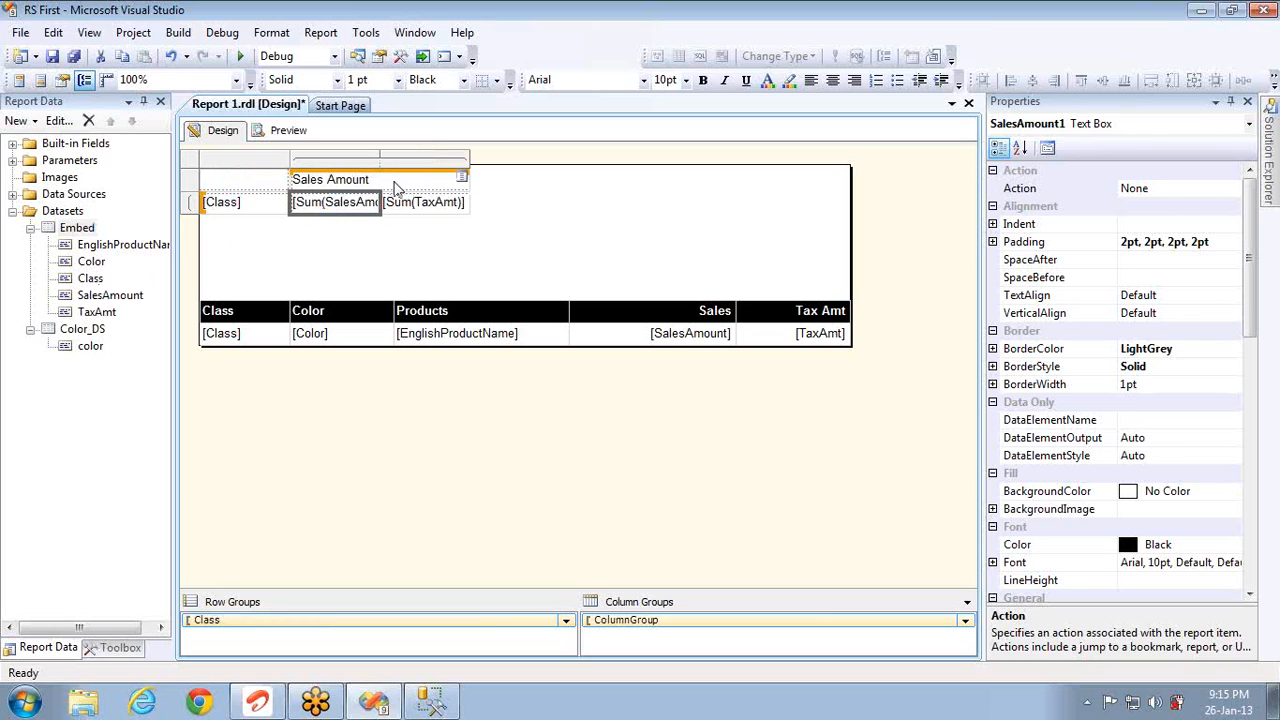
Step: Inspect the expression behind the Sales Amount header cell without changing it
{"action": "right_click", "coordinate": [396, 187]}
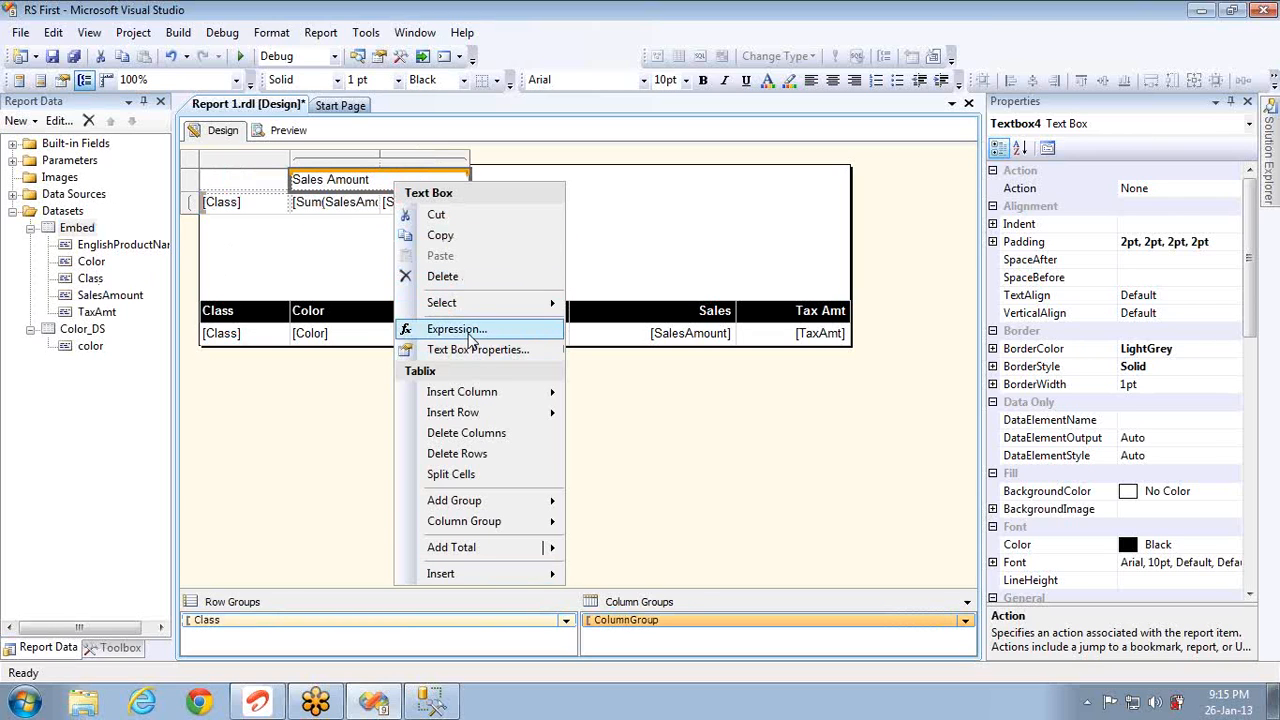
{"action": "left_click", "coordinate": [468, 331]}
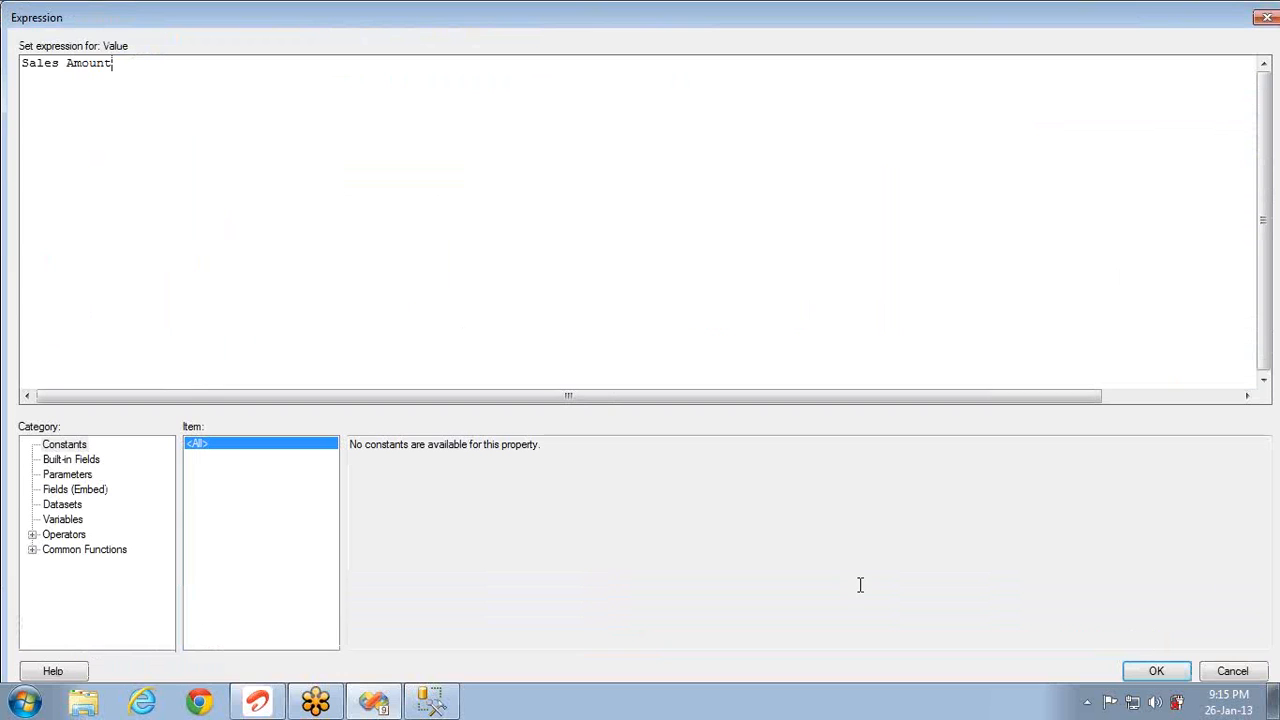
{"action": "left_click", "coordinate": [1220, 673]}
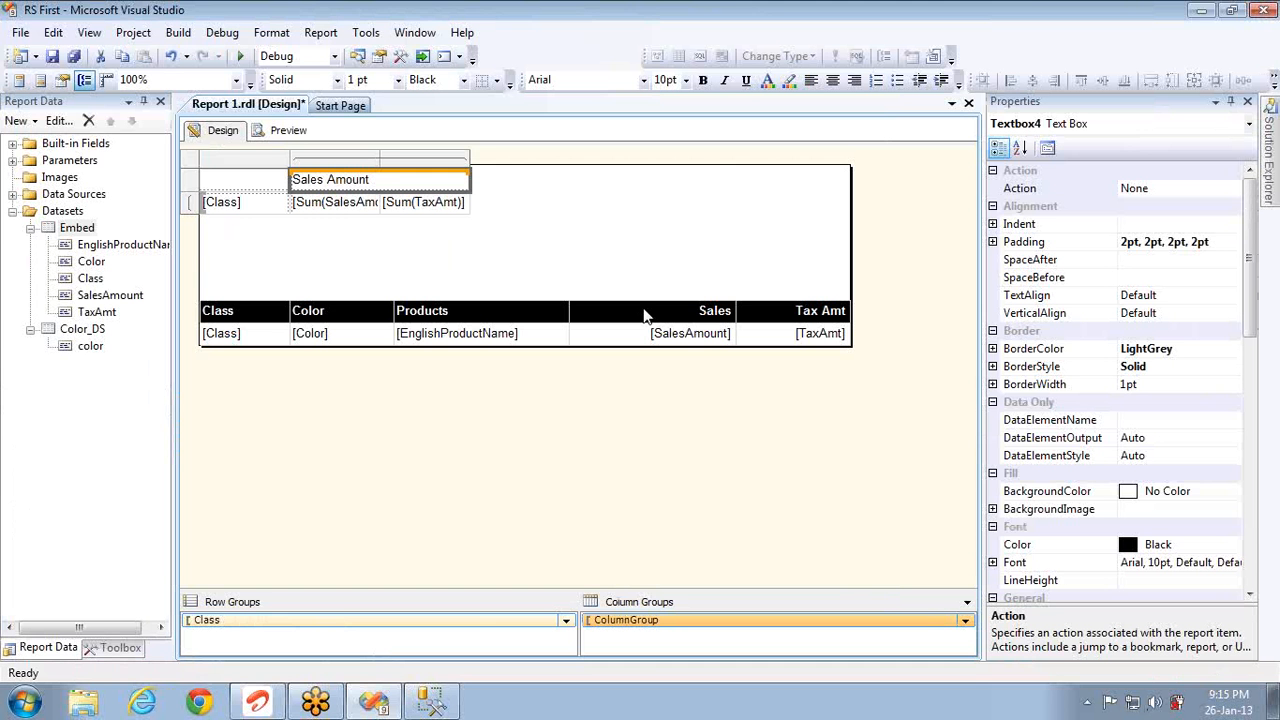
Step: Split the Sales Amount header, label the new cell 'Tas Amt', and preview the report
{"action": "right_click", "coordinate": [438, 185]}
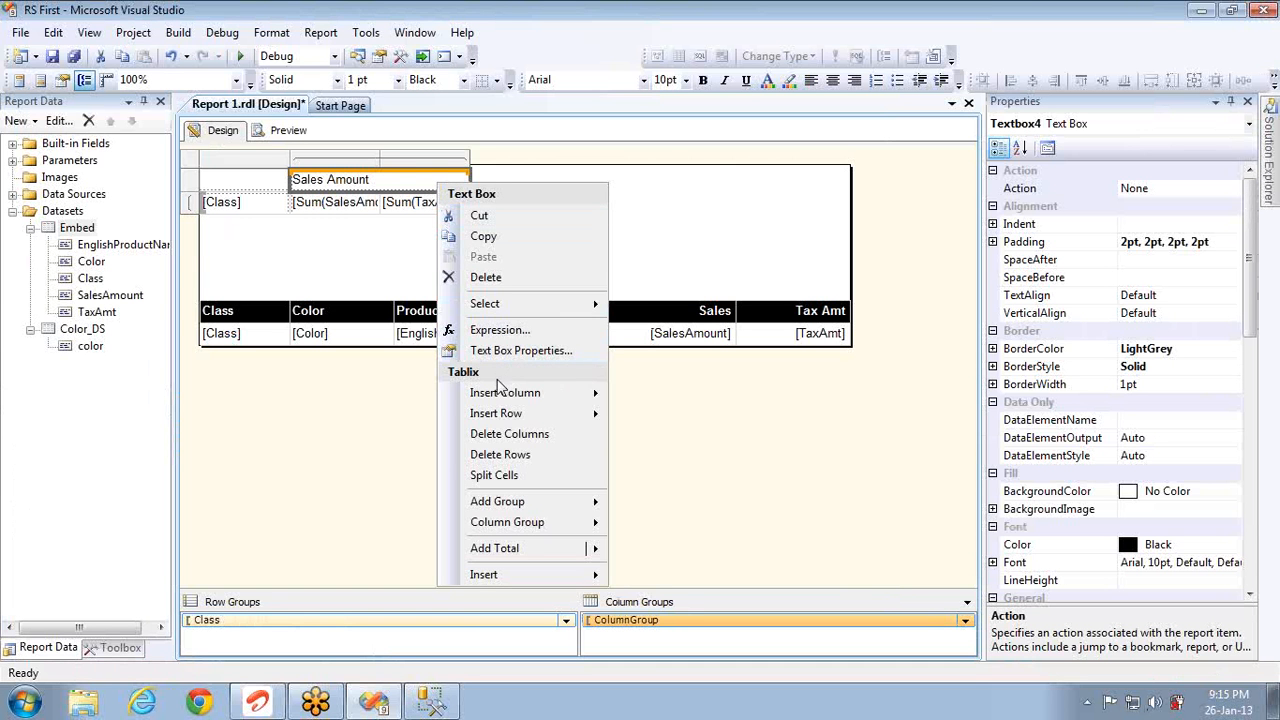
{"action": "left_click", "coordinate": [505, 476]}
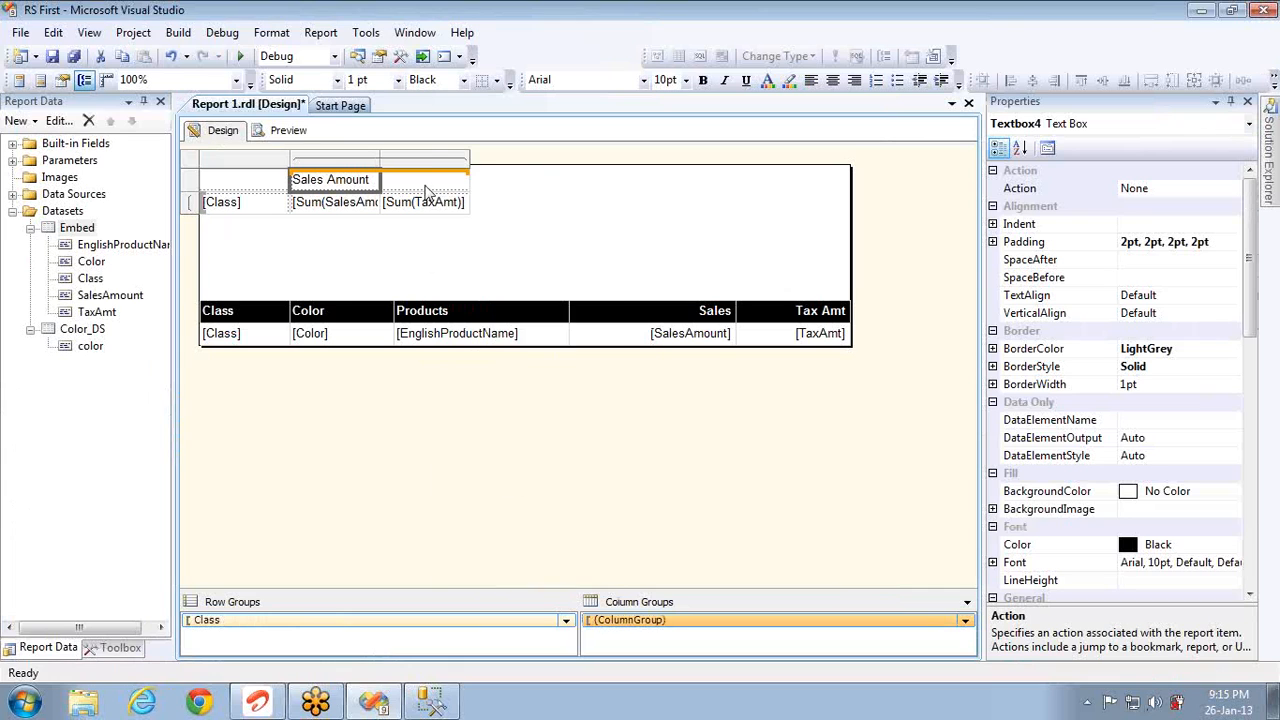
{"action": "left_click", "coordinate": [424, 181]}
{"action": "type", "text": "T"}
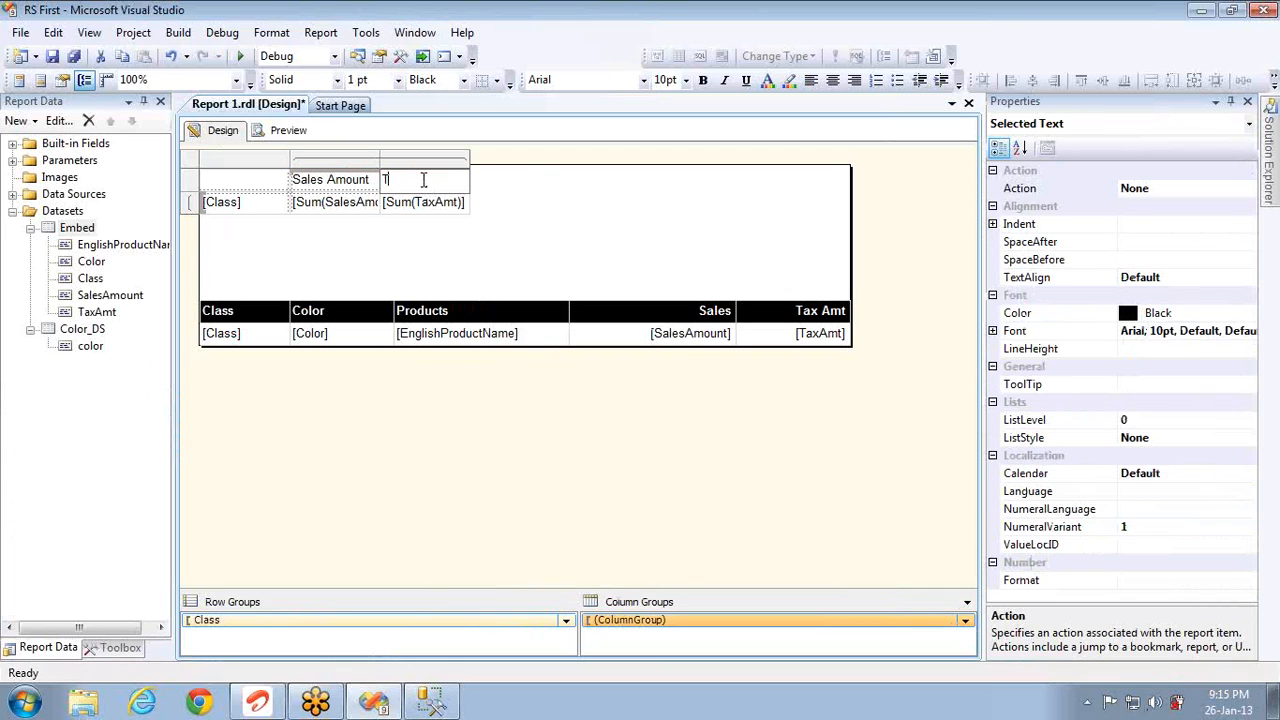
{"action": "type", "text": "as Amt"}
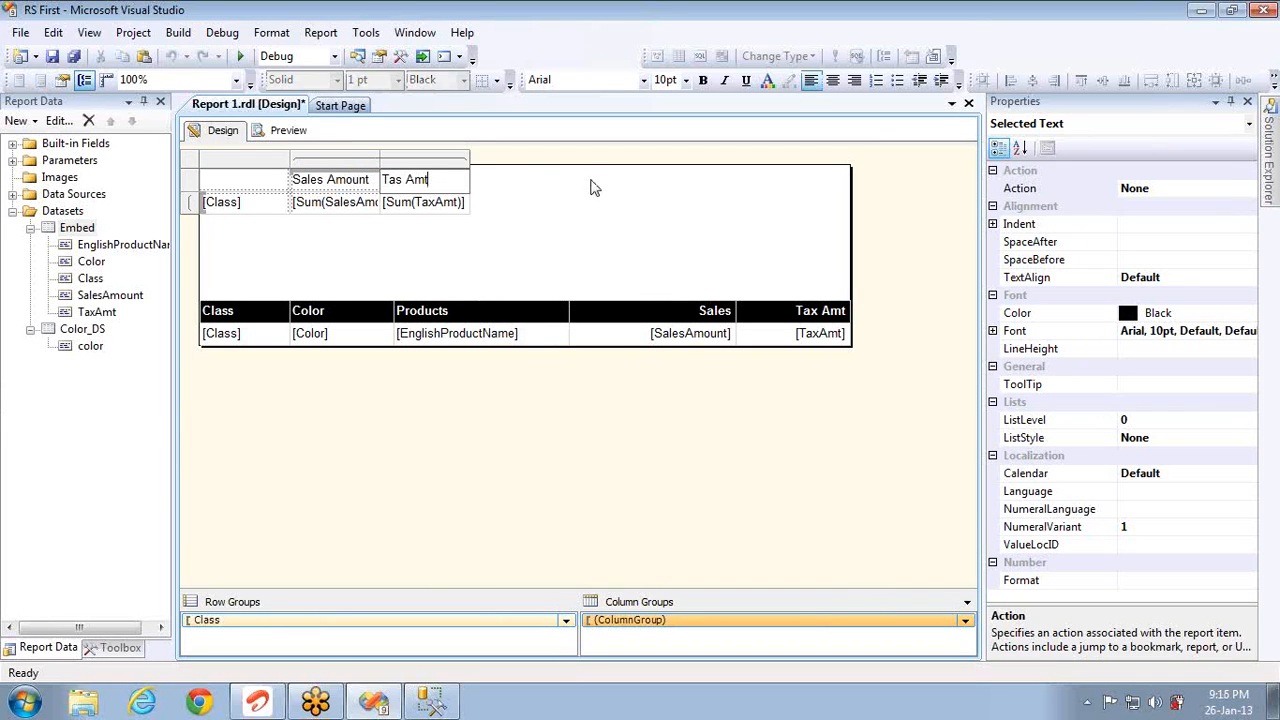
{"action": "left_click", "coordinate": [579, 214]}
{"action": "left_click", "coordinate": [287, 131]}
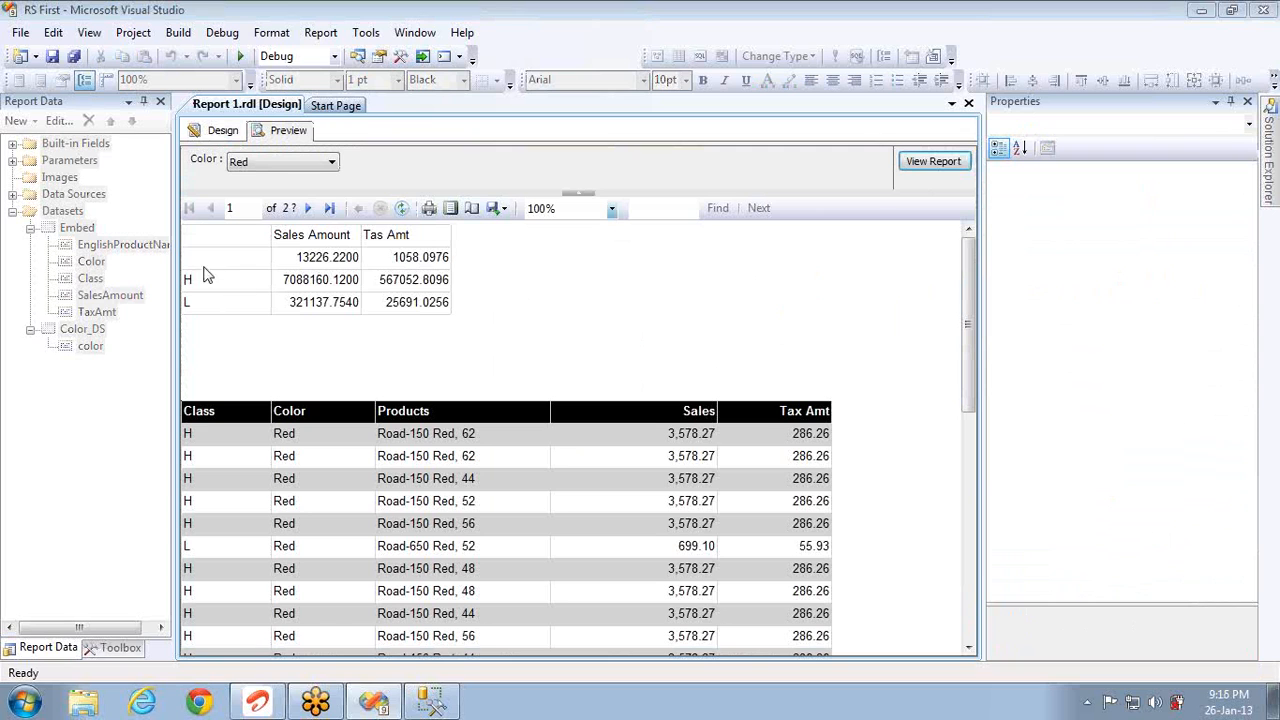
Step: Return to the design layout and edit the matrix's [Class] cell
{"action": "left_click", "coordinate": [224, 131]}
{"action": "double_click", "coordinate": [245, 200]}
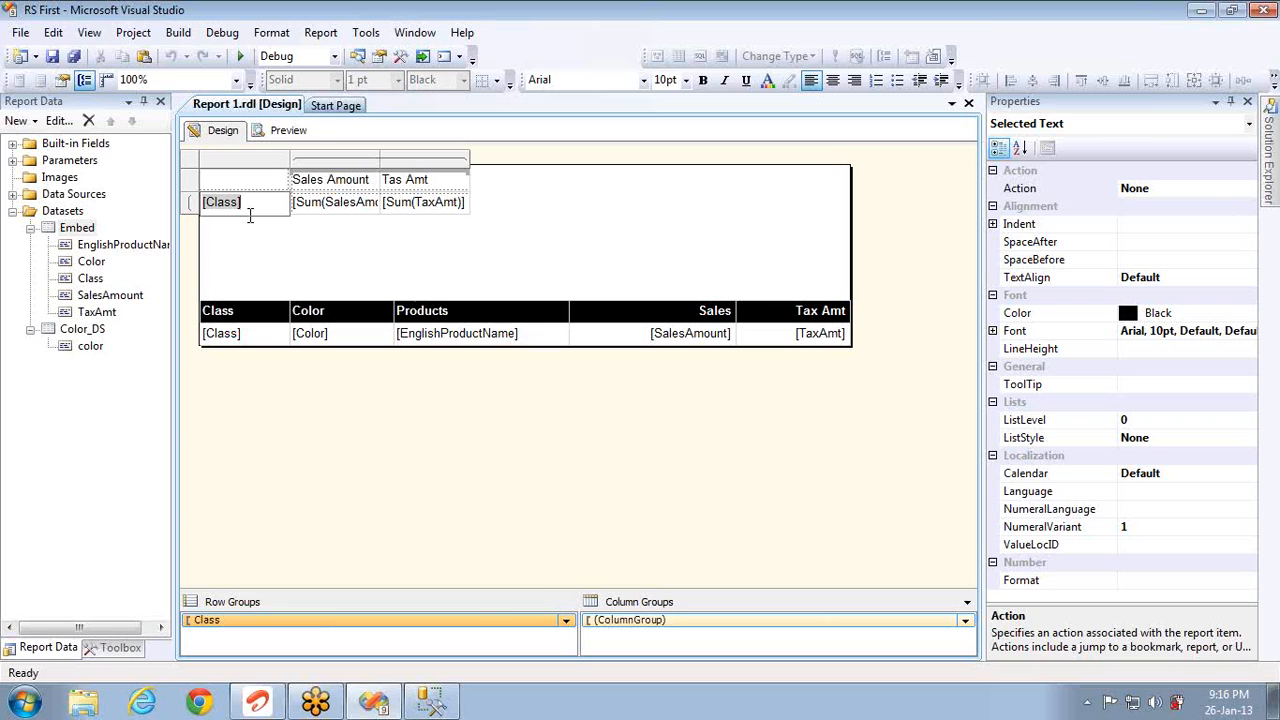
Step: Add Color as a second row grouping in the matrix
{"action": "left_click", "coordinate": [311, 249]}
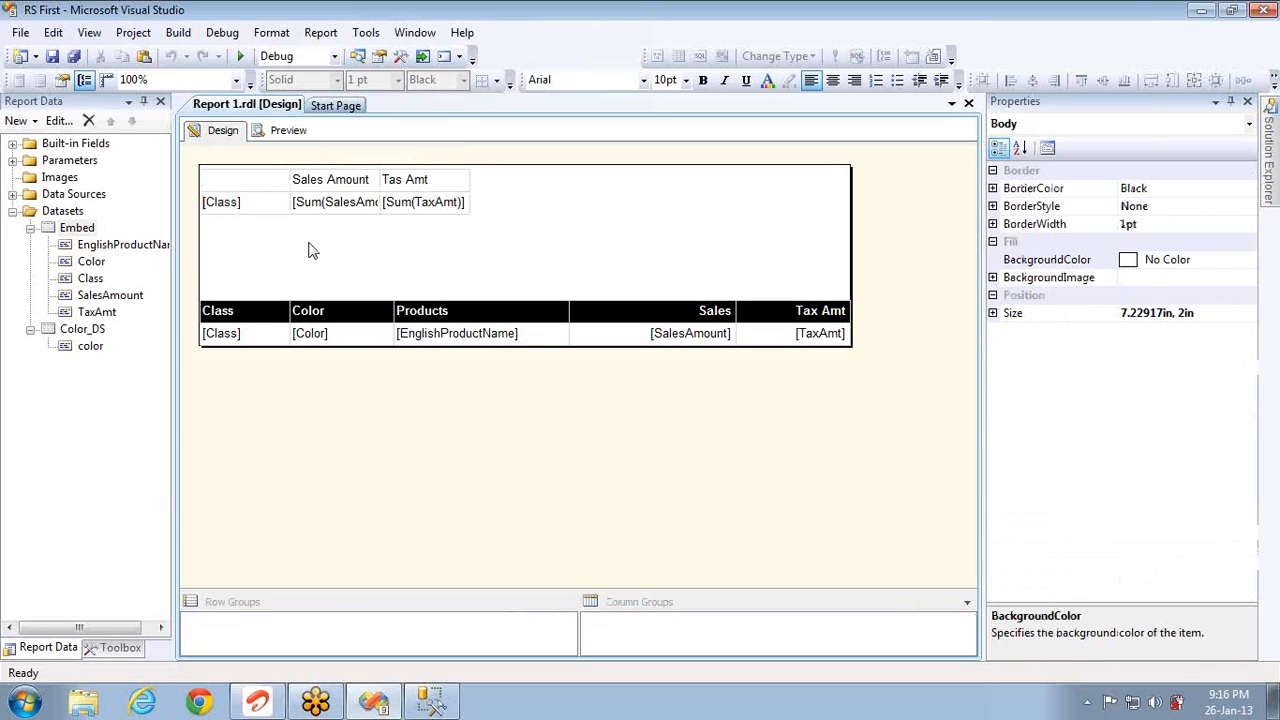
{"action": "left_click_drag", "start_coordinate": [89, 263], "coordinate": [290, 212]}
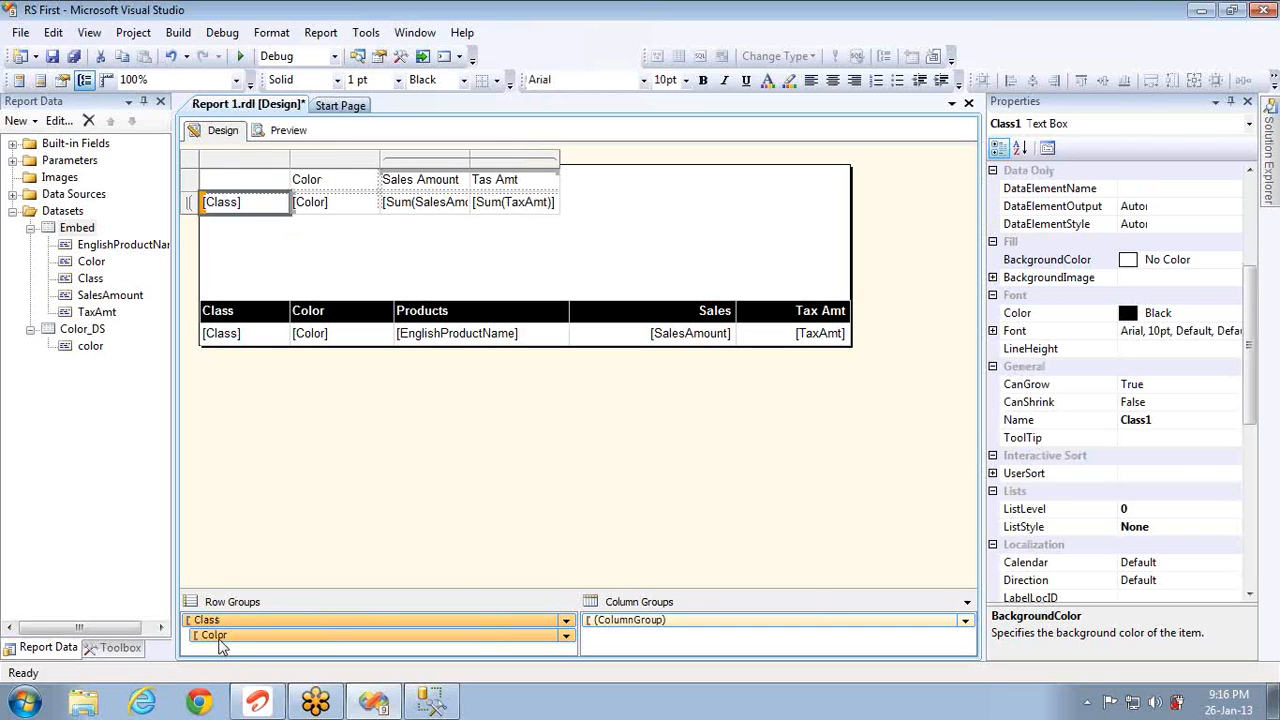
{"action": "double_click", "coordinate": [228, 645]}
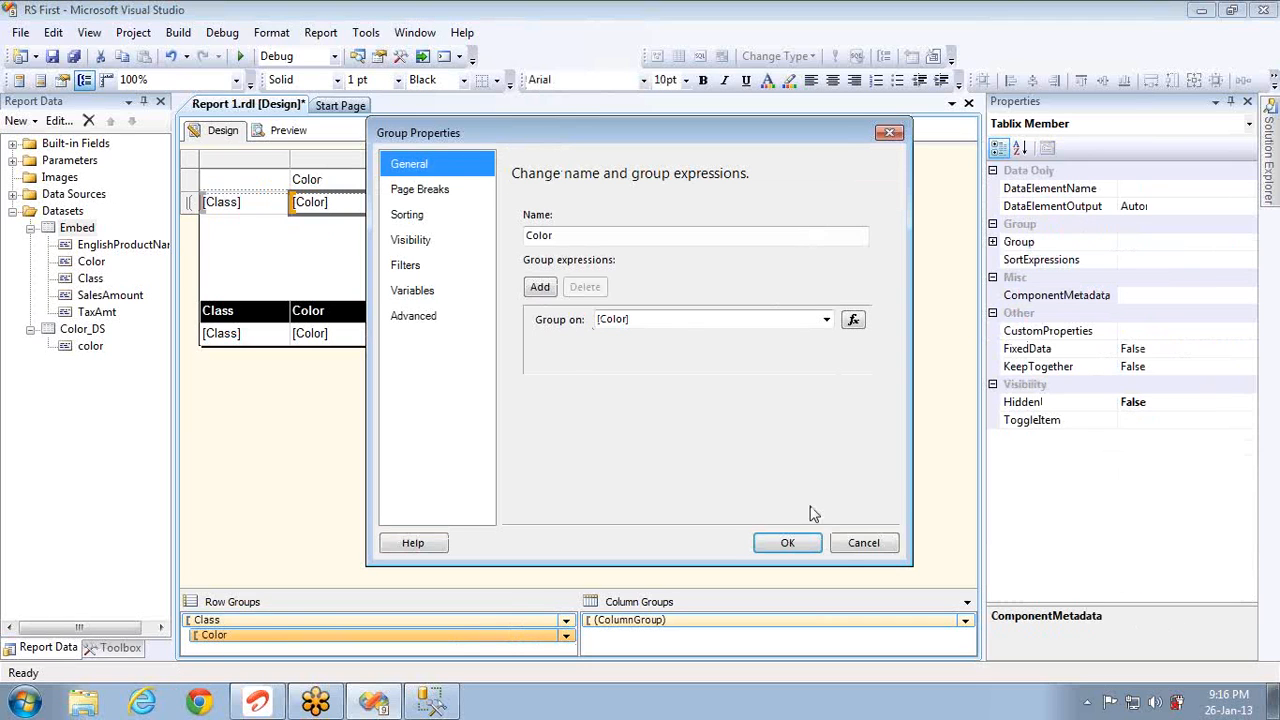
{"action": "left_click", "coordinate": [863, 543]}
Step: Add color to the SSMS query's GROUP BY clause
{"action": "key", "text": "alt+Tab"}
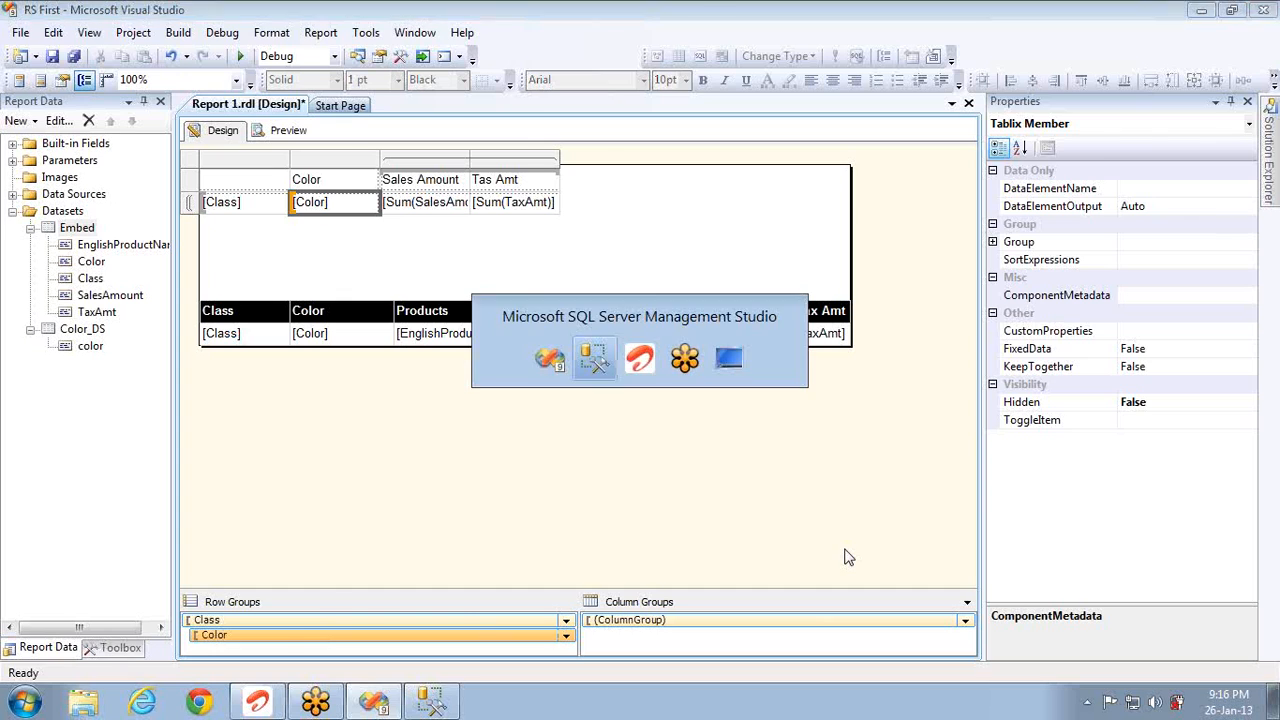
{"action": "type", "text": "color"}
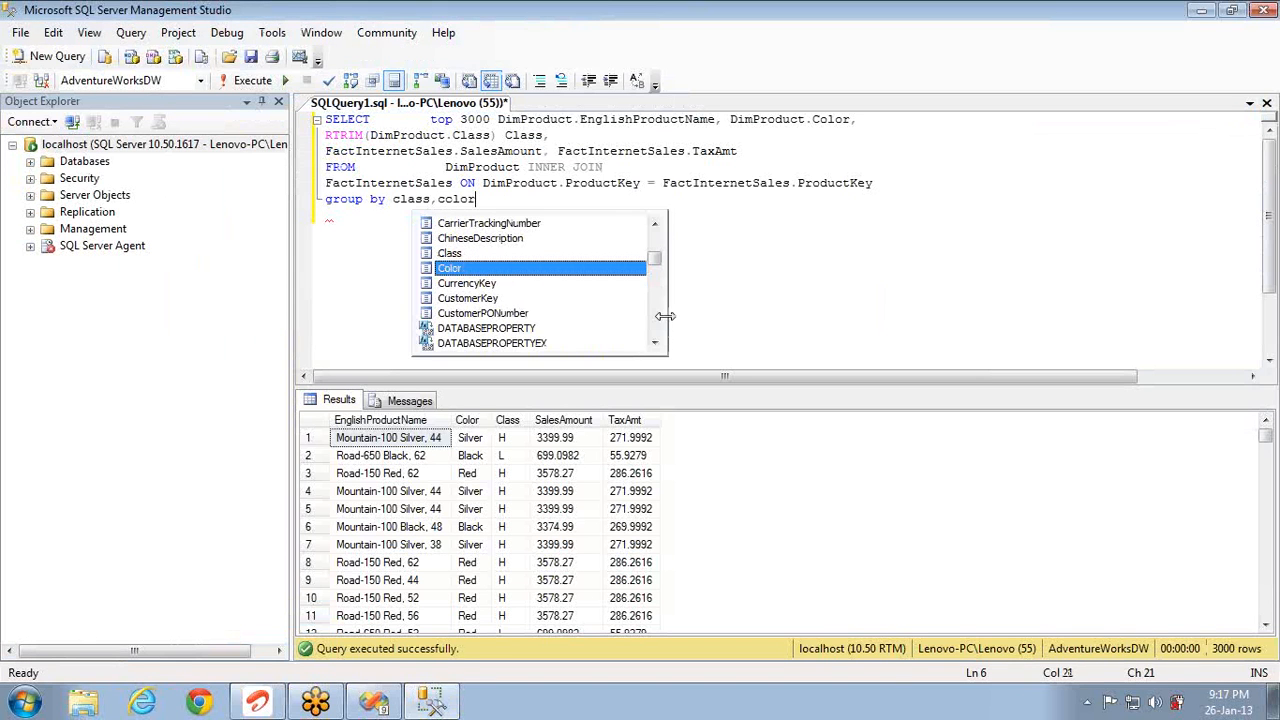
{"action": "key", "text": "Return"}
{"action": "key", "text": "alt+Tab"}
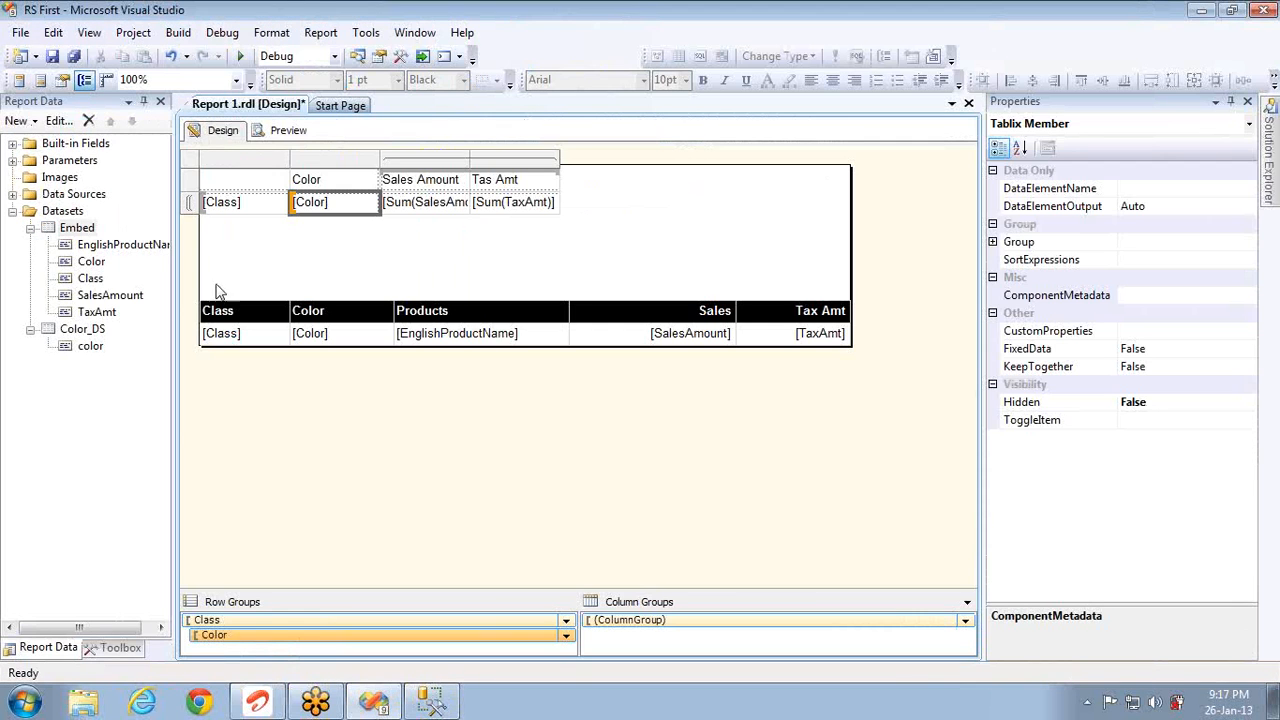
Step: Add EnglishProductName as a third row grouping, clear its headers, and preview
{"action": "left_click", "coordinate": [112, 245]}
{"action": "left_click_drag", "start_coordinate": [112, 245], "coordinate": [340, 181]}
{"action": "key", "text": "Delete"}
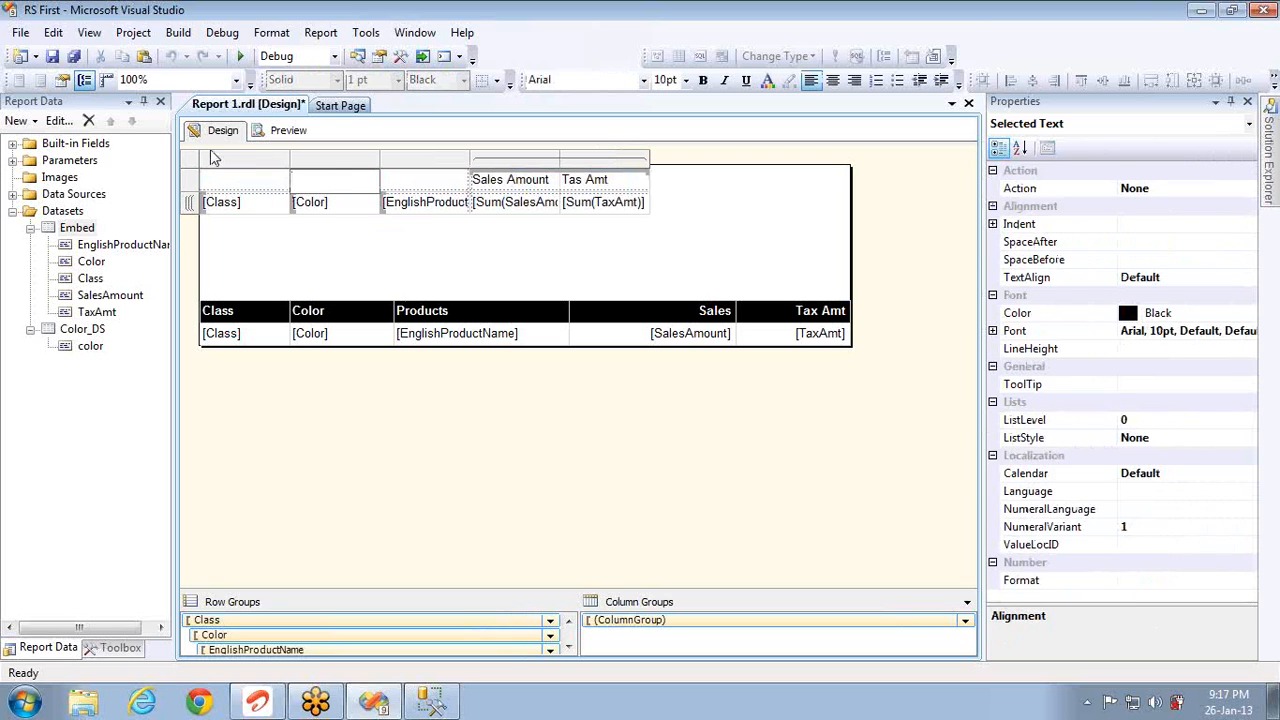
{"action": "left_click", "coordinate": [269, 136]}
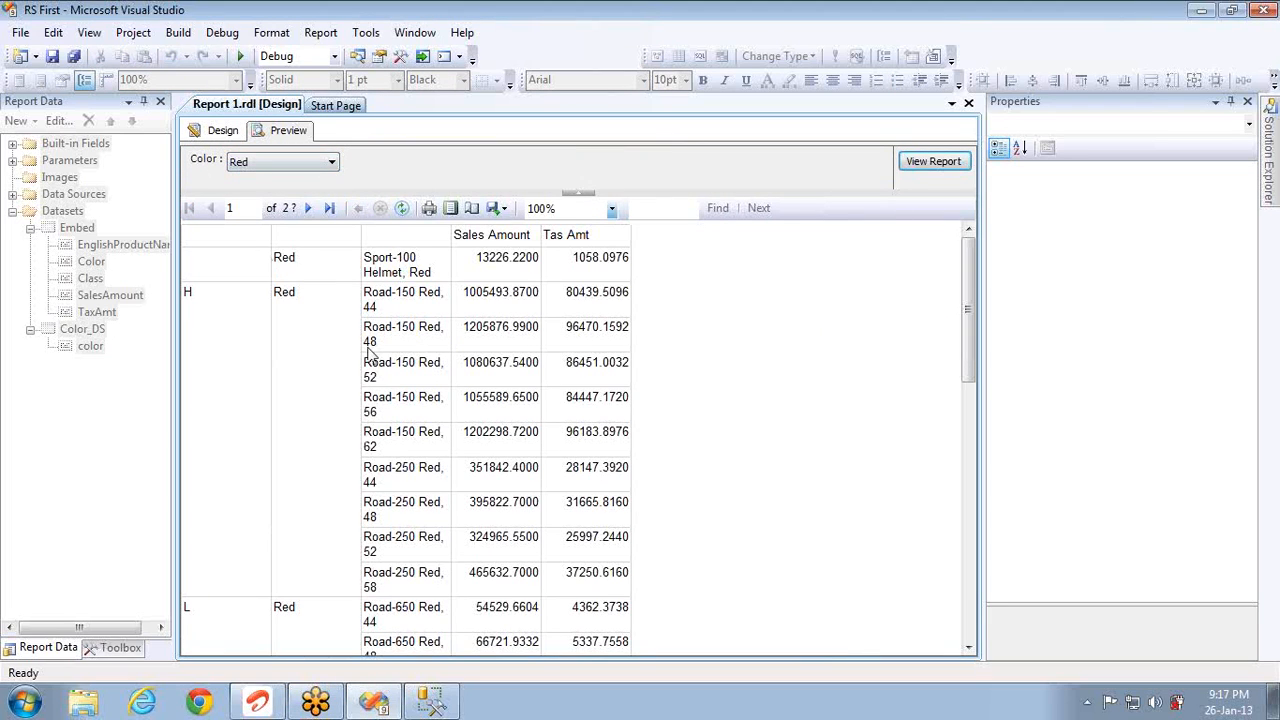
{"action": "left_click", "coordinate": [313, 165]}
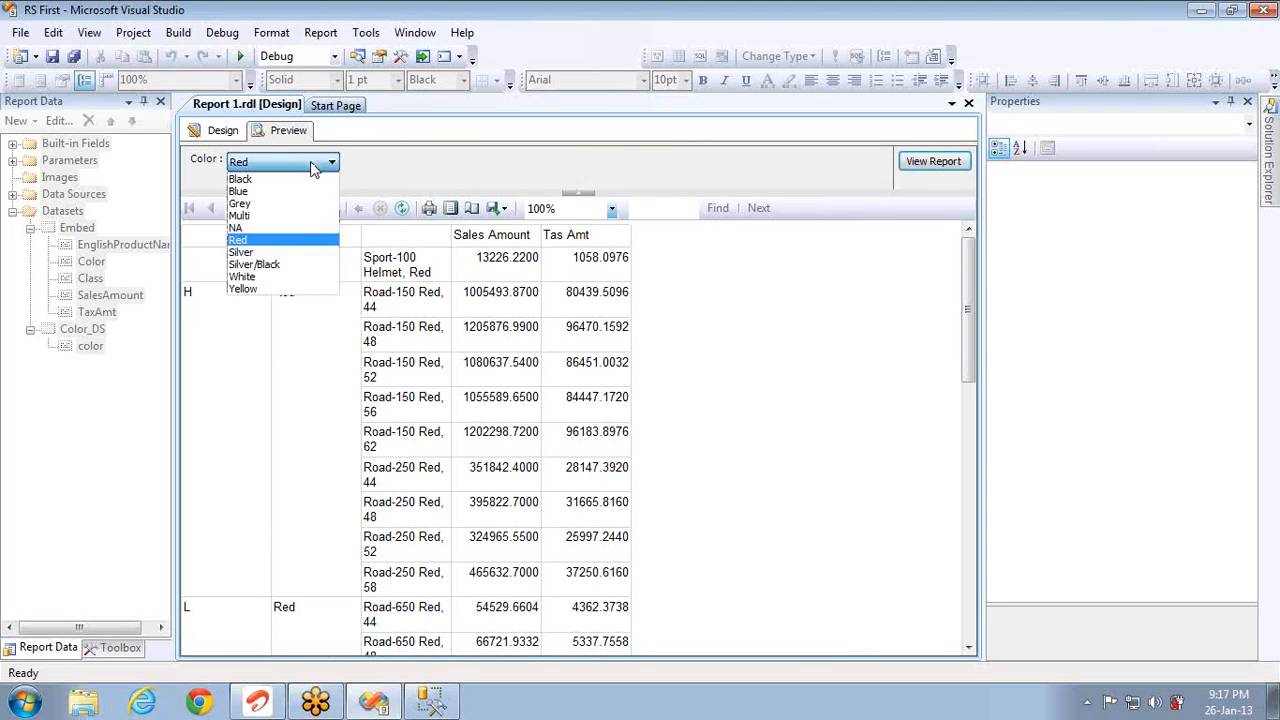
{"action": "left_click", "coordinate": [243, 191]}
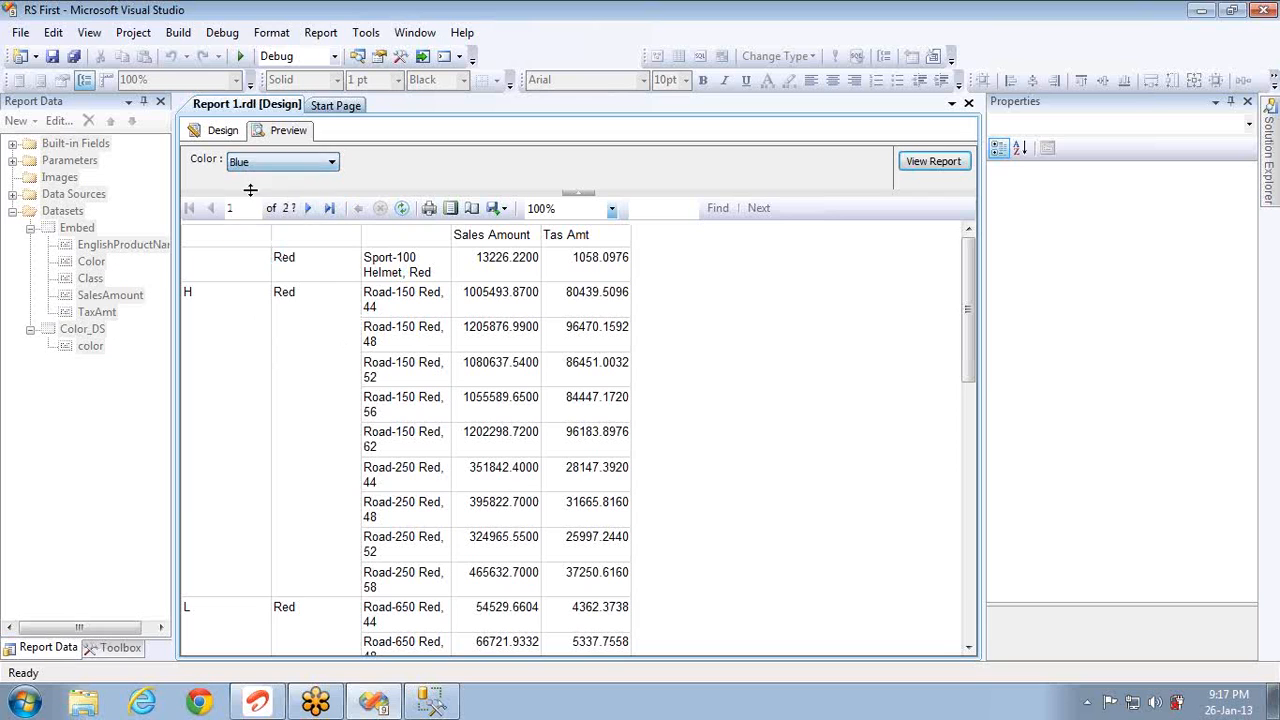
{"action": "left_click", "coordinate": [933, 162]}
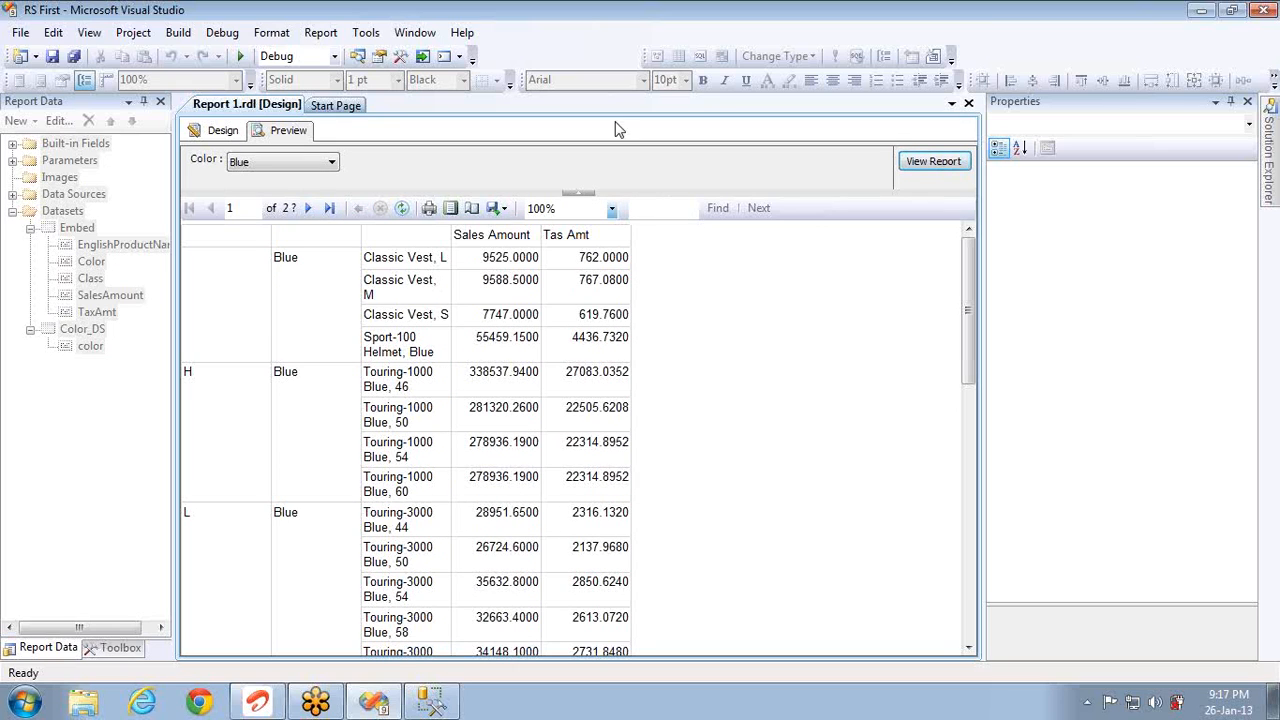
{"action": "left_click", "coordinate": [220, 134]}
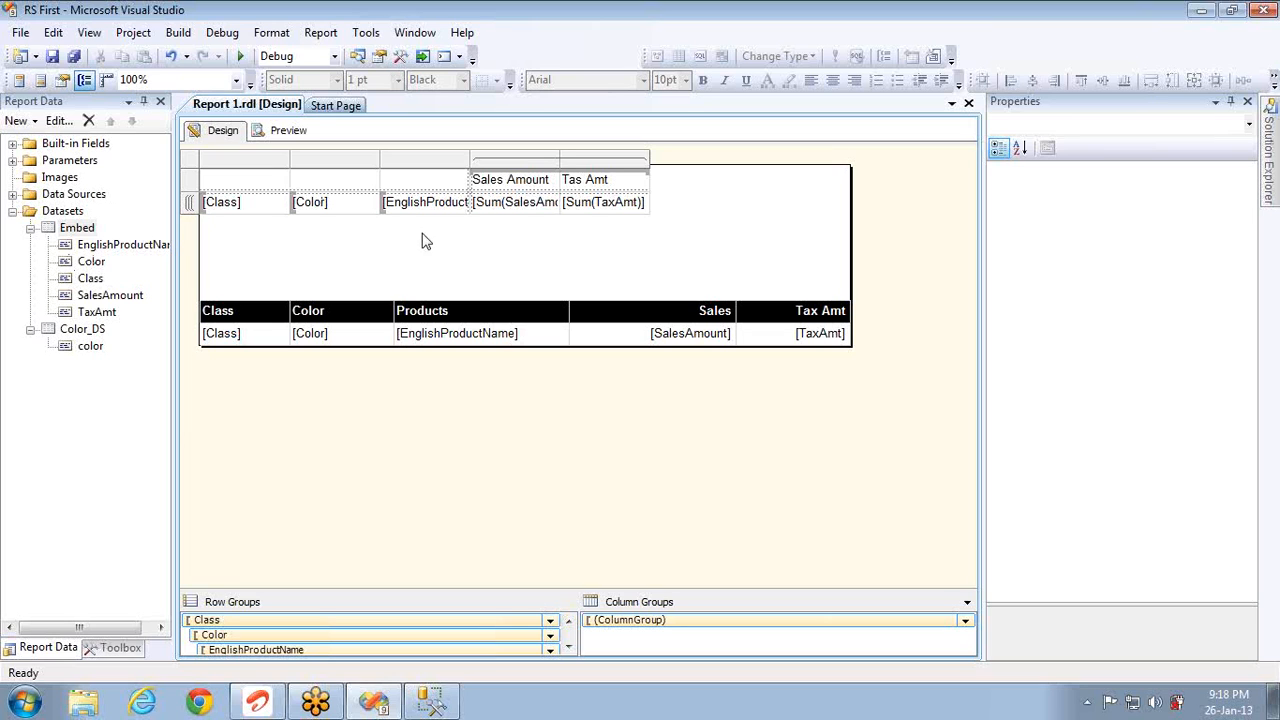
Step: Merge the Sales Amount and Tas Amt headers into one cell and clear its text
{"action": "right_click", "coordinate": [600, 183]}
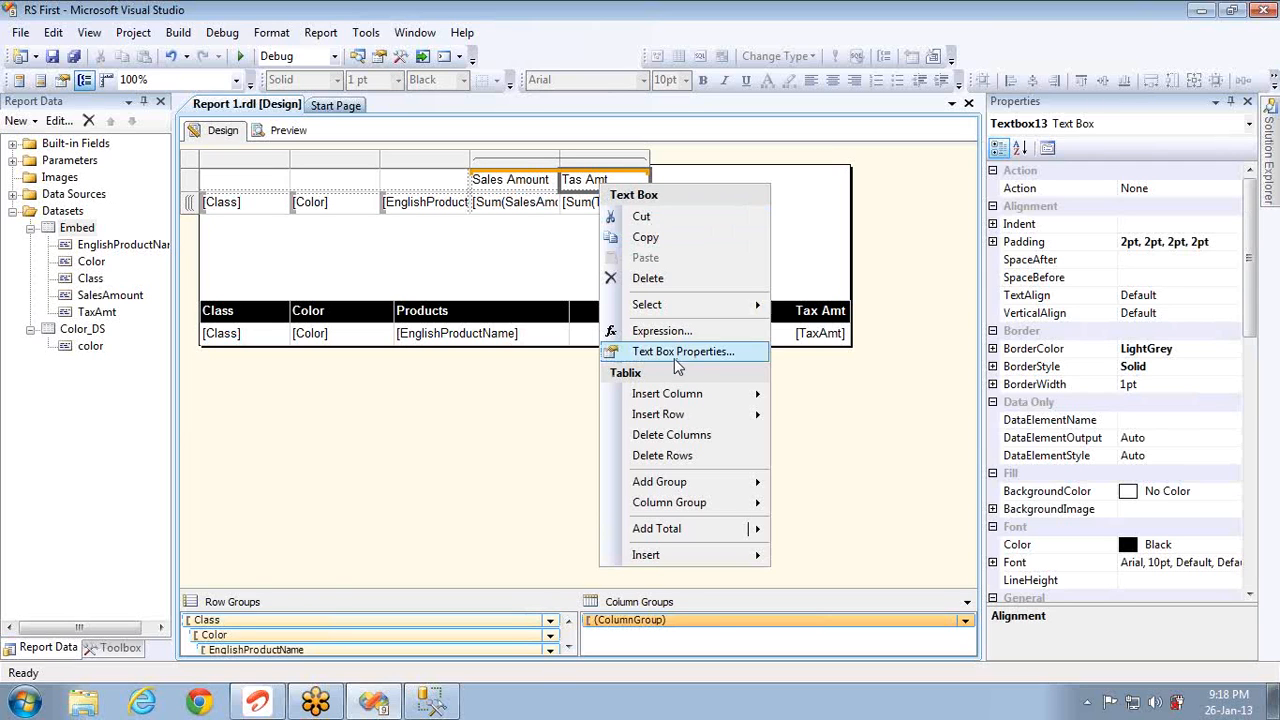
{"action": "left_click", "coordinate": [527, 183]}
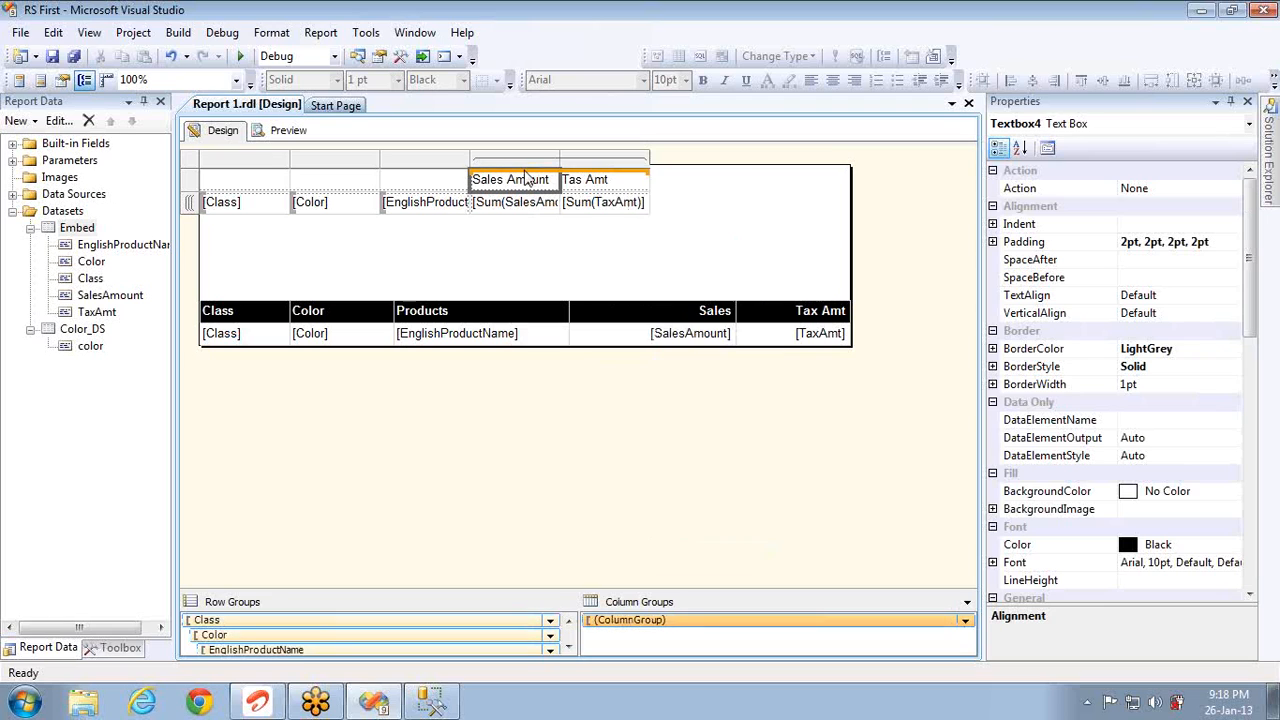
{"action": "left_click", "coordinate": [595, 183], "text": "shift"}
{"action": "right_click", "coordinate": [595, 182]}
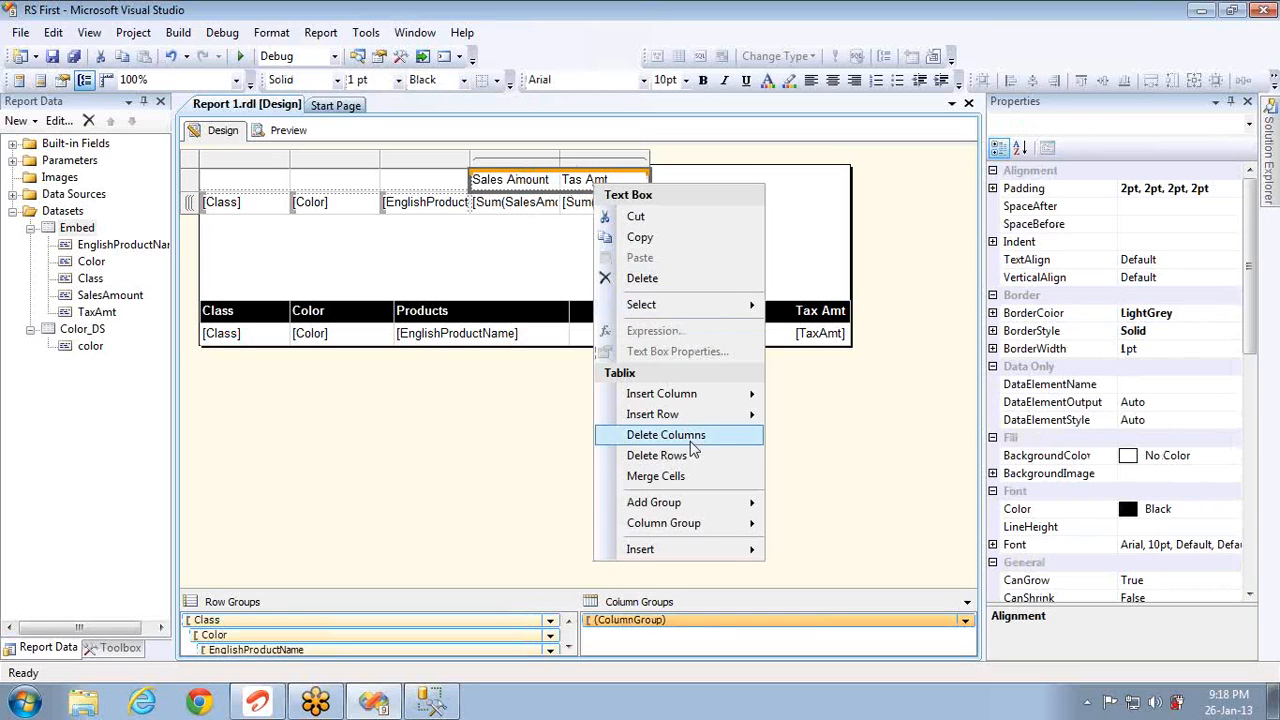
{"action": "left_click", "coordinate": [679, 477]}
{"action": "key", "text": "Delete"}
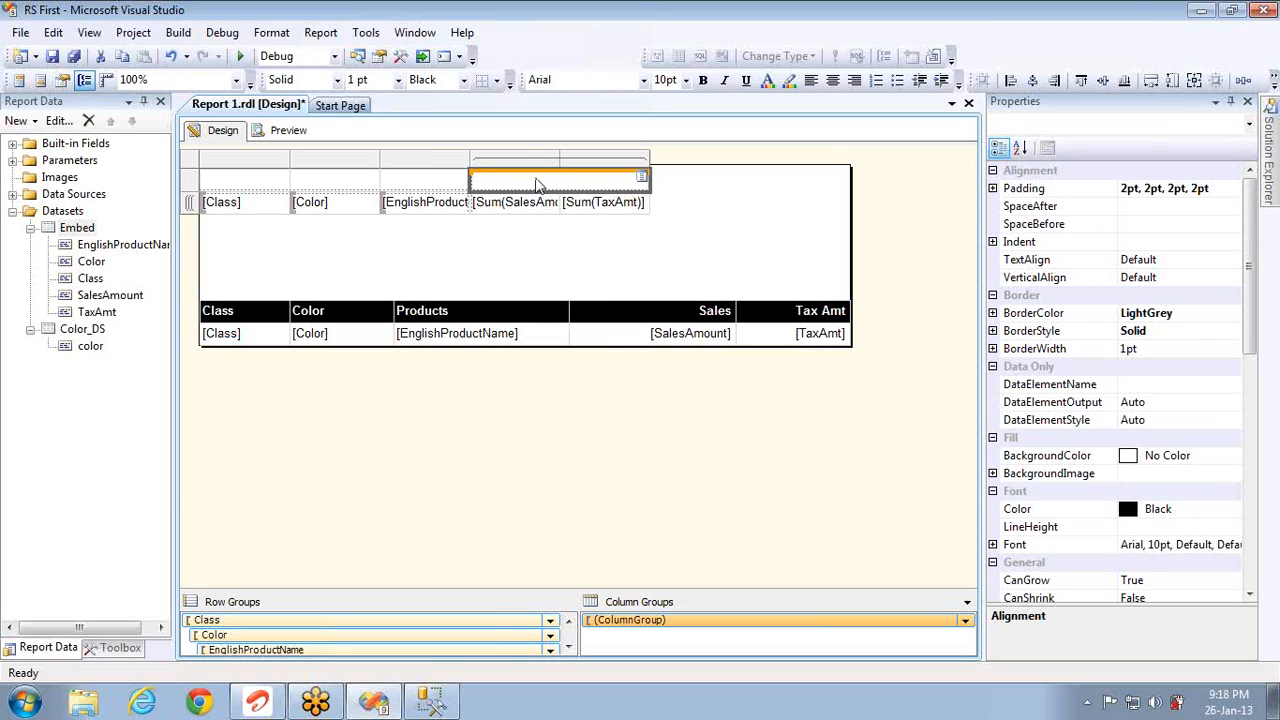
Step: Undo back to the single Class row group and clear the Sales Amount header text
{"action": "left_click", "coordinate": [341, 237]}
{"action": "left_click", "coordinate": [172, 57]}
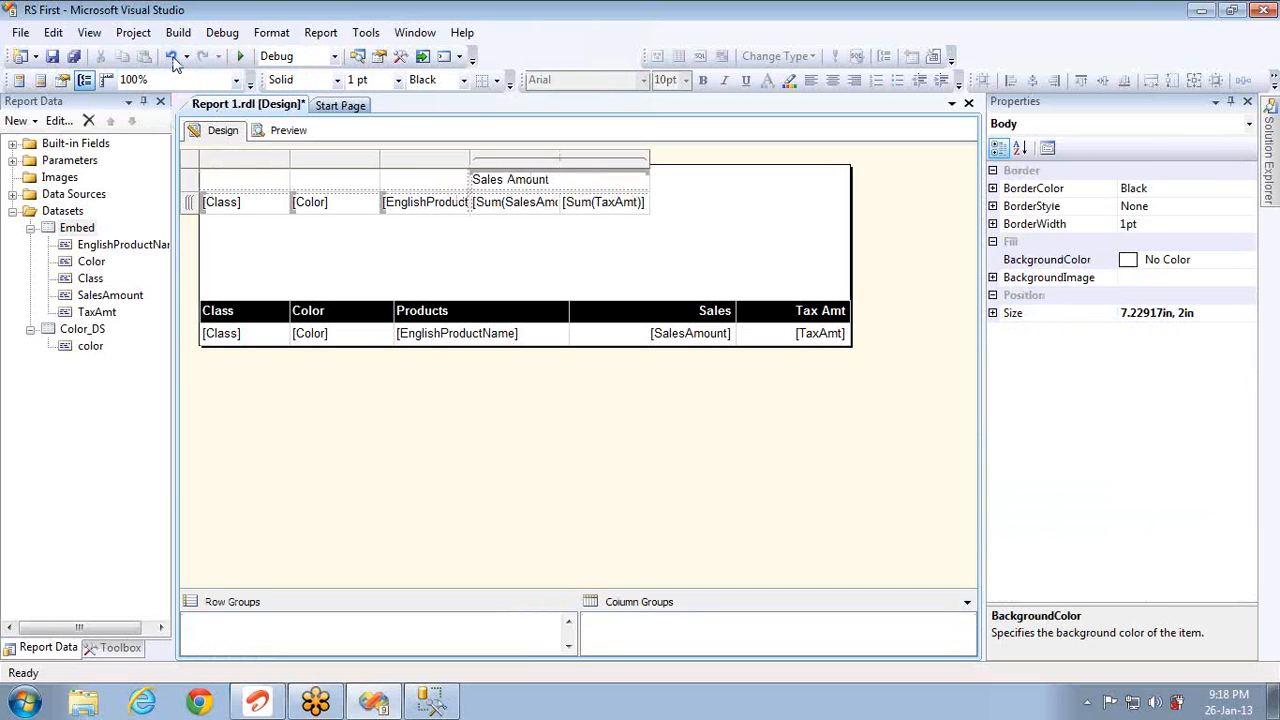
{"action": "left_click", "coordinate": [172, 57]}
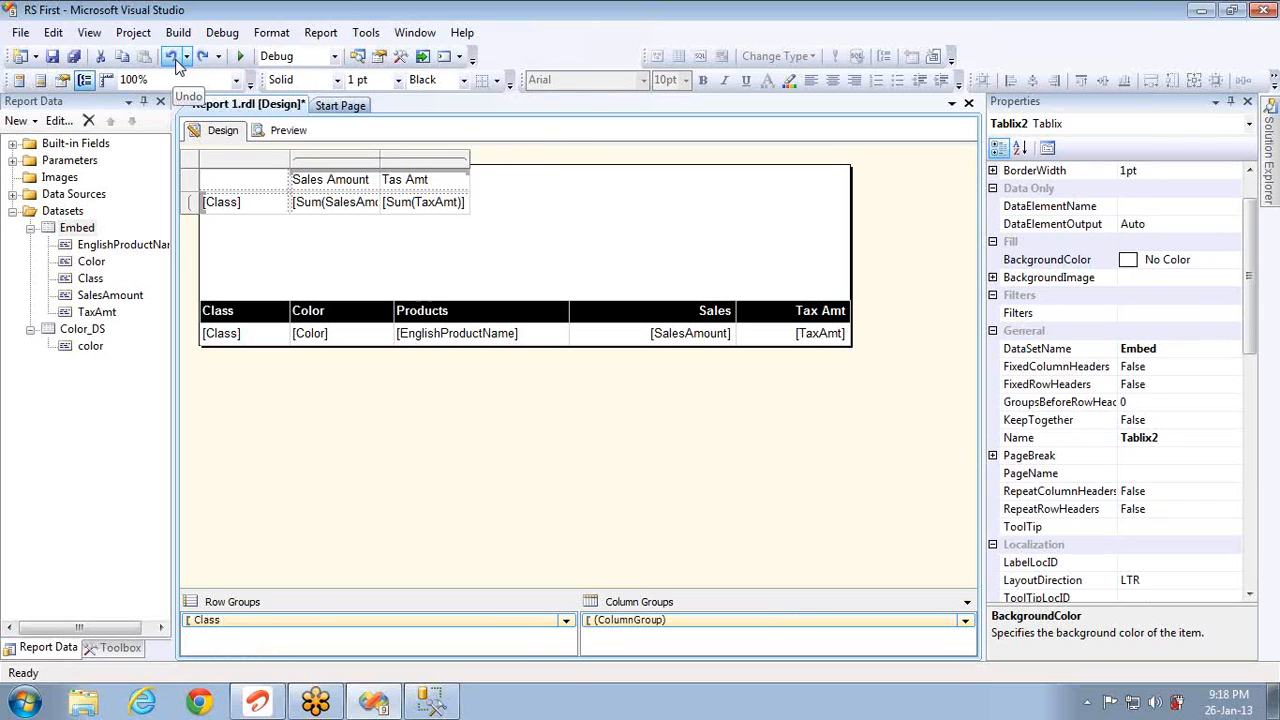
{"action": "left_click", "coordinate": [174, 58]}
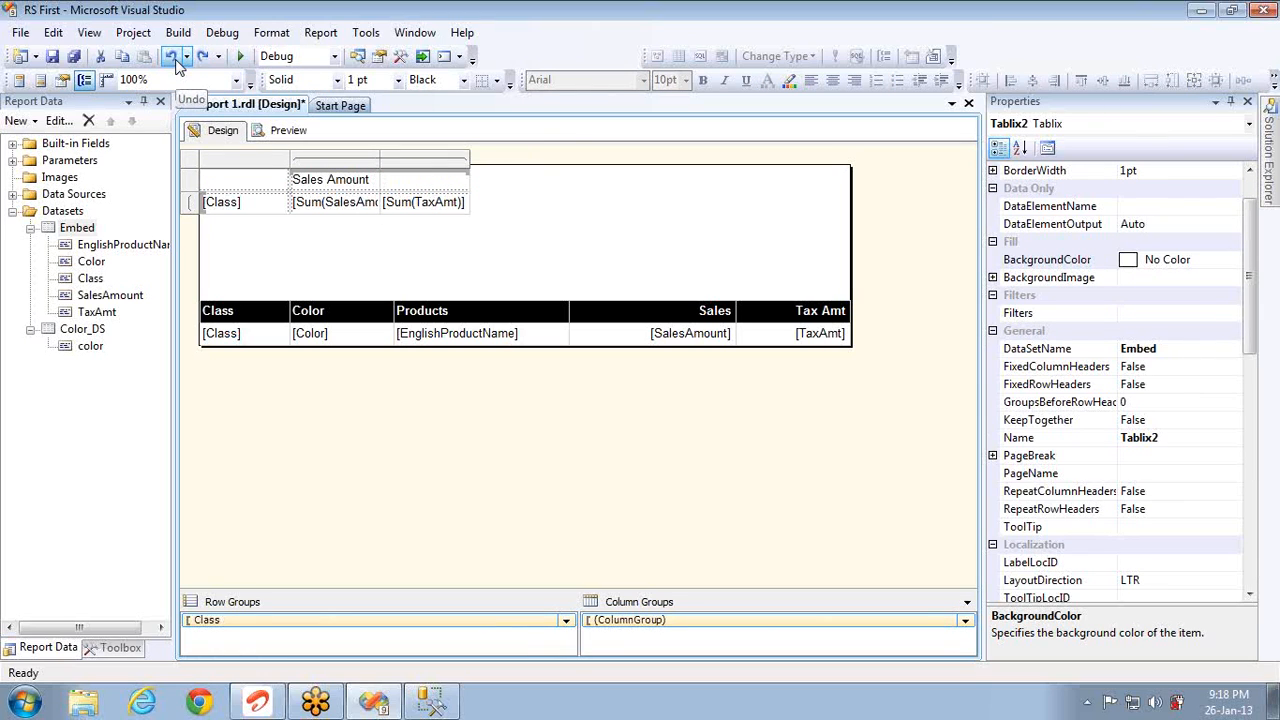
{"action": "left_click", "coordinate": [174, 58]}
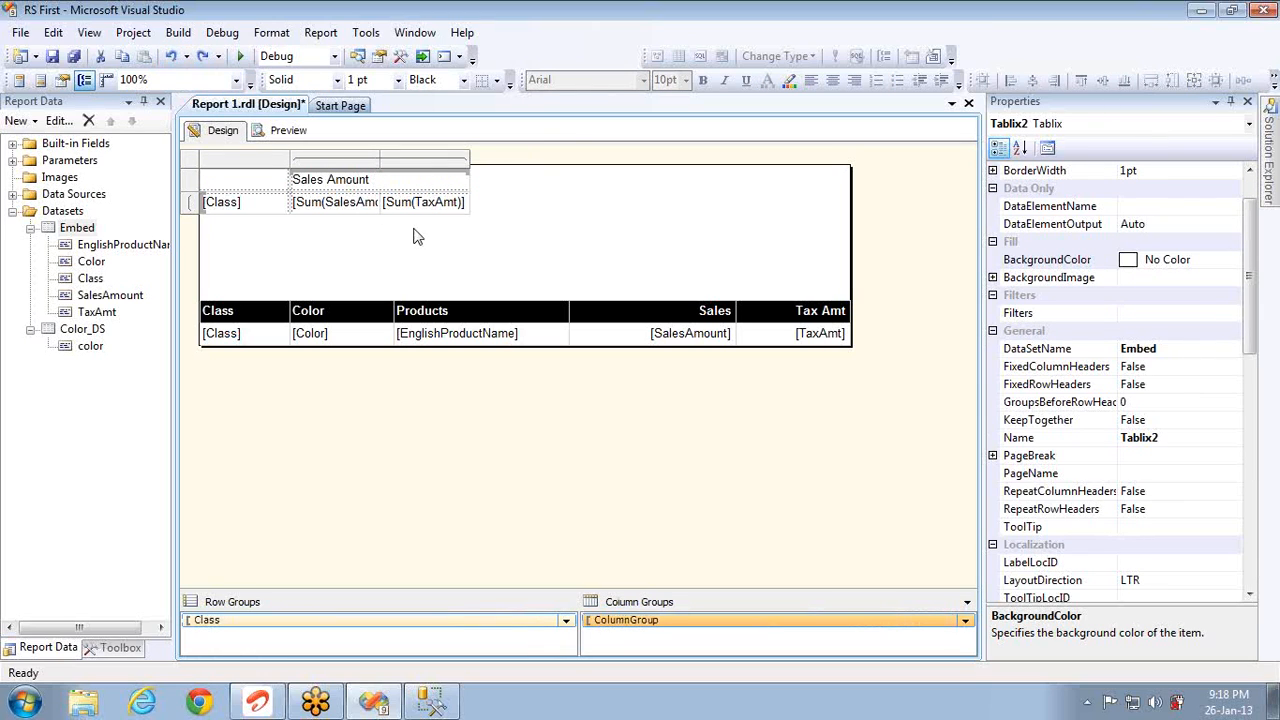
{"action": "left_click", "coordinate": [416, 186]}
{"action": "key", "text": "Delete"}
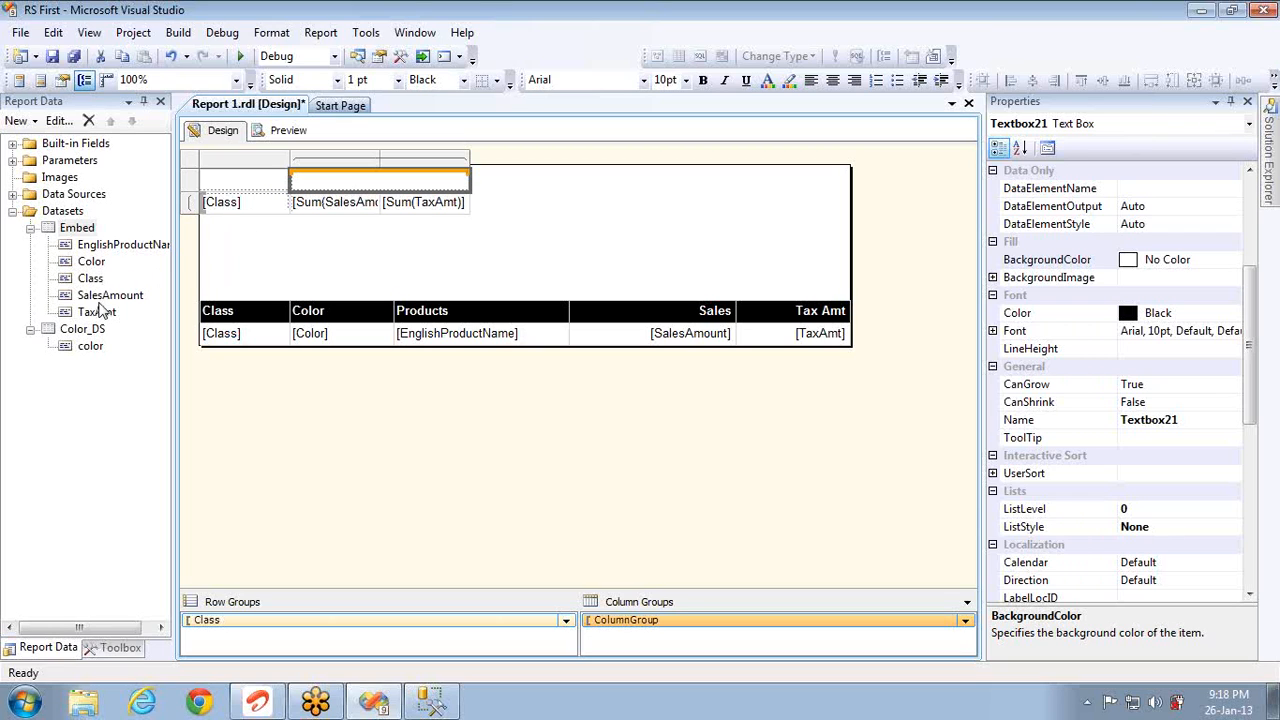
Step: Drop Color onto the matrix column header to create a Color column group
{"action": "left_click_drag", "start_coordinate": [92, 279], "coordinate": [385, 192]}
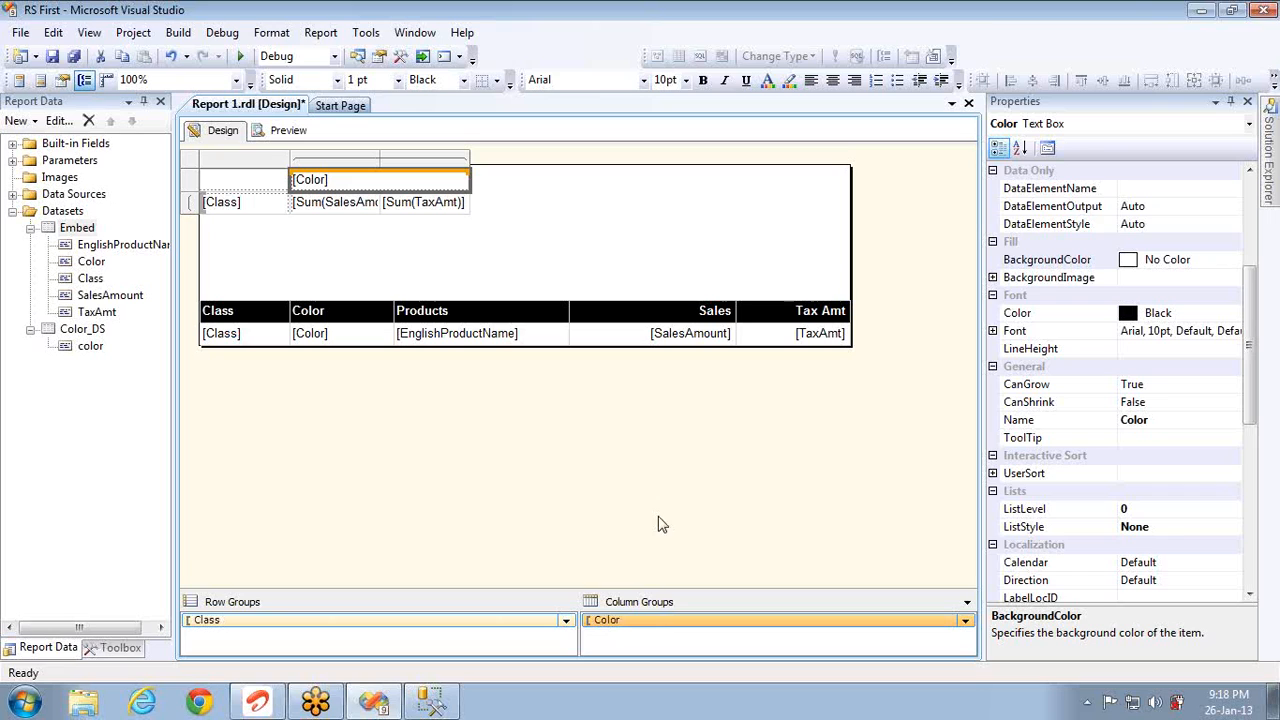
{"action": "double_click", "coordinate": [622, 632]}
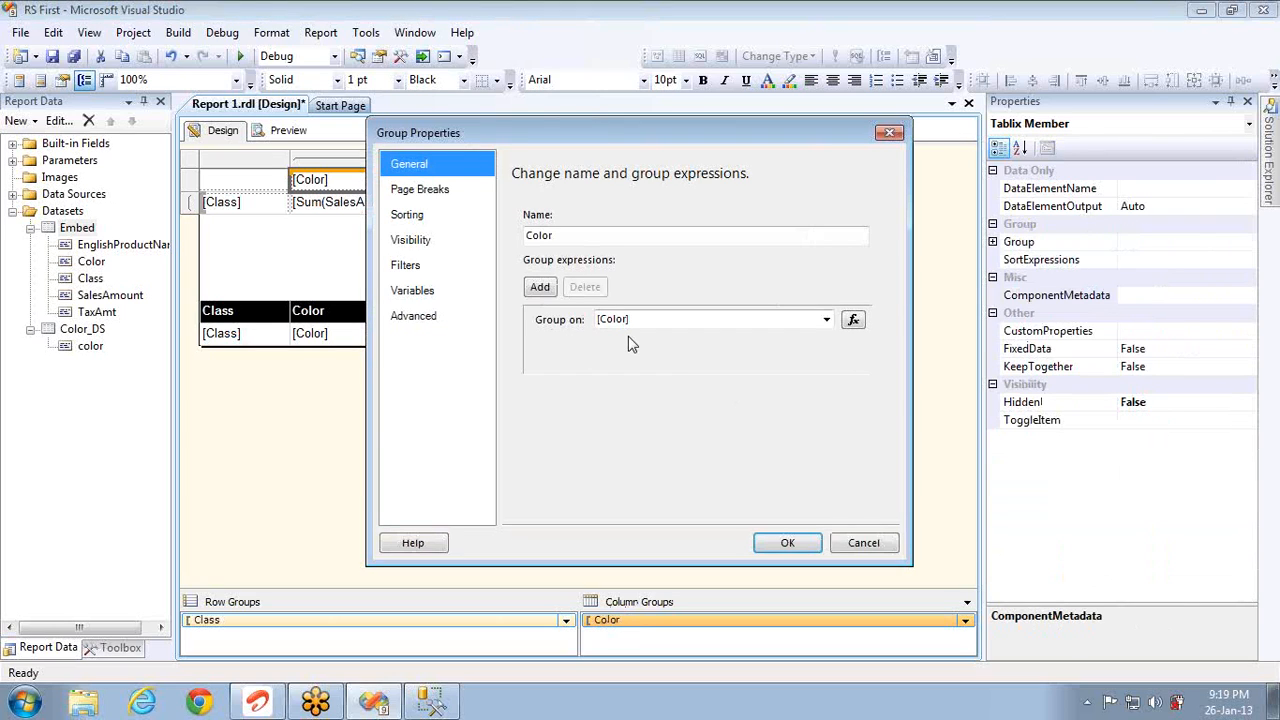
{"action": "left_click", "coordinate": [863, 550]}
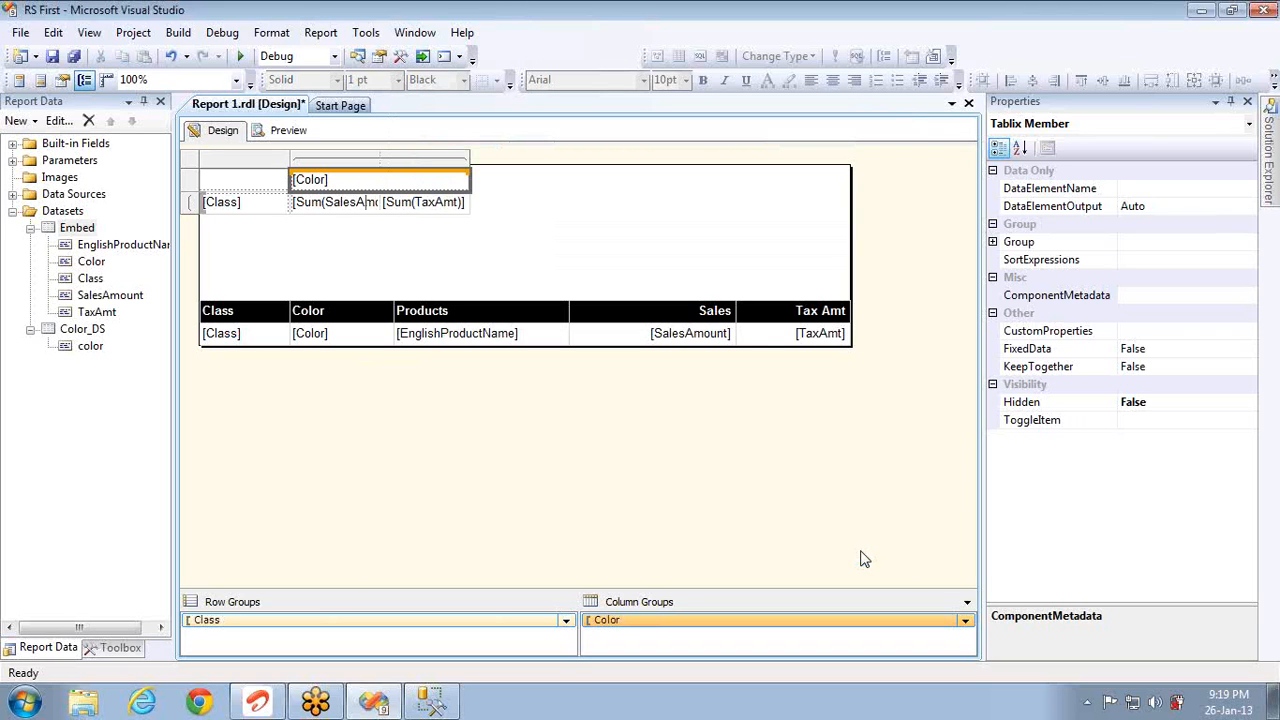
{"action": "right_click", "coordinate": [744, 622]}
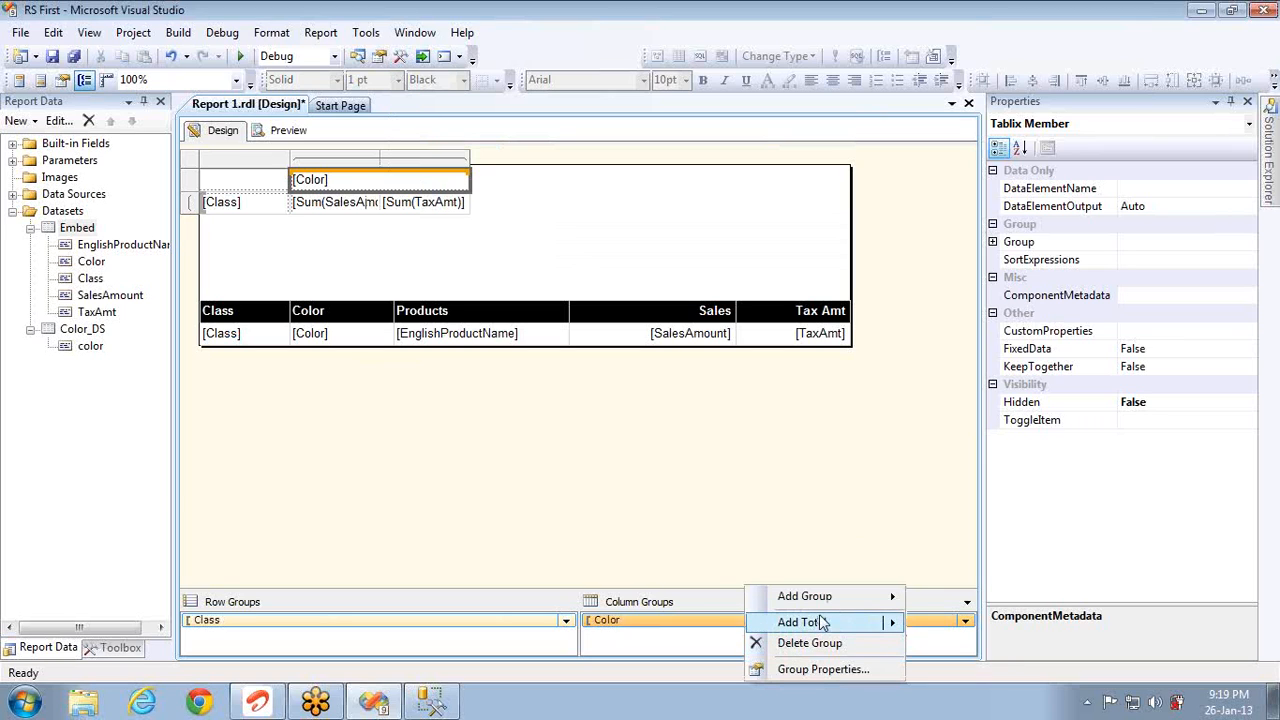
{"action": "mouse_move", "coordinate": [824, 600]}
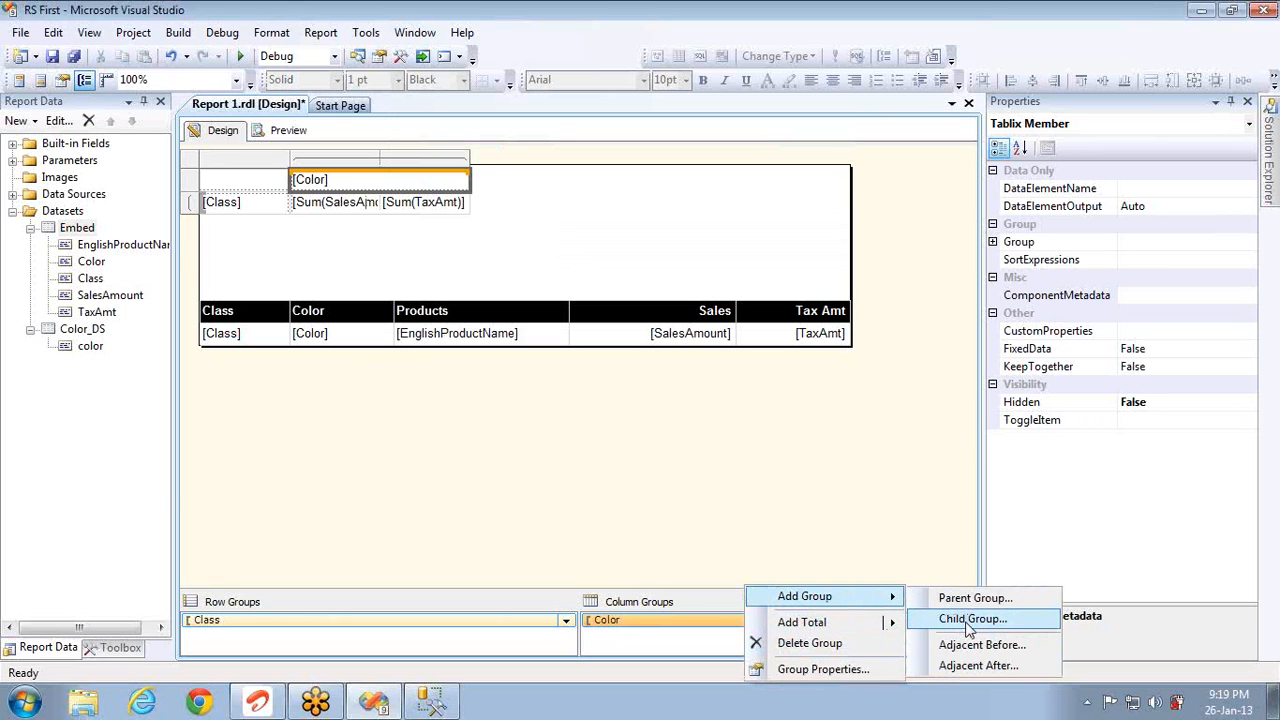
{"action": "left_click", "coordinate": [968, 619]}
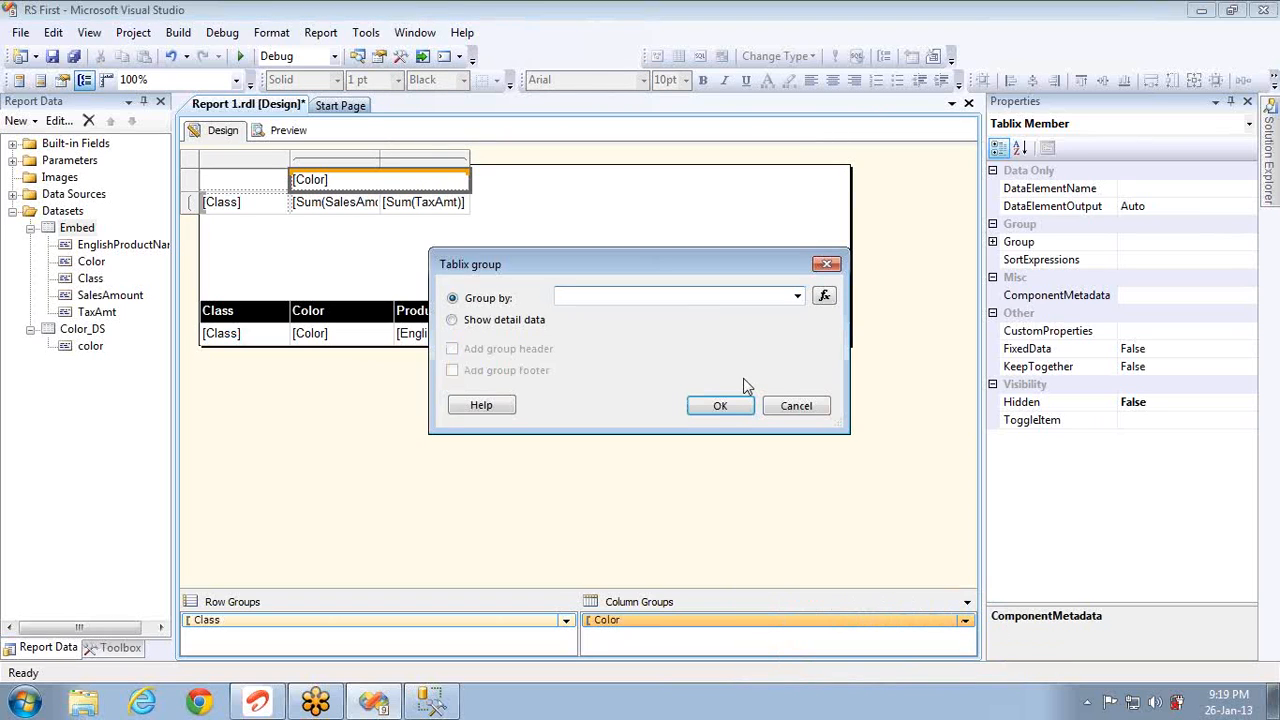
{"action": "left_click", "coordinate": [797, 297]}
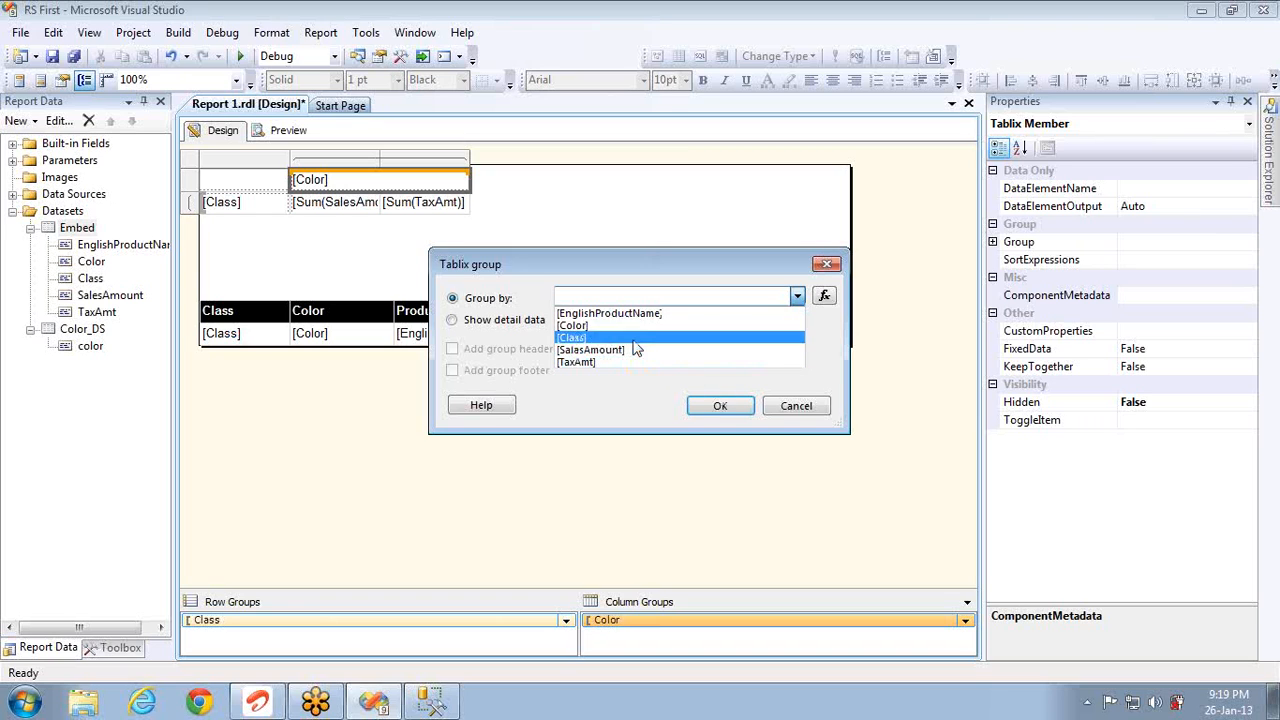
{"action": "left_click", "coordinate": [781, 407]}
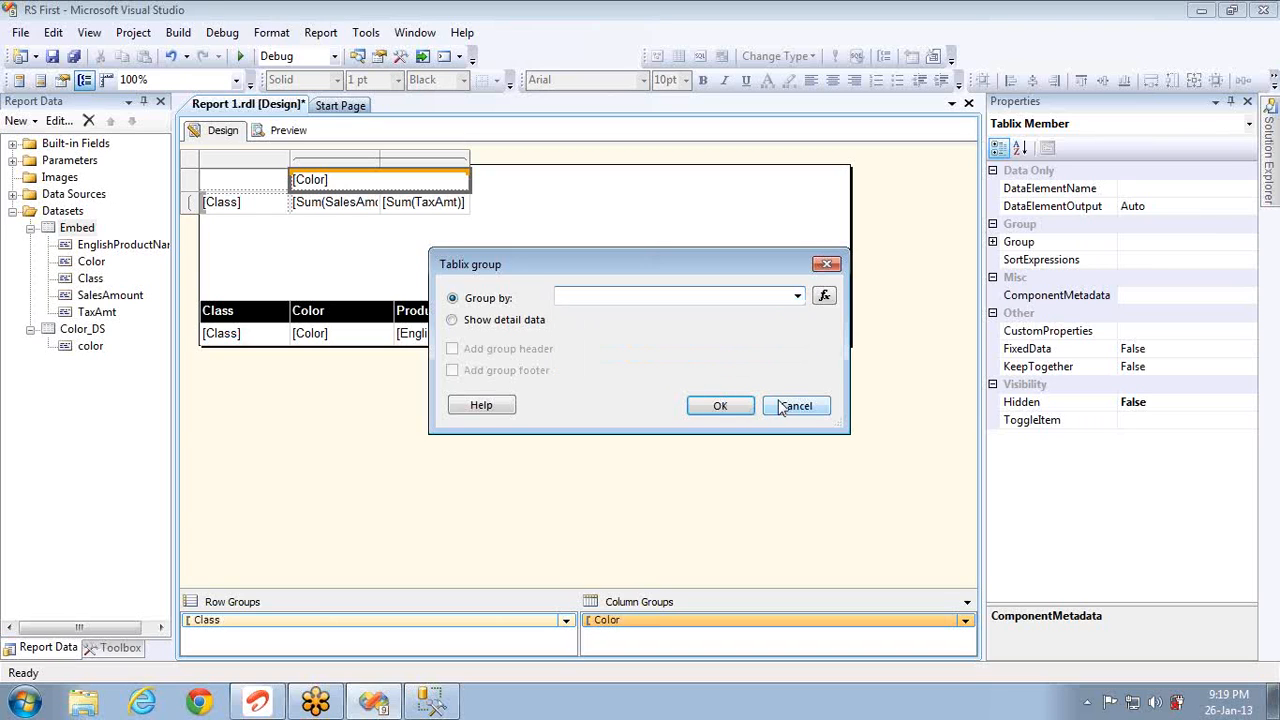
{"action": "left_click", "coordinate": [795, 406]}
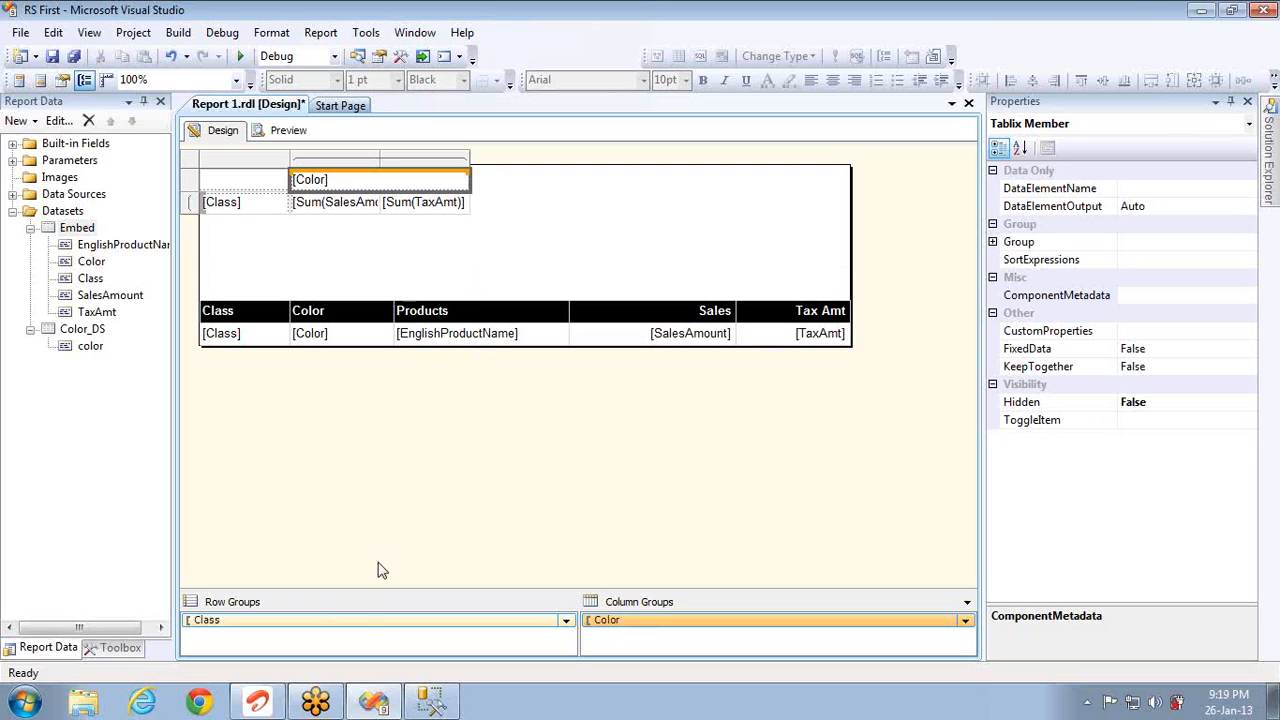
Step: Add an EnglishProductName child group under Class, then undo it
{"action": "right_click", "coordinate": [365, 623]}
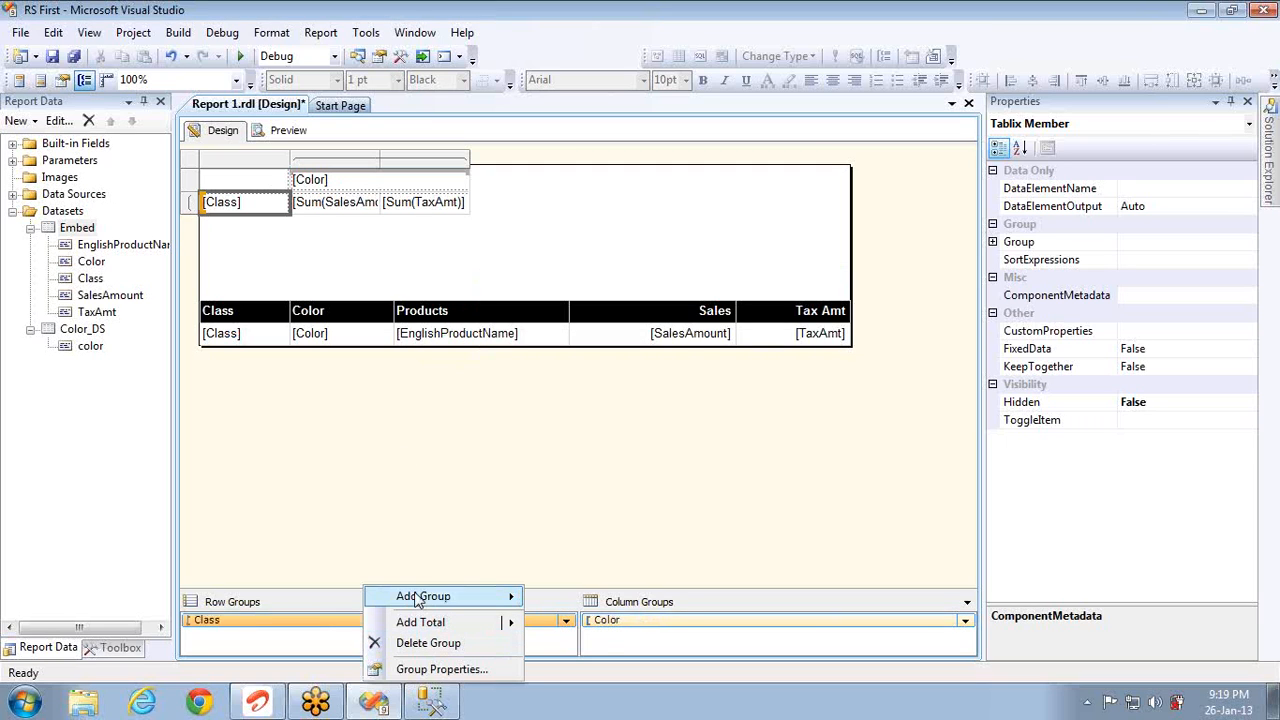
{"action": "mouse_move", "coordinate": [420, 596]}
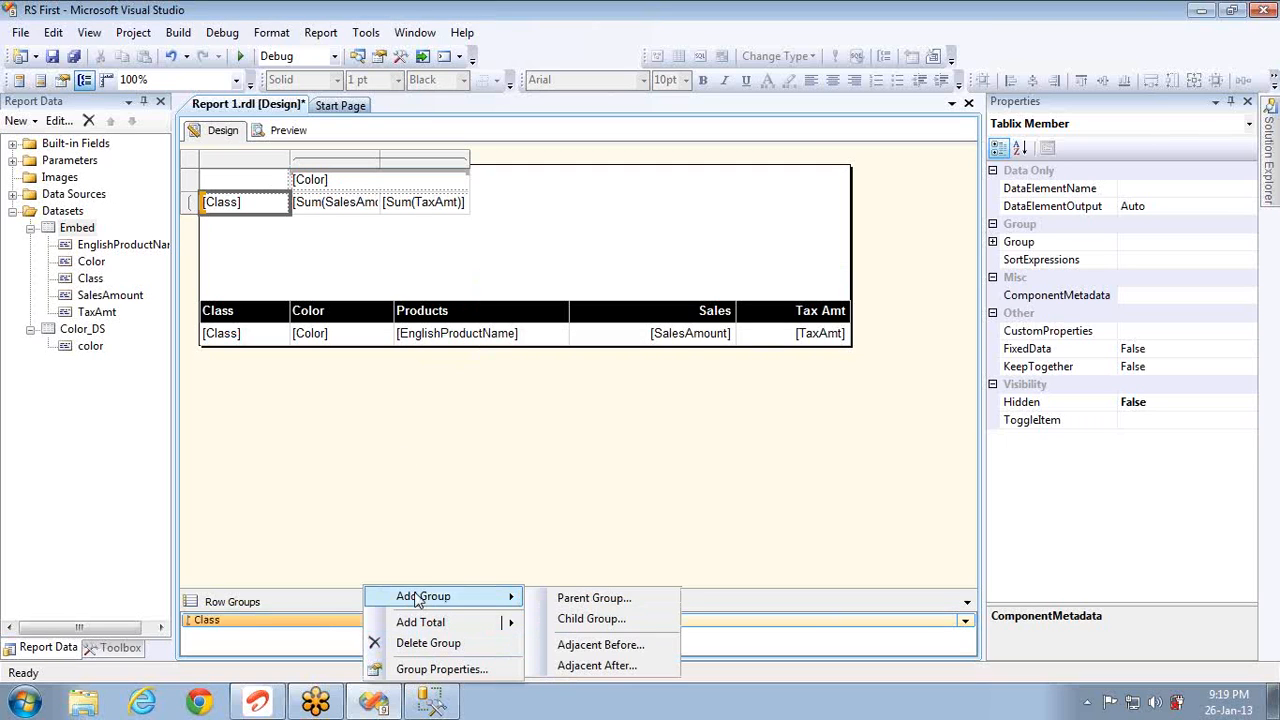
{"action": "left_click", "coordinate": [590, 619]}
{"action": "left_click", "coordinate": [797, 296]}
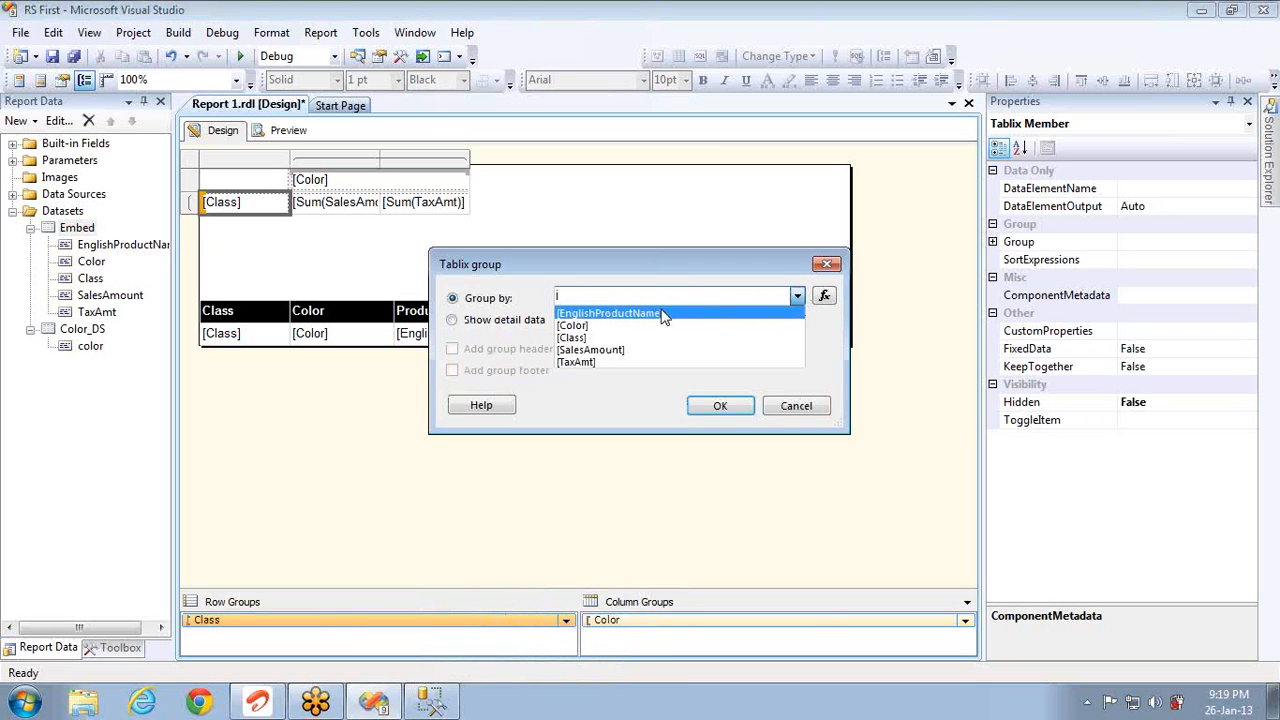
{"action": "left_click", "coordinate": [662, 314]}
{"action": "left_click", "coordinate": [720, 405]}
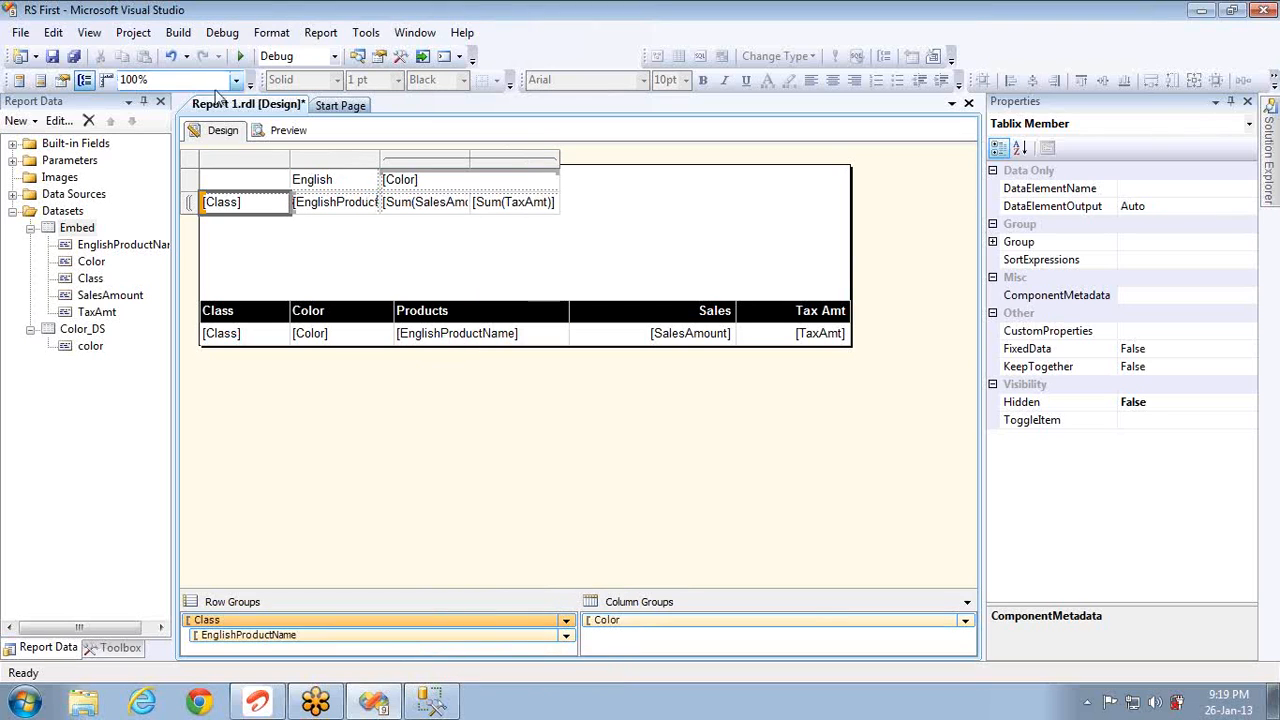
{"action": "left_click", "coordinate": [171, 56]}
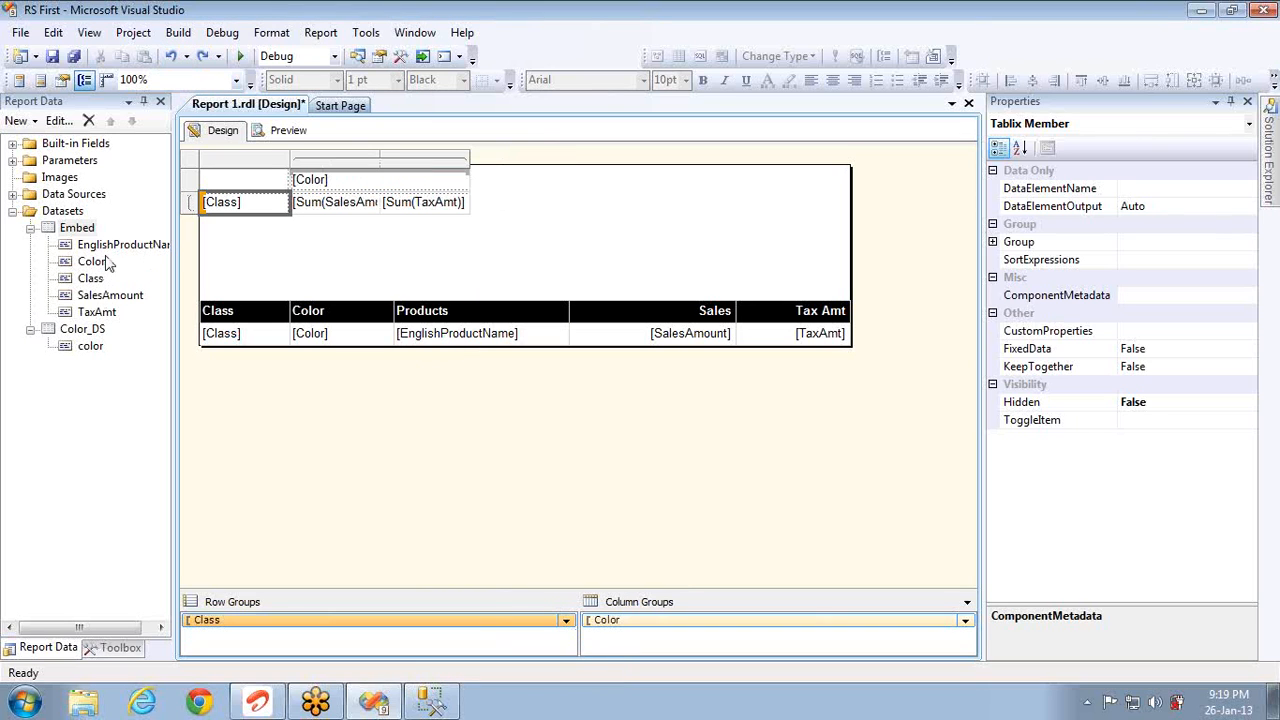
Step: Drag EnglishProductName beside [Class] as a row group and blank its header
{"action": "left_click_drag", "start_coordinate": [100, 244], "coordinate": [288, 204]}
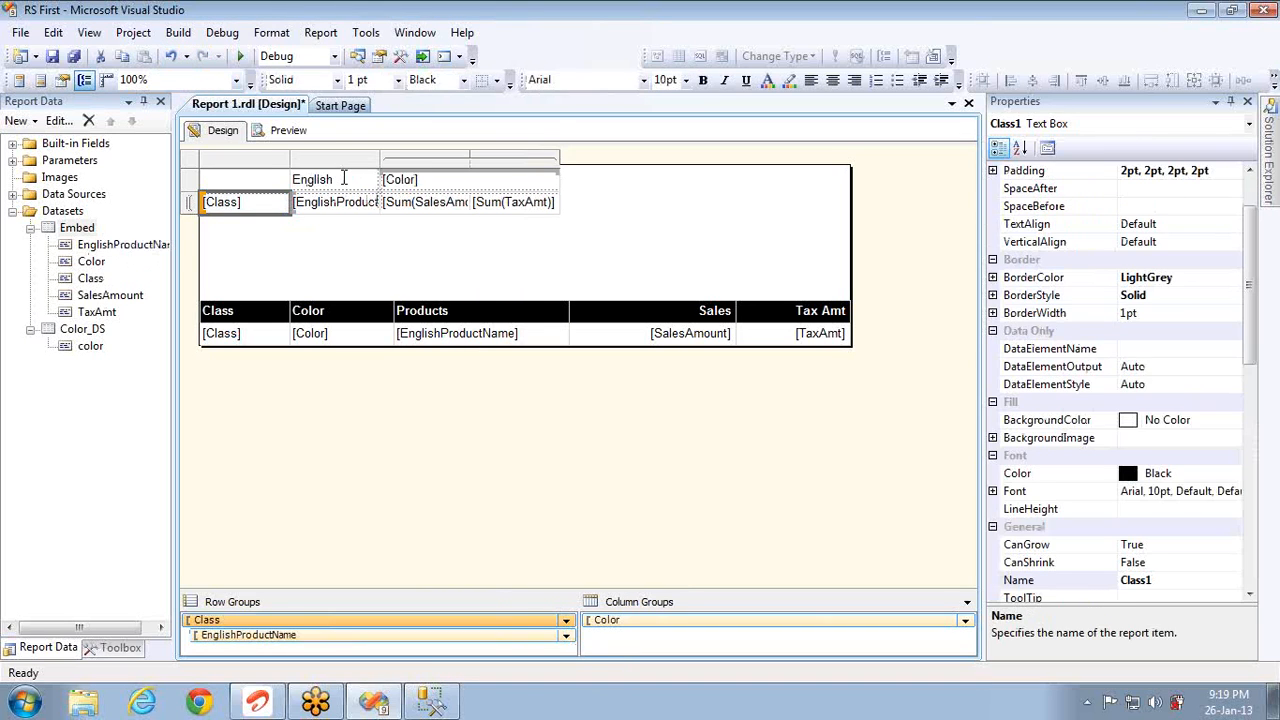
{"action": "double_click", "coordinate": [343, 178]}
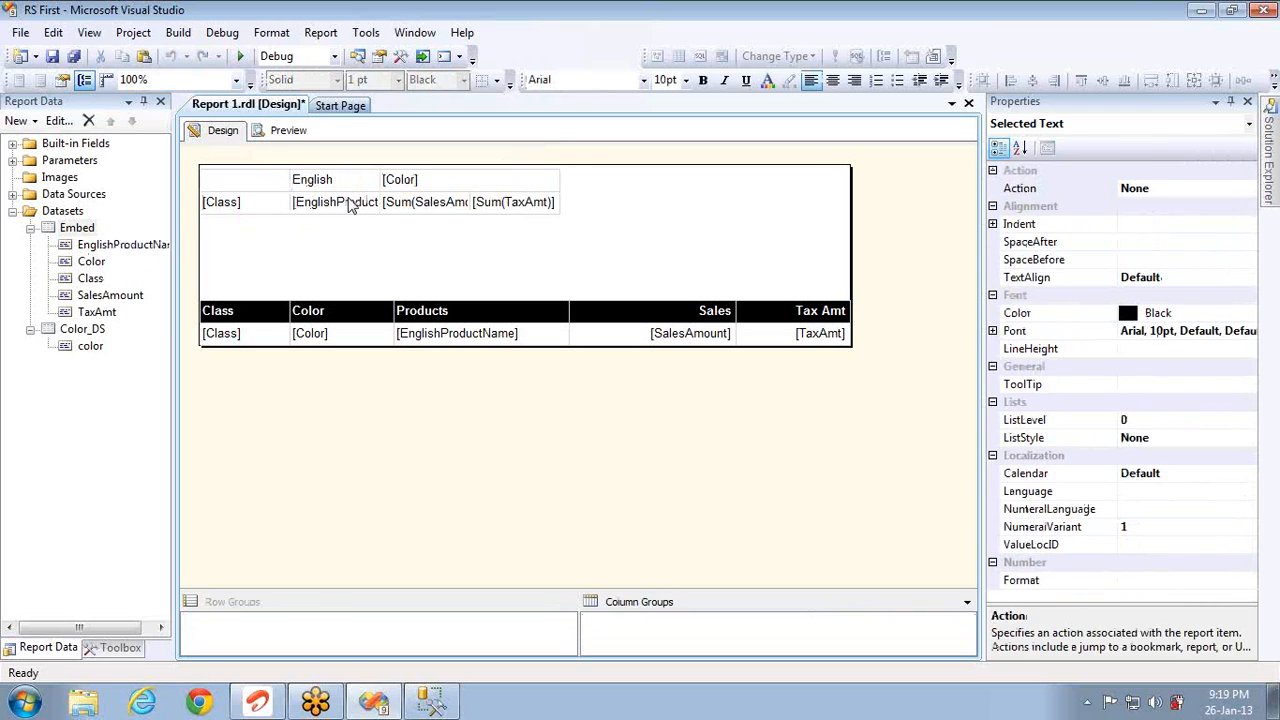
{"action": "left_click_drag", "start_coordinate": [293, 180], "coordinate": [351, 186]}
{"action": "key", "text": "ctrl+shift+Right"}
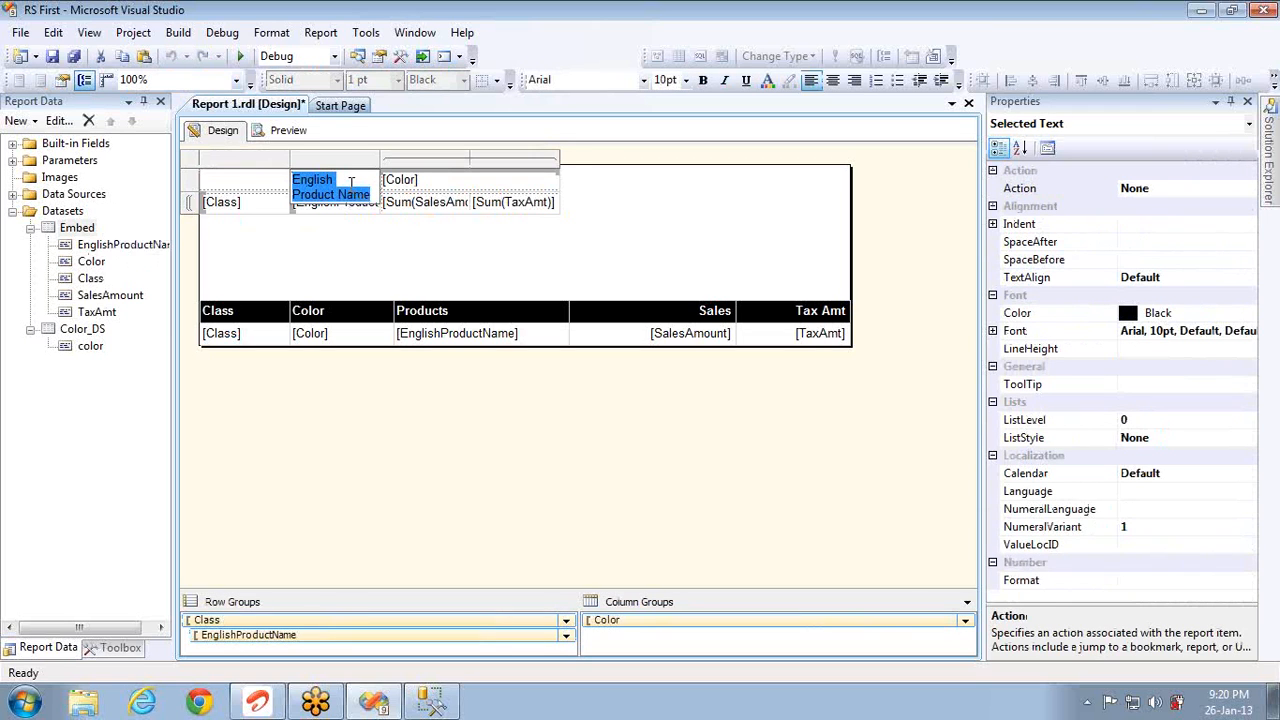
{"action": "key", "text": "Delete"}
{"action": "left_click", "coordinate": [391, 254]}
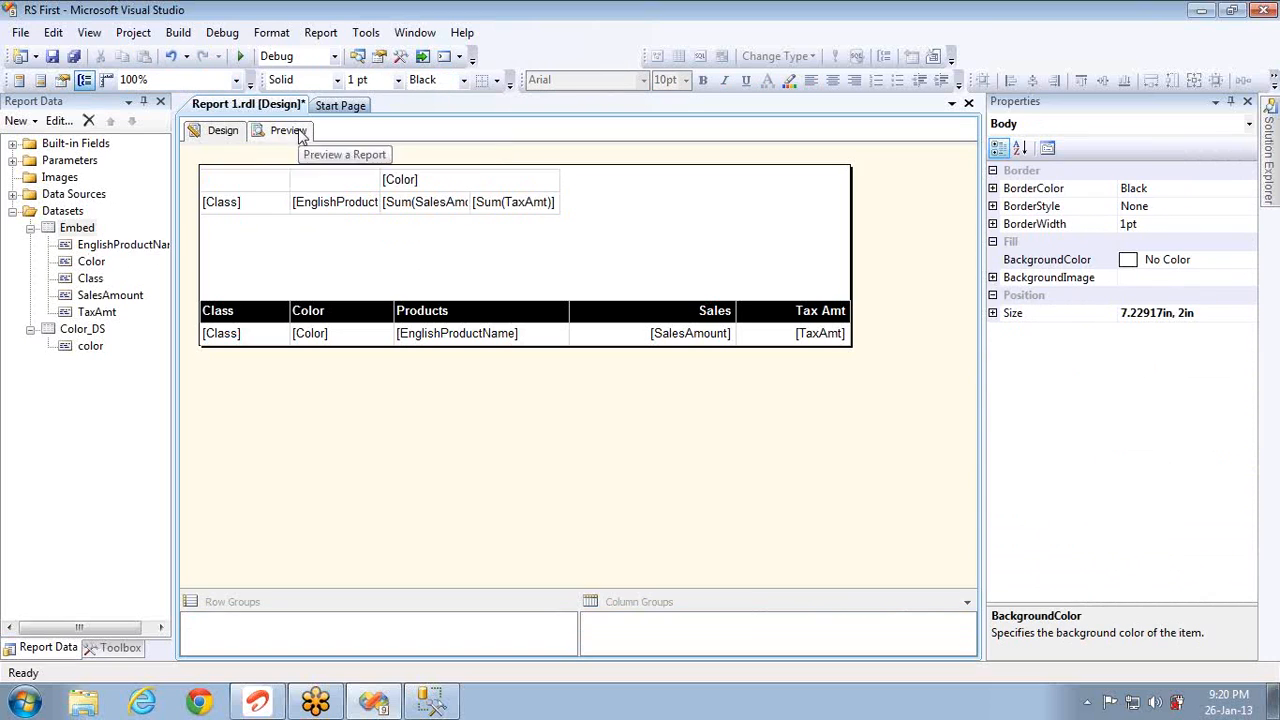
Step: Preview the report with the Color parameter set to Grey
{"action": "left_click", "coordinate": [299, 134]}
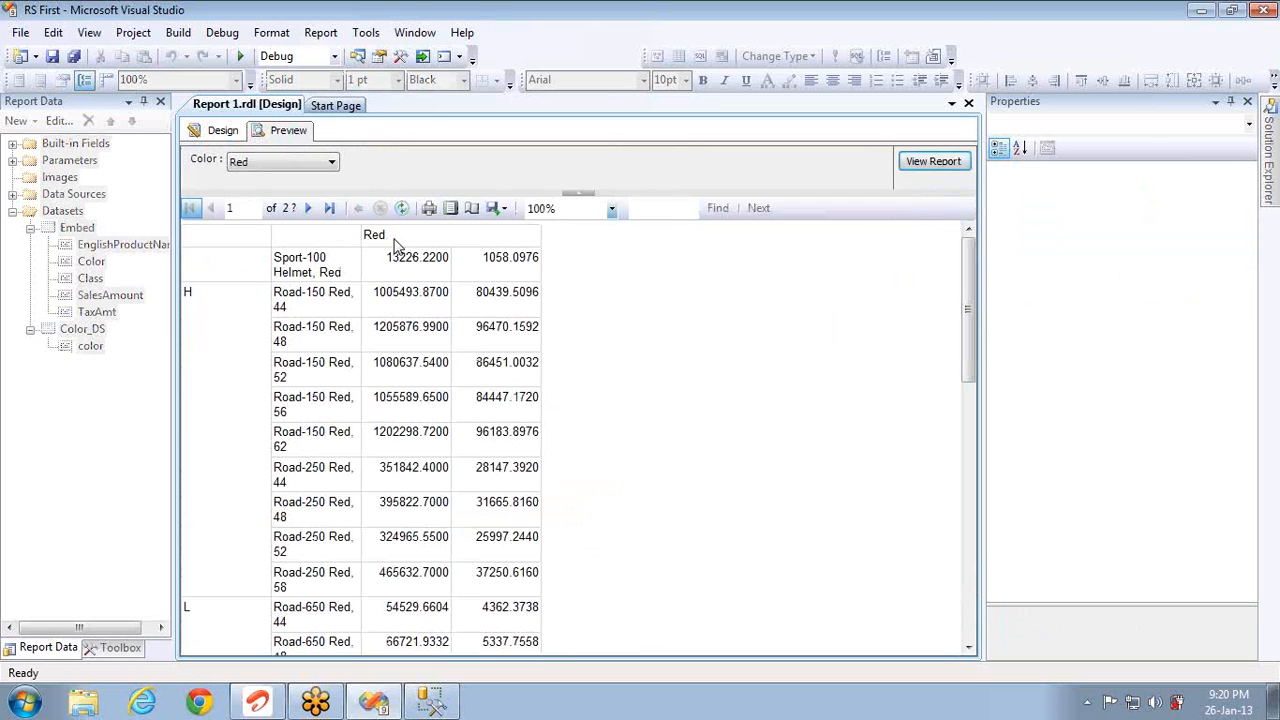
{"action": "left_click", "coordinate": [280, 168]}
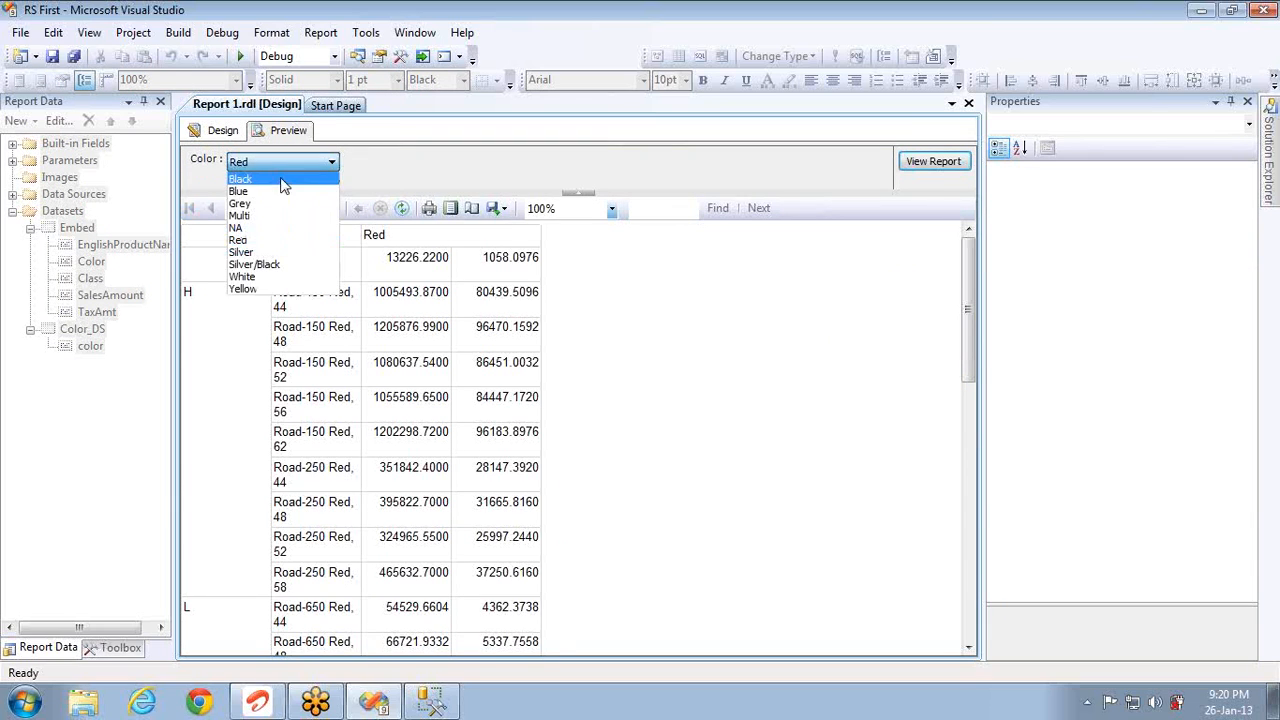
{"action": "left_click", "coordinate": [273, 207]}
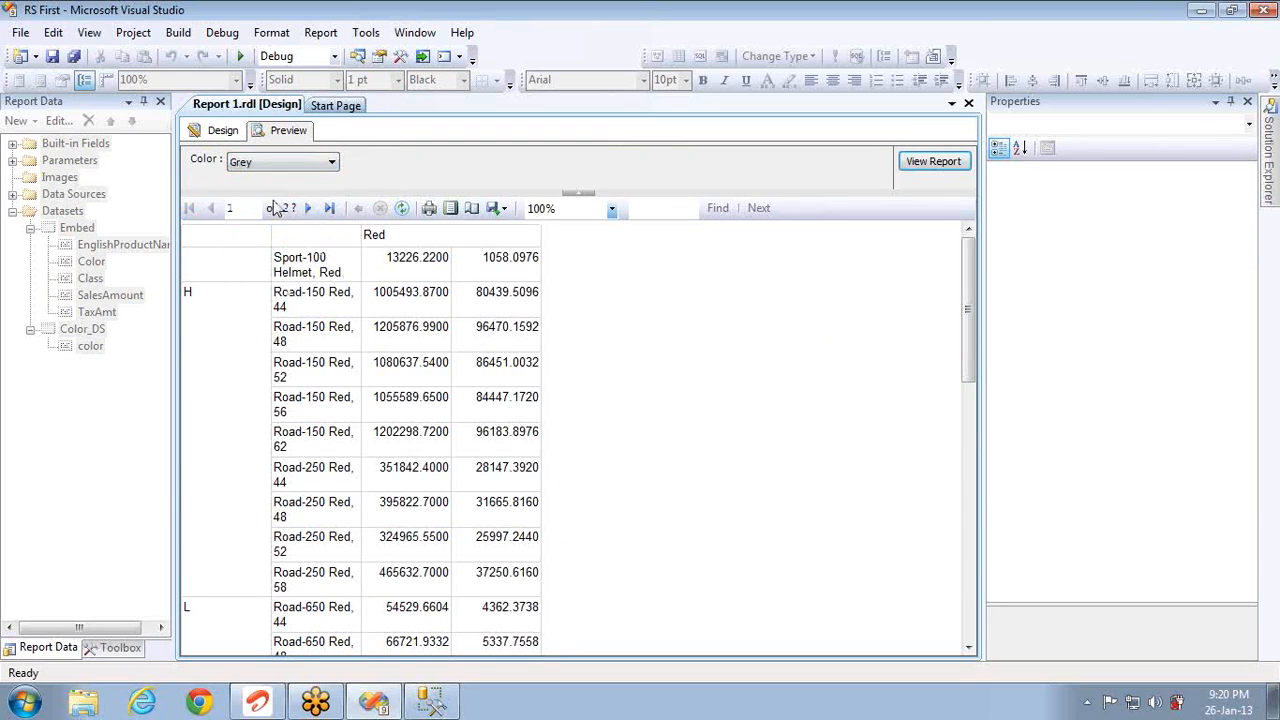
{"action": "left_click", "coordinate": [932, 168]}
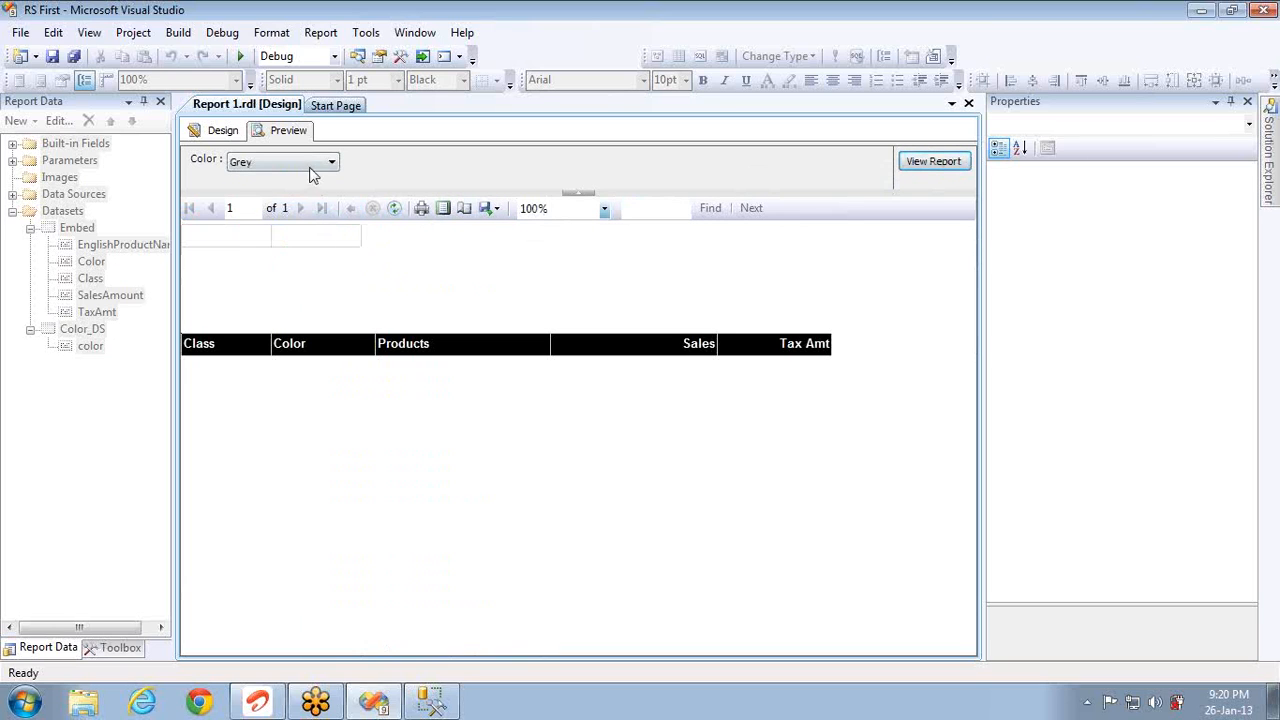
Step: Rerun the preview with Color set to Blue, then return to the design layout
{"action": "left_click", "coordinate": [309, 166]}
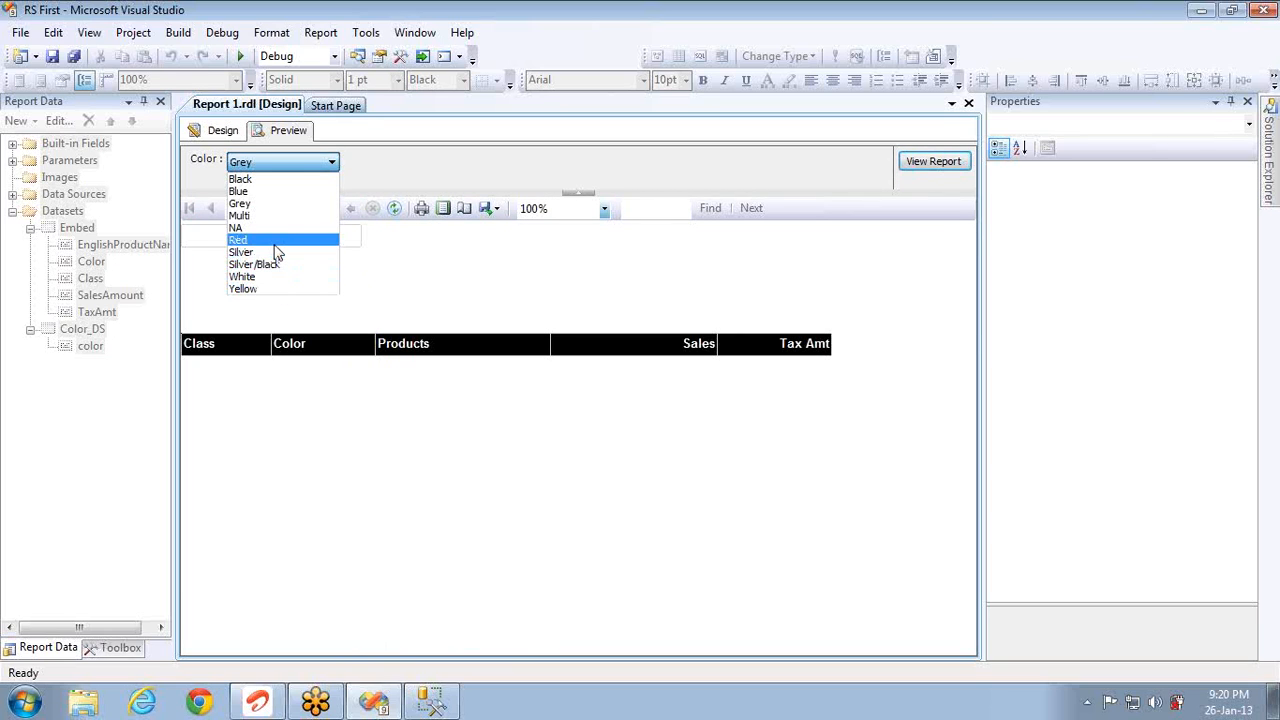
{"action": "left_click", "coordinate": [276, 251]}
{"action": "left_click", "coordinate": [284, 166]}
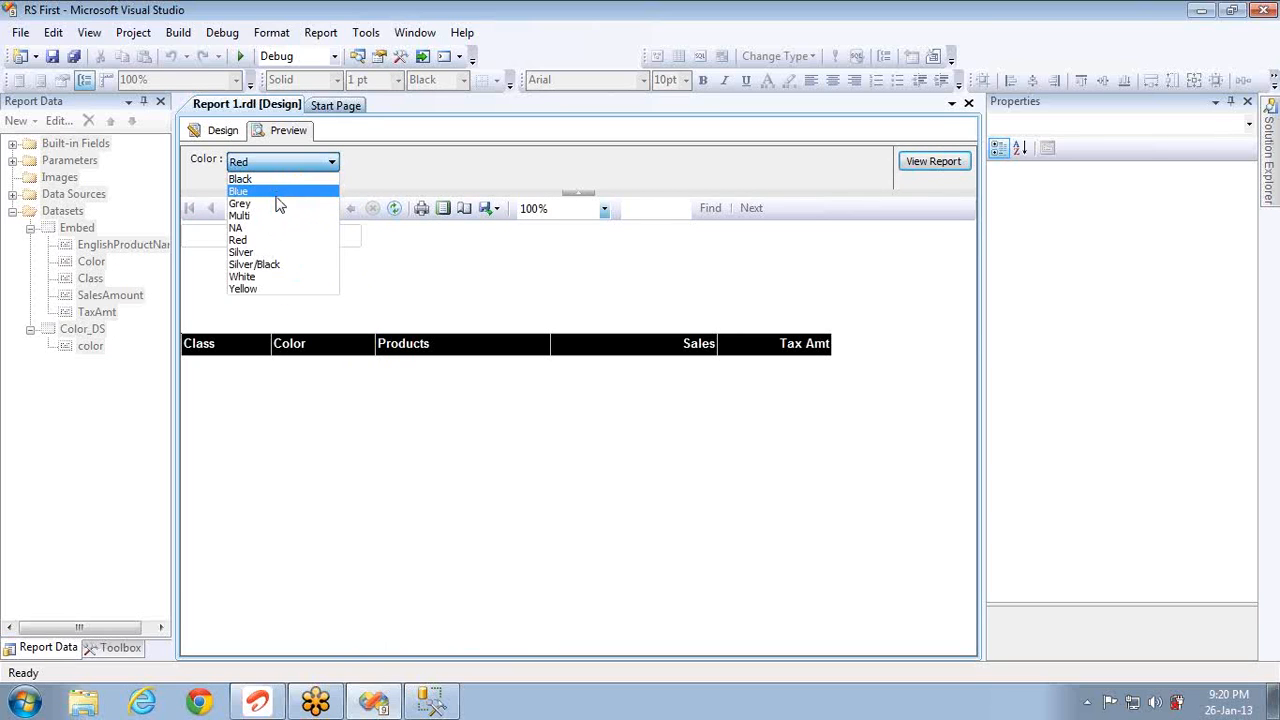
{"action": "left_click", "coordinate": [277, 193]}
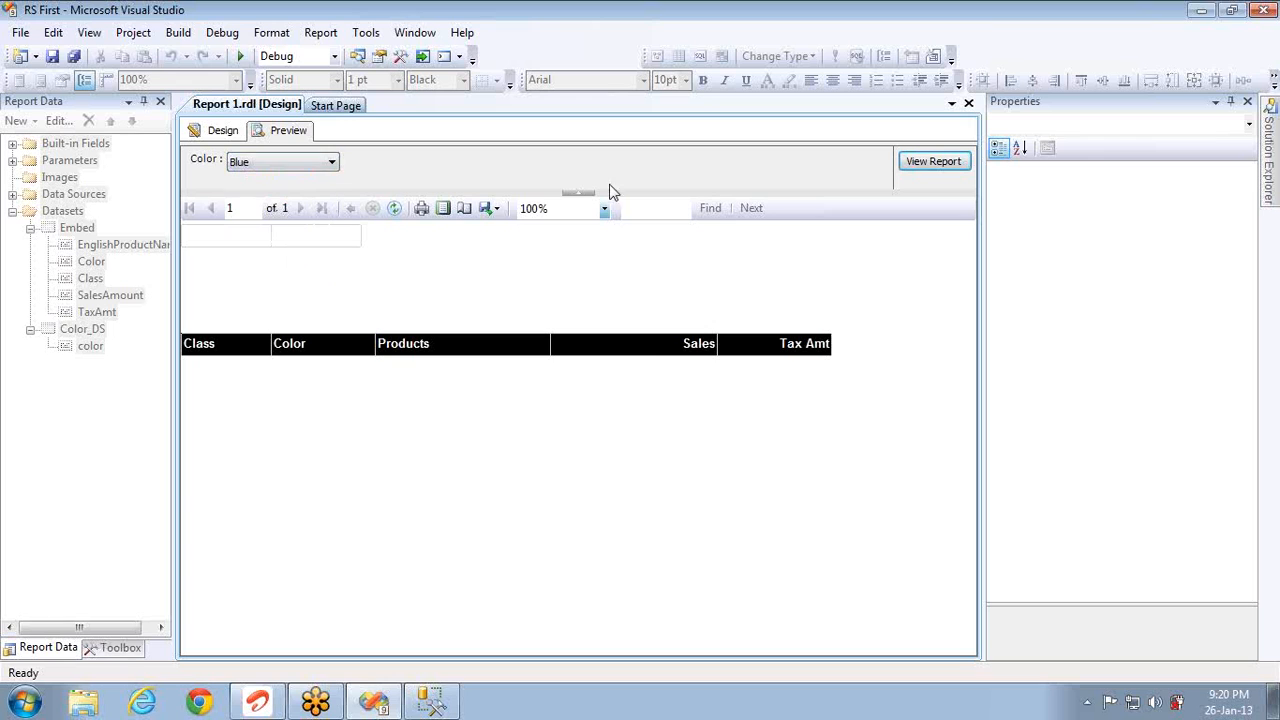
{"action": "left_click", "coordinate": [917, 165]}
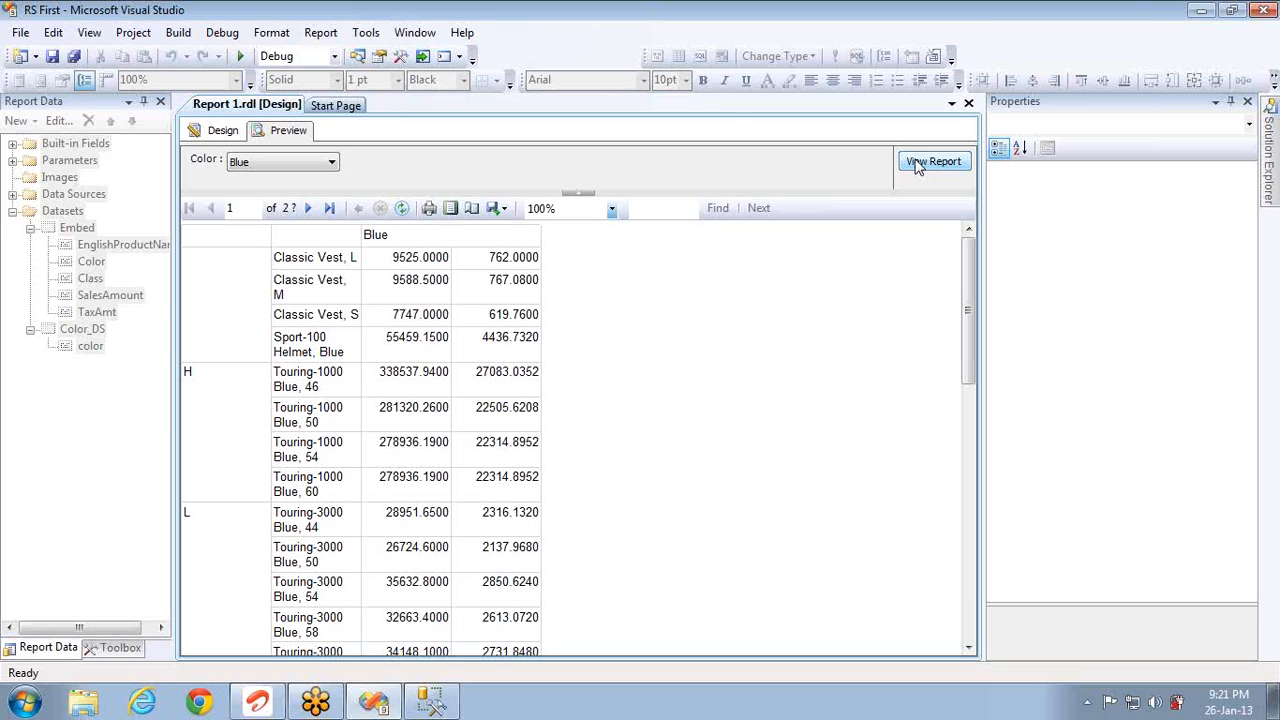
{"action": "left_click", "coordinate": [223, 133]}
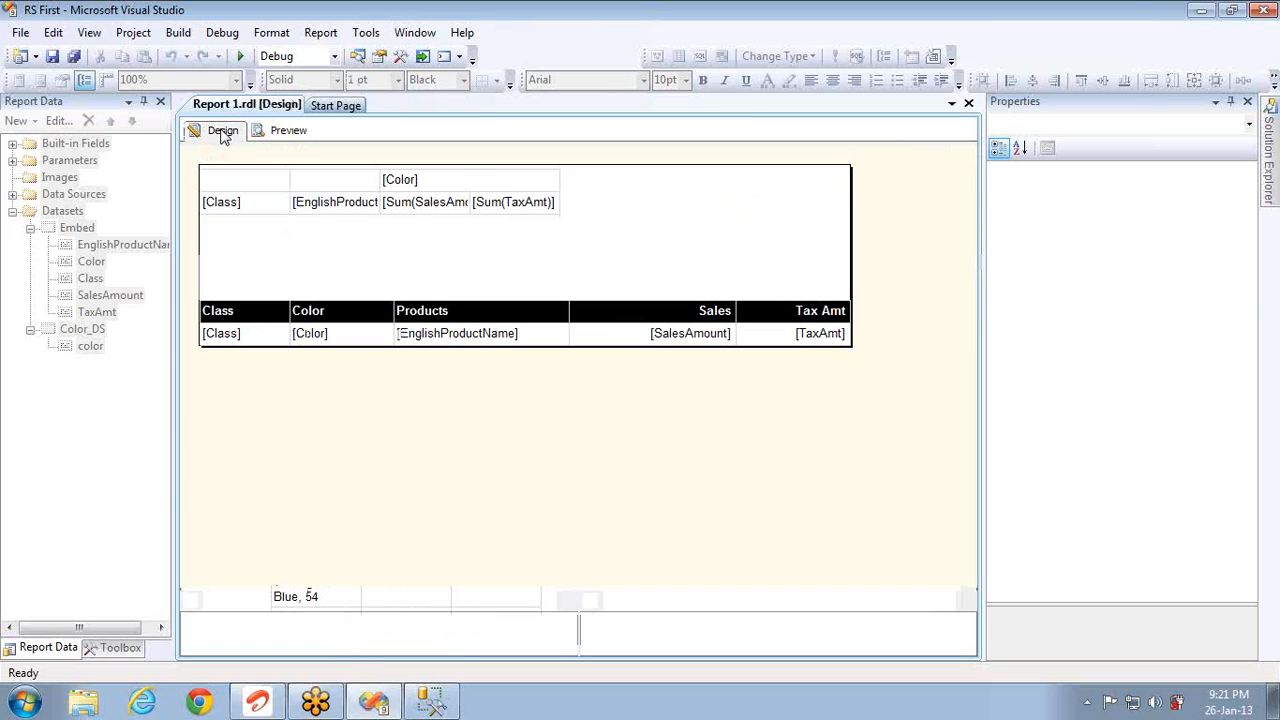
Step: Bold the [Class] and product-name matrix cells and widen the product name column
{"action": "left_click", "coordinate": [263, 210]}
{"action": "left_click", "coordinate": [325, 210], "text": "ctrl"}
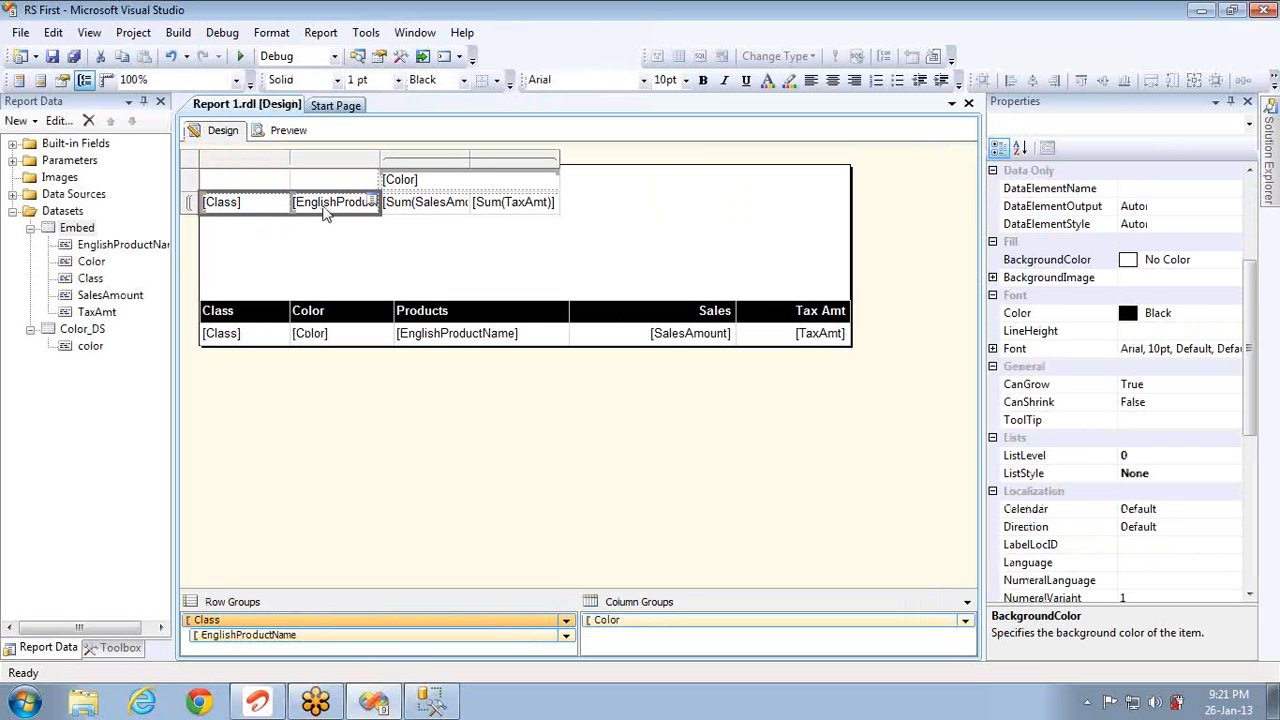
{"action": "key", "text": "ctrl+b"}
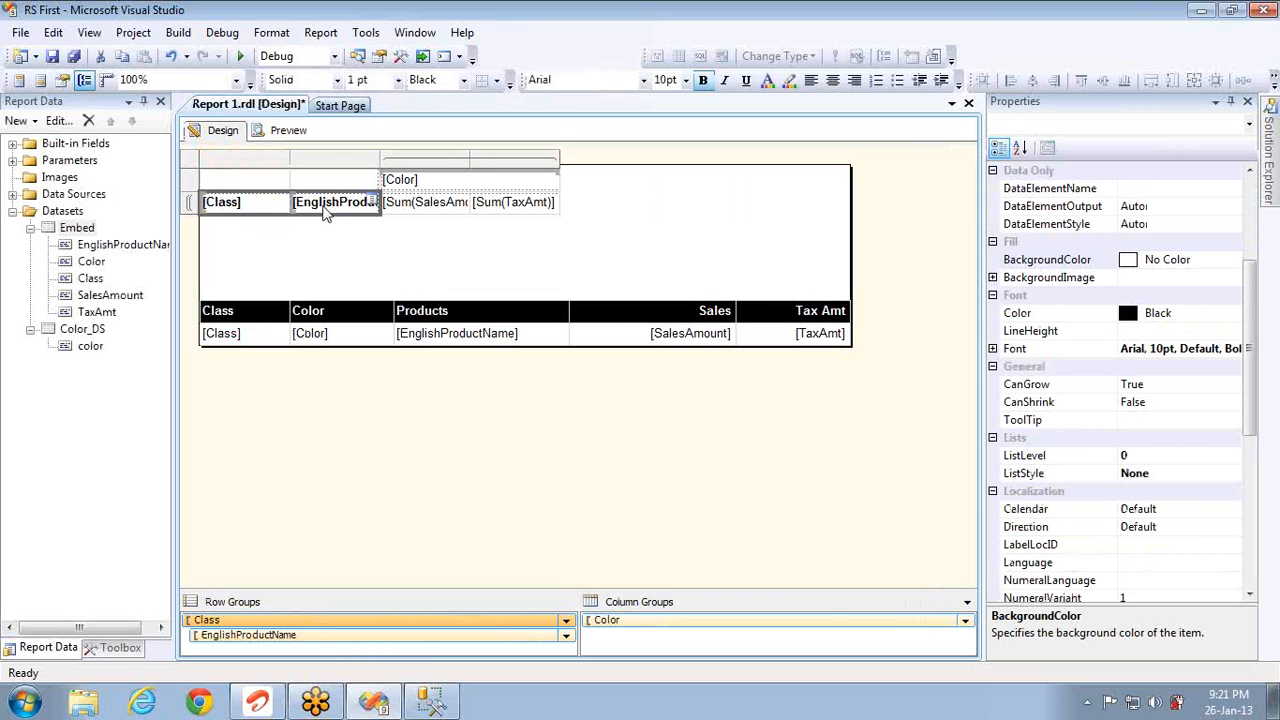
{"action": "left_click_drag", "start_coordinate": [380, 162], "coordinate": [578, 174]}
Step: Centre the [Color] header and the Sum(SalesAmount) and Sum(TaxAmt) cells
{"action": "left_click", "coordinate": [651, 186]}
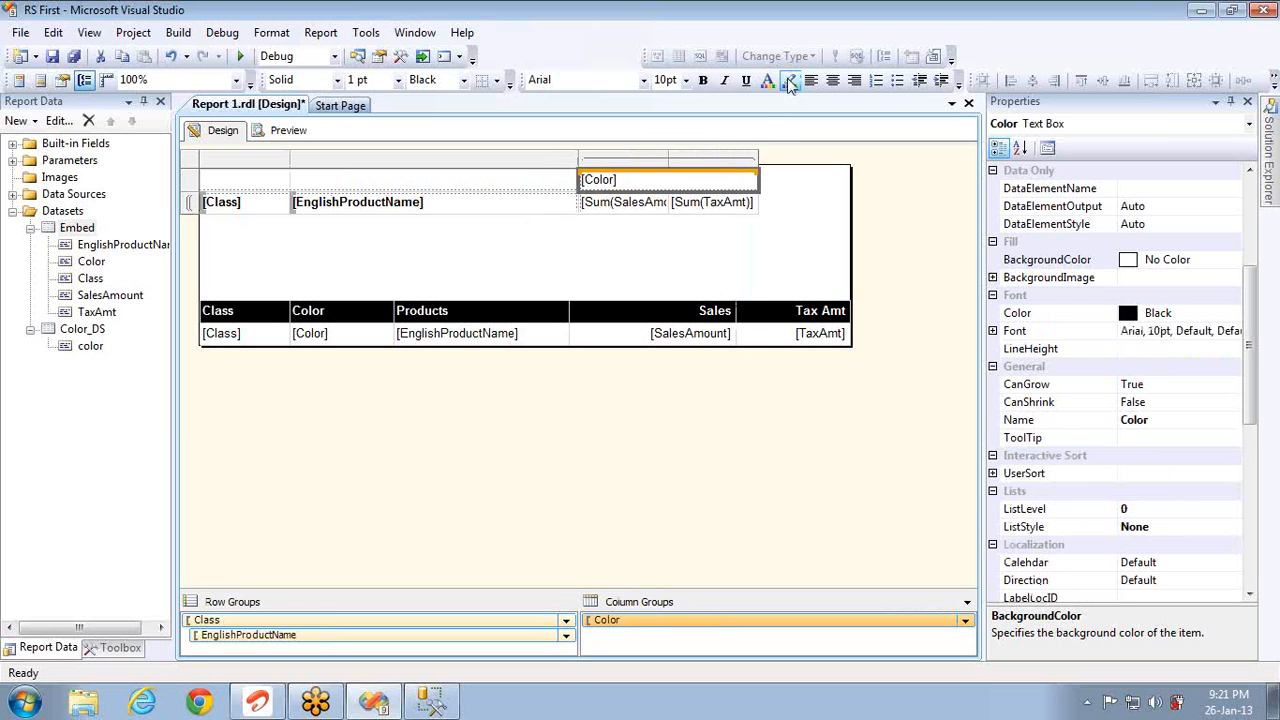
{"action": "left_click", "coordinate": [833, 82]}
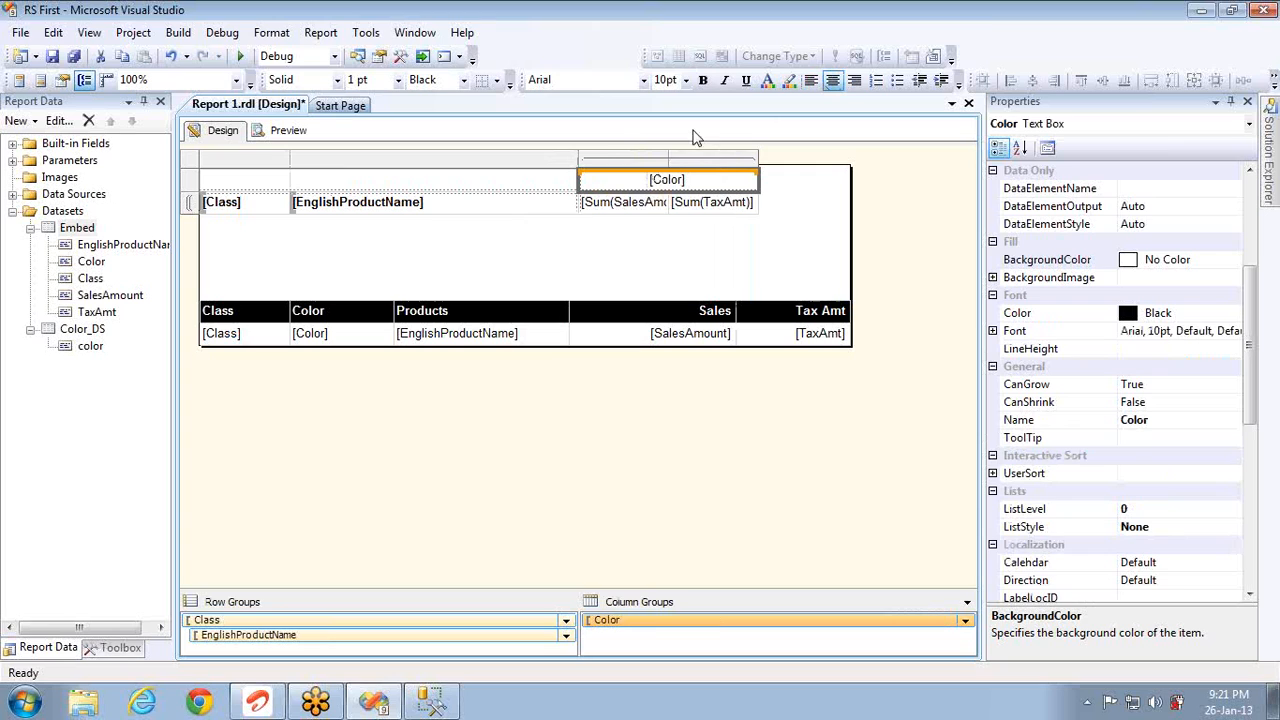
{"action": "left_click", "coordinate": [627, 160]}
{"action": "left_click", "coordinate": [706, 163], "text": "ctrl"}
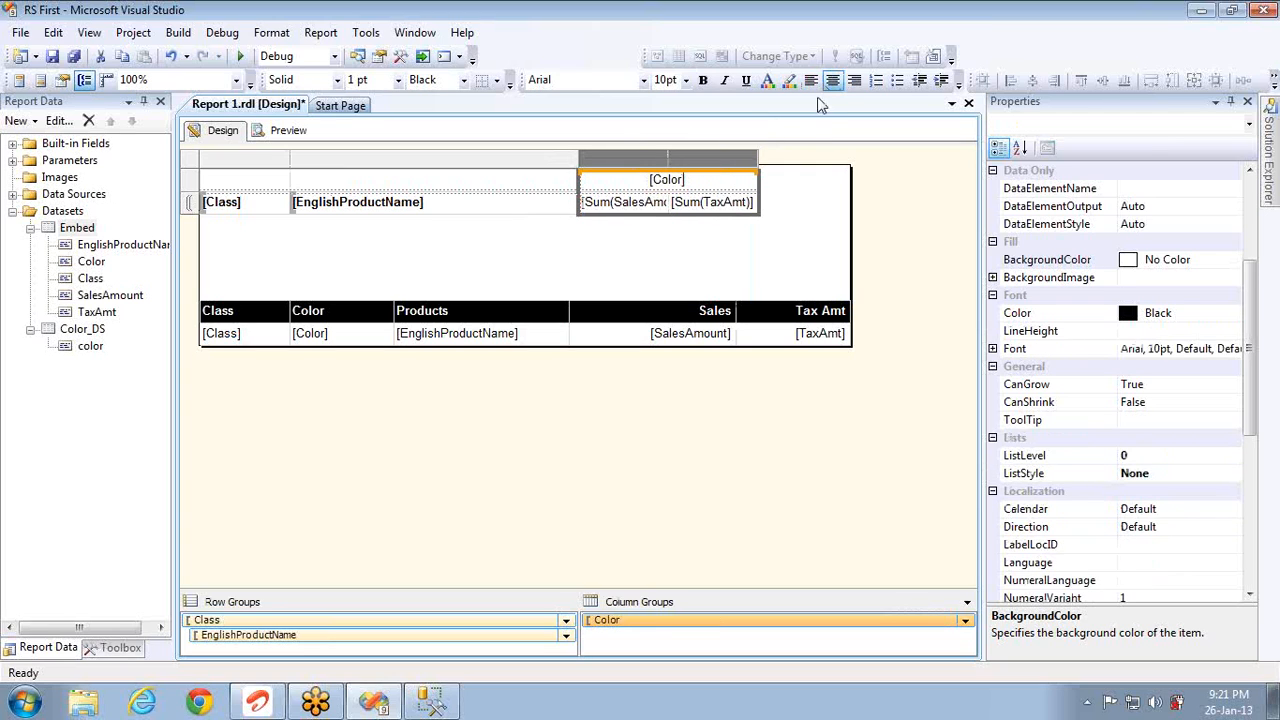
{"action": "left_click", "coordinate": [833, 82]}
Step: Make the [Color] header cell bold and open the Embed dataset's properties
{"action": "left_click_drag", "start_coordinate": [648, 238], "coordinate": [704, 182]}
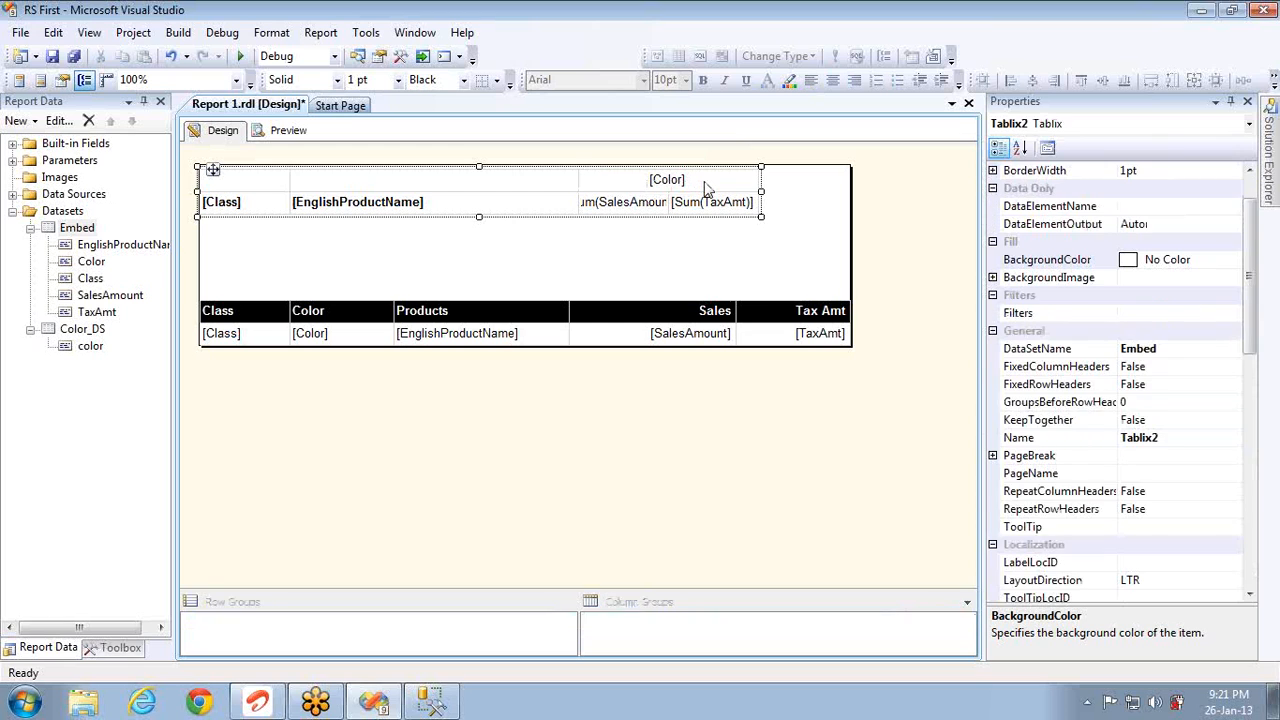
{"action": "left_click", "coordinate": [704, 181]}
{"action": "key", "text": "ctrl+b"}
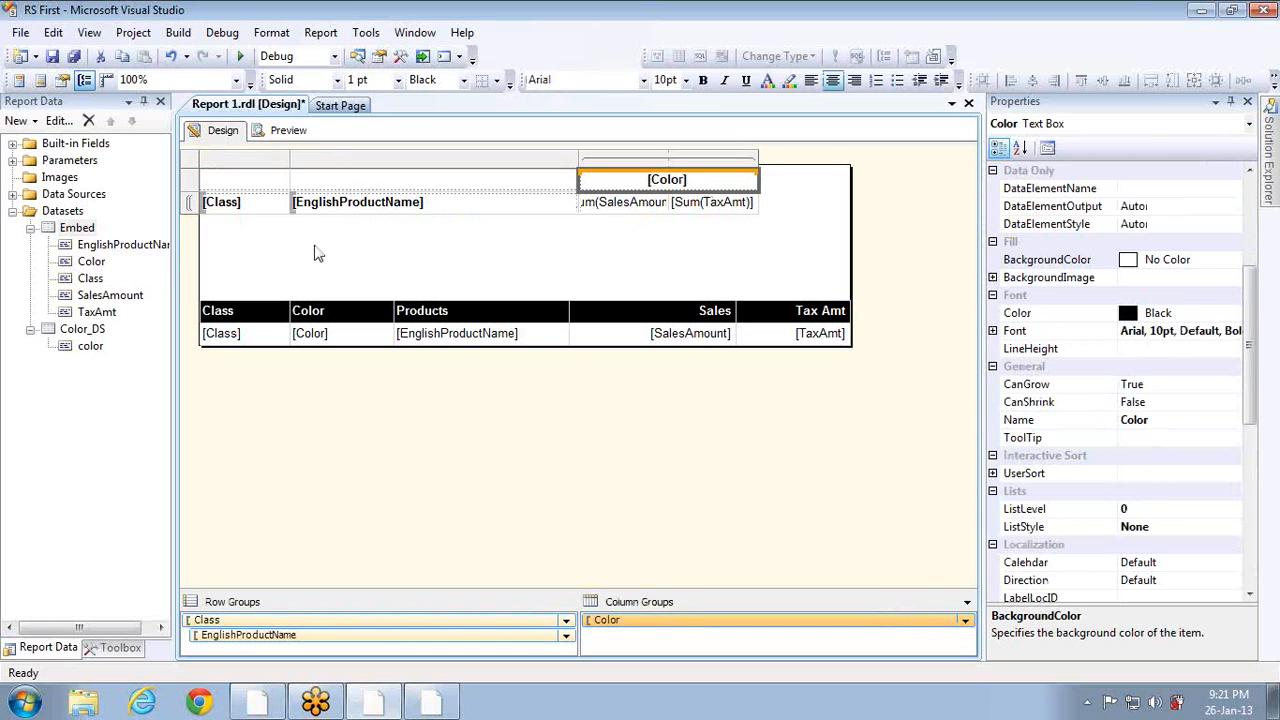
{"action": "double_click", "coordinate": [89, 229]}
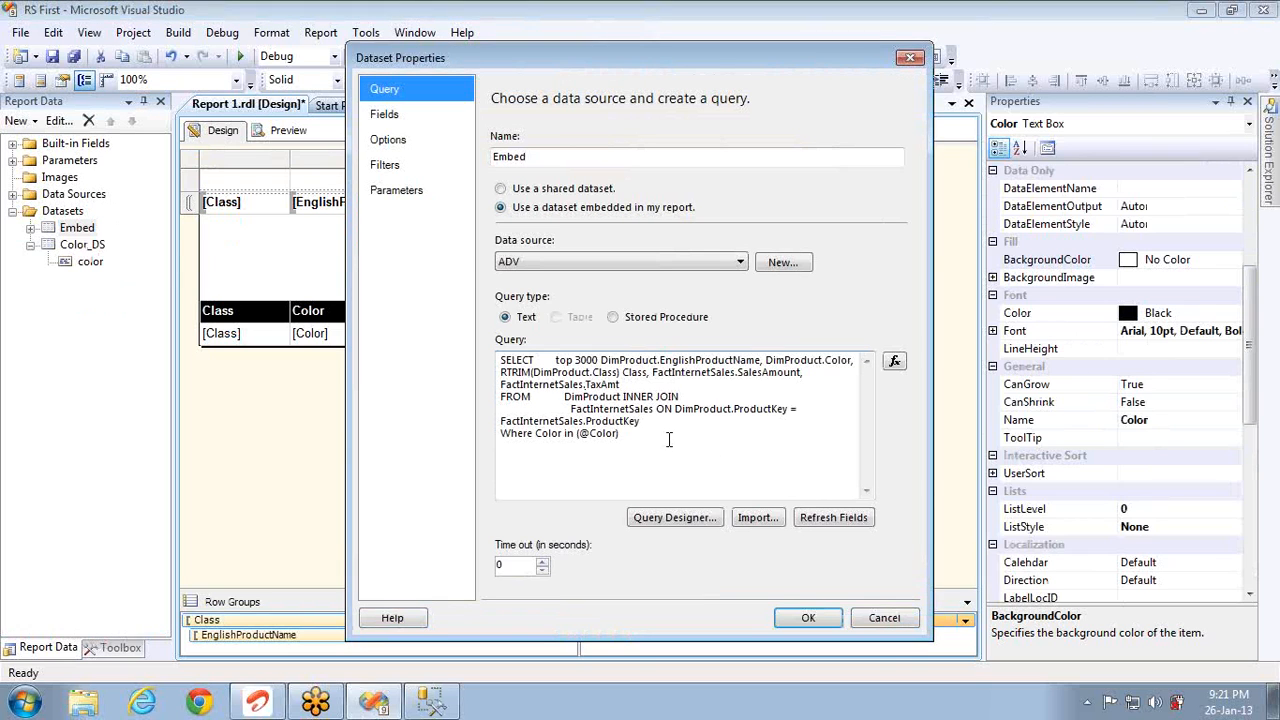
Step: Delete the colour Where clause from the Embed dataset query and accept it
{"action": "left_click", "coordinate": [667, 440]}
{"action": "key", "text": "shift+Home"}
{"action": "key", "text": "Delete"}
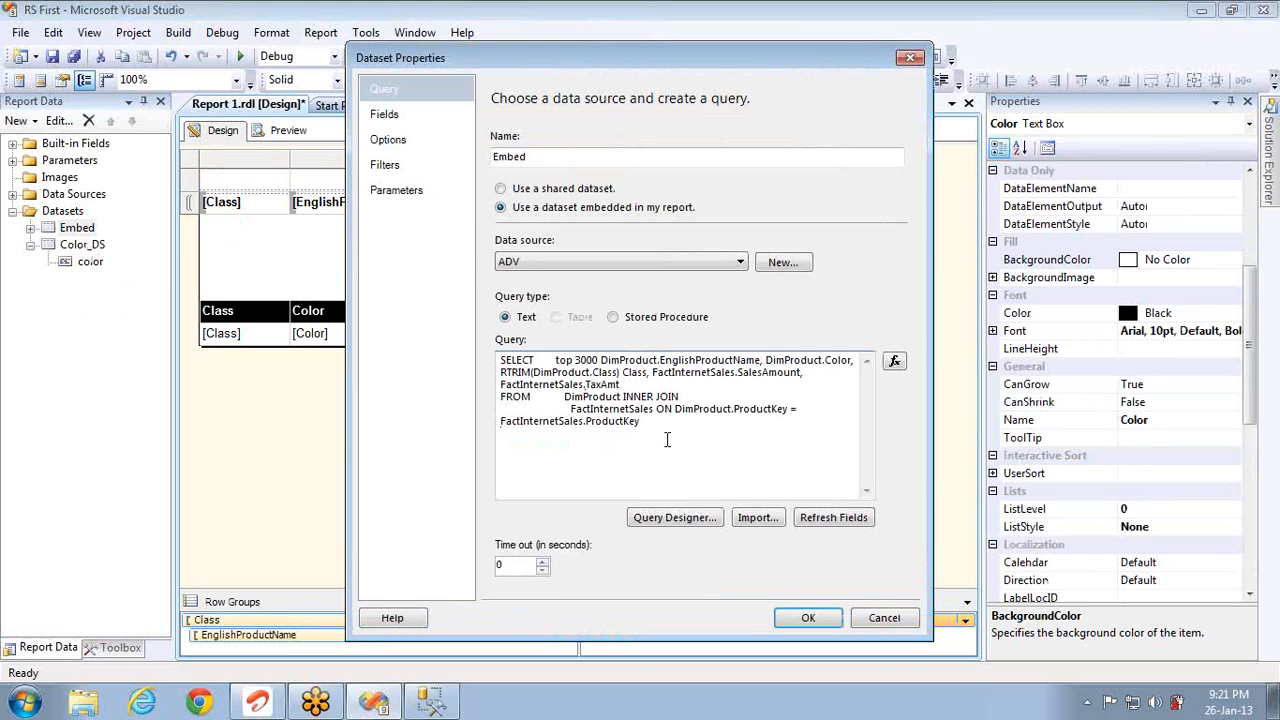
{"action": "left_click", "coordinate": [397, 114]}
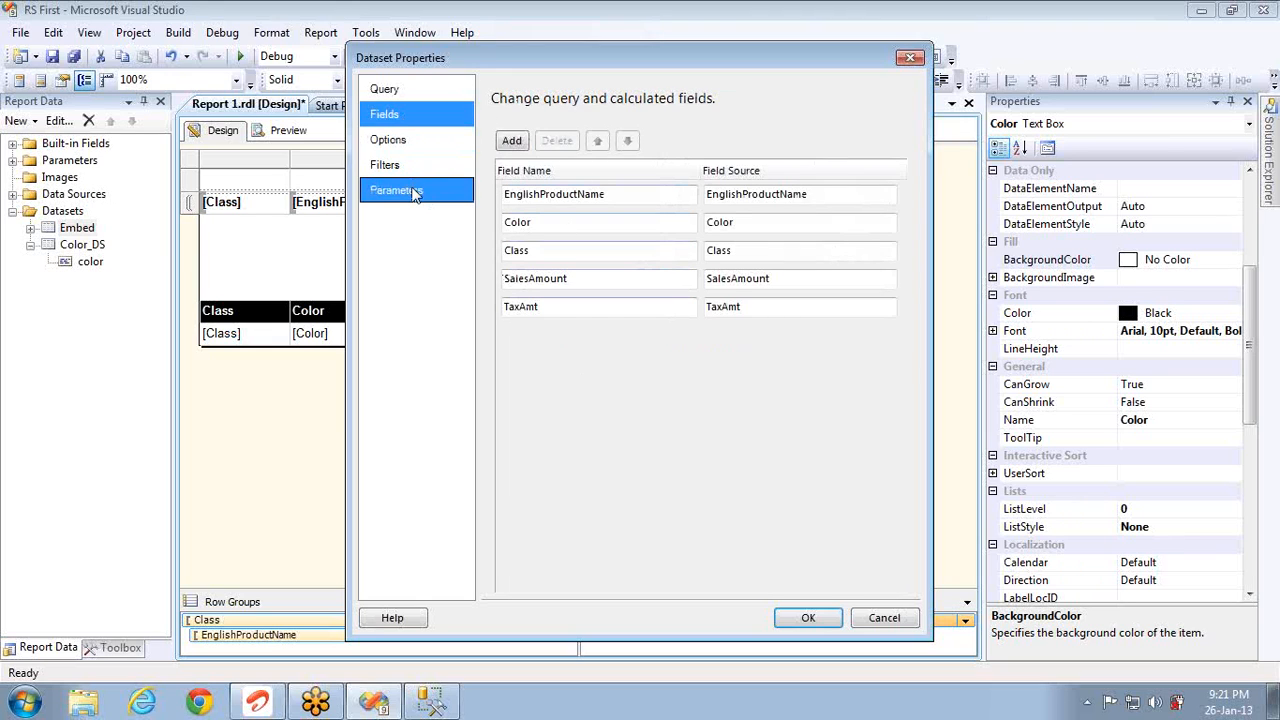
{"action": "left_click", "coordinate": [415, 193]}
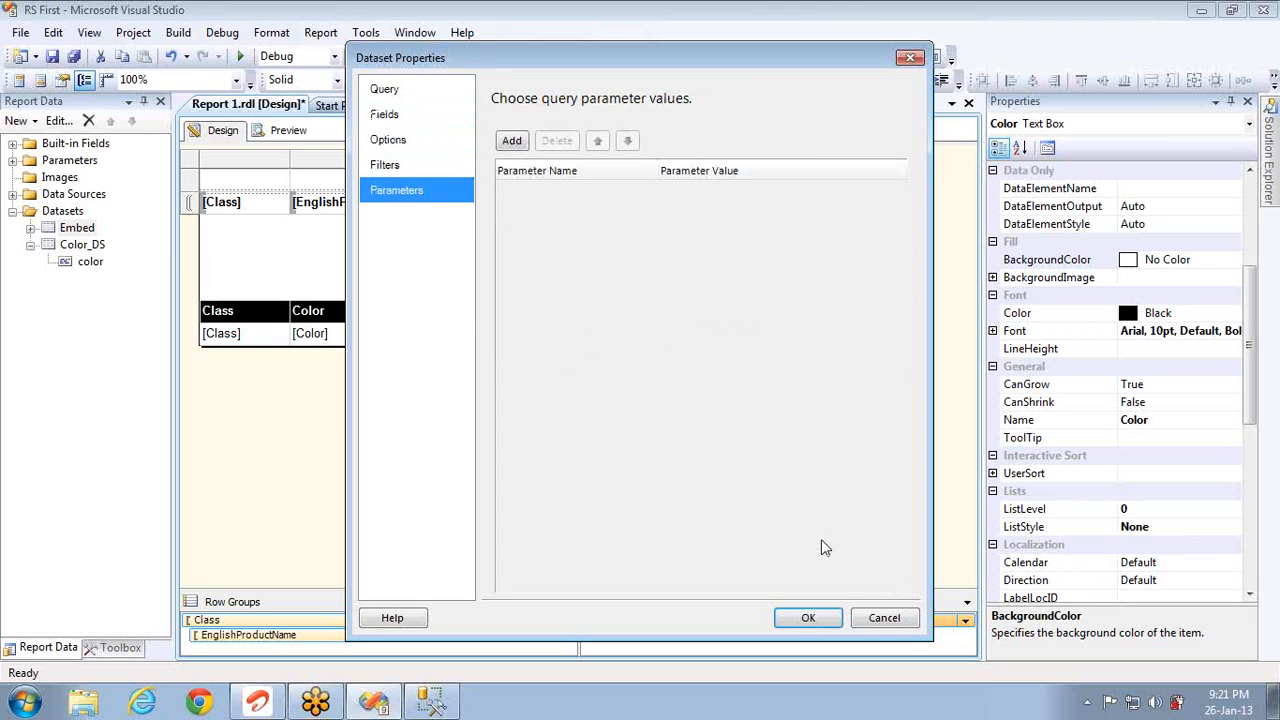
{"action": "left_click", "coordinate": [810, 617]}
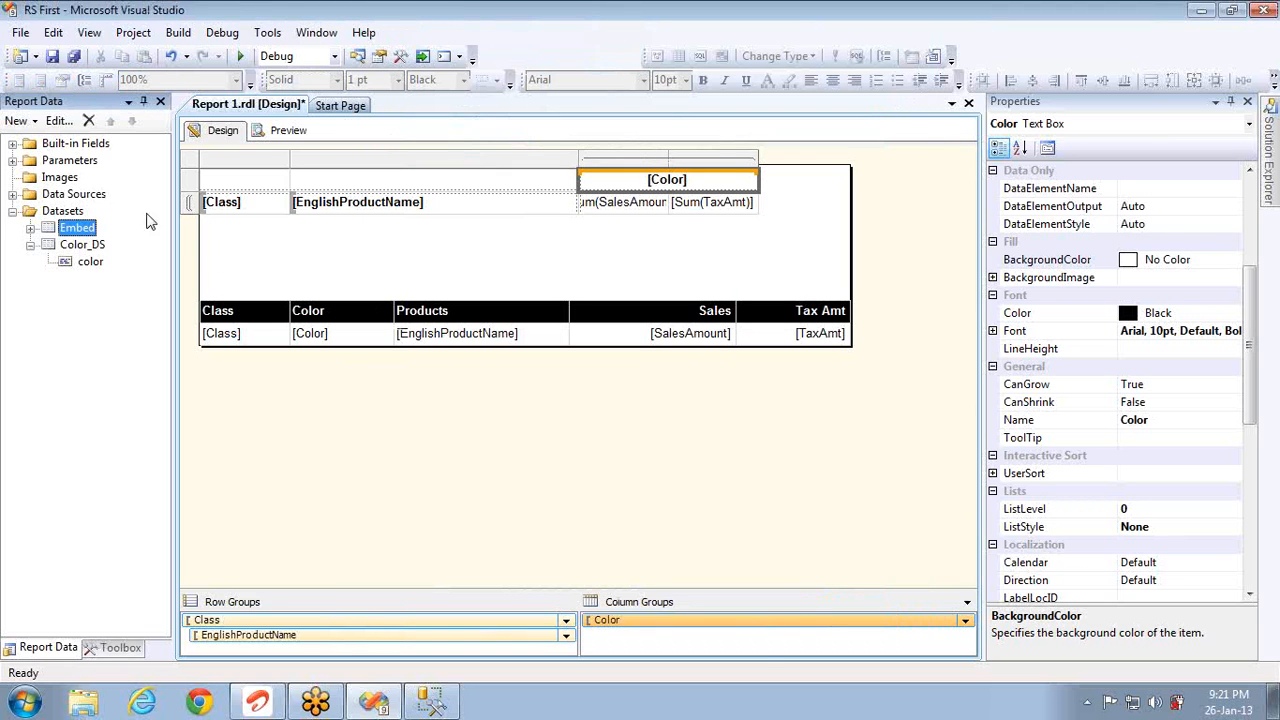
Step: Delete the colour report parameter and preview the report
{"action": "left_click", "coordinate": [13, 161]}
{"action": "left_click", "coordinate": [13, 161]}
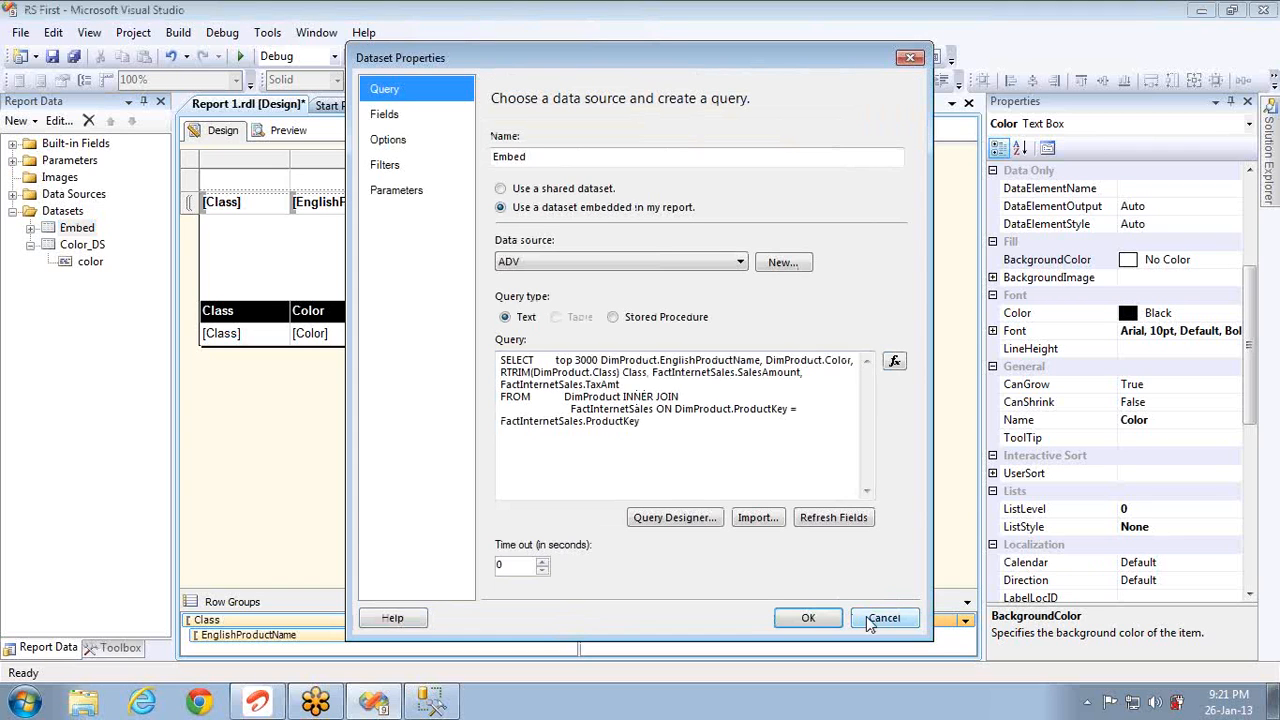
{"action": "left_click", "coordinate": [868, 619]}
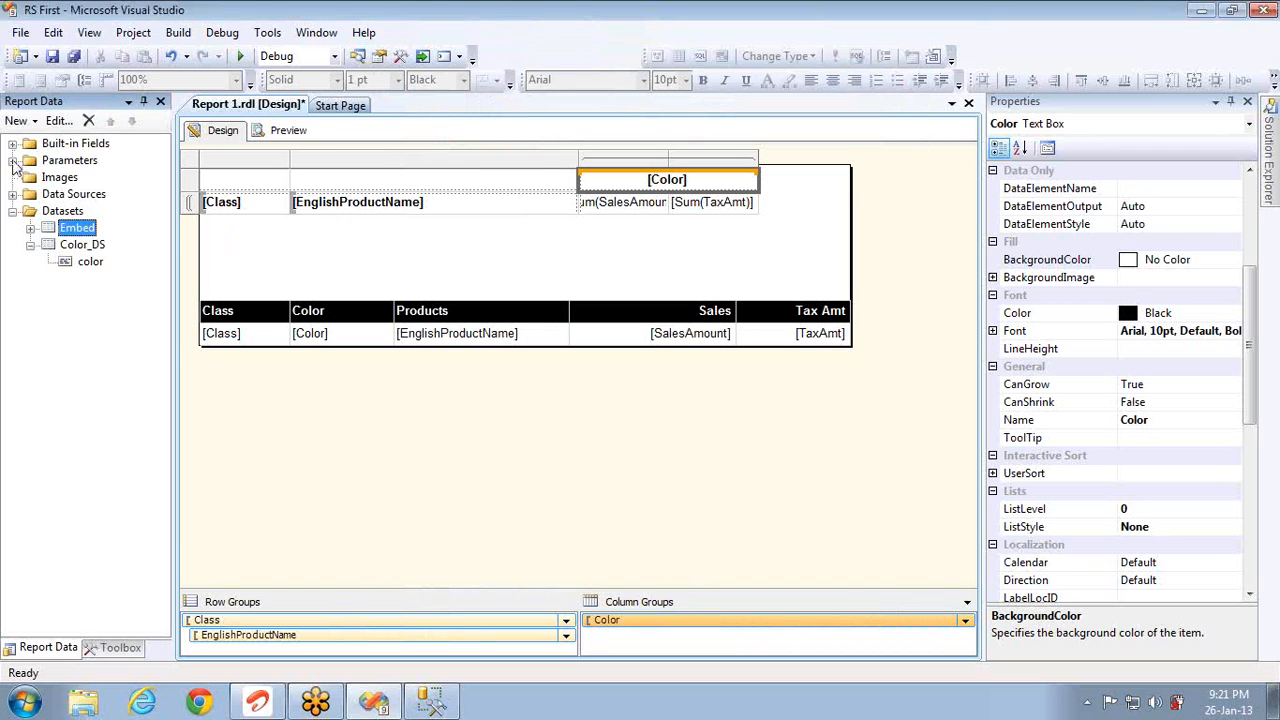
{"action": "left_click", "coordinate": [14, 161]}
{"action": "left_click", "coordinate": [60, 180]}
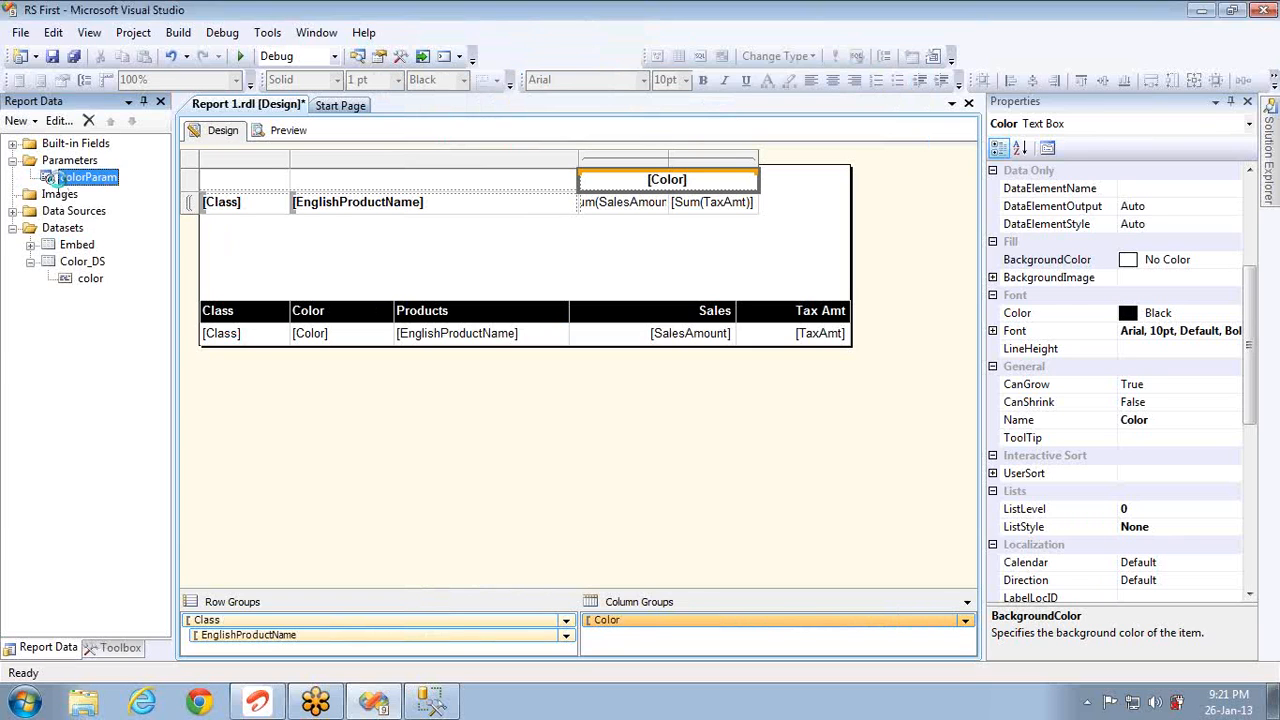
{"action": "key", "text": "Delete"}
{"action": "key", "text": "Return"}
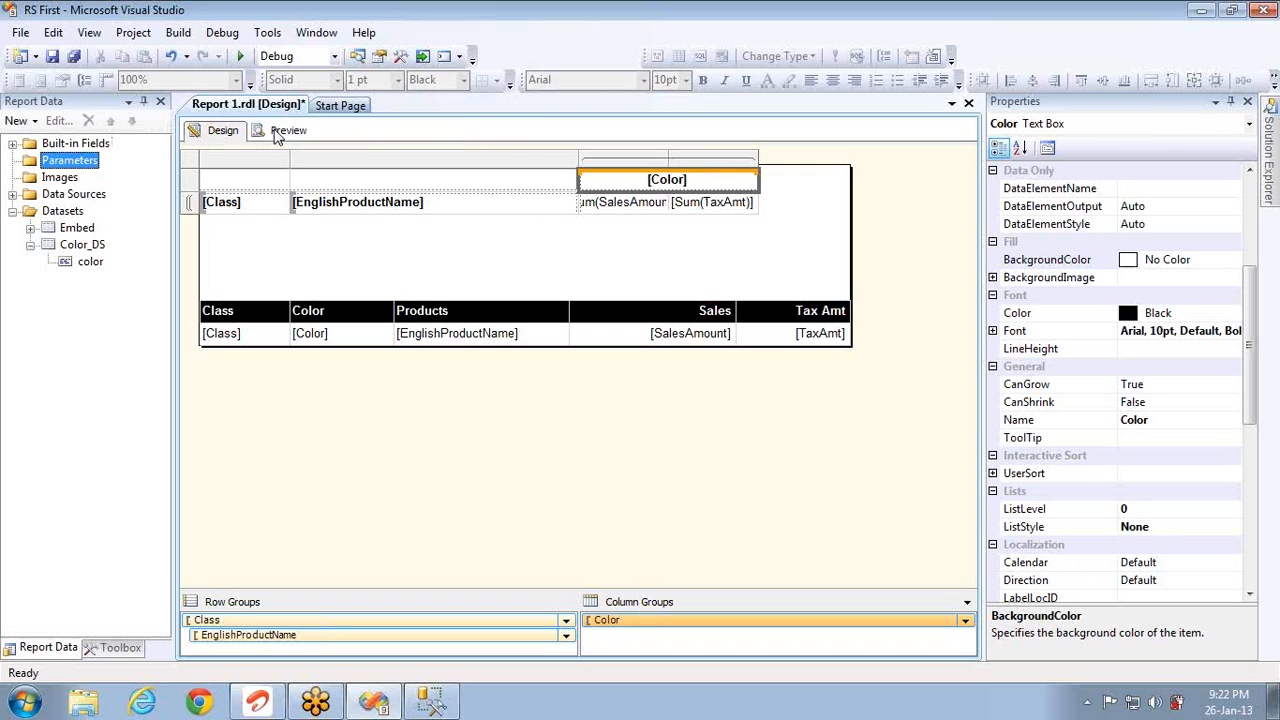
{"action": "left_click", "coordinate": [287, 131]}
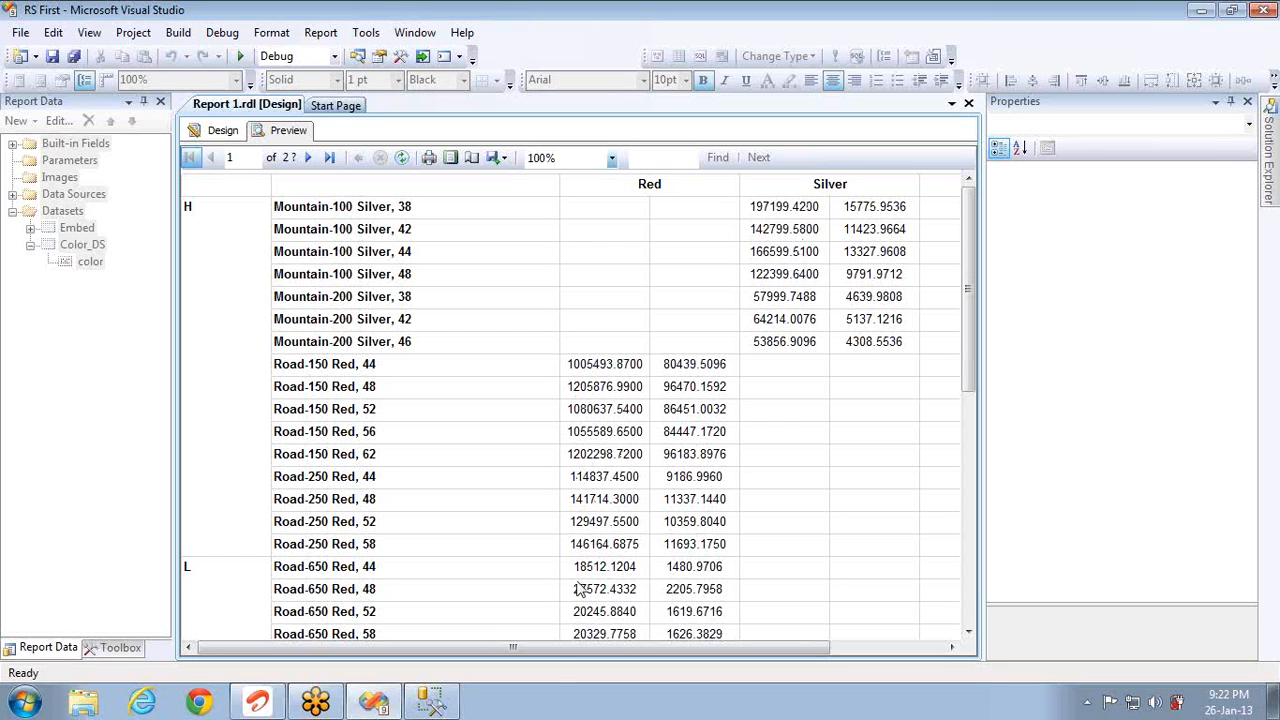
Step: Page through the 9-page all-colour preview, return to page 1, then go back to Design
{"action": "left_click", "coordinate": [309, 162]}
{"action": "left_click", "coordinate": [309, 162]}
{"action": "left_click", "coordinate": [309, 162]}
{"action": "left_click", "coordinate": [309, 162]}
{"action": "left_click", "coordinate": [309, 162]}
{"action": "left_click", "coordinate": [309, 162]}
{"action": "left_click", "coordinate": [309, 162]}
{"action": "left_click", "coordinate": [189, 157]}
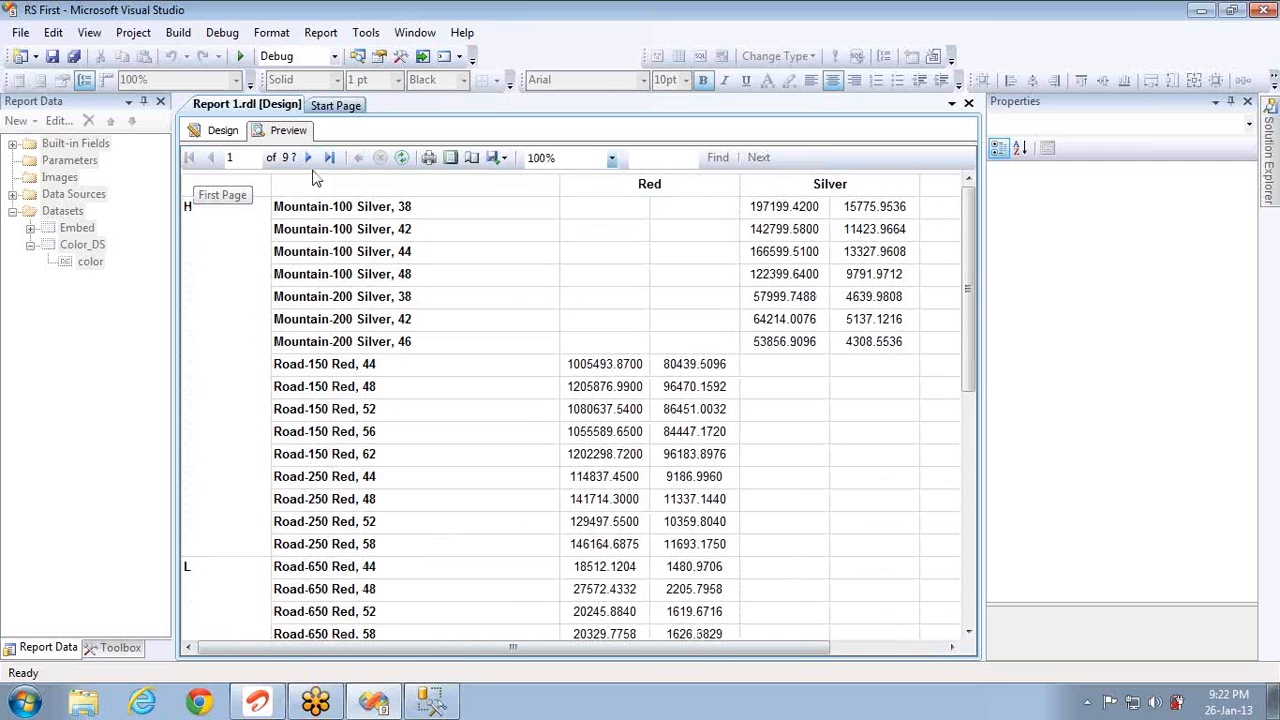
{"action": "left_click", "coordinate": [222, 130]}
Step: Give the [Class], product-name and [Color] header cells a Black background and White text
{"action": "left_click", "coordinate": [266, 206]}
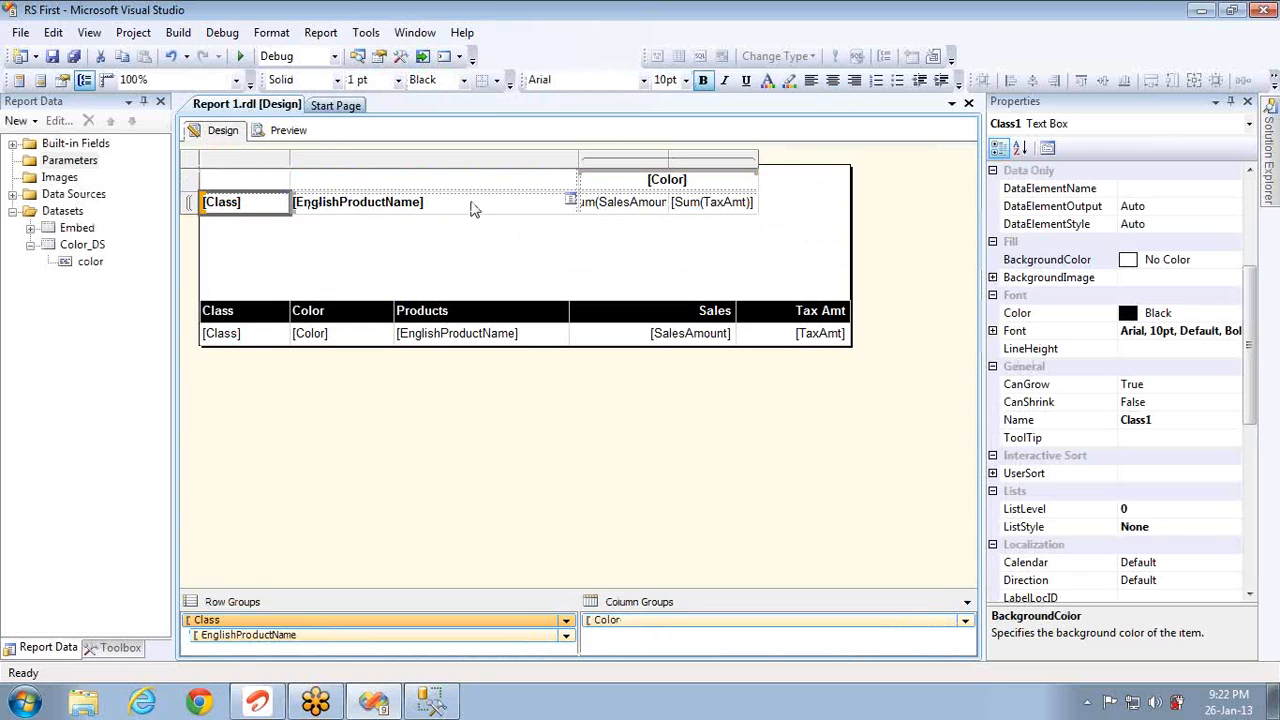
{"action": "left_click", "coordinate": [474, 208], "text": "ctrl"}
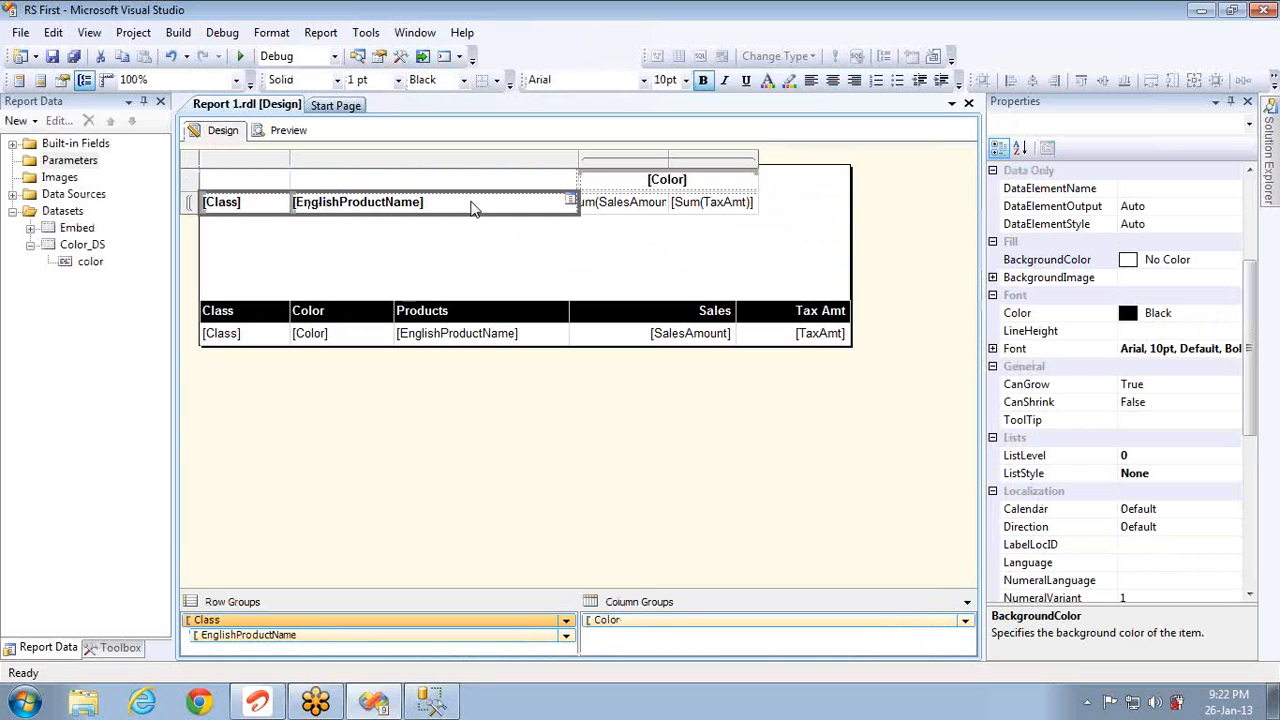
{"action": "left_click", "coordinate": [606, 182], "text": "ctrl"}
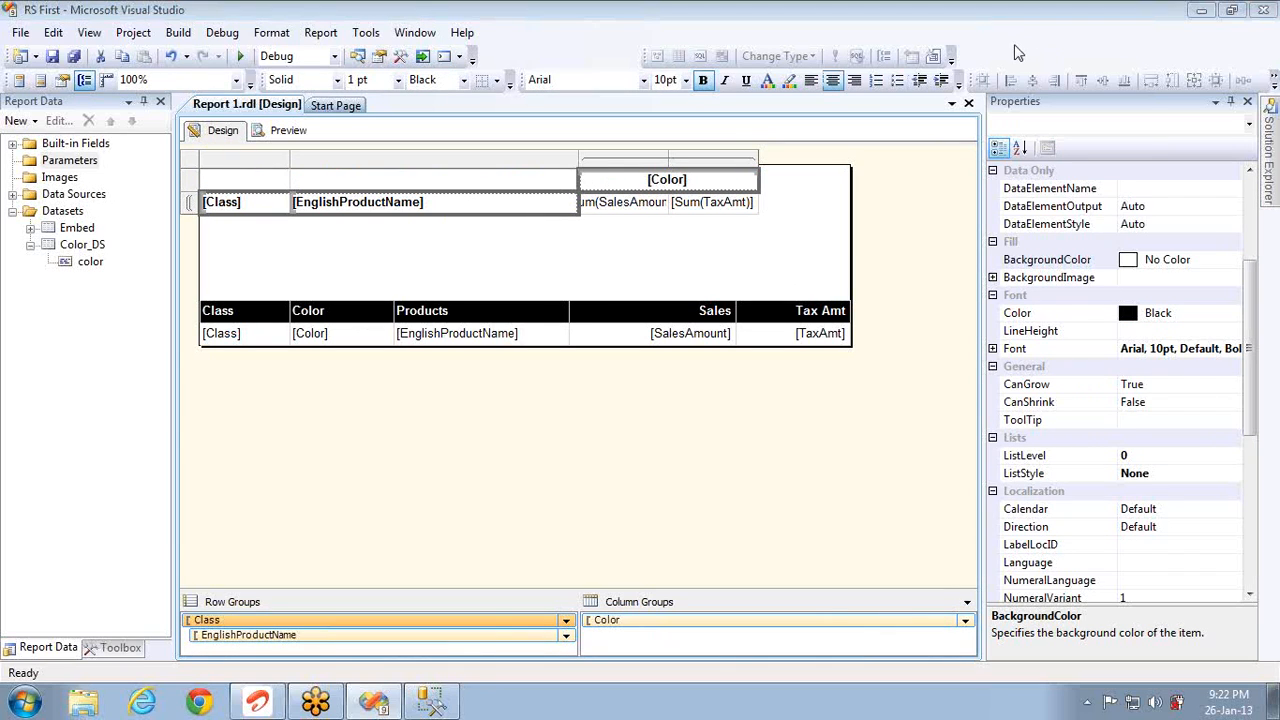
{"action": "left_click", "coordinate": [1233, 262]}
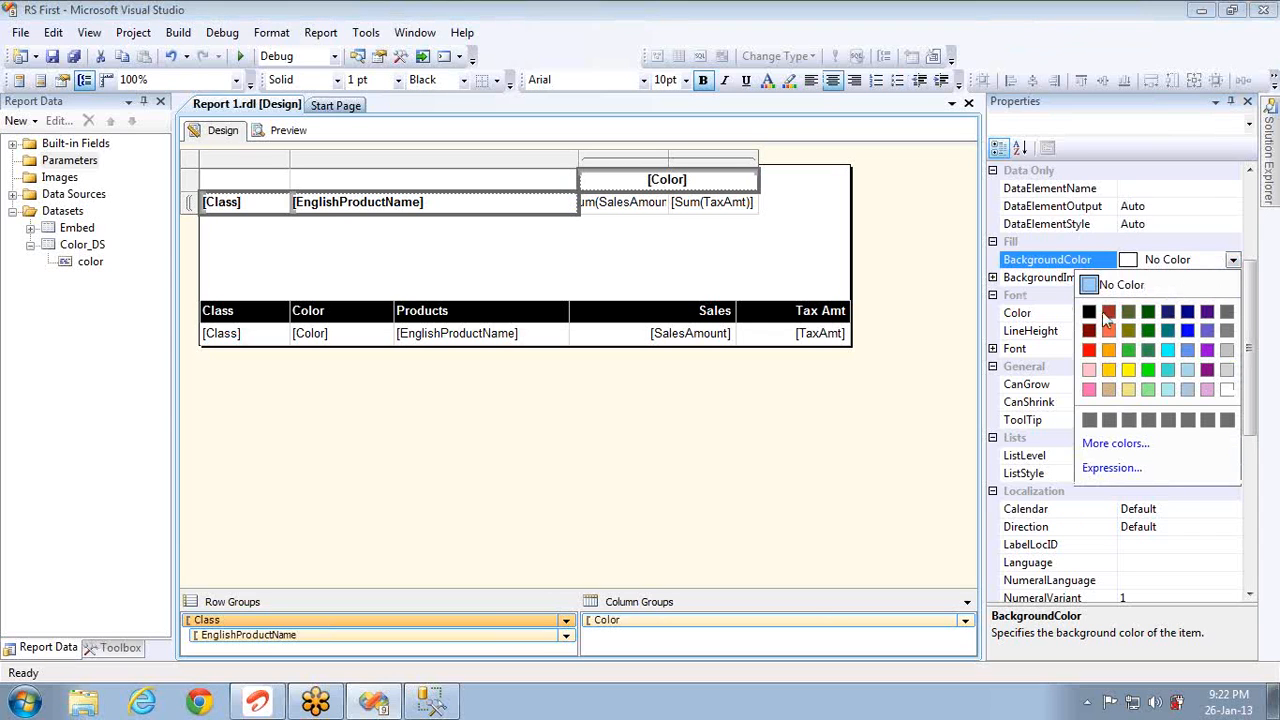
{"action": "left_click", "coordinate": [1094, 318]}
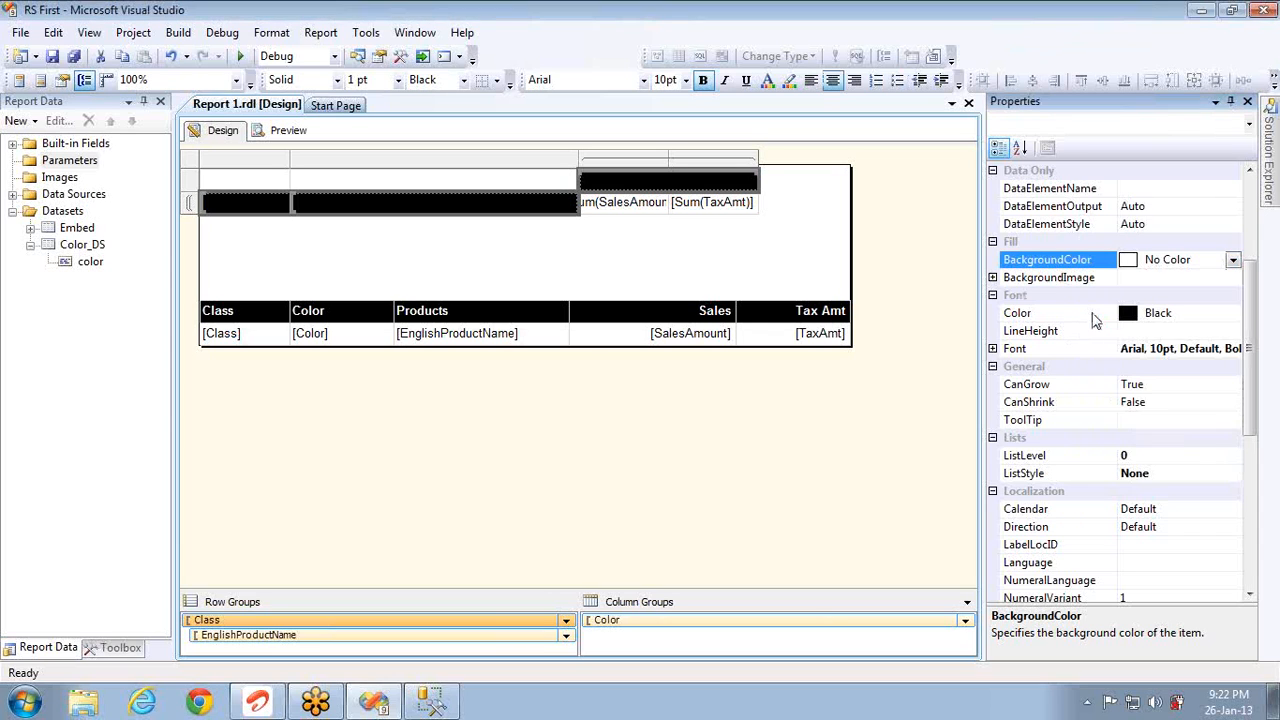
{"action": "left_click", "coordinate": [1236, 316]}
{"action": "left_click", "coordinate": [1234, 314]}
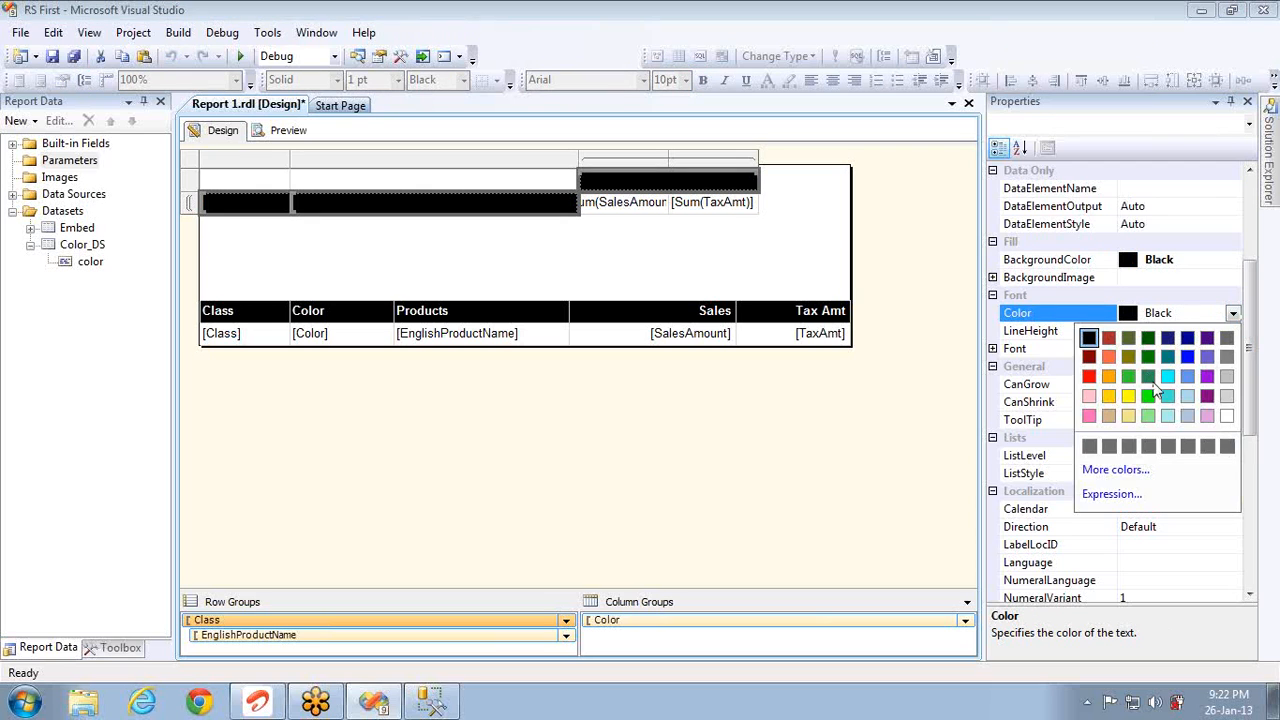
{"action": "left_click", "coordinate": [1232, 420]}
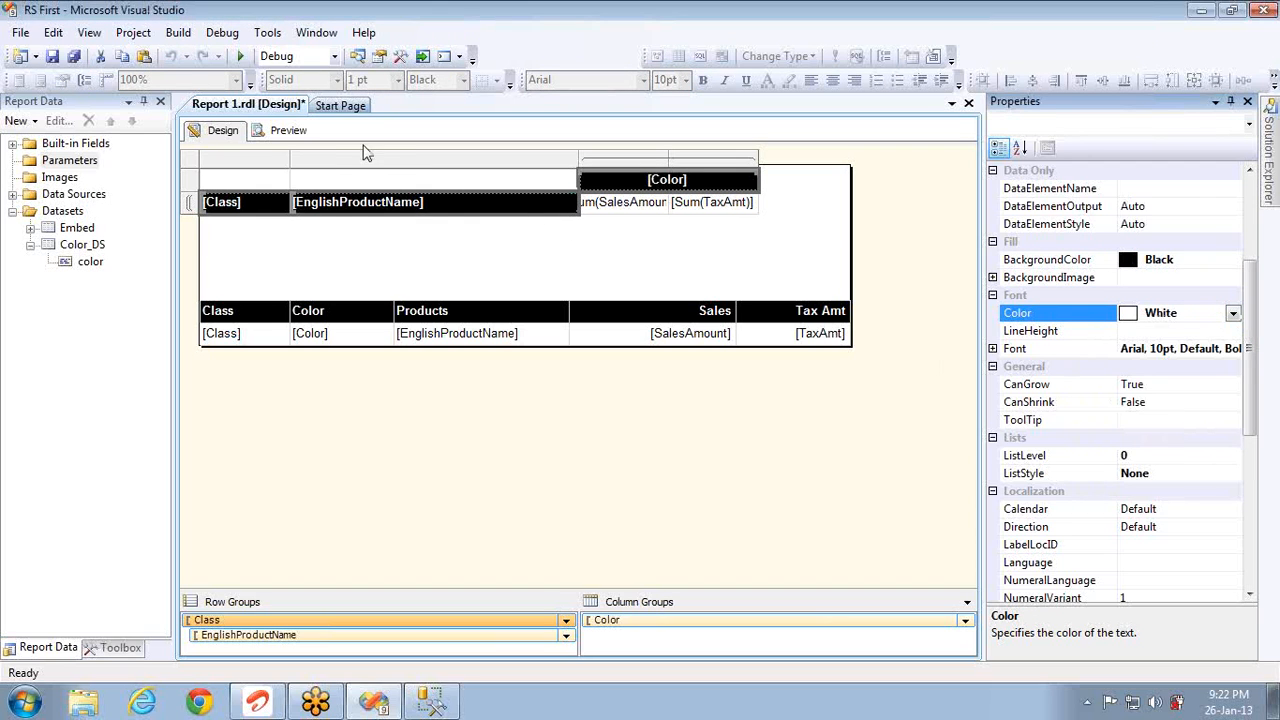
Step: Preview the restyled report, then return to the design layout
{"action": "left_click", "coordinate": [290, 131]}
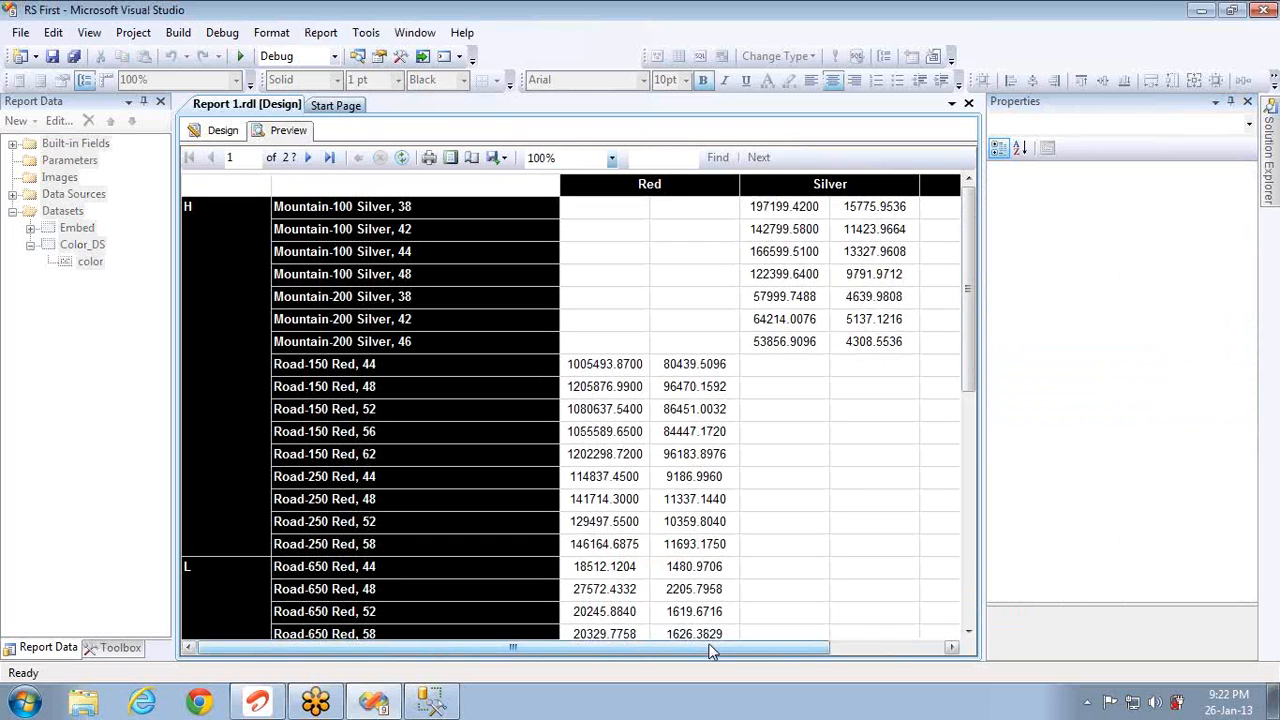
{"action": "left_click_drag", "start_coordinate": [713, 650], "coordinate": [640, 650]}
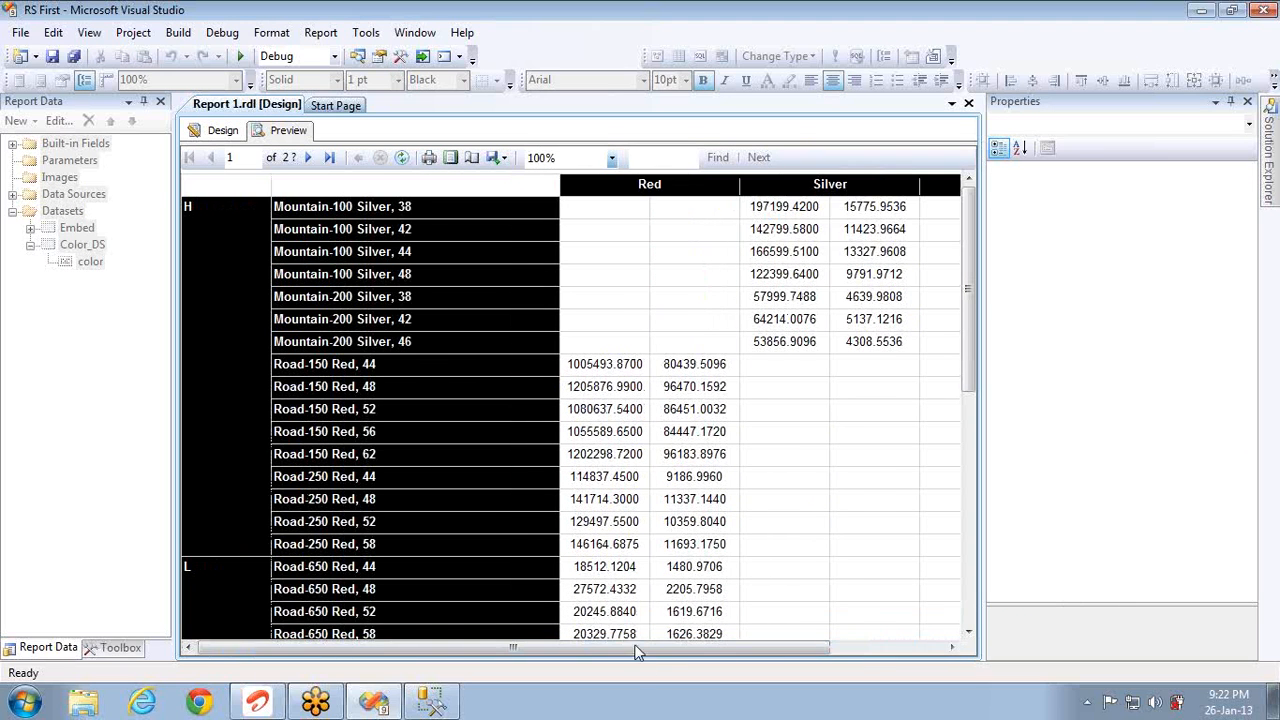
{"action": "left_click", "coordinate": [224, 131]}
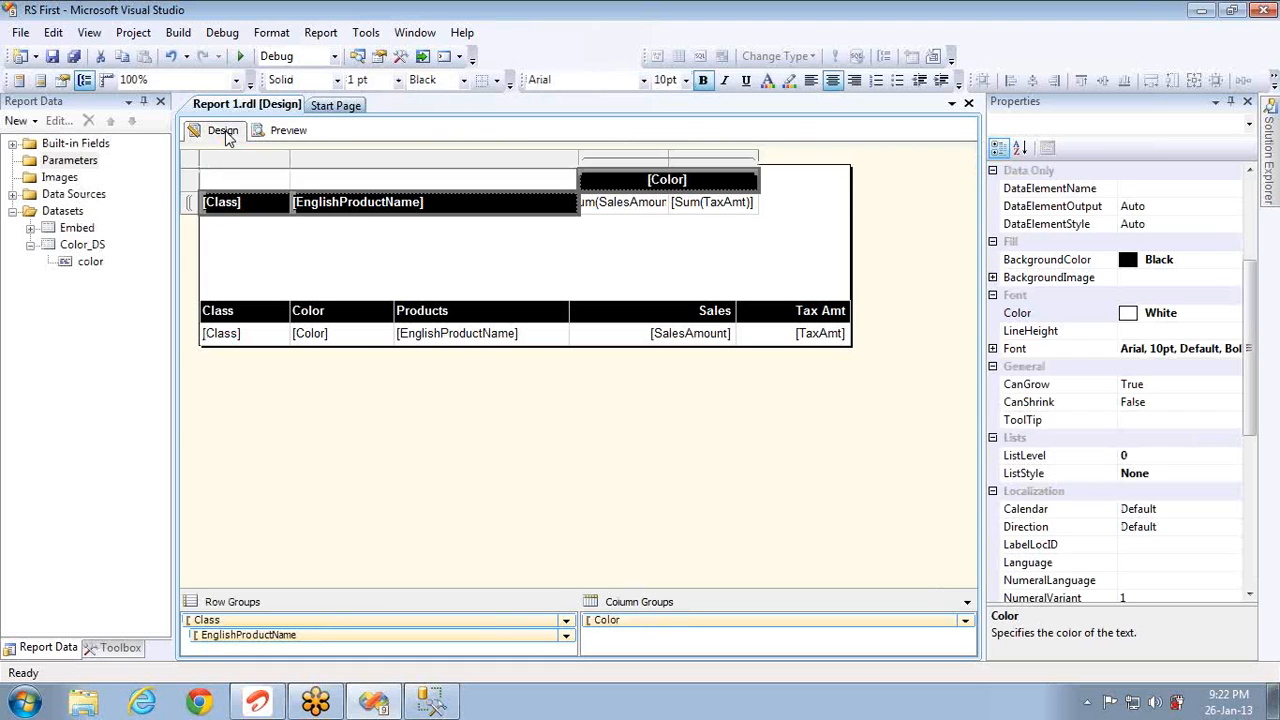
Step: Edit the Embed dataset query to select only the top 3000 rows and confirm
{"action": "double_click", "coordinate": [76, 229]}
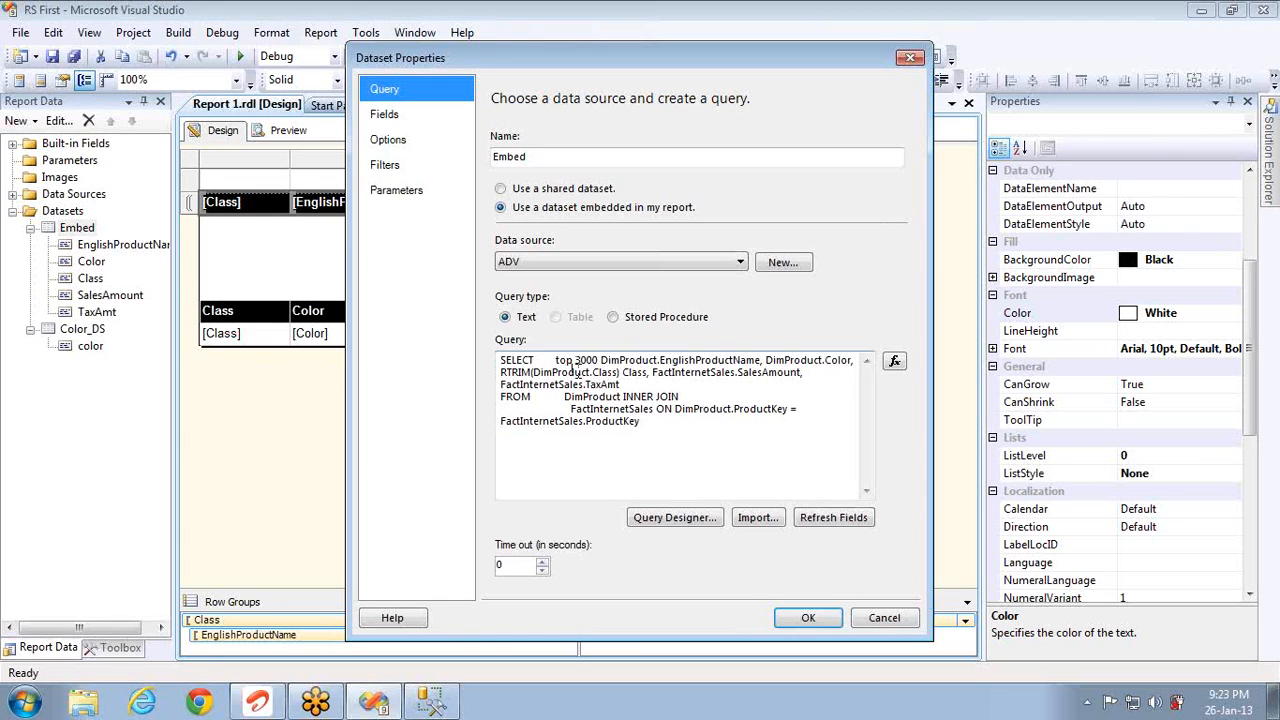
{"action": "left_click_drag", "start_coordinate": [598, 360], "coordinate": [556, 361]}
{"action": "key", "text": "Delete"}
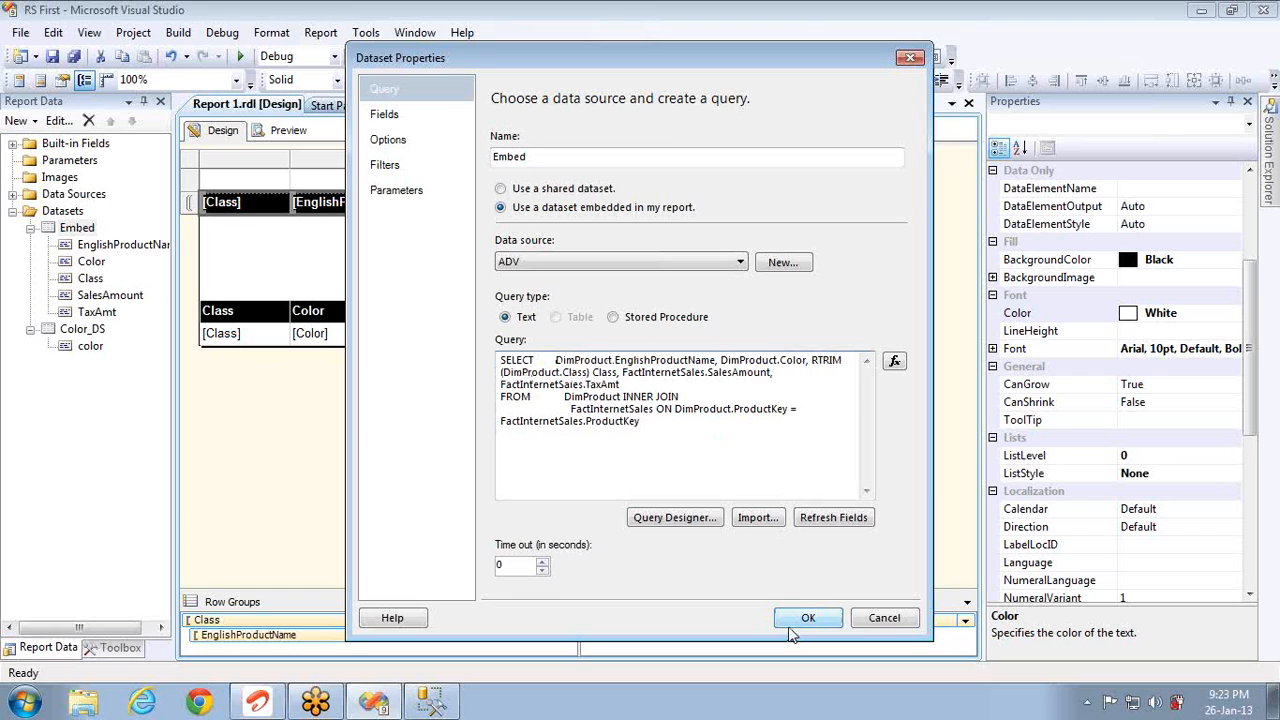
{"action": "type", "text": "top "}
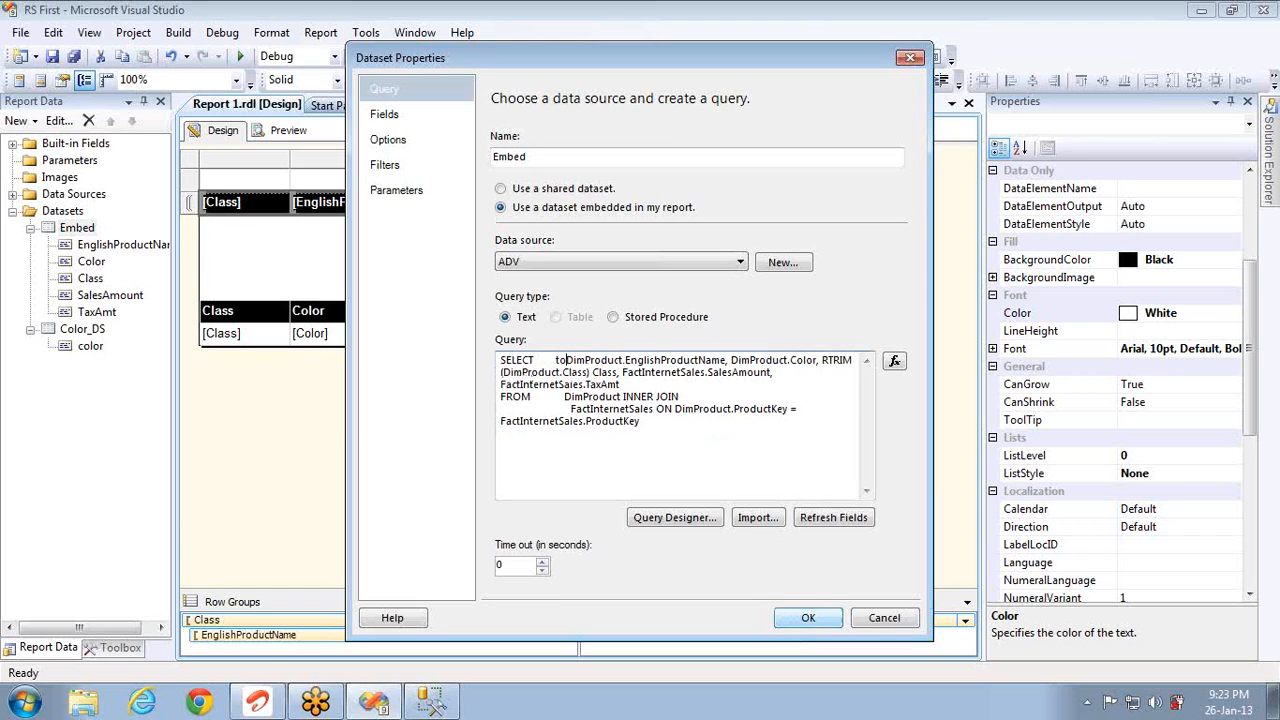
{"action": "type", "text": "3000"}
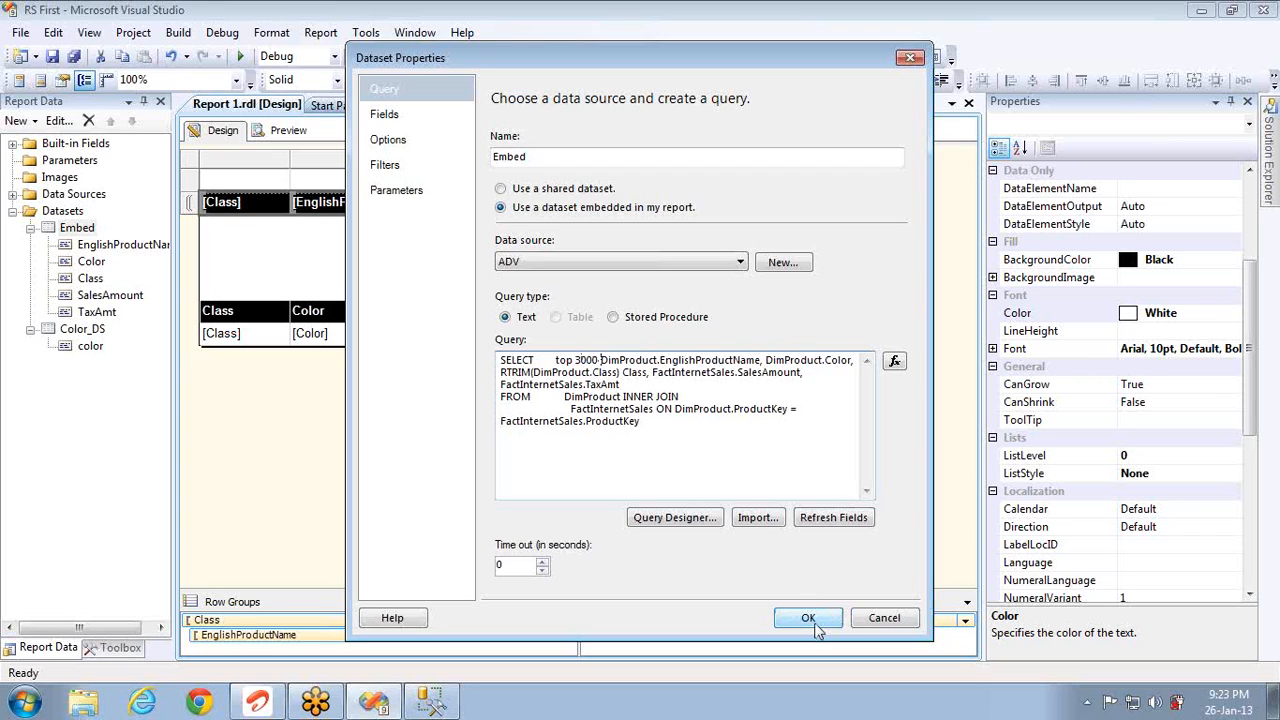
{"action": "left_click", "coordinate": [810, 619]}
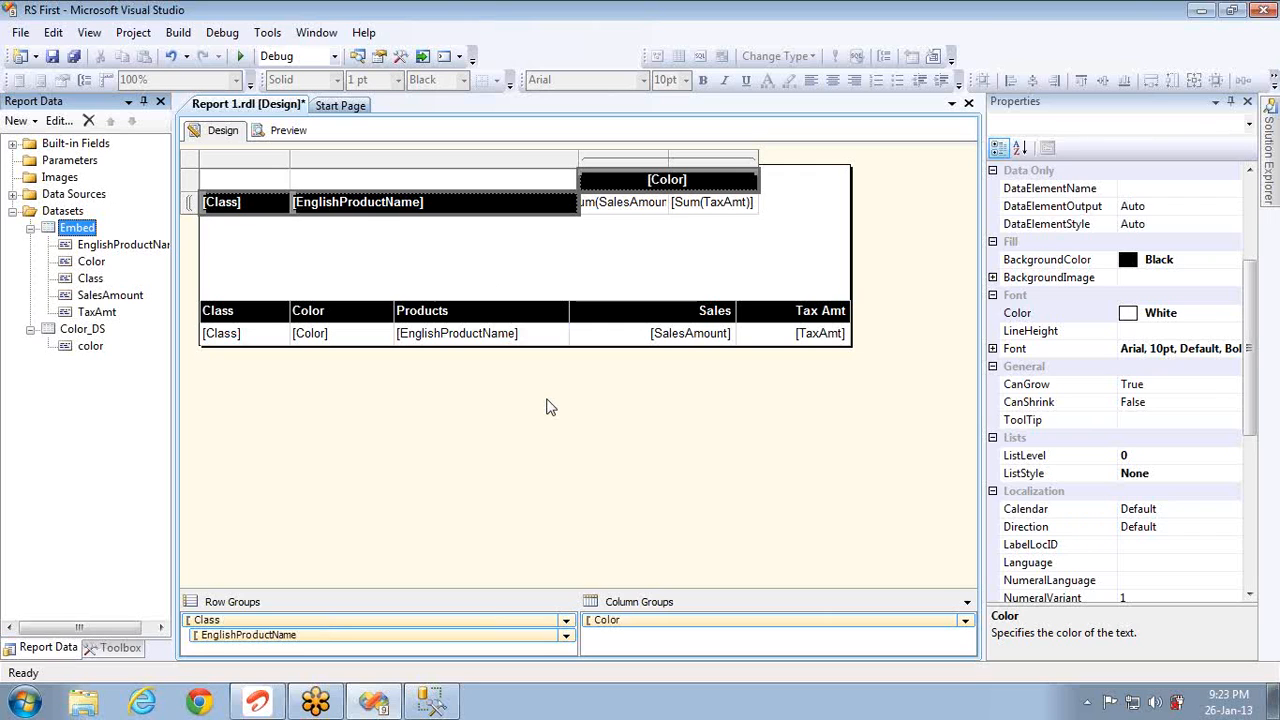
Step: Widen the matrix's Sum(SalesAmount) and Sum(TaxAmt) columns, then bring SQL Server Management Studio forward
{"action": "left_click_drag", "start_coordinate": [670, 157], "coordinate": [711, 158]}
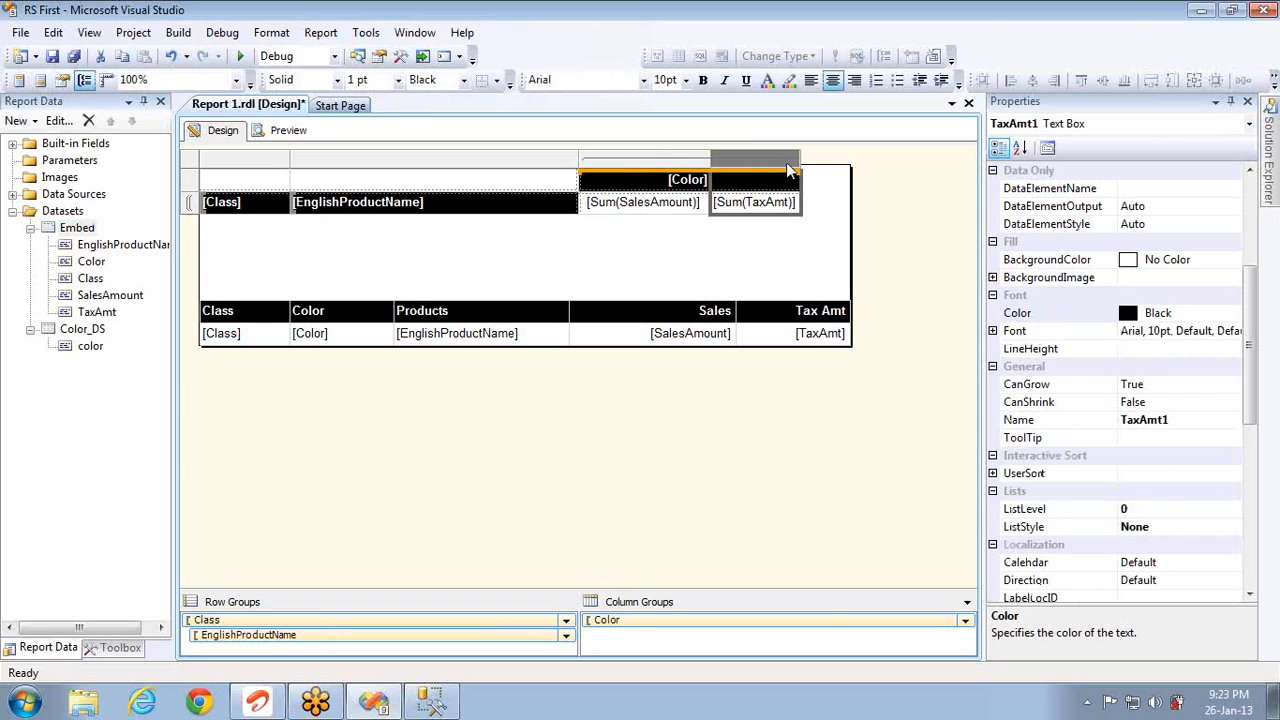
{"action": "left_click_drag", "start_coordinate": [798, 159], "coordinate": [850, 160]}
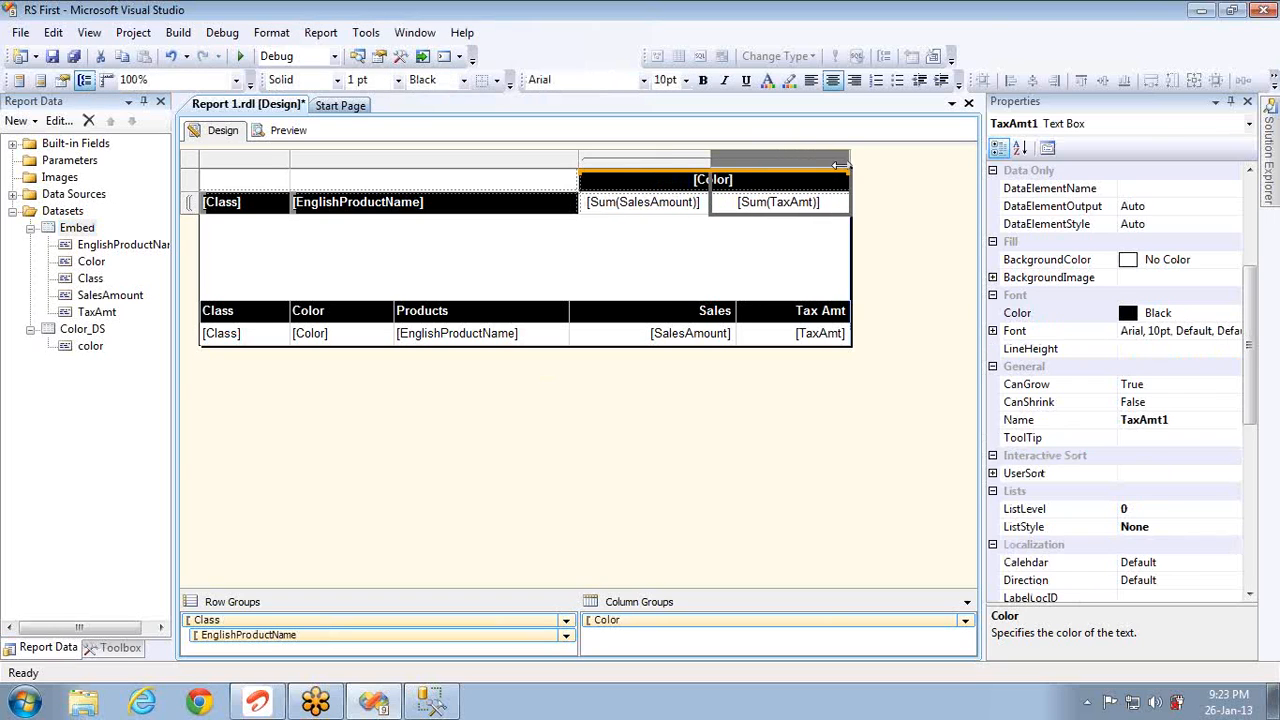
{"action": "left_click", "coordinate": [432, 702]}
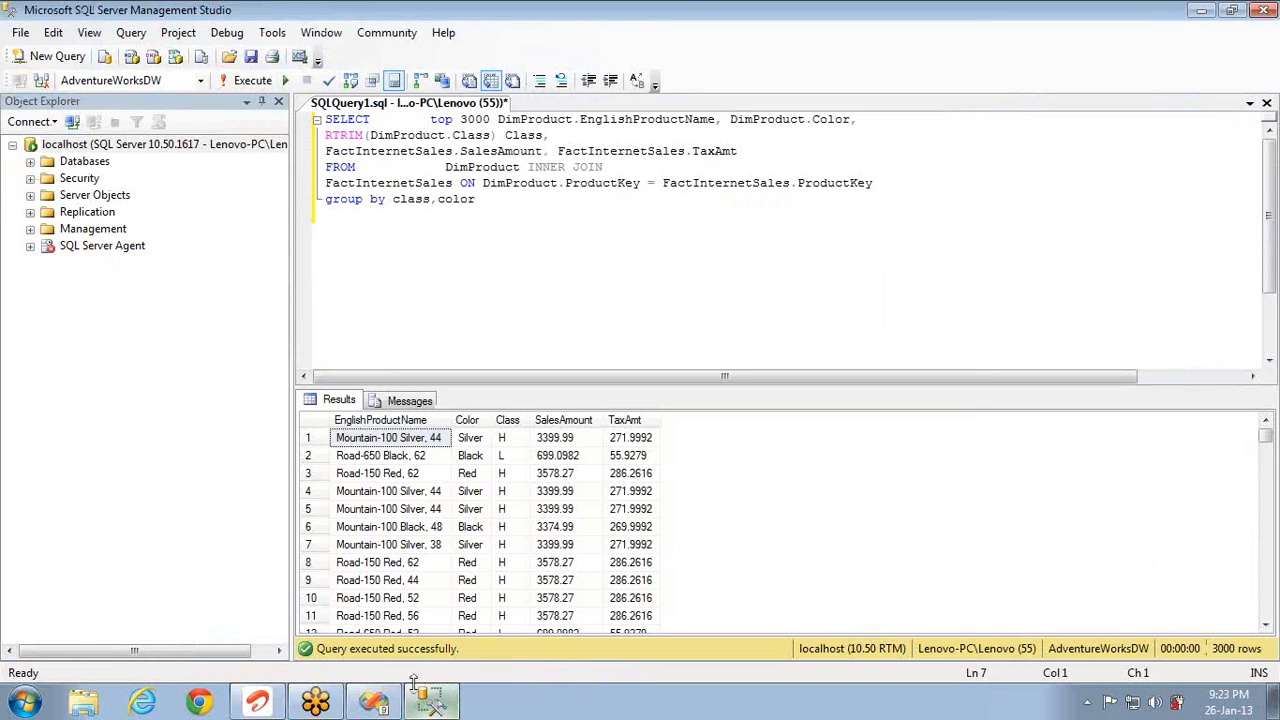
{"action": "left_click", "coordinate": [927, 179]}
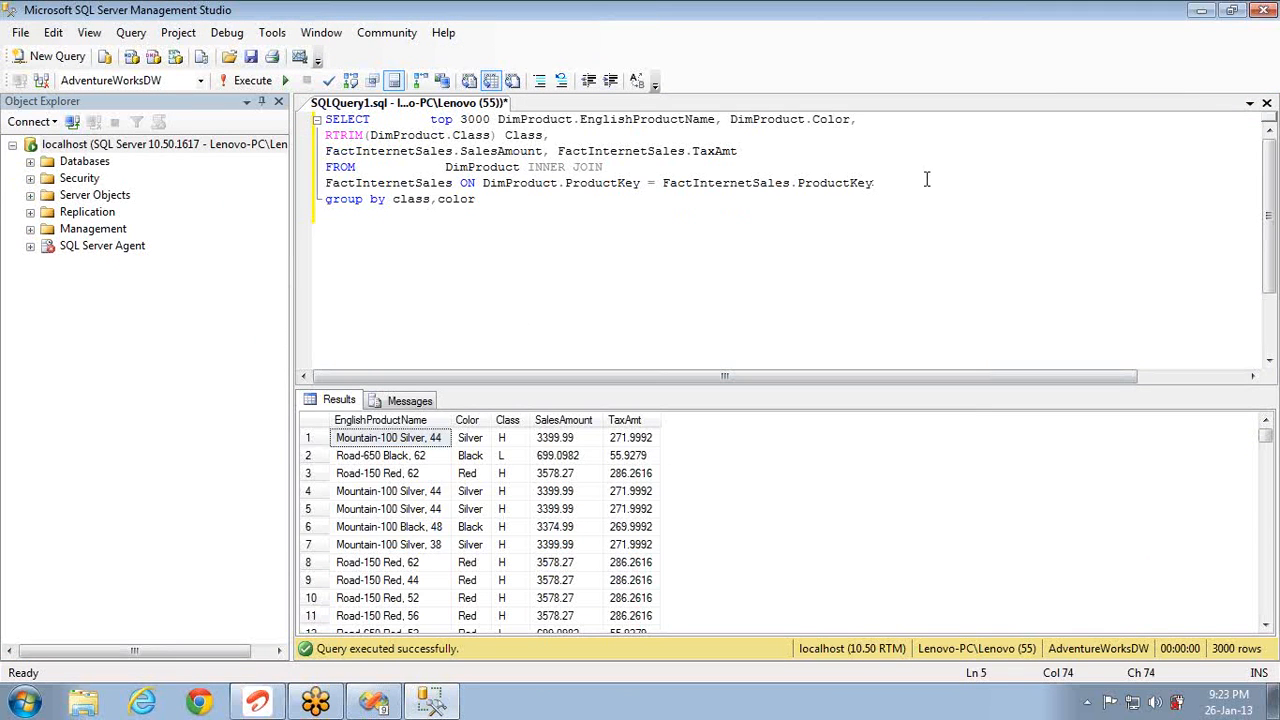
{"action": "key", "text": "ctrl+shift+Home"}
{"action": "key", "text": "F5"}
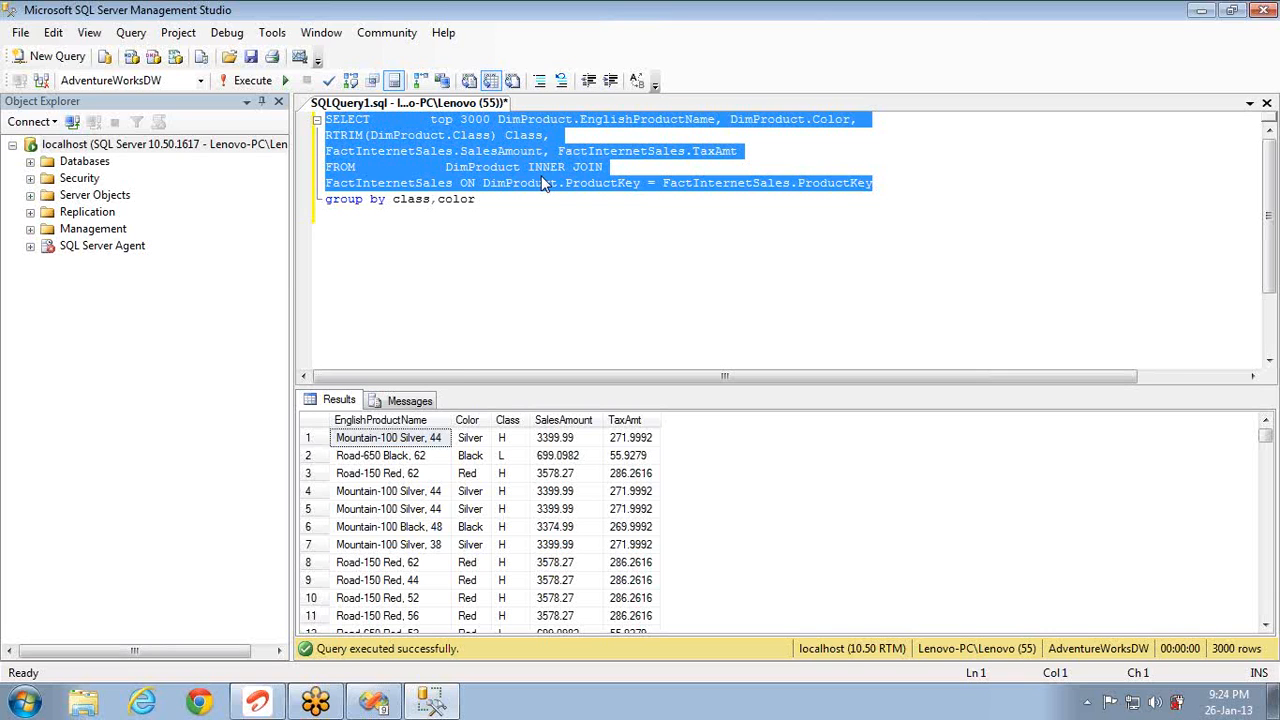
{"action": "key", "text": "alt+Tab"}
{"action": "double_click", "coordinate": [657, 331]}
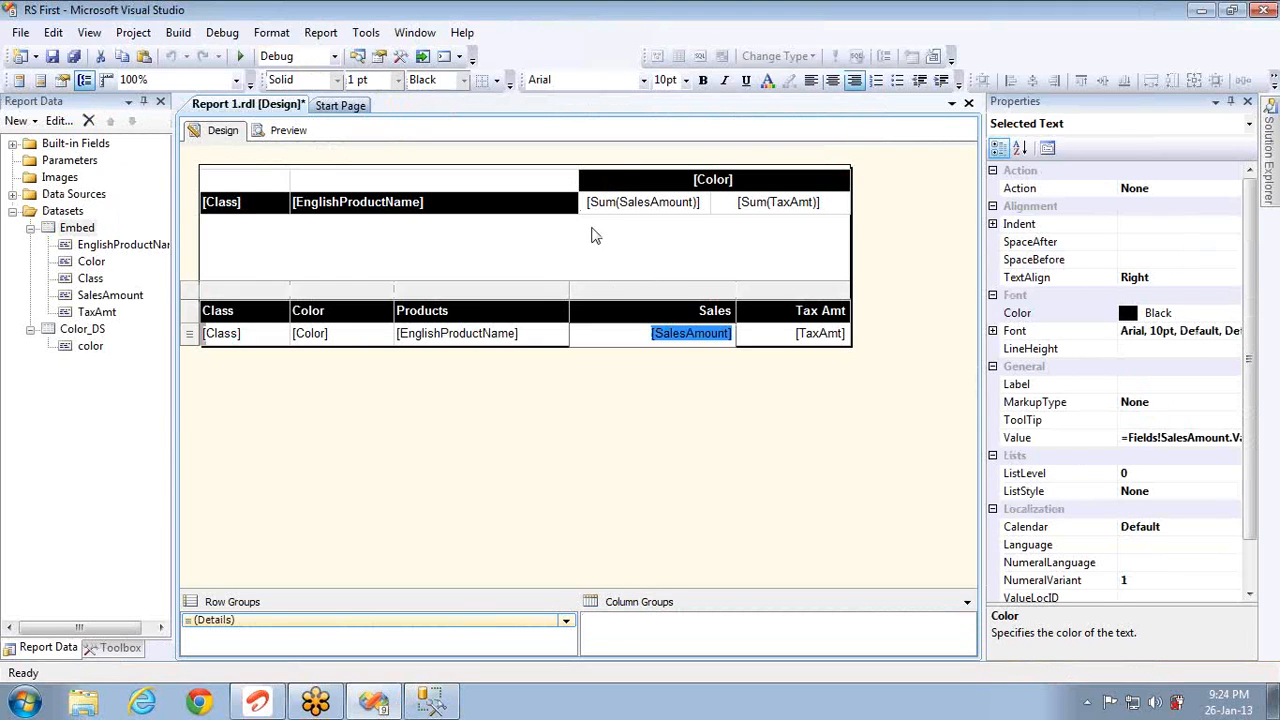
{"action": "left_click", "coordinate": [622, 210]}
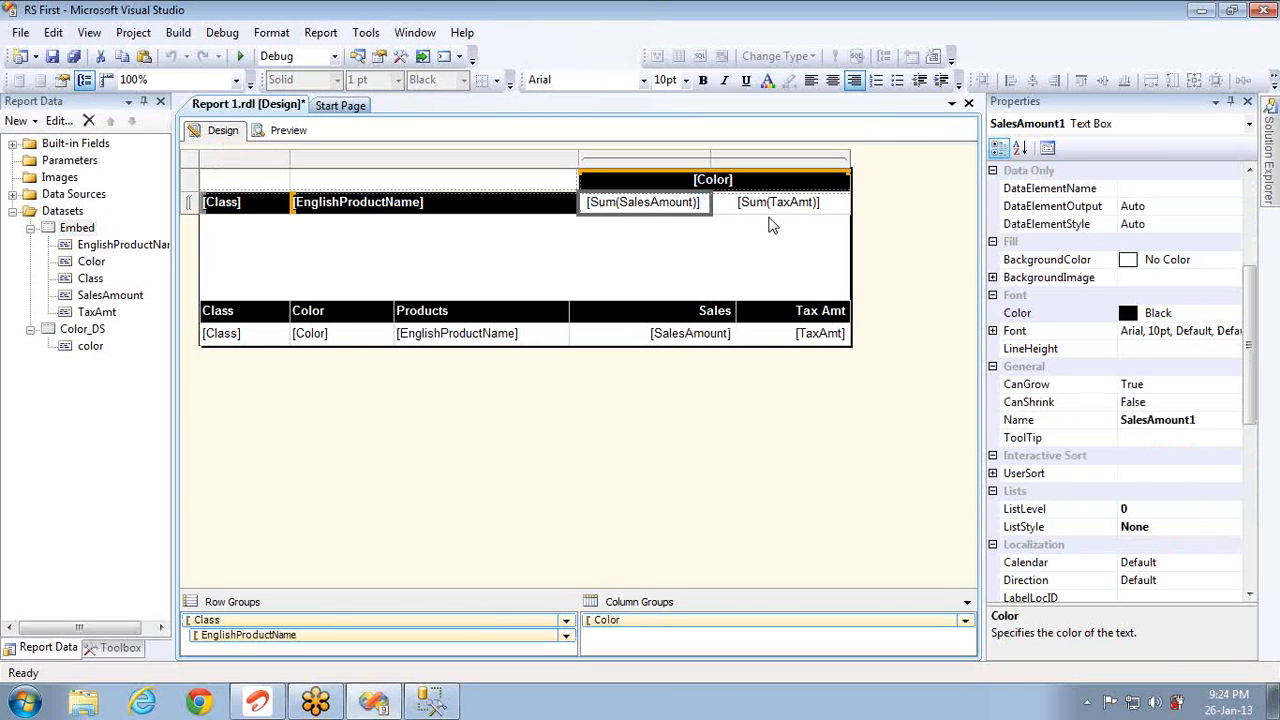
{"action": "left_click", "coordinate": [770, 205]}
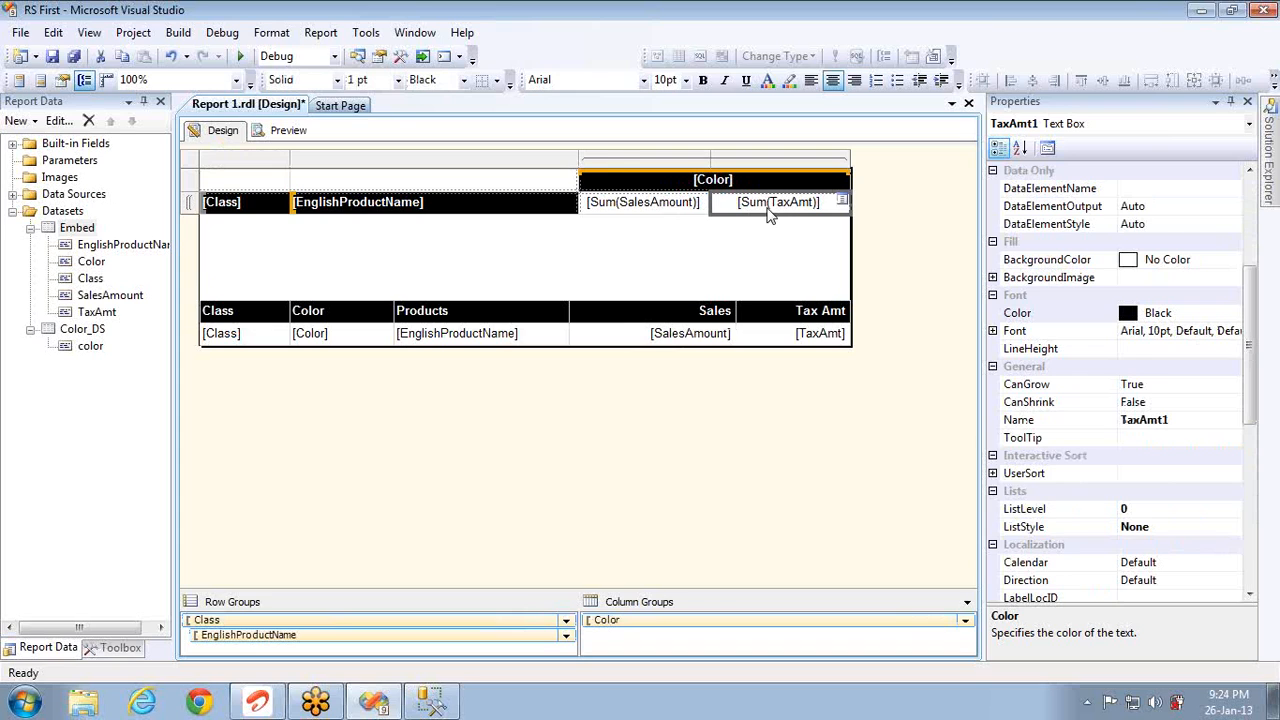
{"action": "key", "text": "alt+Tab"}
Step: Remove 'class,color' from the query's GROUP BY clause
{"action": "left_click", "coordinate": [474, 199]}
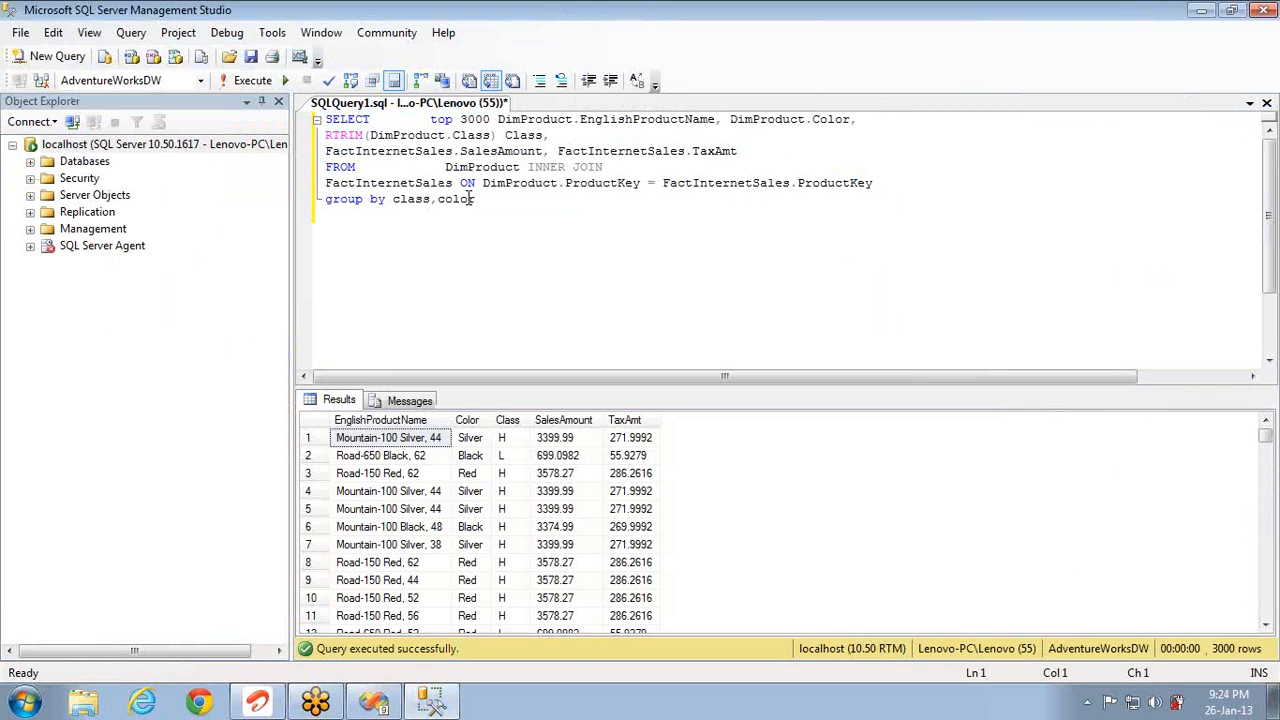
{"action": "key", "text": "ctrl+shift+Left"}
{"action": "key", "text": "ctrl+shift+Left"}
{"action": "key", "text": "ctrl+shift+Left"}
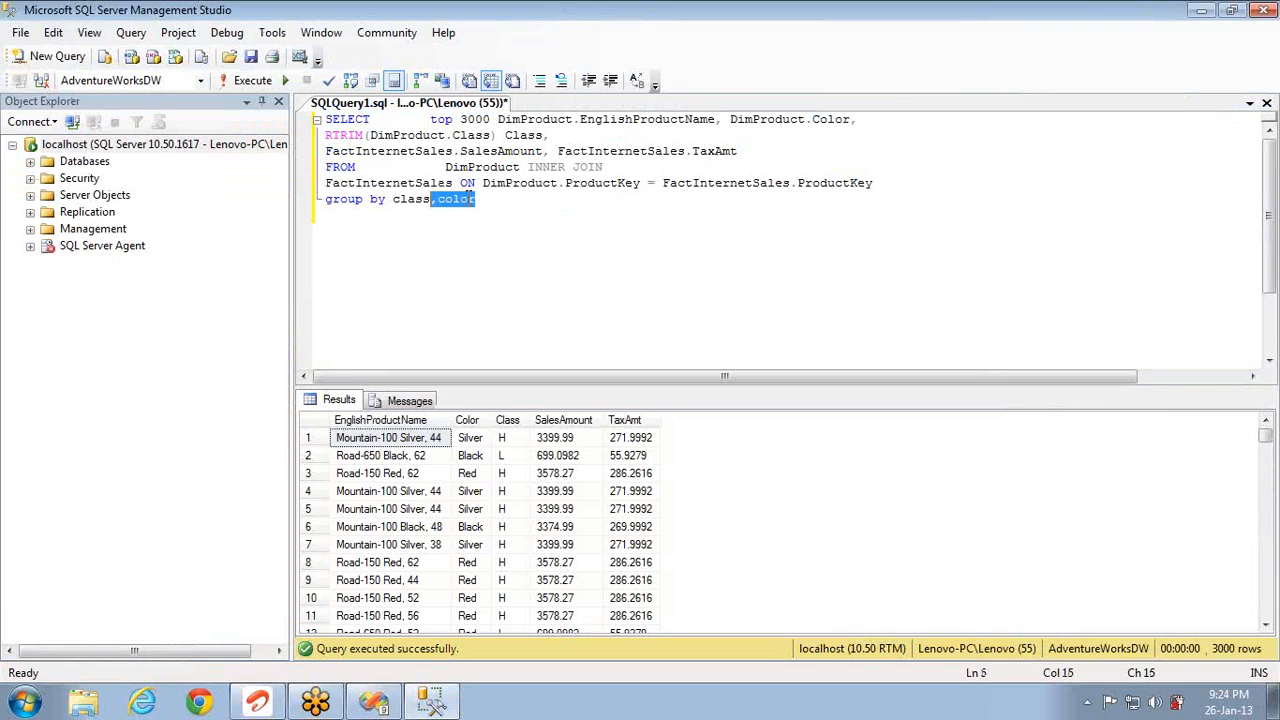
{"action": "key", "text": "BackSpace"}
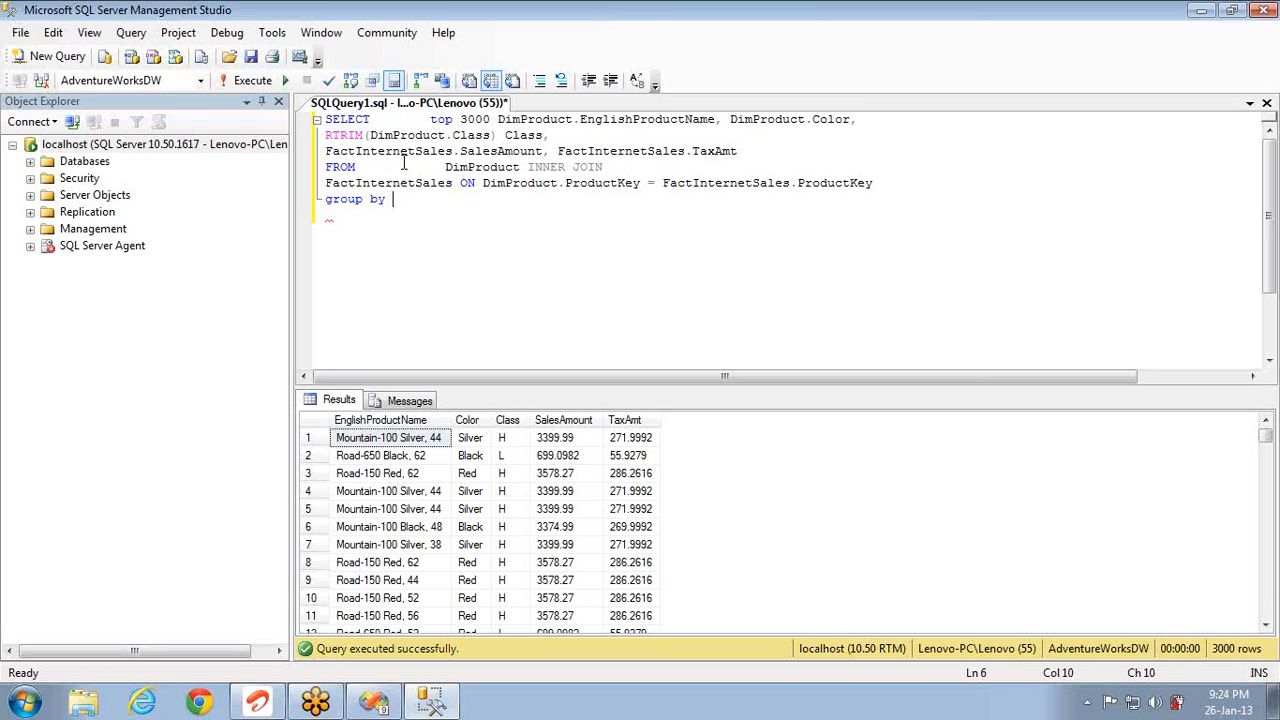
Step: Wrap the SalesAmount and TaxAmt columns in sum()
{"action": "left_click", "coordinate": [399, 152]}
{"action": "key", "text": "Home"}
{"action": "type", "text": "sum("}
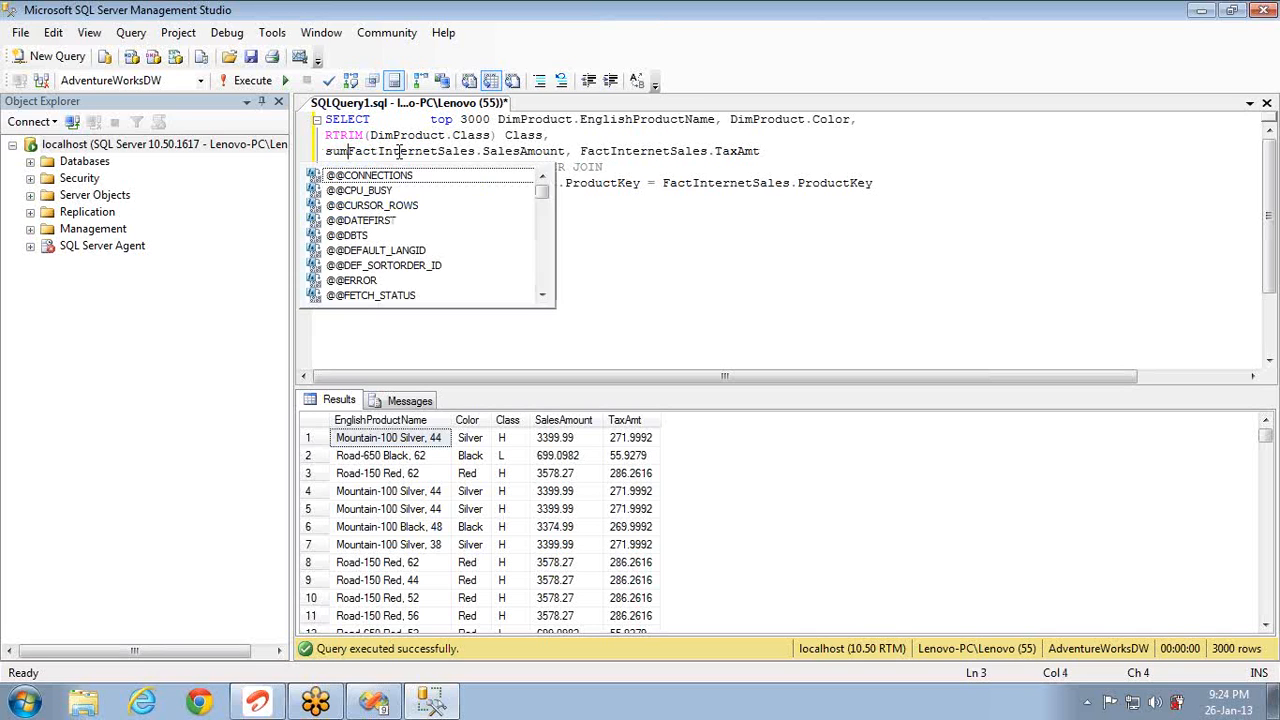
{"action": "left_click", "coordinate": [574, 151]}
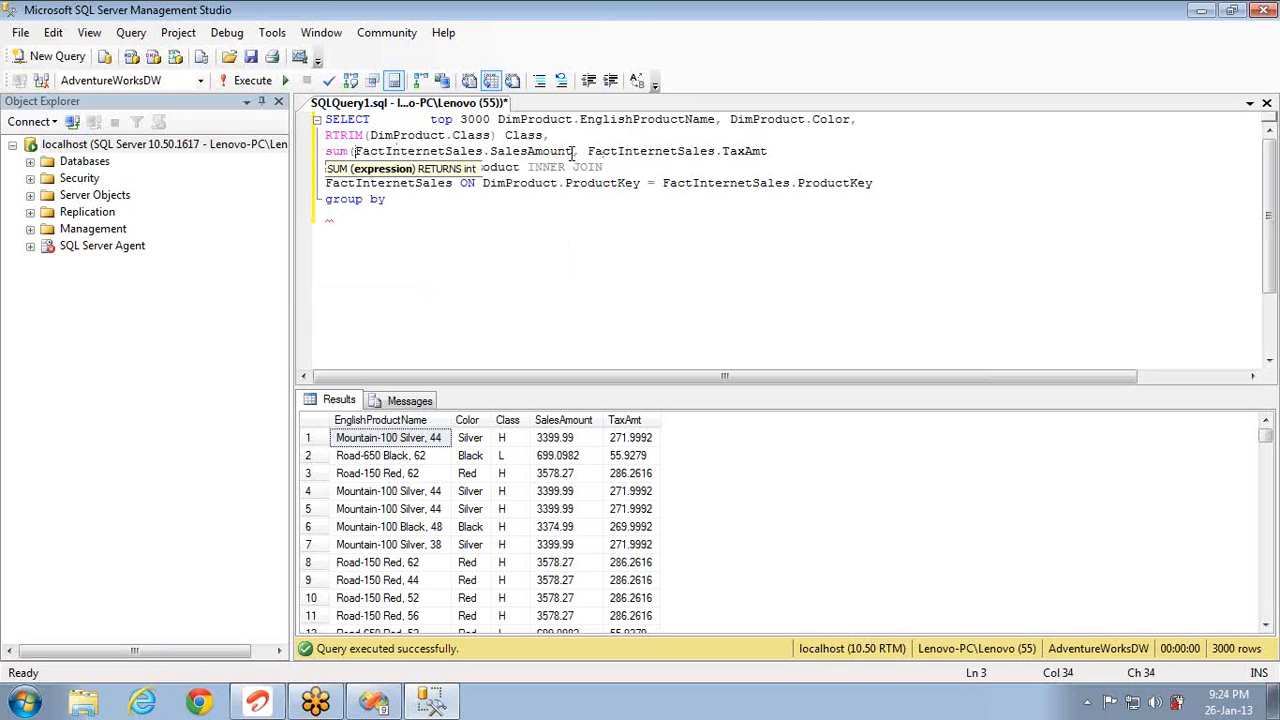
{"action": "type", "text": ")"}
{"action": "key", "text": "Right"}
{"action": "key", "text": "Right"}
{"action": "key", "text": "Right"}
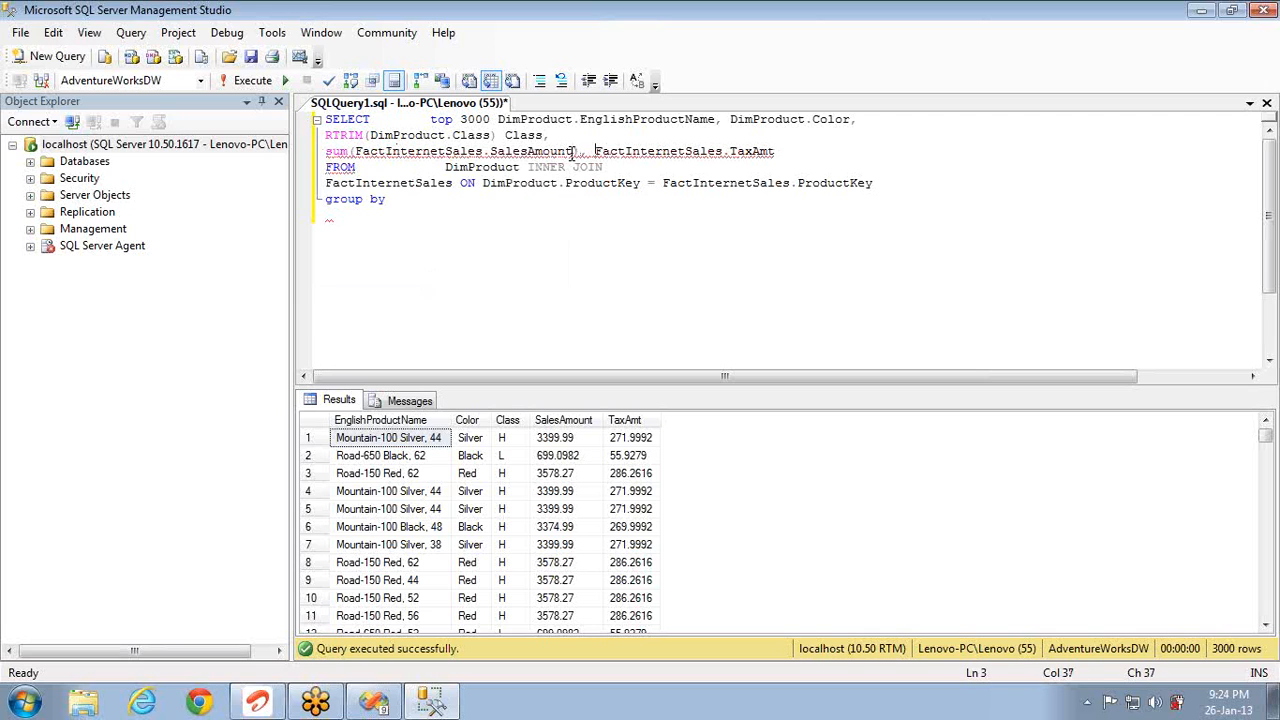
{"action": "type", "text": "sum("}
{"action": "key", "text": "End"}
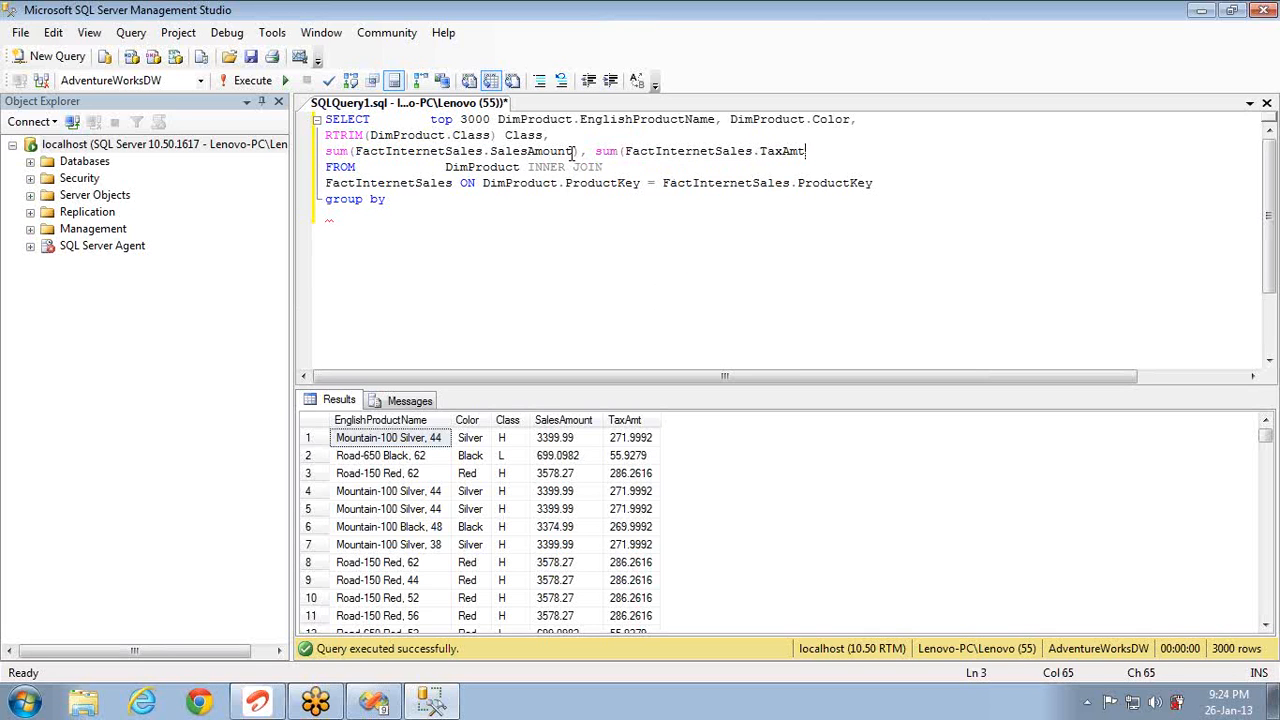
{"action": "type", "text": ")"}
Step: Copy the EnglishProductName, Color and RTRIM Class columns for the GROUP BY clause
{"action": "left_click", "coordinate": [559, 136]}
{"action": "left_click", "coordinate": [500, 119], "text": "shift"}
{"action": "key", "text": "ctrl+c"}
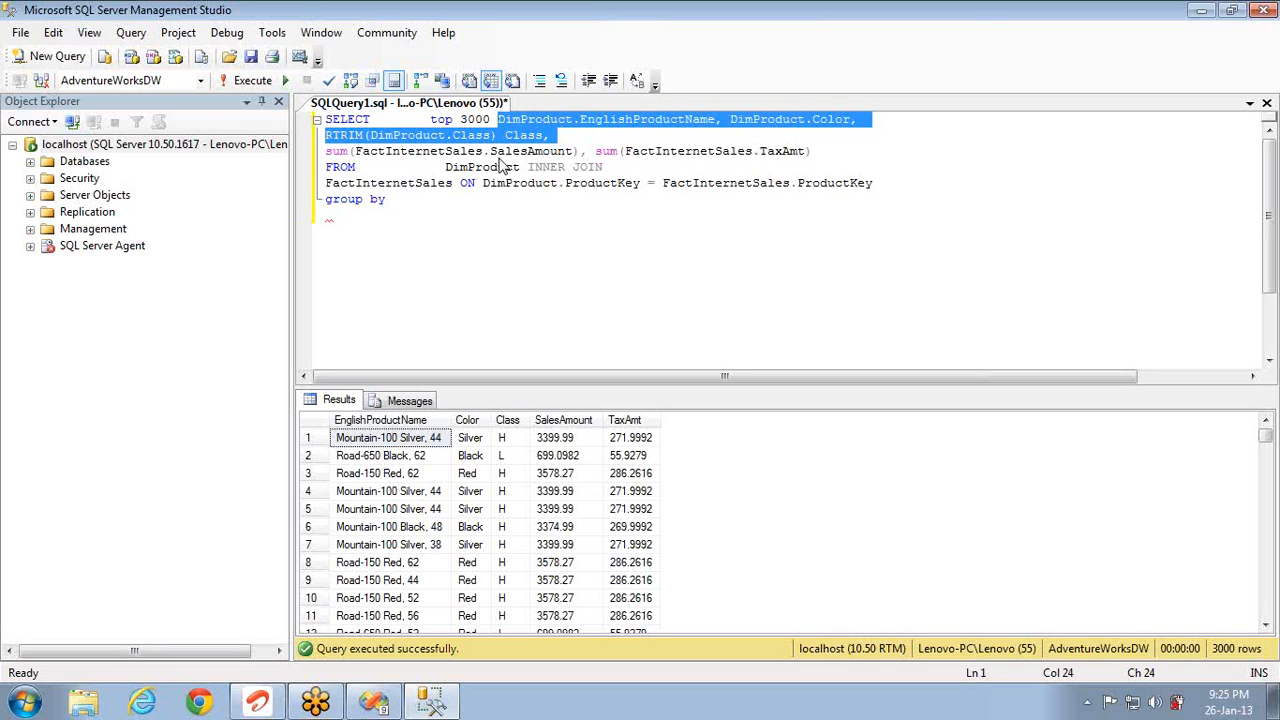
{"action": "left_click", "coordinate": [433, 206]}
Step: Paste the product, colour and class columns after GROUP BY, run, drop the trailing comma, and save
{"action": "key", "text": "ctrl+v"}
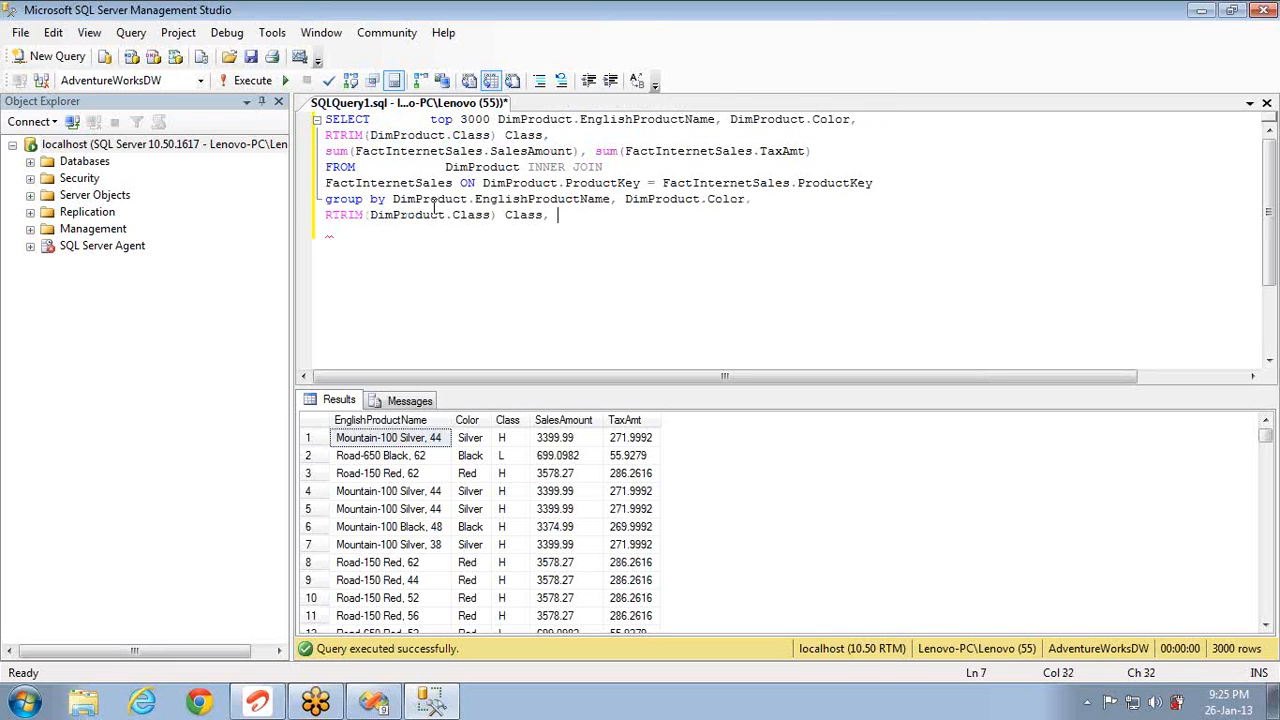
{"action": "key", "text": "F5"}
{"action": "key", "text": "BackSpace"}
{"action": "key", "text": "BackSpace"}
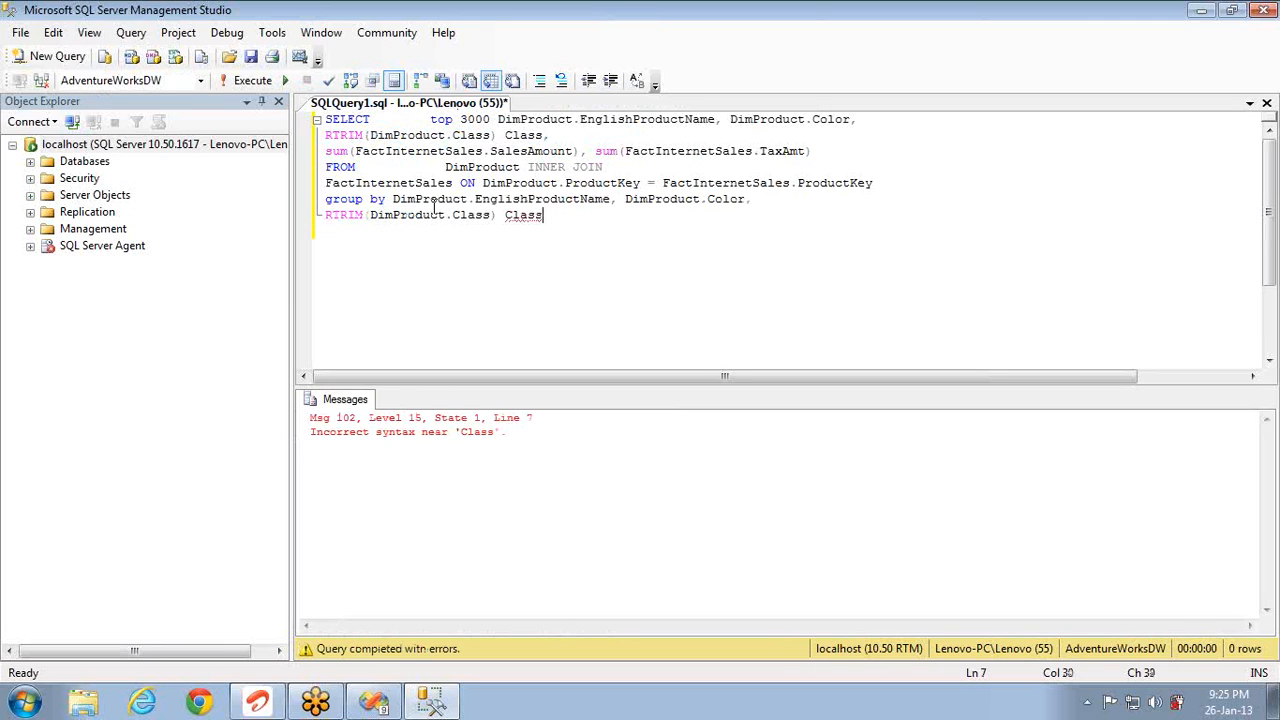
{"action": "key", "text": "ctrl+s"}
Step: Remove RTRIM(DimProduct.Class) from GROUP BY and rerun, returning 130 rows
{"action": "left_click", "coordinate": [497, 218]}
{"action": "key", "text": "shift+Home"}
{"action": "key", "text": "BackSpace"}
{"action": "key", "text": "Delete"}
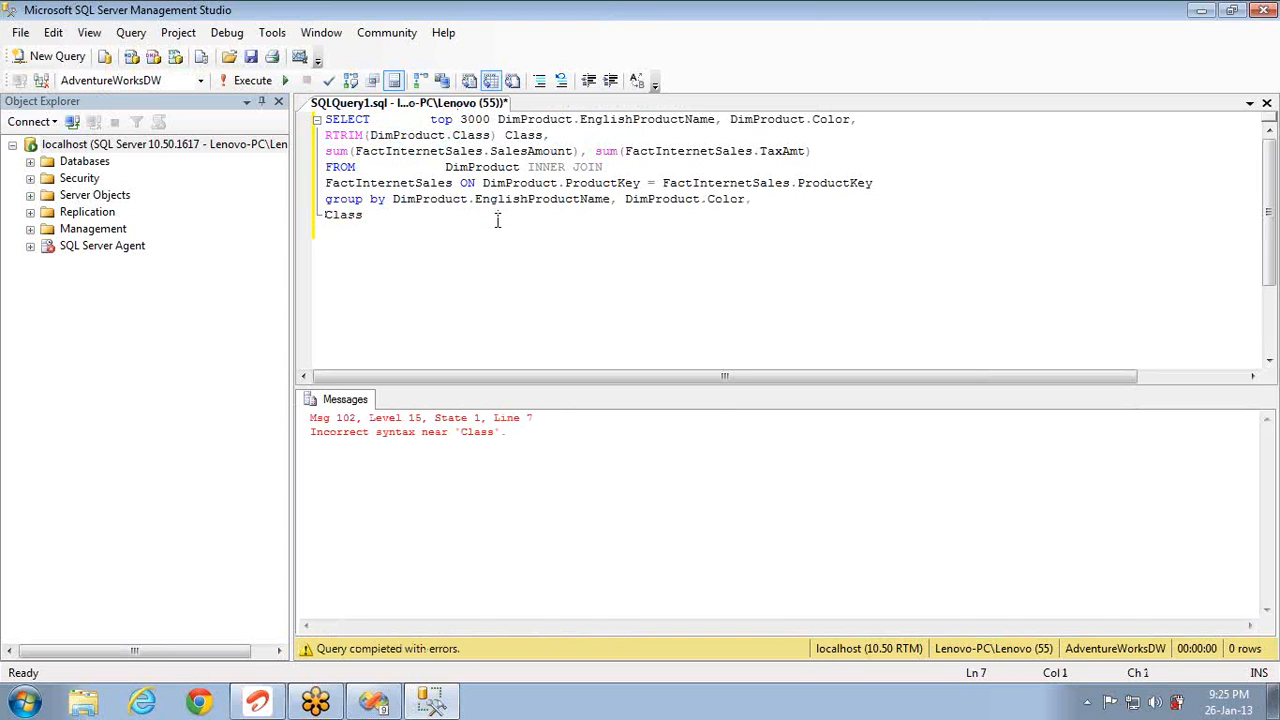
{"action": "key", "text": "F5"}
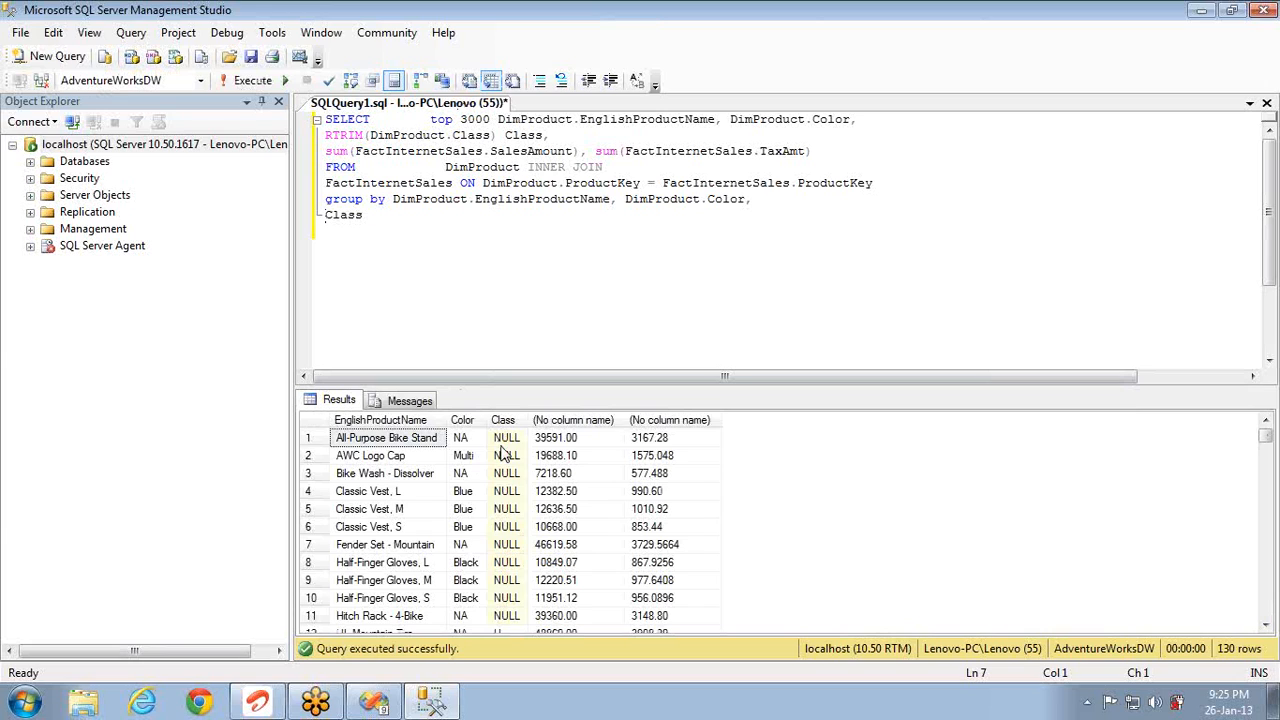
Step: Strip the product name and colour columns from SELECT and GROUP BY and run grouped by Class only
{"action": "left_click", "coordinate": [497, 119]}
{"action": "left_click", "coordinate": [497, 135], "text": "shift"}
{"action": "key", "text": "Delete"}
{"action": "key", "text": "Delete"}
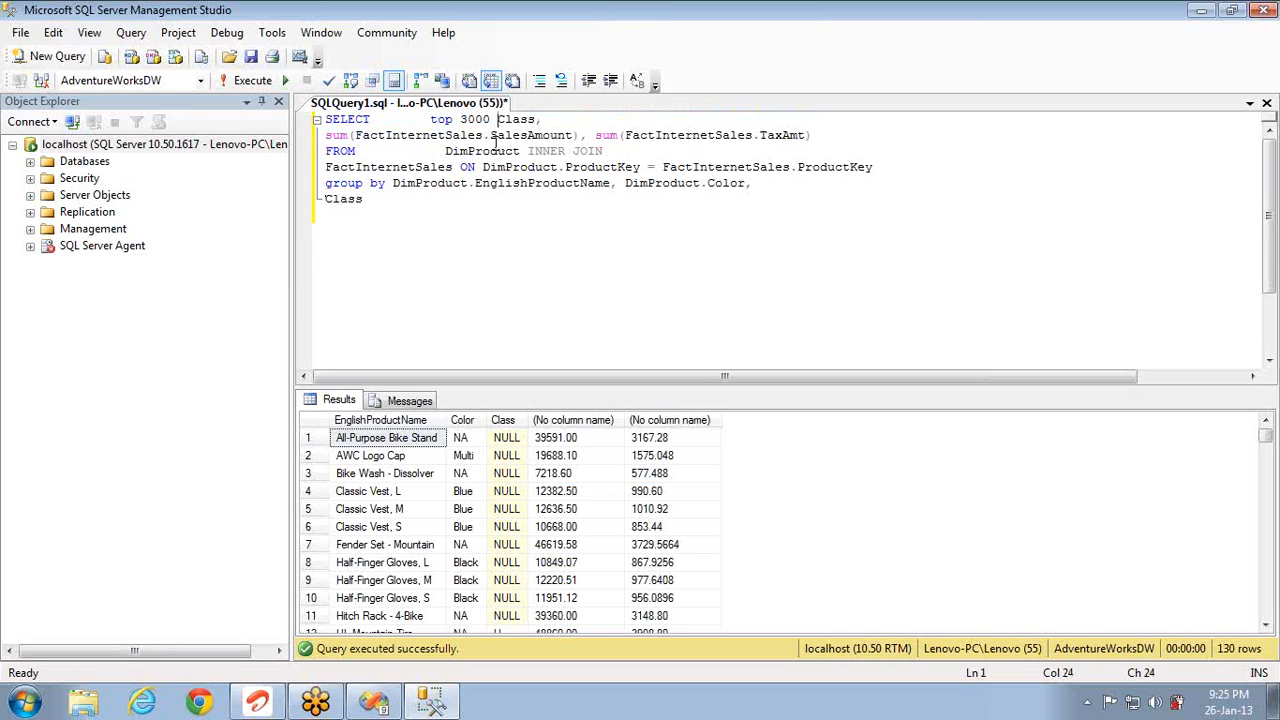
{"action": "left_click", "coordinate": [390, 183]}
{"action": "key", "text": "shift+End"}
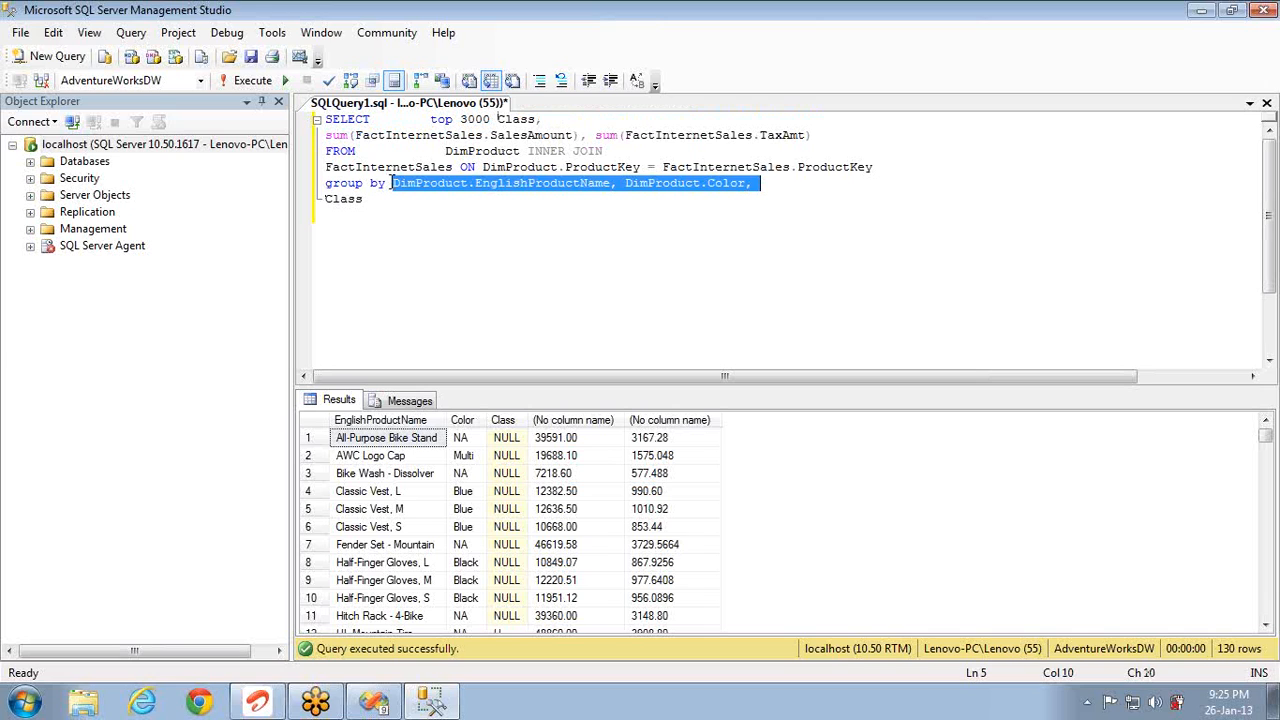
{"action": "key", "text": "Delete"}
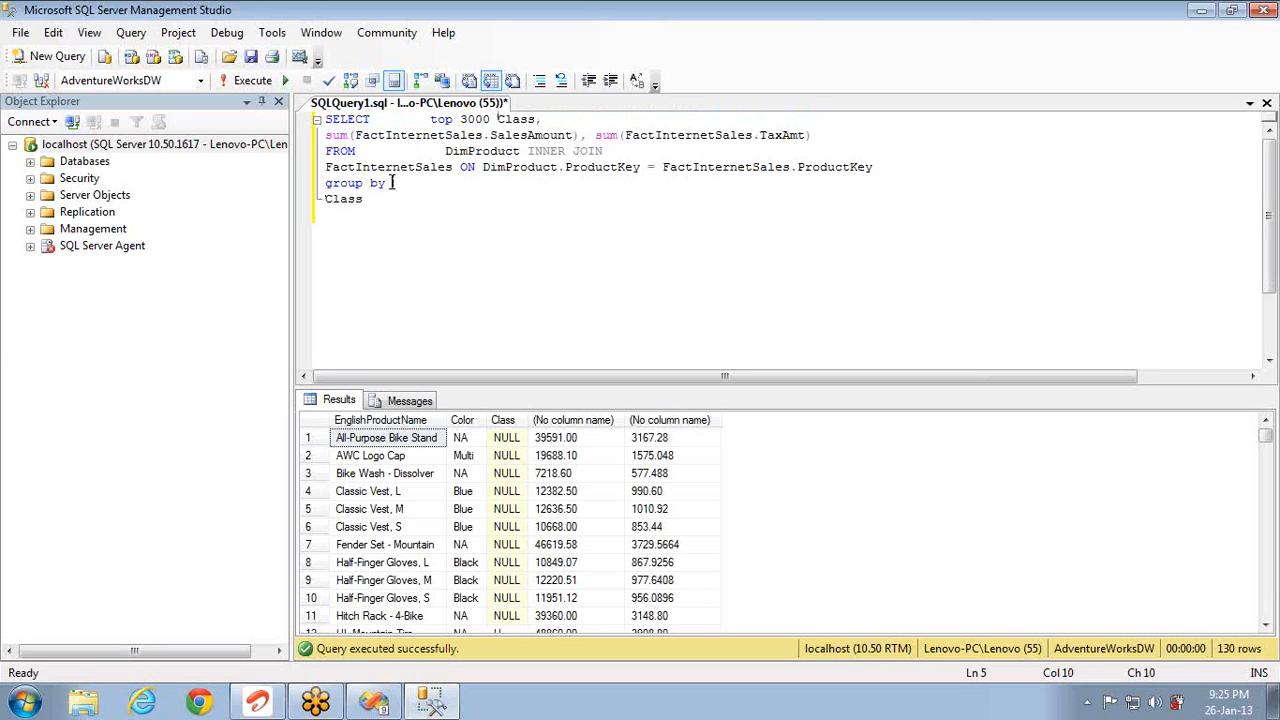
{"action": "key", "text": "F5"}
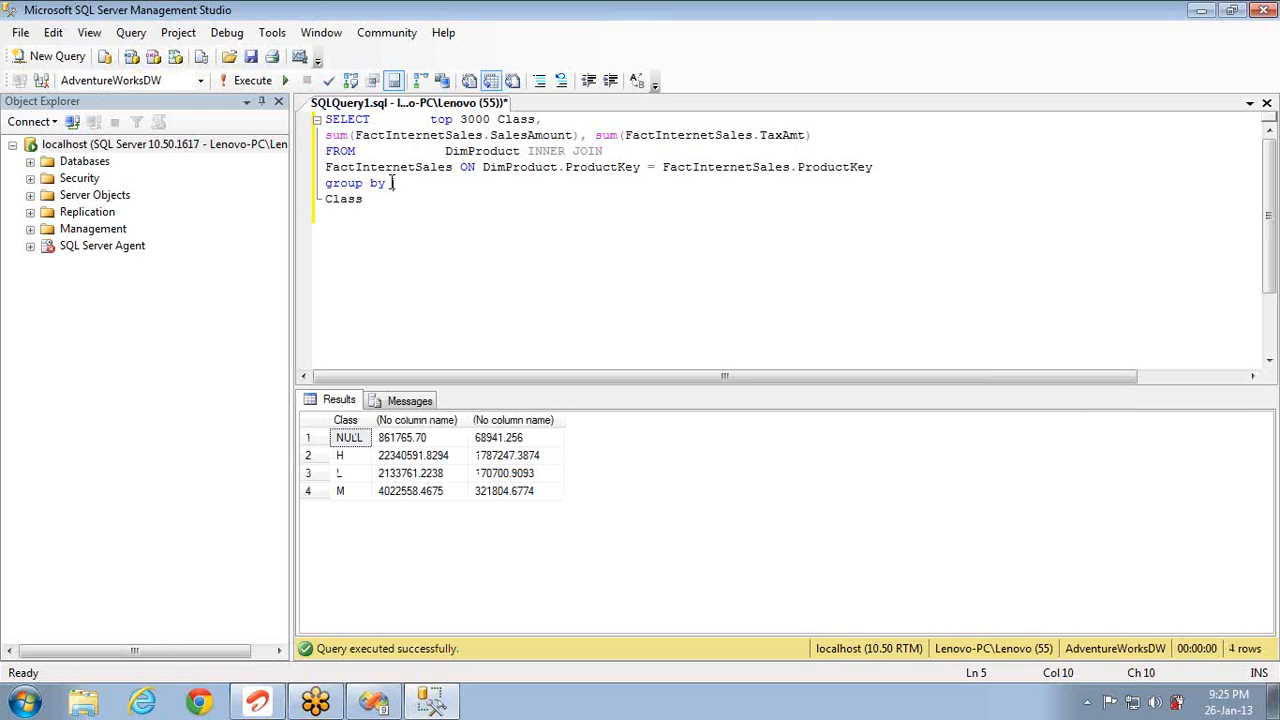
Step: Add color to the SELECT list and GROUP BY and rerun, returning 24 rows
{"action": "left_click", "coordinate": [548, 119]}
{"action": "type", "text": "color"}
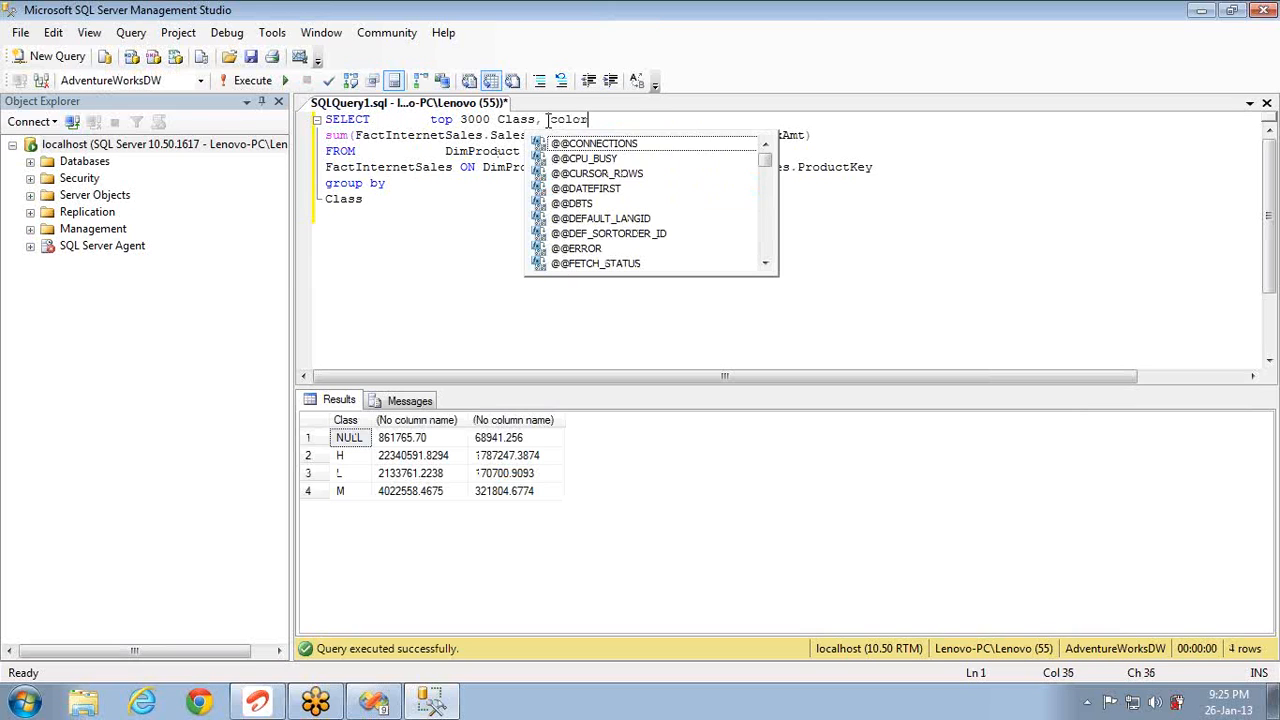
{"action": "left_click", "coordinate": [396, 199]}
{"action": "type", "text": ",color"}
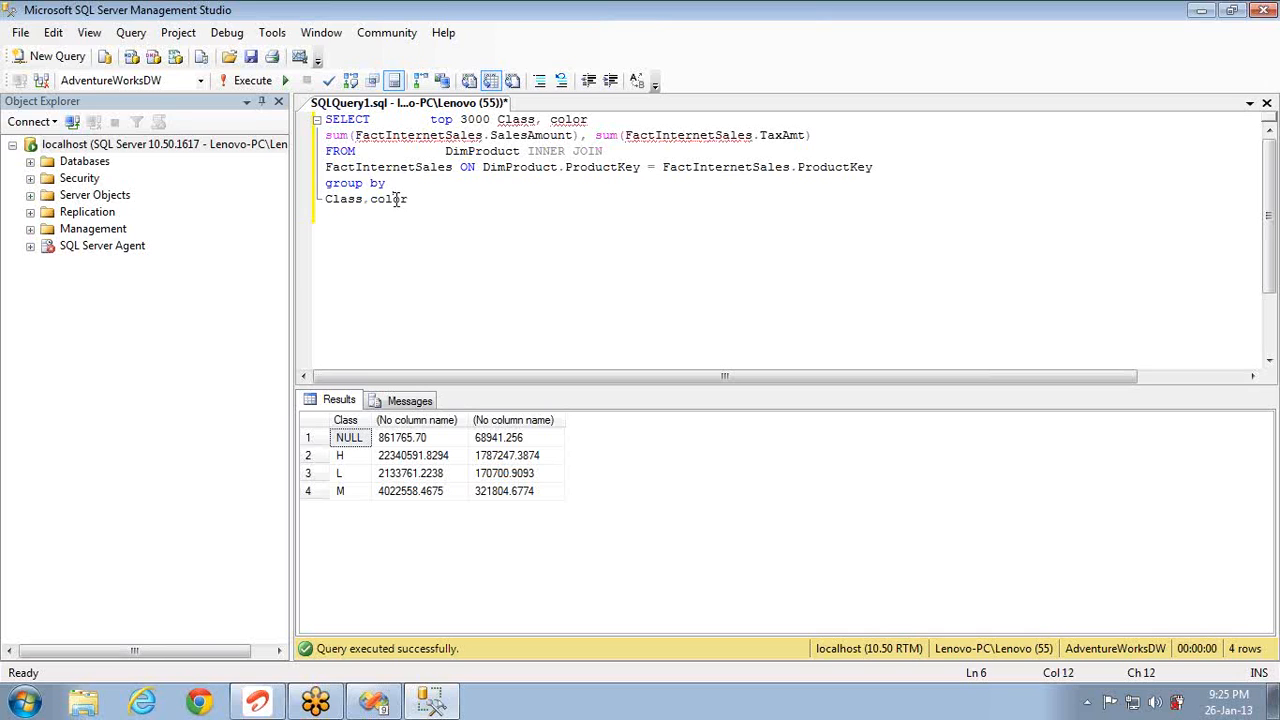
{"action": "left_click", "coordinate": [608, 118]}
{"action": "type", "text": ","}
{"action": "key", "text": "ctrl+End"}
{"action": "key", "text": "F5"}
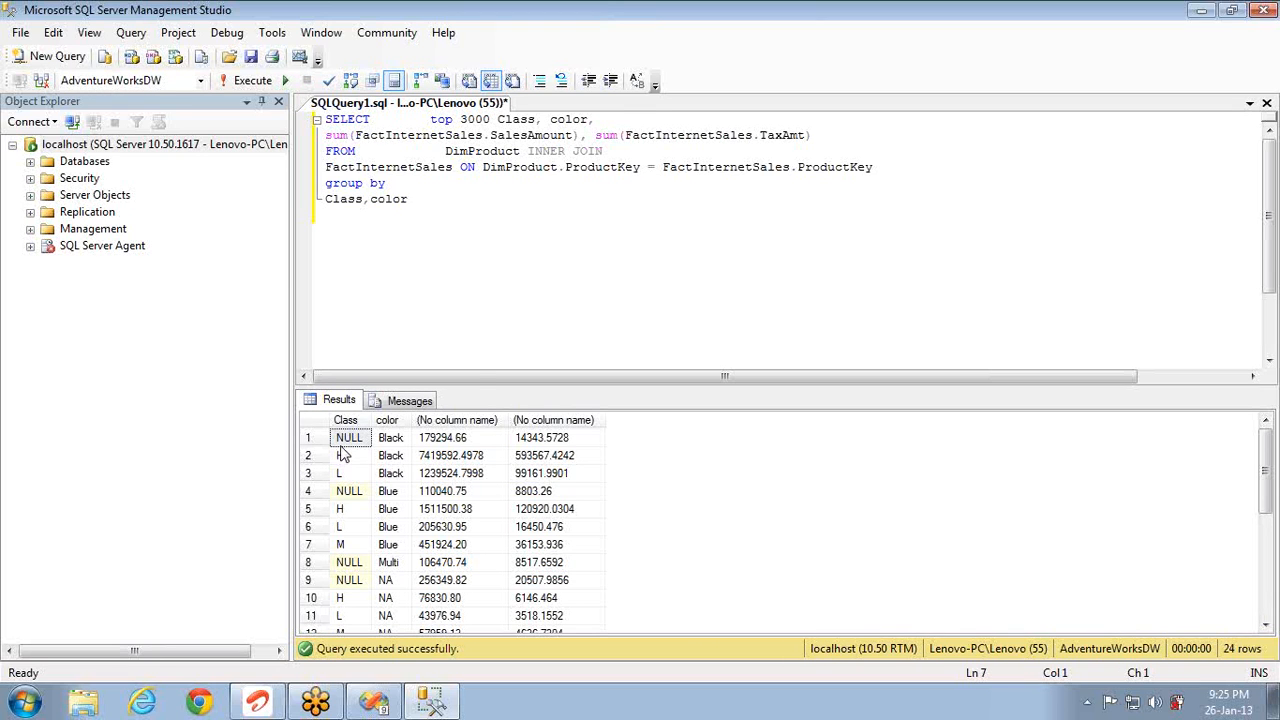
Step: Review the Class and color totals in the results grid, then return to Visual Studio
{"action": "left_click", "coordinate": [400, 442]}
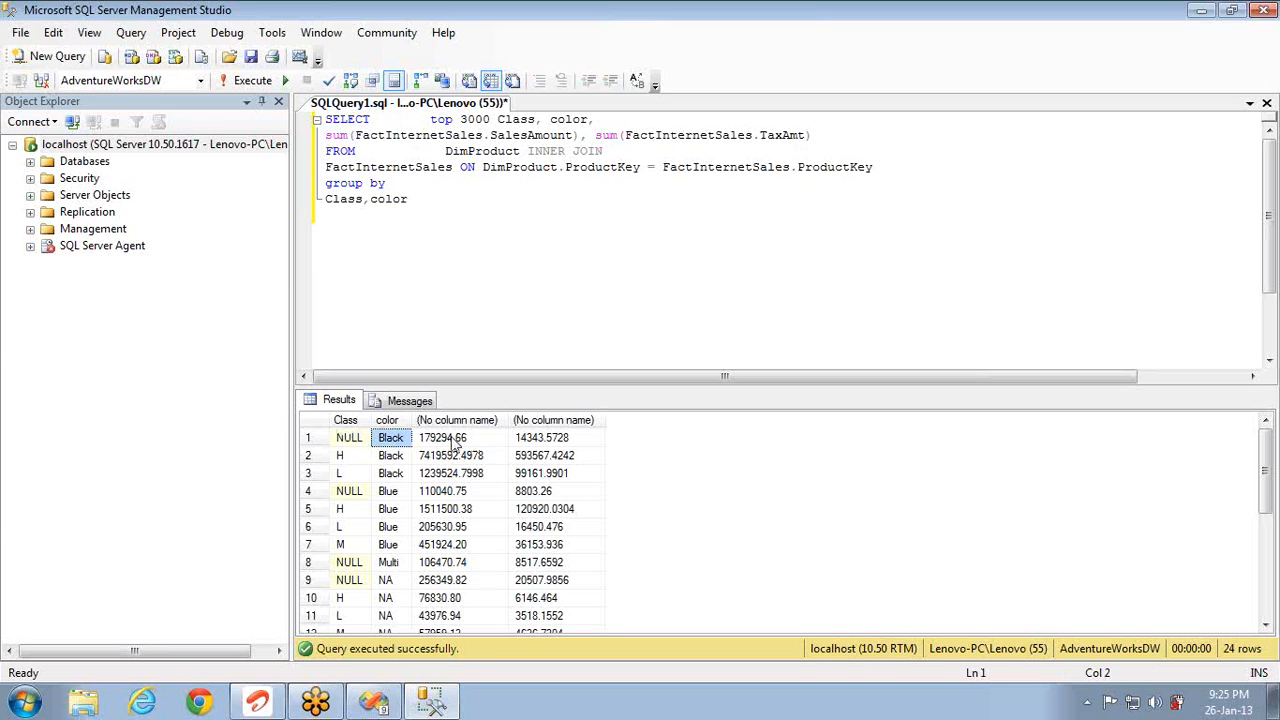
{"action": "left_click", "coordinate": [342, 458]}
{"action": "left_click", "coordinate": [352, 490]}
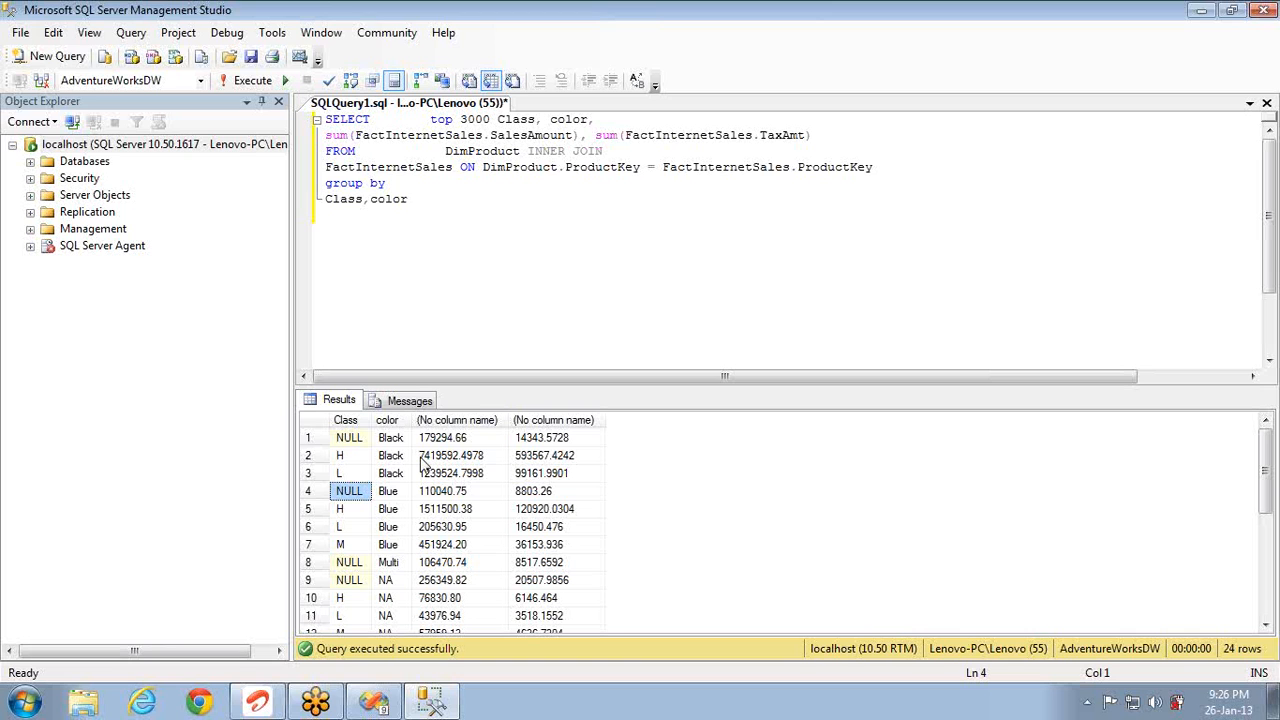
{"action": "key", "text": "alt+Tab"}
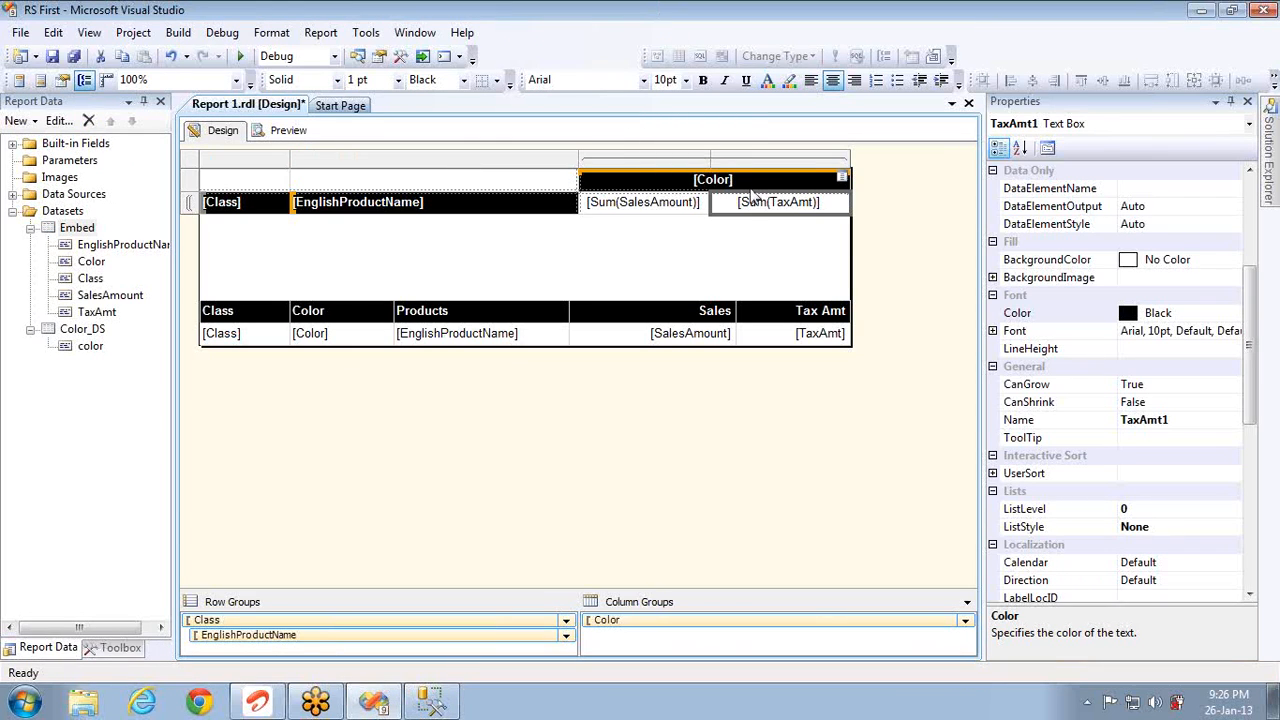
Step: Inspect the matrix's [Color] header, then show the report items Toolbox beside the design
{"action": "left_click", "coordinate": [751, 189]}
{"action": "left_click", "coordinate": [752, 183]}
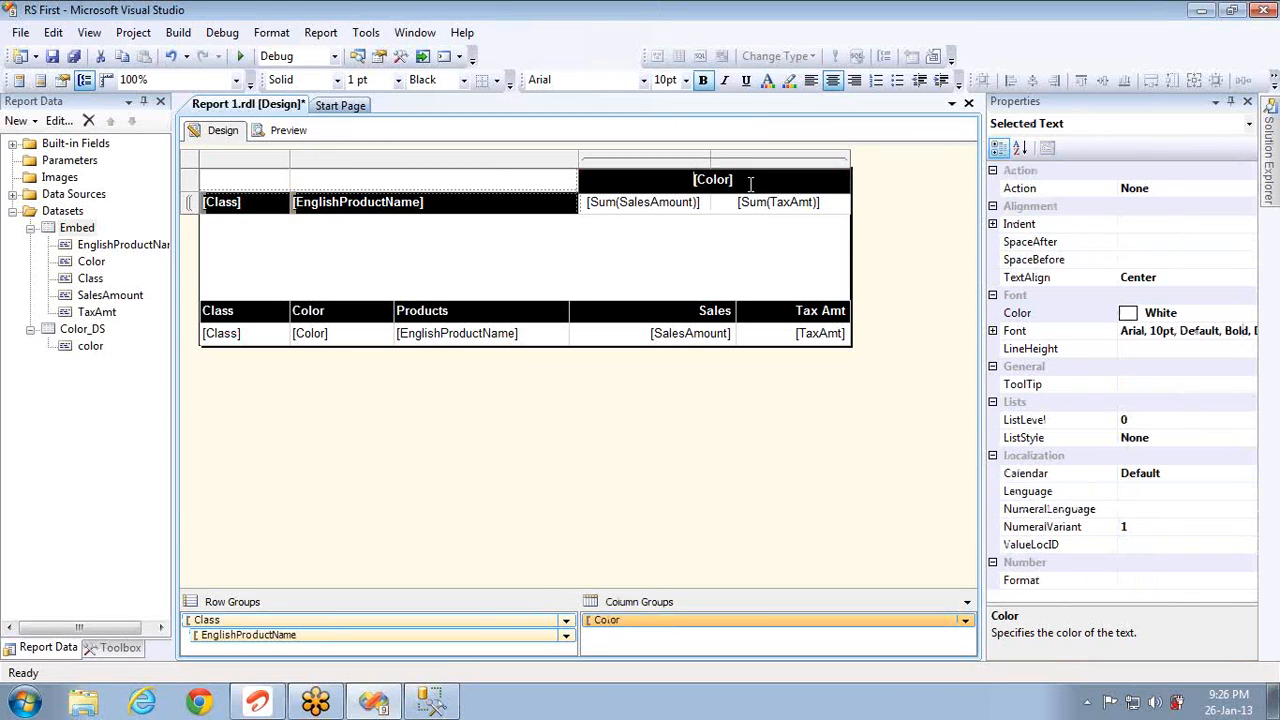
{"action": "left_click", "coordinate": [735, 258]}
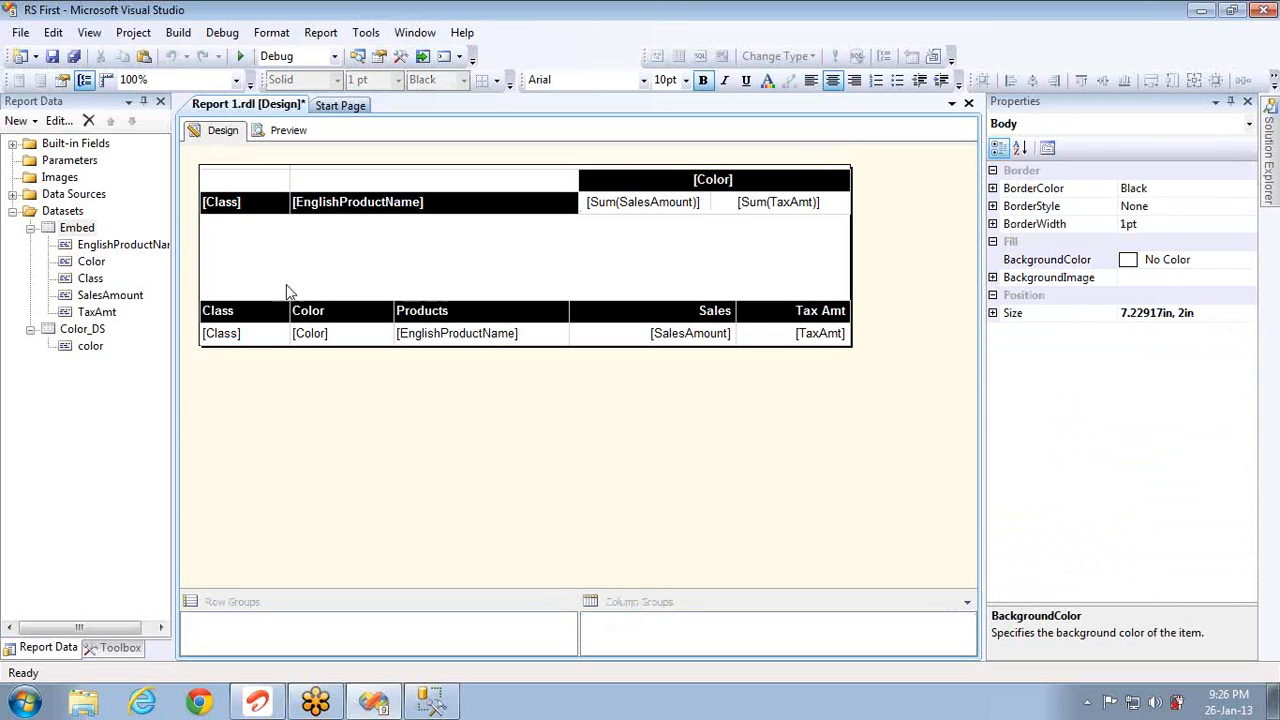
{"action": "left_click_drag", "start_coordinate": [110, 244], "coordinate": [612, 198]}
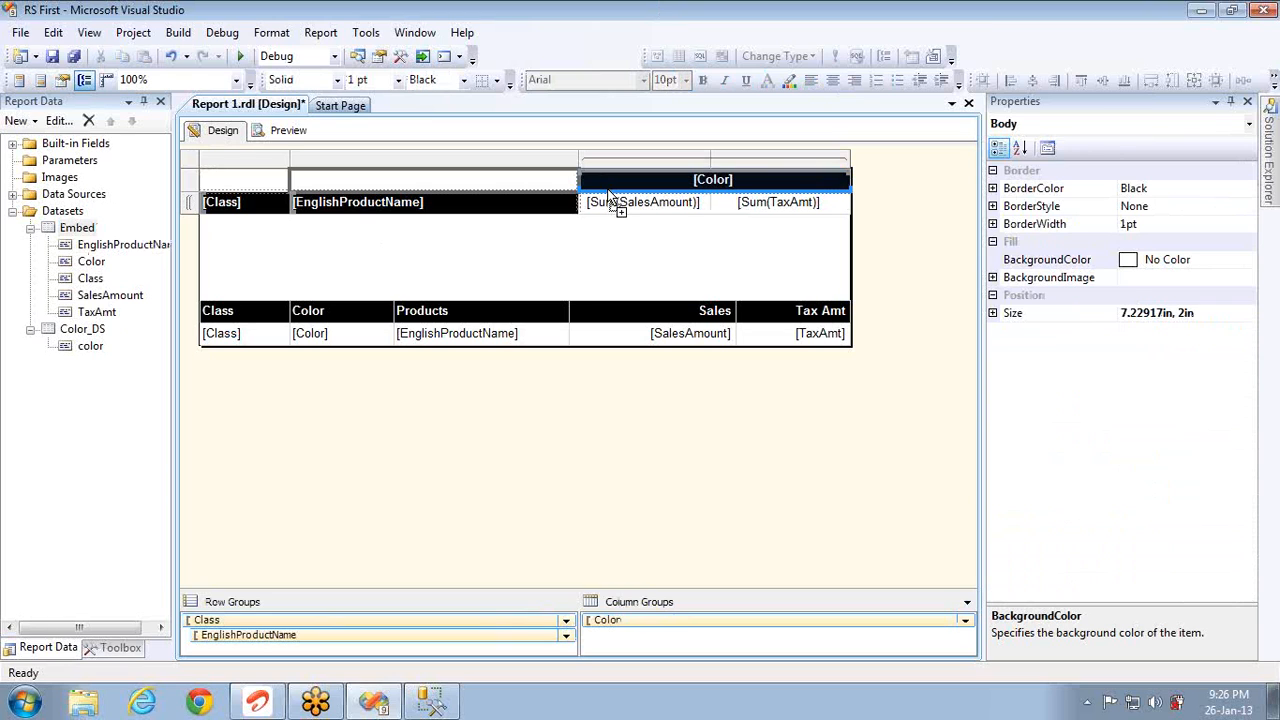
{"action": "left_click", "coordinate": [612, 200]}
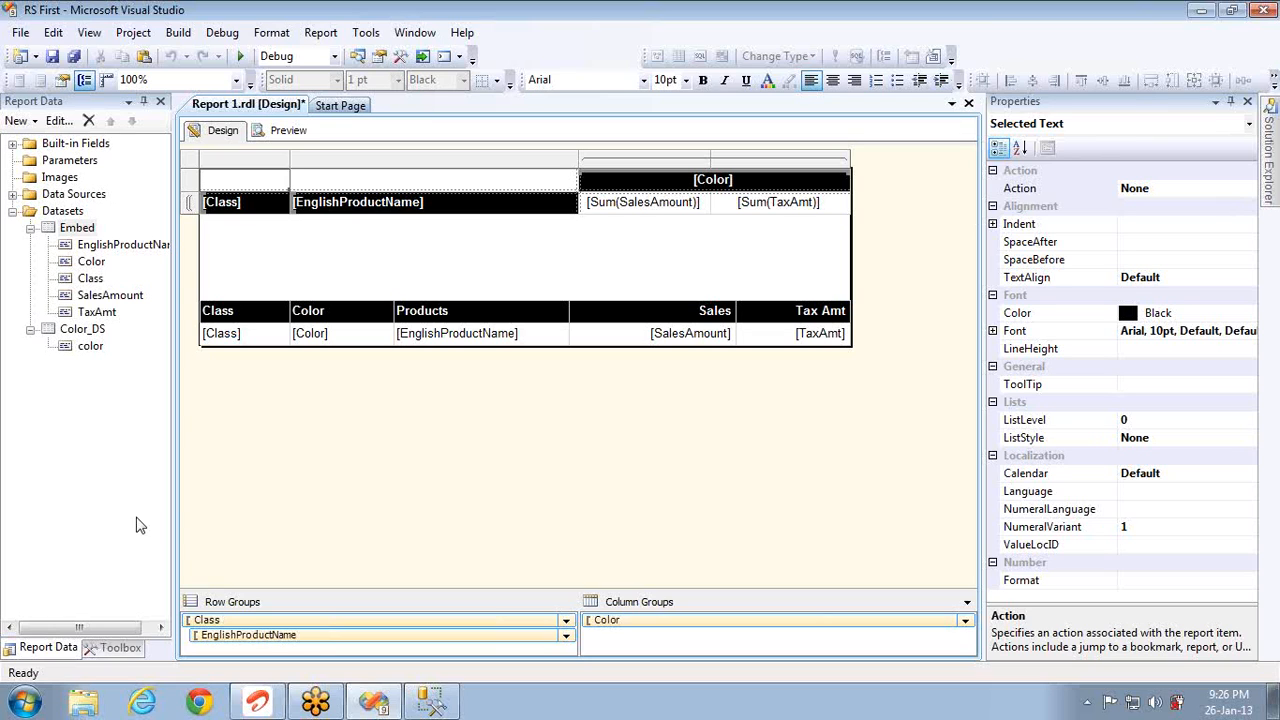
{"action": "left_click", "coordinate": [120, 648]}
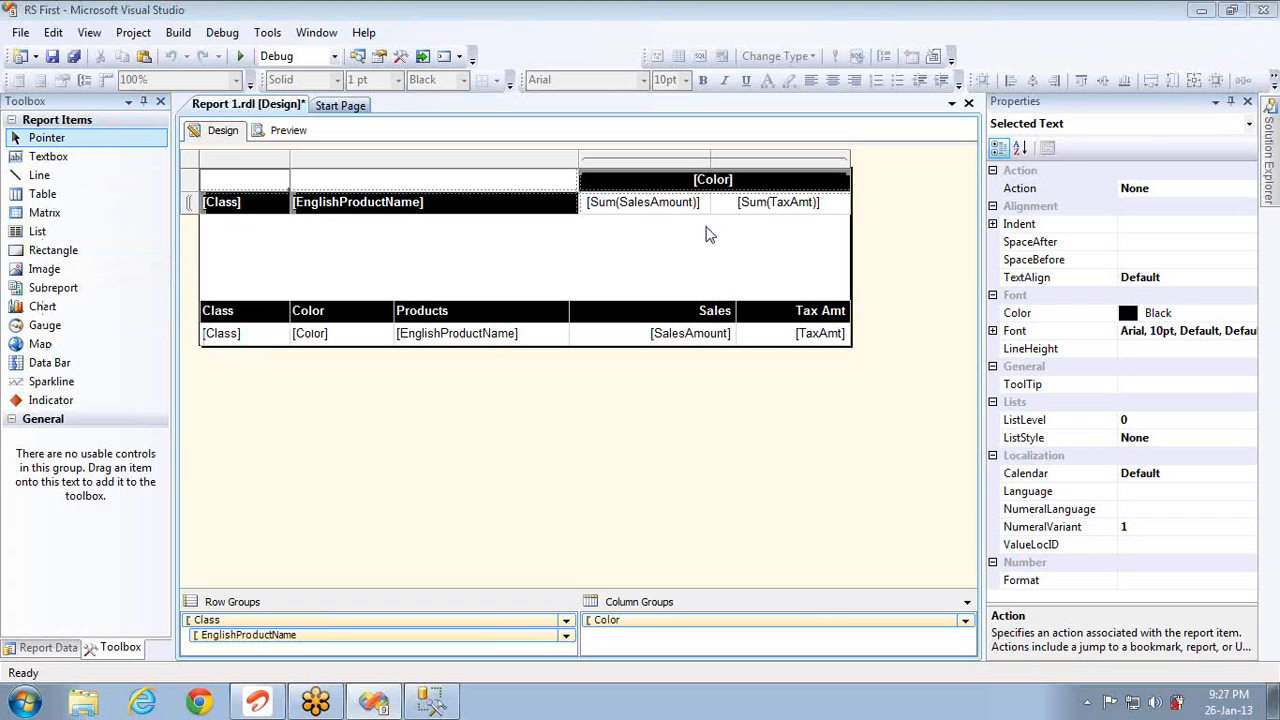
{"action": "left_click", "coordinate": [530, 267]}
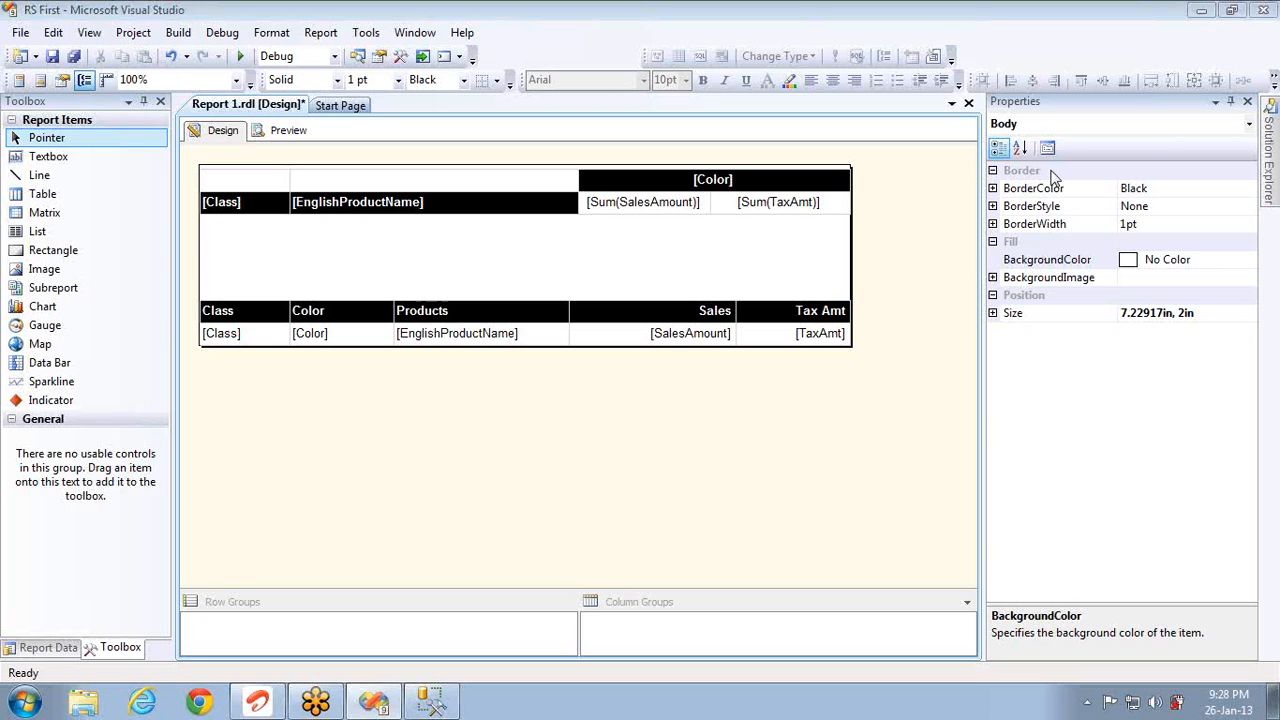
{"action": "left_click", "coordinate": [245, 180]}
{"action": "left_click", "coordinate": [199, 164]}
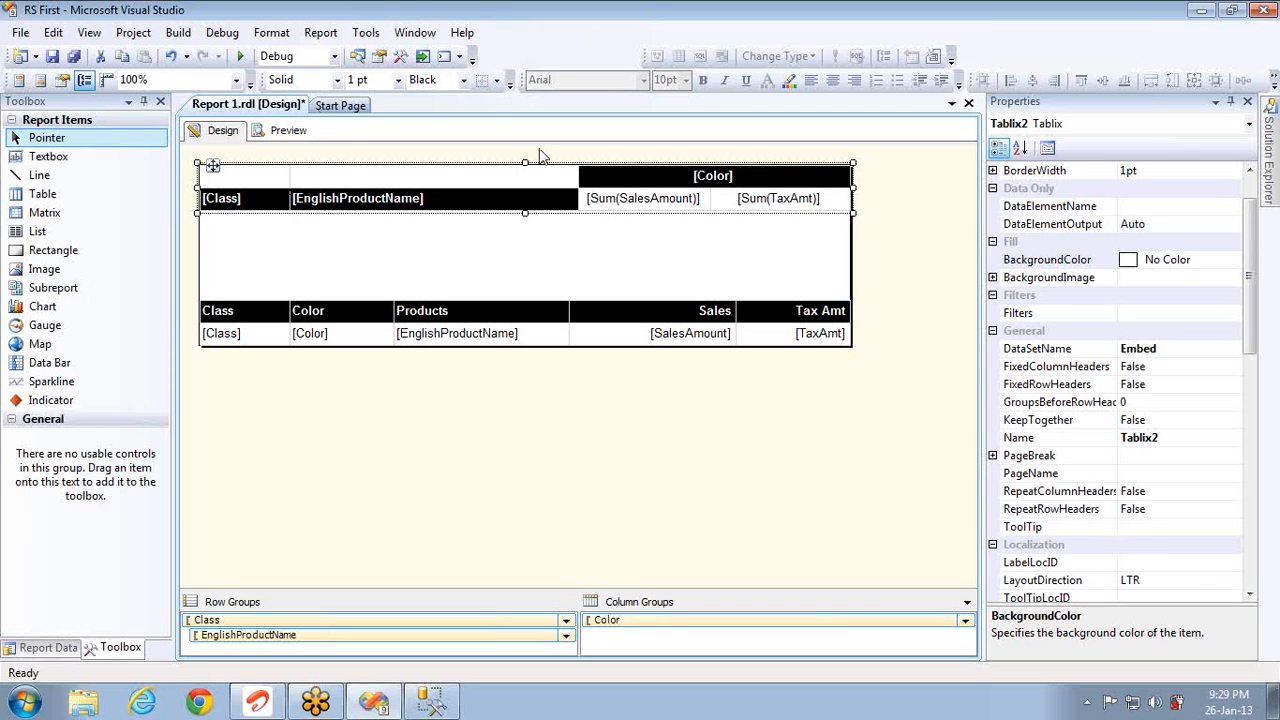
Step: Deselect the matrix and add a page header to Report 1.rdl from the report-level menu
{"action": "left_click", "coordinate": [490, 257]}
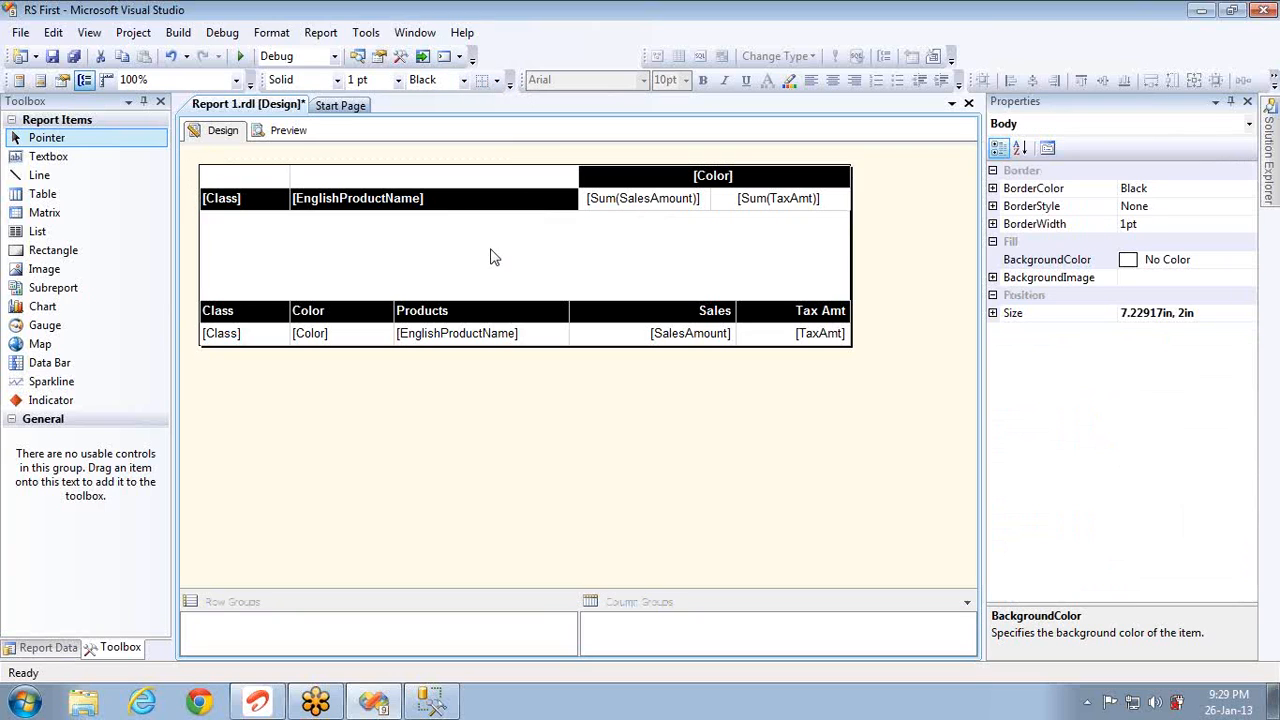
{"action": "right_click", "coordinate": [449, 223]}
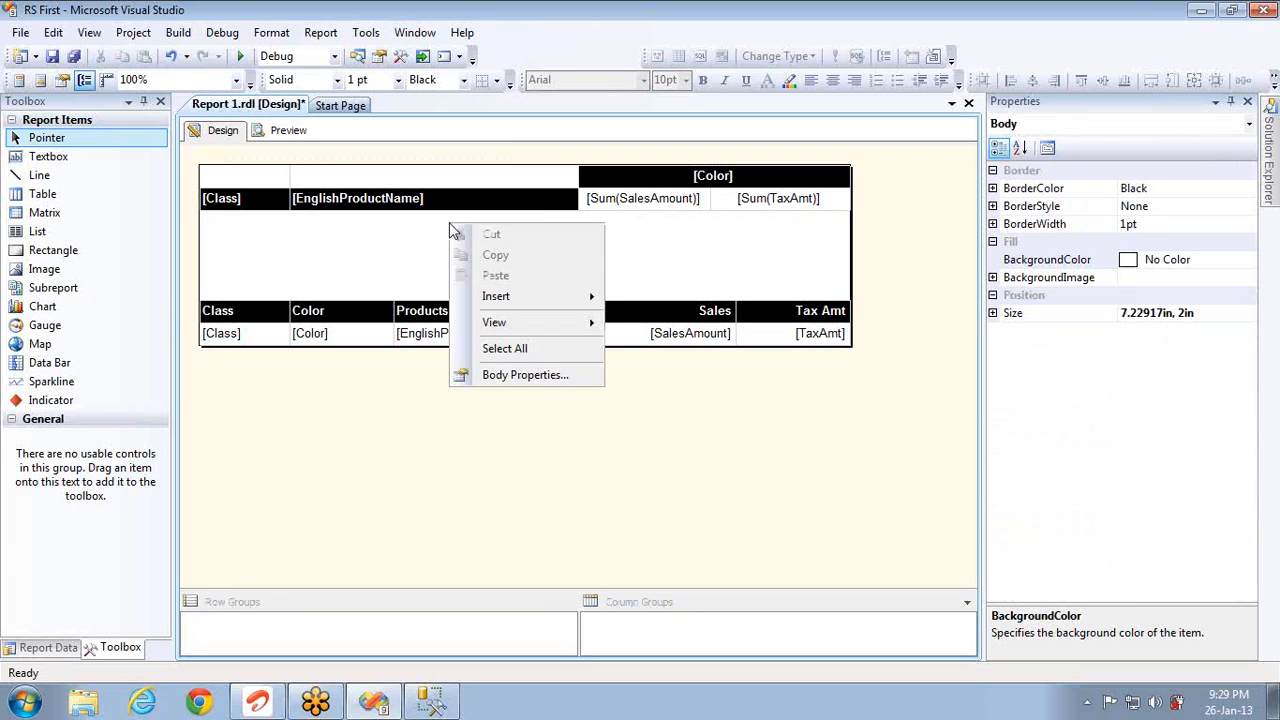
{"action": "right_click", "coordinate": [405, 444]}
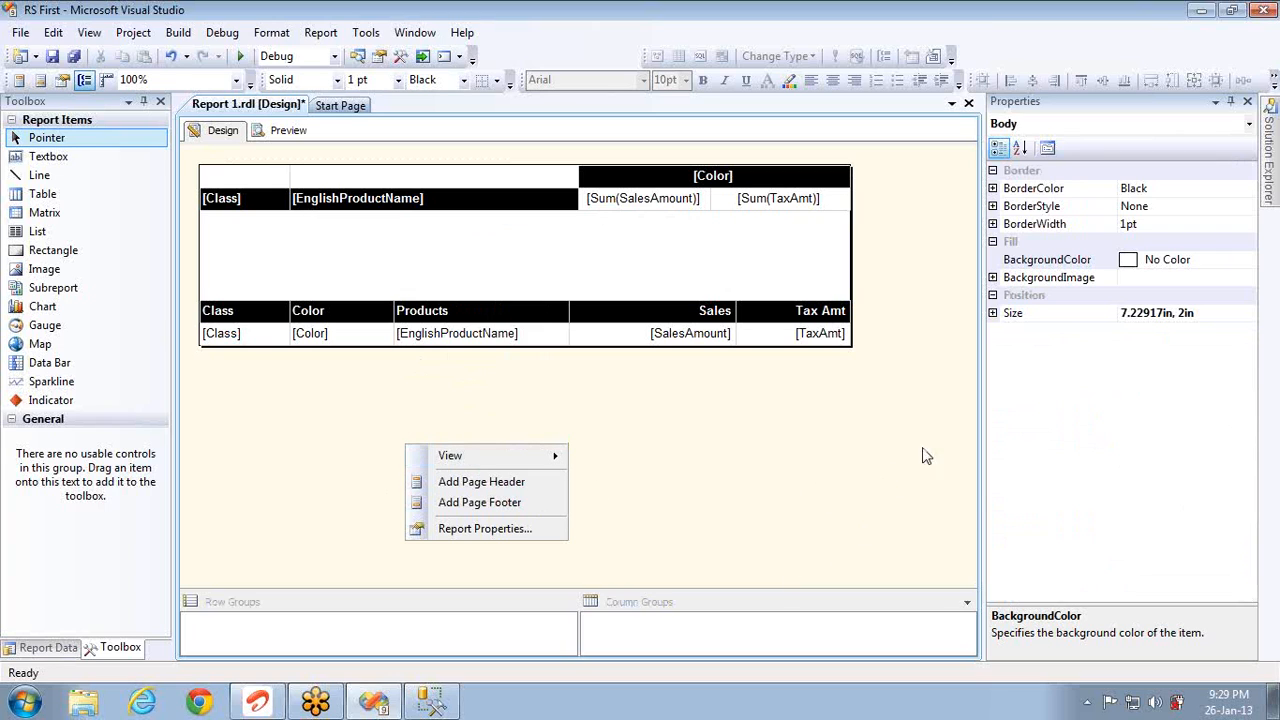
{"action": "right_click", "coordinate": [622, 433]}
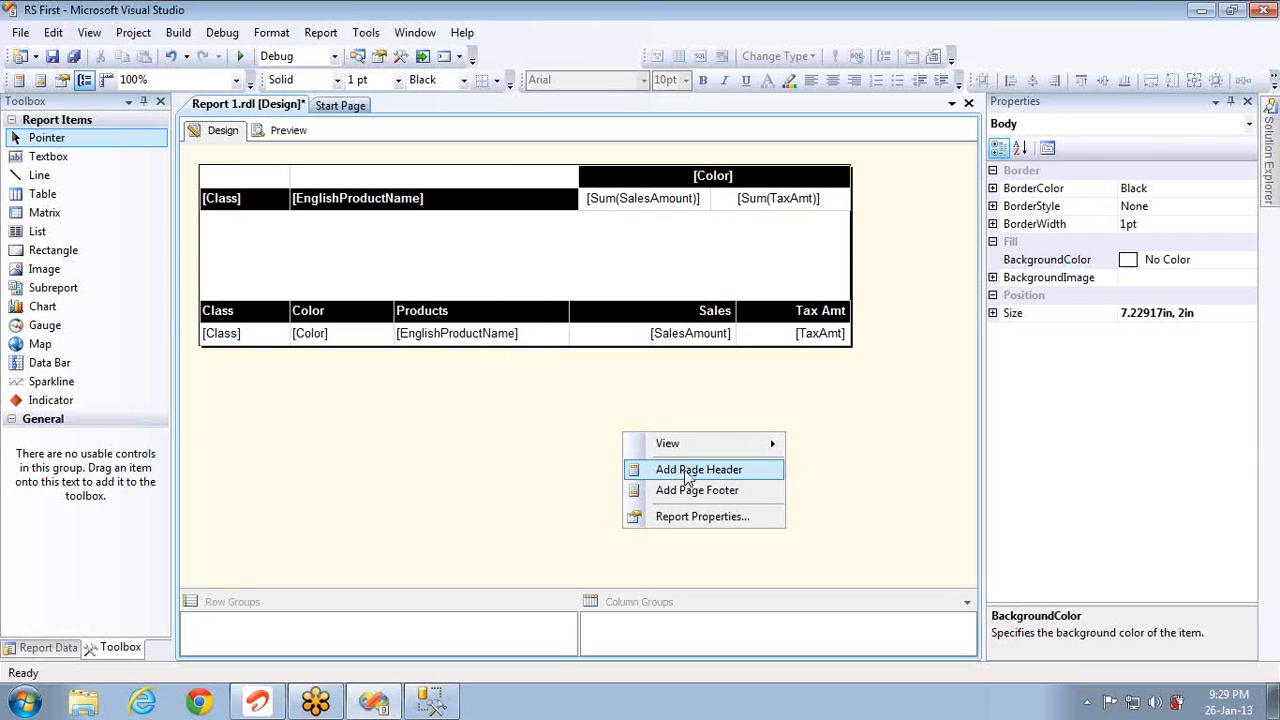
{"action": "left_click", "coordinate": [688, 472]}
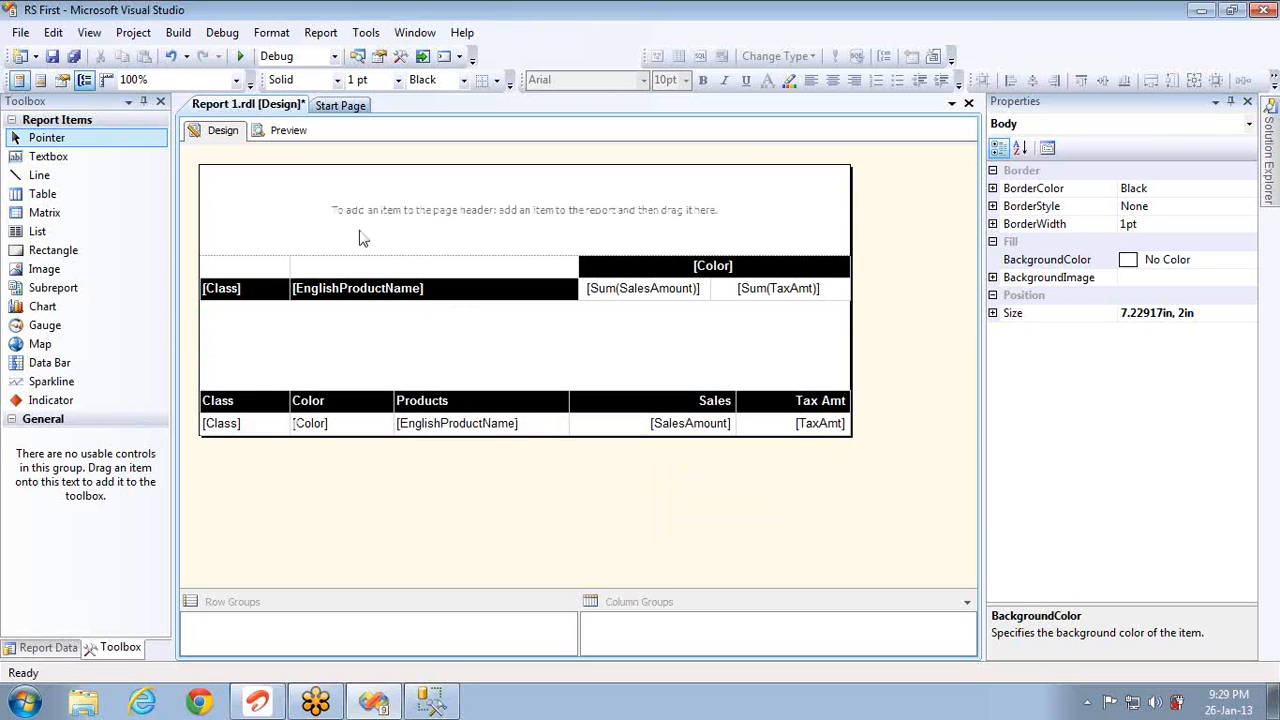
{"action": "right_click", "coordinate": [567, 492]}
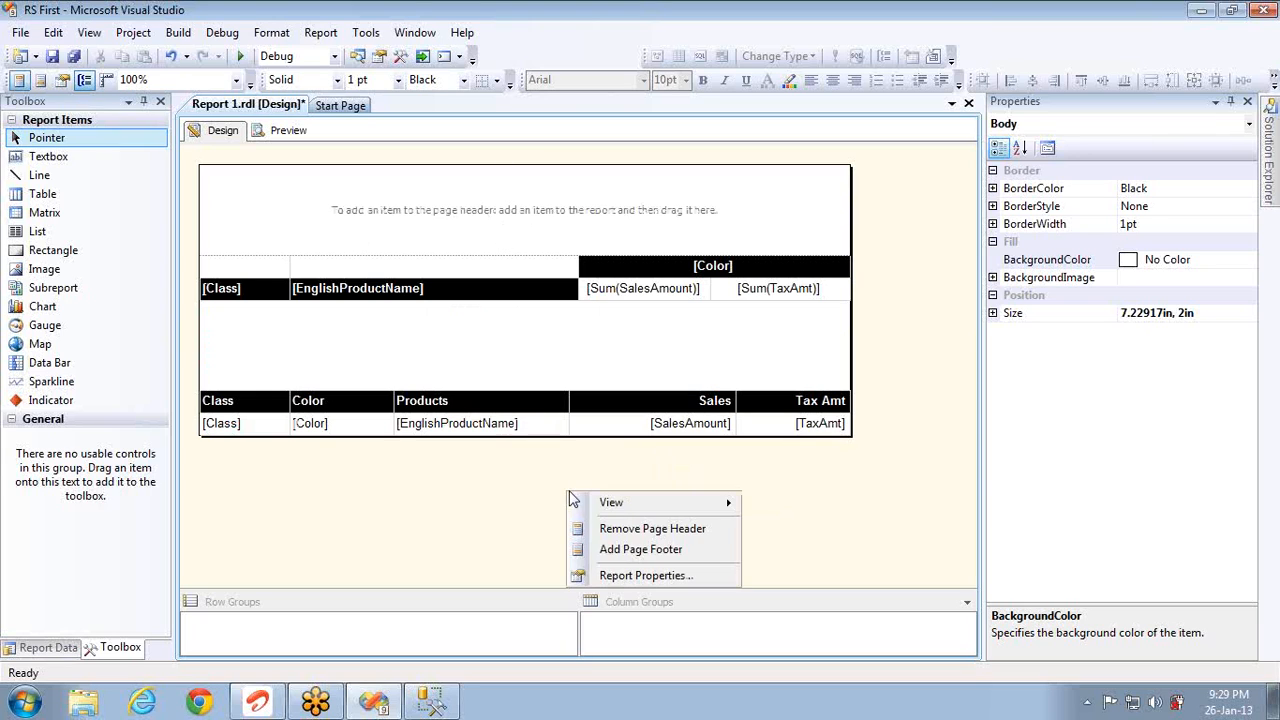
Step: Add a page footer beneath the detail table, then select the page header area
{"action": "left_click", "coordinate": [633, 553]}
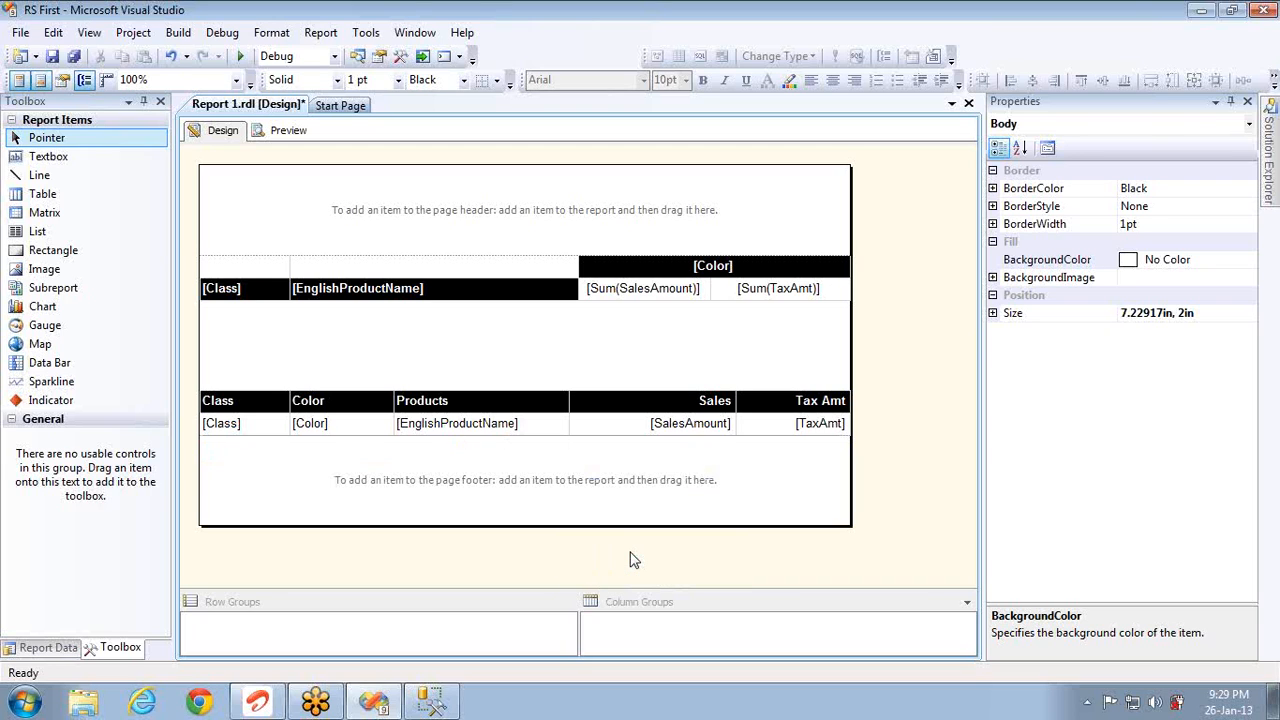
{"action": "right_click", "coordinate": [660, 552]}
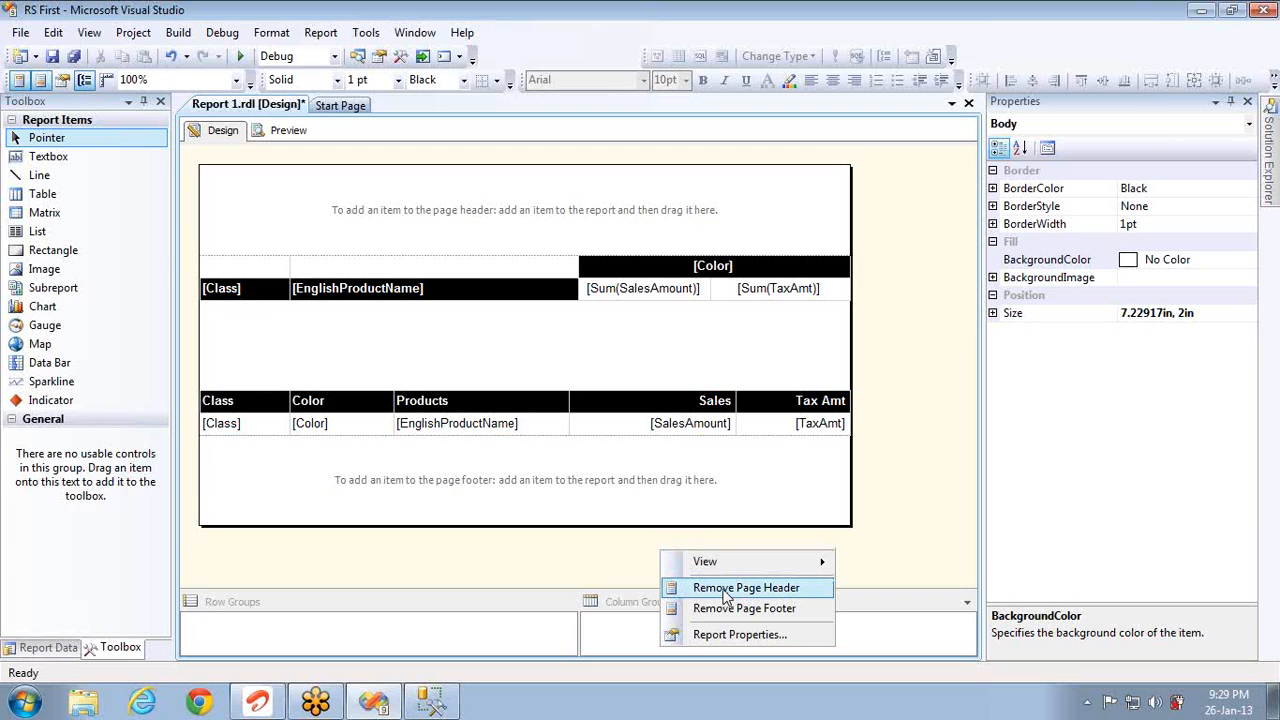
{"action": "left_click", "coordinate": [940, 363]}
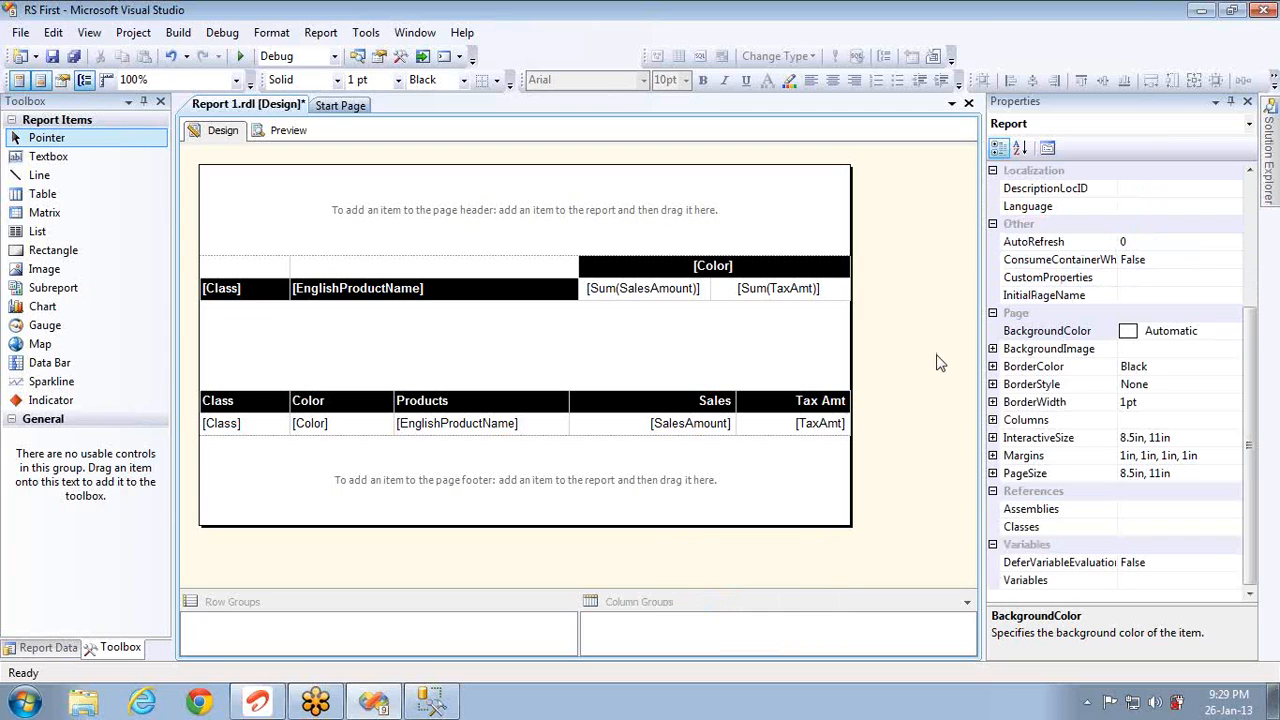
{"action": "left_click", "coordinate": [321, 36]}
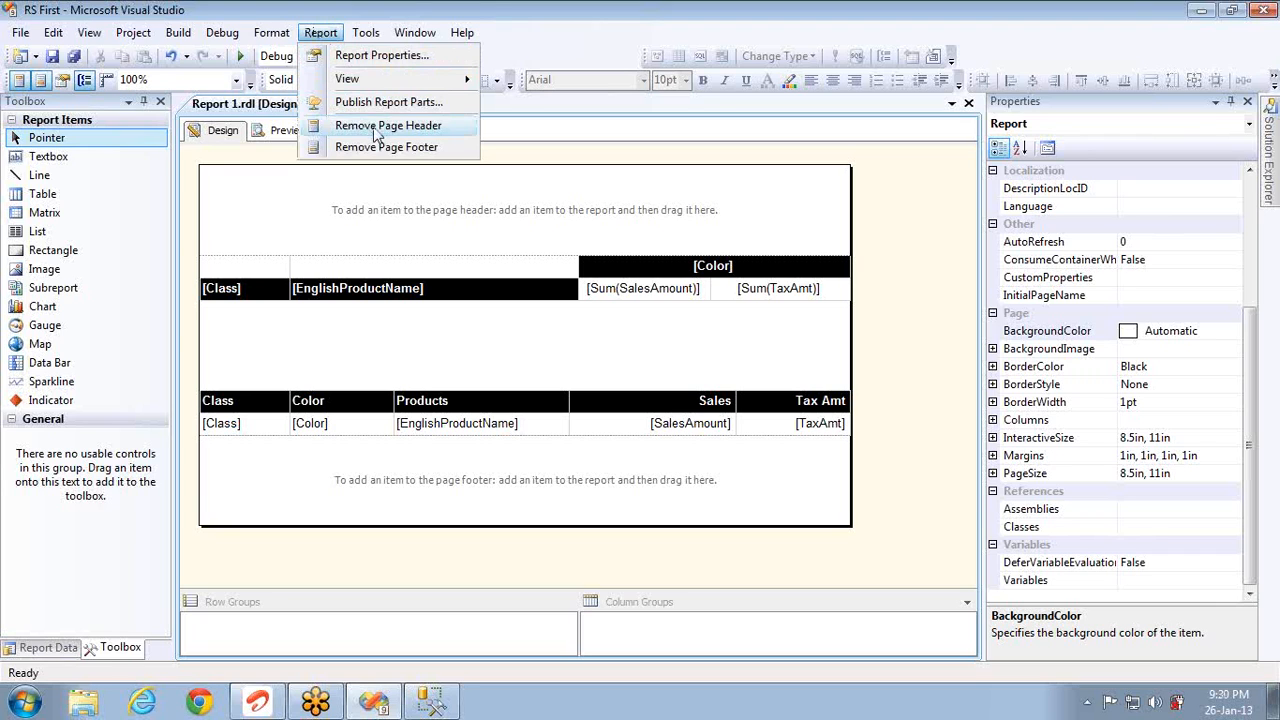
{"action": "left_click", "coordinate": [531, 228]}
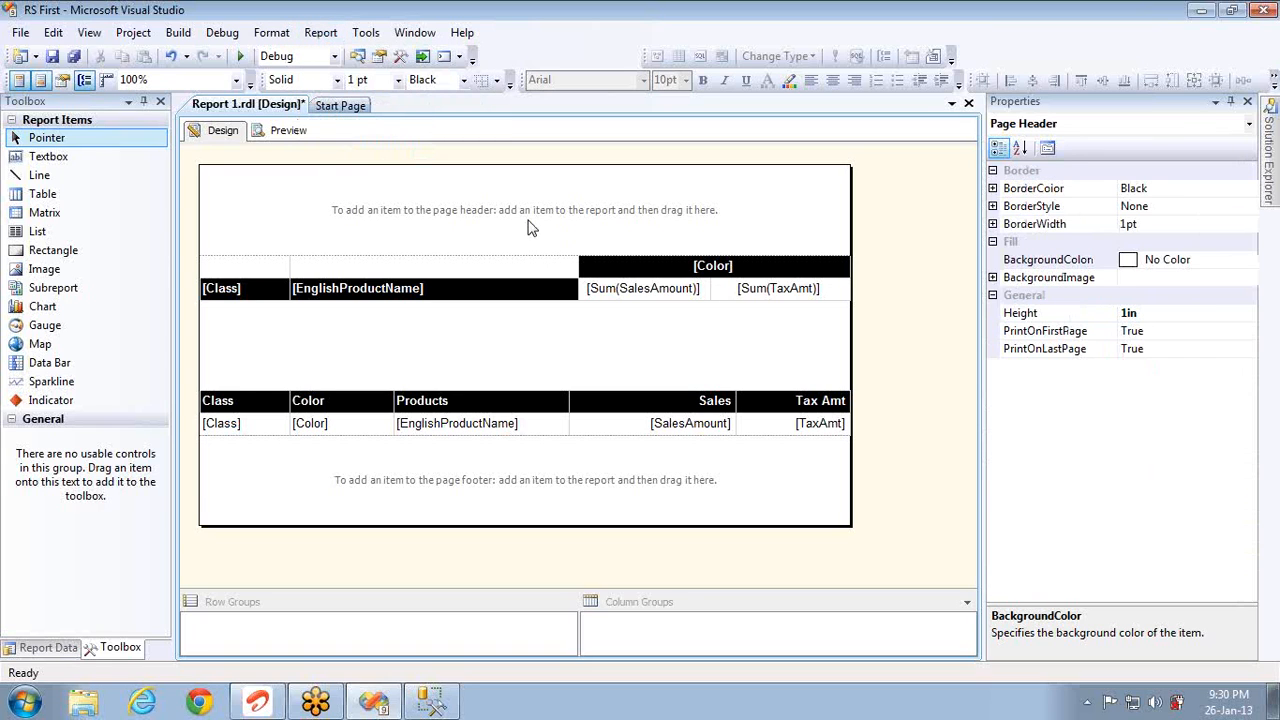
Step: Place a widened text box in the page header reading 'I am a trainer'
{"action": "left_click_drag", "start_coordinate": [97, 157], "coordinate": [363, 207]}
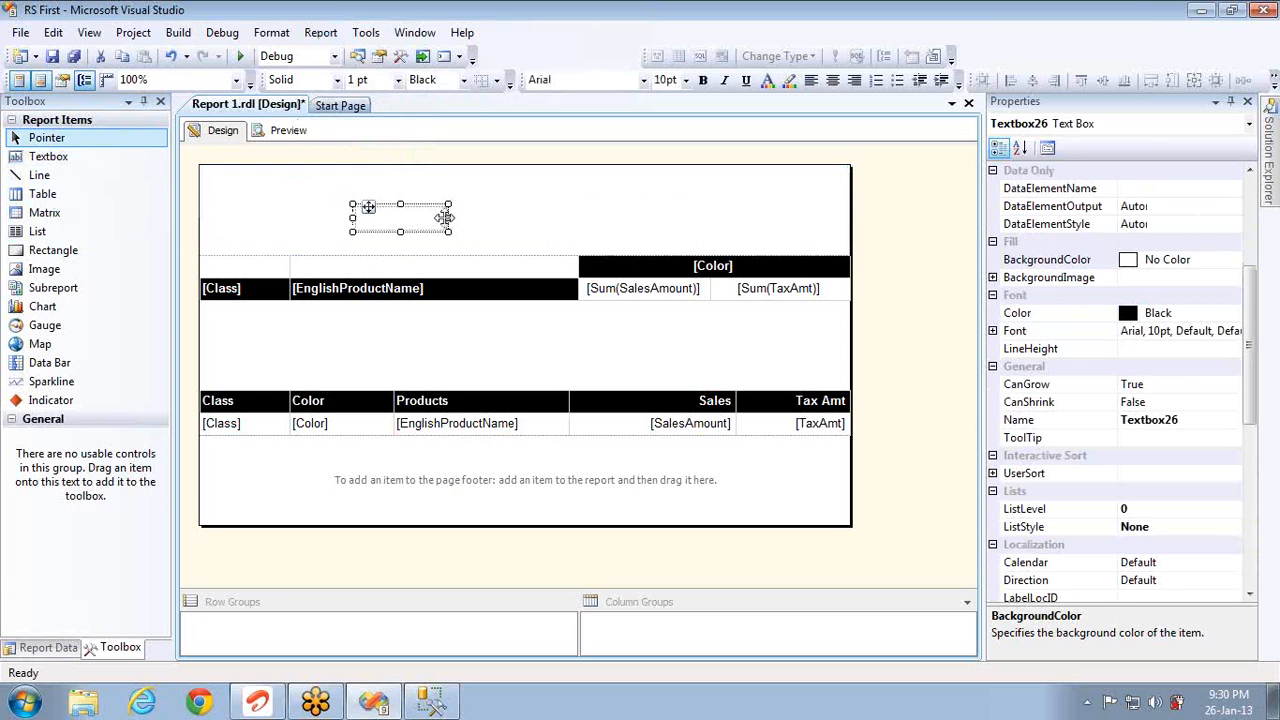
{"action": "left_click_drag", "start_coordinate": [446, 219], "coordinate": [648, 218]}
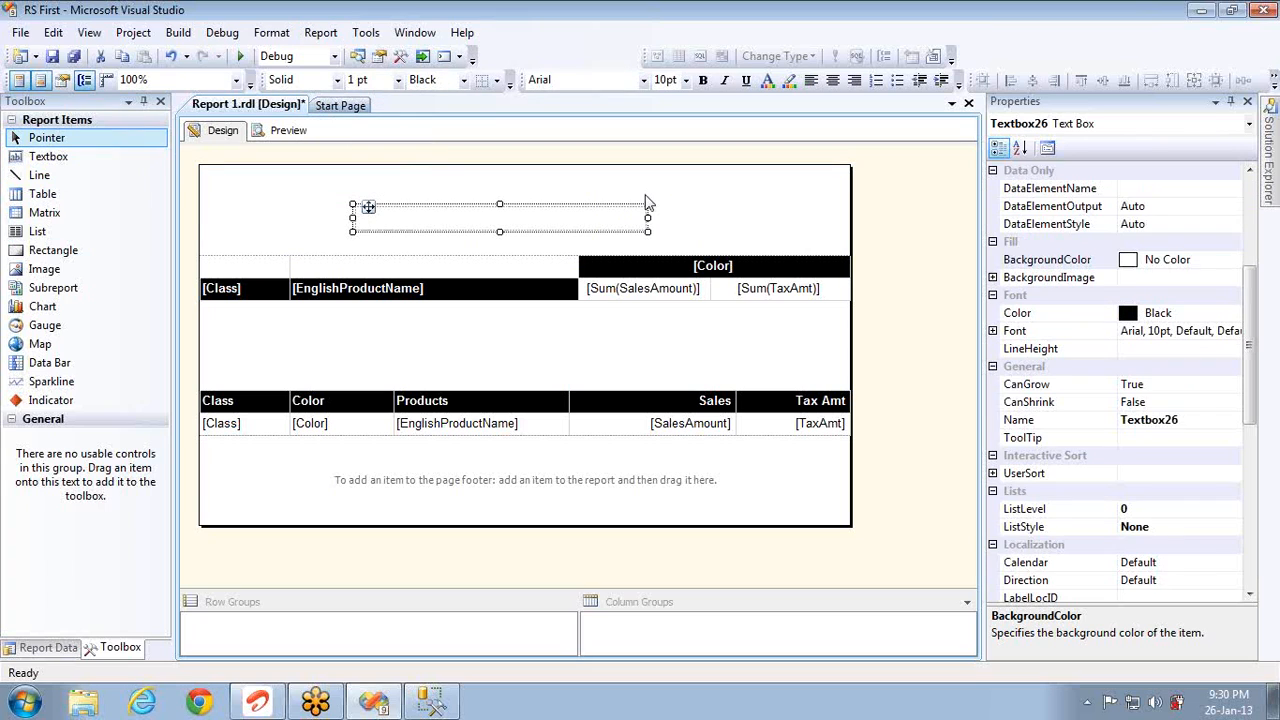
{"action": "type", "text": "I am a trainer"}
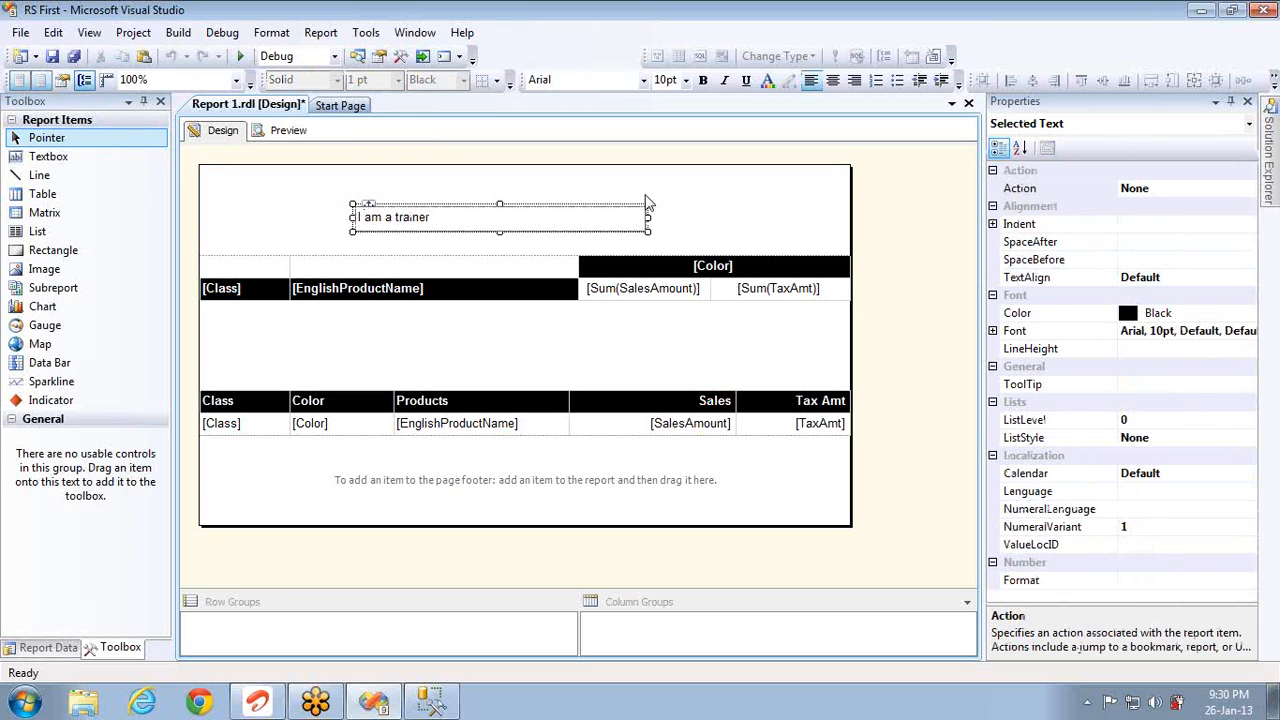
Step: Add a text box with a short exclamation to the page footer and preview the report
{"action": "left_click_drag", "start_coordinate": [70, 160], "coordinate": [340, 457]}
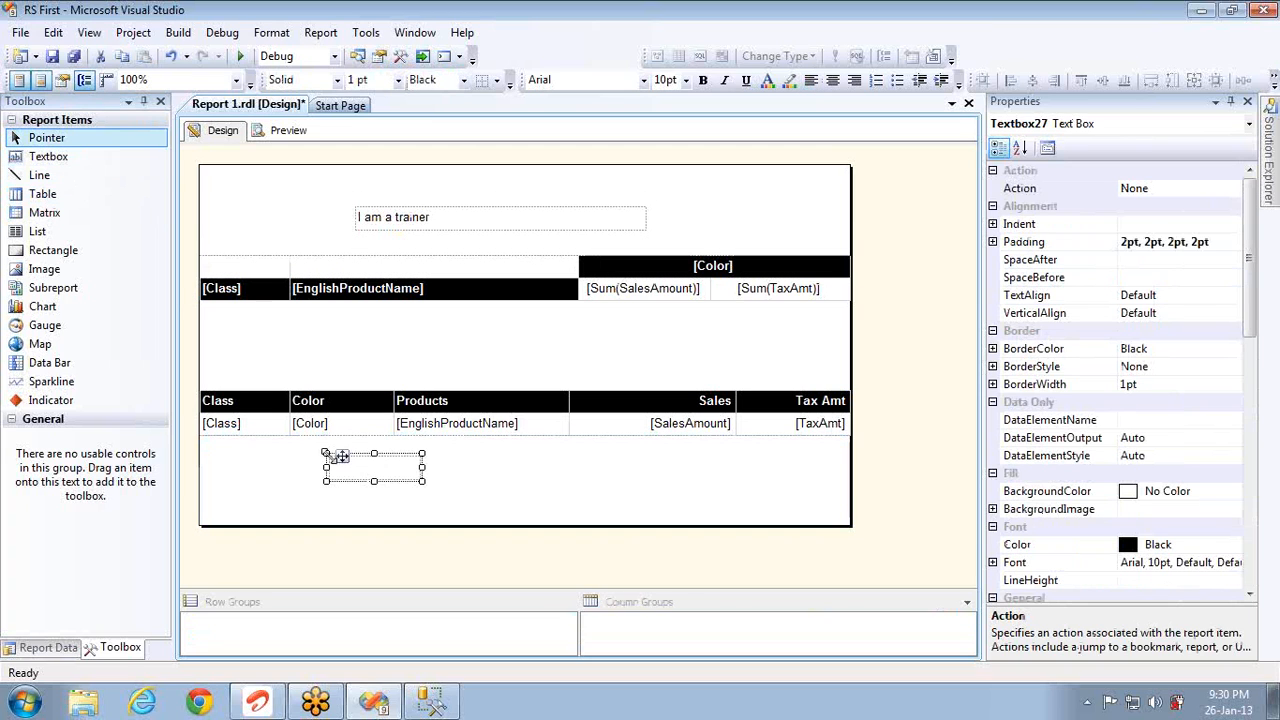
{"action": "left_click", "coordinate": [390, 475]}
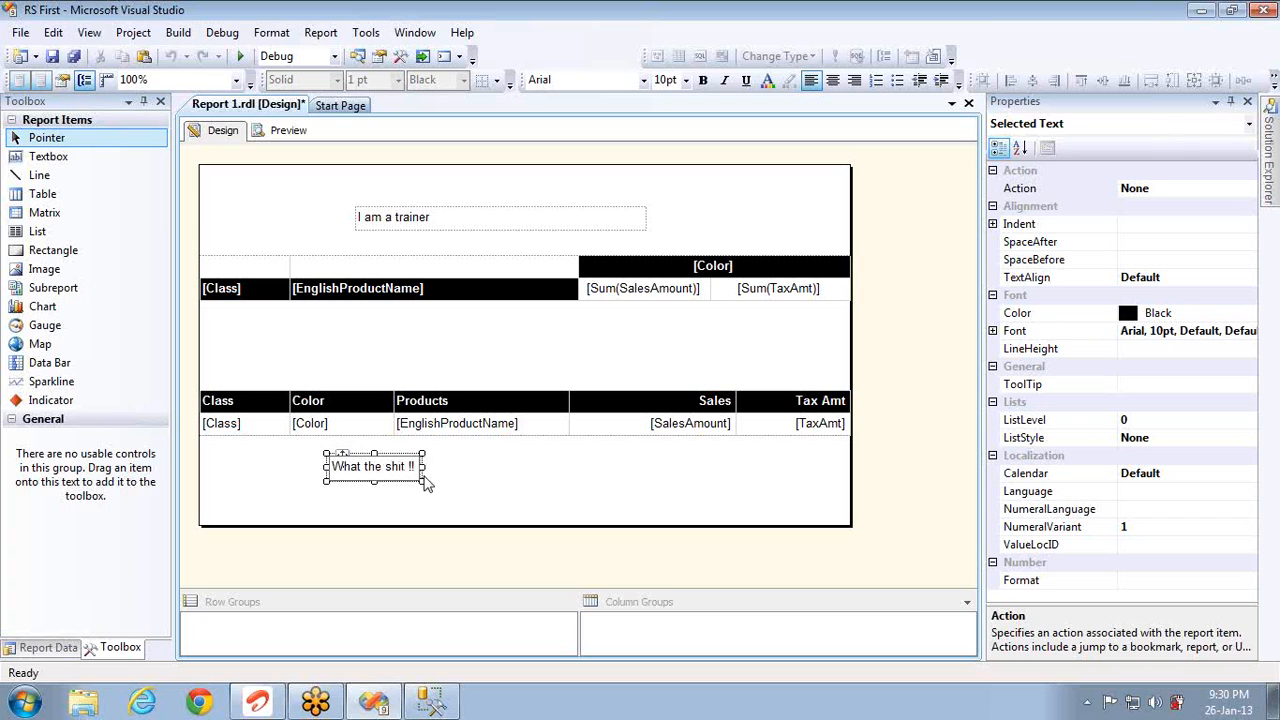
{"action": "left_click", "coordinate": [431, 473]}
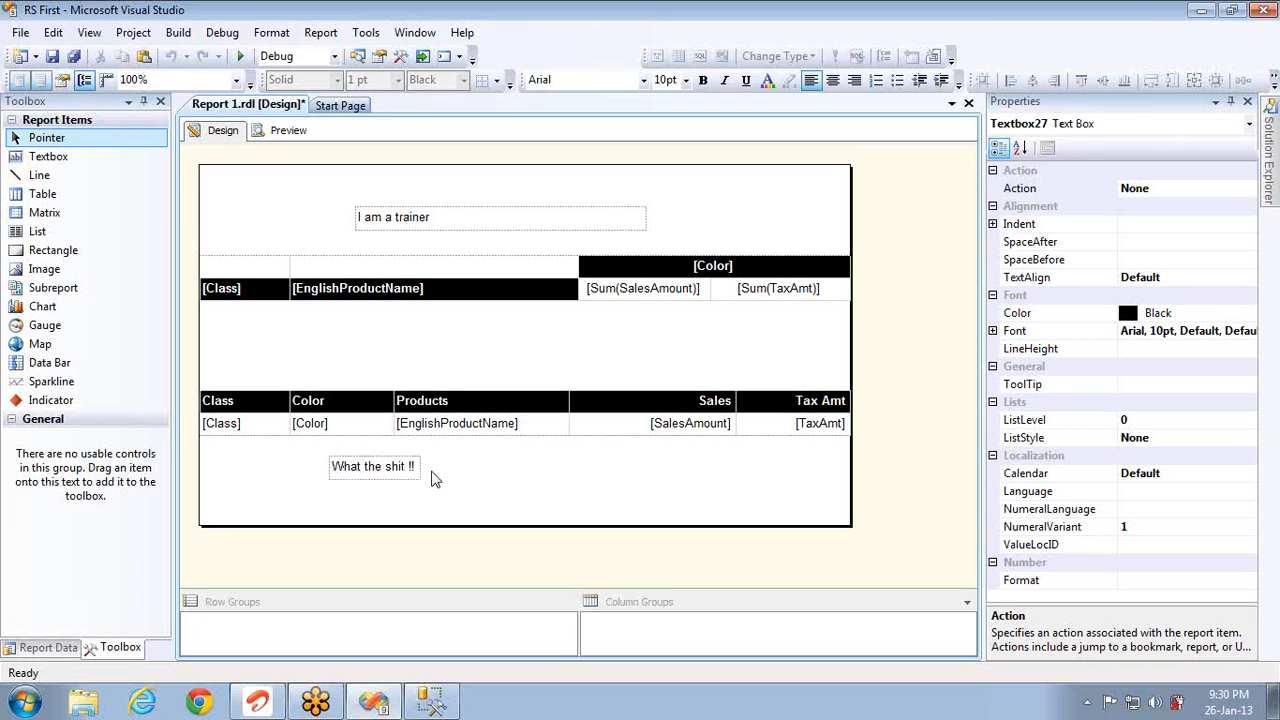
{"action": "left_click", "coordinate": [288, 131]}
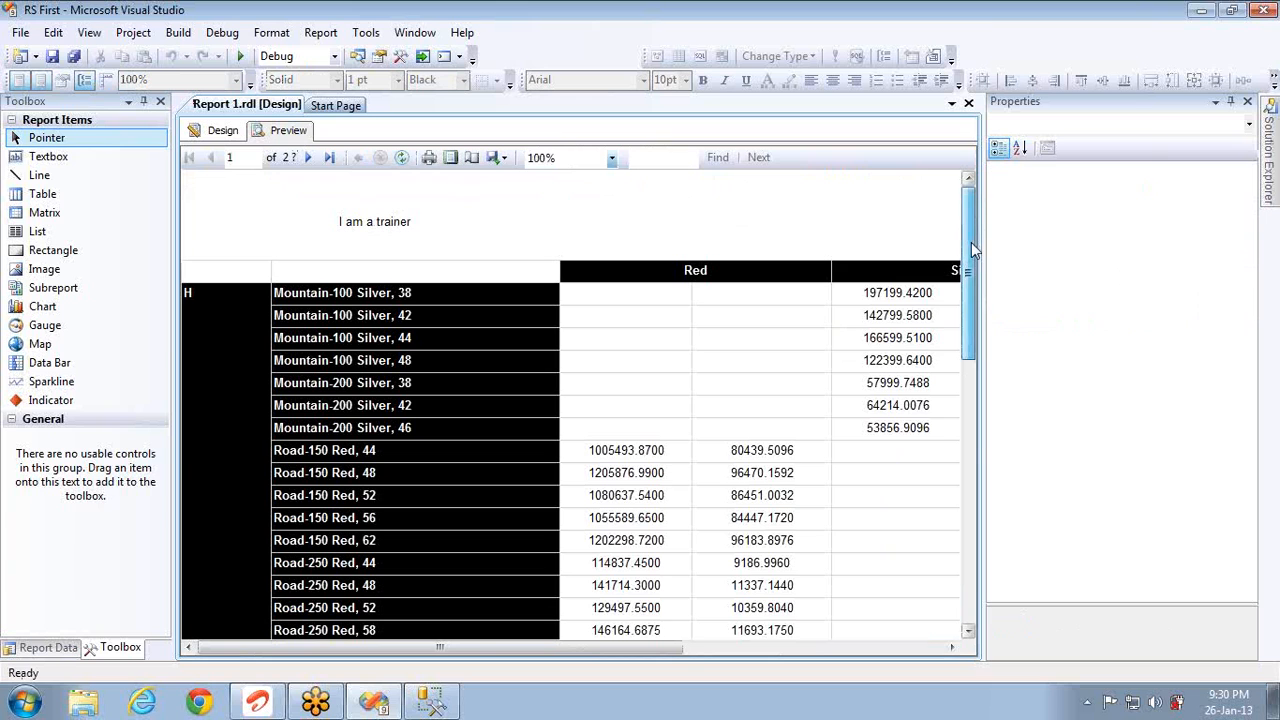
Step: Page through the preview to page 13 of 14, check export formats, then return to Design
{"action": "scroll", "coordinate": [976, 296], "scroll_direction": "down", "scroll_amount": 3}
{"action": "left_click_drag", "start_coordinate": [970, 298], "coordinate": [967, 550]}
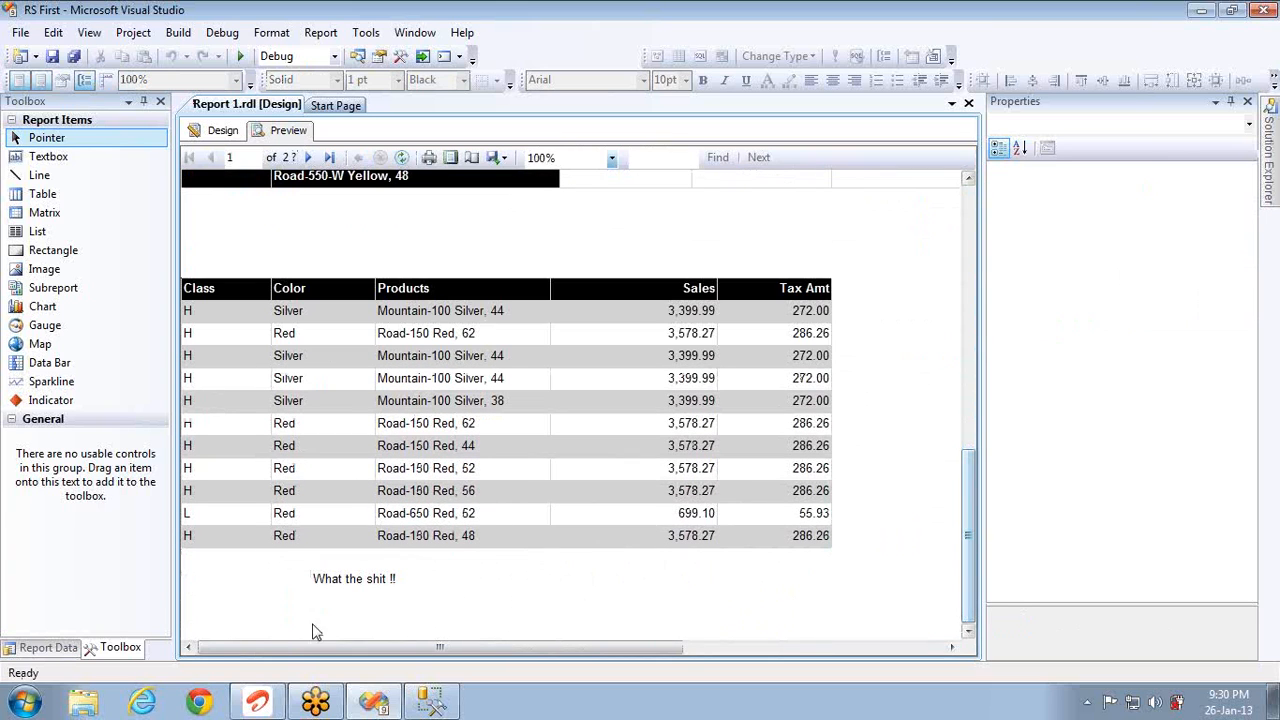
{"action": "left_click", "coordinate": [309, 160]}
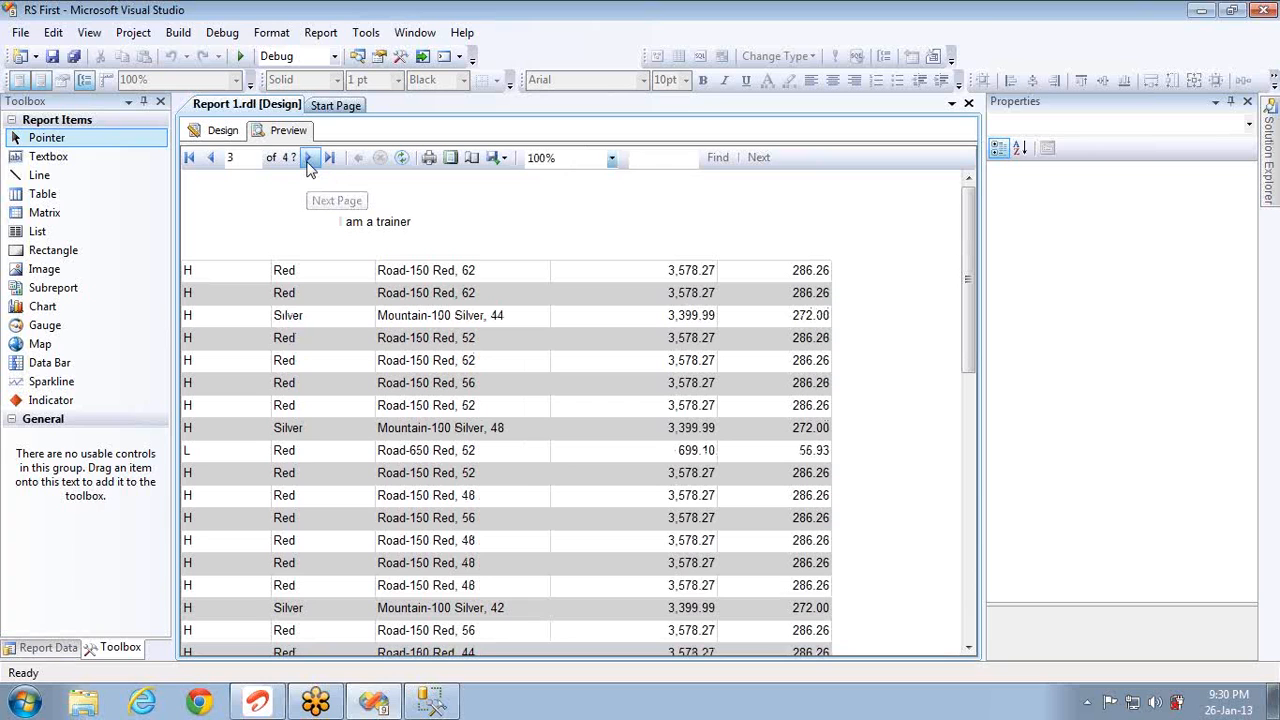
{"action": "left_click", "coordinate": [309, 162]}
{"action": "left_click", "coordinate": [309, 162]}
{"action": "left_click", "coordinate": [309, 162]}
{"action": "left_click", "coordinate": [309, 162]}
{"action": "left_click", "coordinate": [309, 162]}
{"action": "left_click", "coordinate": [309, 162]}
{"action": "left_click", "coordinate": [309, 162]}
{"action": "left_click", "coordinate": [309, 162]}
{"action": "left_click", "coordinate": [309, 162]}
{"action": "left_click", "coordinate": [309, 162]}
{"action": "left_click", "coordinate": [309, 162]}
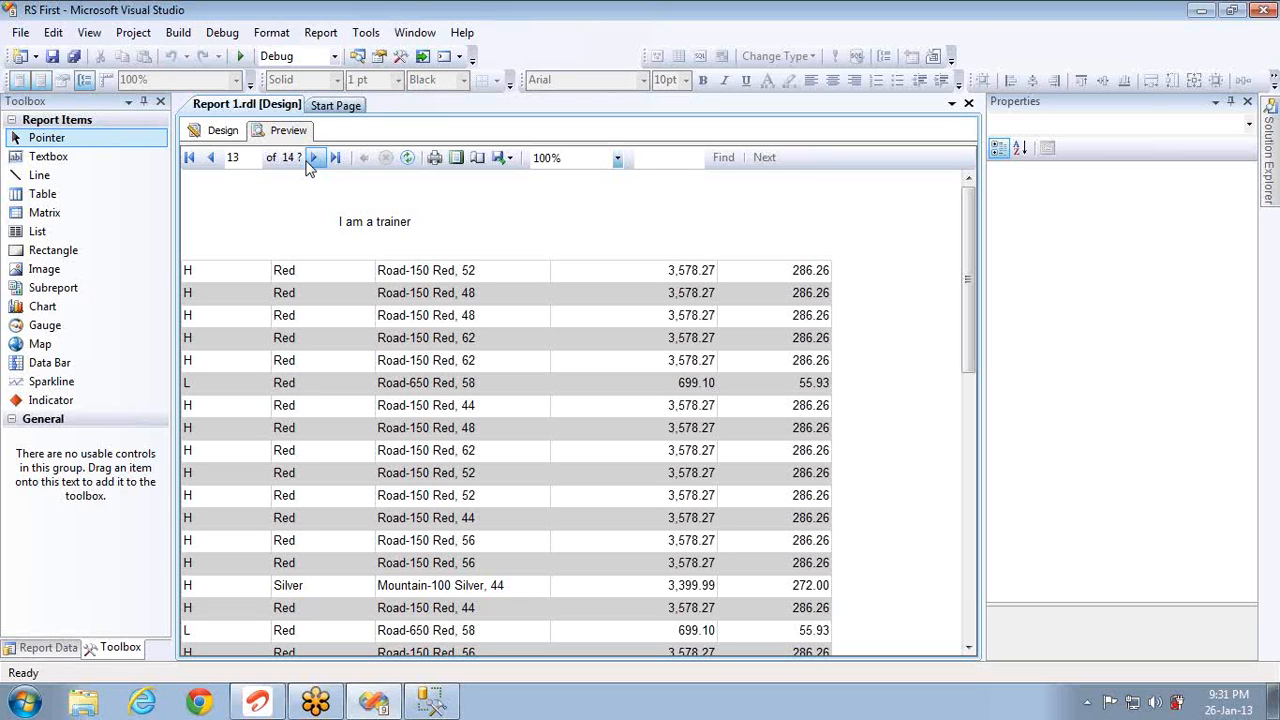
{"action": "left_click", "coordinate": [509, 160]}
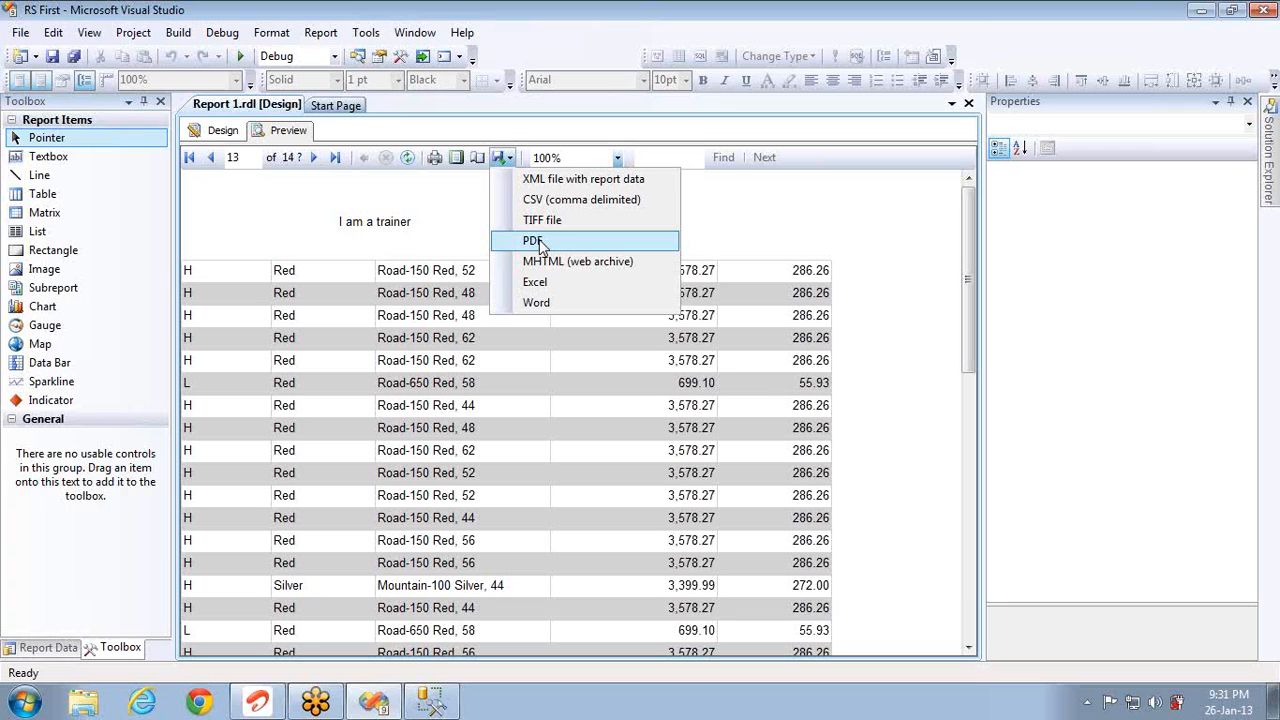
{"action": "left_click", "coordinate": [198, 137]}
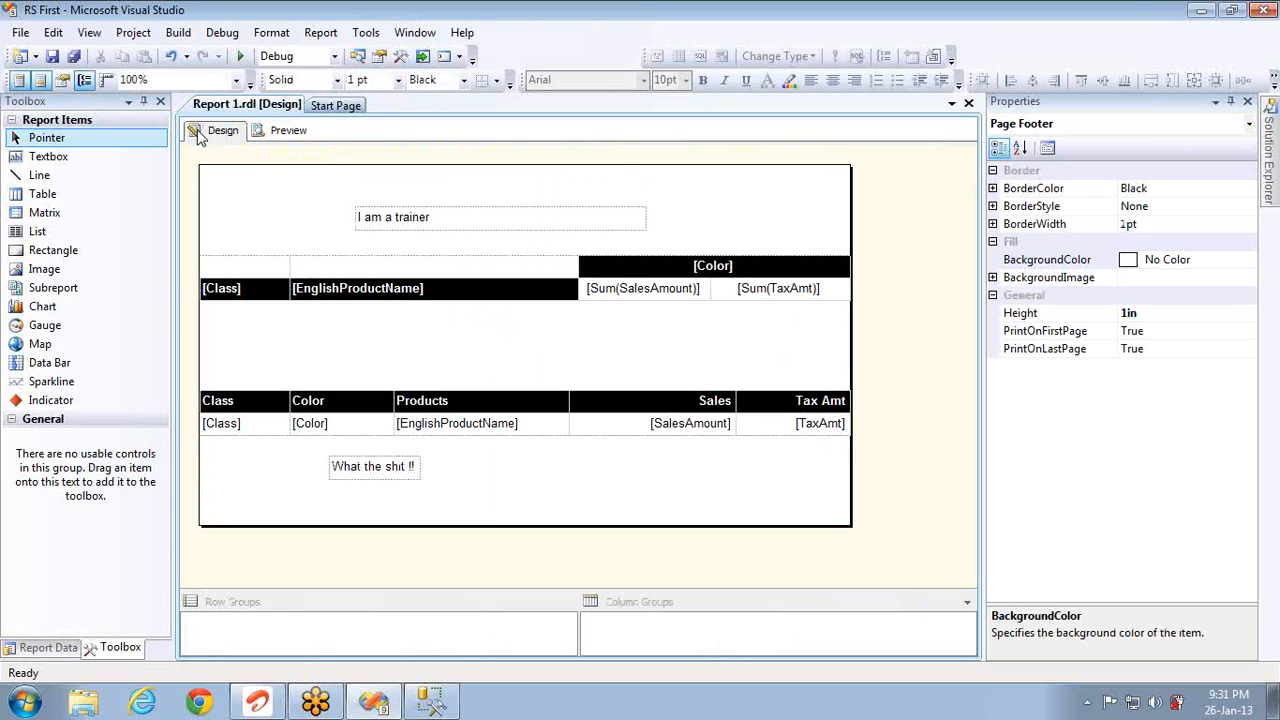
Step: Move the 'I am a trainer' header text box to the page's top-left corner
{"action": "left_click", "coordinate": [437, 228]}
{"action": "left_click_drag", "start_coordinate": [437, 228], "coordinate": [437, 219]}
{"action": "key", "text": "Up"}
{"action": "key", "text": "Up"}
{"action": "key", "text": "Left"}
{"action": "key", "text": "Left"}
{"action": "key", "text": "Left"}
{"action": "key", "text": "Left"}
{"action": "key", "text": "Left"}
{"action": "key", "text": "Left"}
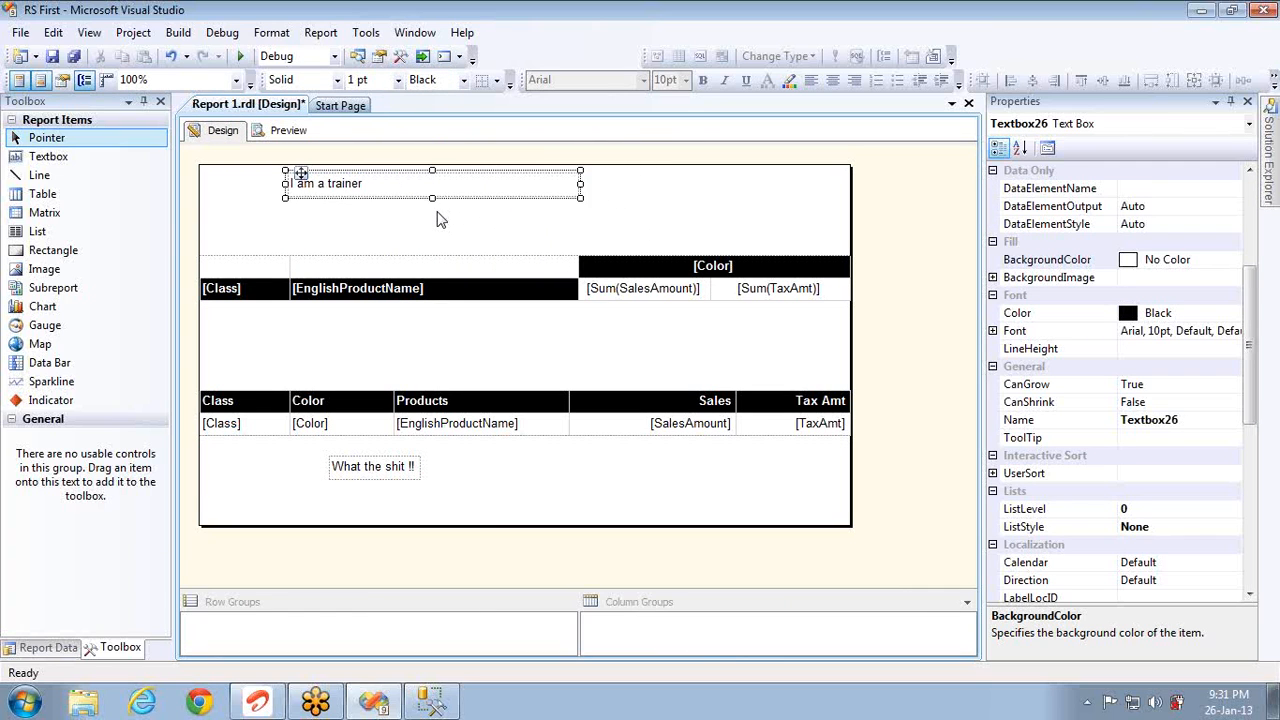
{"action": "key", "text": "Left"}
{"action": "key", "text": "Left"}
{"action": "key", "text": "Left"}
{"action": "key", "text": "Left"}
{"action": "key", "text": "Left"}
{"action": "key", "text": "Left"}
{"action": "key", "text": "Left"}
{"action": "key", "text": "Left"}
{"action": "key", "text": "Up"}
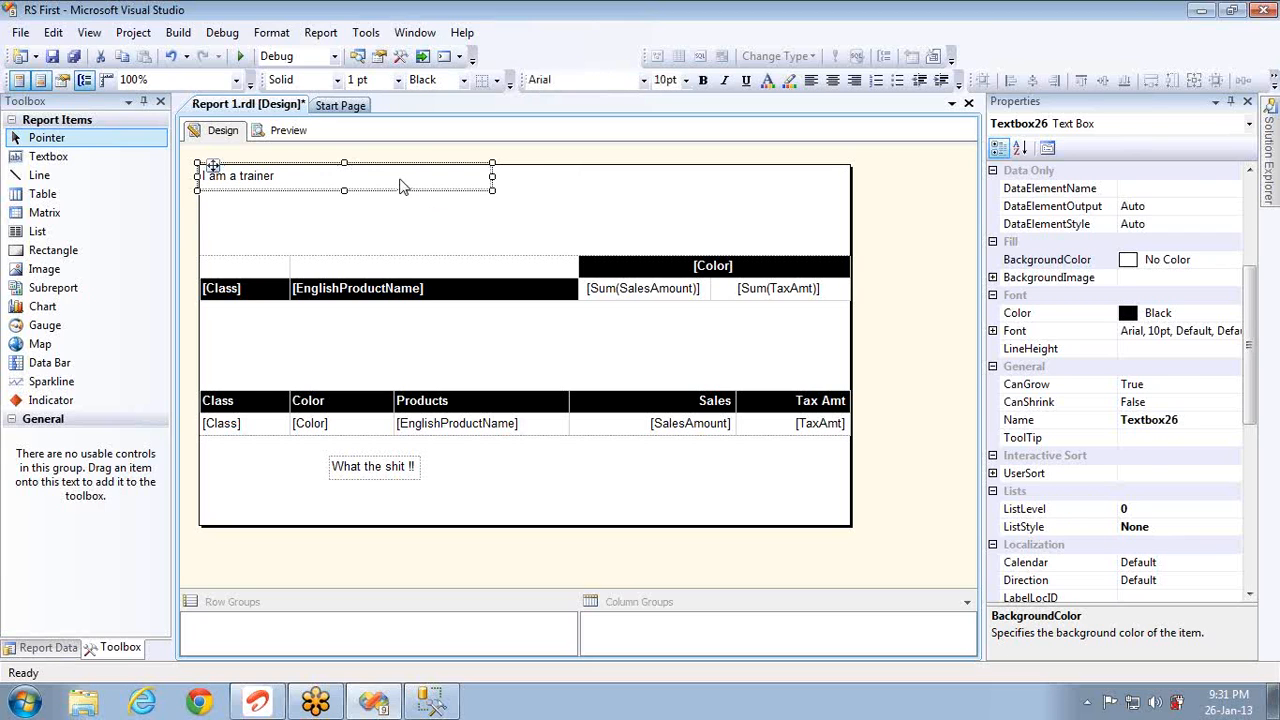
Step: Replace the header text with 'Report Name : Product Sales'
{"action": "left_click", "coordinate": [401, 178]}
{"action": "key", "text": "Home"}
{"action": "type", "text": "Repo"}
{"action": "type", "text": "rt Nam"}
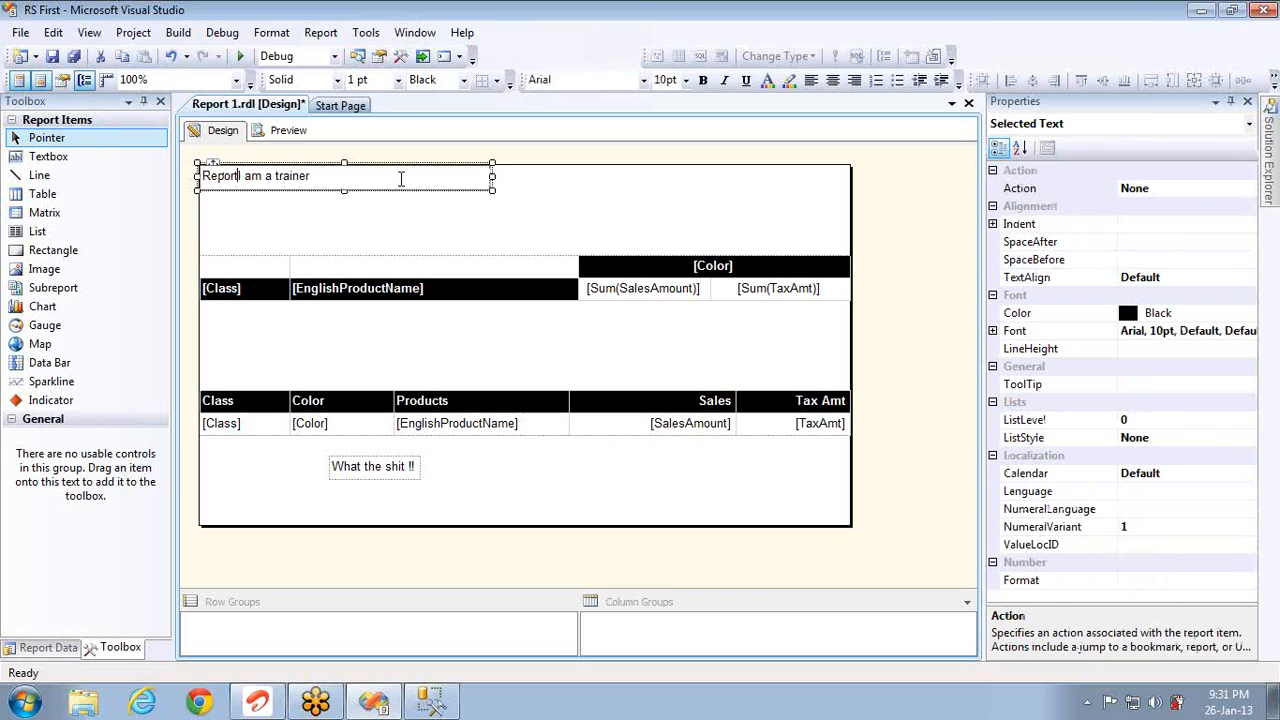
{"action": "type", "text": "e "}
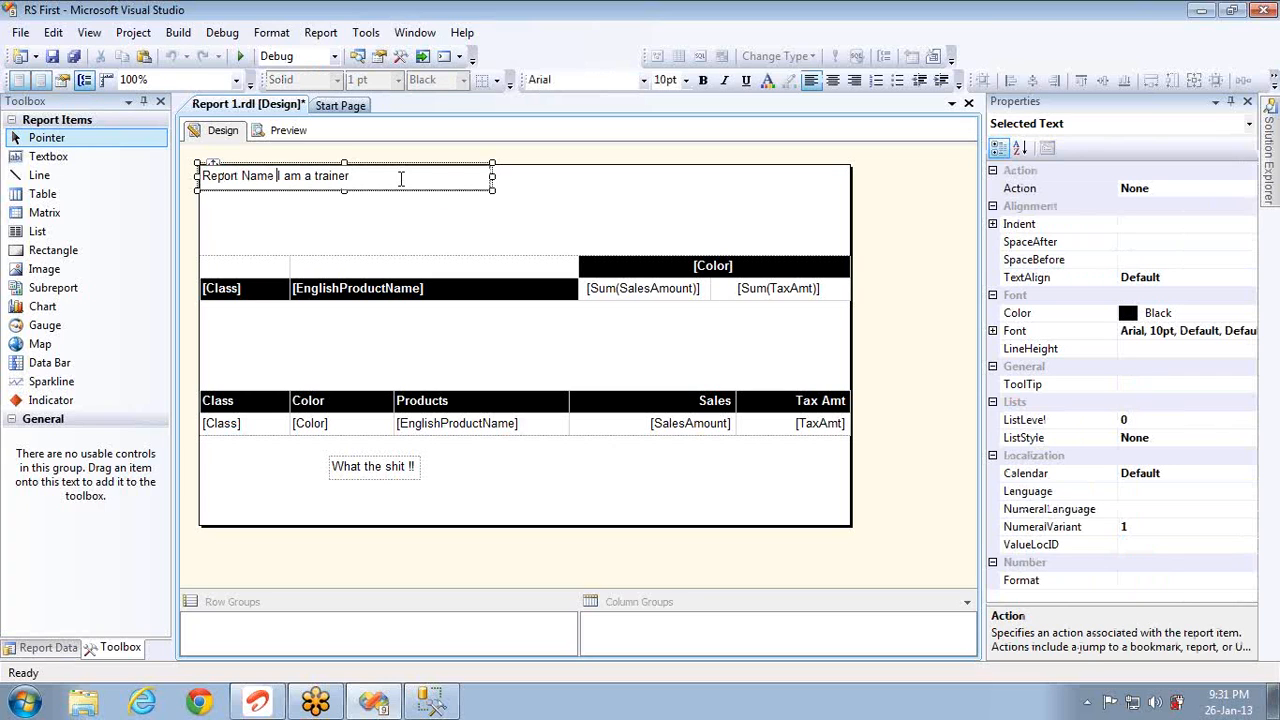
{"action": "type", "text": ":"}
{"action": "key", "text": "shift+End"}
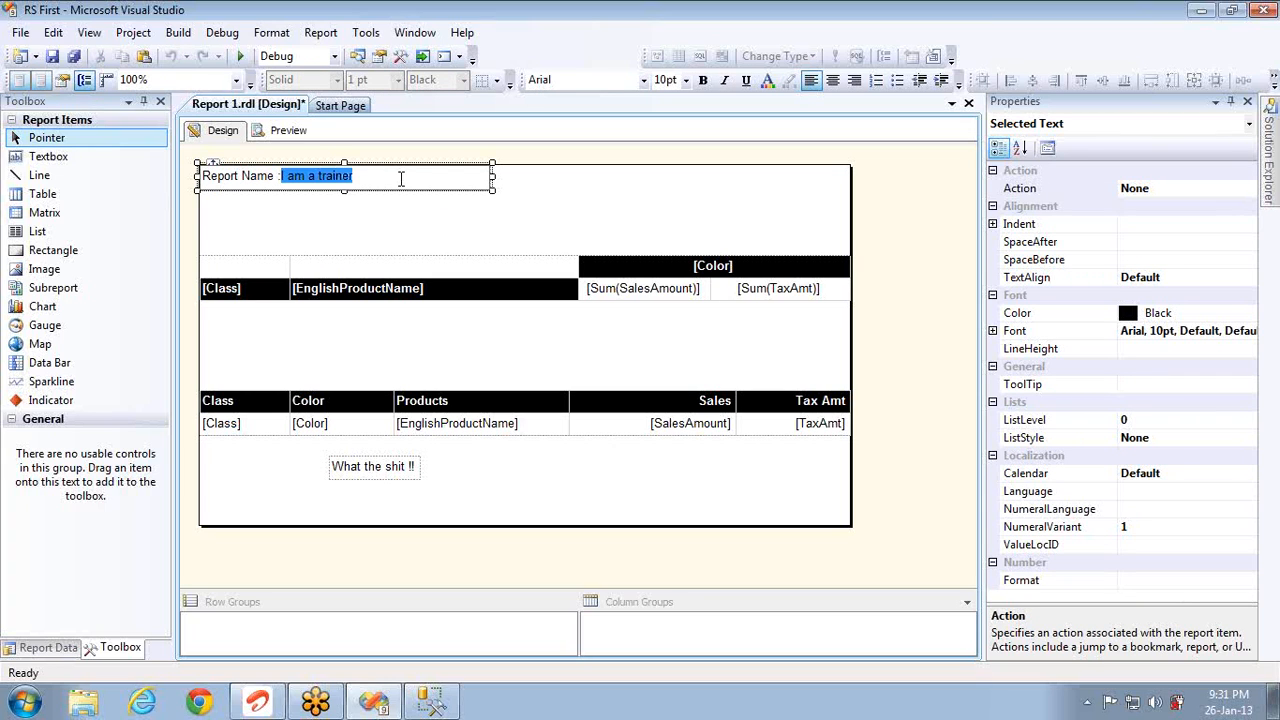
{"action": "key", "text": "Delete"}
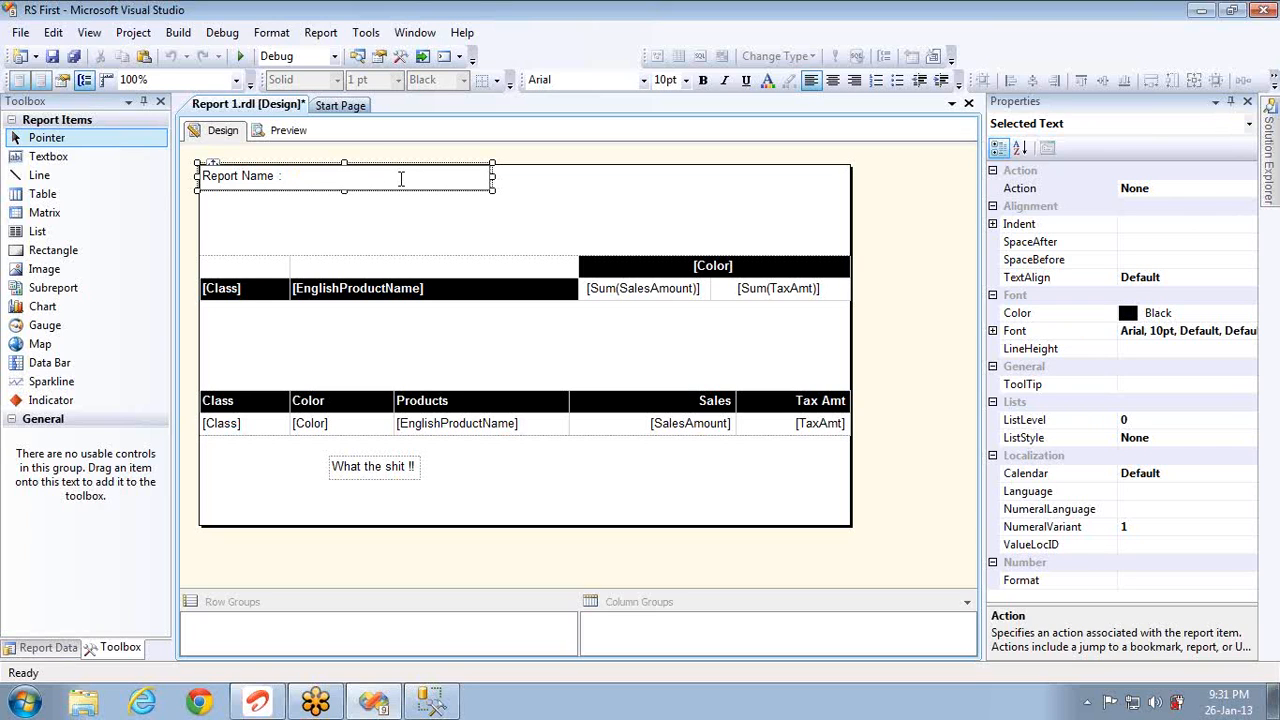
{"action": "type", "text": "Product Sales"}
{"action": "left_click", "coordinate": [405, 214]}
Step: Make the entire 'Report Name : Product Sales' title bold at 20pt
{"action": "double_click", "coordinate": [400, 180]}
{"action": "left_click", "coordinate": [686, 80]}
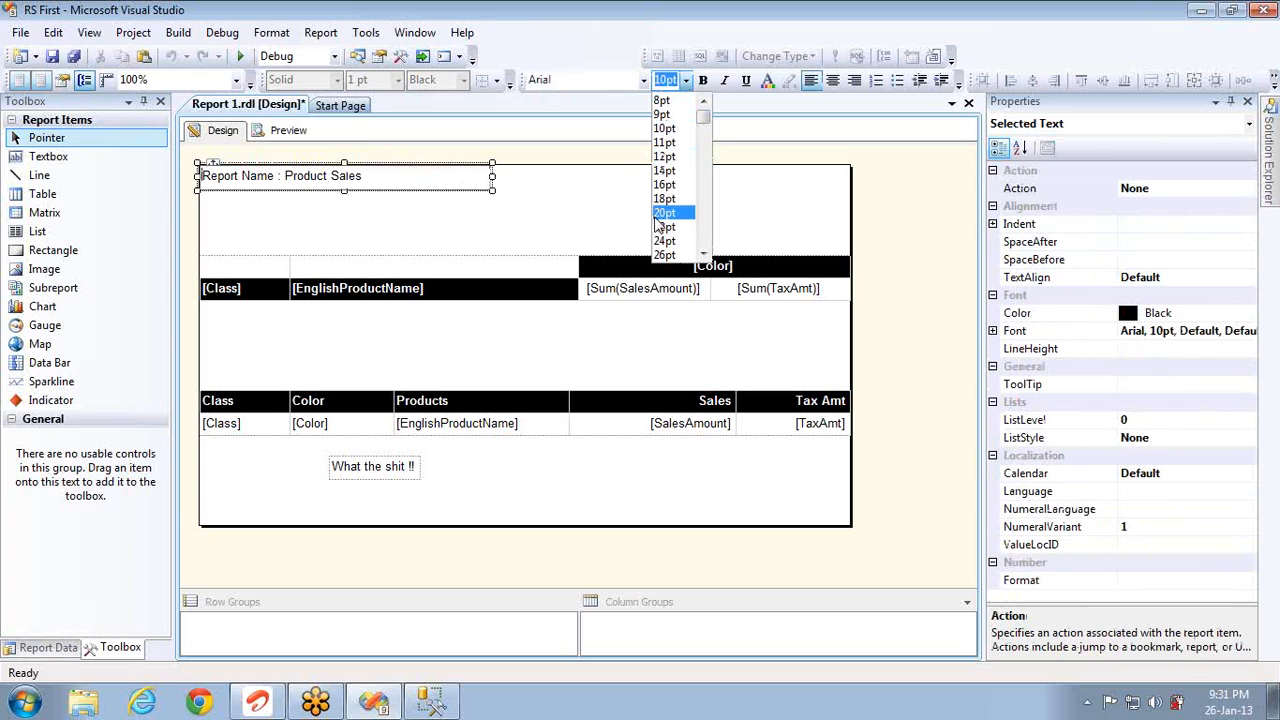
{"action": "left_click", "coordinate": [663, 212]}
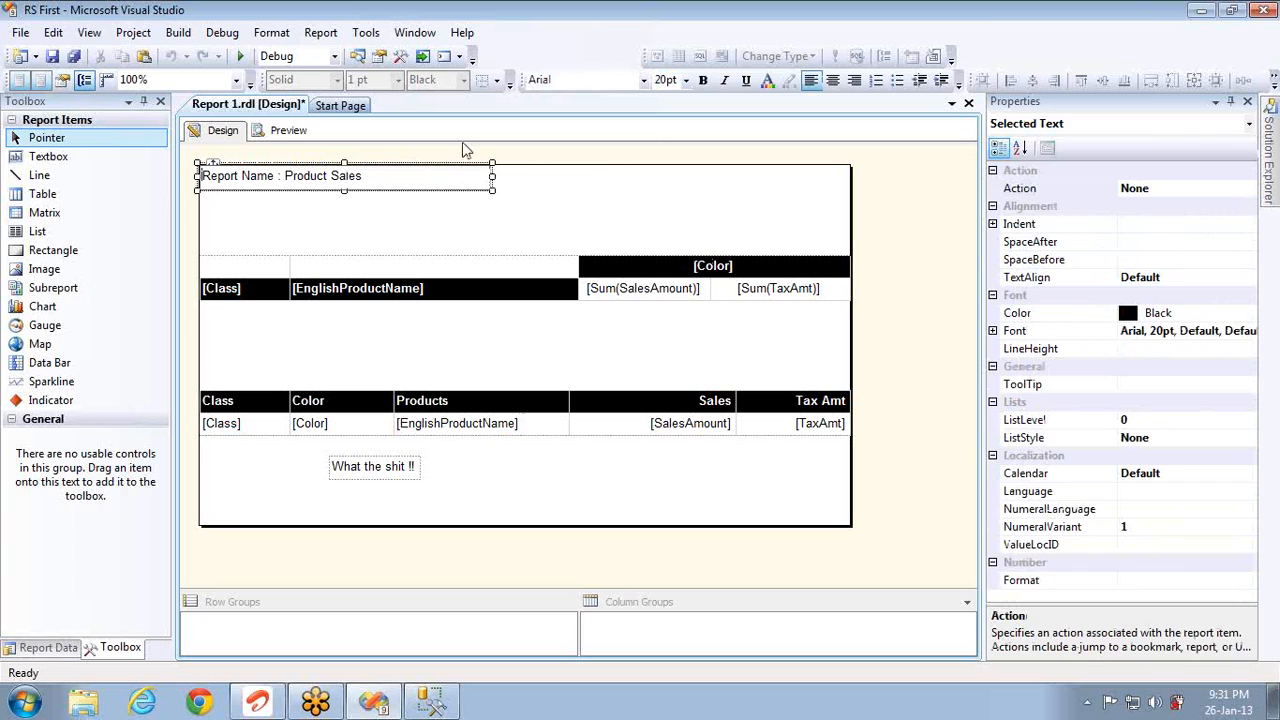
{"action": "key", "text": "ctrl+a"}
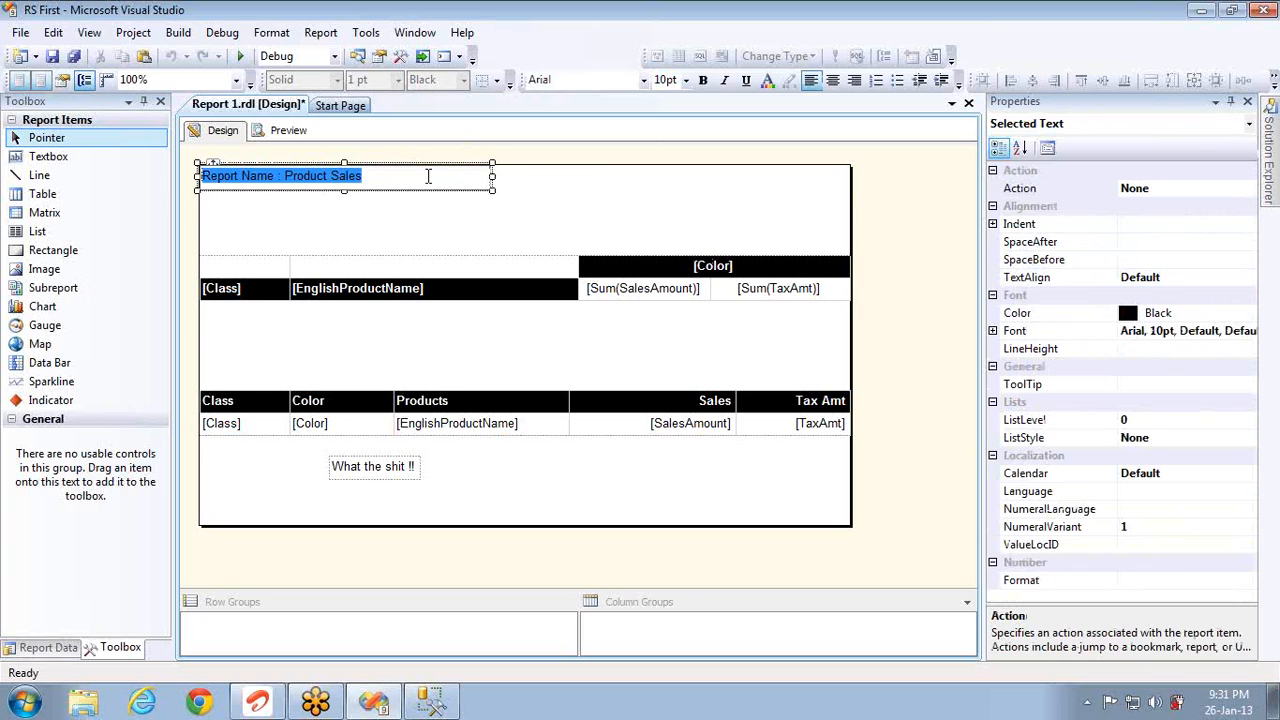
{"action": "left_click", "coordinate": [704, 82]}
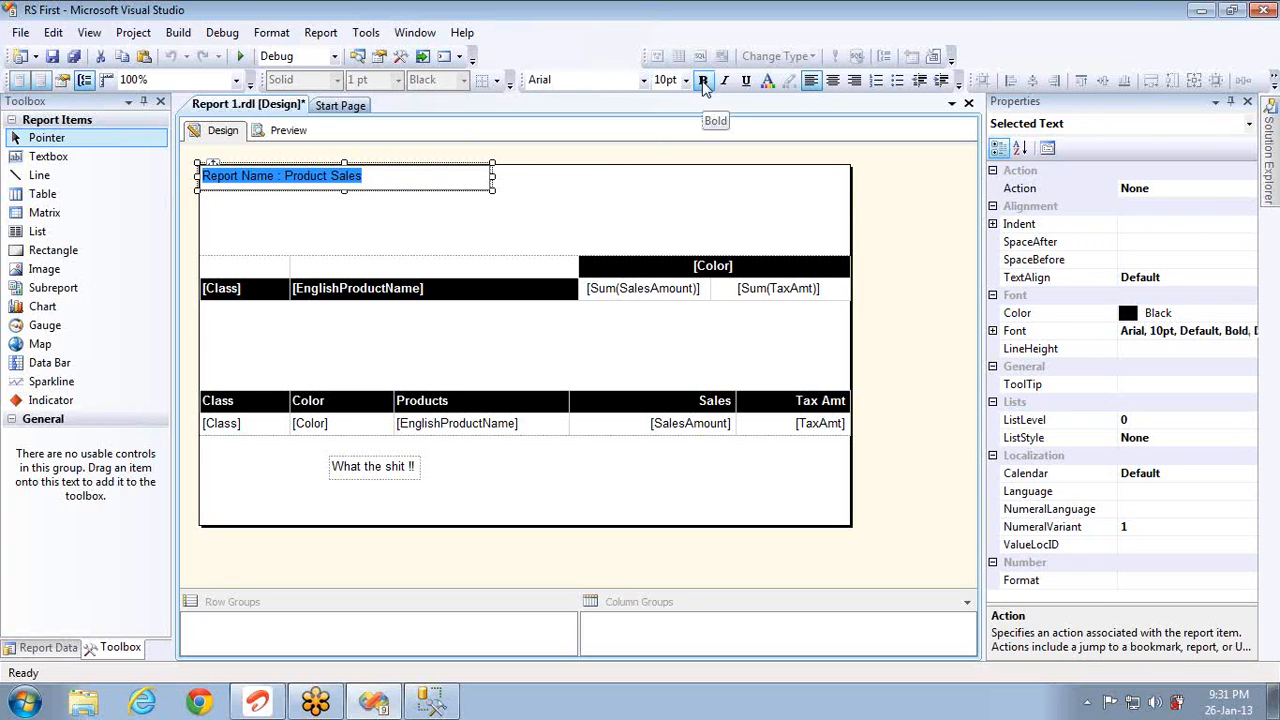
{"action": "left_click", "coordinate": [686, 81]}
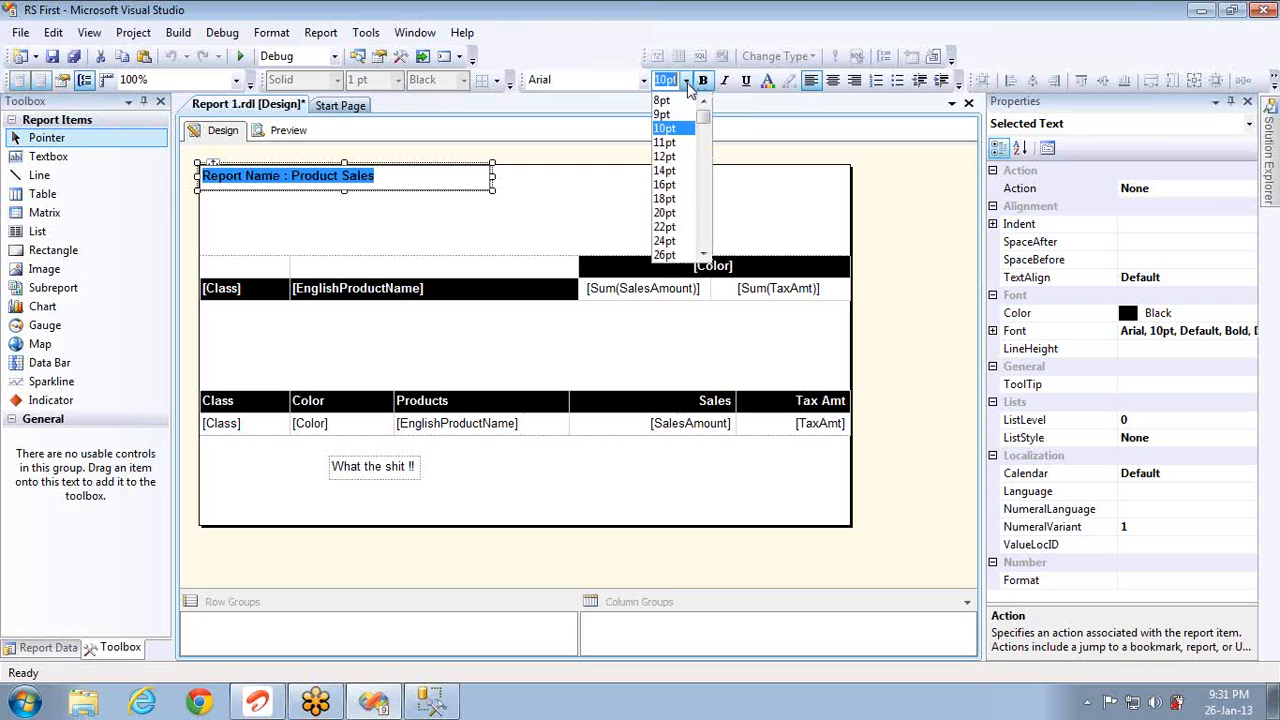
{"action": "left_click", "coordinate": [672, 187]}
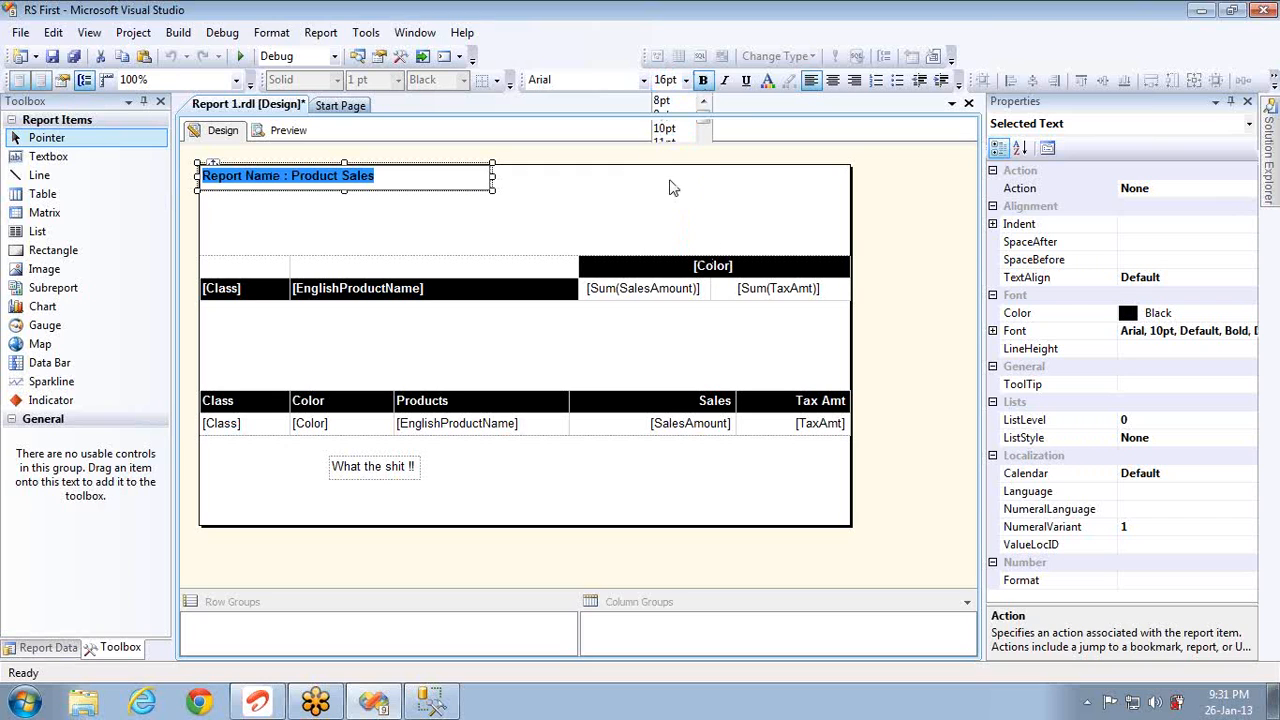
{"action": "left_click", "coordinate": [685, 82]}
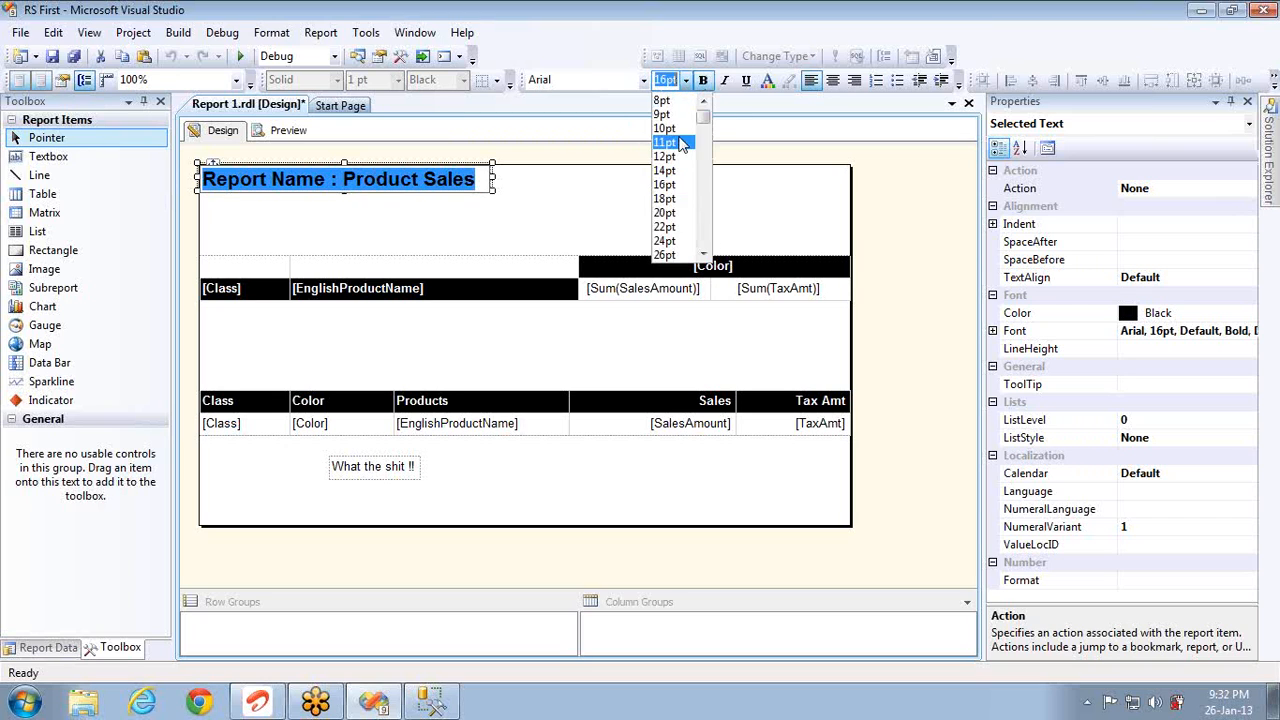
{"action": "left_click", "coordinate": [670, 214]}
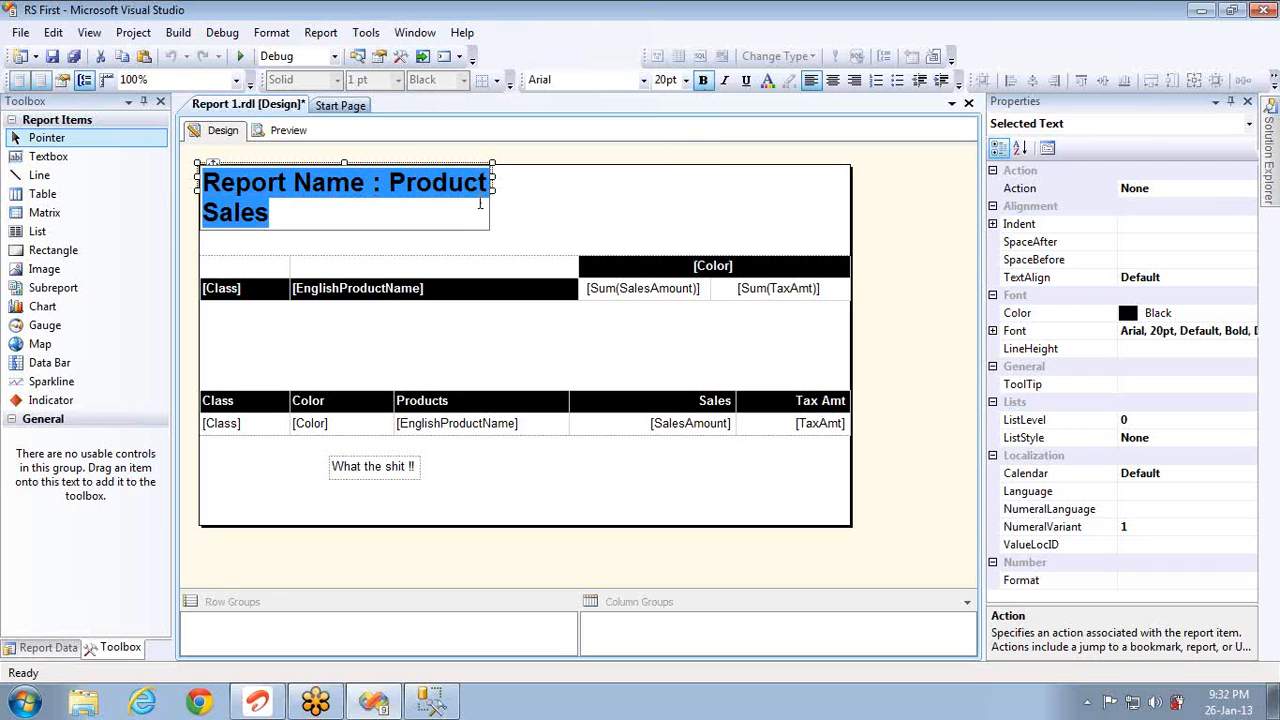
{"action": "left_click", "coordinate": [476, 198]}
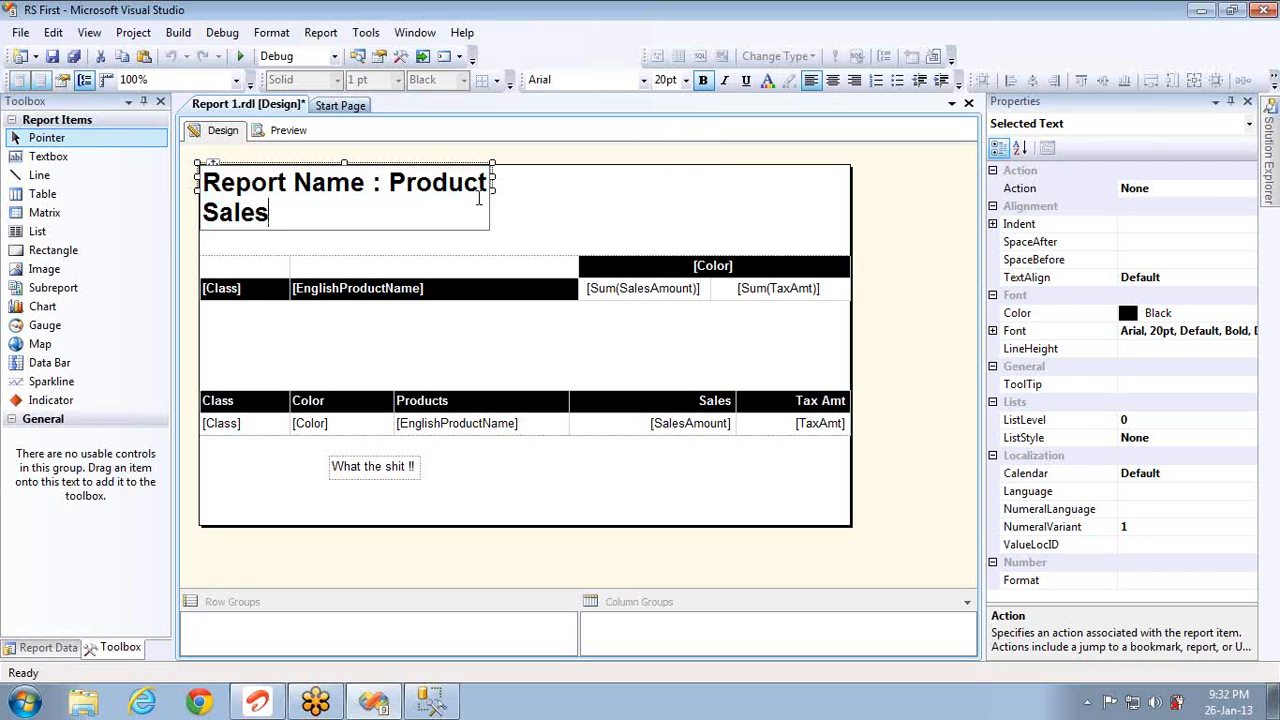
{"action": "left_click", "coordinate": [495, 183]}
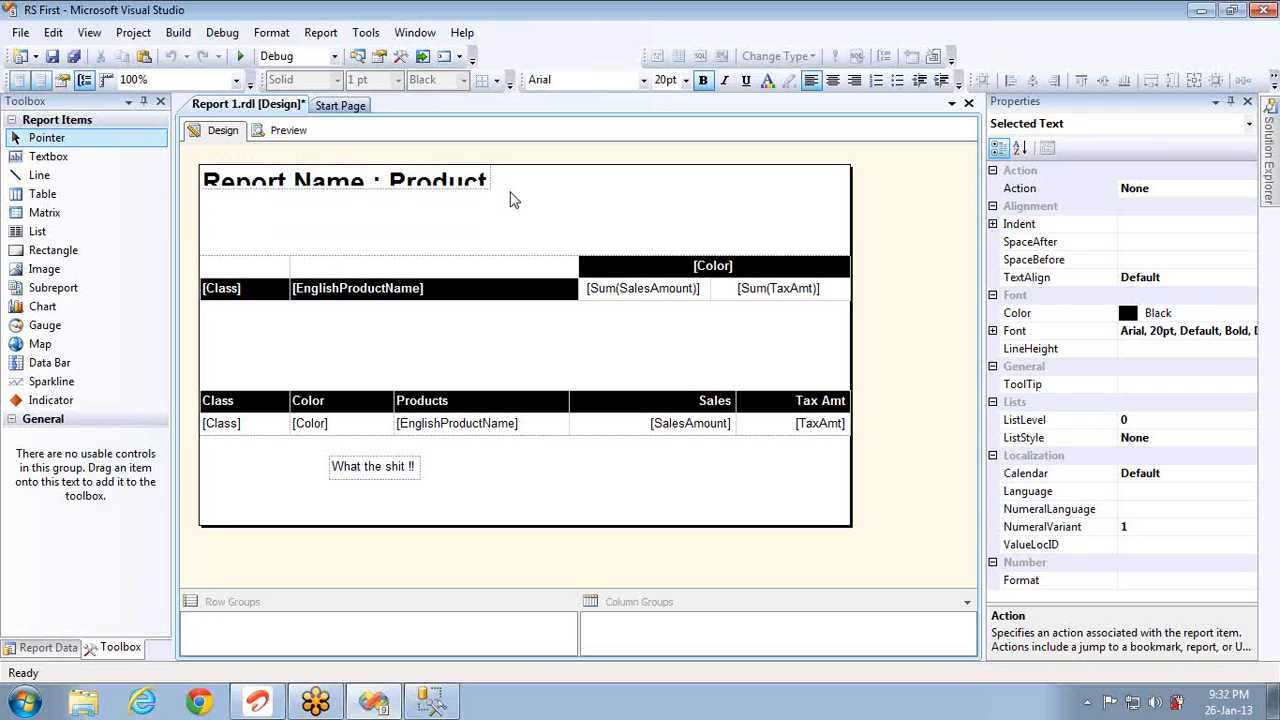
{"action": "left_click", "coordinate": [483, 177]}
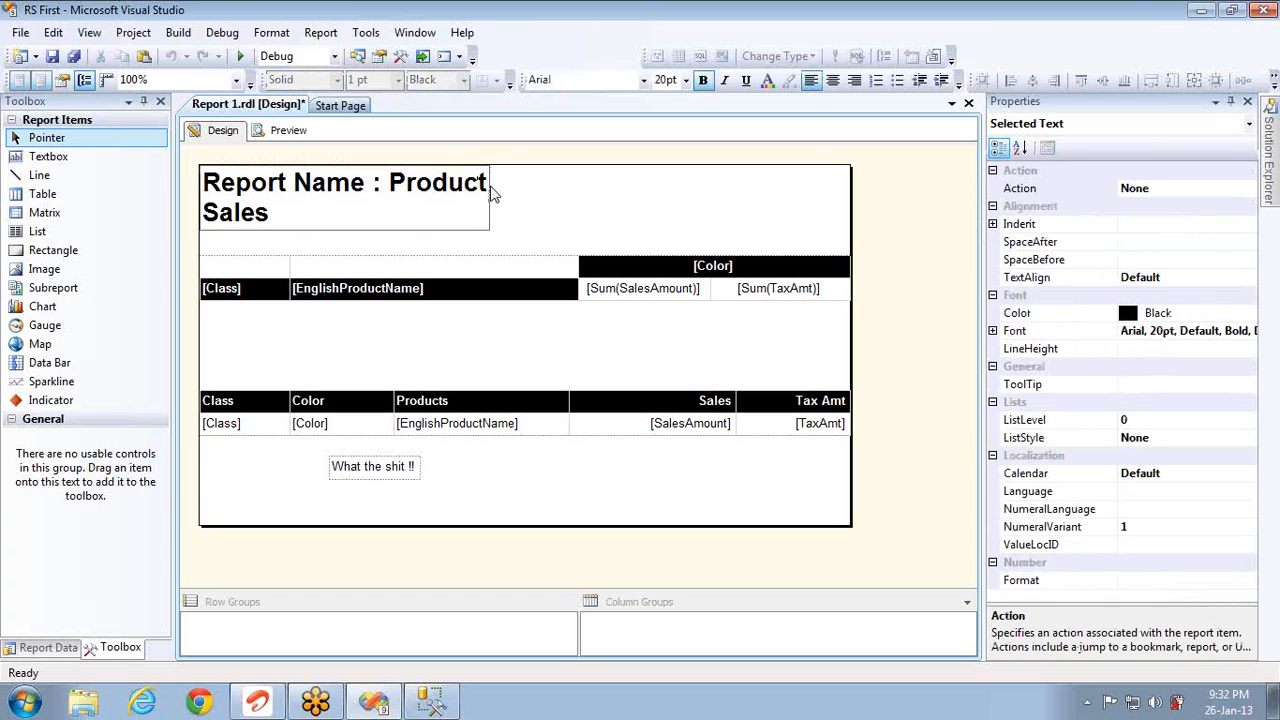
{"action": "left_click", "coordinate": [518, 222]}
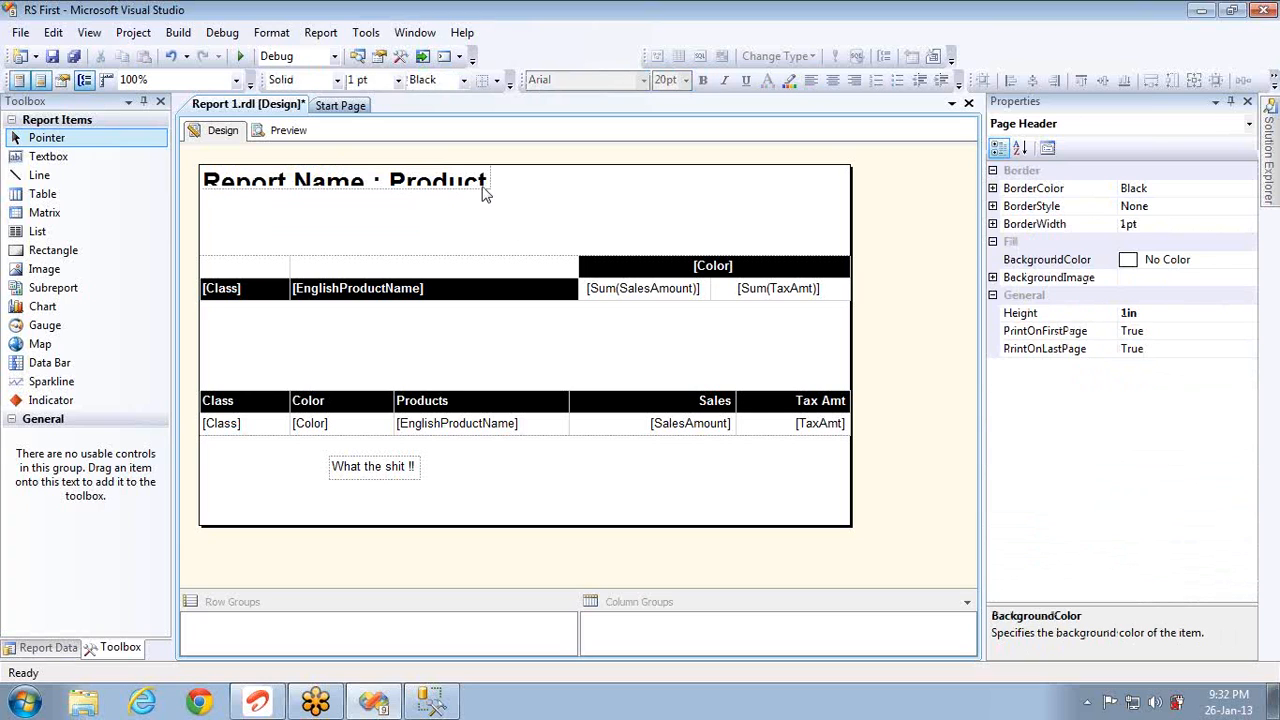
Step: Widen and heighten the title text box so the full title shows on one line
{"action": "left_click", "coordinate": [488, 188]}
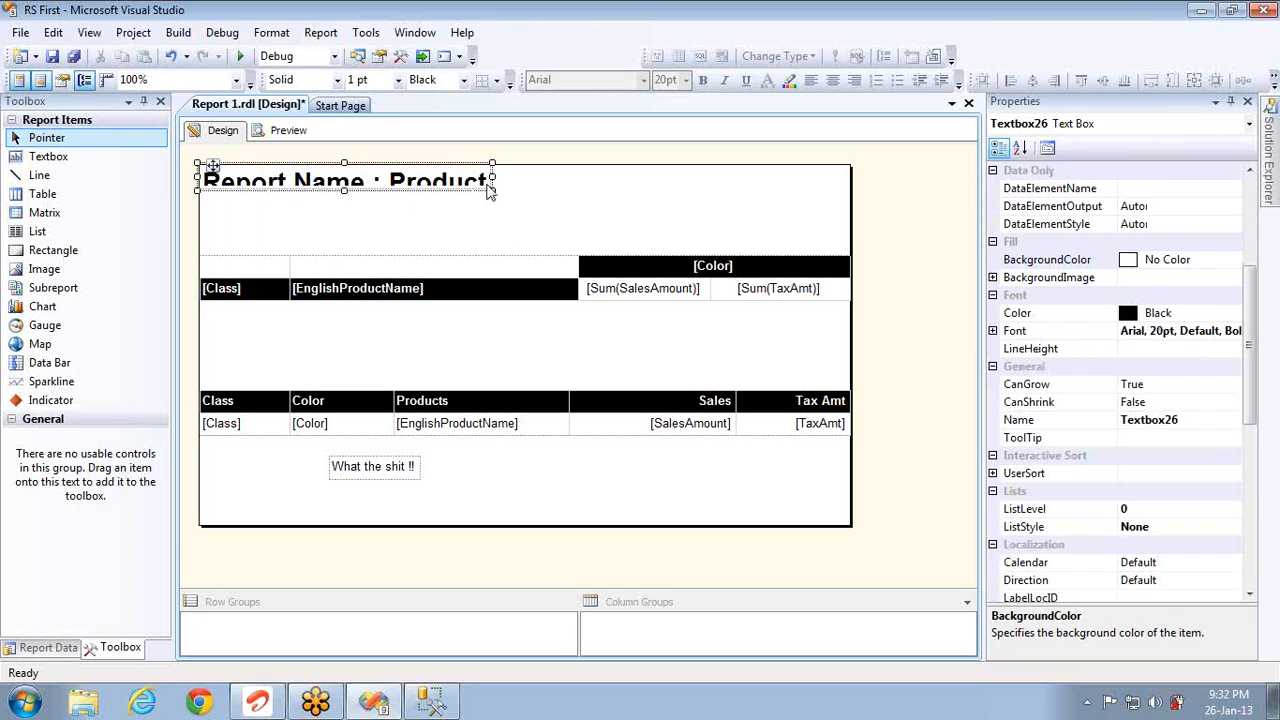
{"action": "left_click_drag", "start_coordinate": [492, 177], "coordinate": [602, 190]}
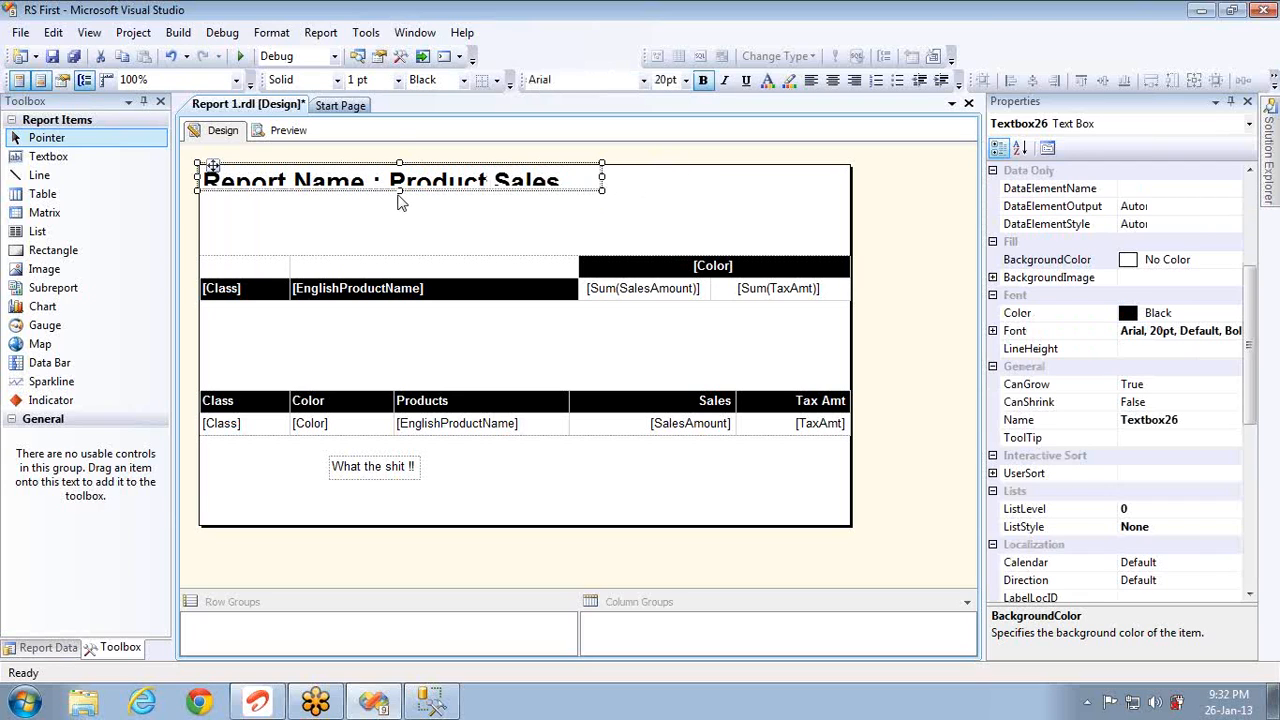
{"action": "mouse_move", "coordinate": [400, 194]}
{"action": "left_mouse_down"}
{"action": "mouse_move", "coordinate": [403, 247]}
{"action": "mouse_move", "coordinate": [411, 213]}
{"action": "left_mouse_up"}
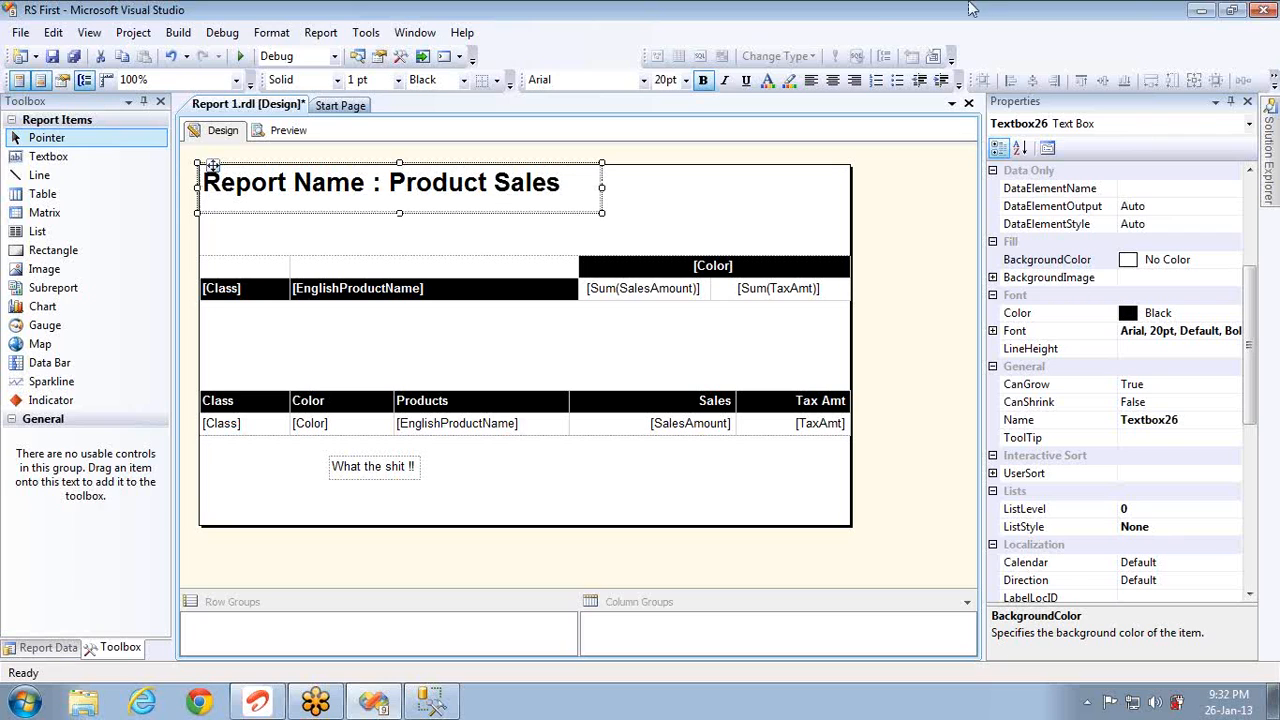
{"action": "left_click", "coordinate": [768, 80]}
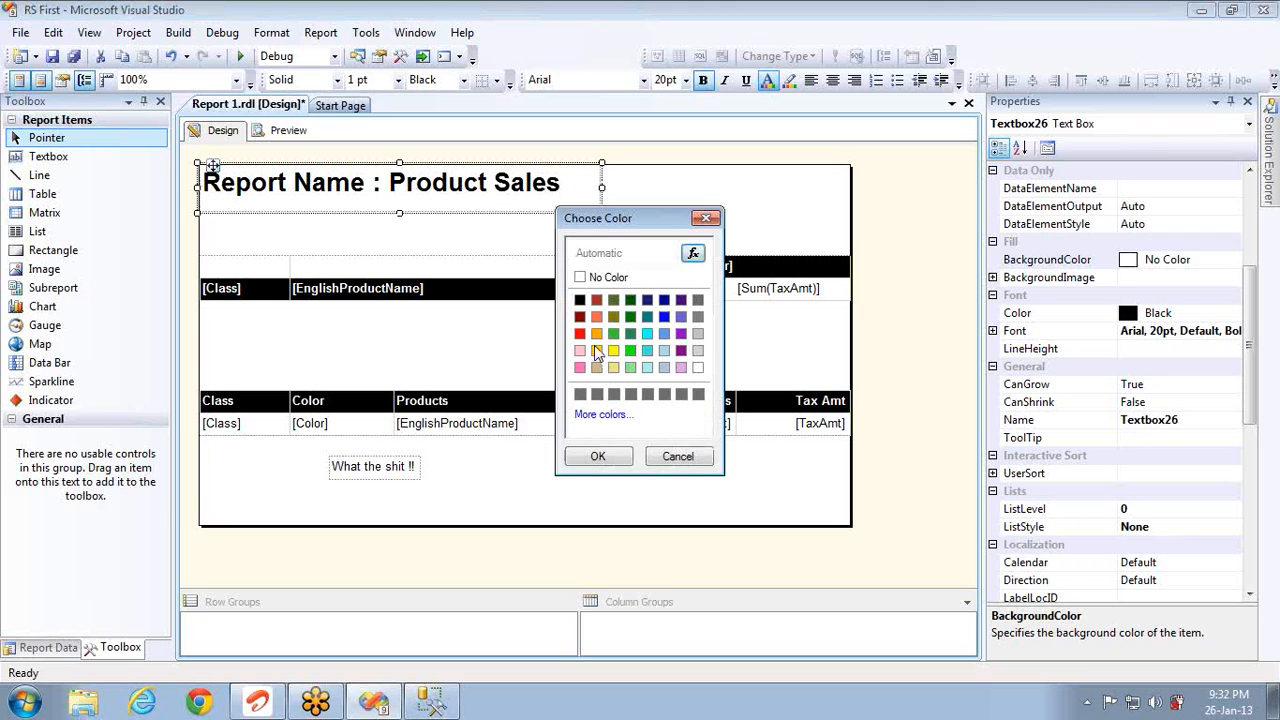
Step: Color all of the 'Report Name : Product Sales' title text red
{"action": "left_click", "coordinate": [580, 334]}
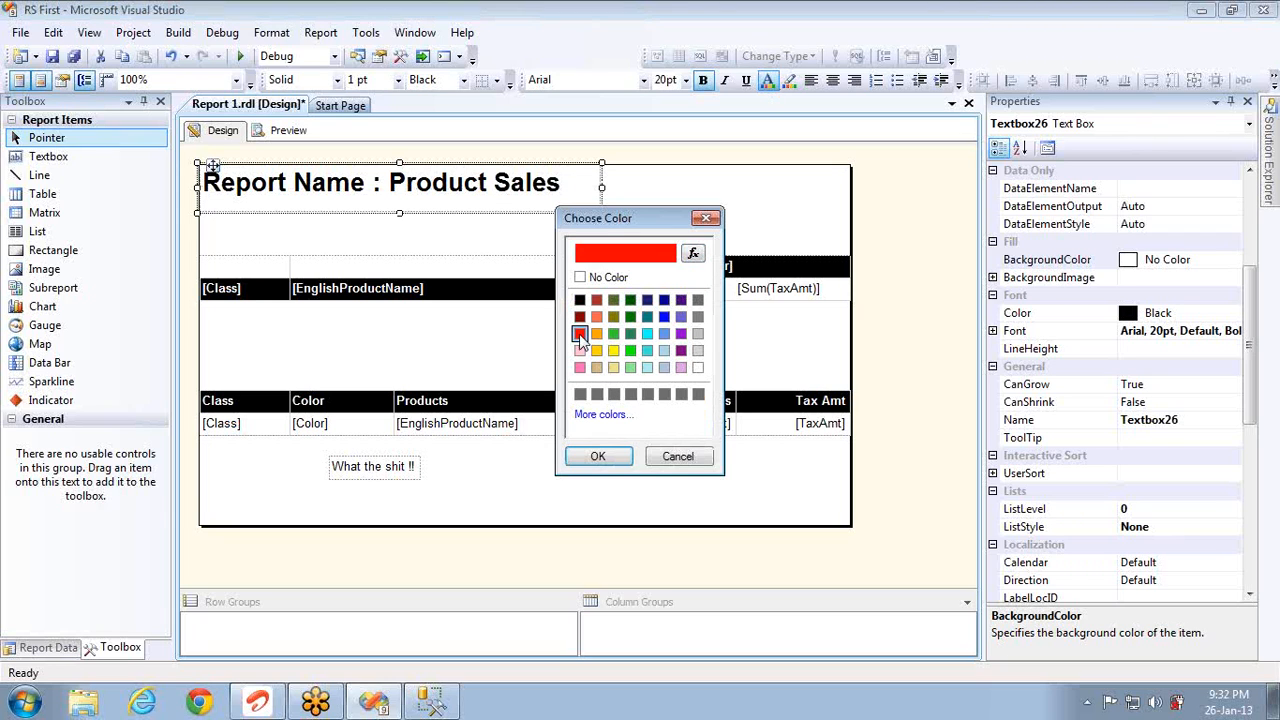
{"action": "left_click", "coordinate": [706, 218]}
{"action": "left_click", "coordinate": [586, 191]}
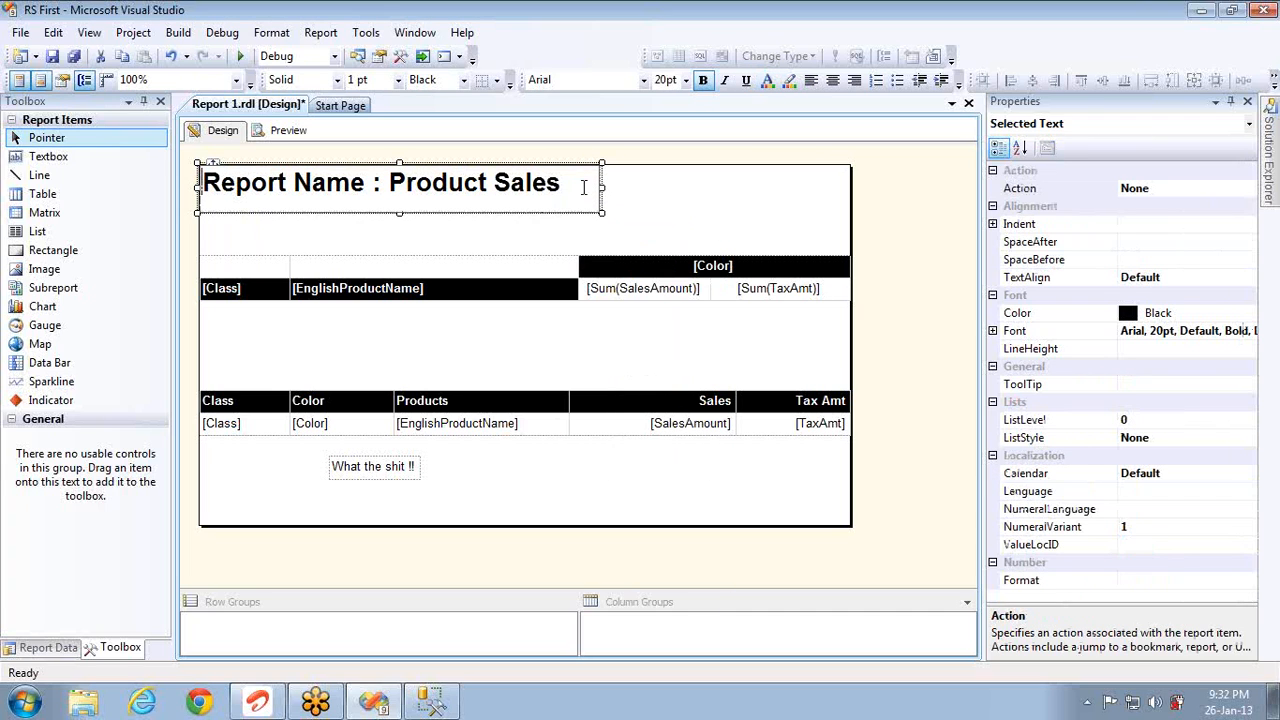
{"action": "key", "text": "ctrl+a"}
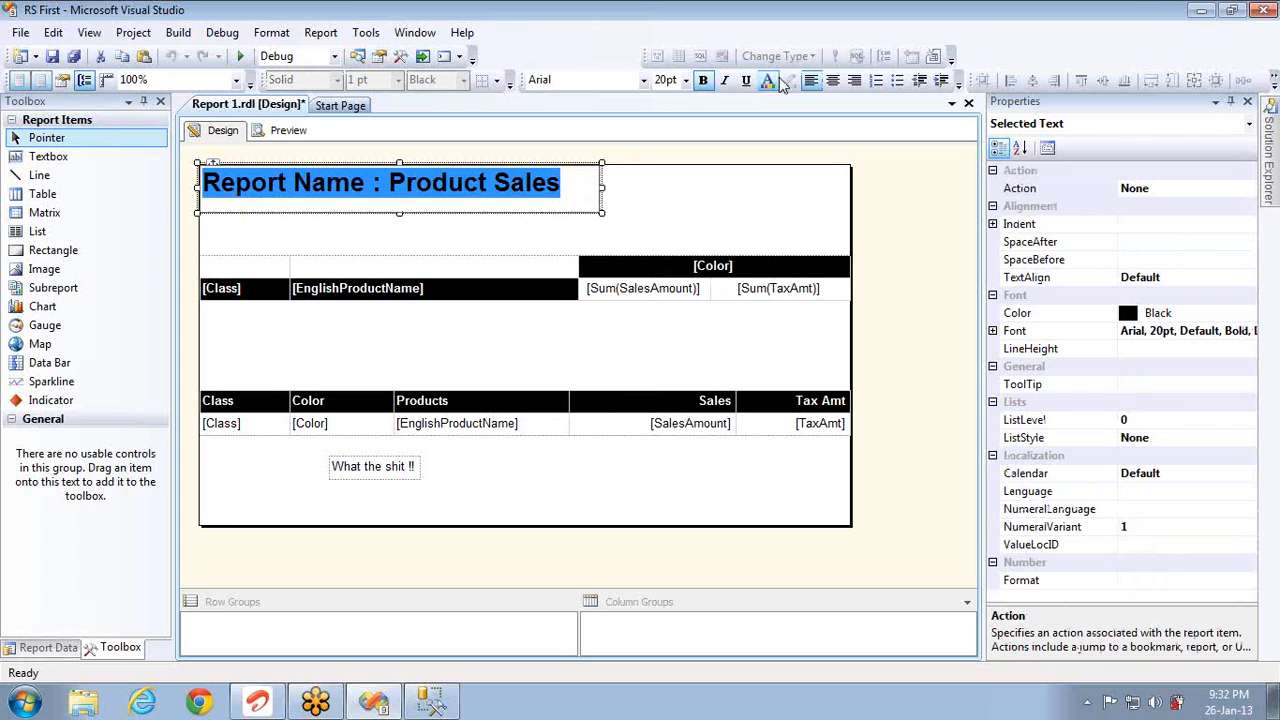
{"action": "left_click", "coordinate": [767, 80]}
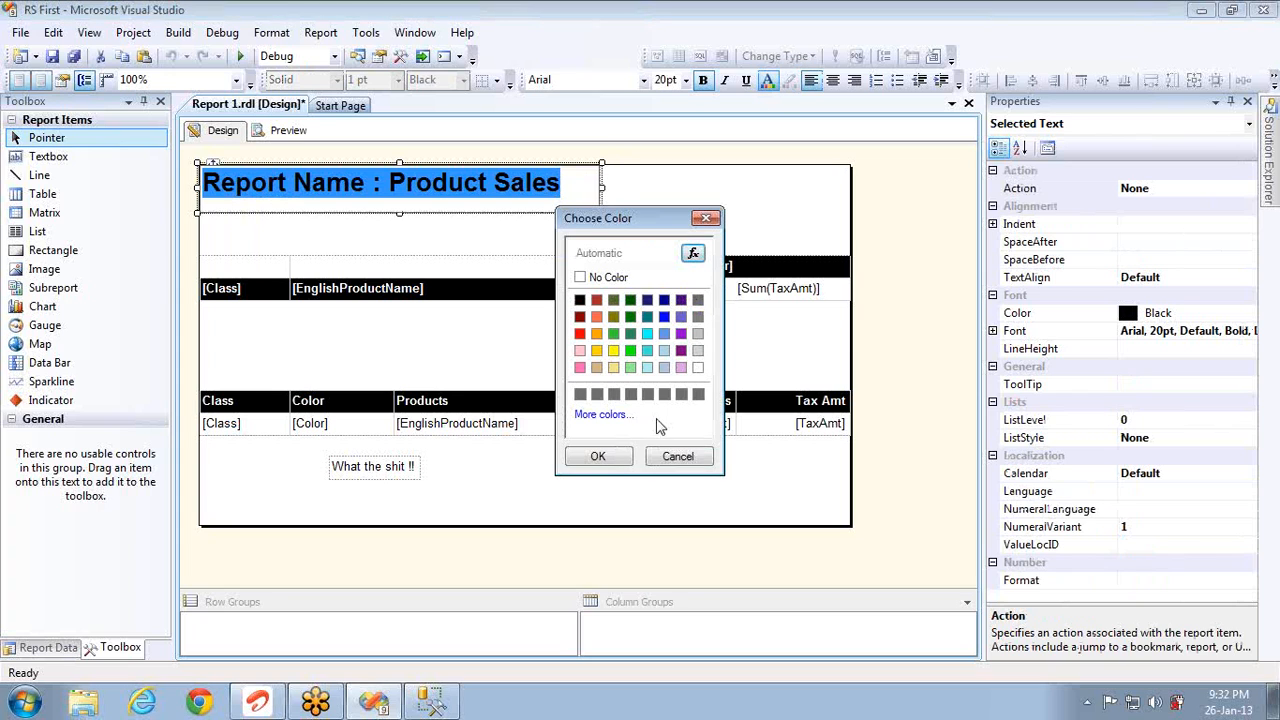
{"action": "left_click", "coordinate": [580, 333]}
{"action": "left_click", "coordinate": [597, 458]}
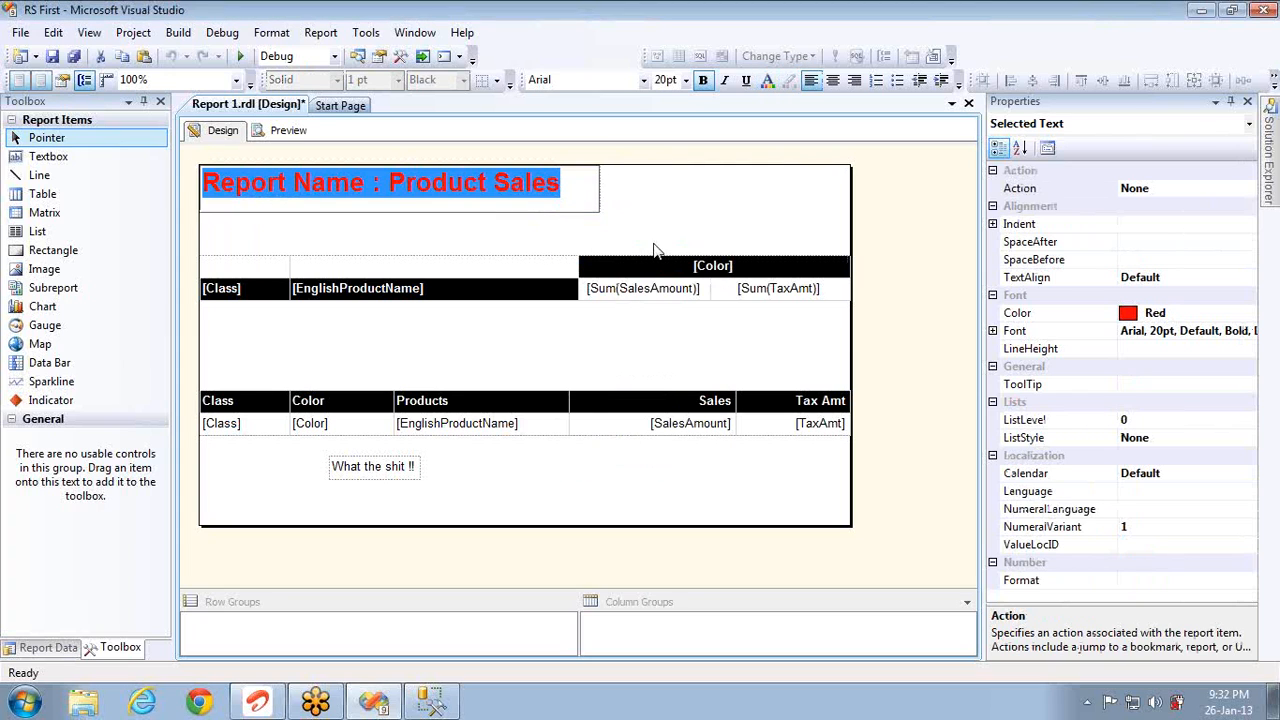
{"action": "left_click", "coordinate": [673, 210]}
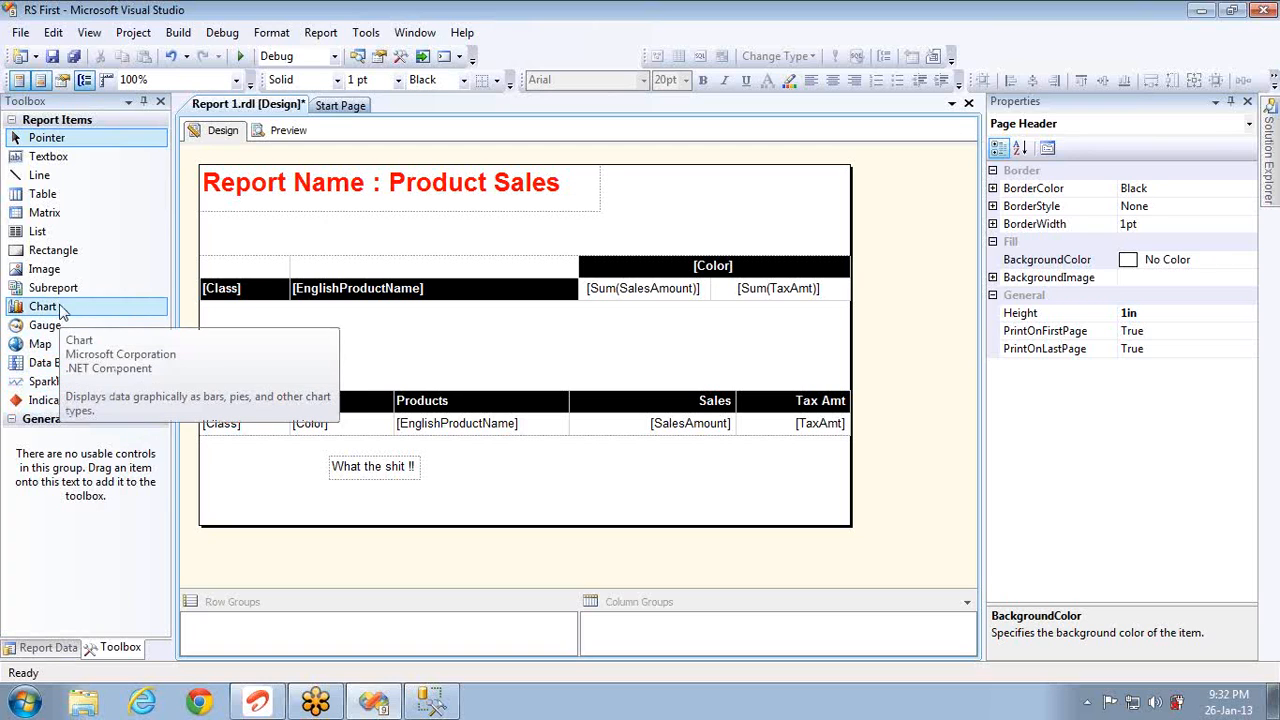
Step: Place an image beside the title and embed 1.jpg from DESKTOP as ID1
{"action": "left_click_drag", "start_coordinate": [56, 270], "coordinate": [680, 194]}
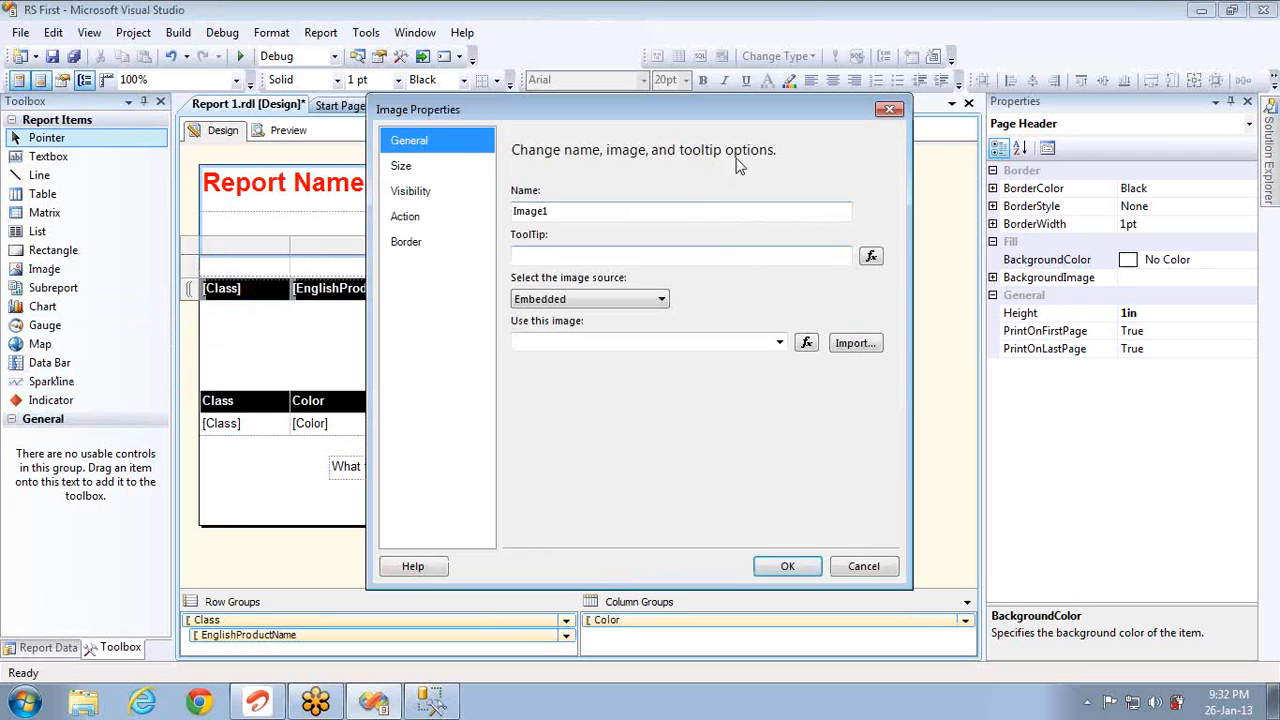
{"action": "left_click", "coordinate": [860, 352]}
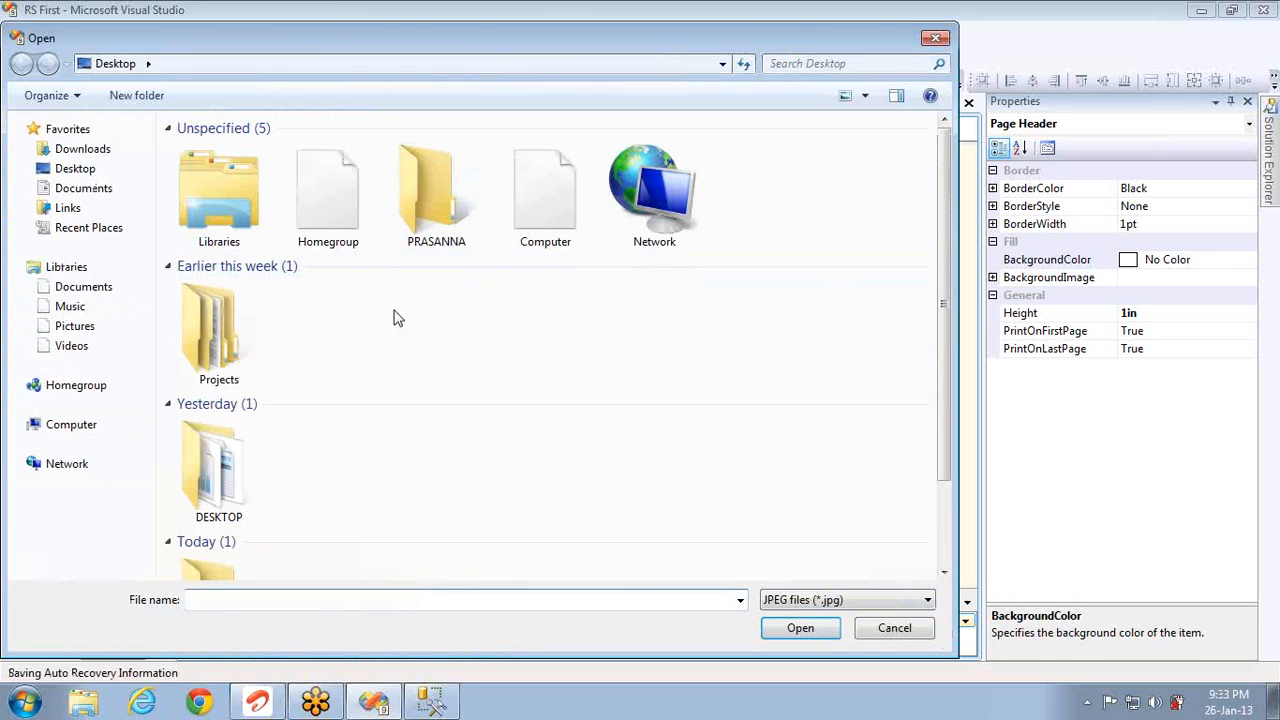
{"action": "key", "text": "Down"}
{"action": "key", "text": "Down"}
{"action": "key", "text": "Down"}
{"action": "key", "text": "Down"}
{"action": "key", "text": "Down"}
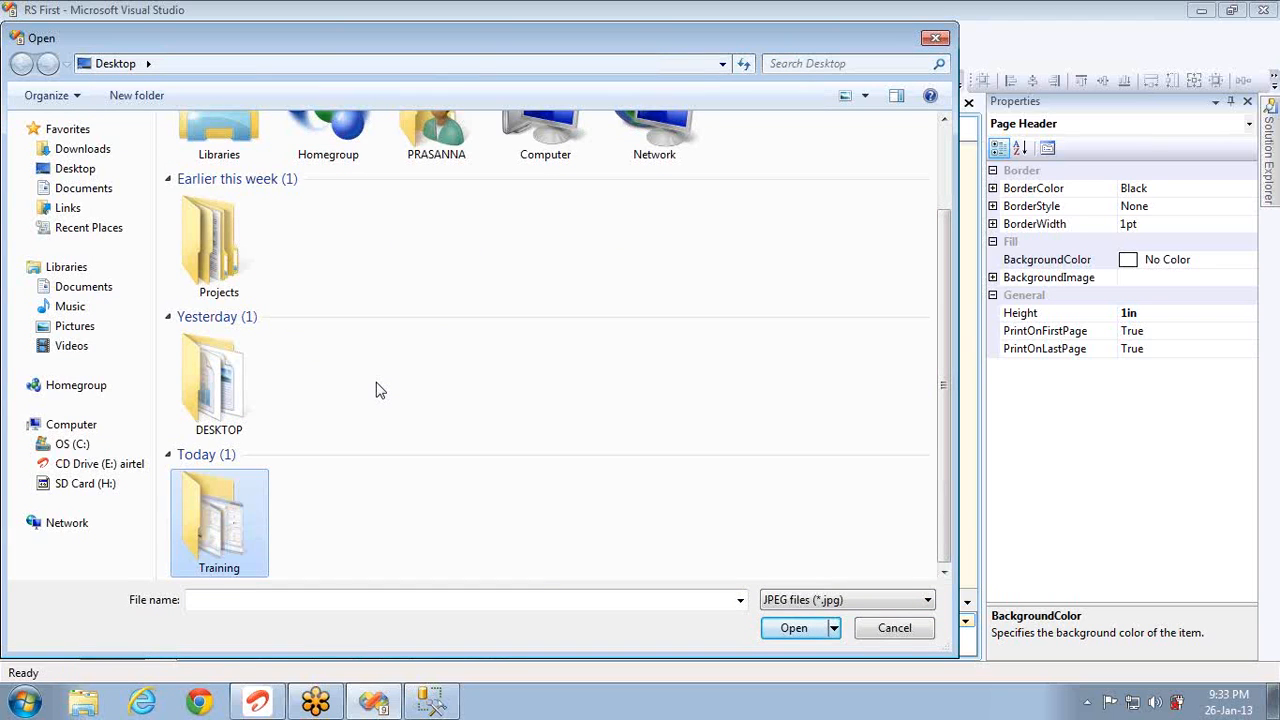
{"action": "key", "text": "Up"}
{"action": "key", "text": "Up"}
{"action": "key", "text": "Up"}
{"action": "key", "text": "Up"}
{"action": "key", "text": "Up"}
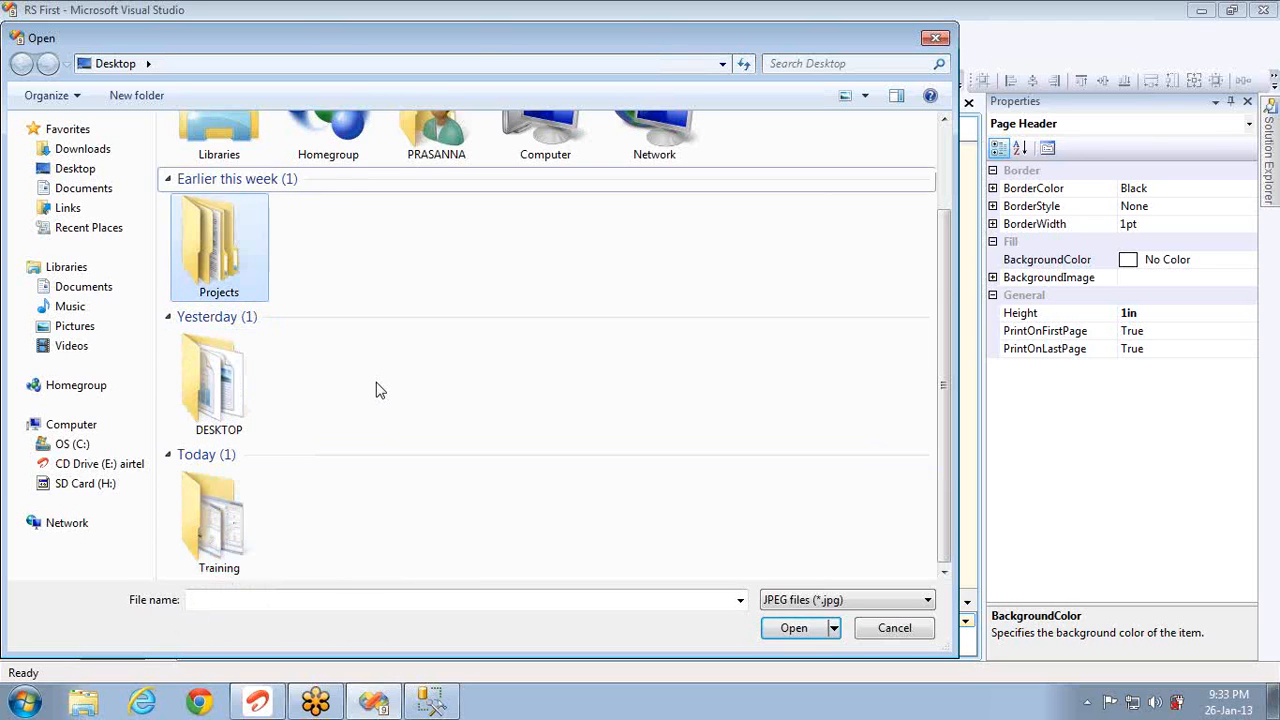
{"action": "key", "text": "Down"}
{"action": "key", "text": "Down"}
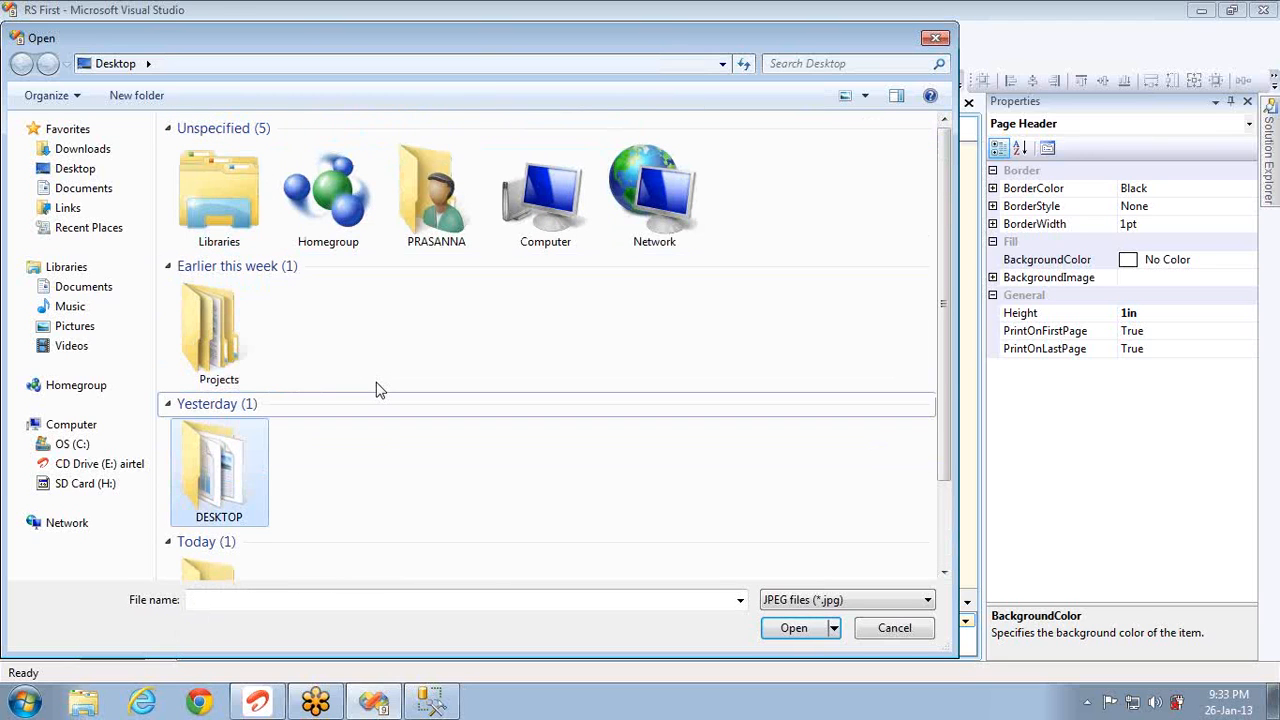
{"action": "double_click", "coordinate": [222, 465]}
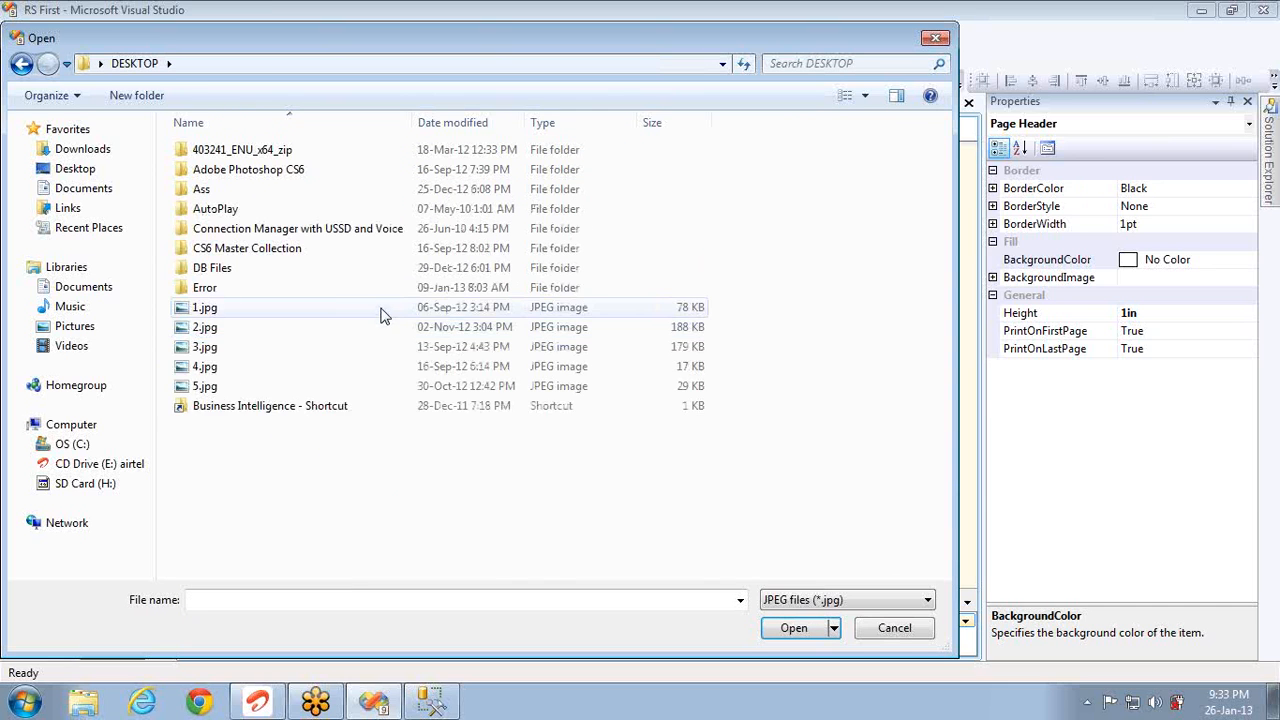
{"action": "left_click", "coordinate": [282, 549]}
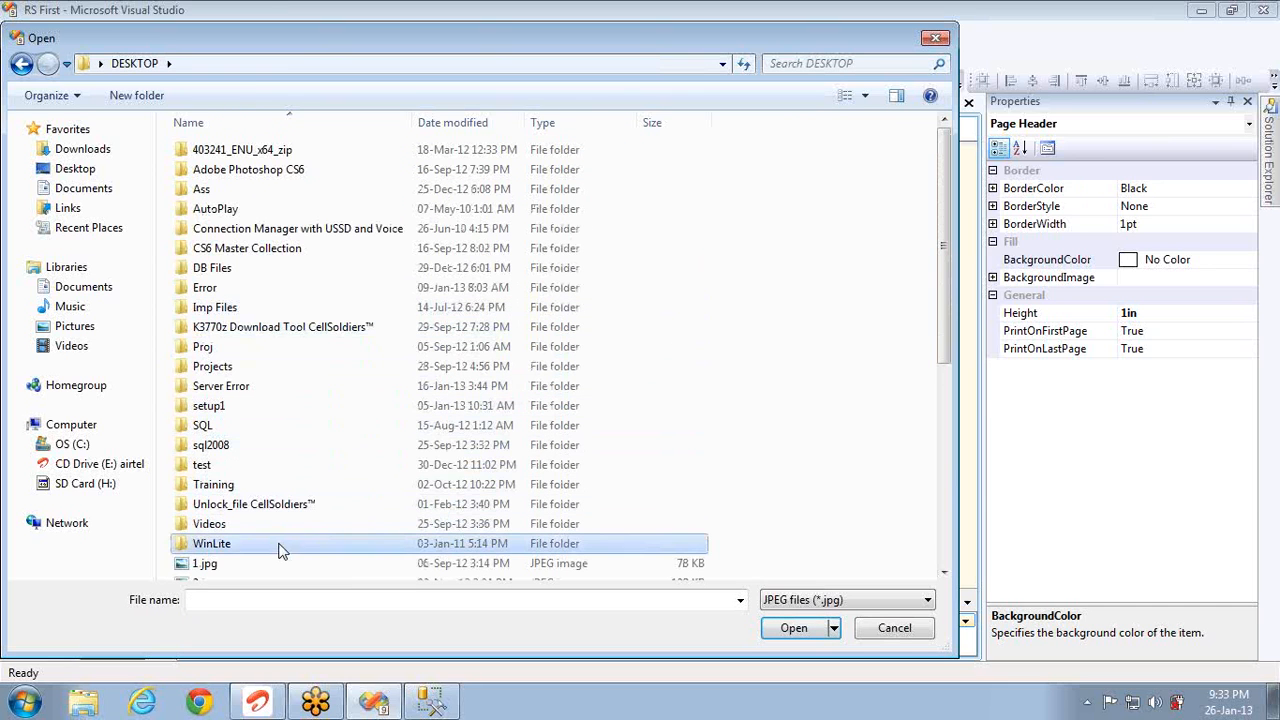
{"action": "left_click", "coordinate": [272, 564]}
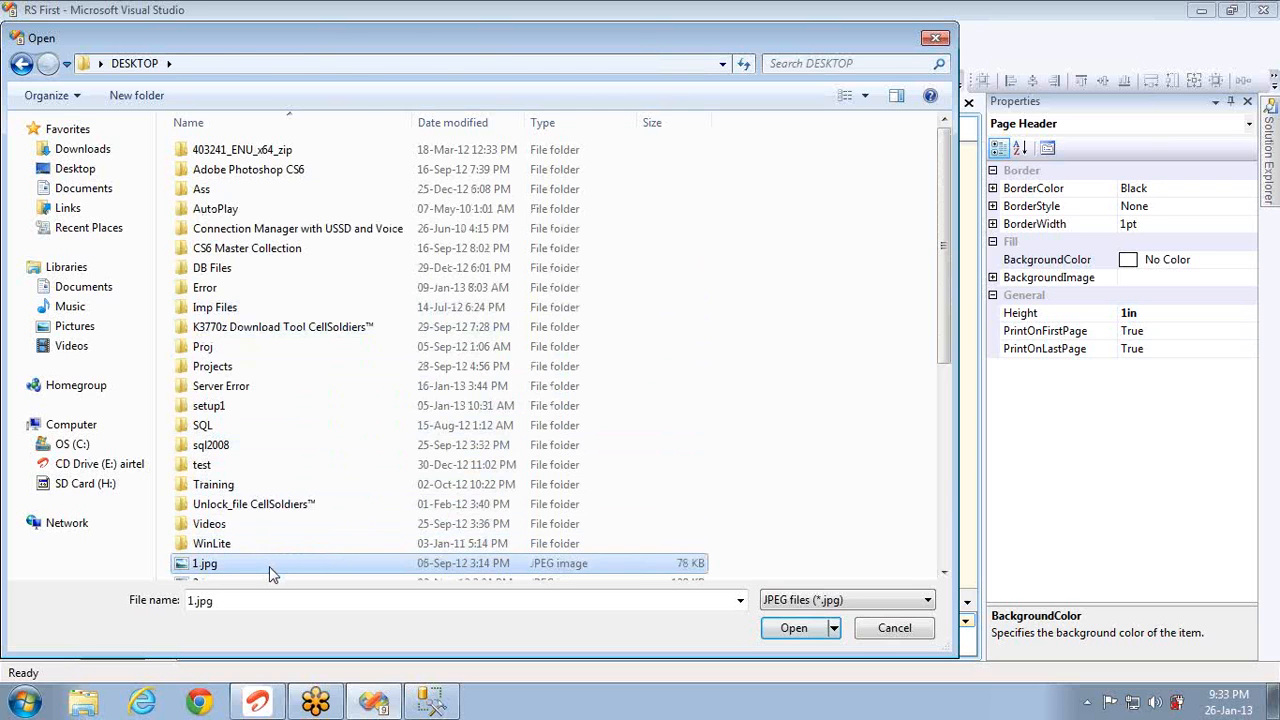
{"action": "double_click", "coordinate": [269, 566]}
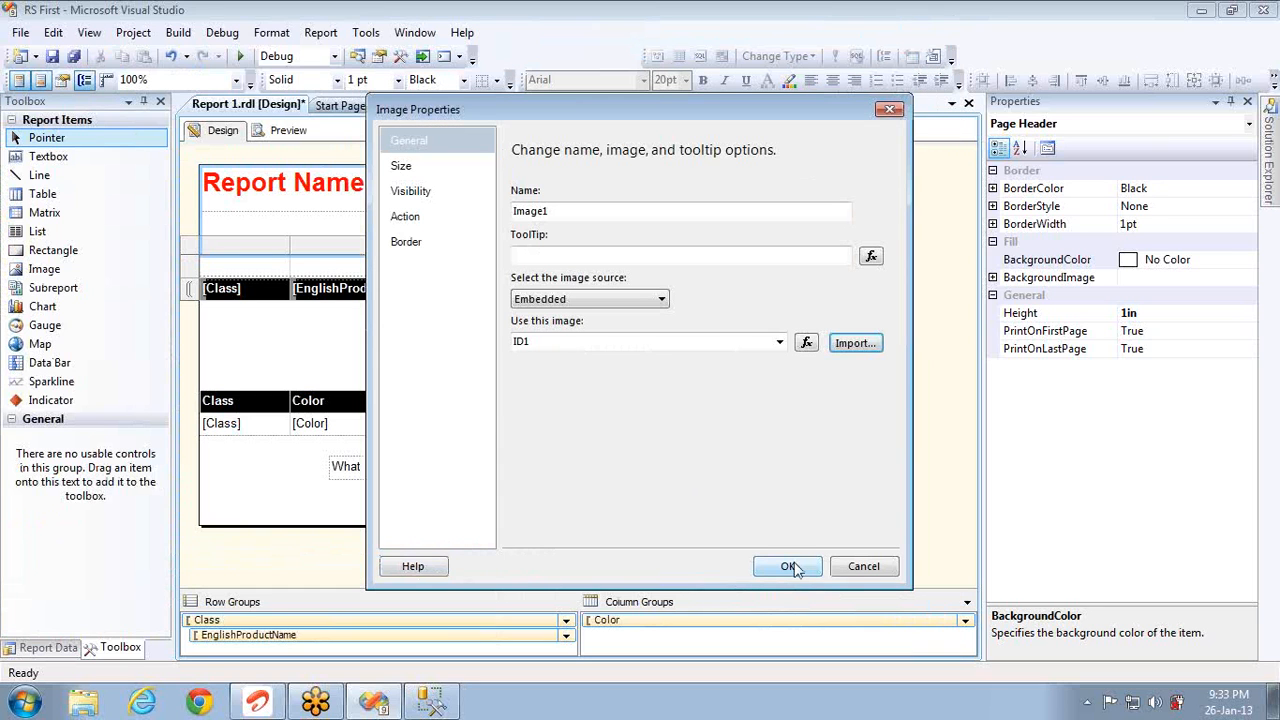
{"action": "left_click", "coordinate": [789, 567]}
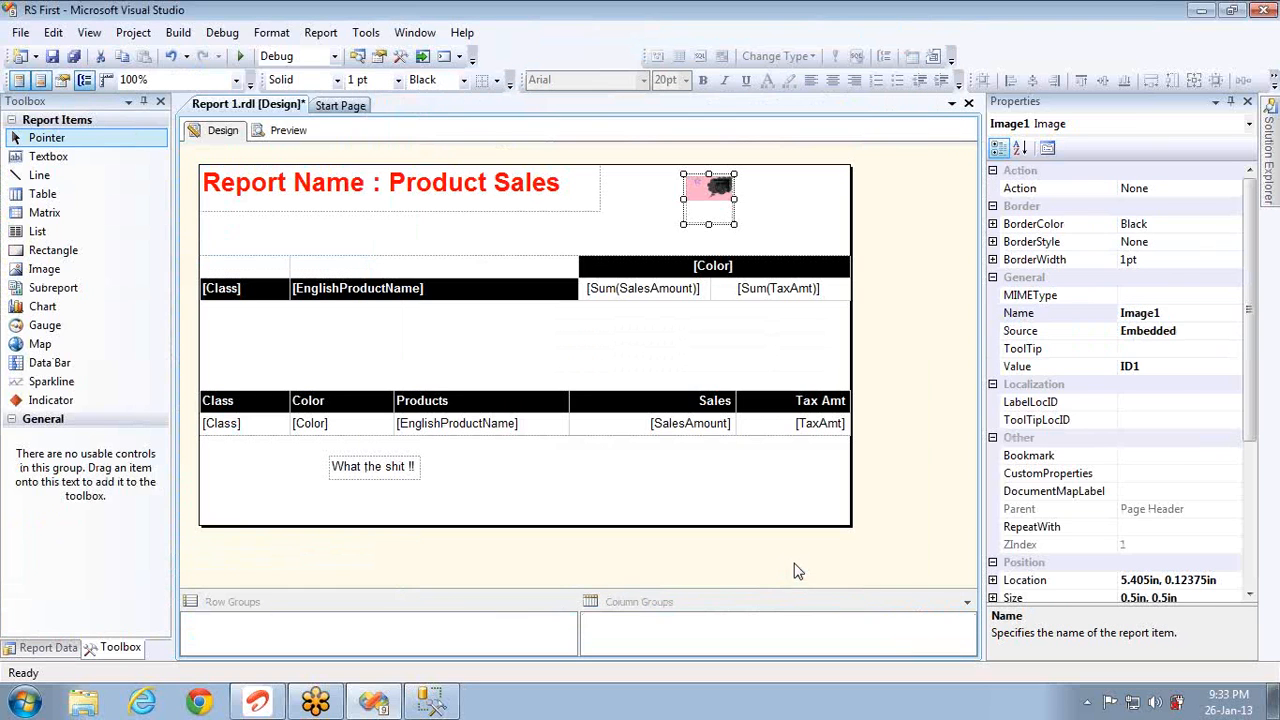
Step: Set Image1 to Fit to size and enlarge it to about 1.2 by 0.74 inches
{"action": "right_click", "coordinate": [710, 207]}
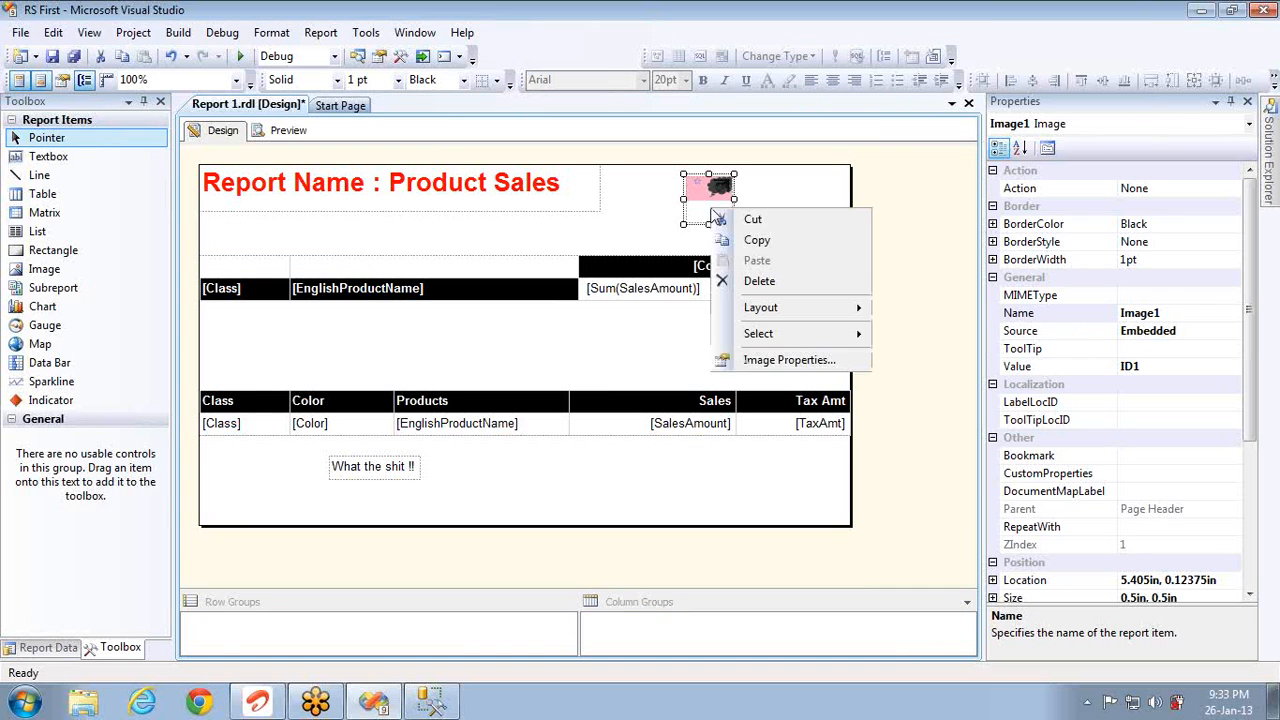
{"action": "left_click", "coordinate": [770, 370]}
{"action": "left_click", "coordinate": [401, 166]}
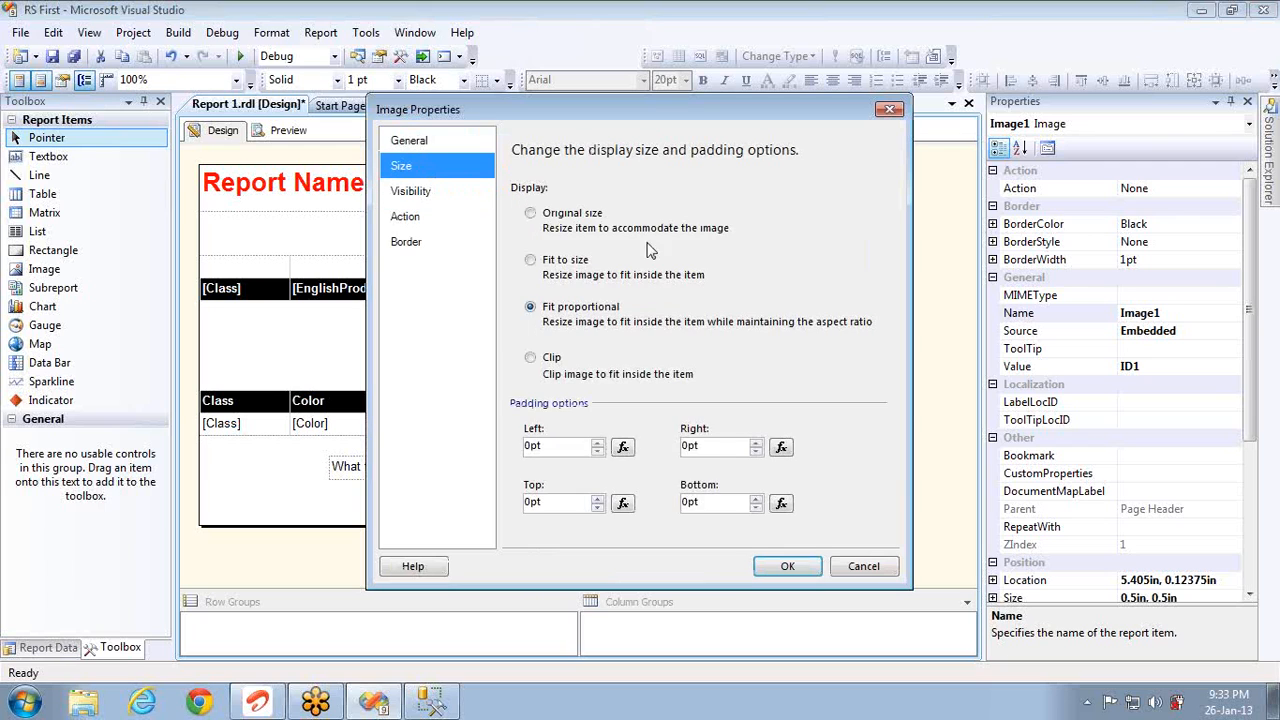
{"action": "left_click", "coordinate": [568, 262]}
{"action": "left_click", "coordinate": [770, 569]}
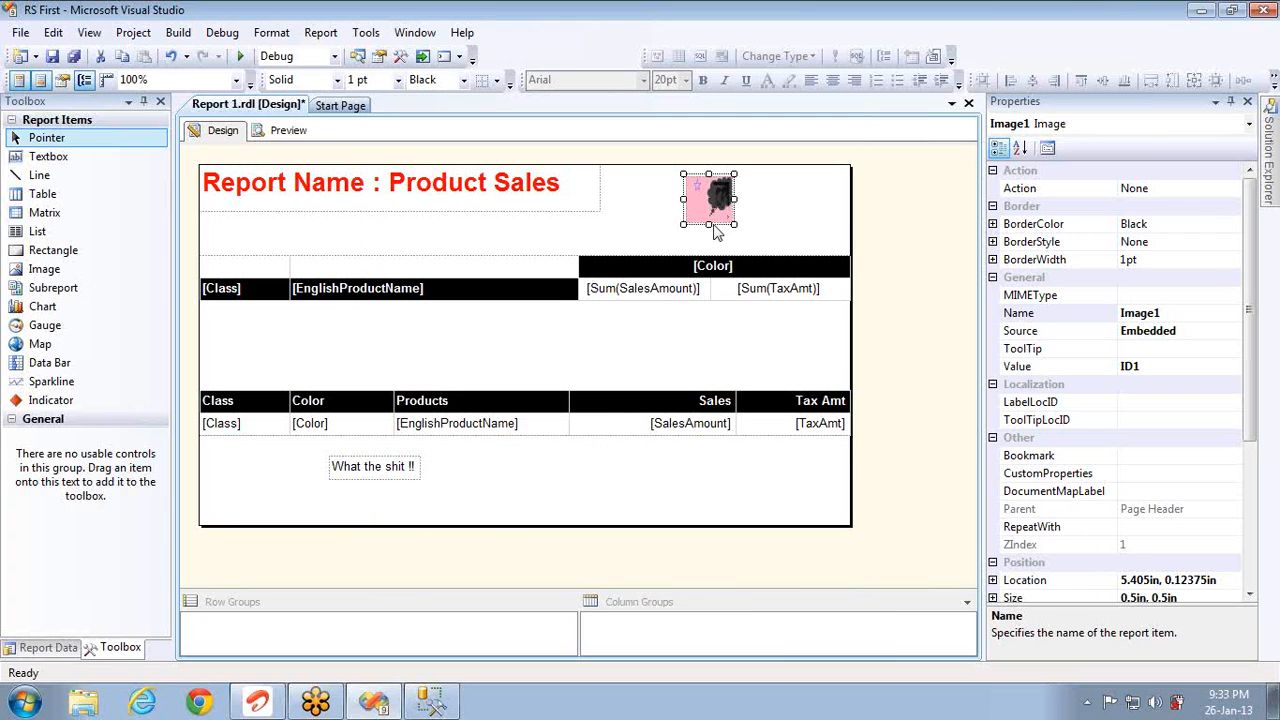
{"action": "left_click_drag", "start_coordinate": [710, 225], "coordinate": [797, 213]}
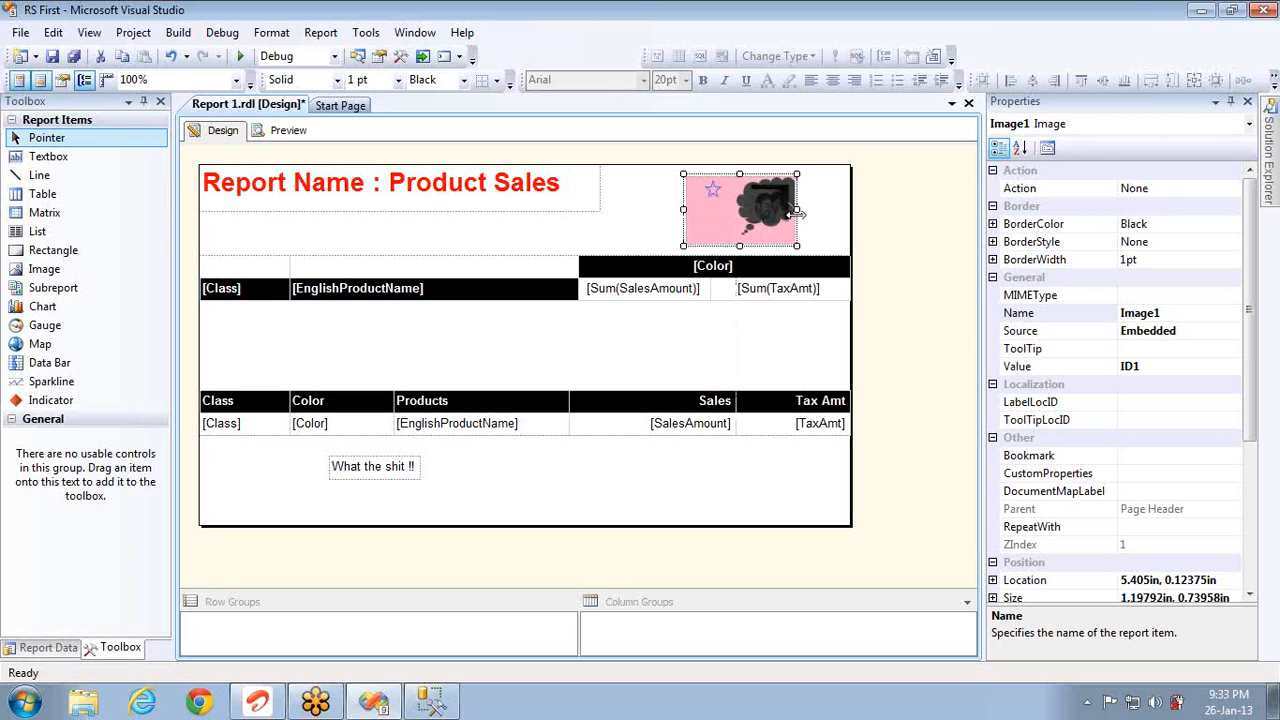
{"action": "left_click", "coordinate": [533, 198]}
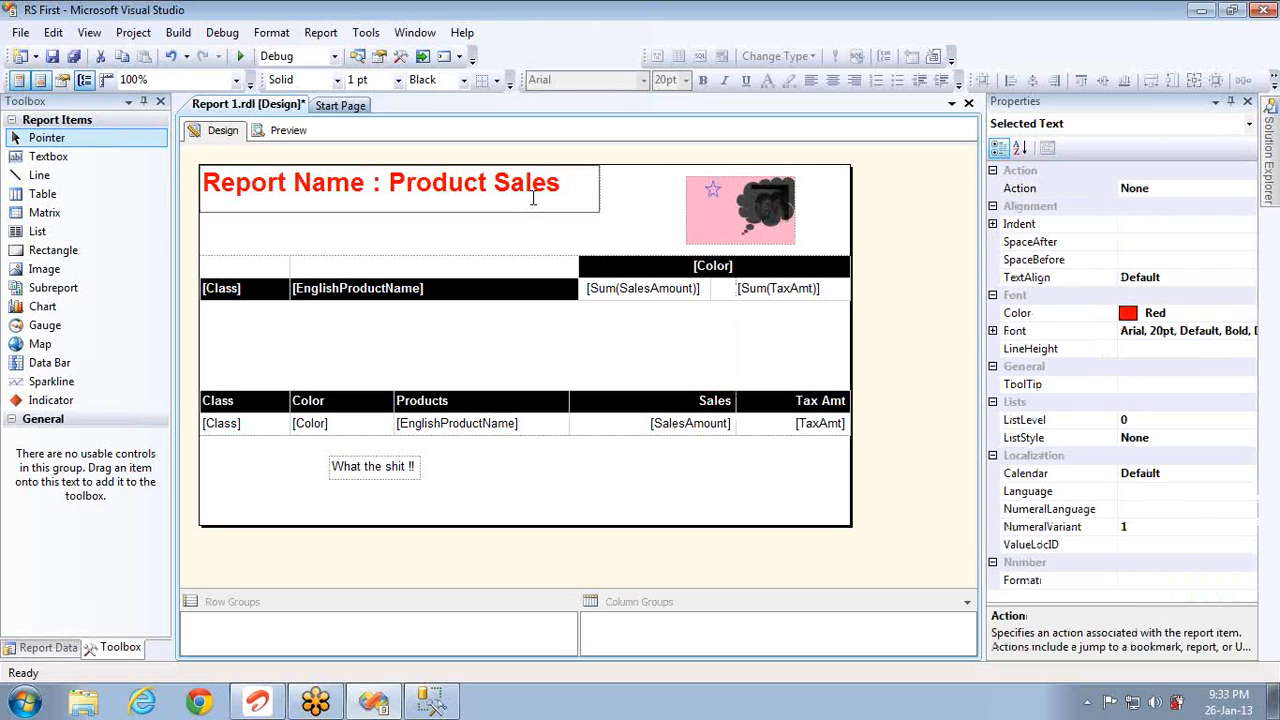
Step: Set the title to 24pt, widen its box to fit one line beside the image, and preview it
{"action": "triple_click", "coordinate": [560, 205]}
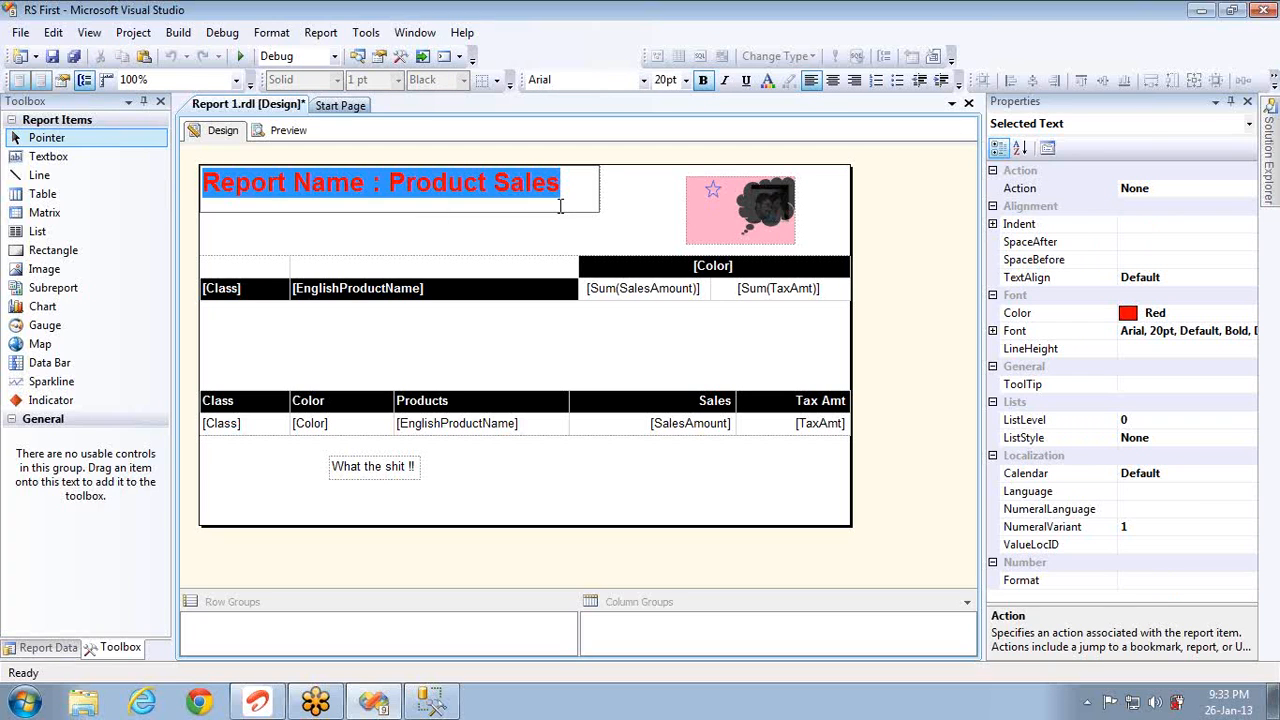
{"action": "left_click", "coordinate": [686, 80]}
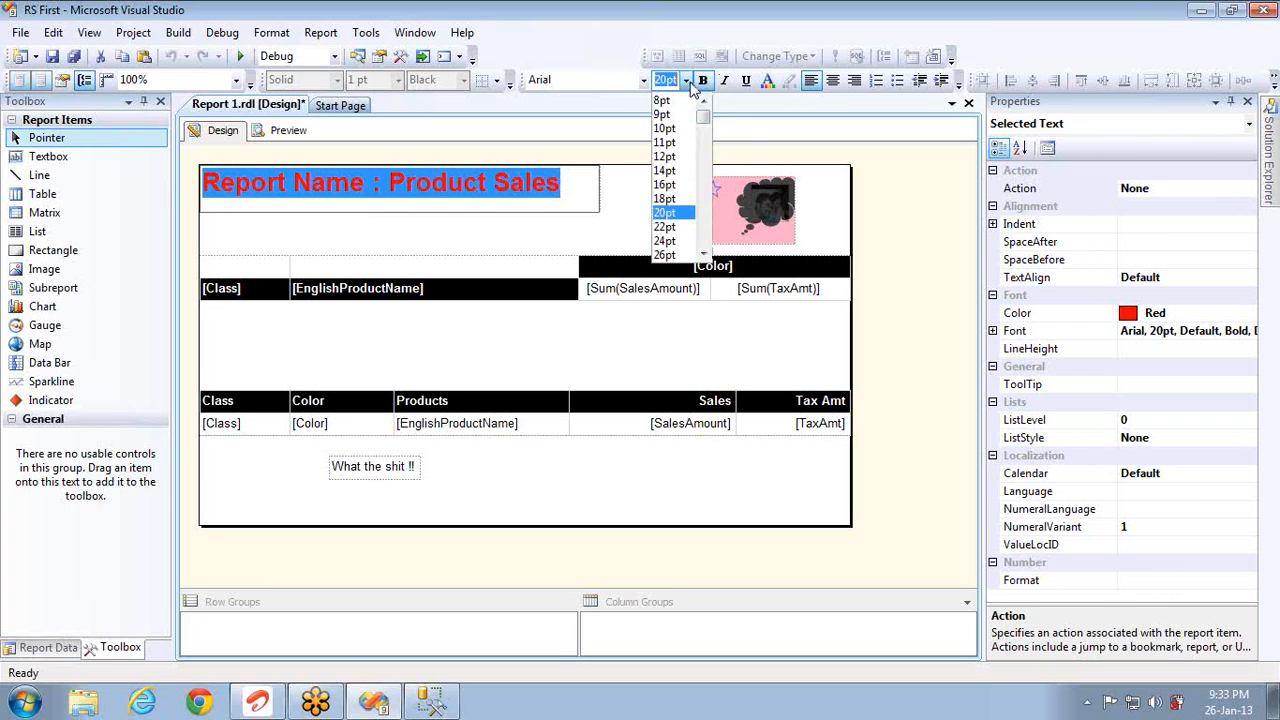
{"action": "left_click", "coordinate": [665, 241]}
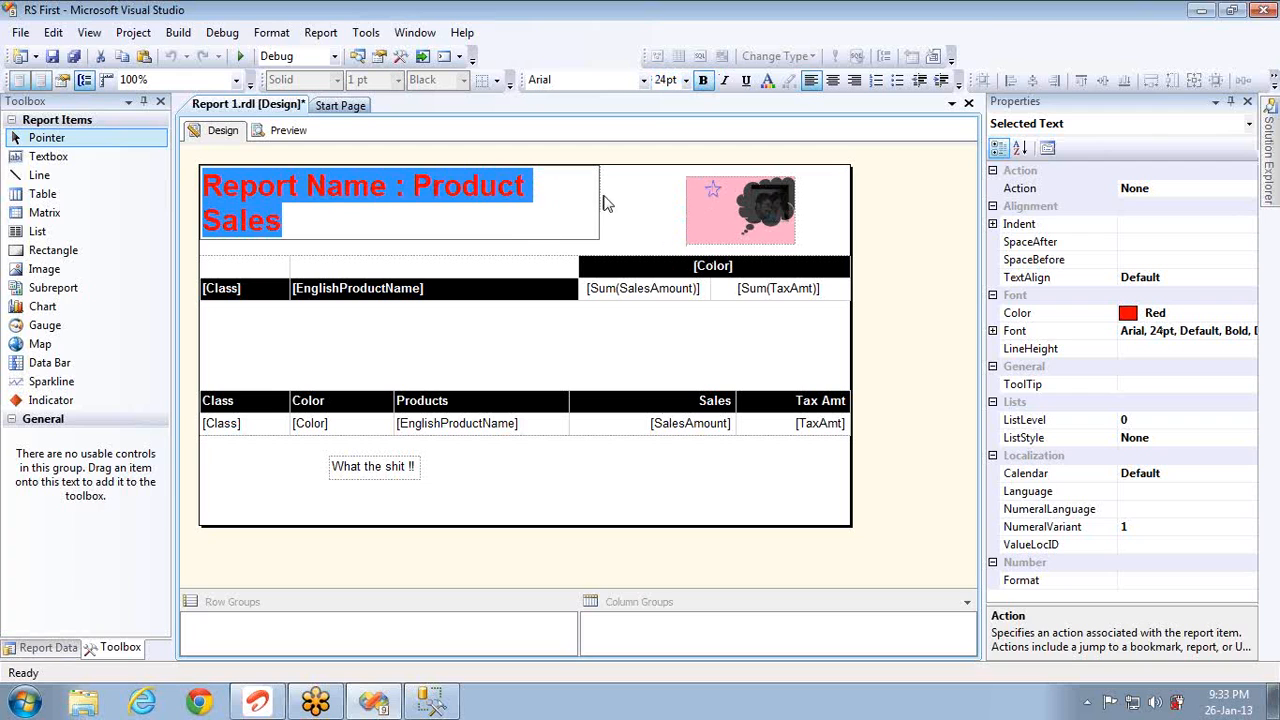
{"action": "left_click", "coordinate": [605, 204]}
{"action": "left_click_drag", "start_coordinate": [603, 188], "coordinate": [686, 203]}
{"action": "key", "text": "Down"}
{"action": "key", "text": "Down"}
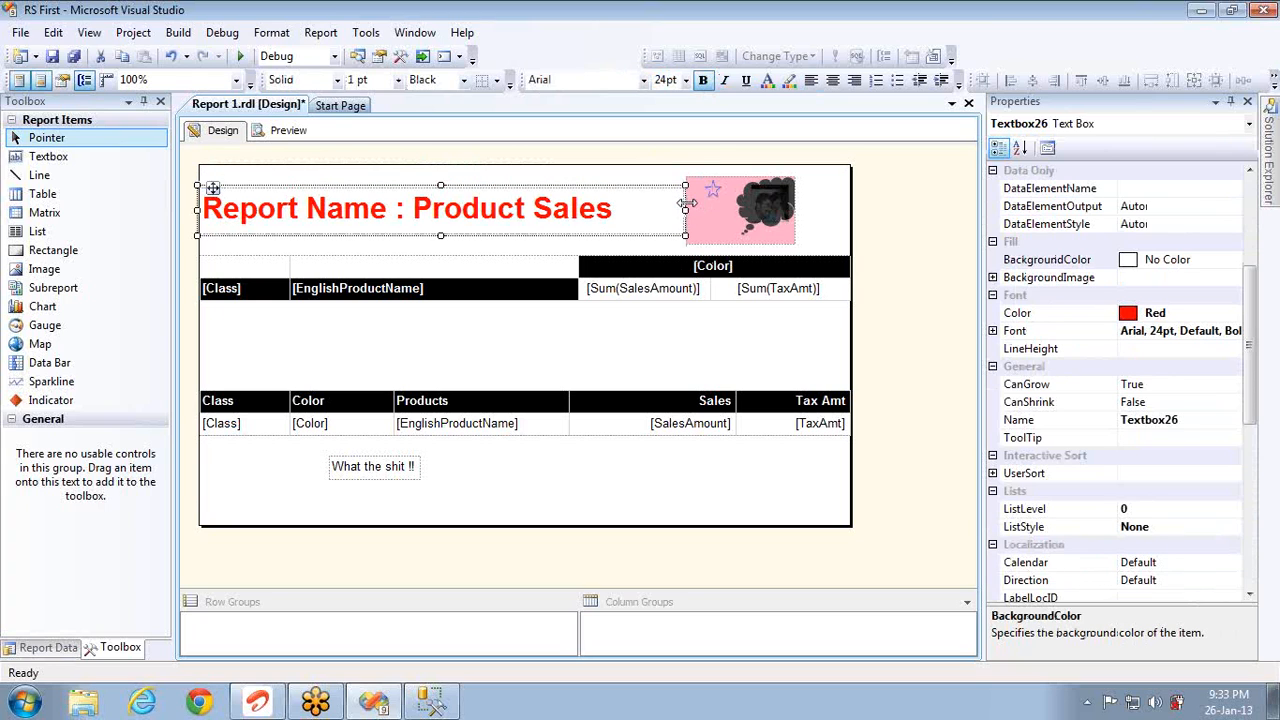
{"action": "key", "text": "Up"}
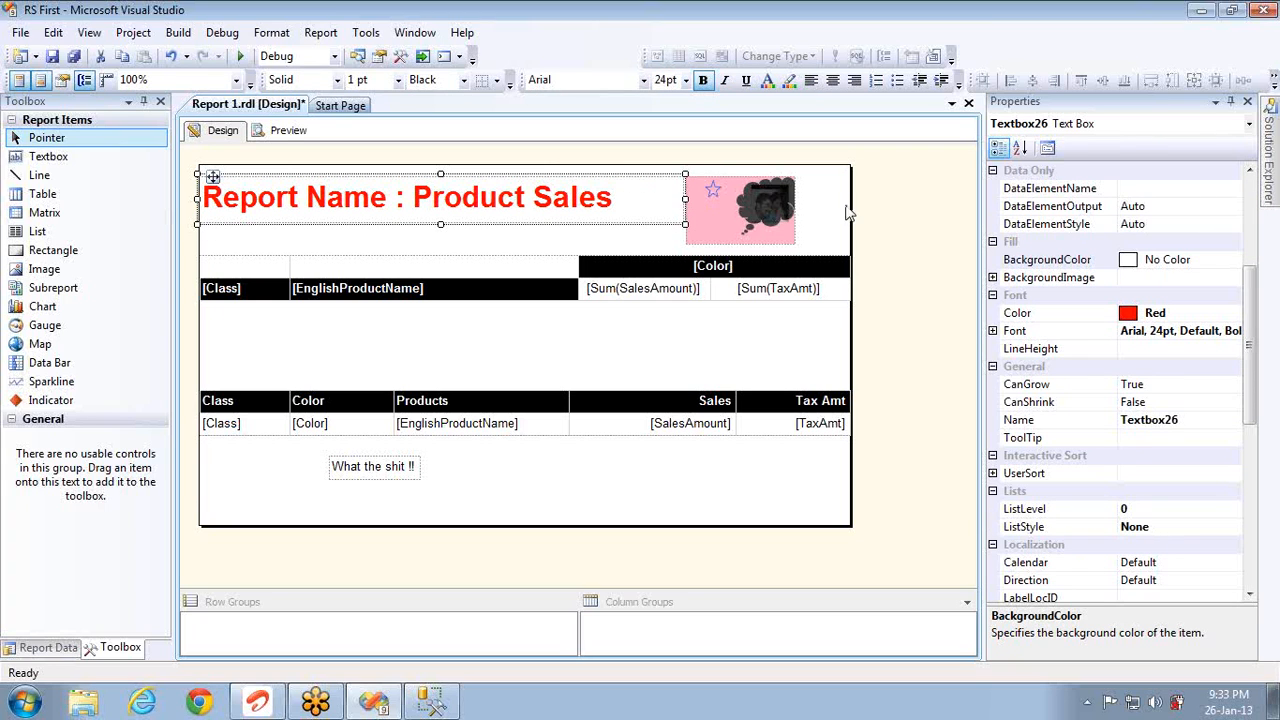
{"action": "left_click", "coordinate": [894, 209]}
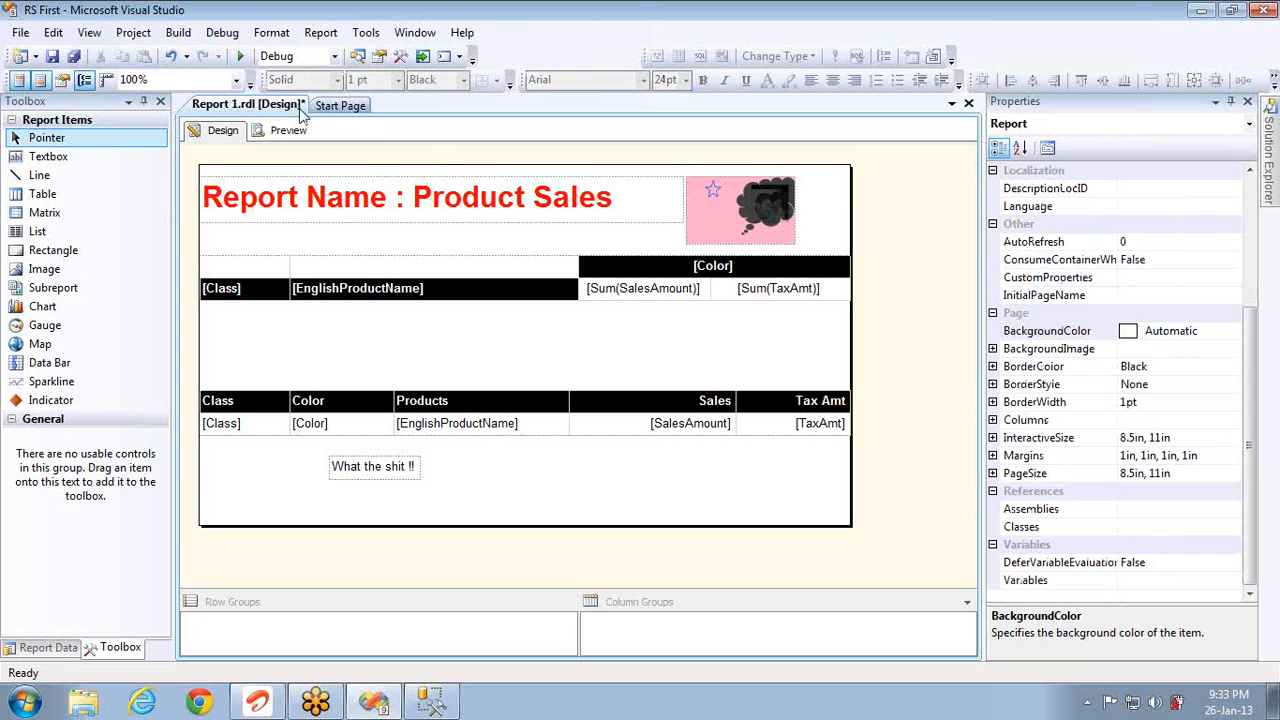
{"action": "left_click", "coordinate": [288, 133]}
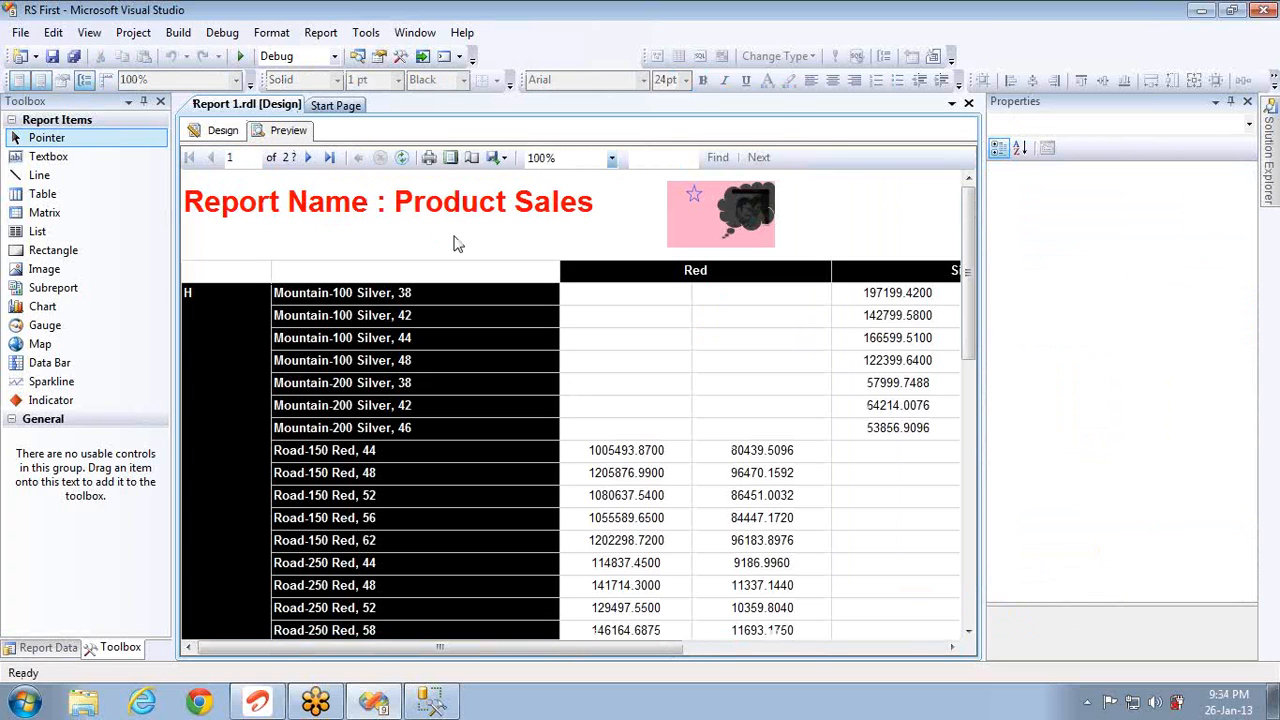
{"action": "left_click", "coordinate": [216, 131]}
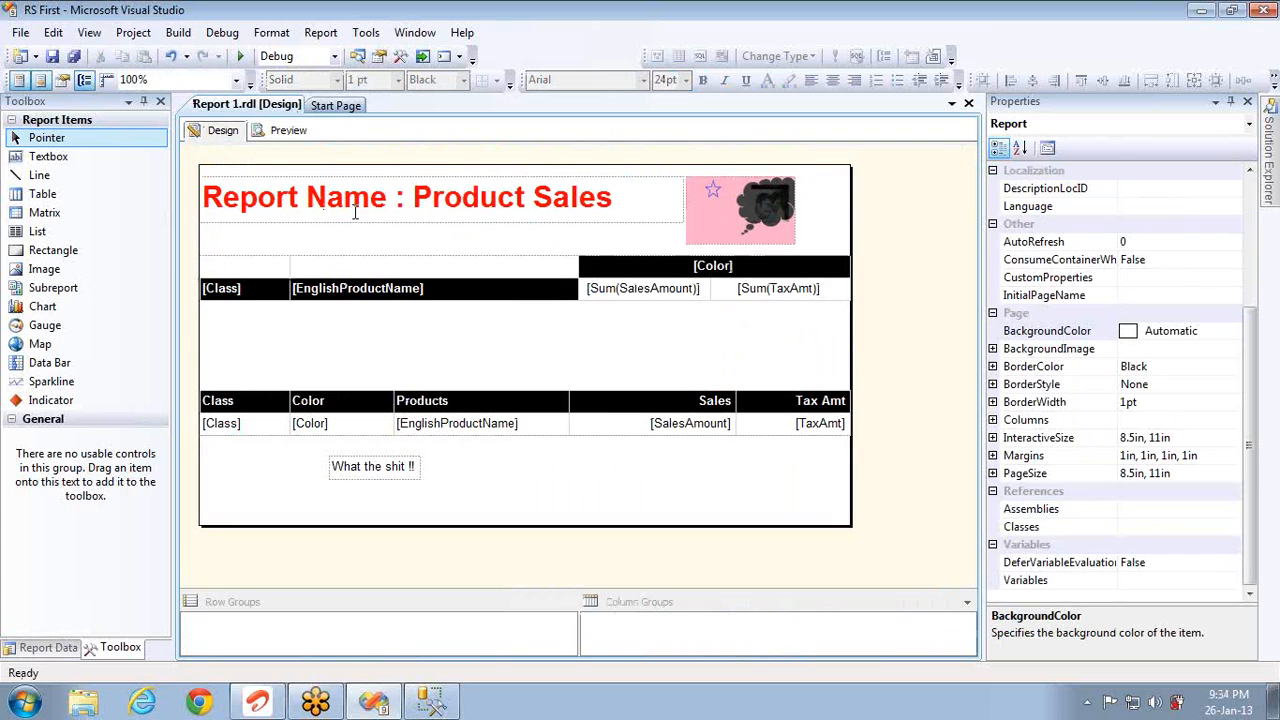
Step: Change the header title to 'Product Sales,' with an address line beneath it, then preview the report
{"action": "double_click", "coordinate": [408, 206]}
{"action": "key", "text": "shift+Home"}
{"action": "key", "text": "BackSpace"}
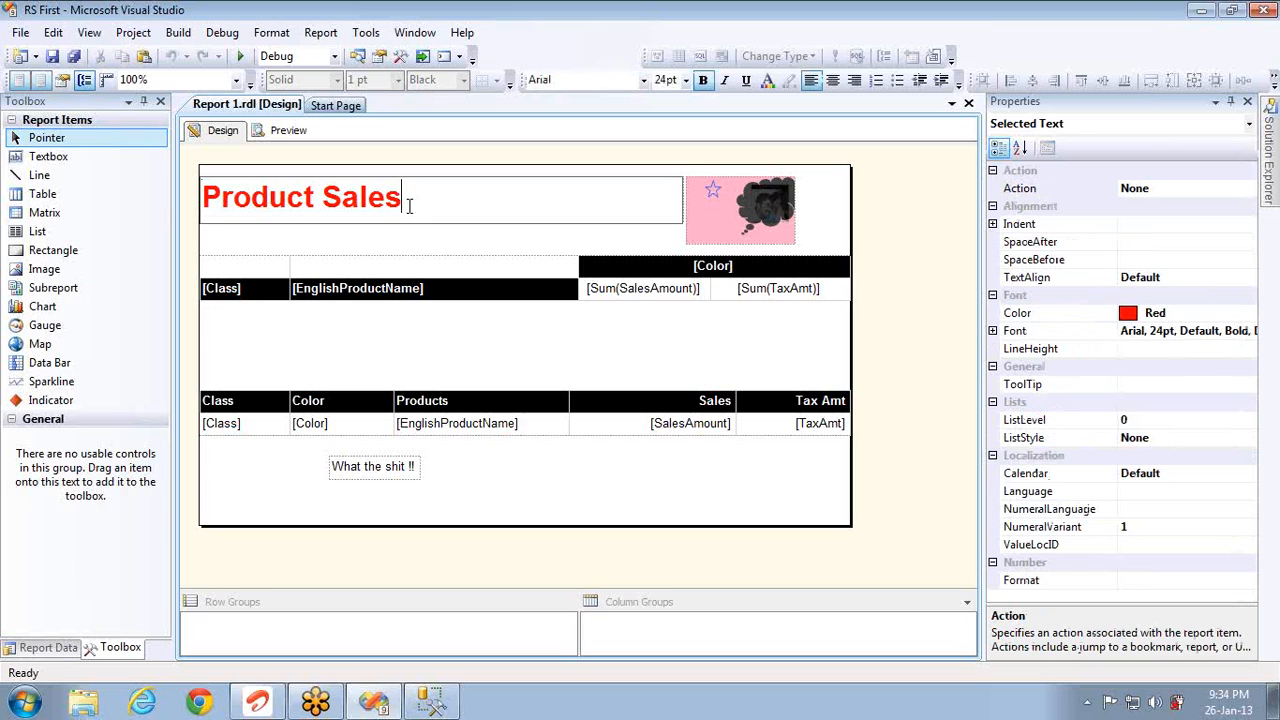
{"action": "key", "text": "Return"}
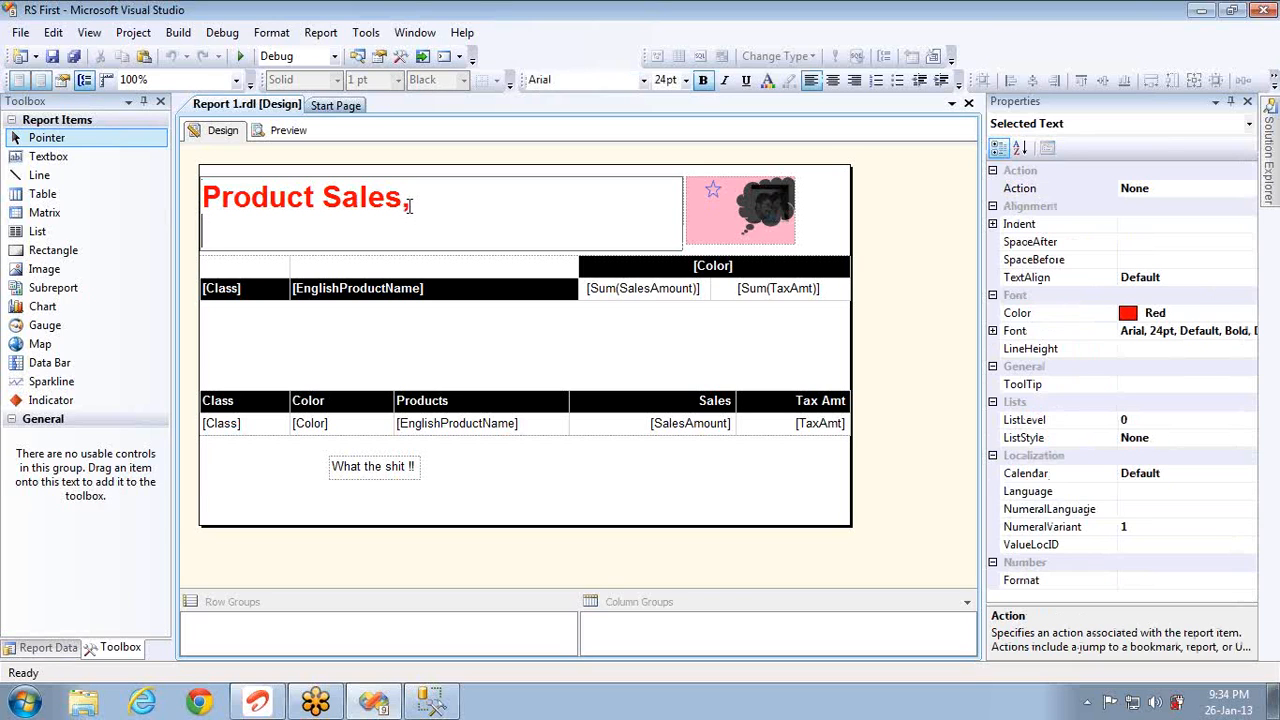
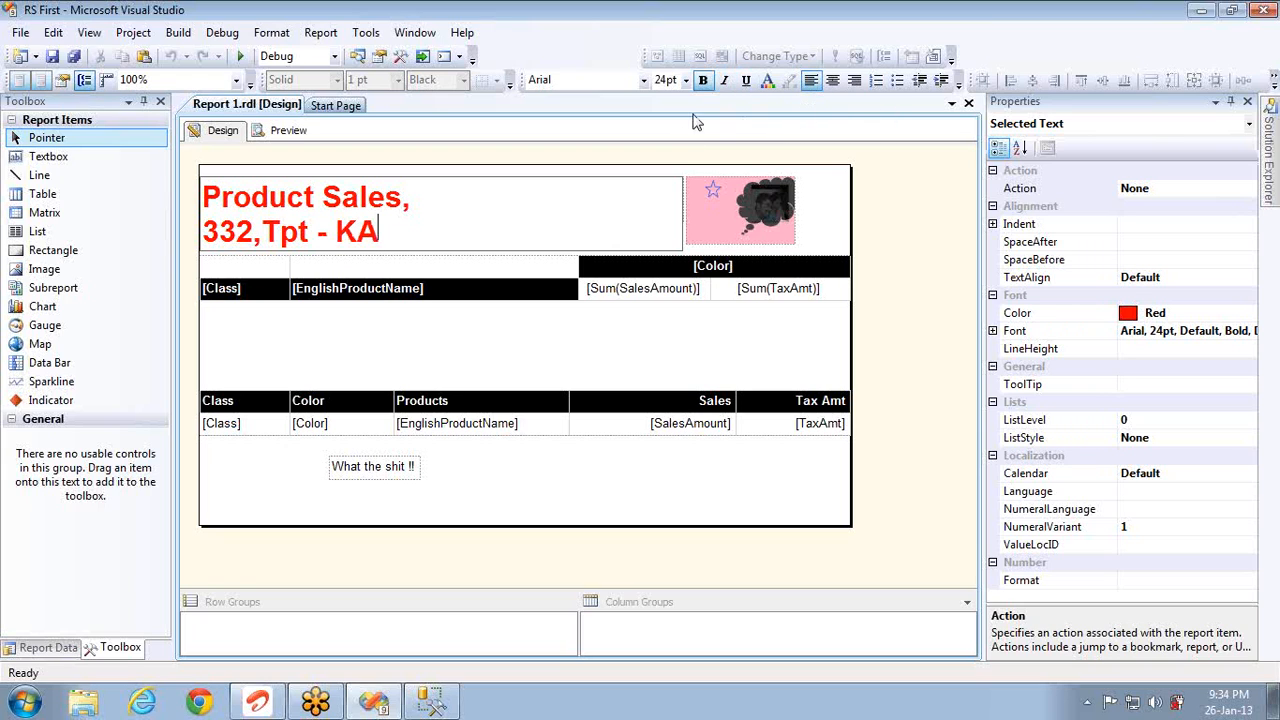
{"action": "left_click", "coordinate": [289, 132]}
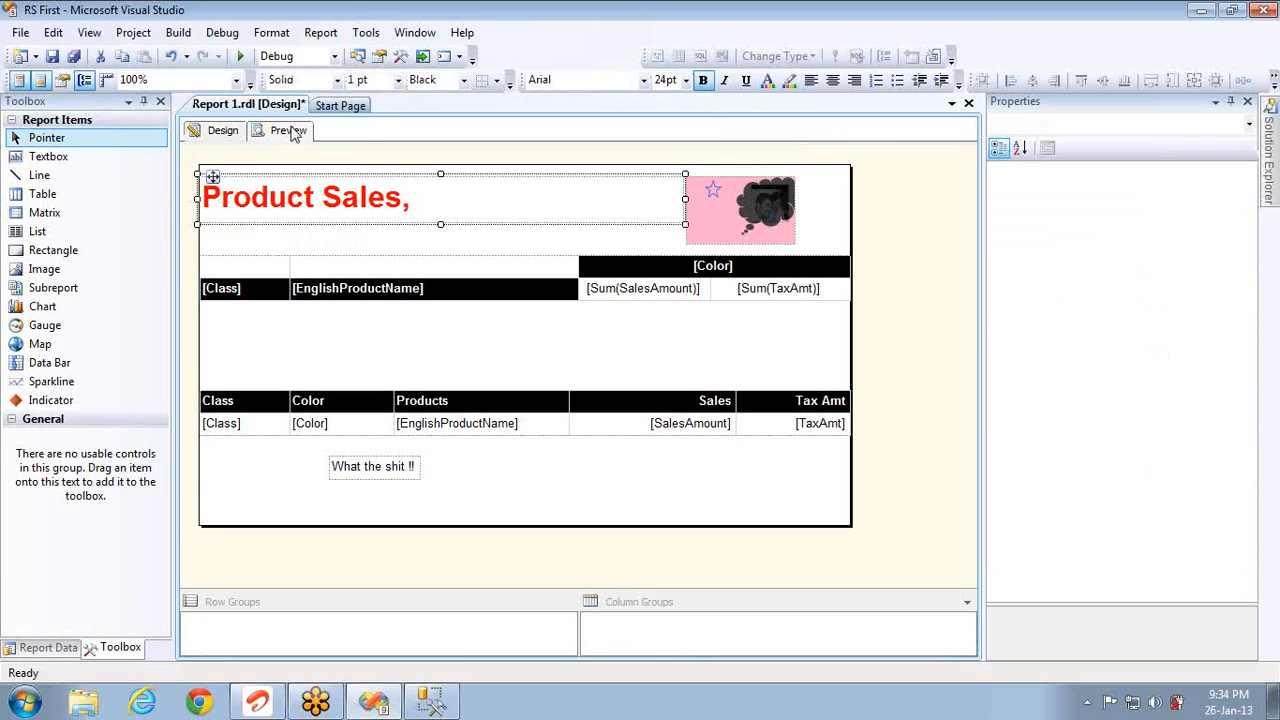
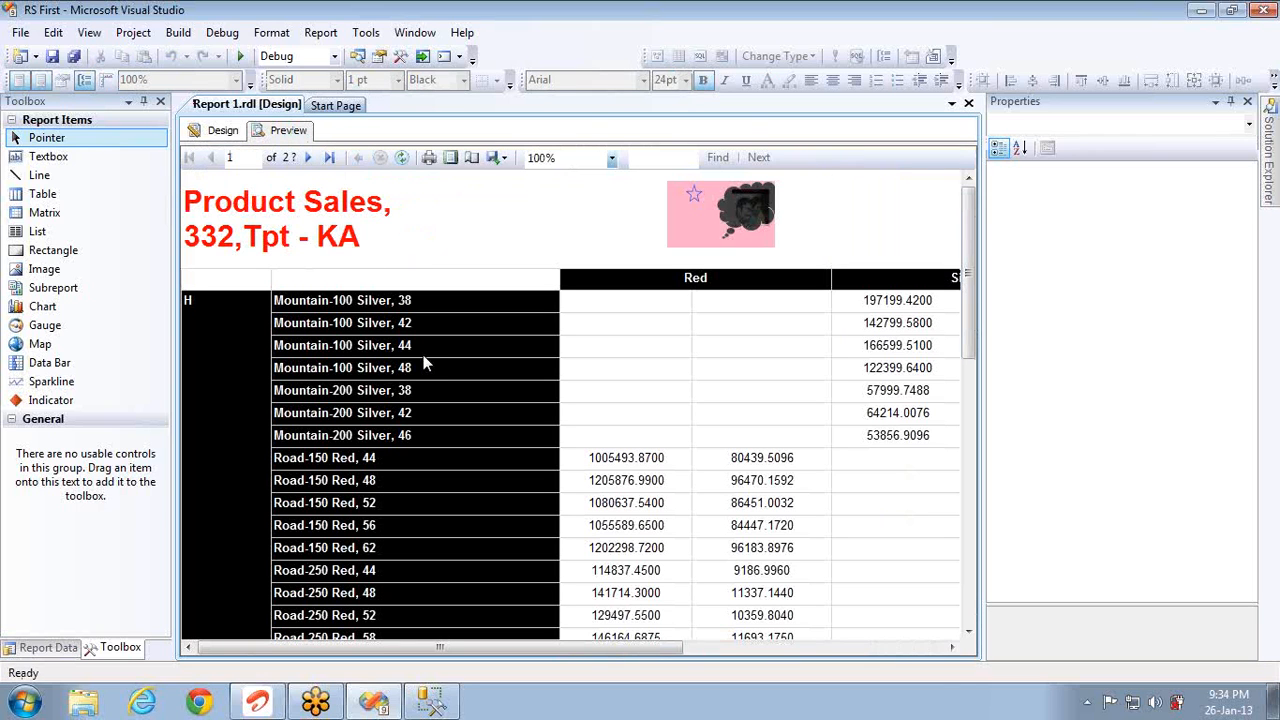
Step: Page forward through the 12-page preview, then return to the design layout
{"action": "left_click", "coordinate": [312, 160]}
{"action": "left_click", "coordinate": [312, 160]}
{"action": "left_click", "coordinate": [312, 160]}
{"action": "left_click", "coordinate": [312, 160]}
{"action": "left_click", "coordinate": [312, 160]}
{"action": "left_click", "coordinate": [312, 160]}
{"action": "left_click", "coordinate": [312, 160]}
{"action": "left_click", "coordinate": [312, 160]}
{"action": "left_click", "coordinate": [312, 160]}
{"action": "left_click", "coordinate": [312, 160]}
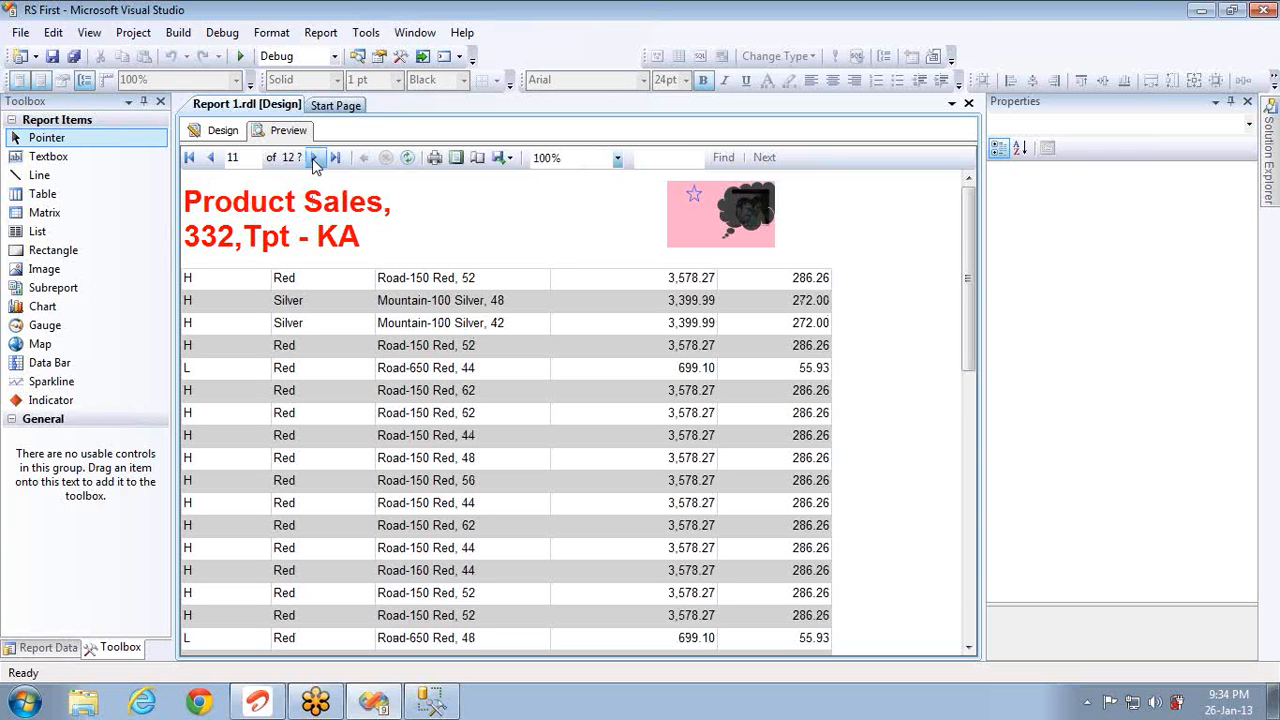
{"action": "left_click", "coordinate": [210, 131]}
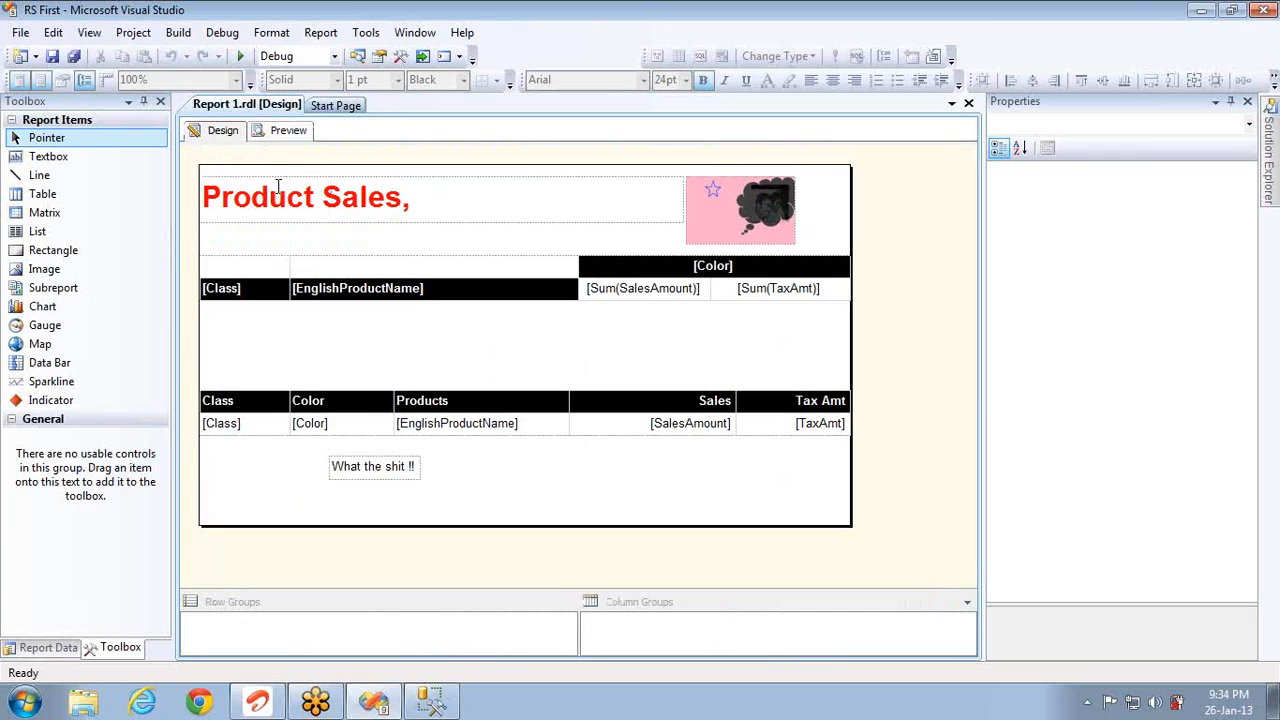
Step: Delete the Product Sales title and draw a wider, taller text box in the page header
{"action": "left_click", "coordinate": [429, 209]}
{"action": "key", "text": "Delete"}
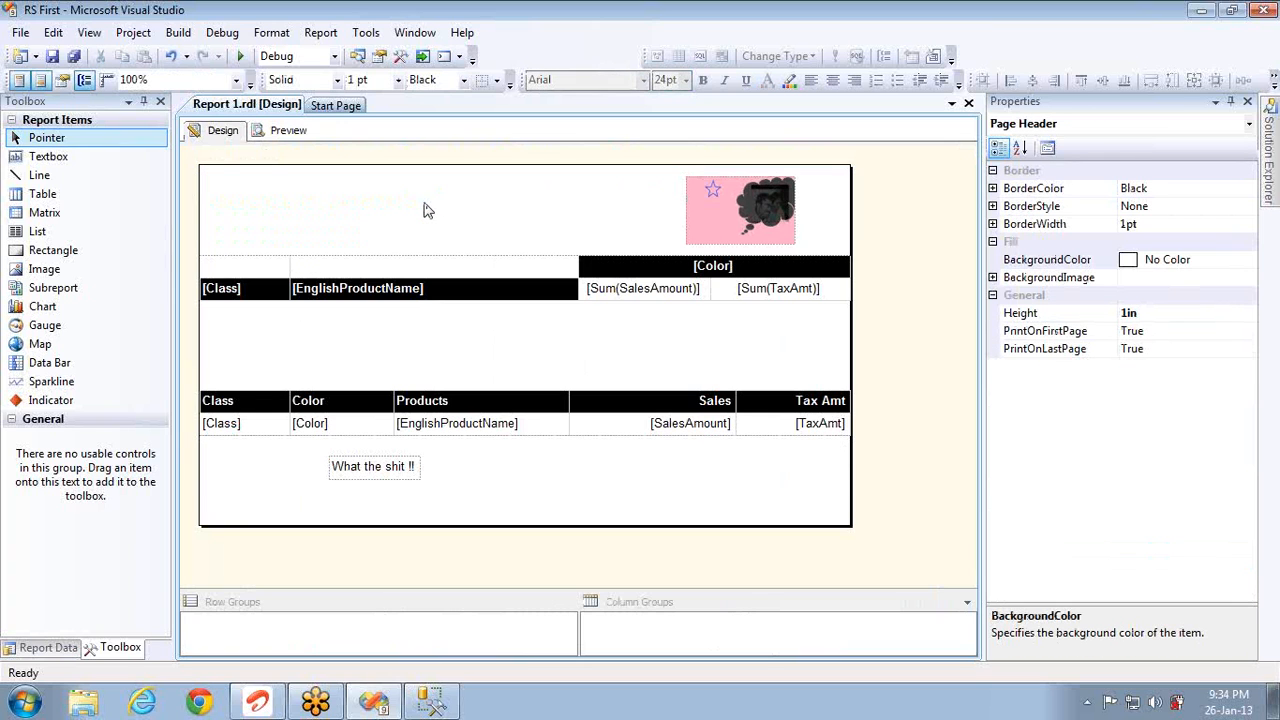
{"action": "left_click", "coordinate": [72, 165]}
{"action": "left_click", "coordinate": [222, 181]}
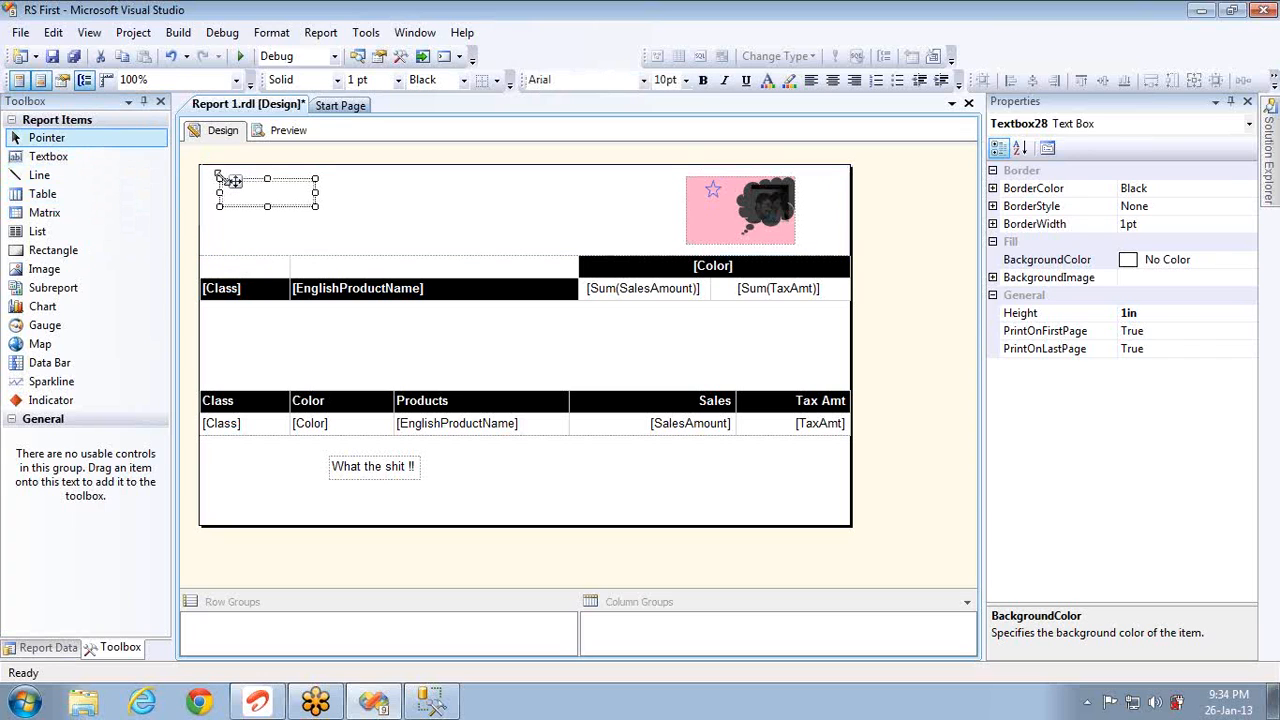
{"action": "left_click_drag", "start_coordinate": [315, 206], "coordinate": [513, 210]}
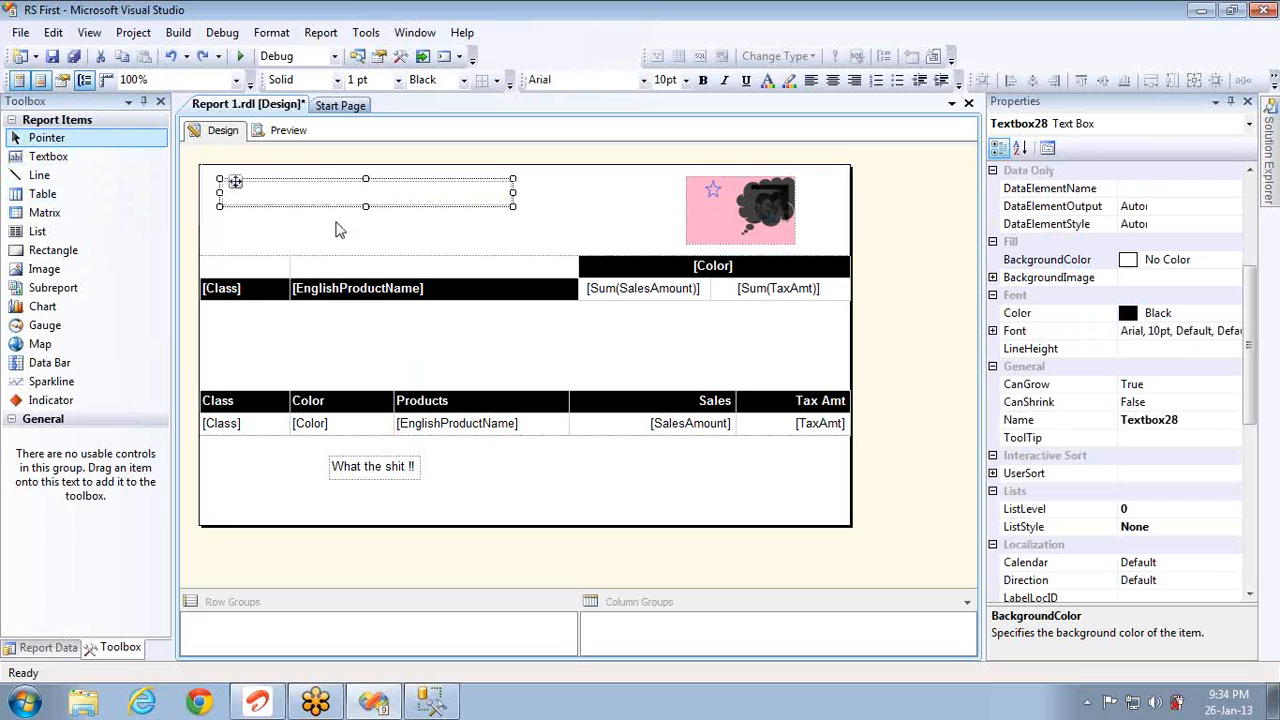
{"action": "left_click_drag", "start_coordinate": [365, 206], "coordinate": [366, 253]}
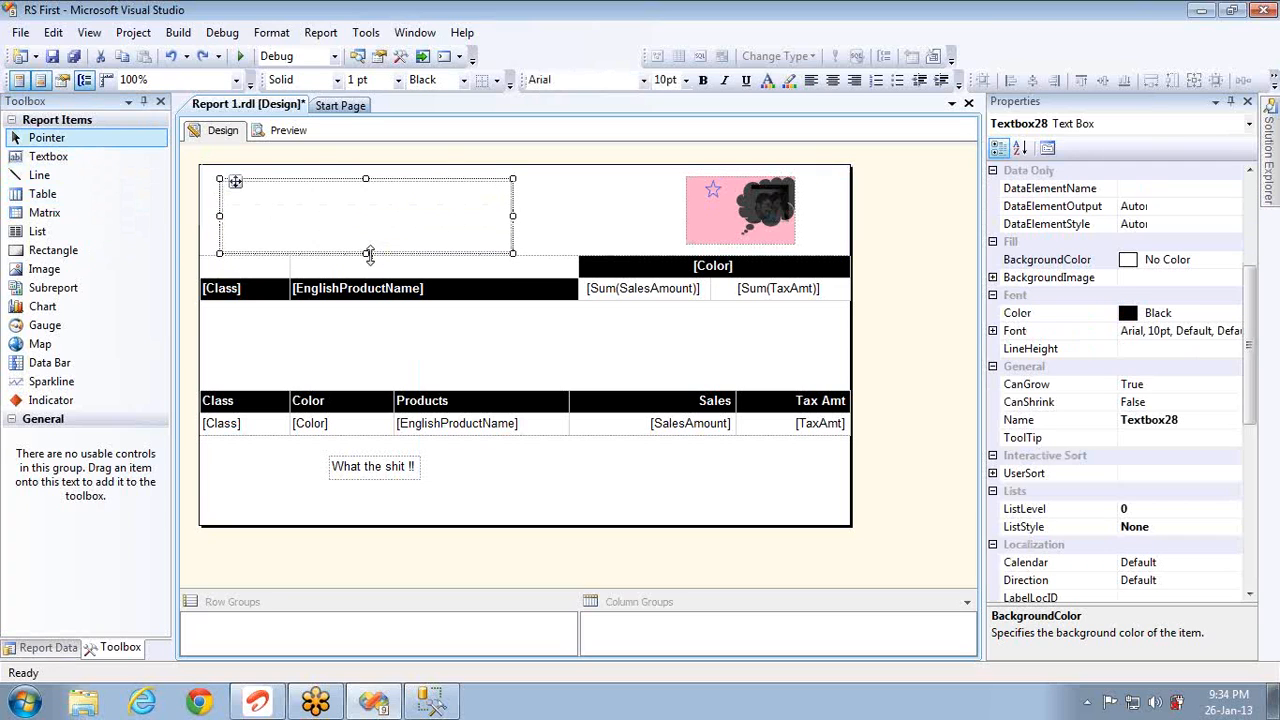
Step: Type the company name and address into the new box, make it bold, and preview
{"action": "left_click", "coordinate": [314, 208]}
{"action": "type", "text": "Xyz Pvt Le"}
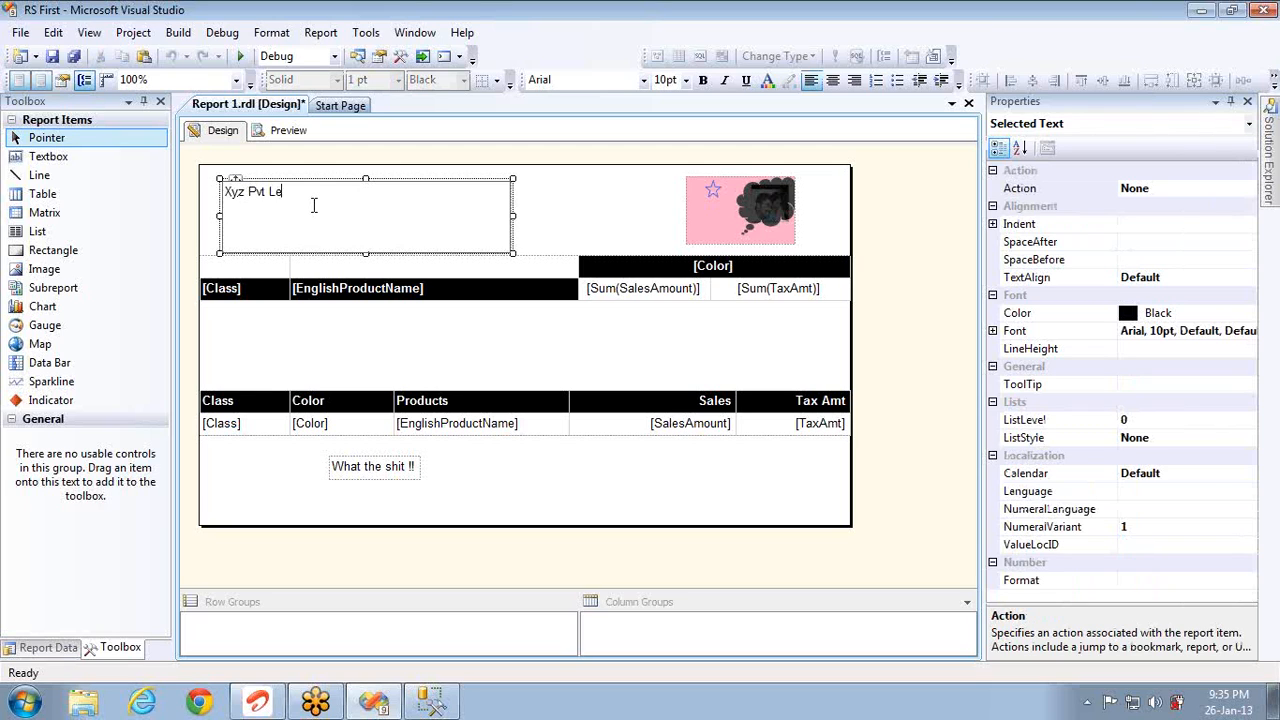
{"action": "key", "text": "BackSpace"}
{"action": "type", "text": "td,"}
{"action": "key", "text": "Return"}
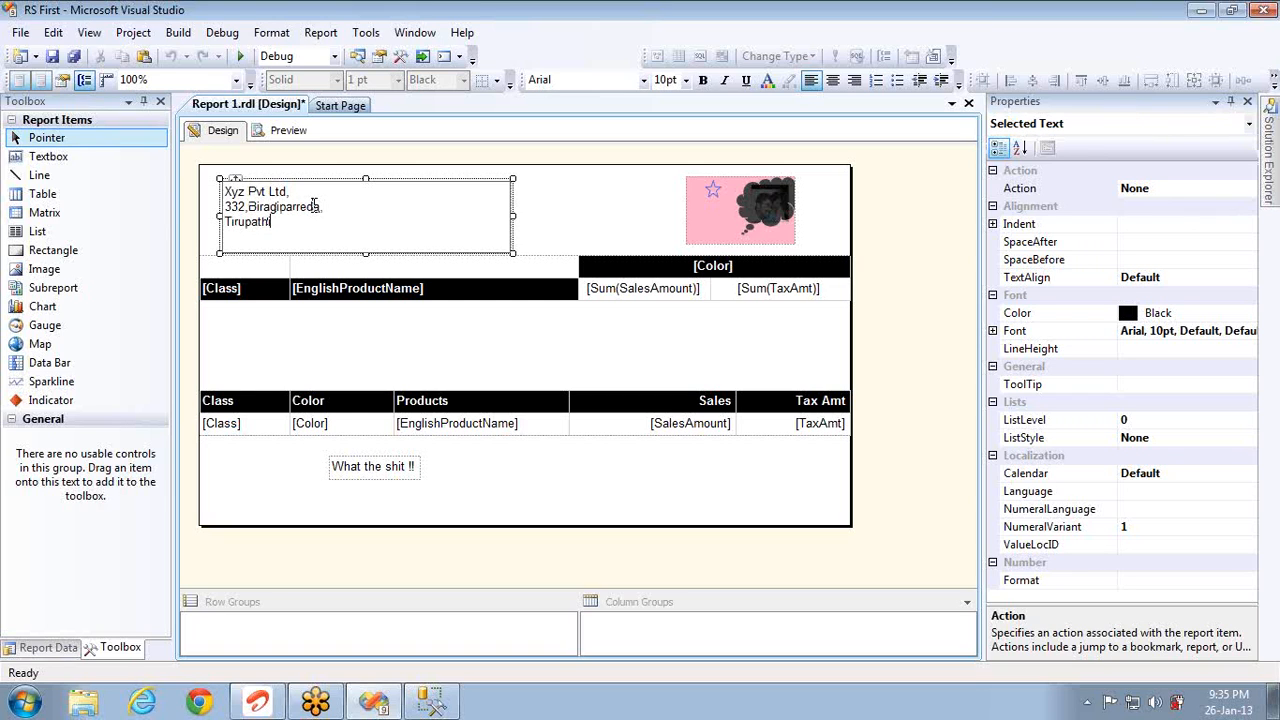
{"action": "key", "text": "ctrl+a"}
{"action": "key", "text": "ctrl+b"}
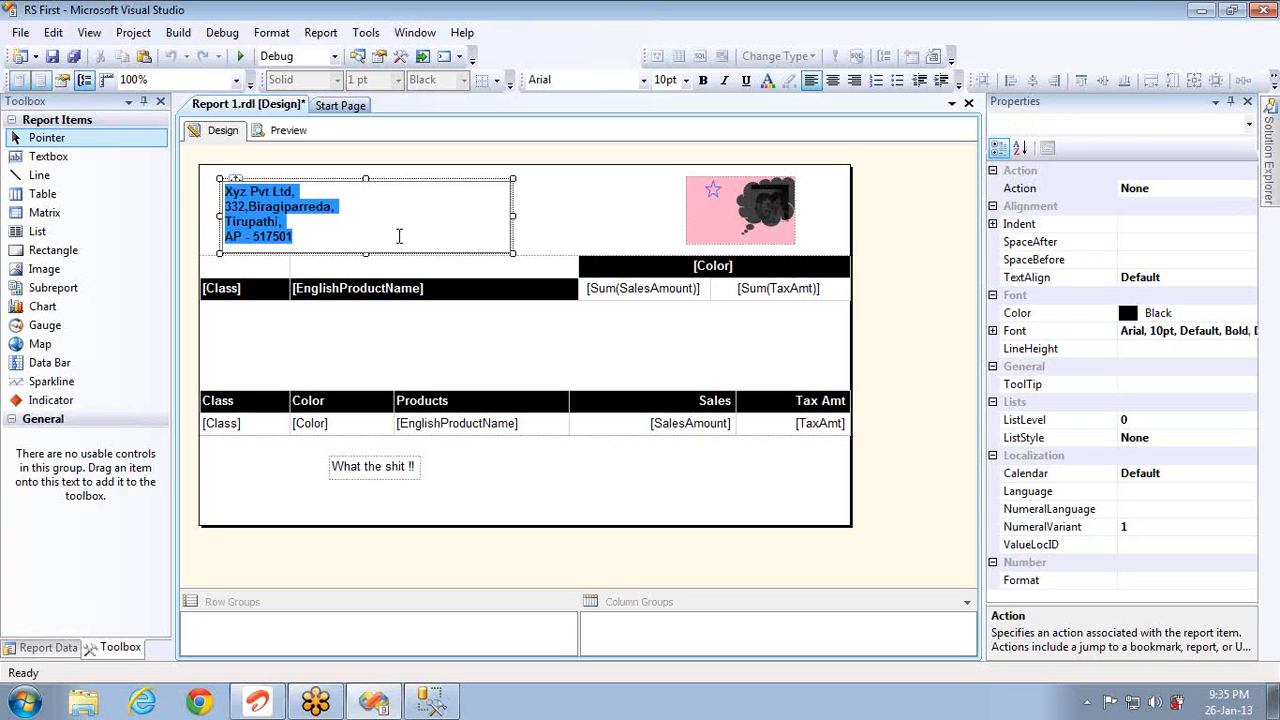
{"action": "left_click", "coordinate": [597, 217]}
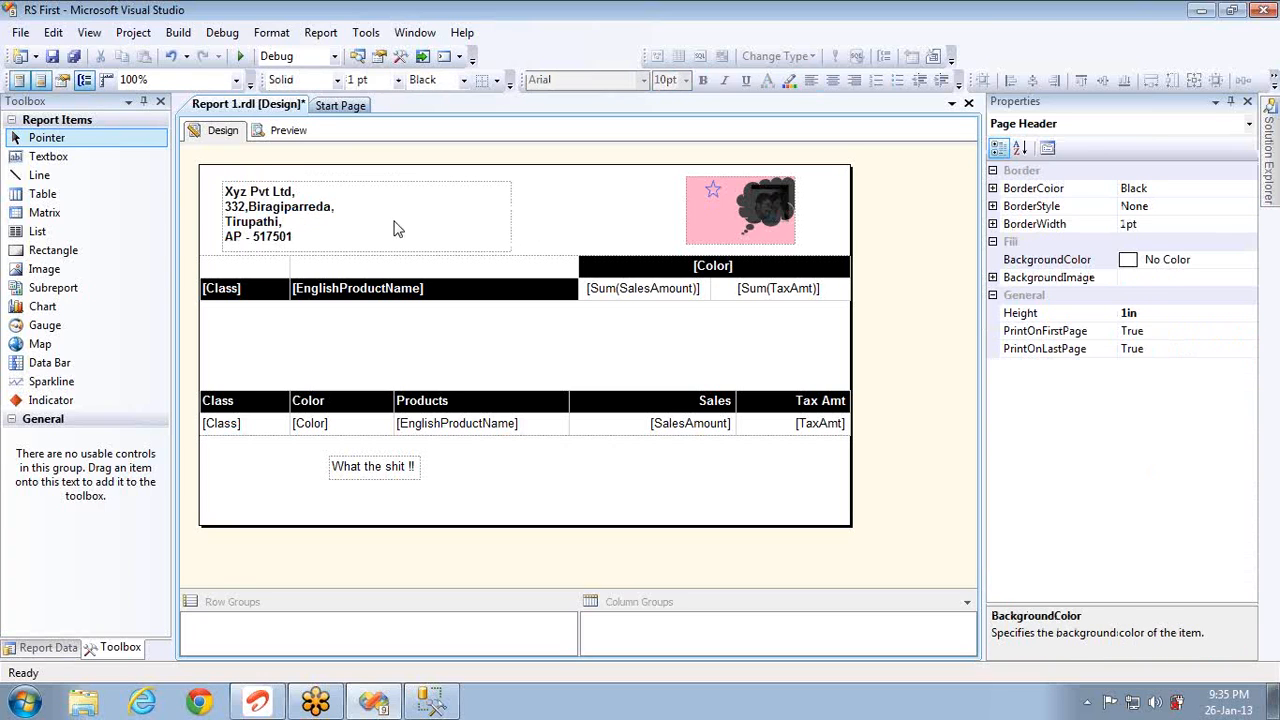
{"action": "left_click", "coordinate": [286, 131]}
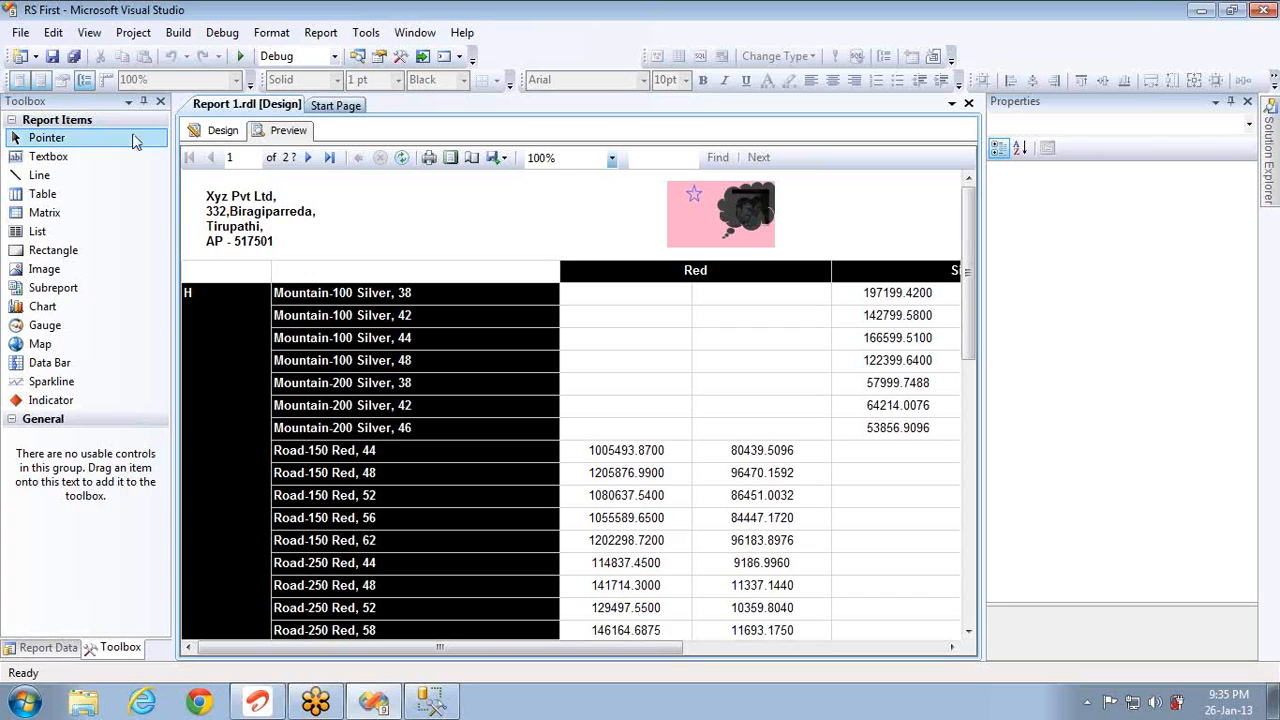
Step: Add a bold 'Offer letter' text box between the address and image, preview it, then return to design
{"action": "left_click", "coordinate": [212, 131]}
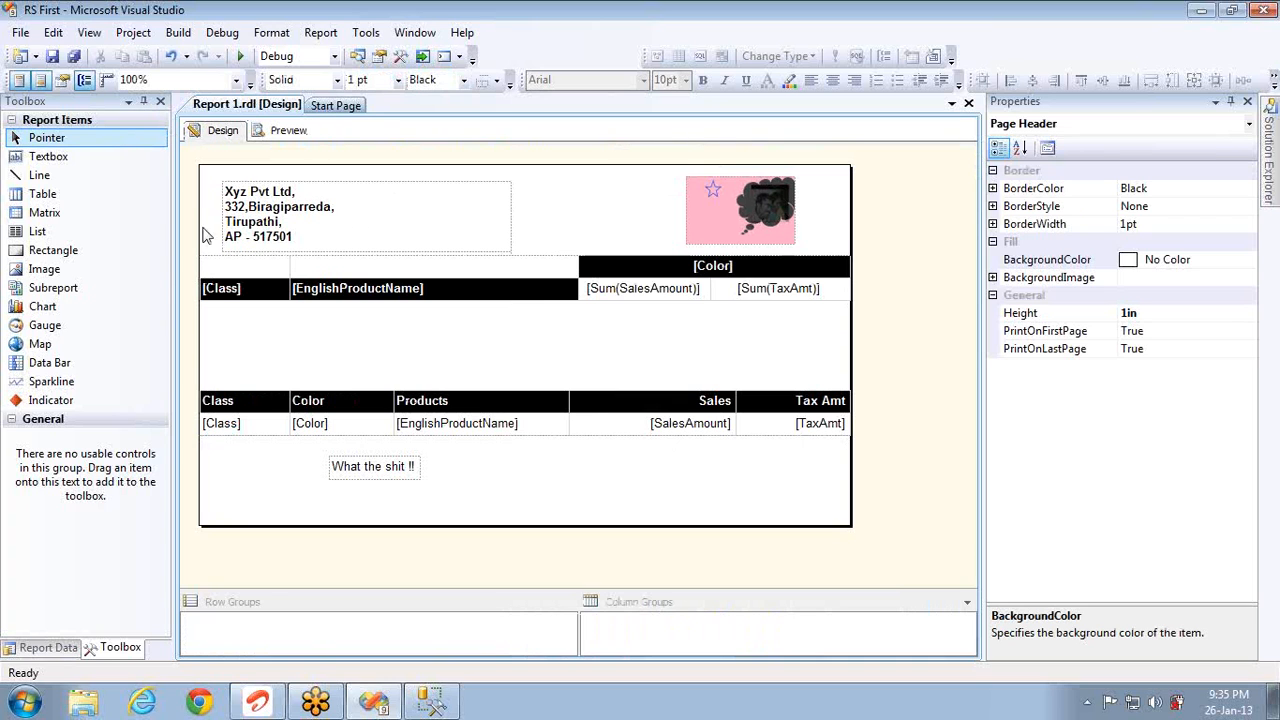
{"action": "left_click", "coordinate": [48, 157]}
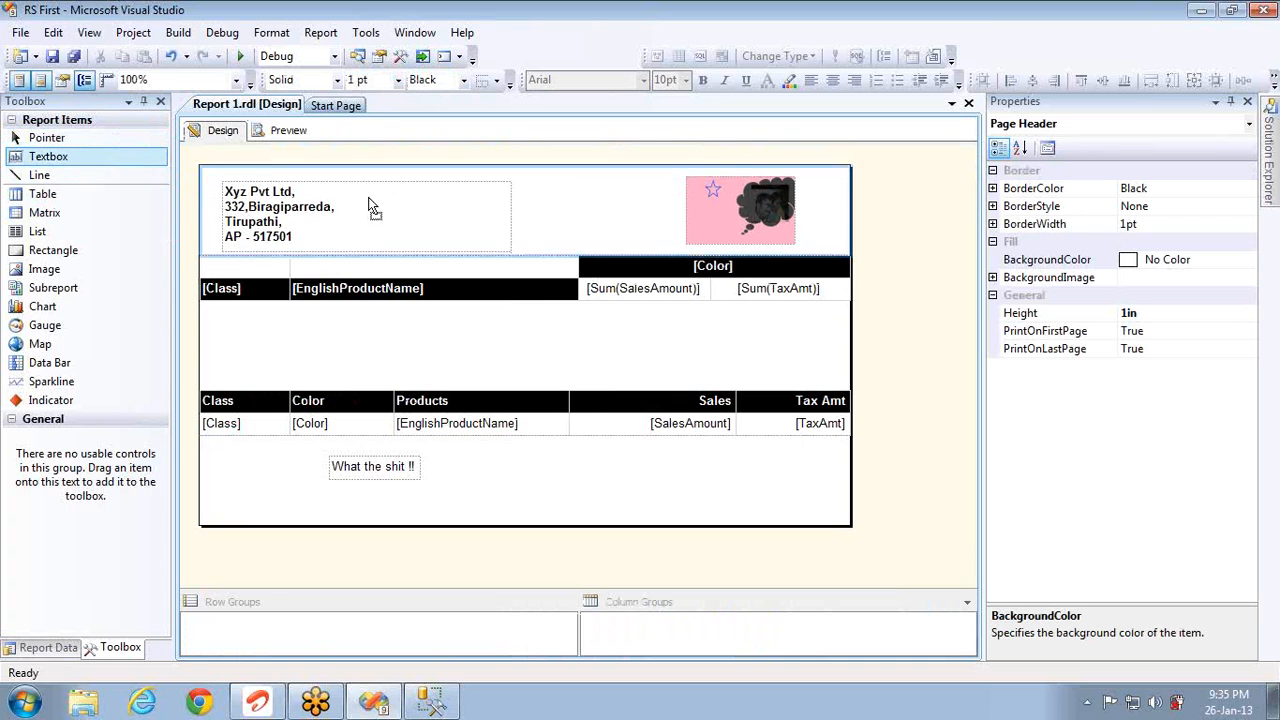
{"action": "left_click_drag", "start_coordinate": [548, 196], "coordinate": [644, 223]}
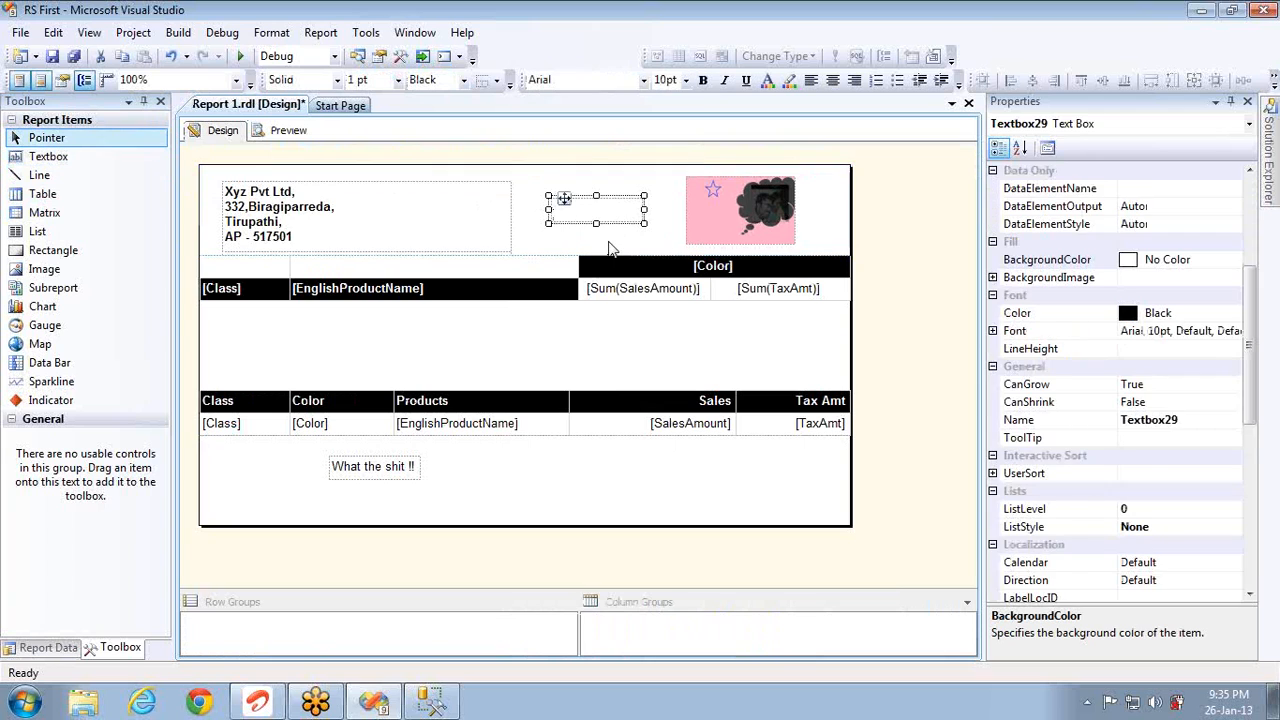
{"action": "type", "text": "Offer Ie"}
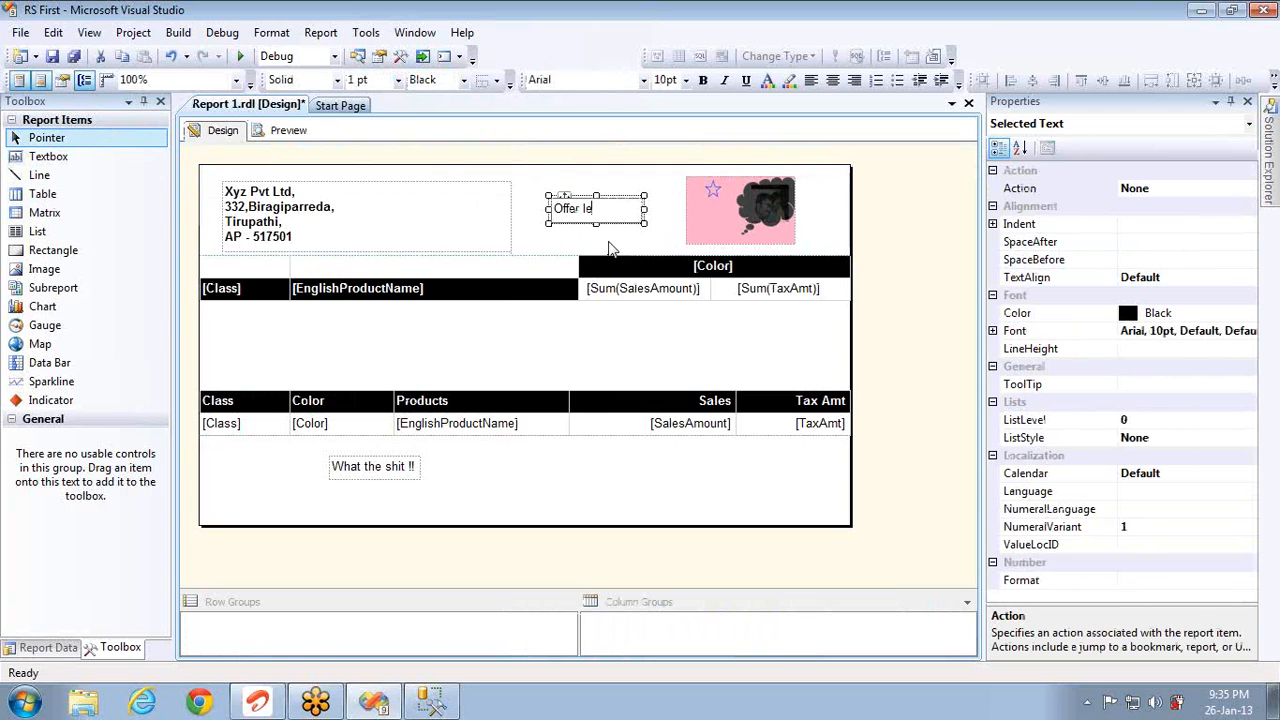
{"action": "type", "text": "tter"}
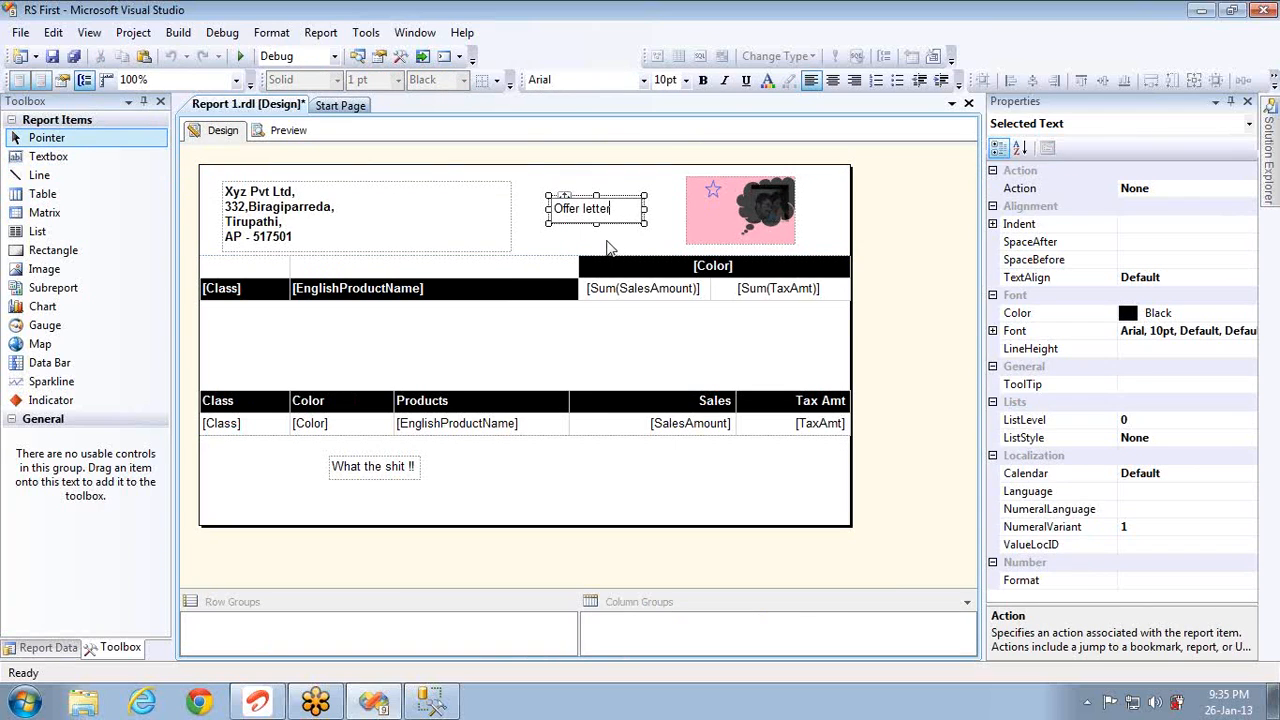
{"action": "key", "text": "ctrl+a"}
{"action": "key", "text": "ctrl+b"}
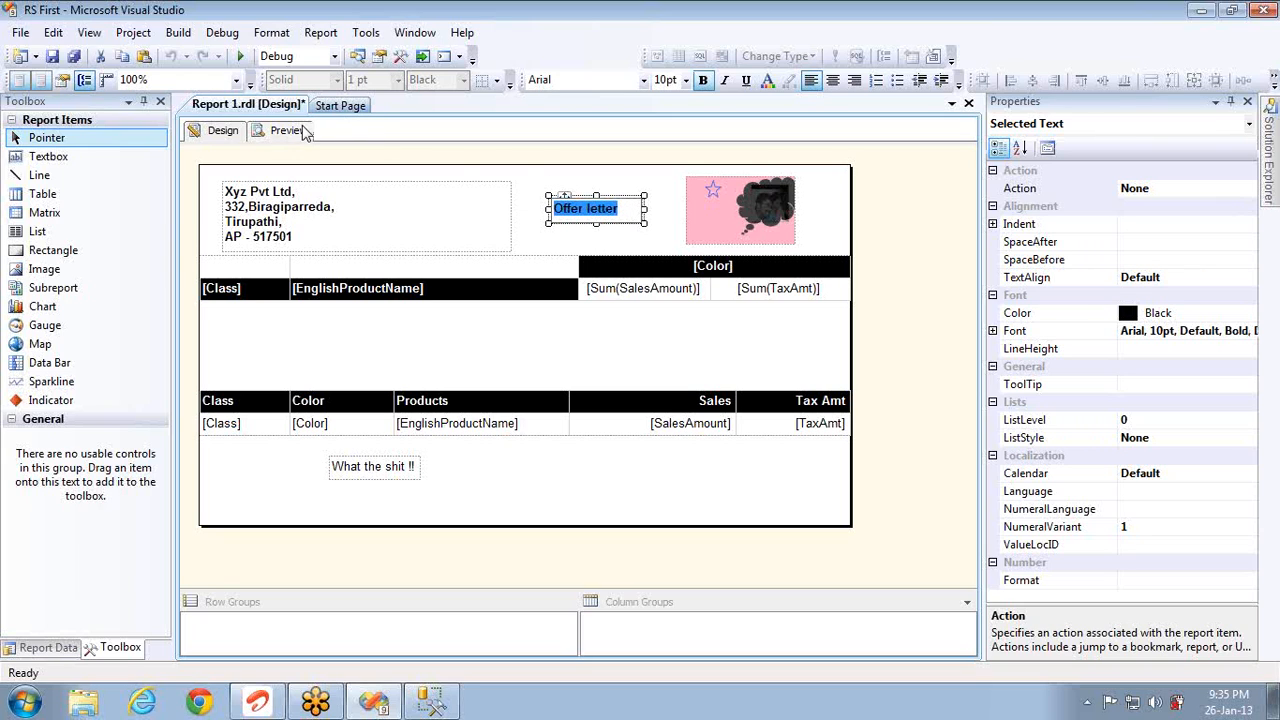
{"action": "left_click", "coordinate": [304, 132]}
{"action": "left_click", "coordinate": [222, 131]}
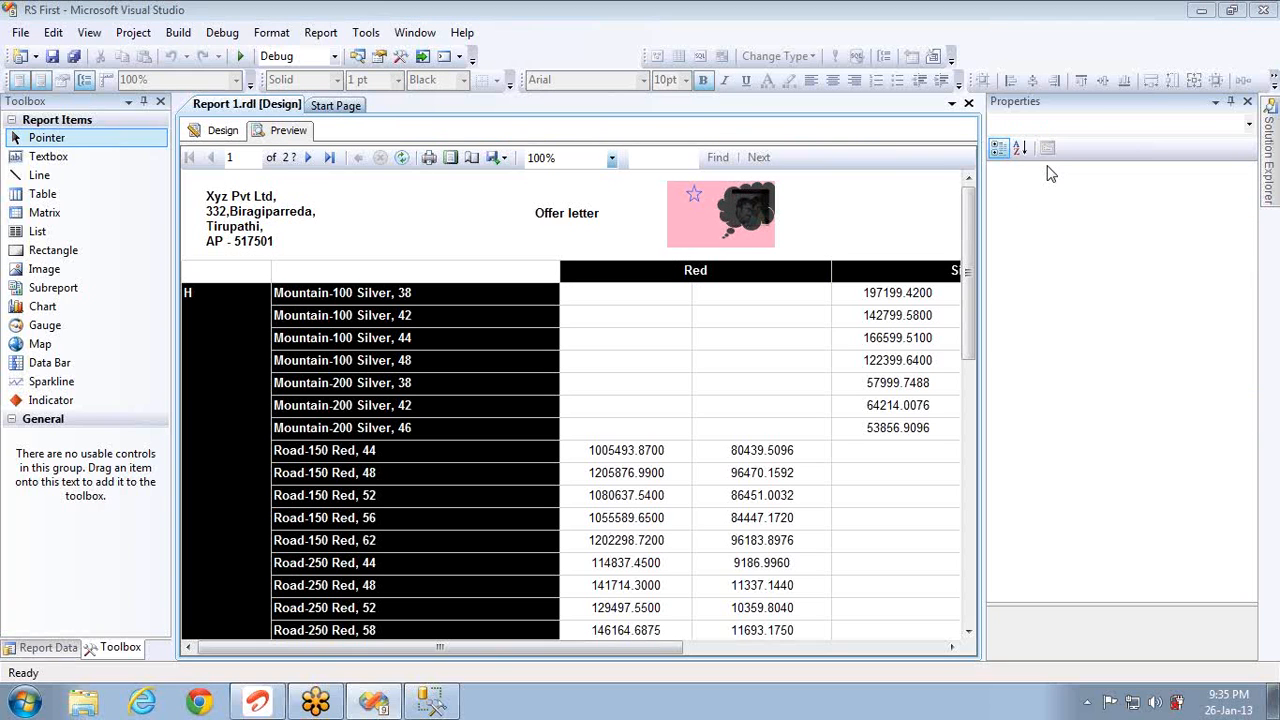
{"action": "left_click", "coordinate": [214, 138]}
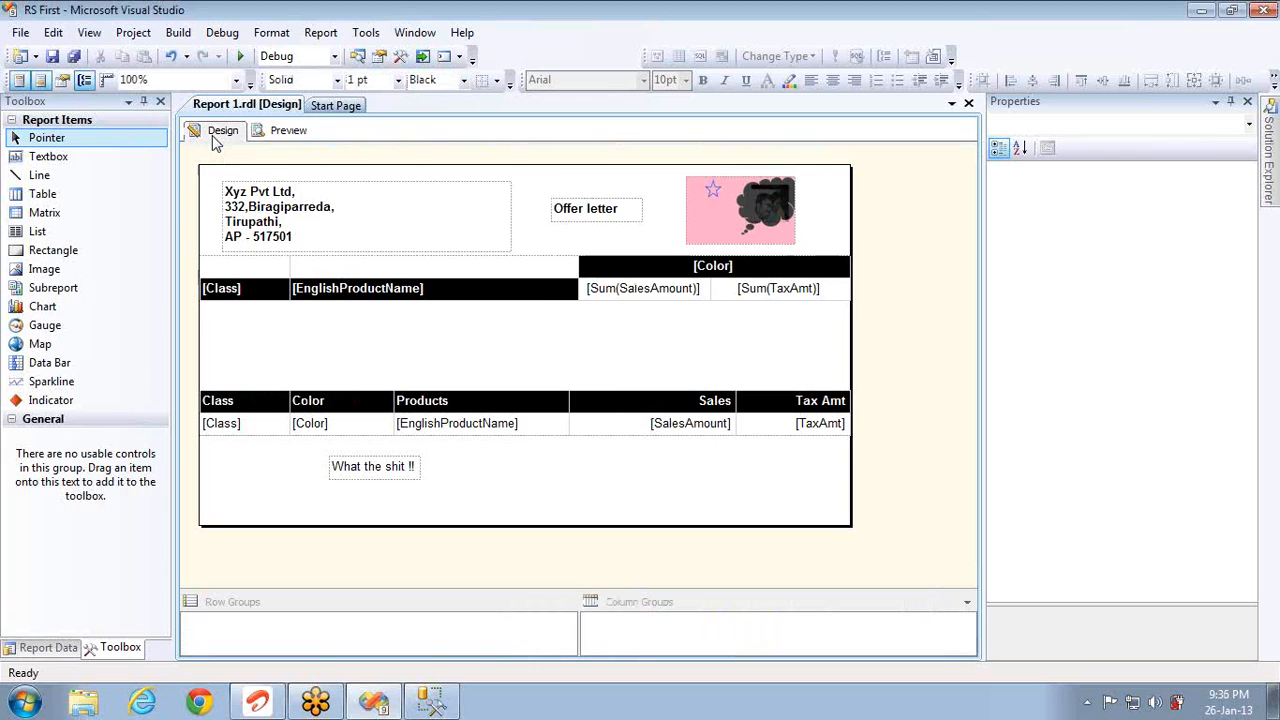
Step: Replace the old footer text box with a centred one showing the PageNumber built-in field
{"action": "left_click", "coordinate": [381, 476]}
{"action": "key", "text": "Delete"}
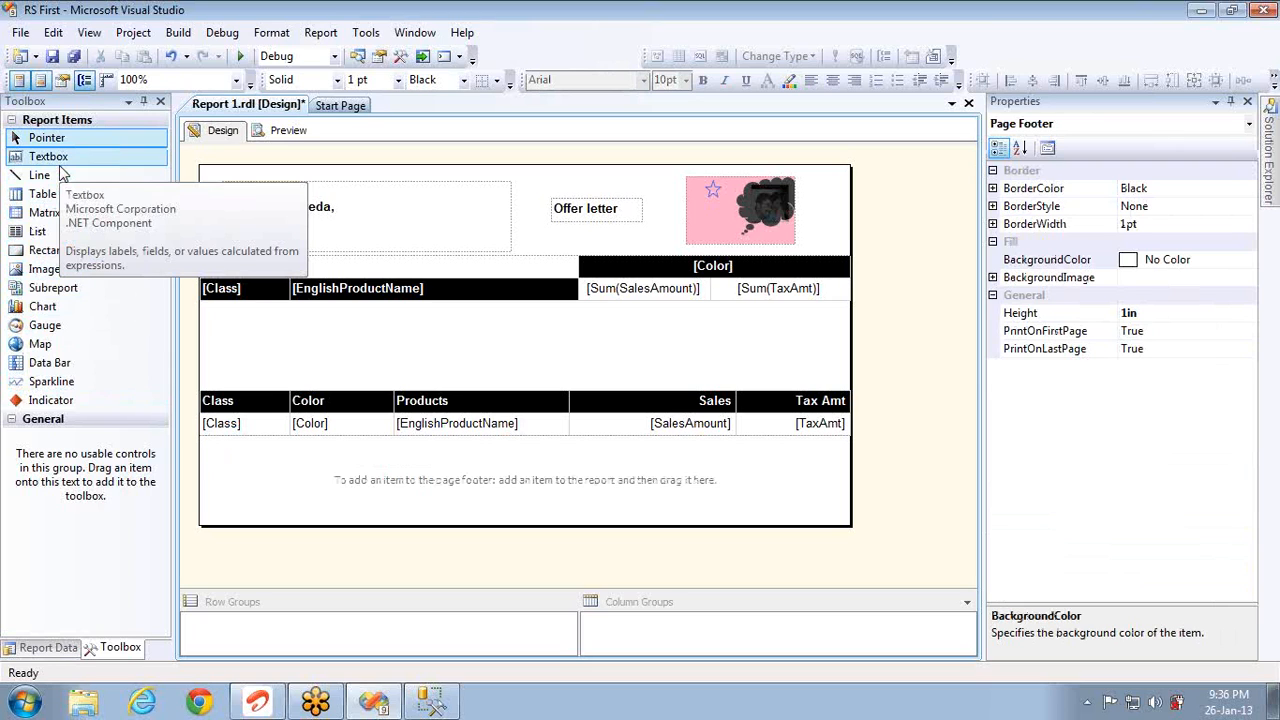
{"action": "left_click_drag", "start_coordinate": [55, 158], "coordinate": [226, 468]}
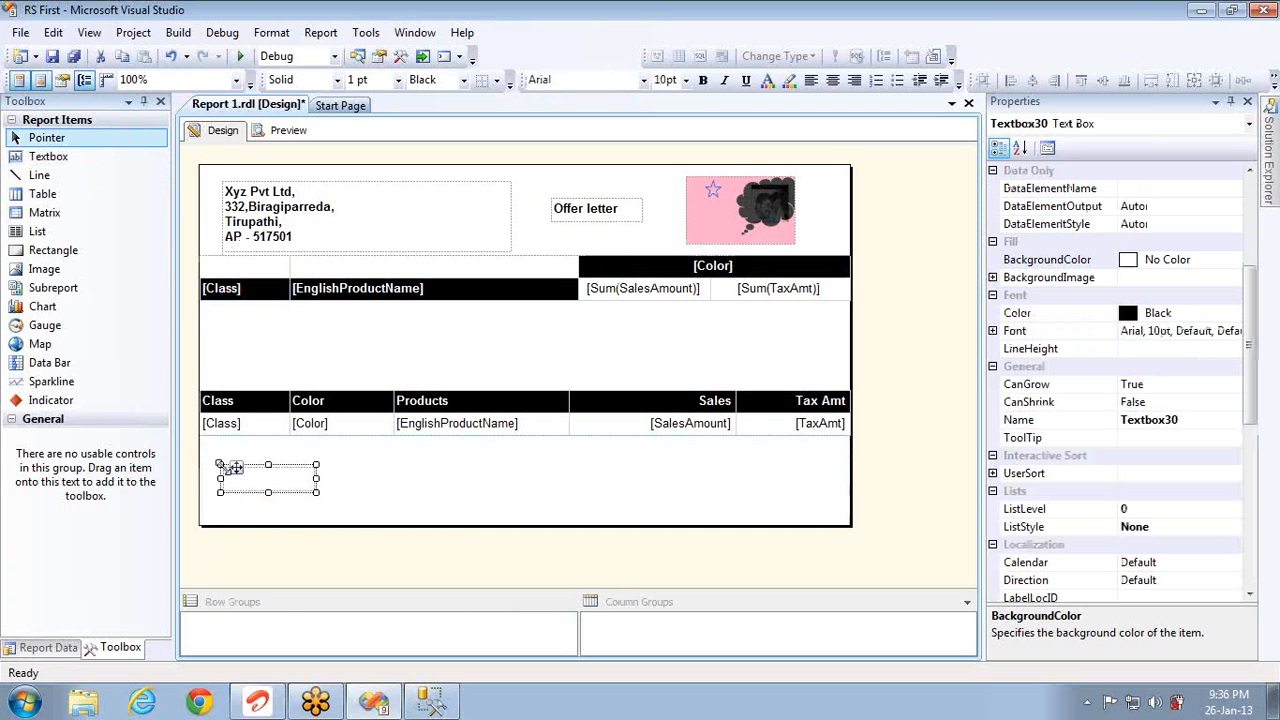
{"action": "key", "text": "Right"}
{"action": "key", "text": "Right"}
{"action": "key", "text": "Right"}
{"action": "key", "text": "Right"}
{"action": "key", "text": "Right"}
{"action": "key", "text": "Right"}
{"action": "key", "text": "Right"}
{"action": "key", "text": "Right"}
{"action": "key", "text": "Right"}
{"action": "key", "text": "Right"}
{"action": "key", "text": "Right"}
{"action": "key", "text": "Right"}
{"action": "key", "text": "Right"}
{"action": "key", "text": "Right"}
{"action": "key", "text": "Right"}
{"action": "key", "text": "Right"}
{"action": "key", "text": "Right"}
{"action": "key", "text": "Right"}
{"action": "key", "text": "Right"}
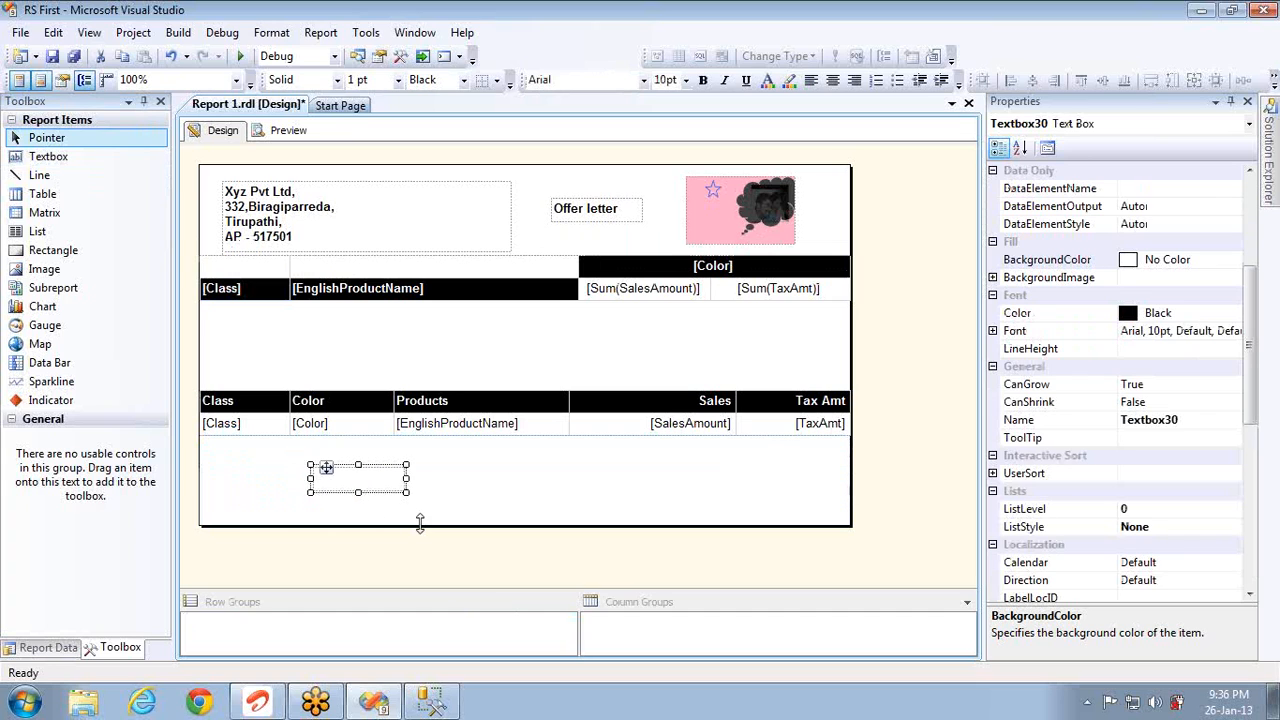
{"action": "key", "text": "Right"}
{"action": "key", "text": "Right"}
{"action": "key", "text": "Right"}
{"action": "key", "text": "Right"}
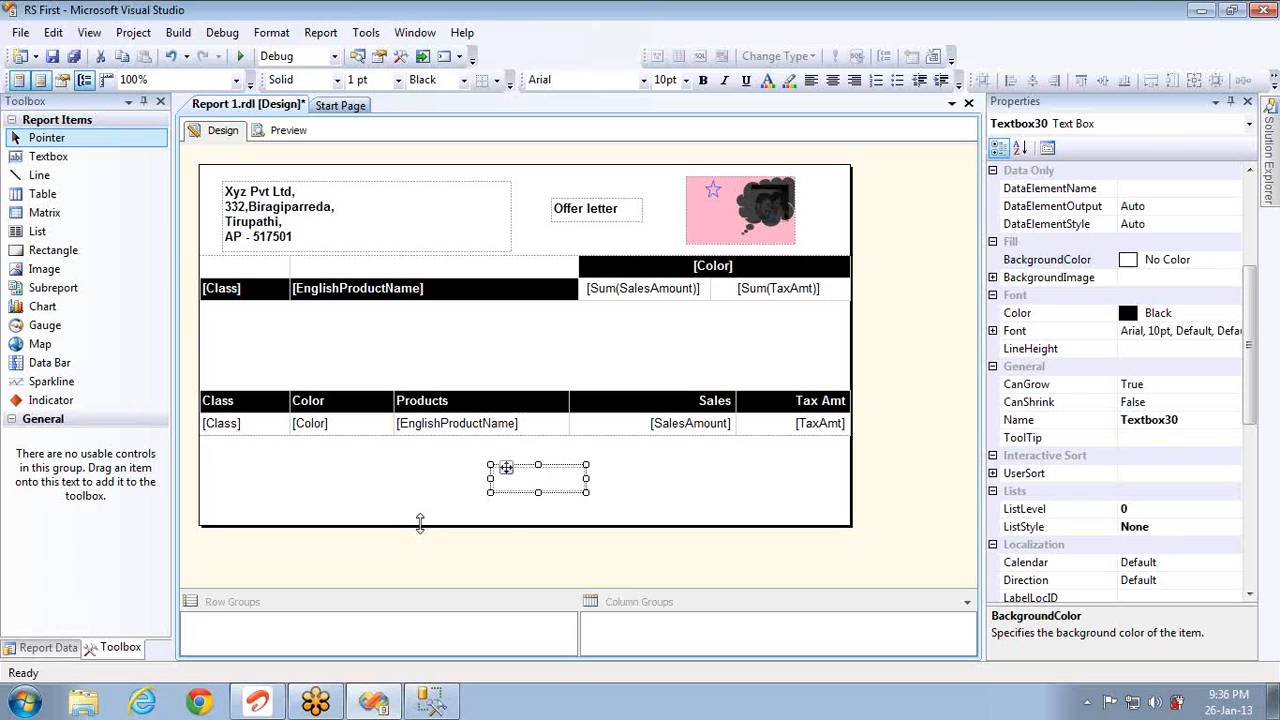
{"action": "right_click", "coordinate": [556, 484]}
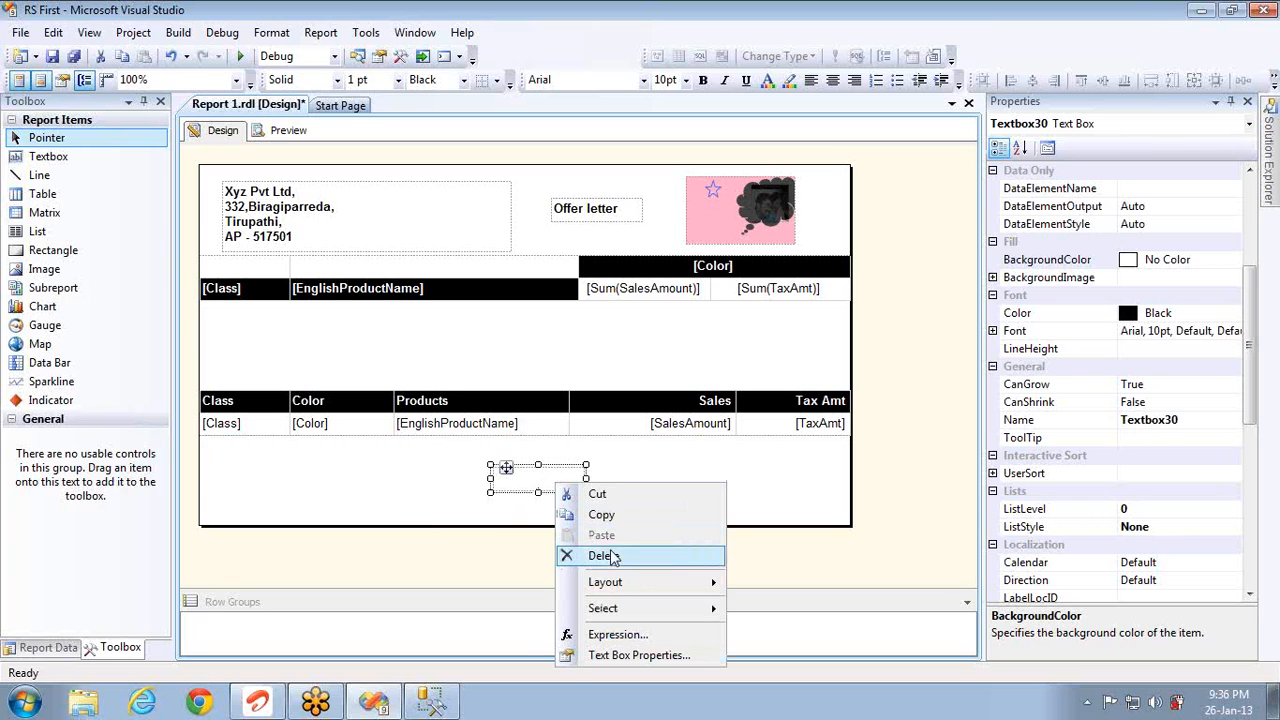
{"action": "left_click", "coordinate": [628, 636]}
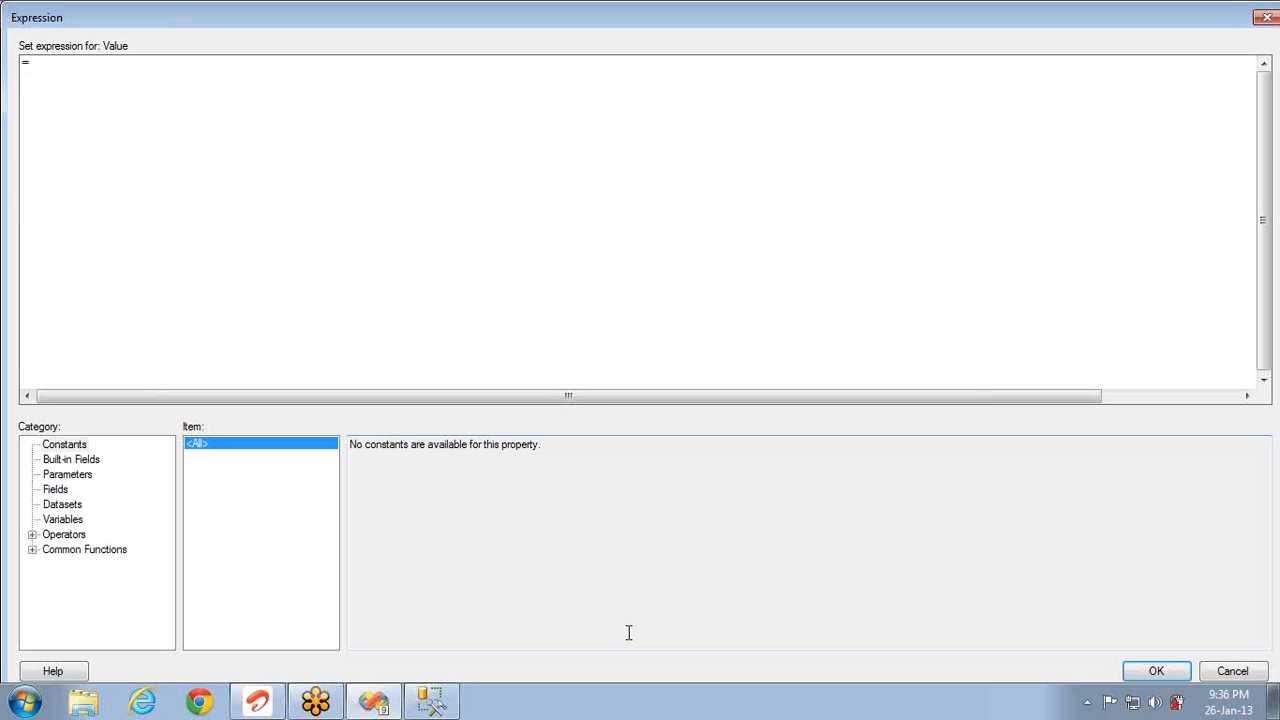
{"action": "left_click", "coordinate": [70, 461]}
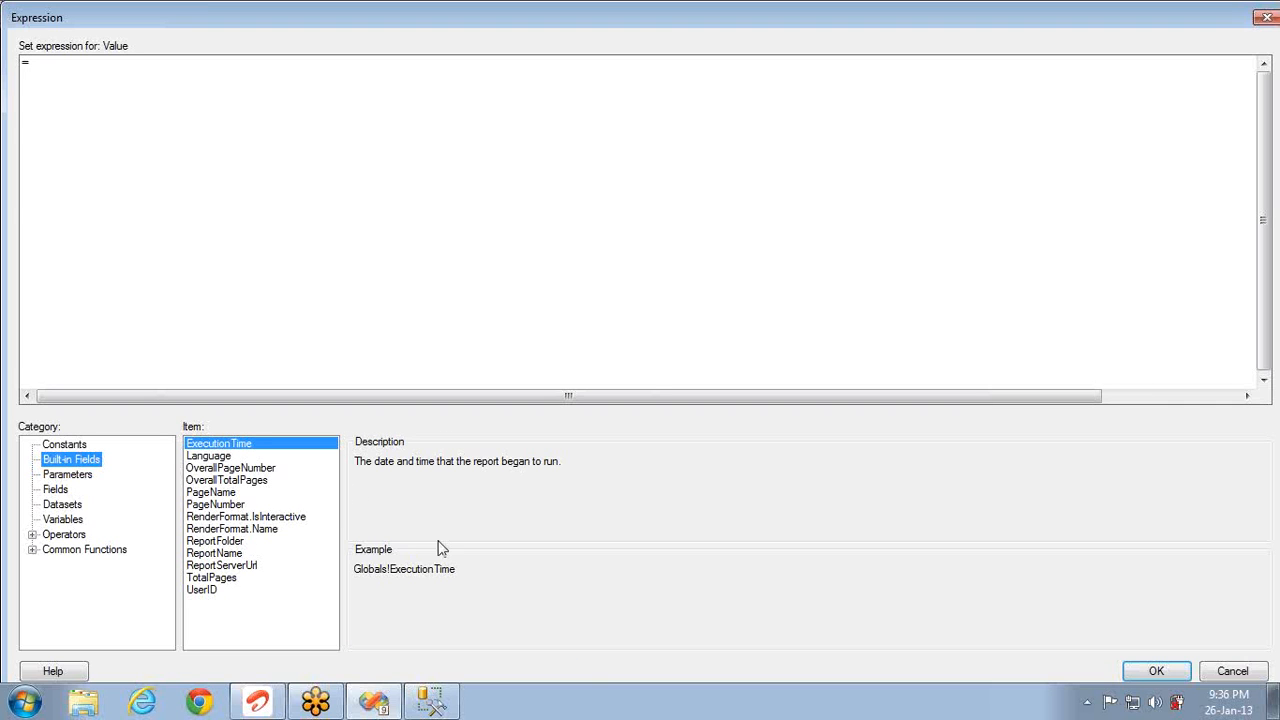
{"action": "double_click", "coordinate": [229, 506]}
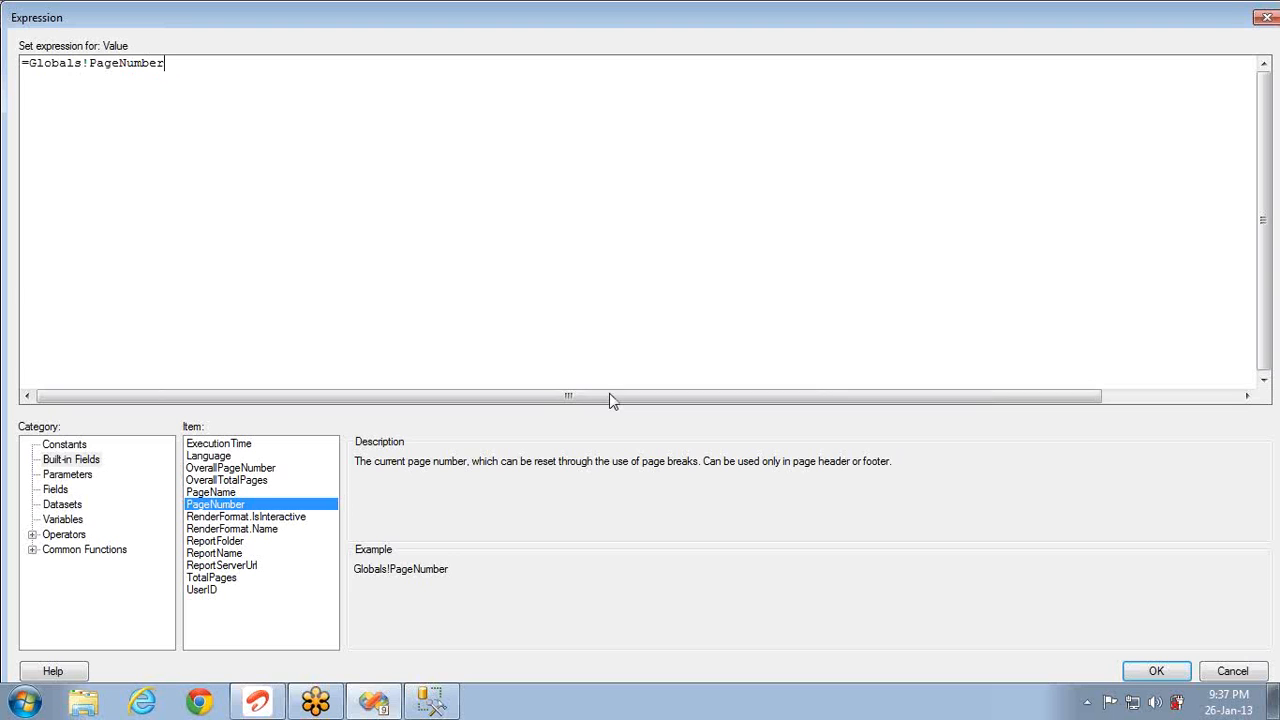
{"action": "left_click", "coordinate": [1151, 679]}
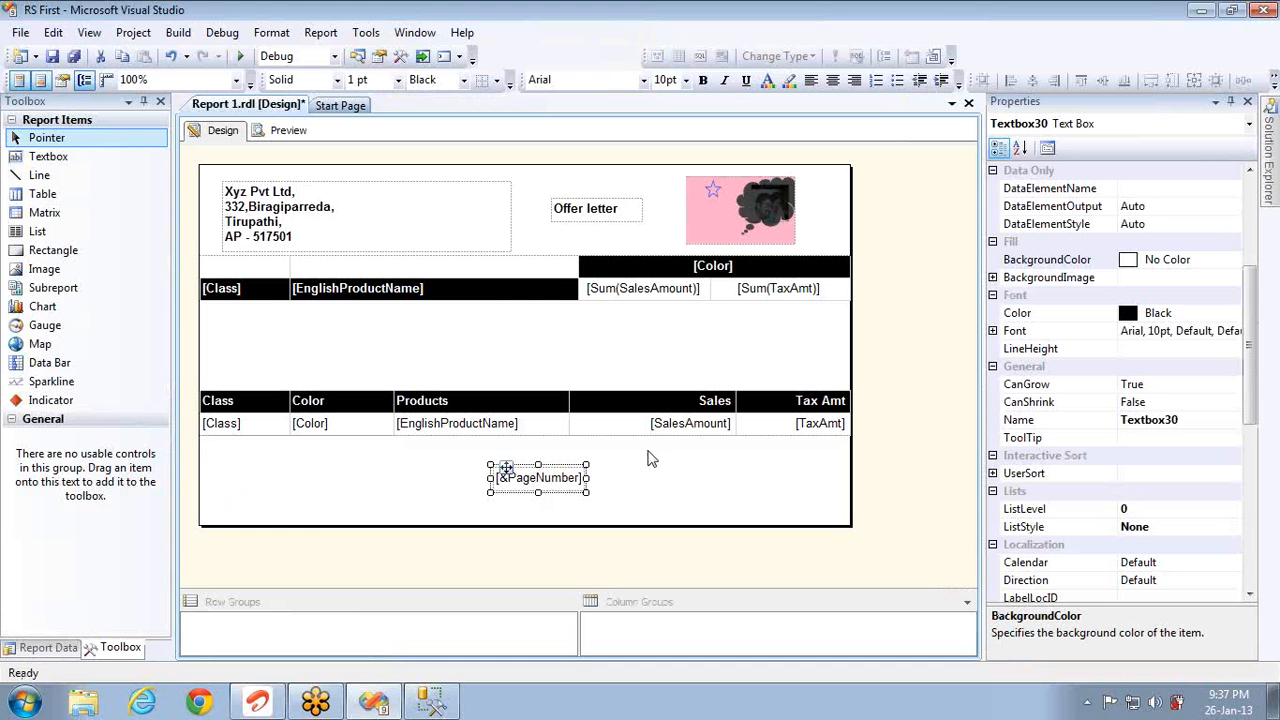
Step: Preview the report and page forward to check the footer page numbers, then return to design
{"action": "left_click", "coordinate": [303, 141]}
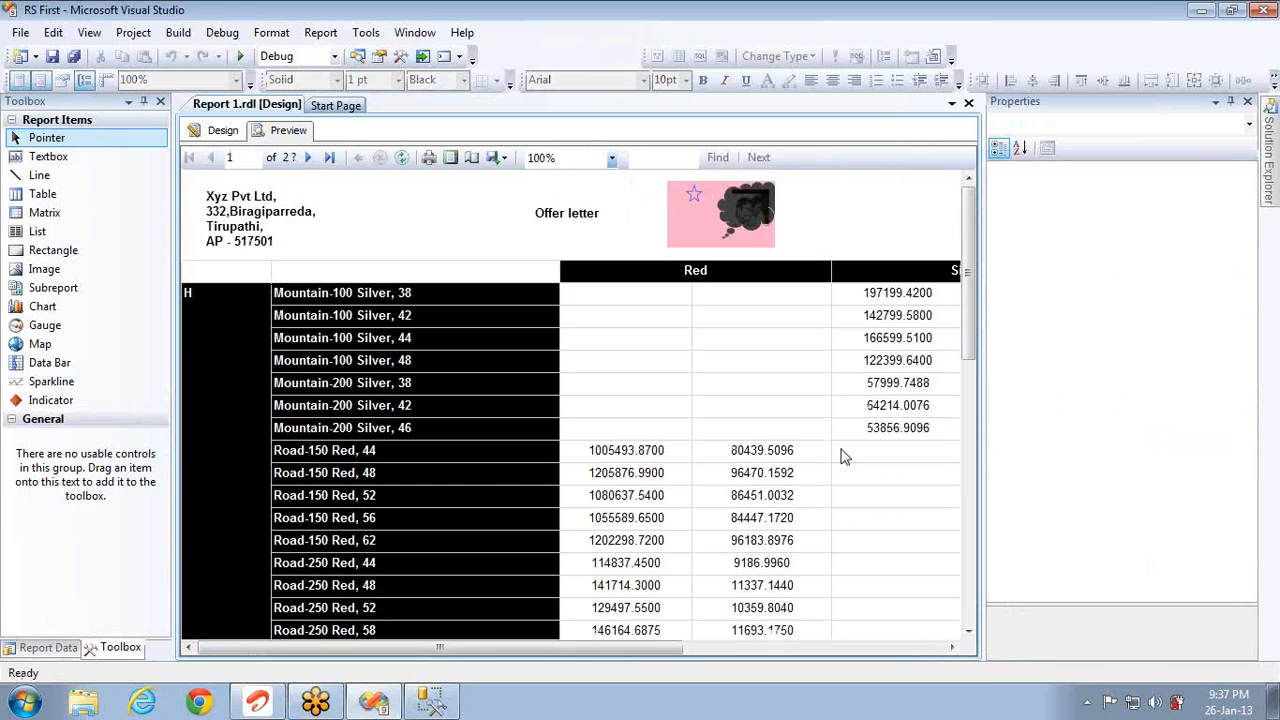
{"action": "left_click", "coordinate": [973, 612]}
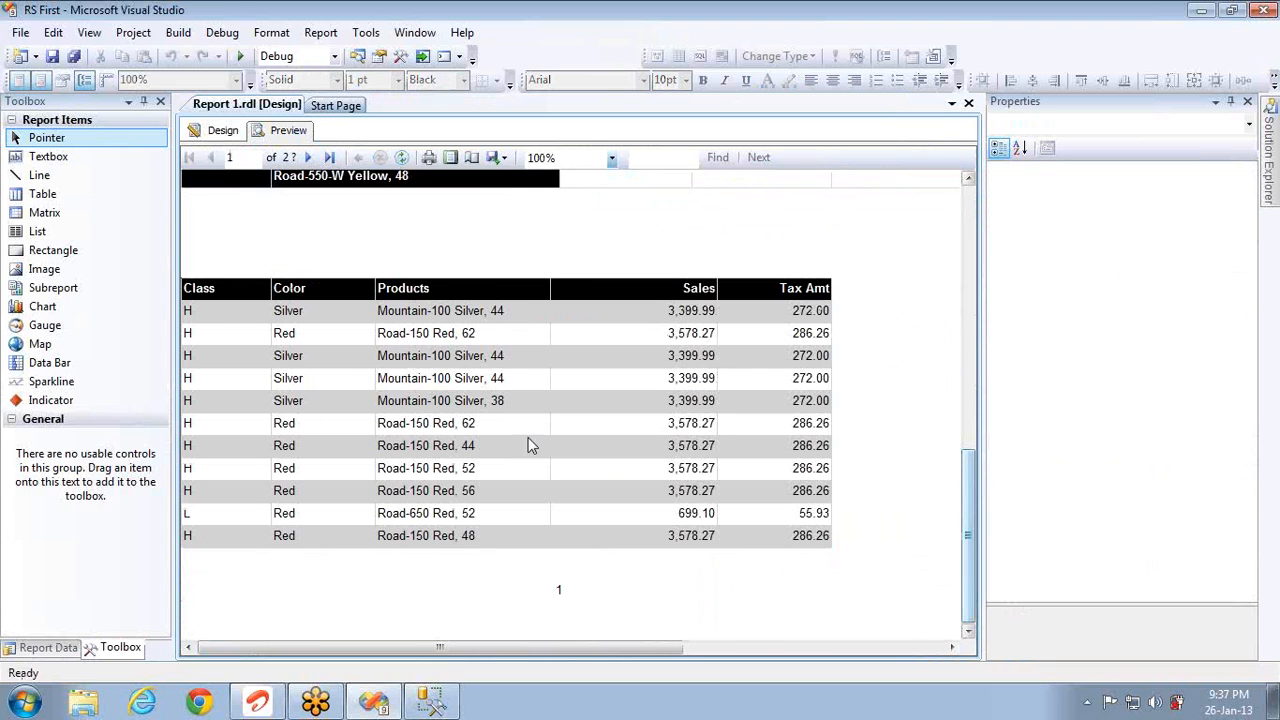
{"action": "left_click", "coordinate": [309, 158]}
{"action": "left_click", "coordinate": [309, 158]}
{"action": "left_click", "coordinate": [309, 158]}
{"action": "left_click", "coordinate": [309, 158]}
{"action": "left_click", "coordinate": [309, 158]}
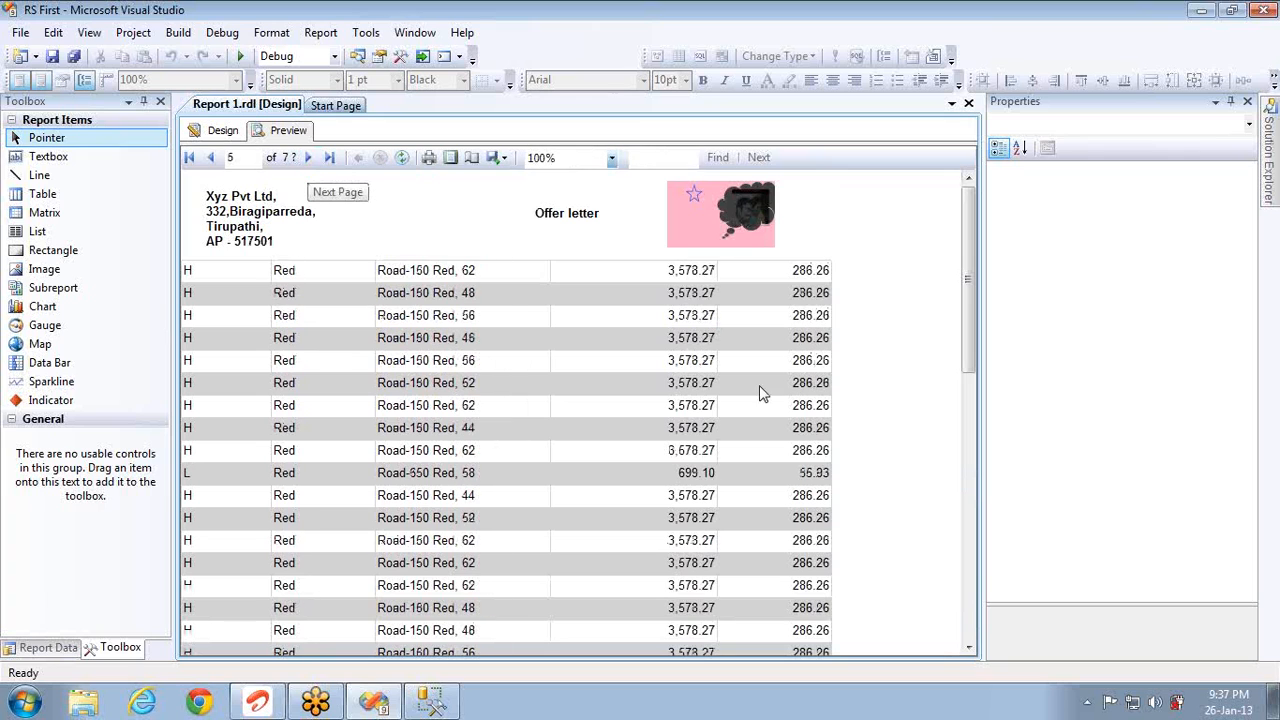
{"action": "left_click", "coordinate": [975, 632]}
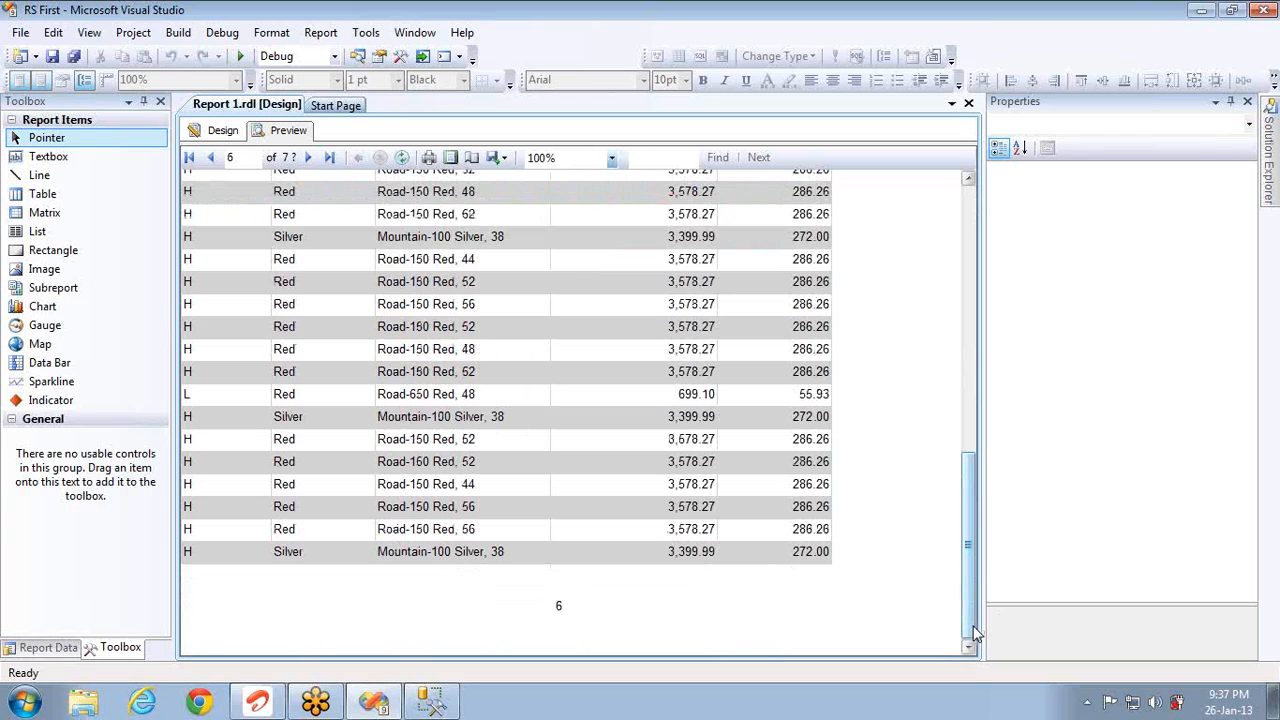
{"action": "left_click", "coordinate": [230, 134]}
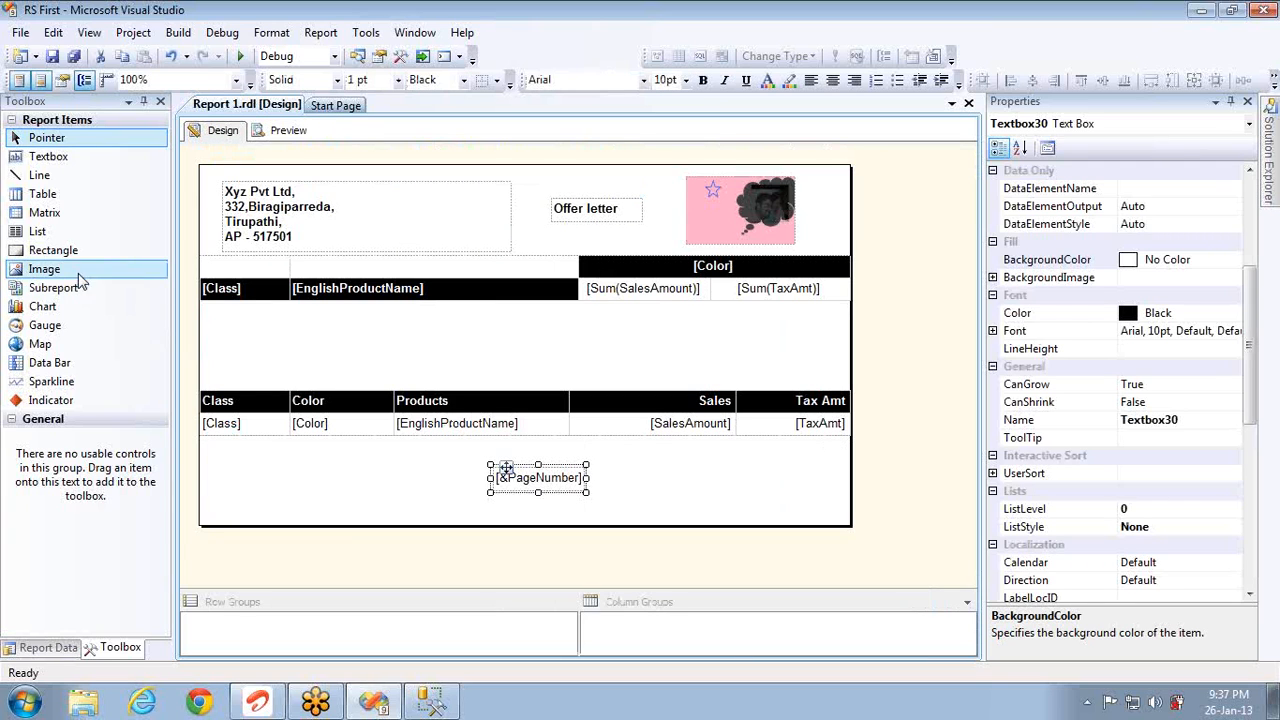
Step: Add a widened footer text box right of the page number showing ExecutionTime, then preview
{"action": "left_click_drag", "start_coordinate": [47, 160], "coordinate": [679, 482]}
{"action": "key", "text": "Right"}
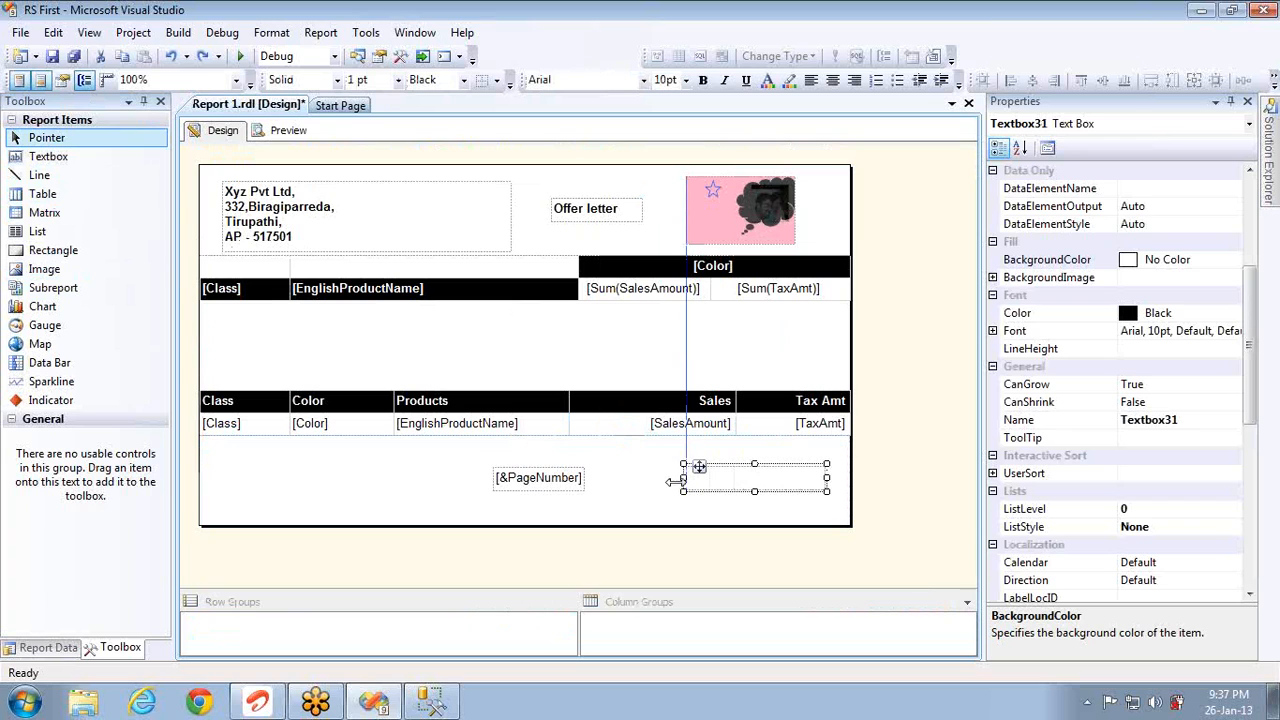
{"action": "left_click_drag", "start_coordinate": [828, 479], "coordinate": [852, 479]}
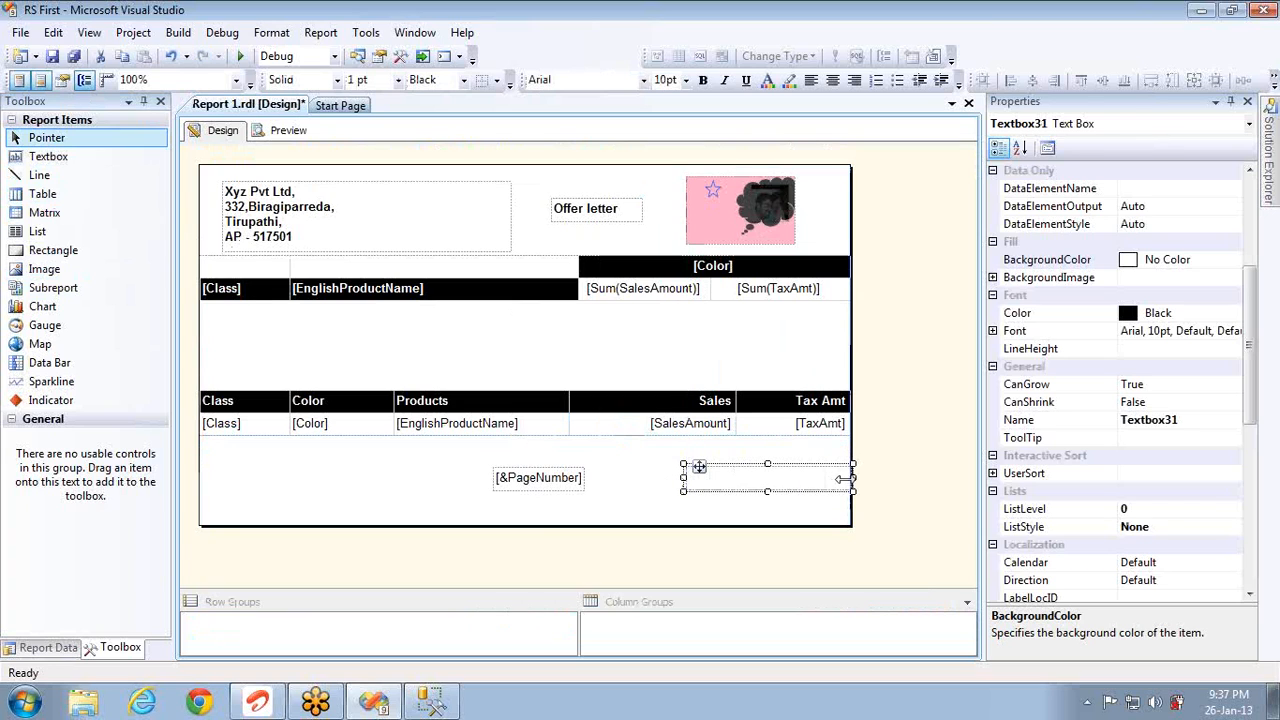
{"action": "right_click", "coordinate": [809, 473]}
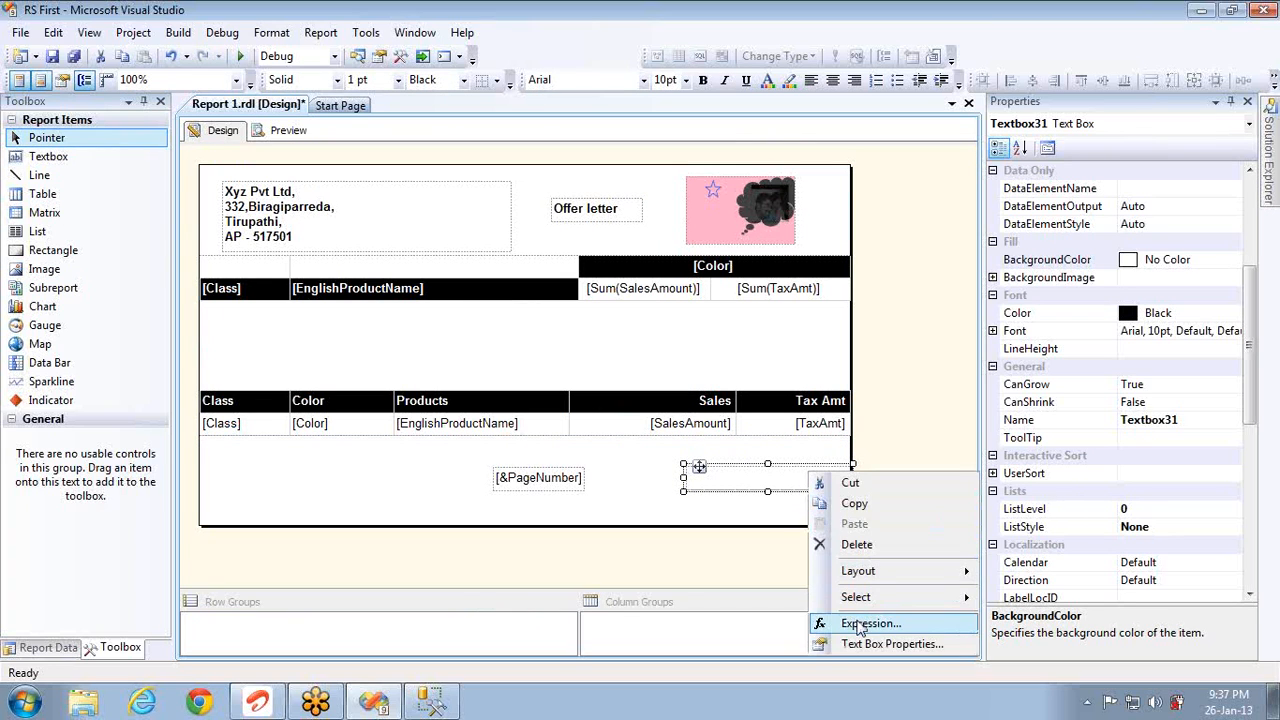
{"action": "left_click", "coordinate": [862, 623]}
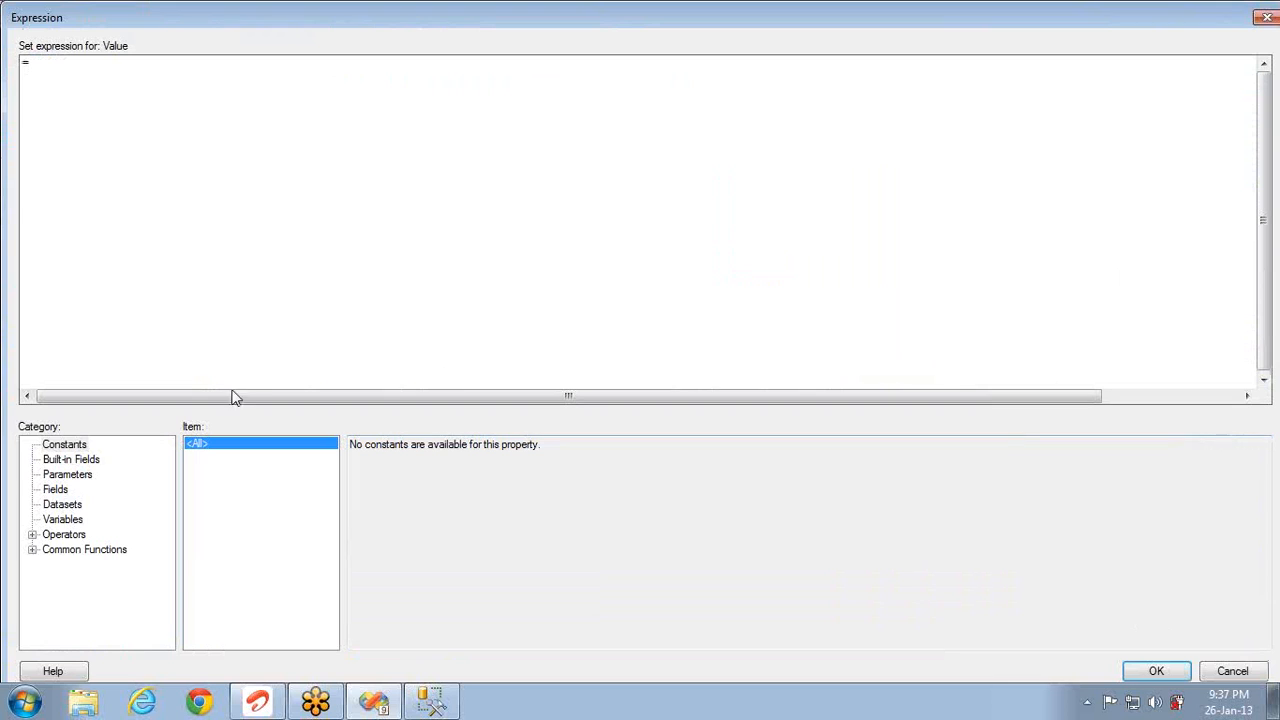
{"action": "left_click", "coordinate": [99, 462]}
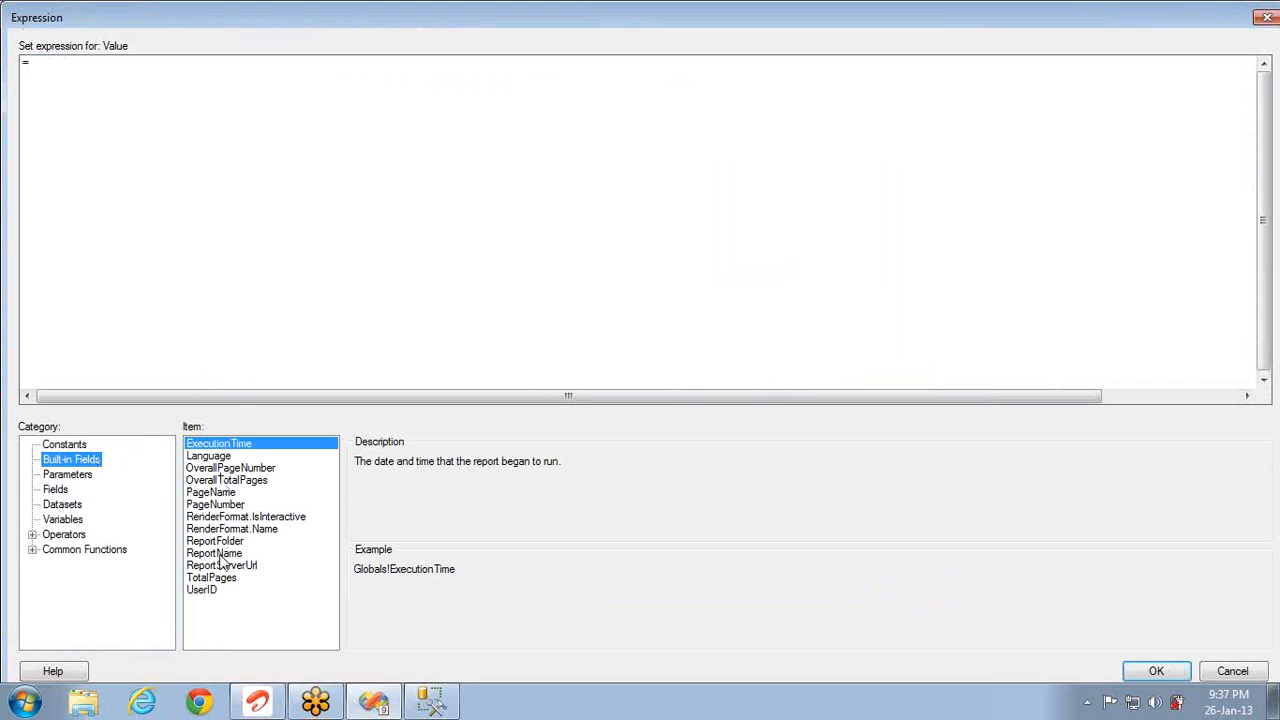
{"action": "double_click", "coordinate": [228, 446]}
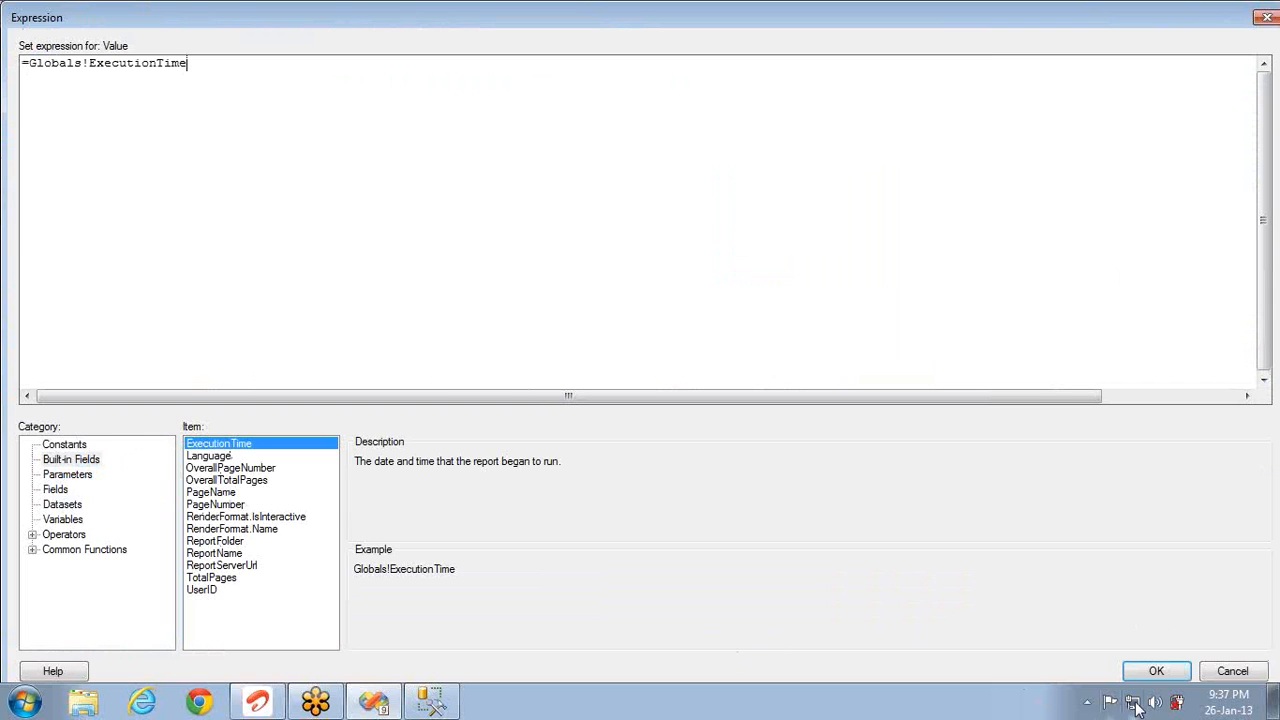
{"action": "left_click", "coordinate": [1156, 671]}
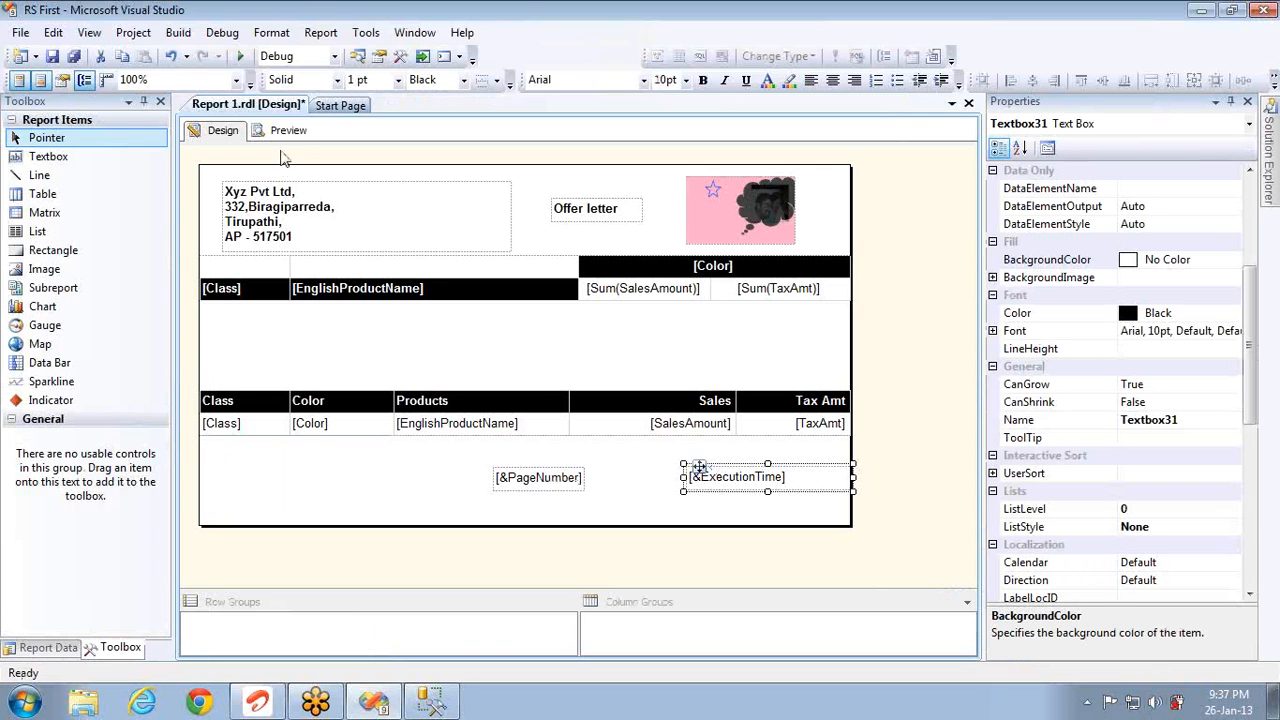
{"action": "left_click", "coordinate": [288, 130]}
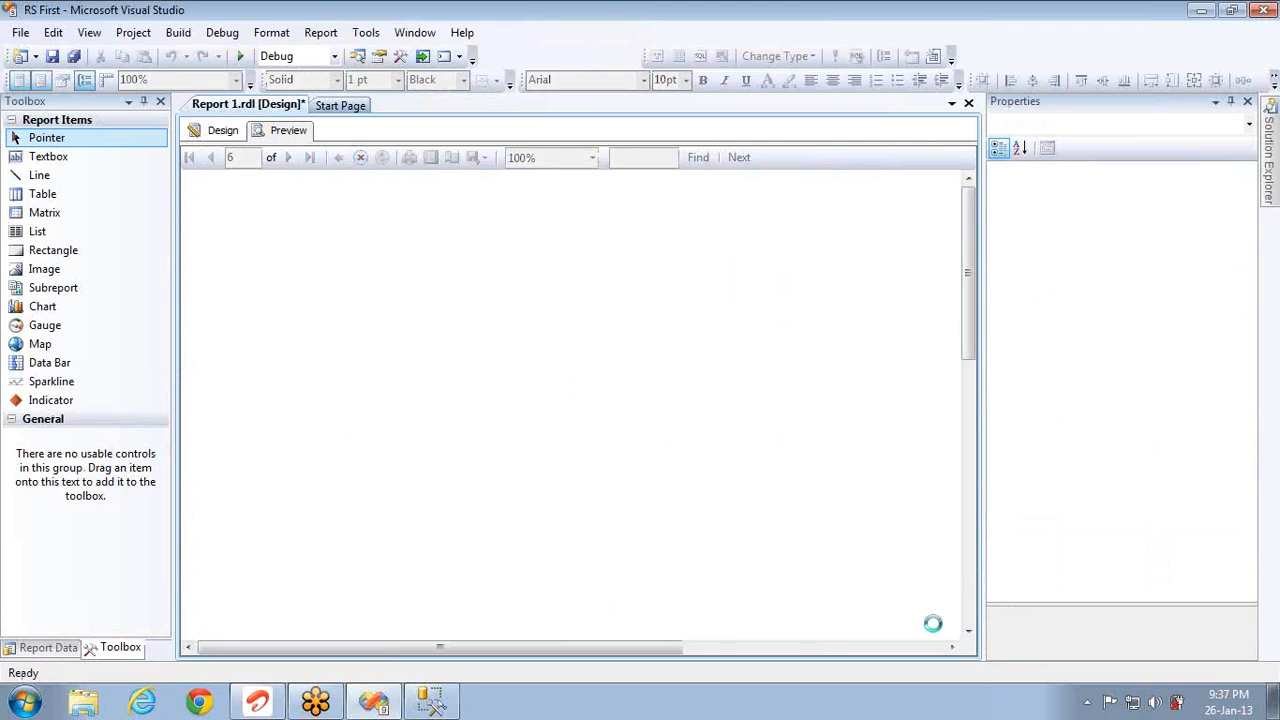
Step: Check the footer shows page 1 and 1/26/2013 9:37:49 PM, then return to design
{"action": "left_click", "coordinate": [972, 615]}
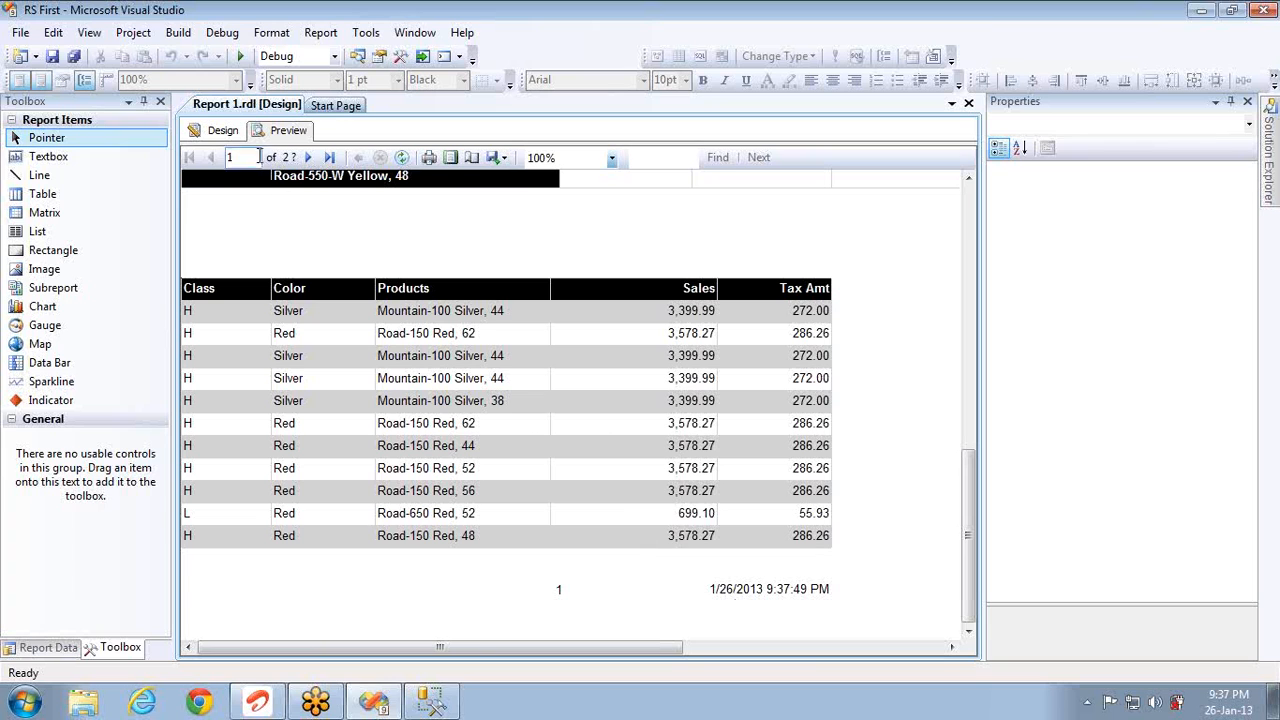
{"action": "left_click", "coordinate": [228, 133]}
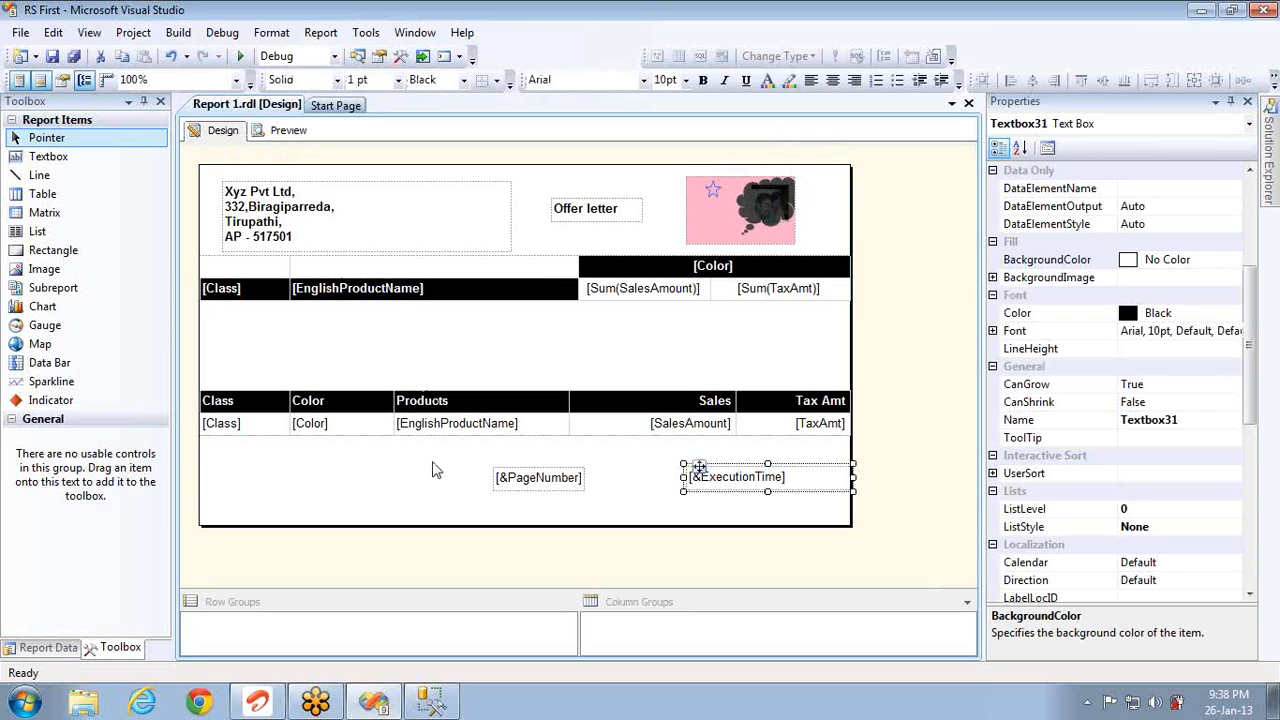
Step: Set the page-number box expression to =Globals!PageNumber & " of " & Globals!TotalPages
{"action": "double_click", "coordinate": [507, 478]}
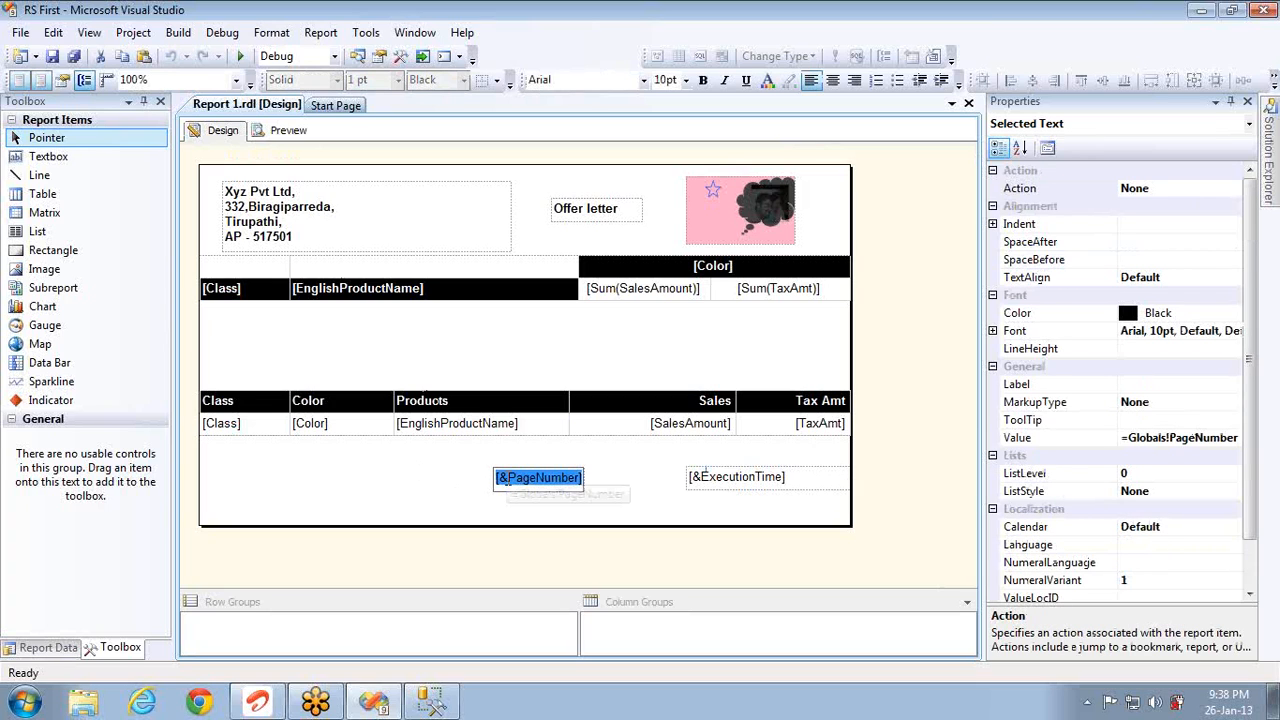
{"action": "left_click", "coordinate": [445, 482]}
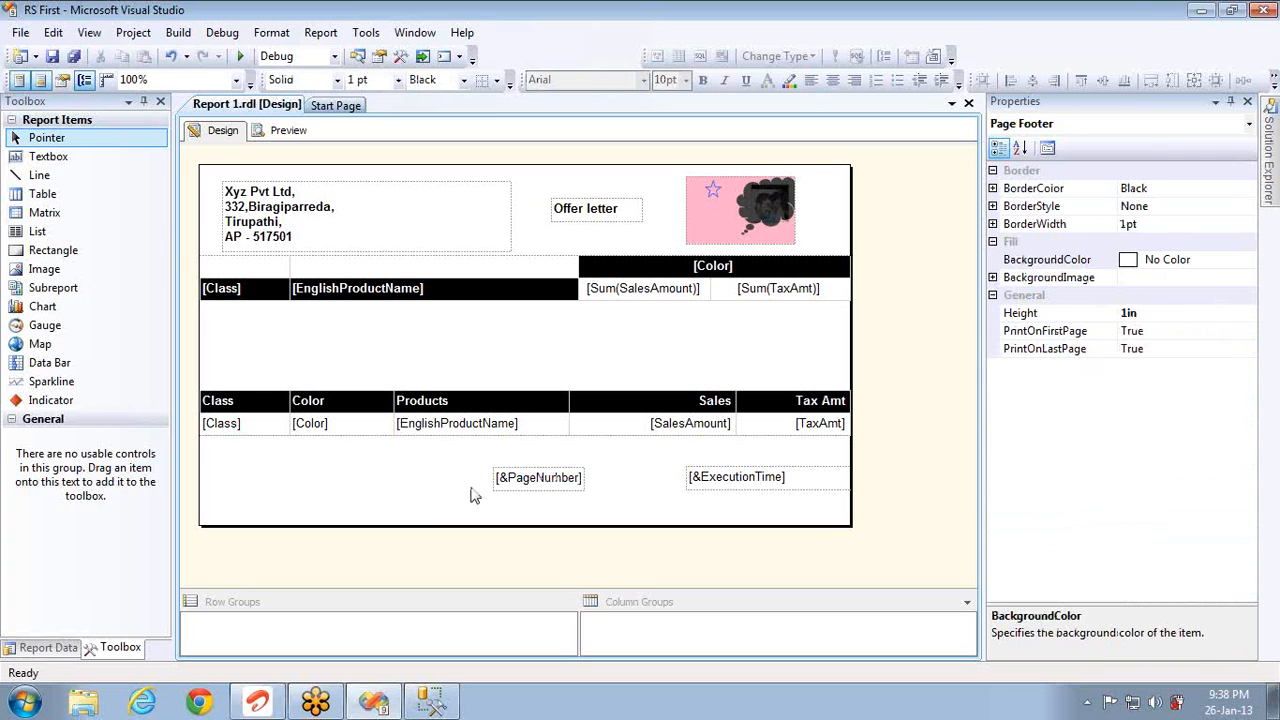
{"action": "double_click", "coordinate": [510, 483]}
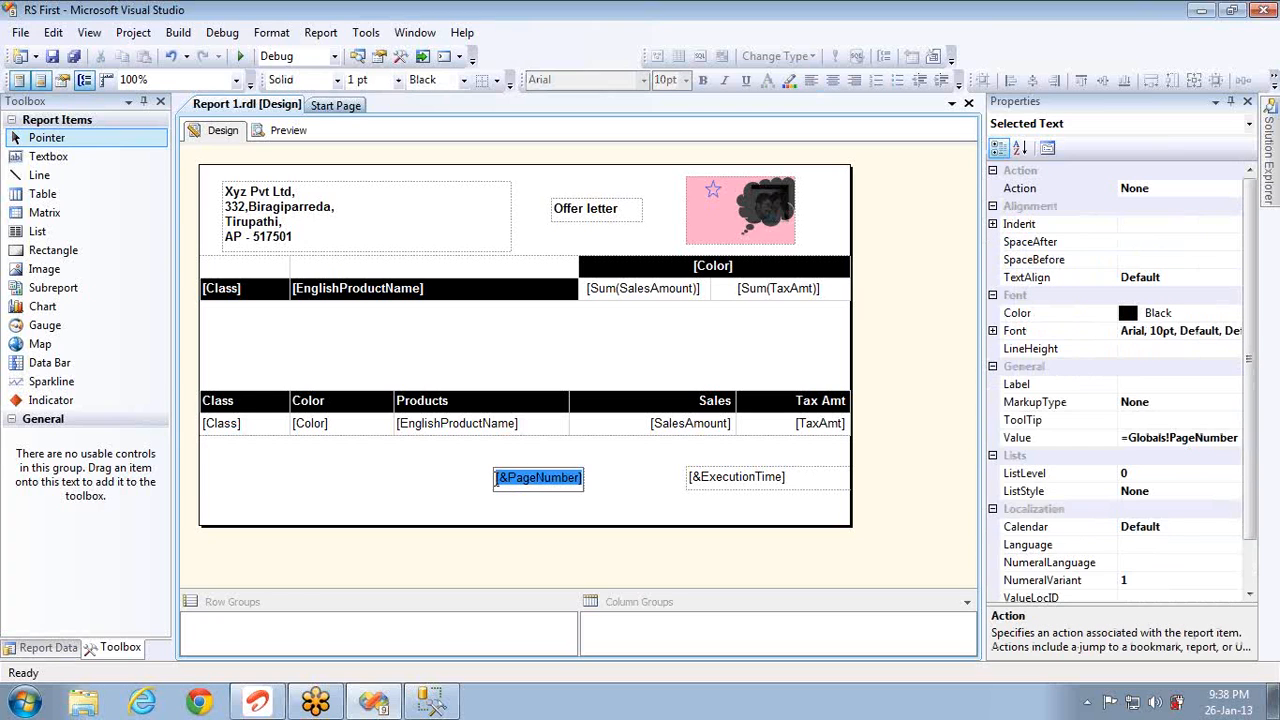
{"action": "left_click", "coordinate": [476, 486]}
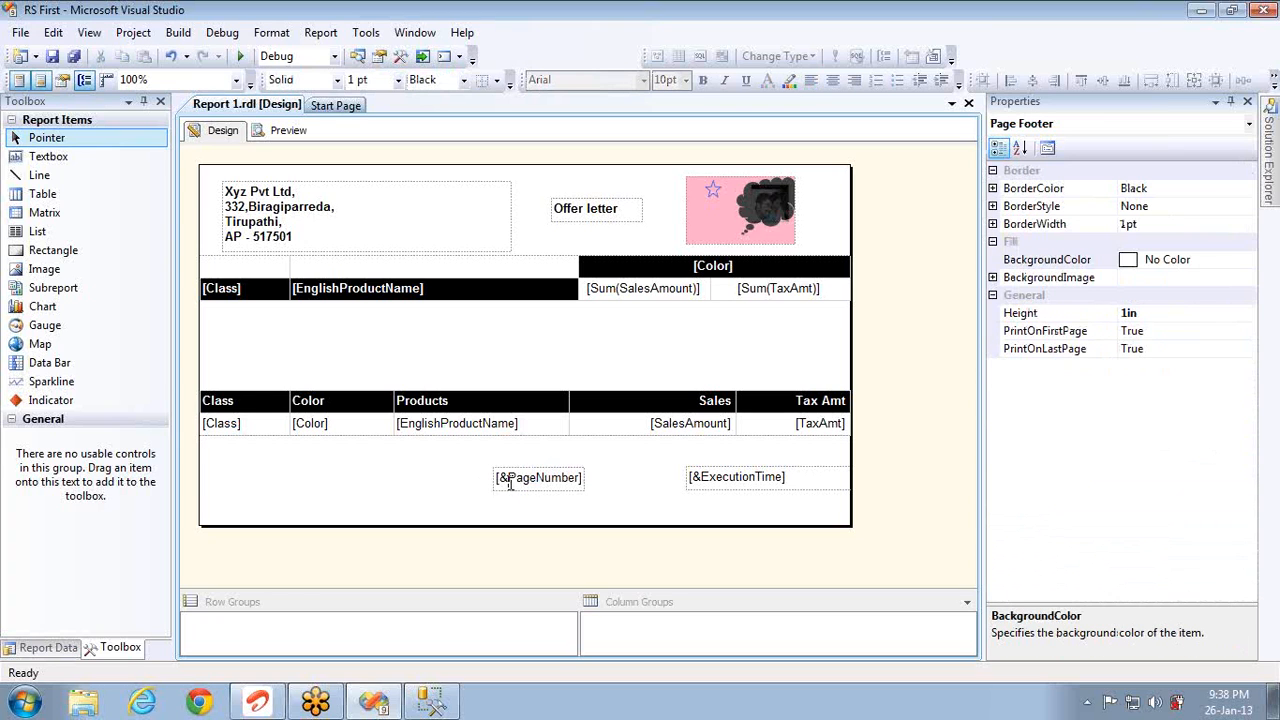
{"action": "double_click", "coordinate": [507, 479]}
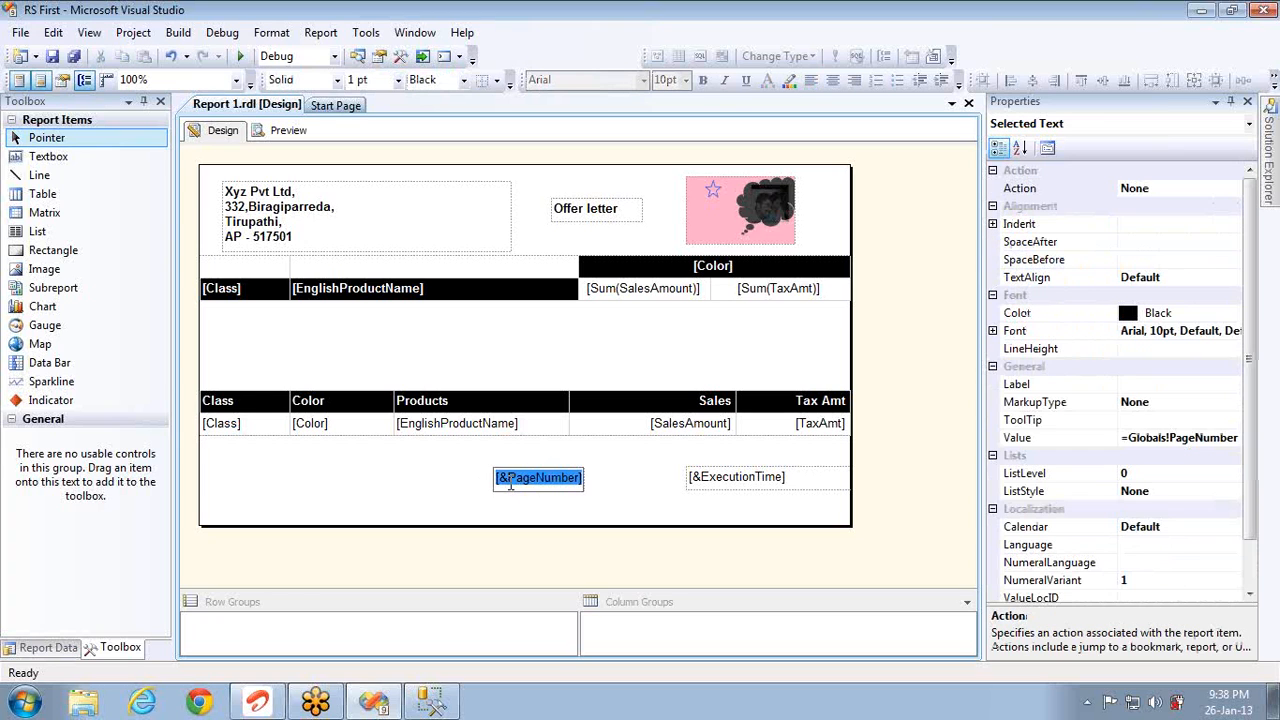
{"action": "right_click", "coordinate": [565, 483]}
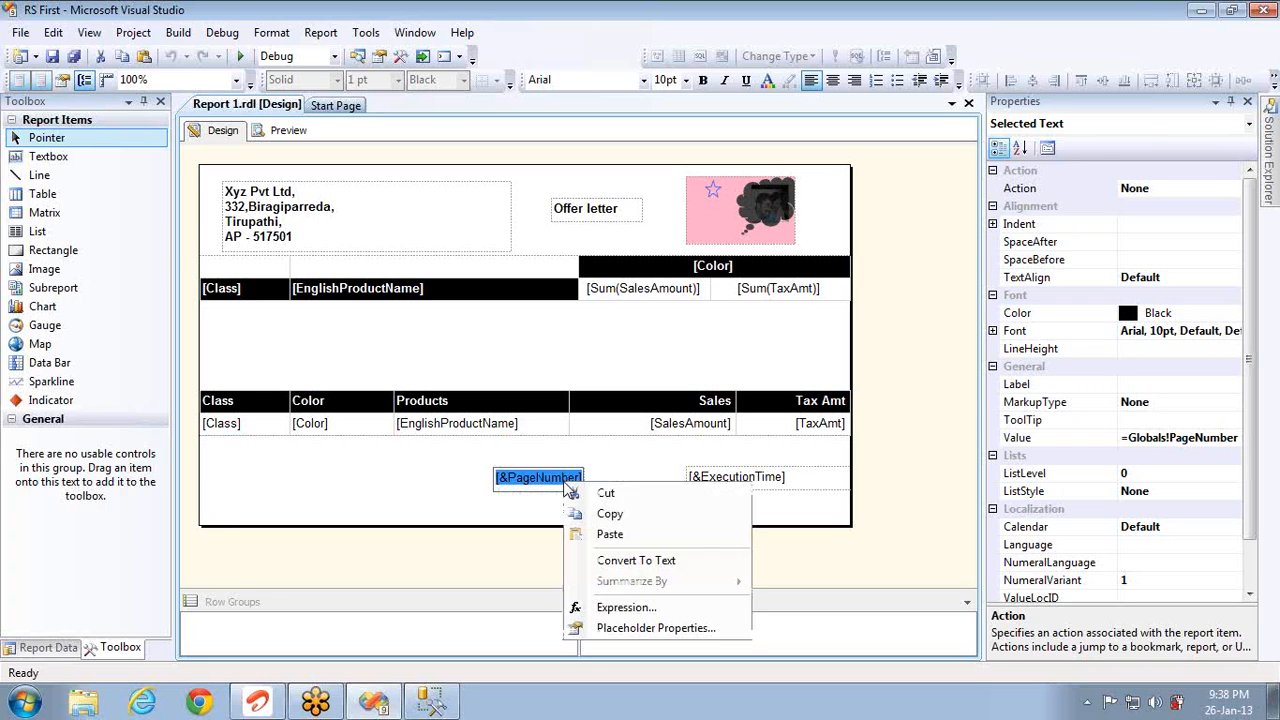
{"action": "left_click", "coordinate": [622, 606]}
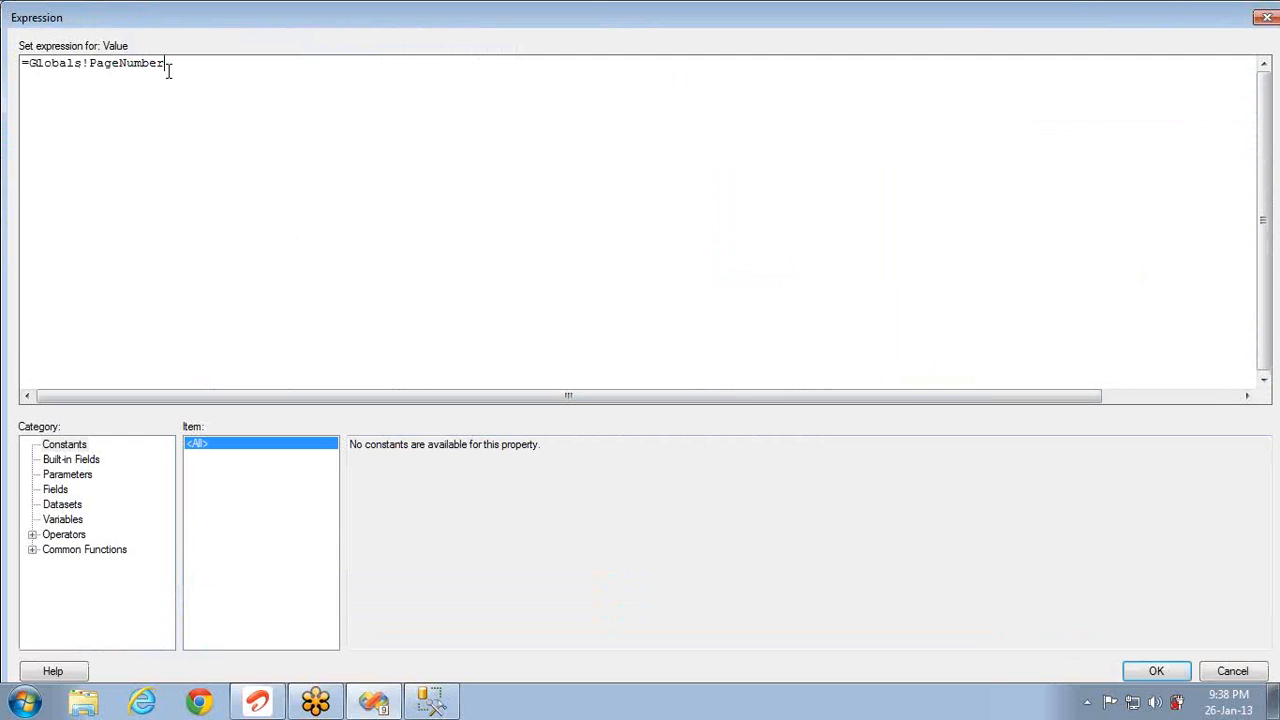
{"action": "type", "text": "&"}
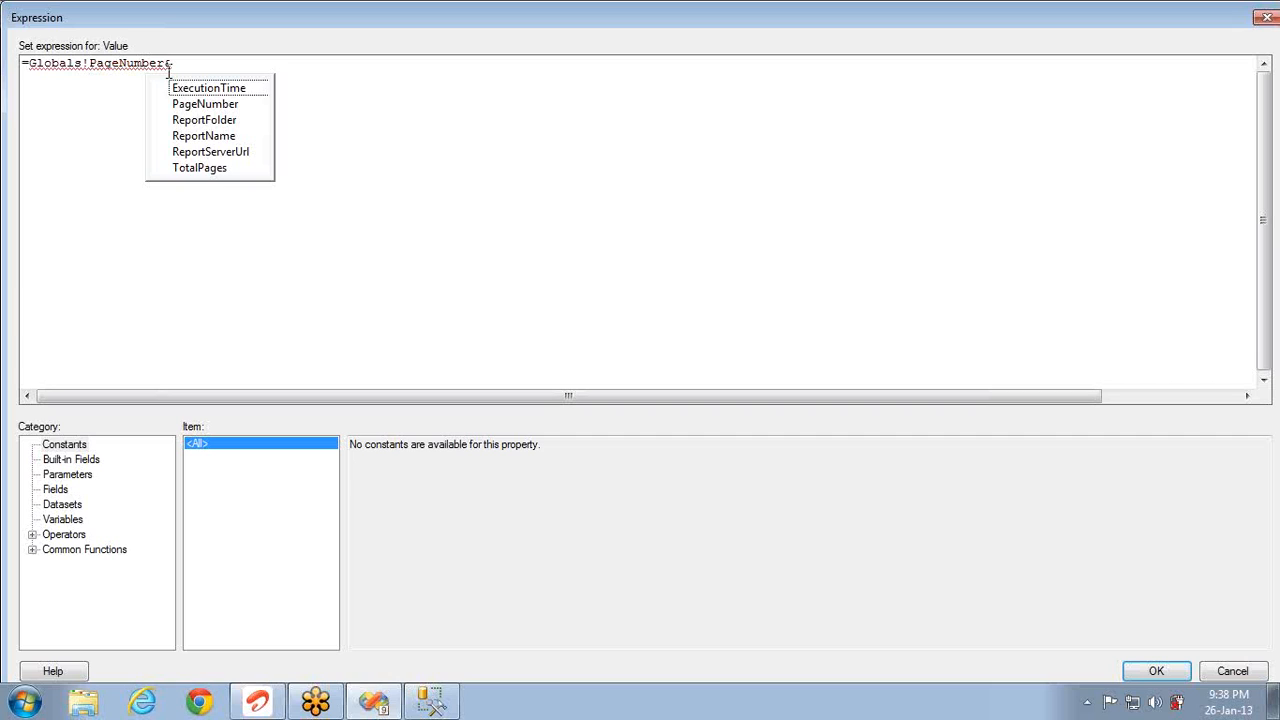
{"action": "type", "text": " \" of \"&"}
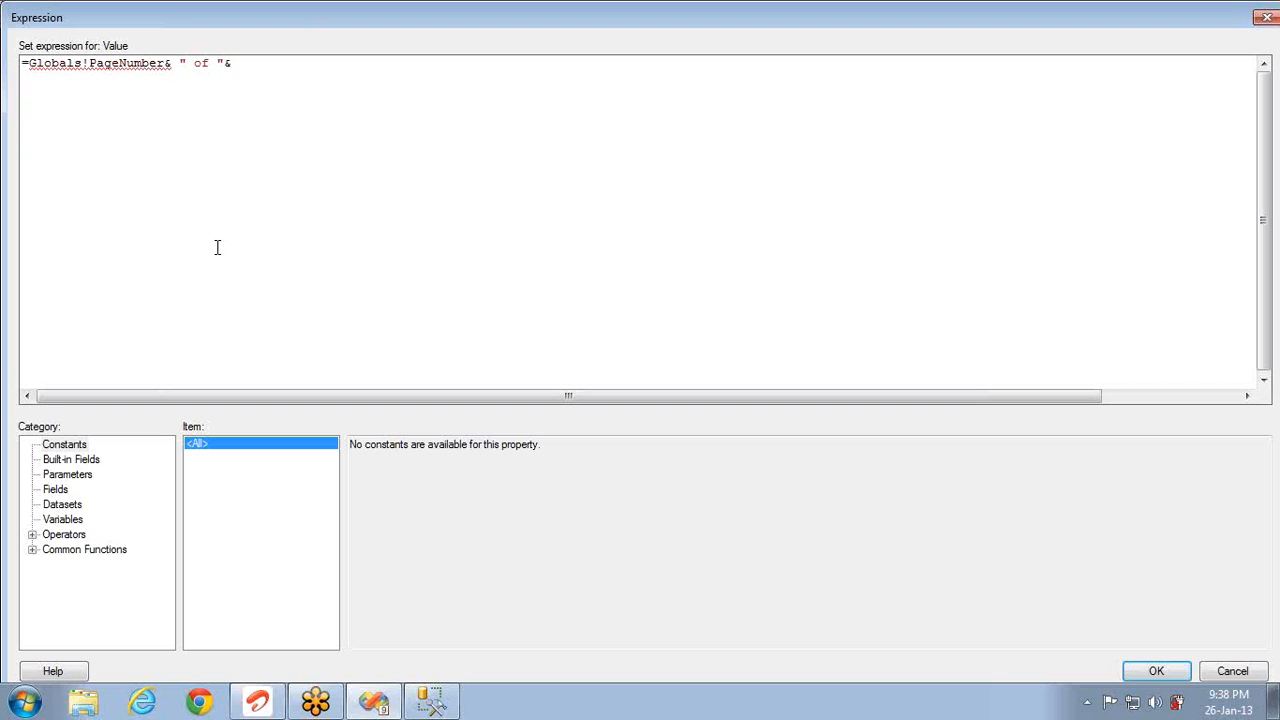
{"action": "left_click", "coordinate": [70, 460]}
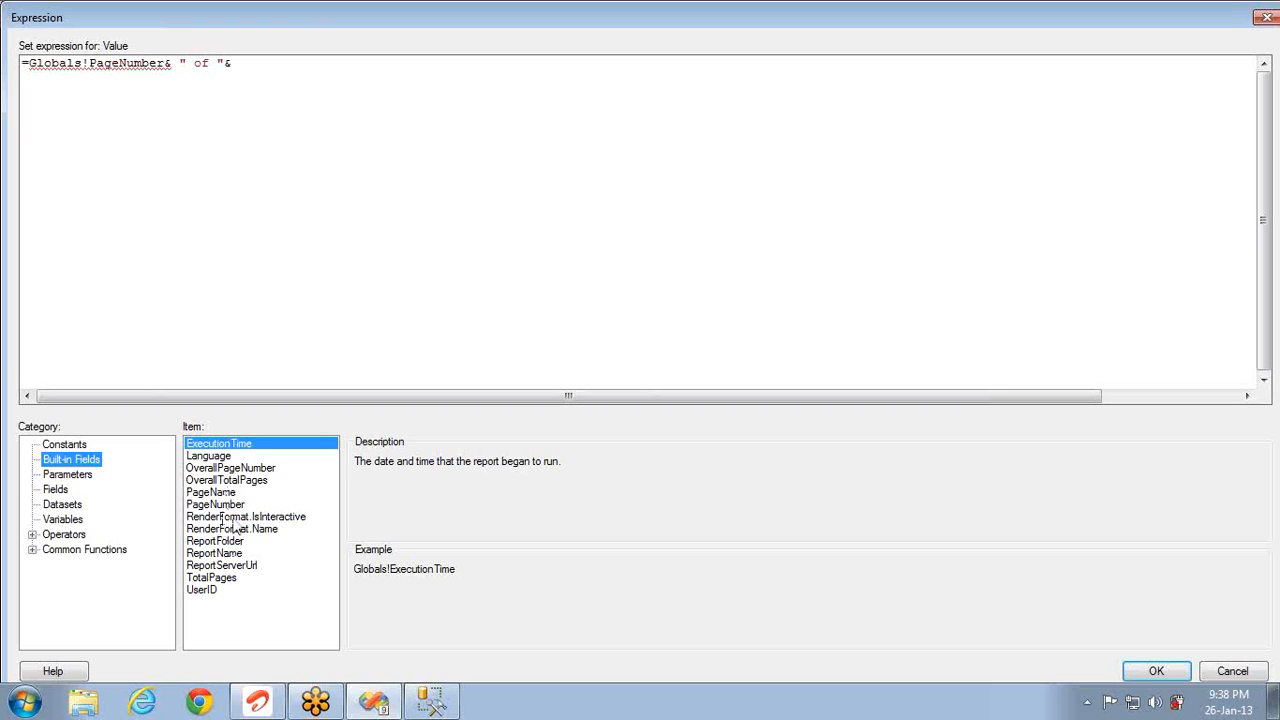
{"action": "double_click", "coordinate": [228, 580]}
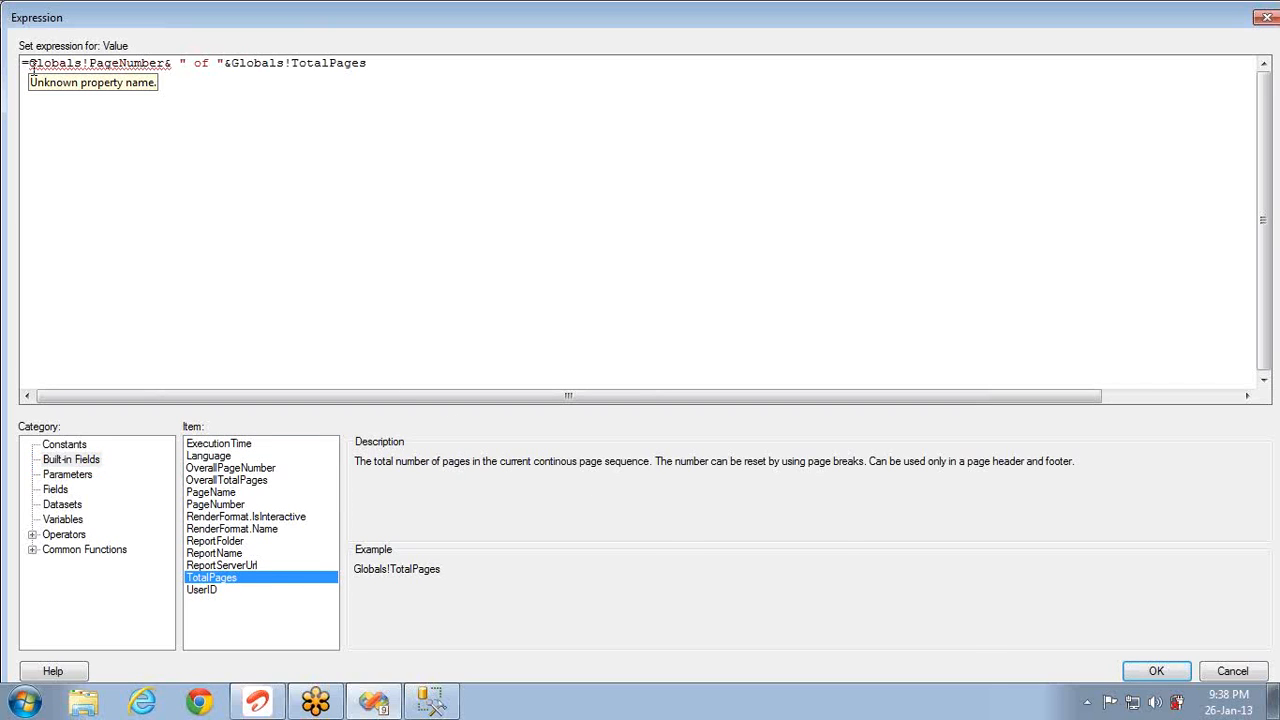
{"action": "left_click_drag", "start_coordinate": [29, 63], "coordinate": [157, 81]}
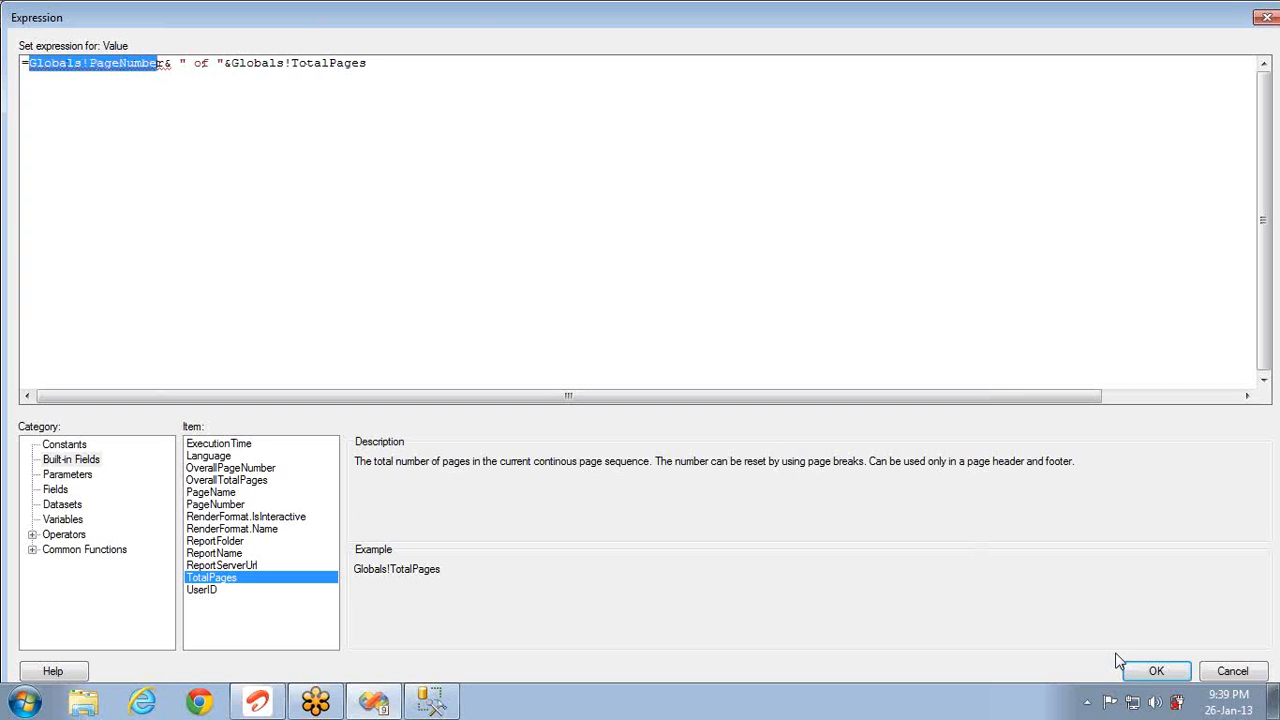
{"action": "left_click", "coordinate": [1150, 672]}
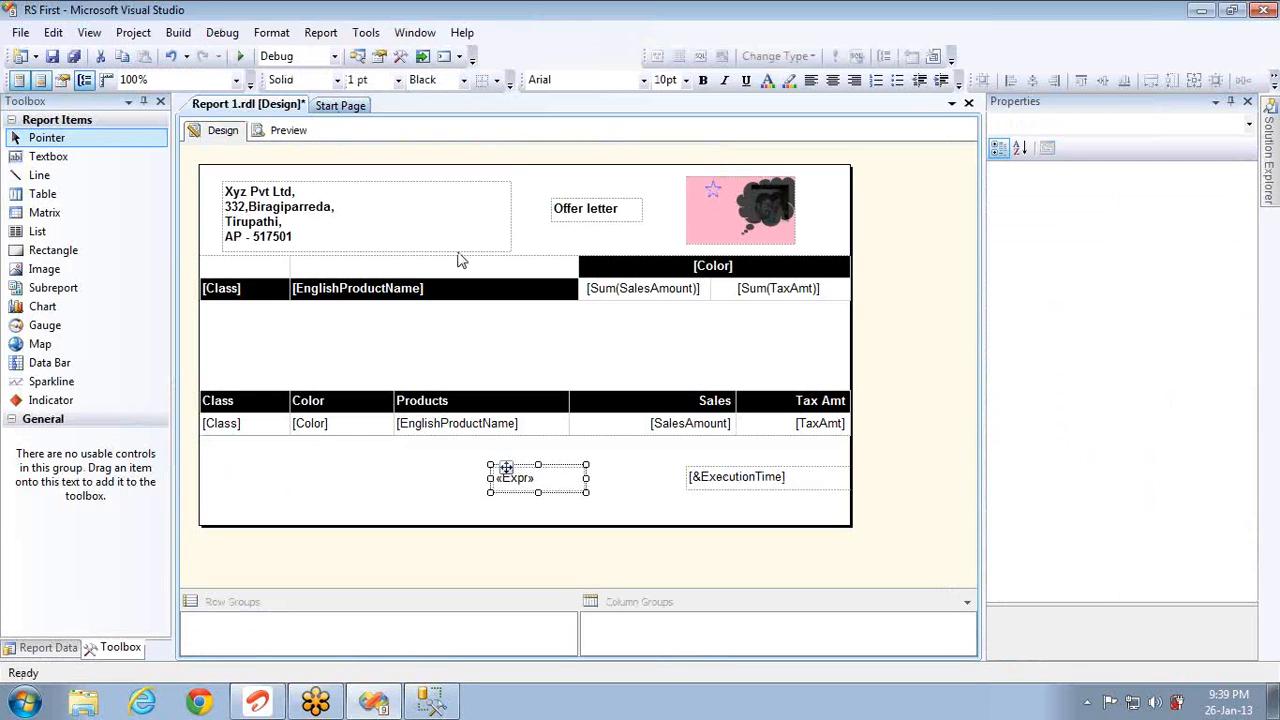
Step: Fix the '&' preview error by adding a space before the first ampersand, then preview again
{"action": "left_click", "coordinate": [278, 131]}
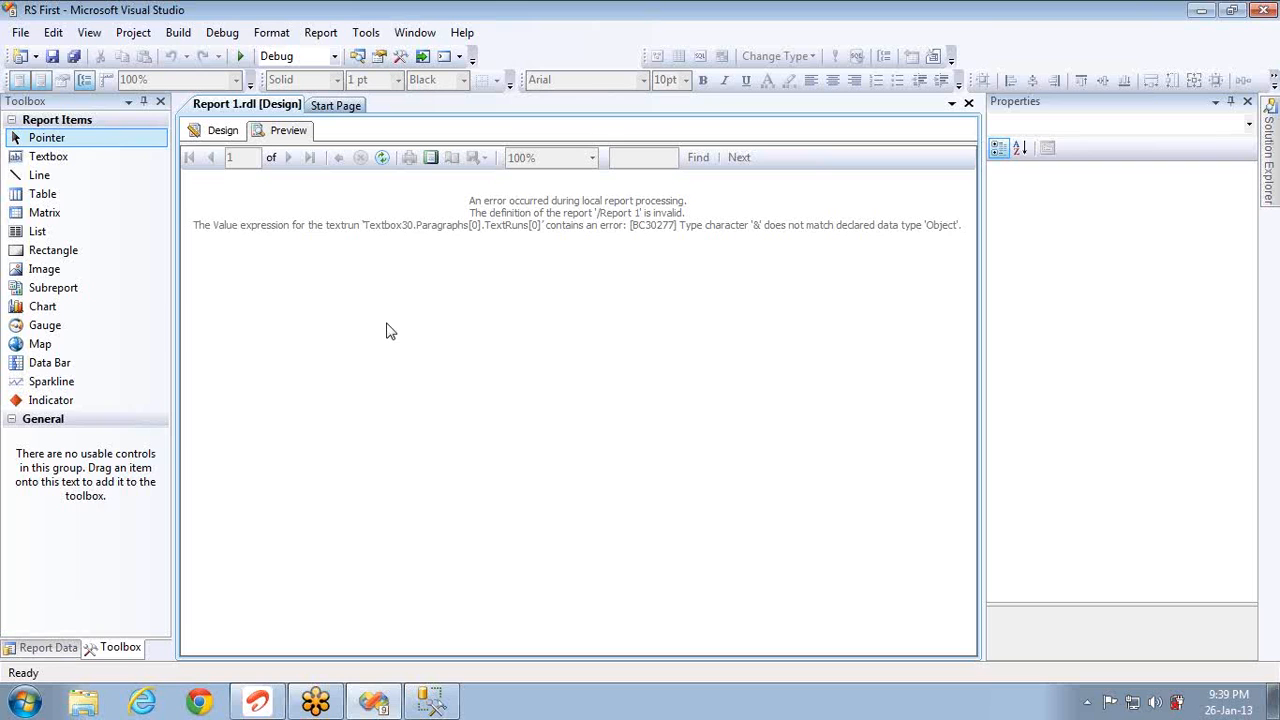
{"action": "left_click", "coordinate": [224, 131]}
{"action": "right_click", "coordinate": [560, 491]}
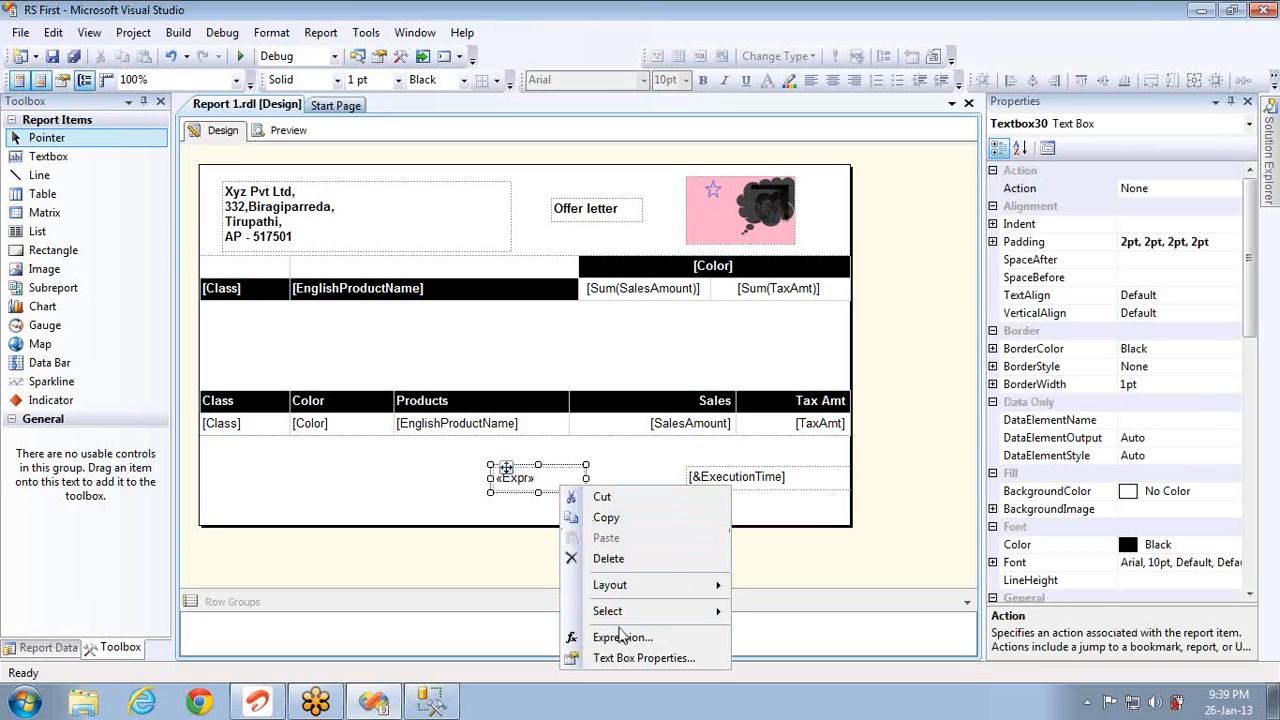
{"action": "left_click", "coordinate": [620, 636]}
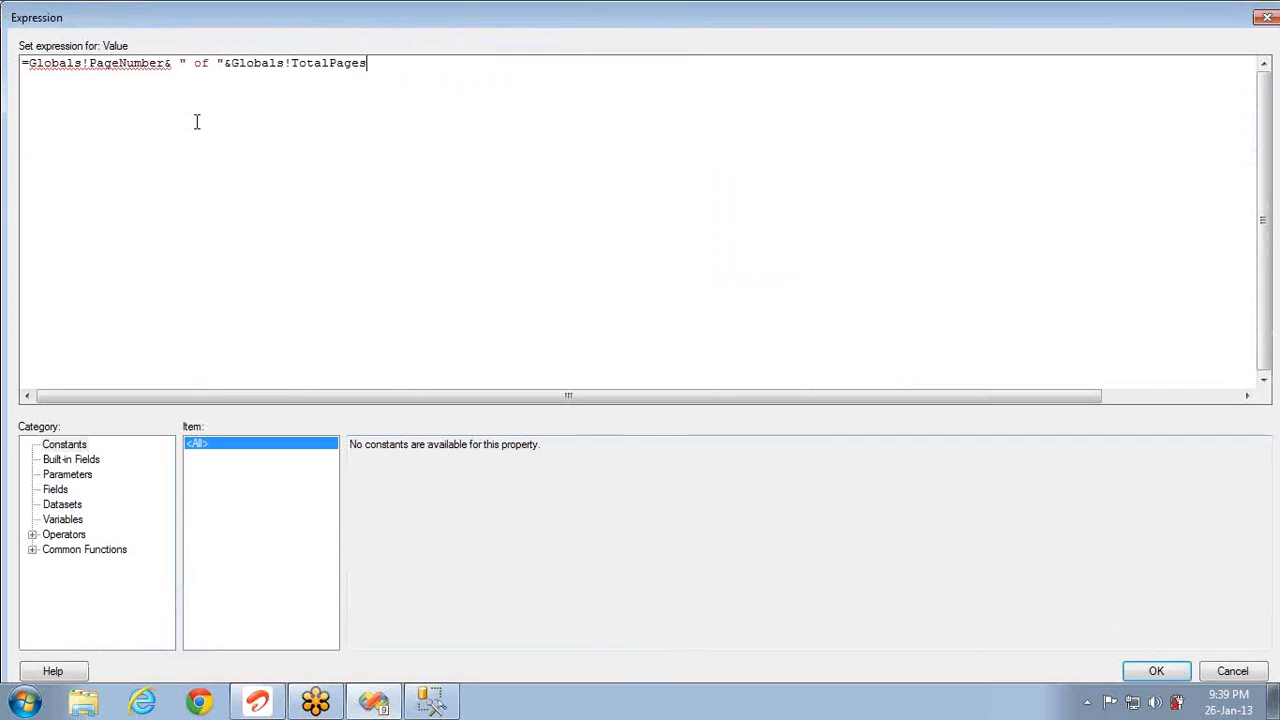
{"action": "left_click", "coordinate": [173, 80]}
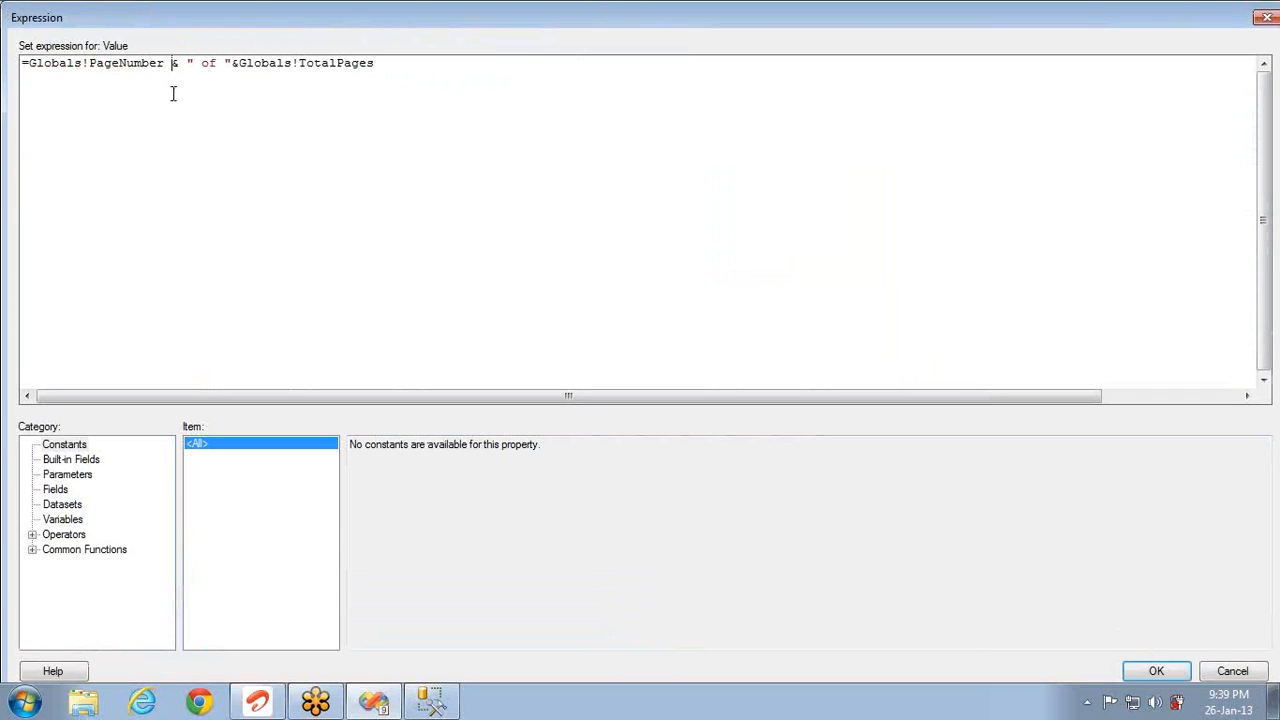
{"action": "left_click", "coordinate": [1155, 671]}
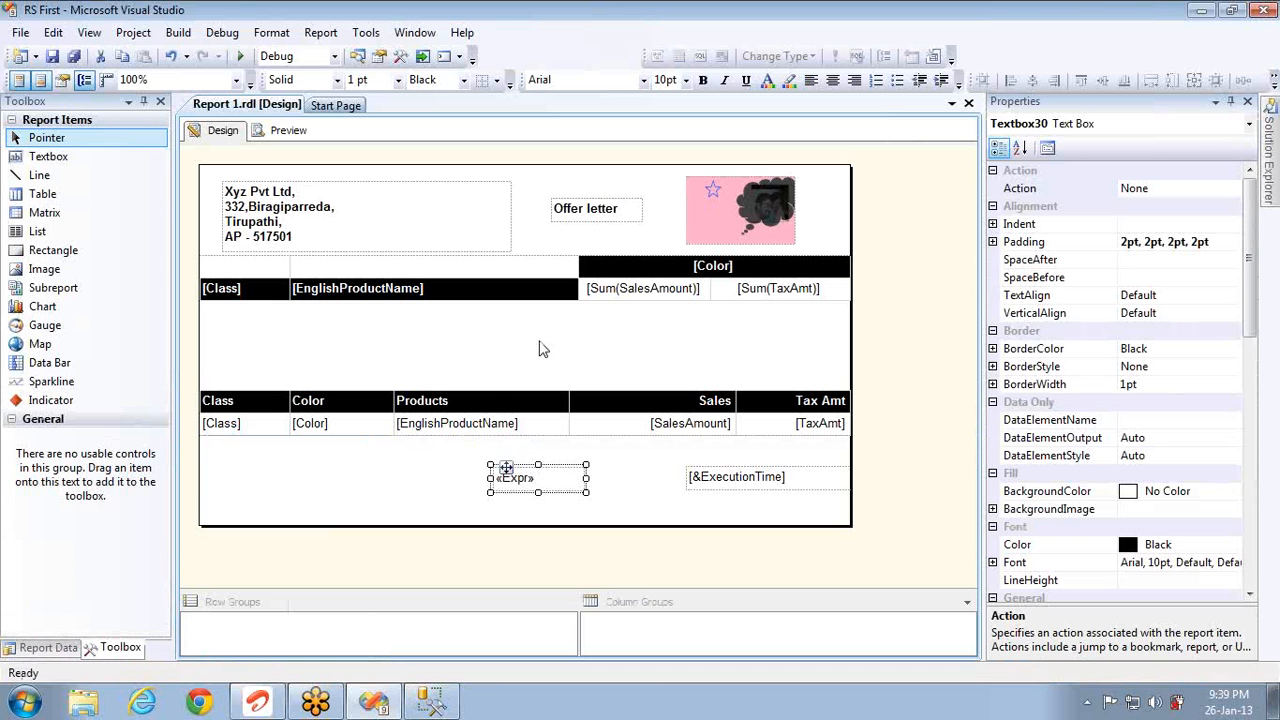
{"action": "left_click", "coordinate": [287, 136]}
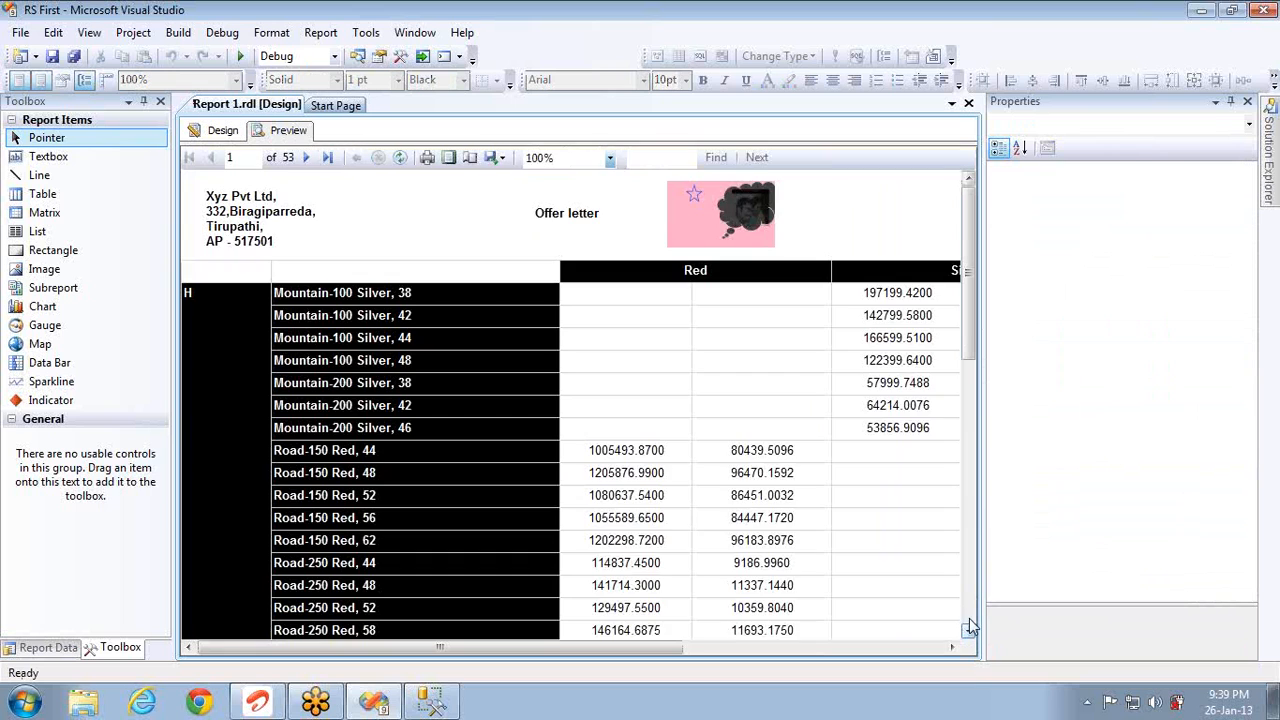
Step: Jump to the last page and step back through the 53-page preview, then return to design
{"action": "left_click", "coordinate": [970, 627]}
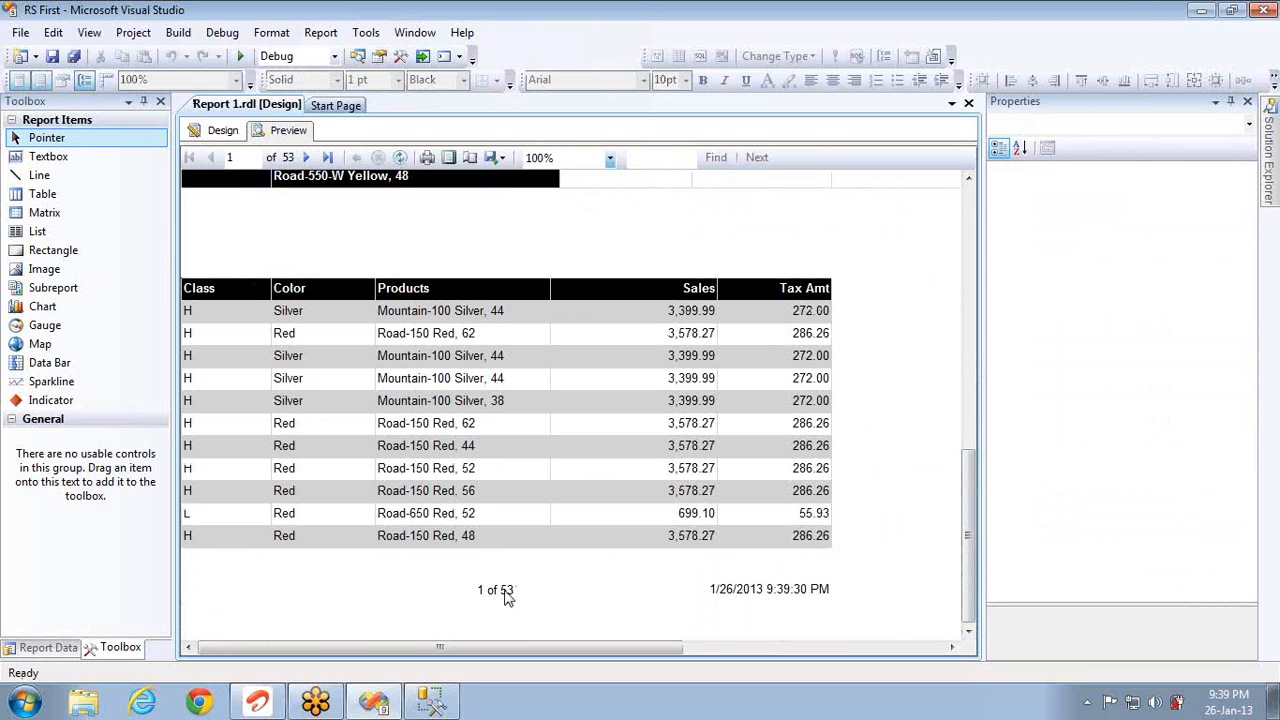
{"action": "left_click", "coordinate": [327, 160]}
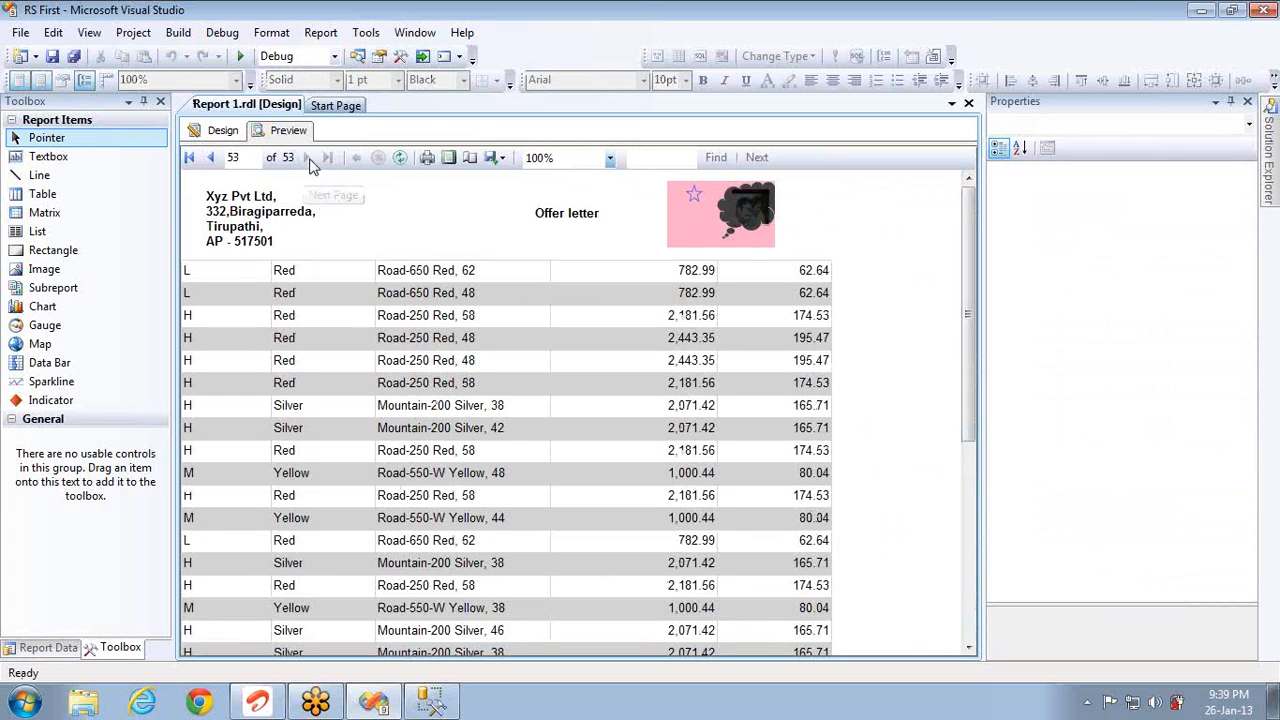
{"action": "left_click", "coordinate": [968, 640]}
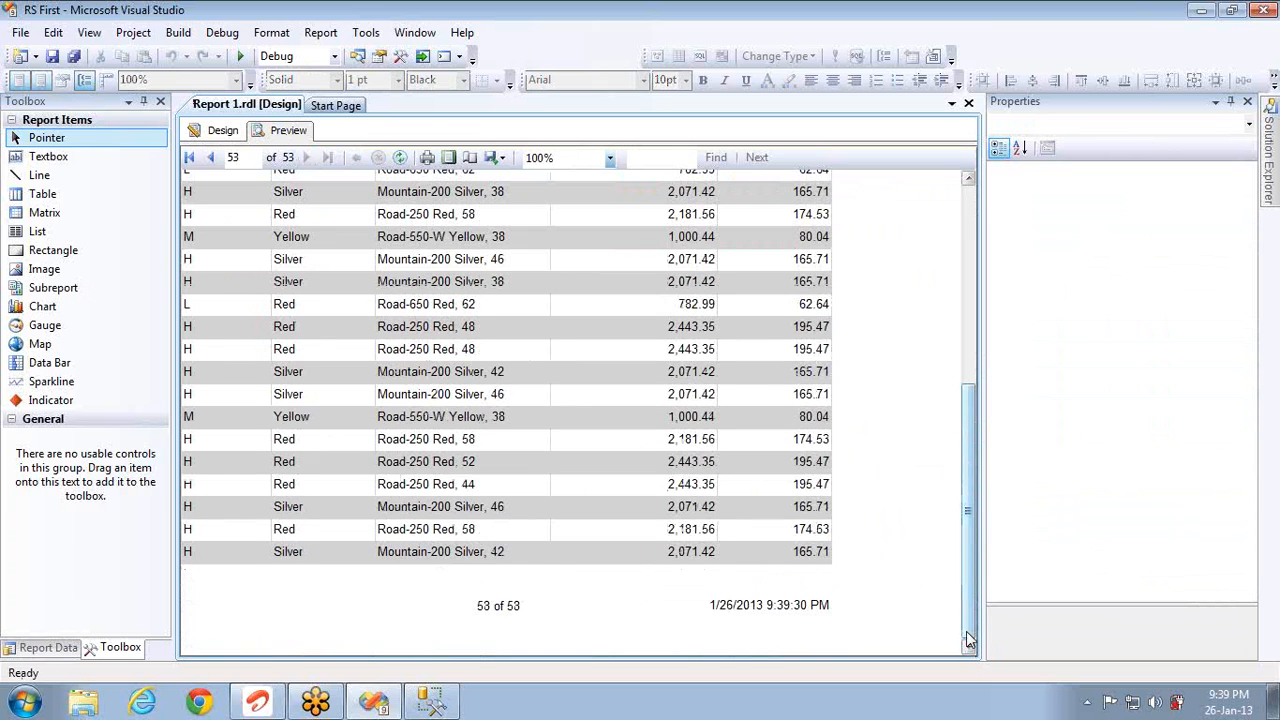
{"action": "left_click", "coordinate": [212, 162]}
{"action": "left_click", "coordinate": [212, 162]}
{"action": "left_click", "coordinate": [212, 162]}
{"action": "left_click", "coordinate": [212, 162]}
{"action": "left_click", "coordinate": [212, 162]}
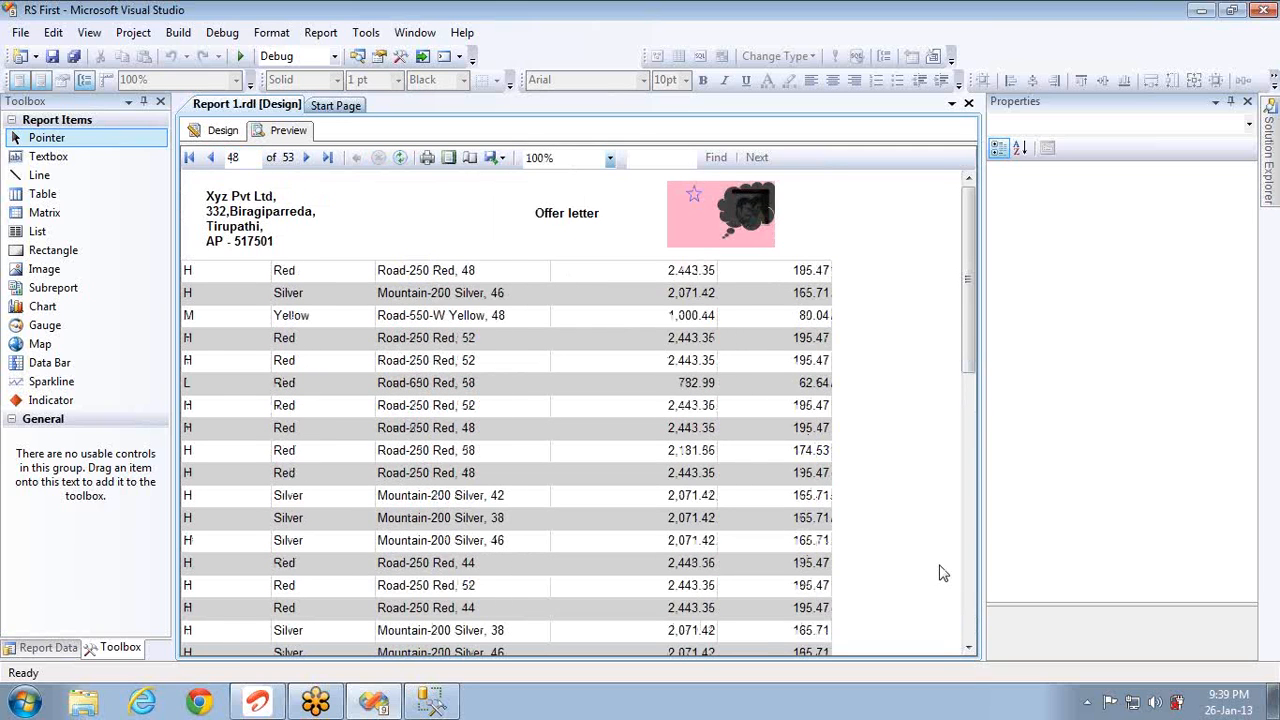
{"action": "left_click", "coordinate": [968, 640]}
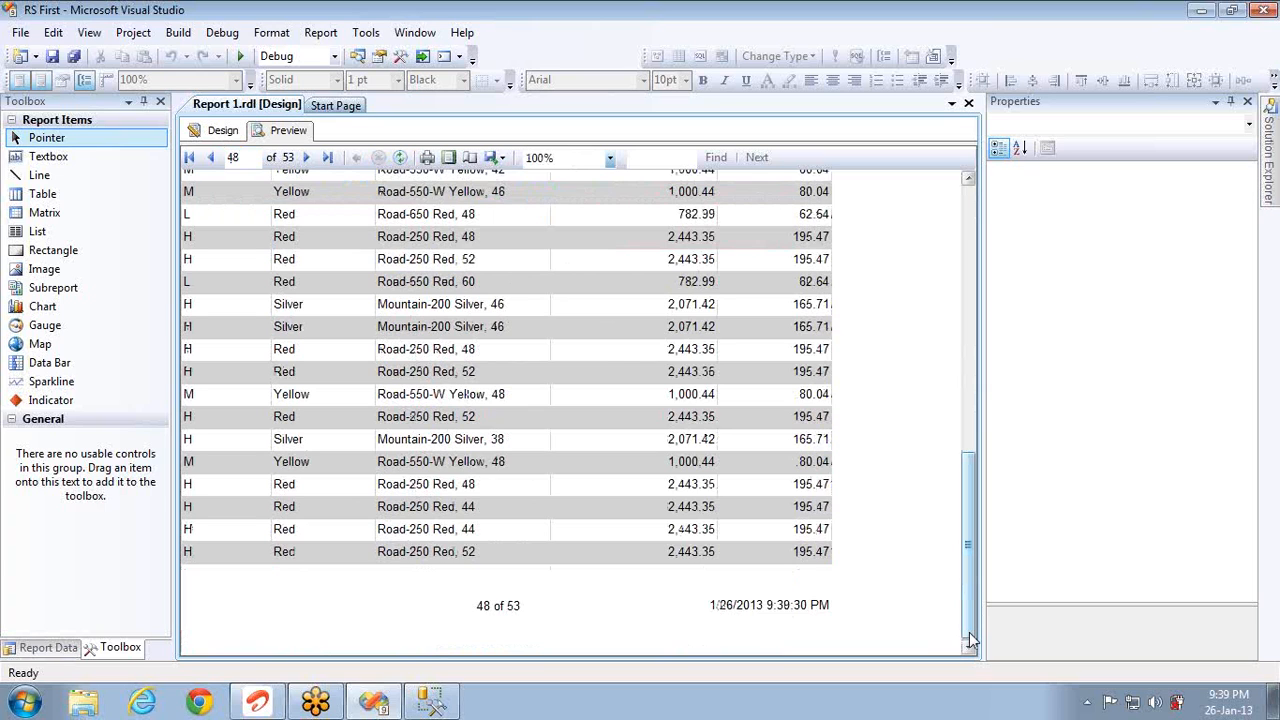
{"action": "left_click", "coordinate": [222, 131]}
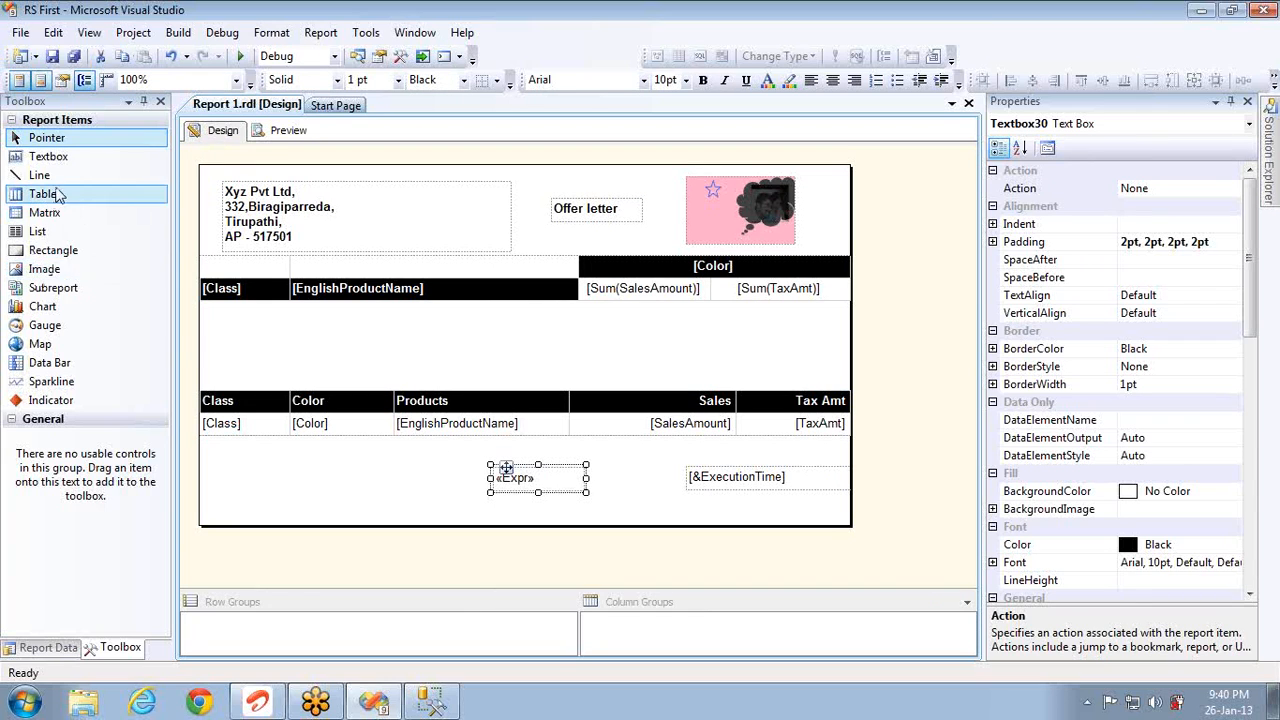
Step: Place a text box at the footer's left holding the sample text 'sdgagarfgareg'
{"action": "left_click", "coordinate": [50, 157]}
{"action": "left_click_drag", "start_coordinate": [170, 365], "coordinate": [215, 473]}
{"action": "type", "text": "sdgagarfgareg"}
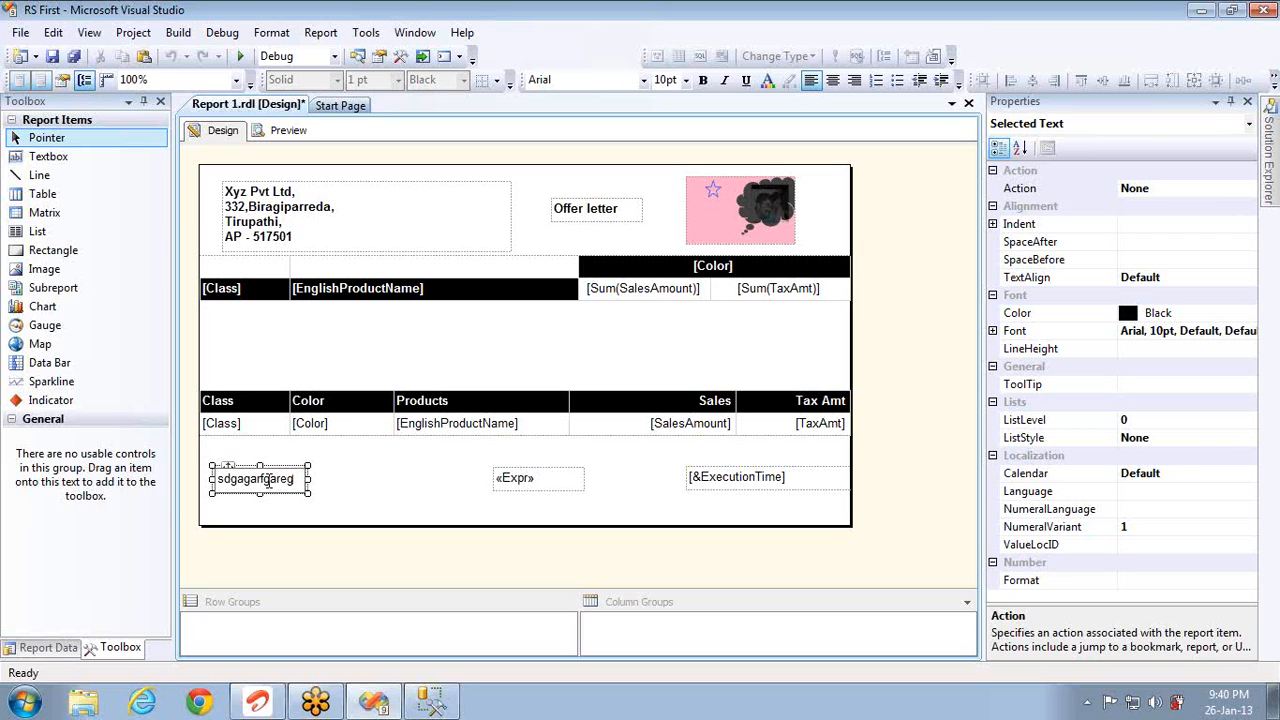
{"action": "left_click", "coordinate": [268, 481]}
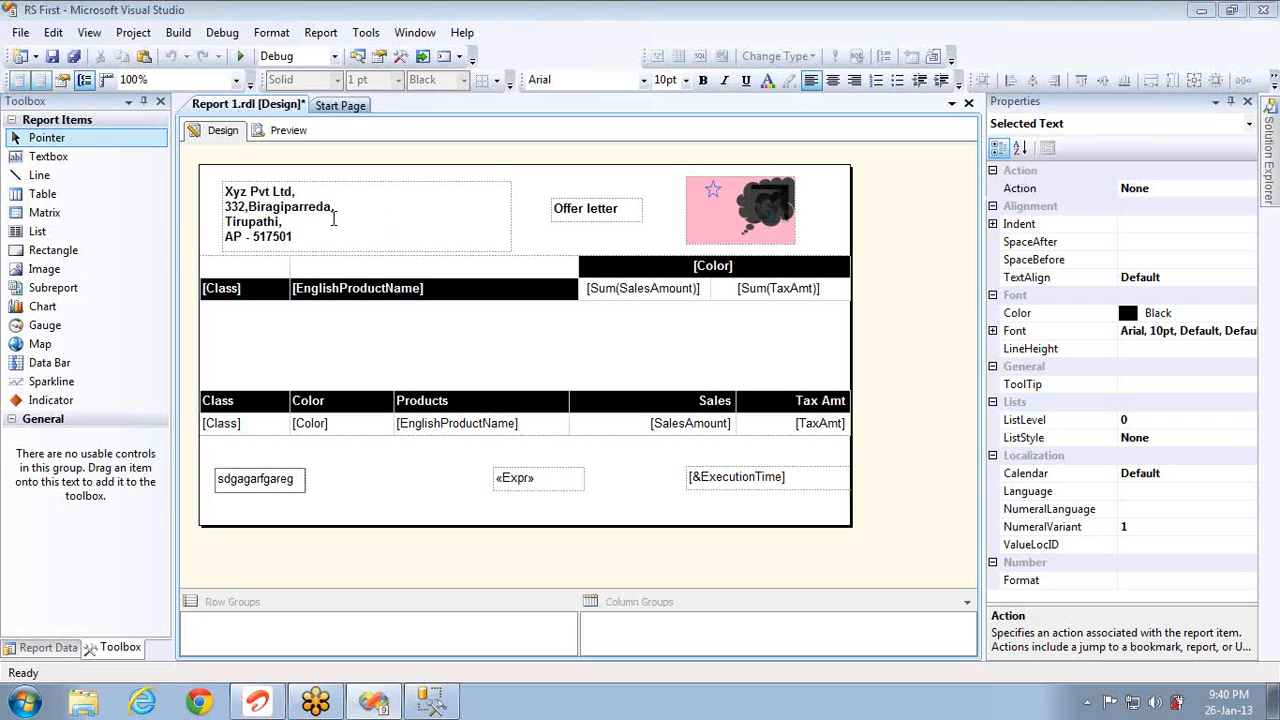
{"action": "left_click", "coordinate": [42, 195]}
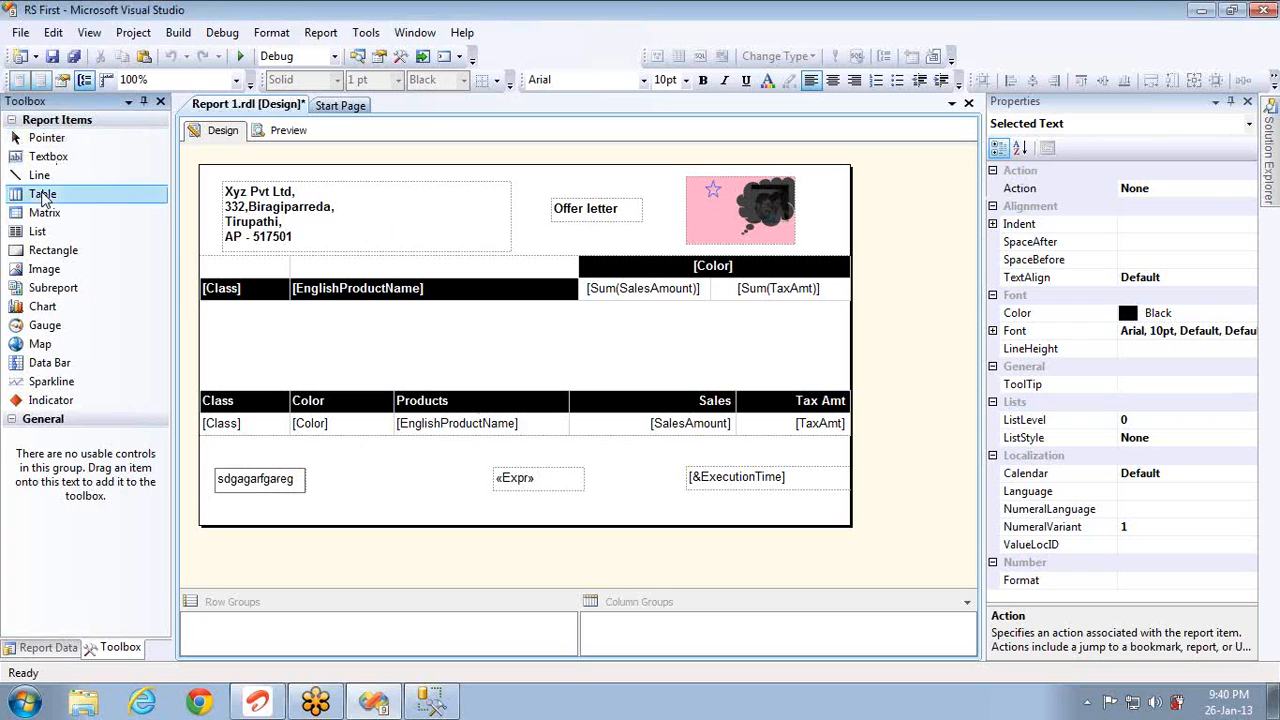
{"action": "left_click", "coordinate": [43, 211]}
{"action": "left_click", "coordinate": [47, 157]}
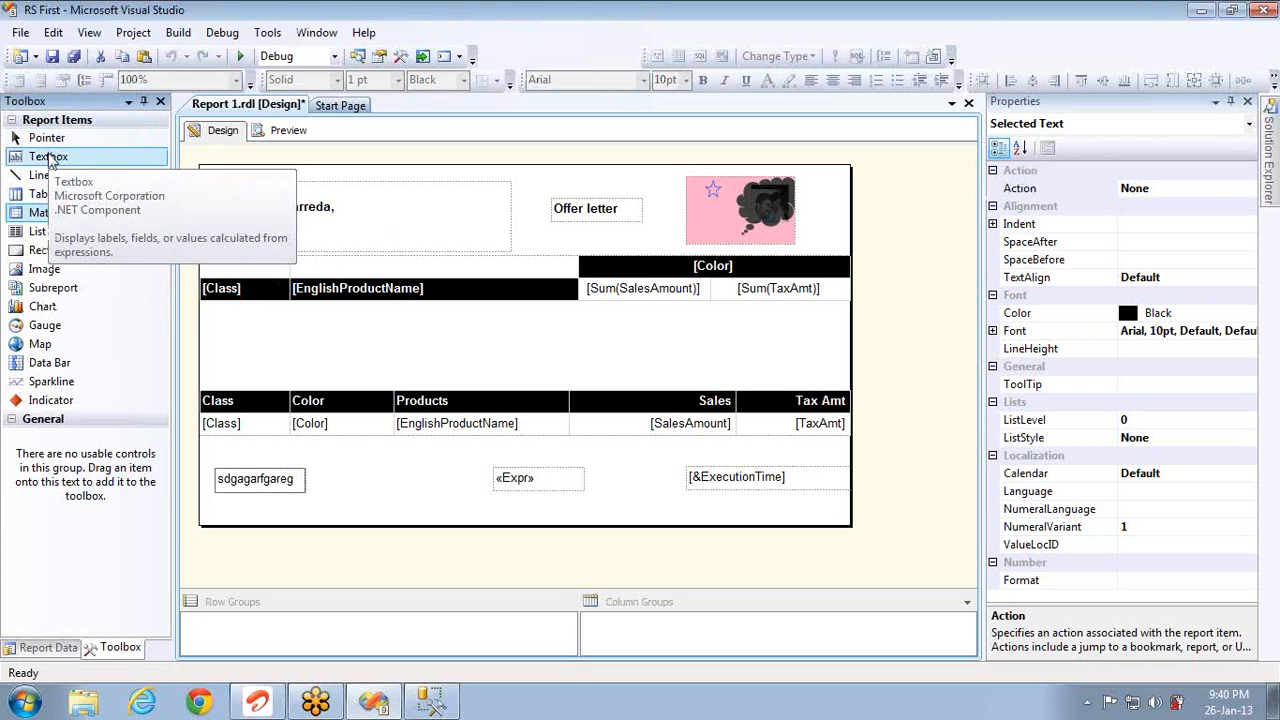
{"action": "left_click", "coordinate": [51, 176]}
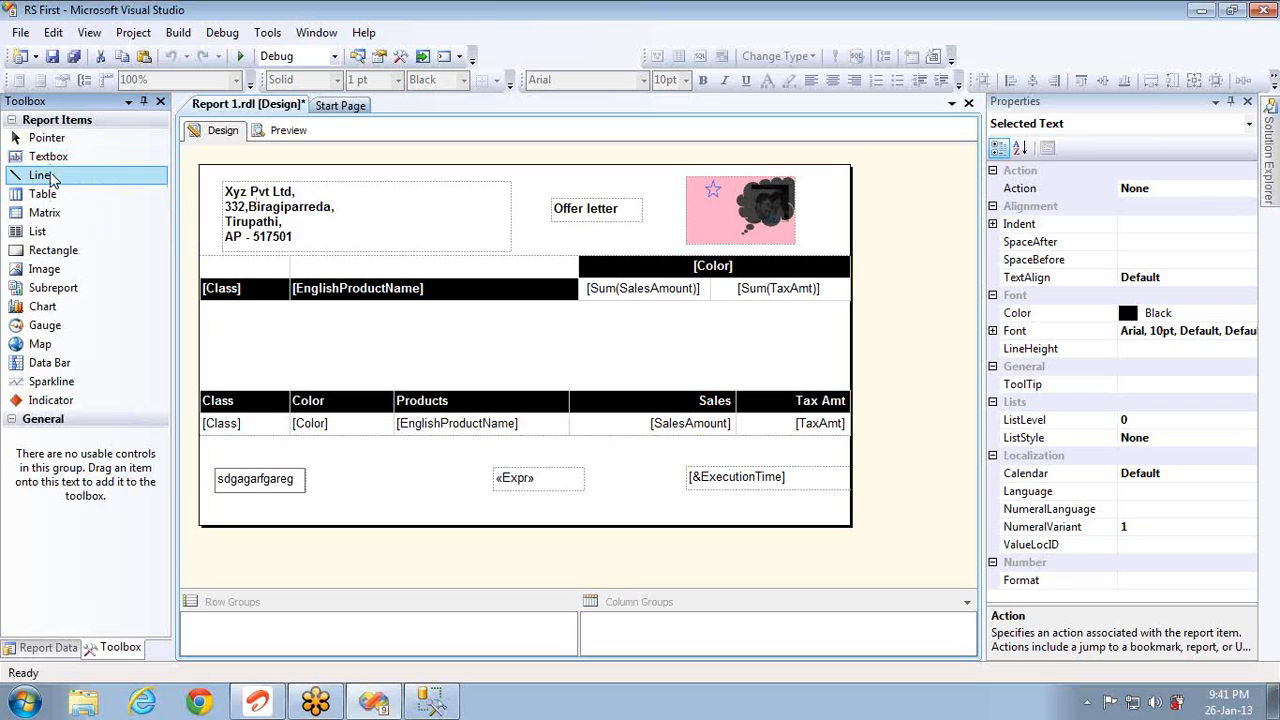
{"action": "left_click", "coordinate": [51, 179]}
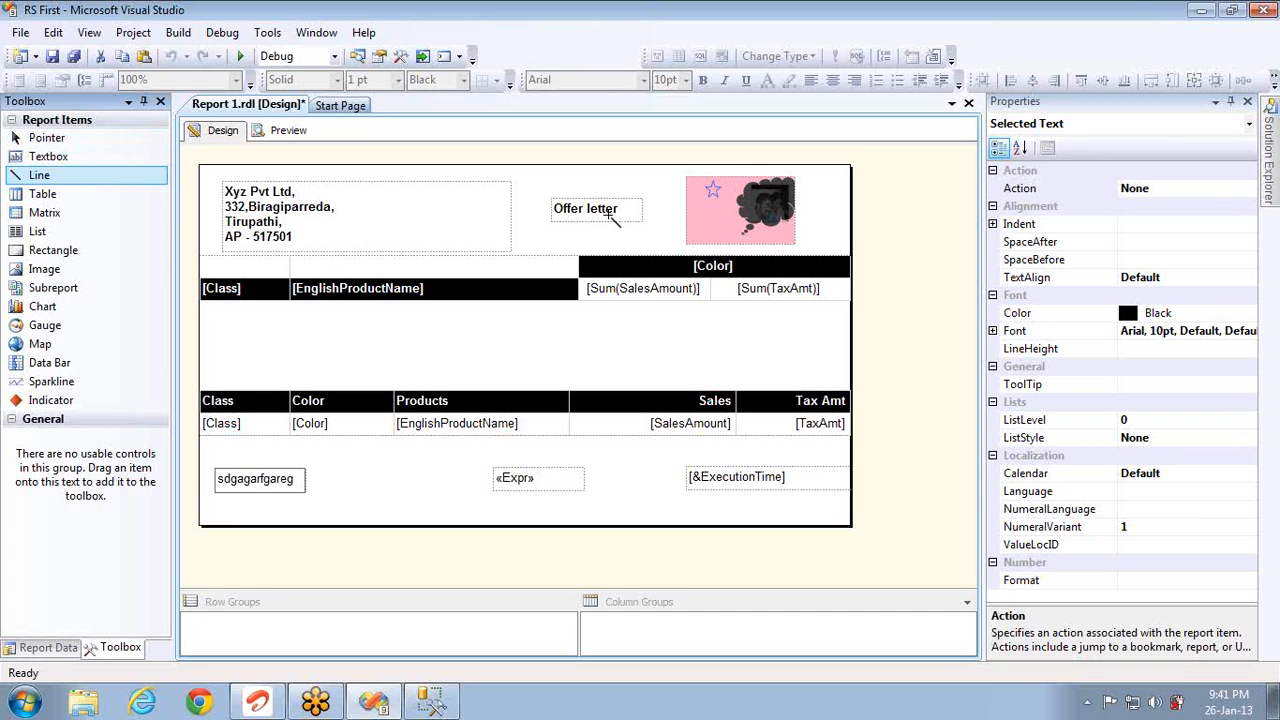
{"action": "left_click", "coordinate": [598, 214]}
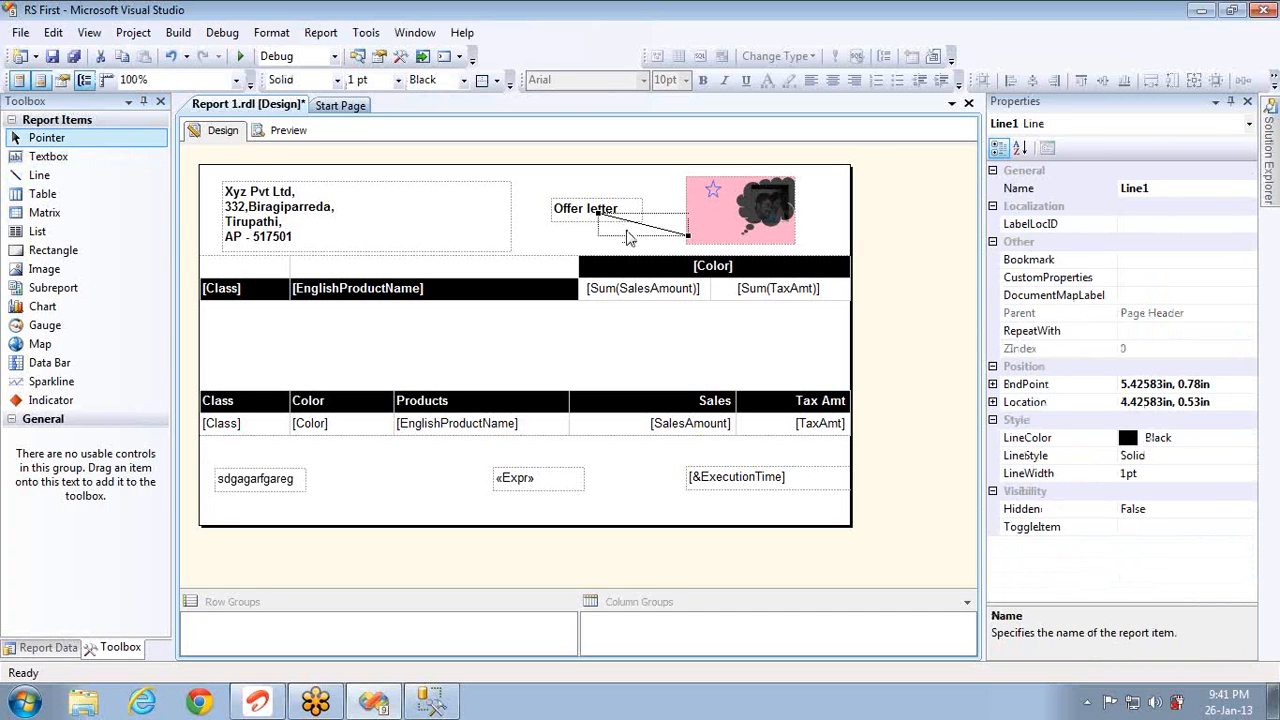
{"action": "key", "text": "Delete"}
{"action": "right_click", "coordinate": [619, 217]}
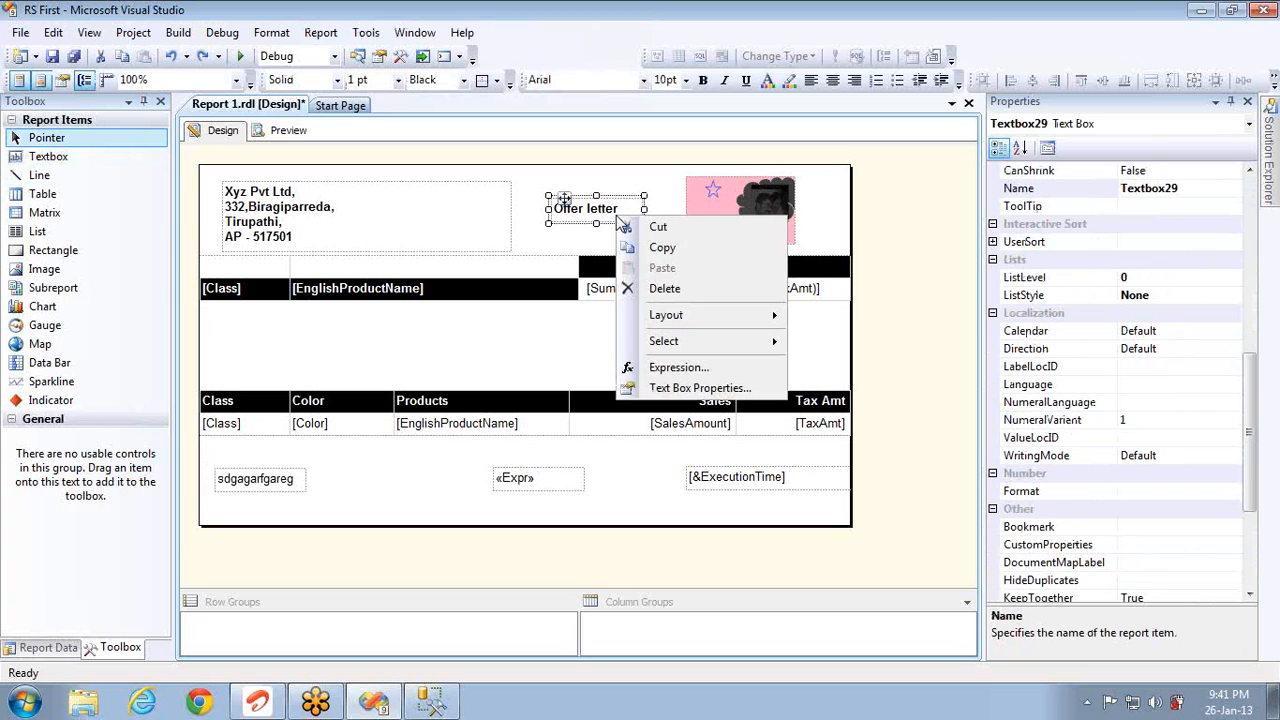
{"action": "left_click", "coordinate": [679, 368]}
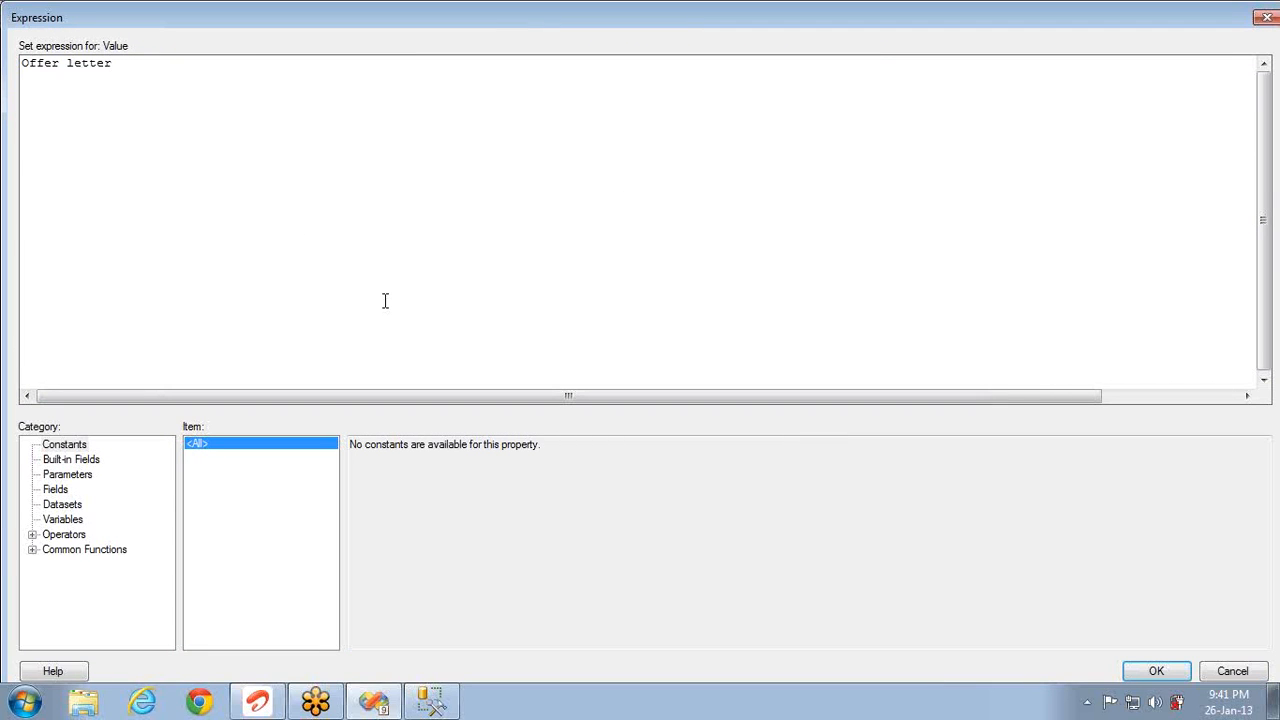
{"action": "key", "text": "Home"}
{"action": "type", "text": "="}
{"action": "key", "text": "BackSpace"}
{"action": "key", "text": "BackSpace"}
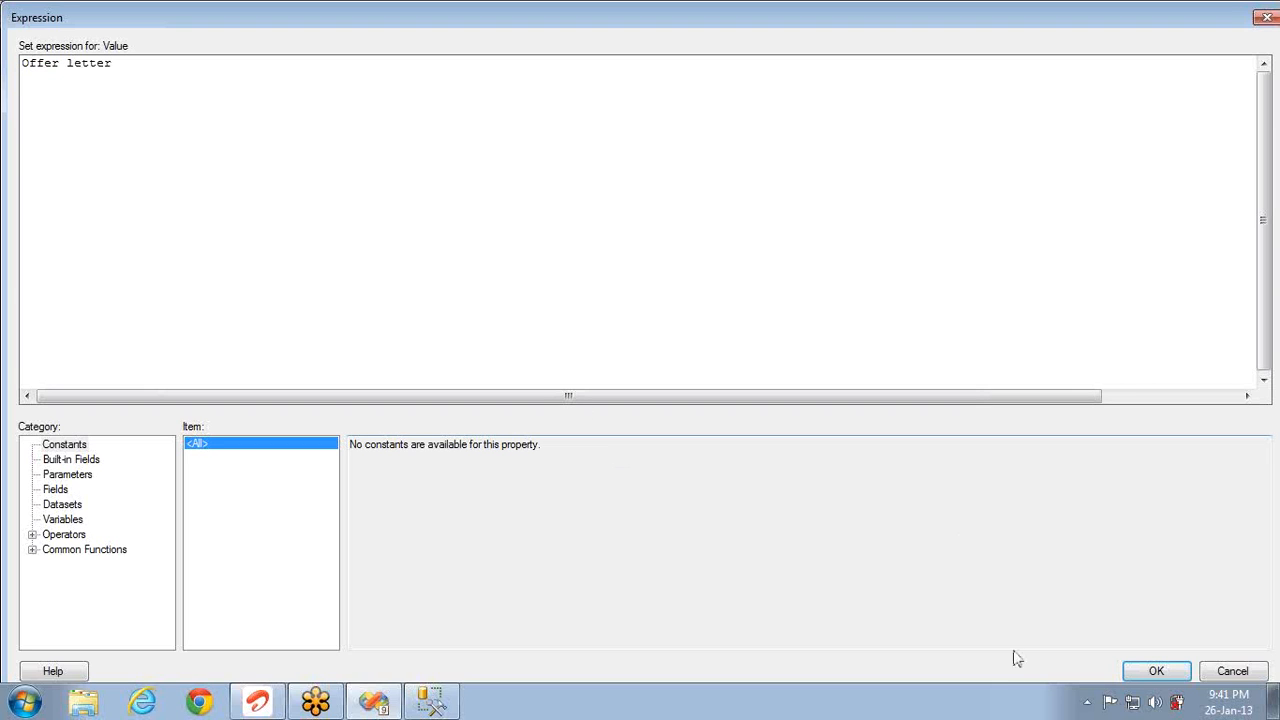
{"action": "left_click", "coordinate": [1172, 675]}
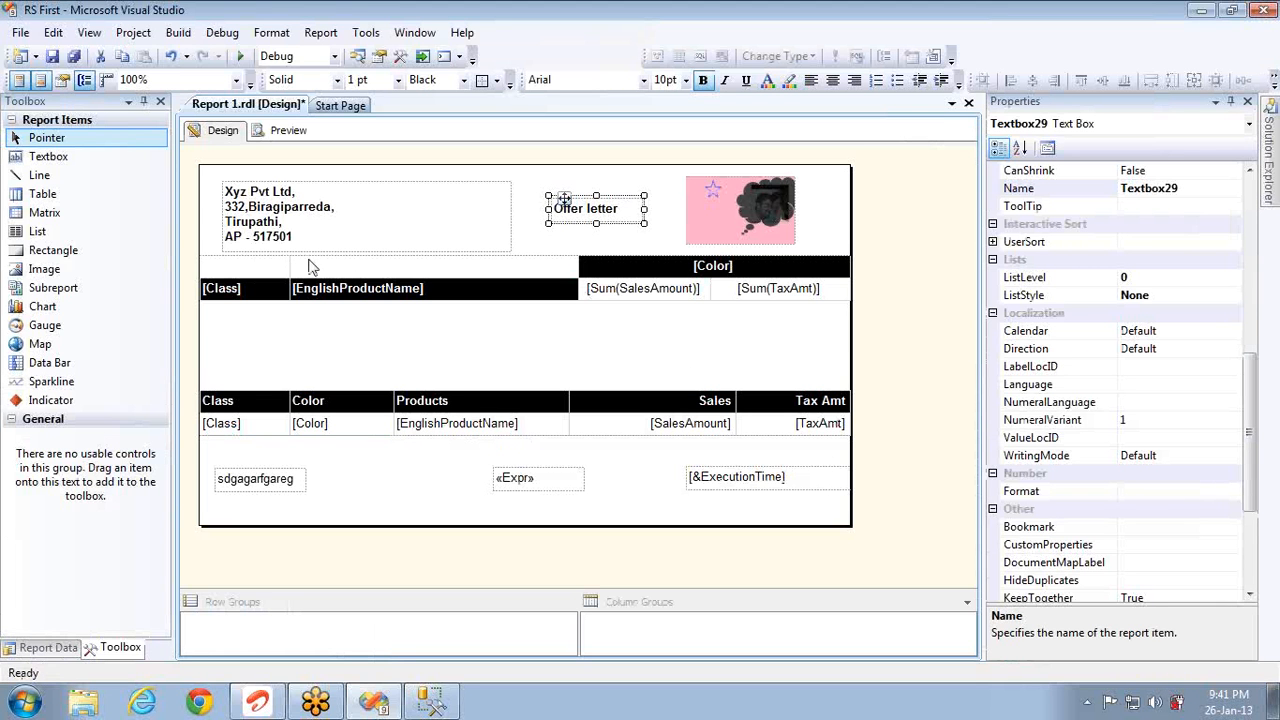
Step: Draw a horizontal line across the page header beneath the address box and preview the report
{"action": "left_click", "coordinate": [60, 176]}
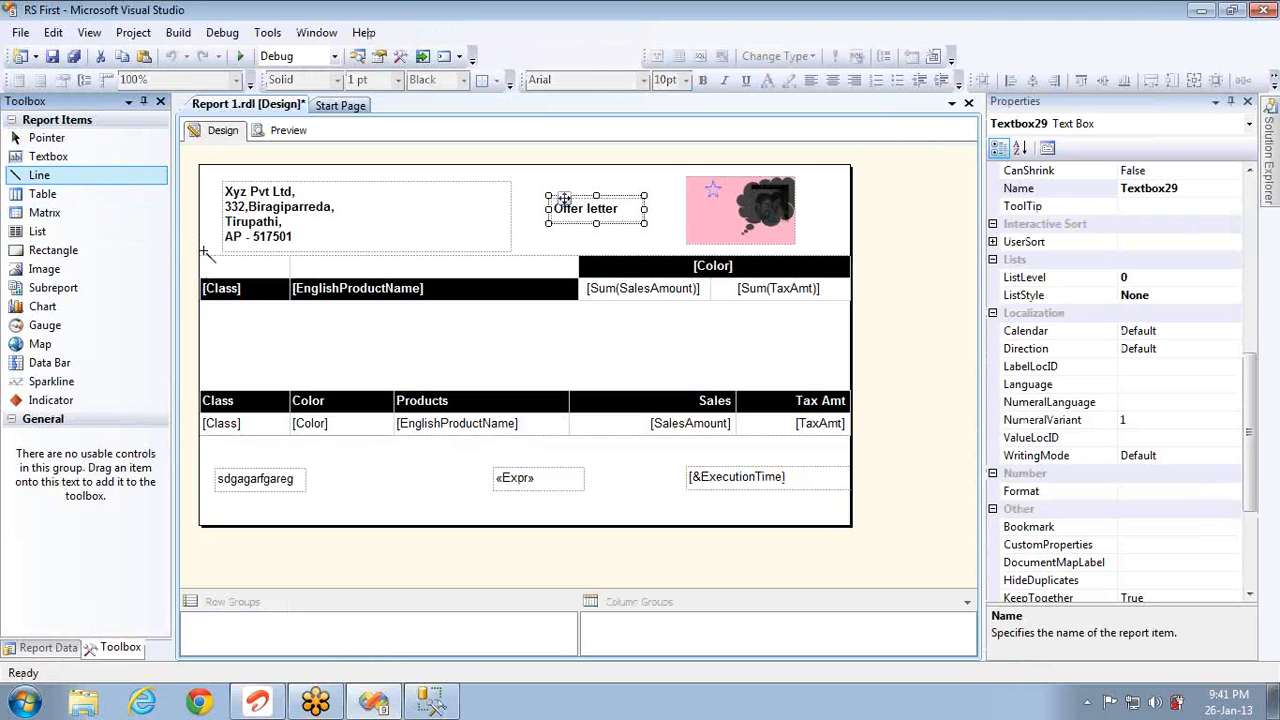
{"action": "mouse_move", "coordinate": [205, 252]}
{"action": "left_mouse_down"}
{"action": "mouse_move", "coordinate": [642, 265]}
{"action": "mouse_move", "coordinate": [849, 252]}
{"action": "left_mouse_up"}
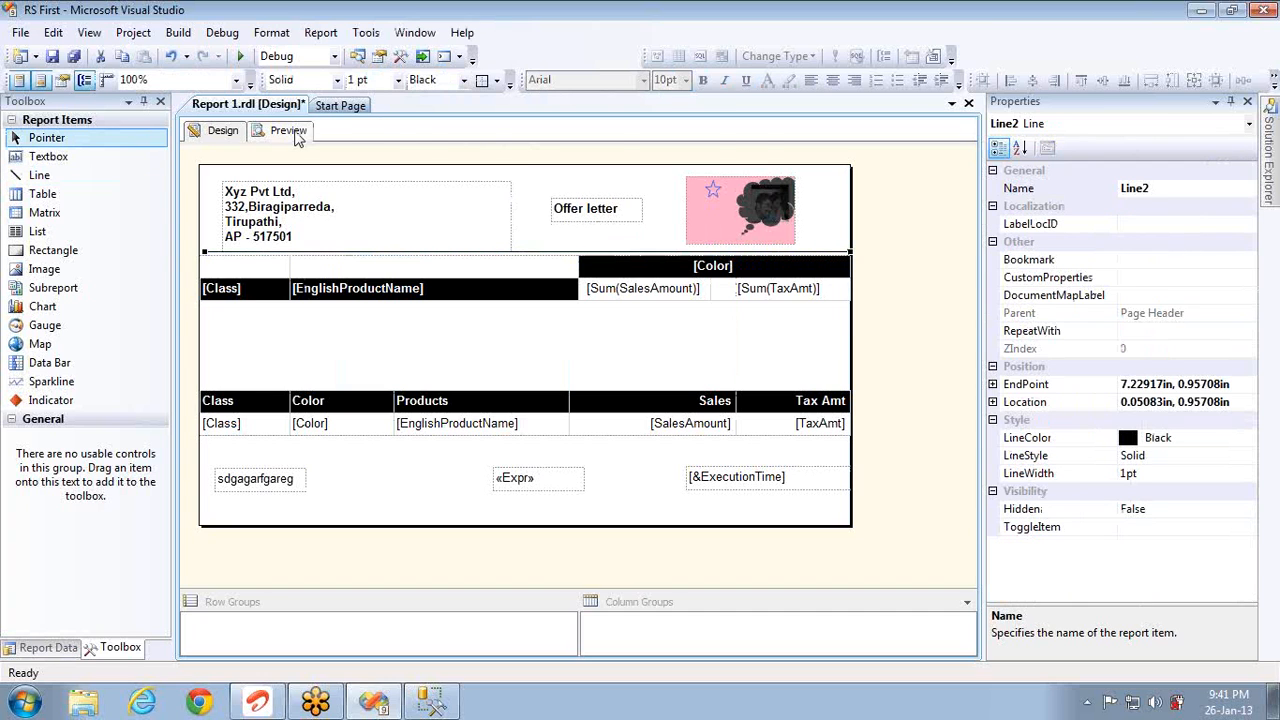
{"action": "left_click", "coordinate": [293, 134]}
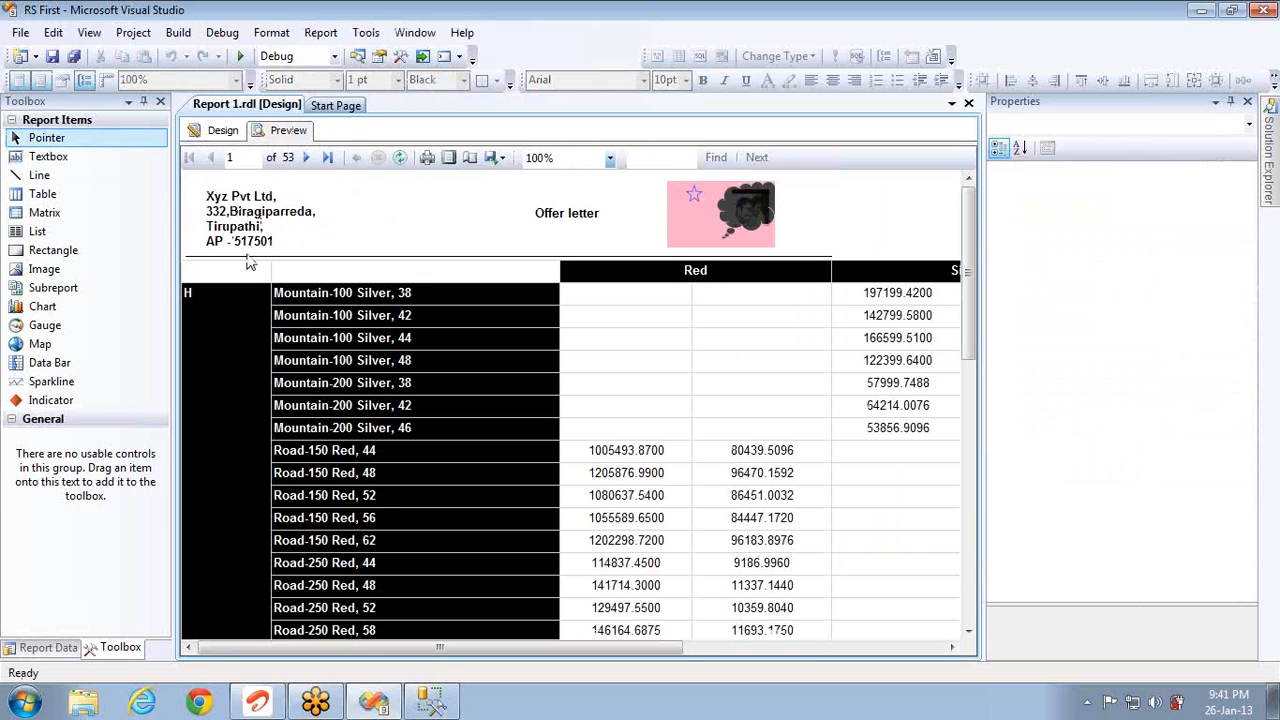
Step: Page forward through a dozen preview pages to confirm the header line repeats, then go back to Design
{"action": "left_click", "coordinate": [307, 158]}
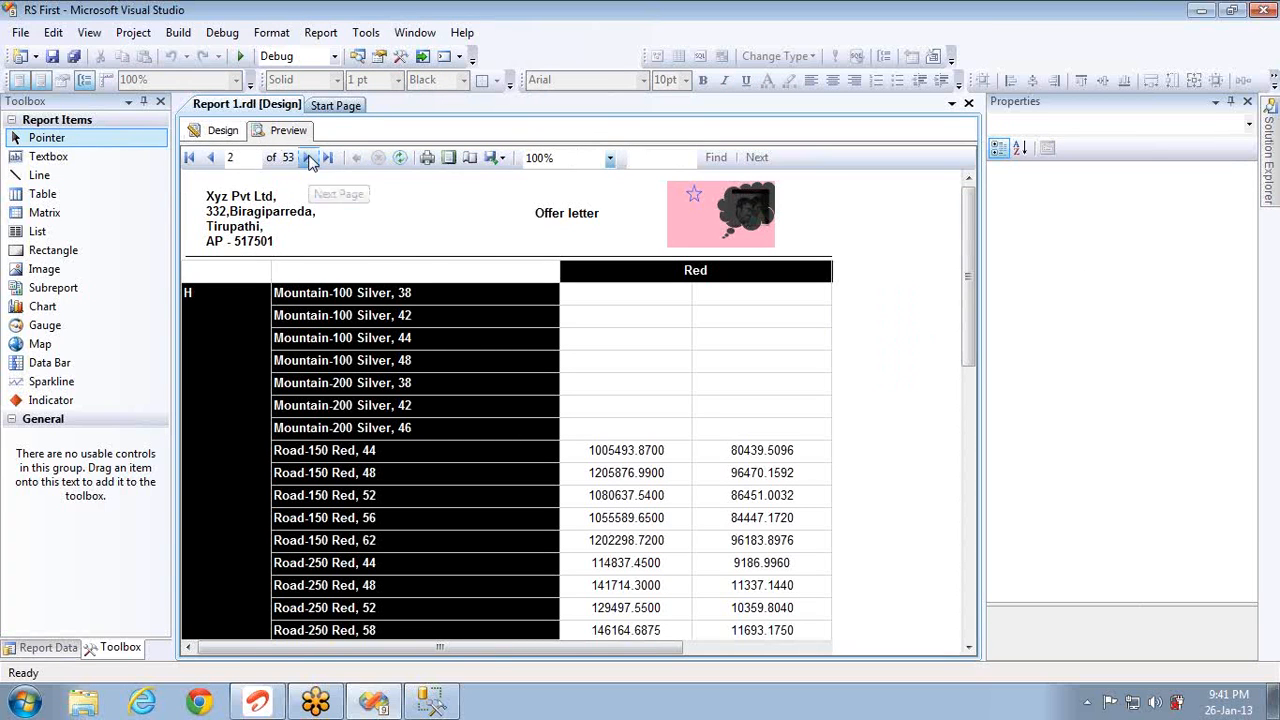
{"action": "left_click", "coordinate": [309, 160]}
{"action": "left_click", "coordinate": [309, 160]}
{"action": "left_click", "coordinate": [309, 160]}
{"action": "left_click", "coordinate": [309, 160]}
{"action": "left_click", "coordinate": [309, 160]}
{"action": "left_click", "coordinate": [309, 160]}
{"action": "left_click", "coordinate": [309, 160]}
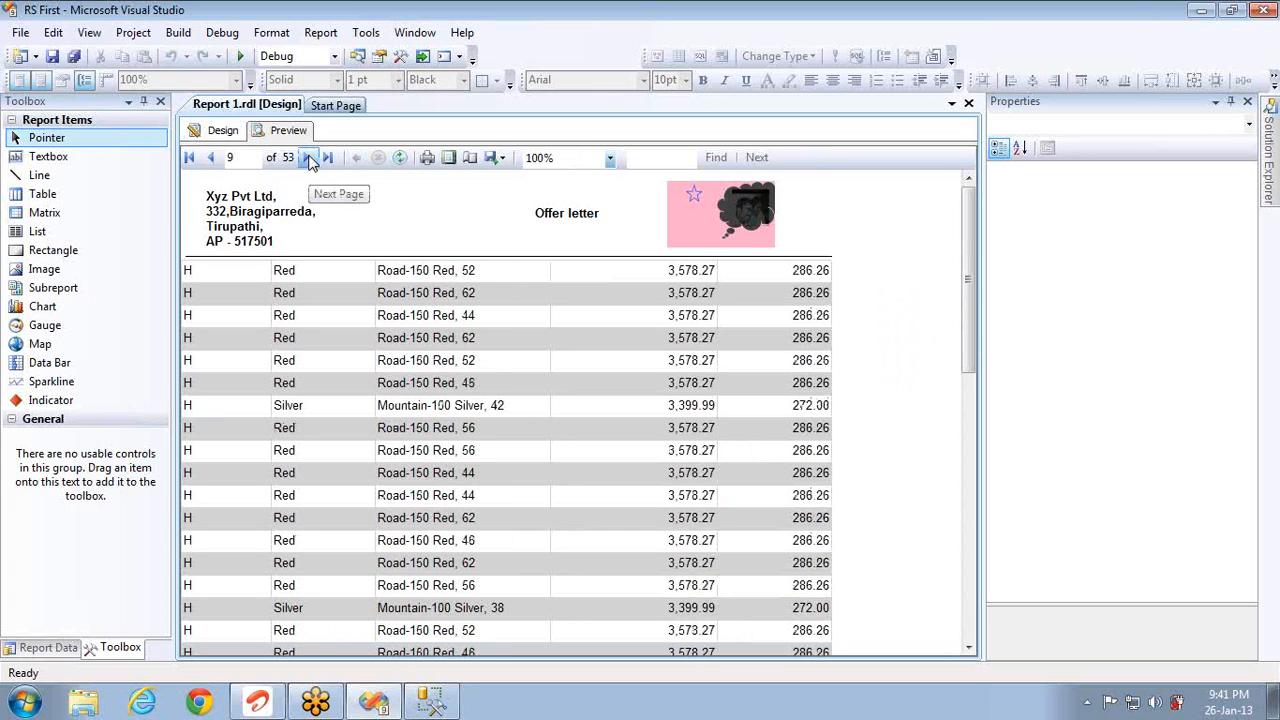
{"action": "left_click", "coordinate": [309, 160]}
{"action": "left_click", "coordinate": [309, 160]}
{"action": "left_click", "coordinate": [309, 160]}
{"action": "left_click", "coordinate": [309, 160]}
{"action": "left_click", "coordinate": [309, 160]}
{"action": "left_click", "coordinate": [309, 160]}
{"action": "left_click", "coordinate": [309, 160]}
{"action": "left_click", "coordinate": [309, 160]}
{"action": "left_click", "coordinate": [309, 160]}
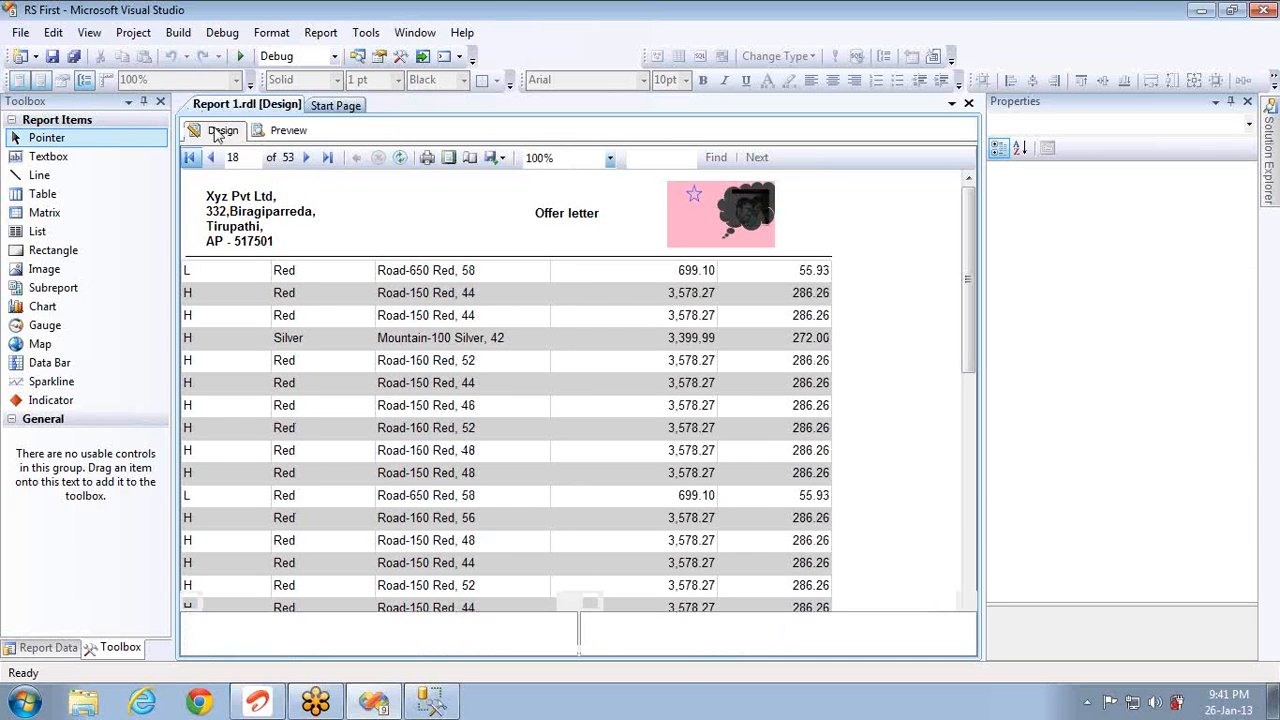
{"action": "left_click", "coordinate": [217, 134]}
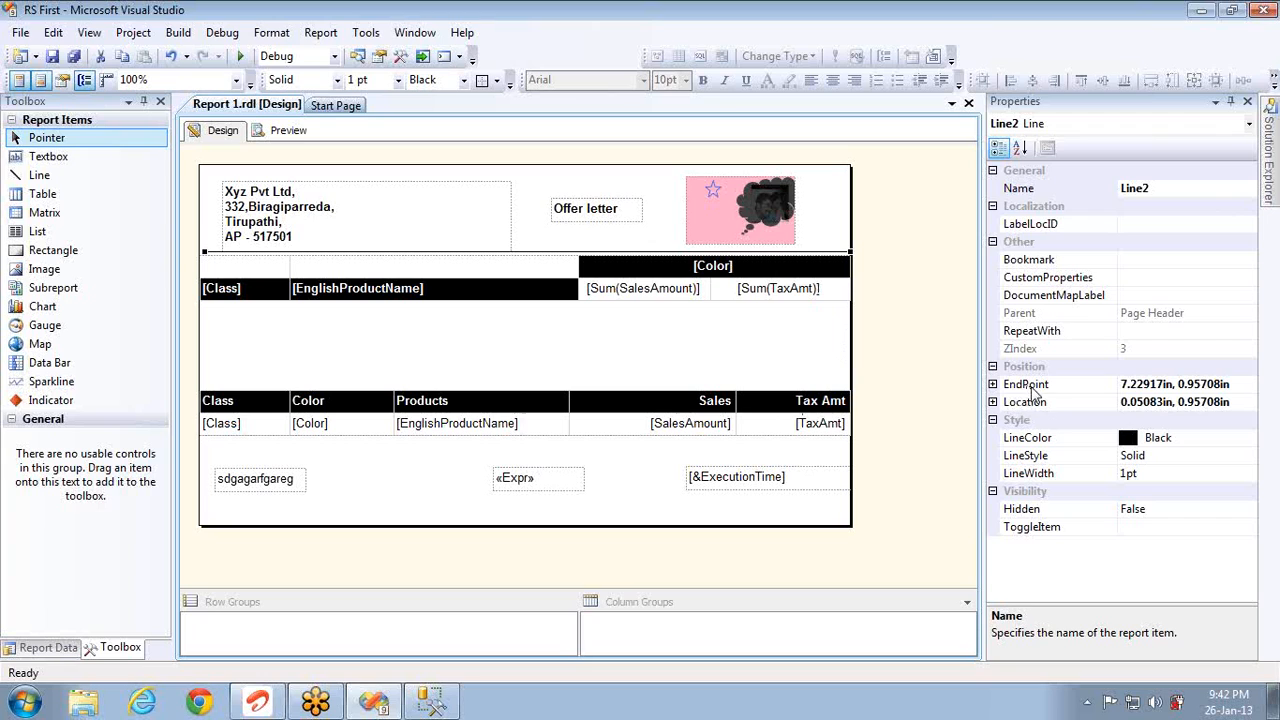
Step: Make Line2 a Red, Dashed line with a 10pt LineWidth and preview the result
{"action": "left_click", "coordinate": [1211, 437]}
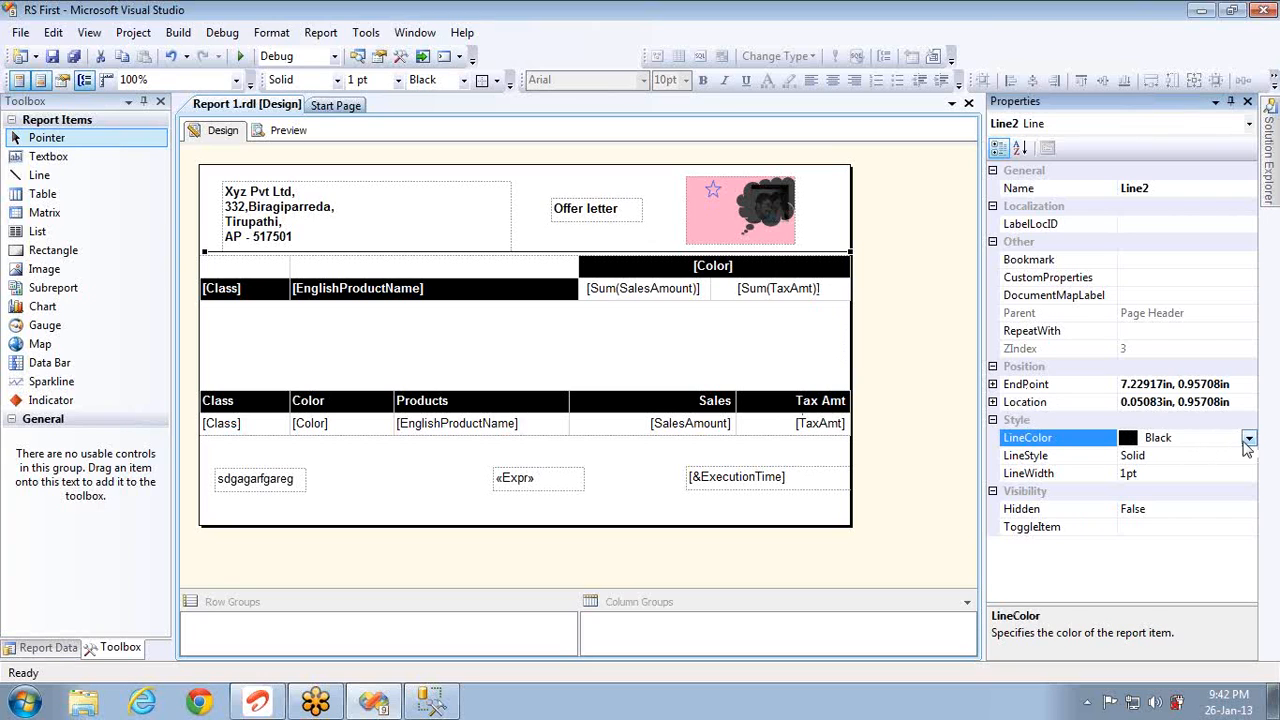
{"action": "left_click", "coordinate": [1248, 438]}
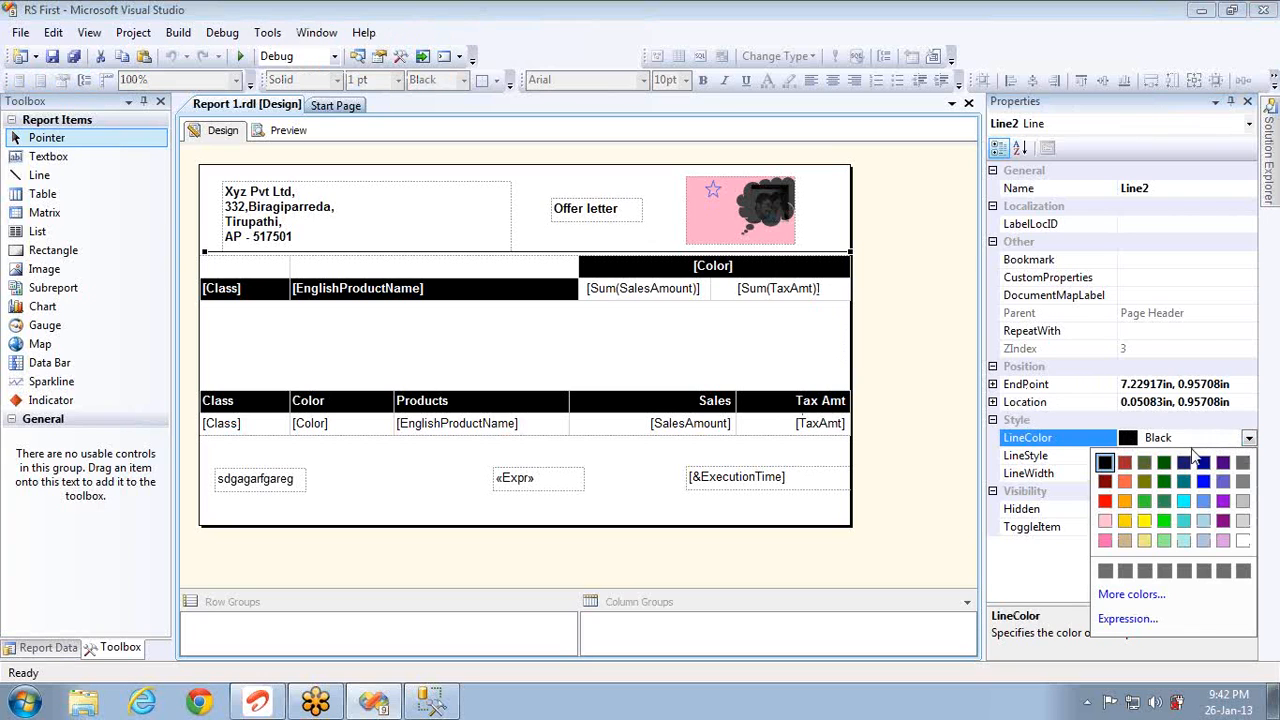
{"action": "left_click", "coordinate": [1105, 501]}
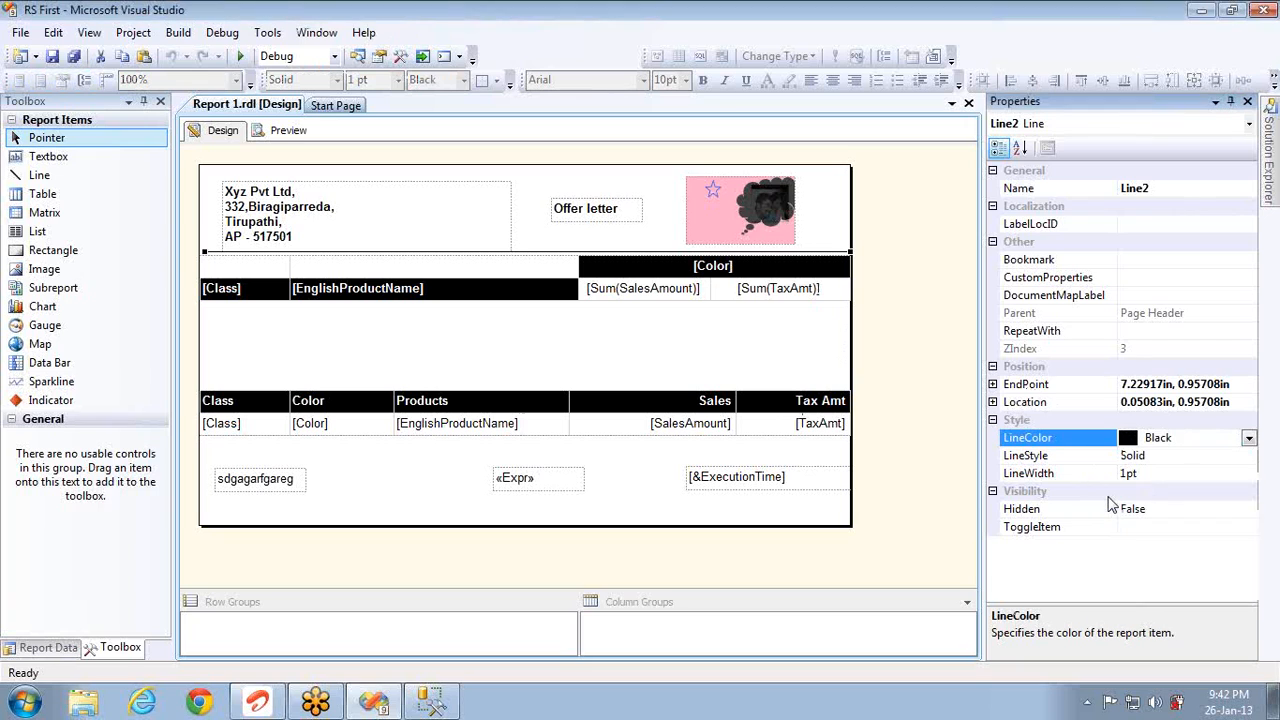
{"action": "left_click", "coordinate": [1248, 455]}
{"action": "left_click", "coordinate": [1248, 456]}
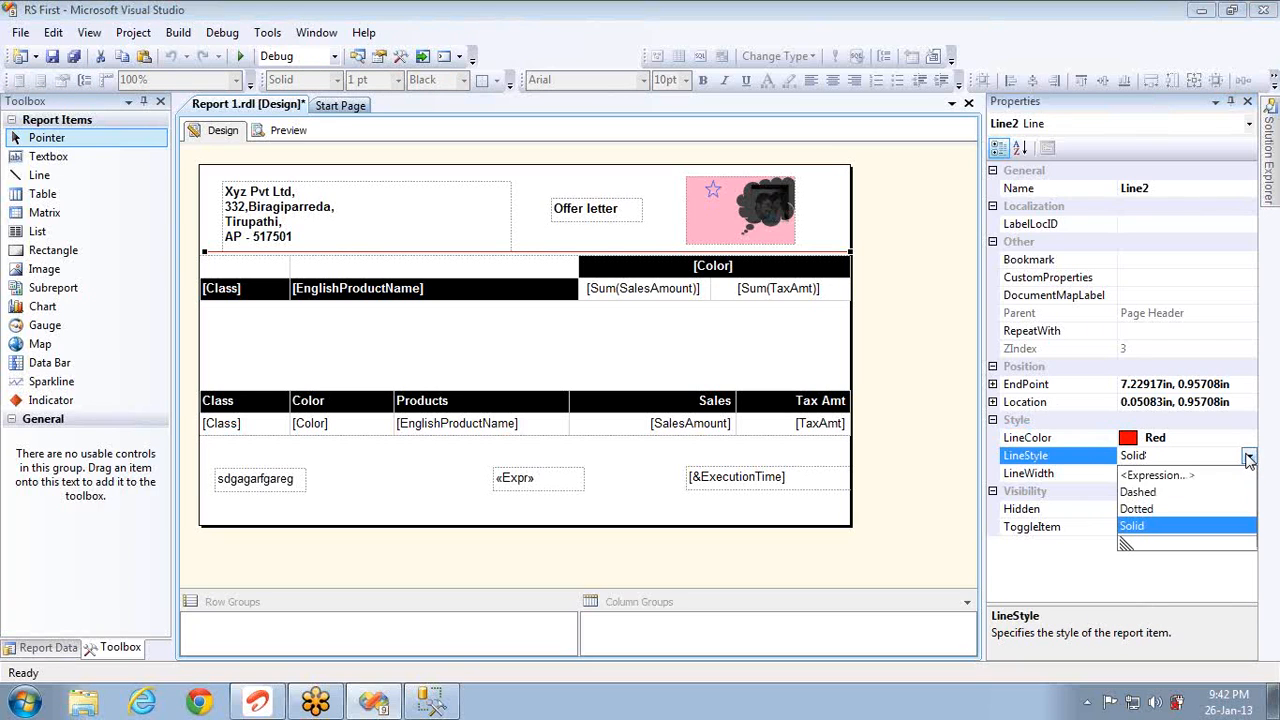
{"action": "left_click", "coordinate": [1140, 492]}
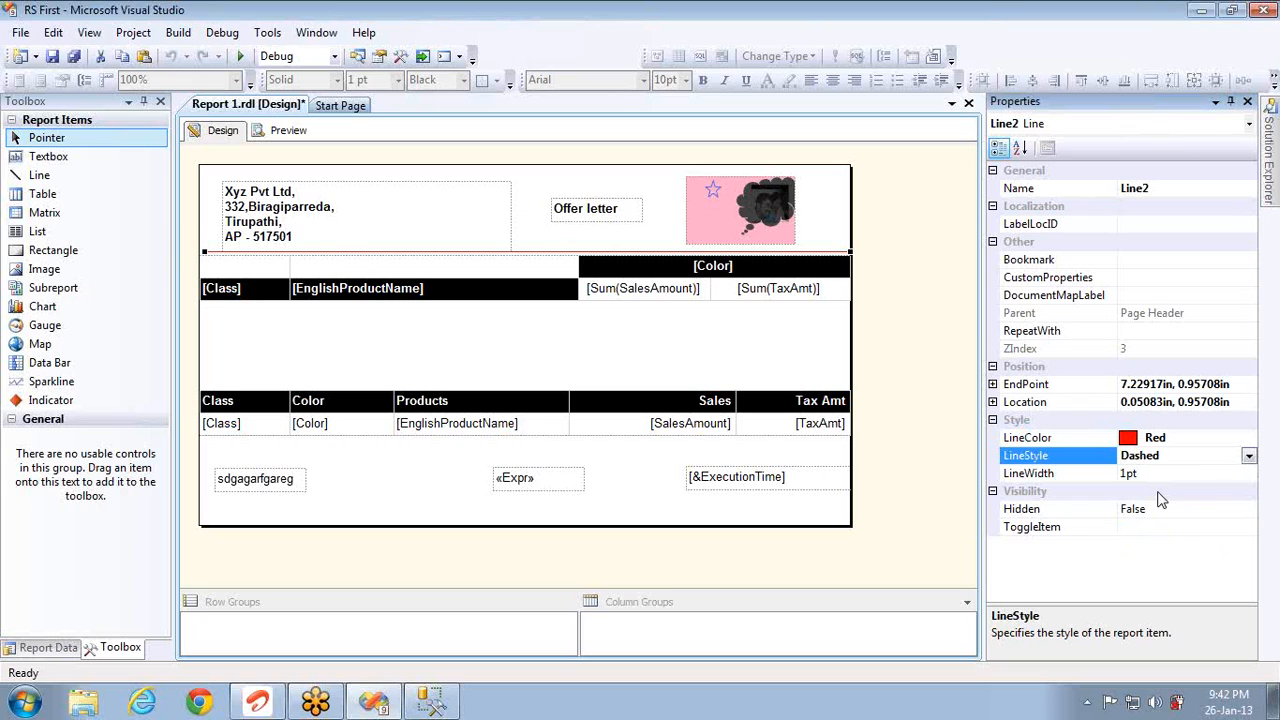
{"action": "left_click", "coordinate": [1226, 473]}
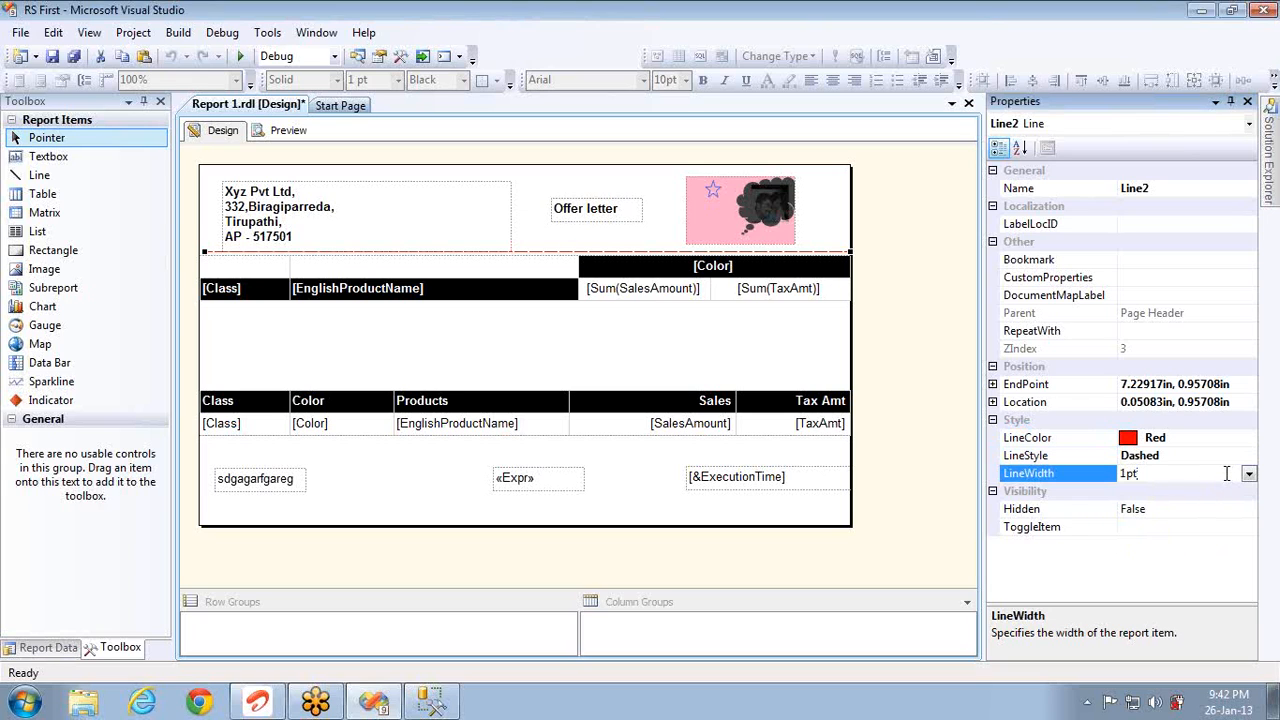
{"action": "type", "text": "0"}
{"action": "key", "text": "Return"}
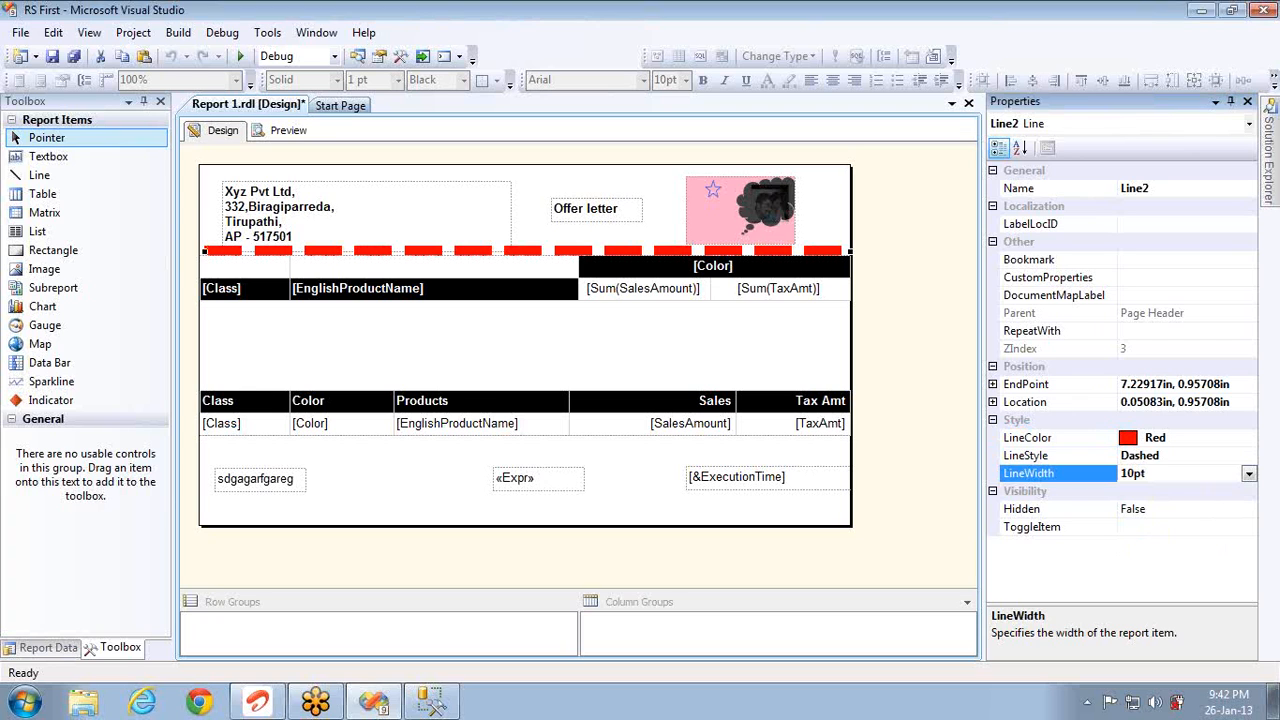
{"action": "left_click", "coordinate": [288, 130]}
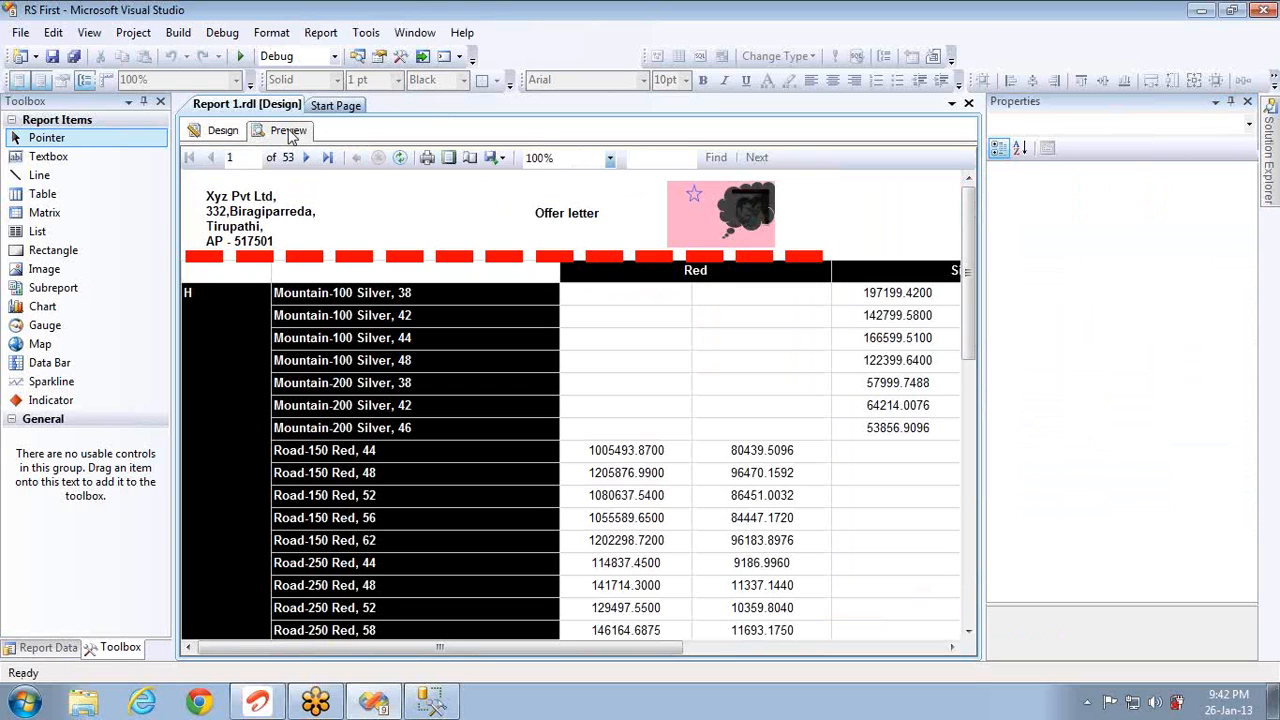
Step: Return from the preview of the thick red dashed line to the design layout
{"action": "left_click", "coordinate": [224, 131]}
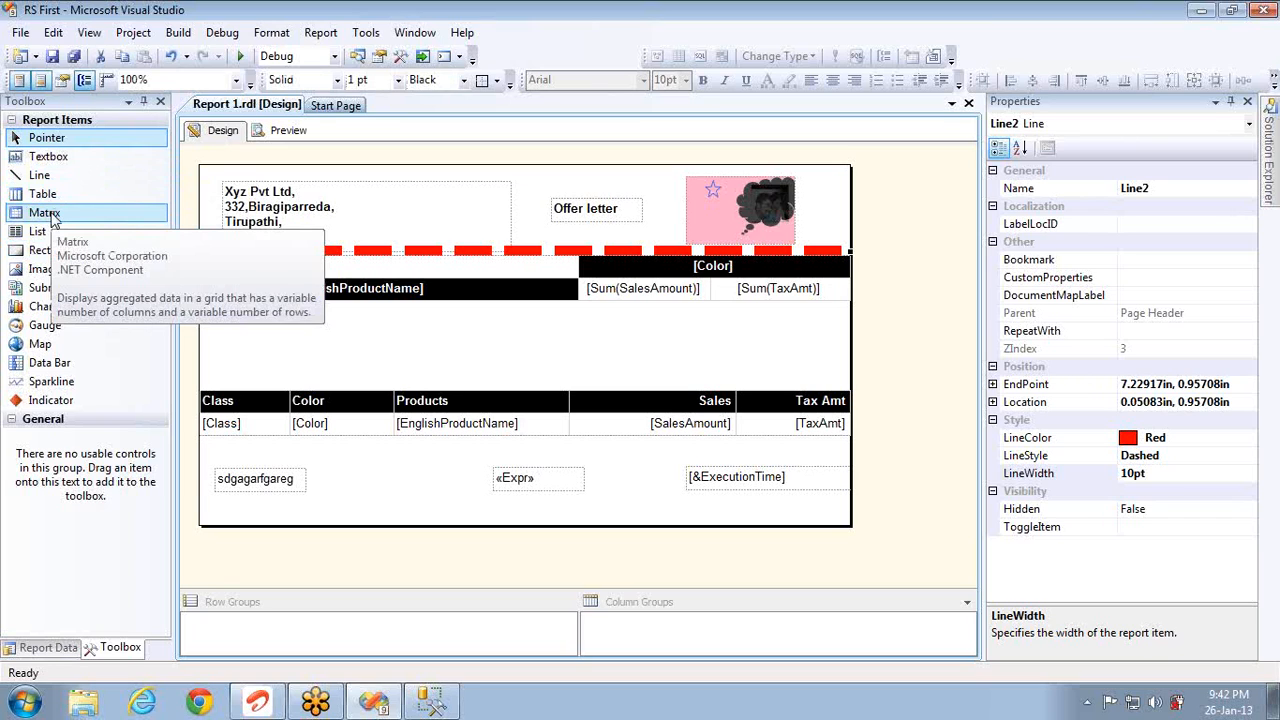
{"action": "left_click", "coordinate": [568, 206]}
{"action": "double_click", "coordinate": [636, 288]}
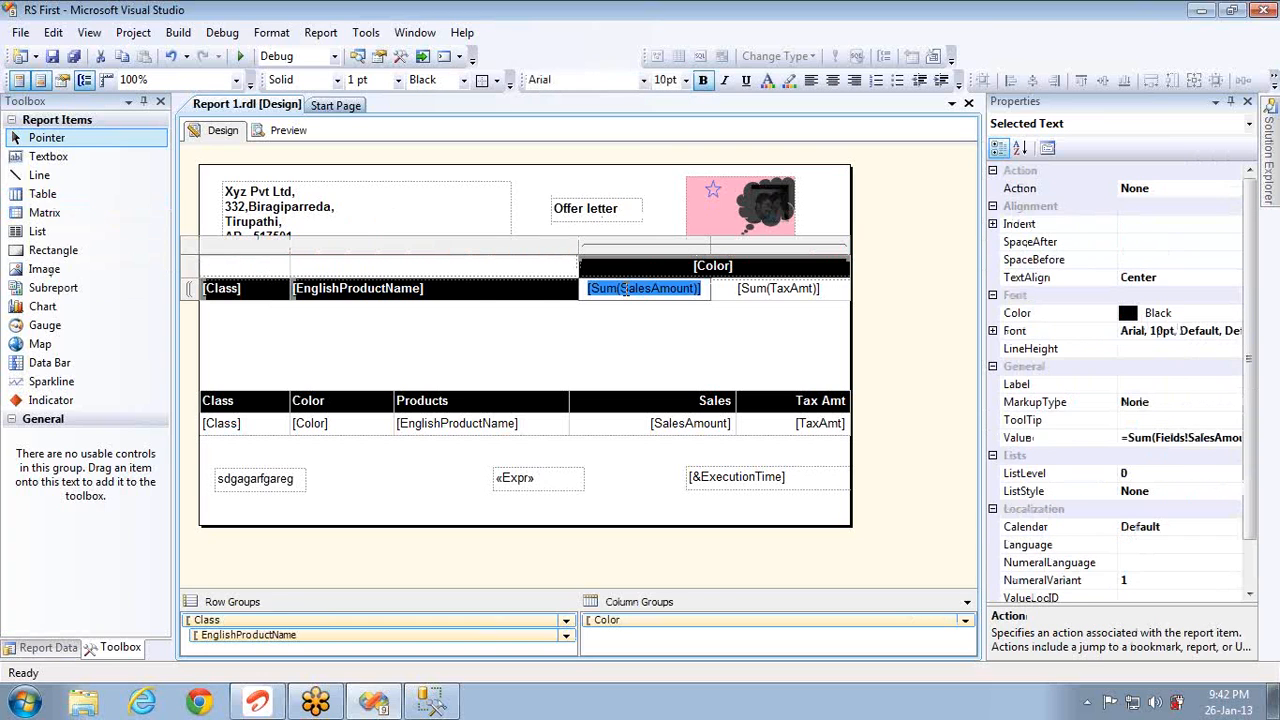
{"action": "left_click", "coordinate": [476, 270]}
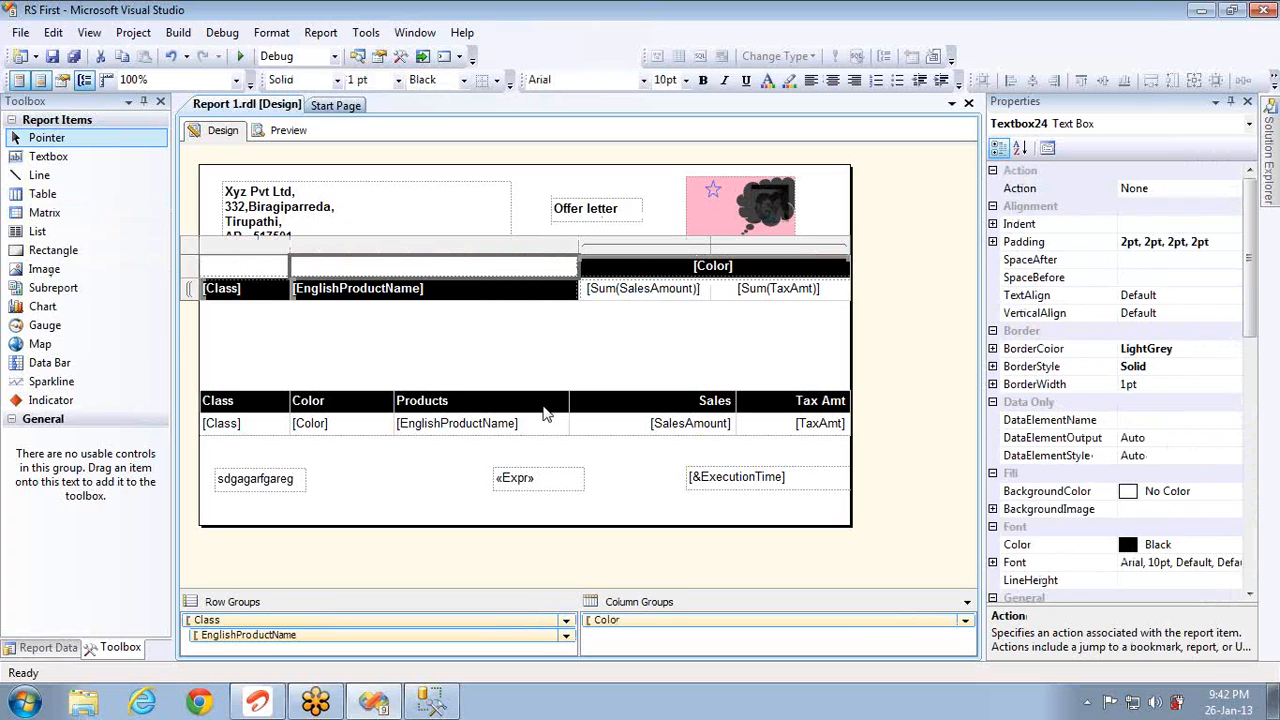
{"action": "left_click", "coordinate": [548, 428]}
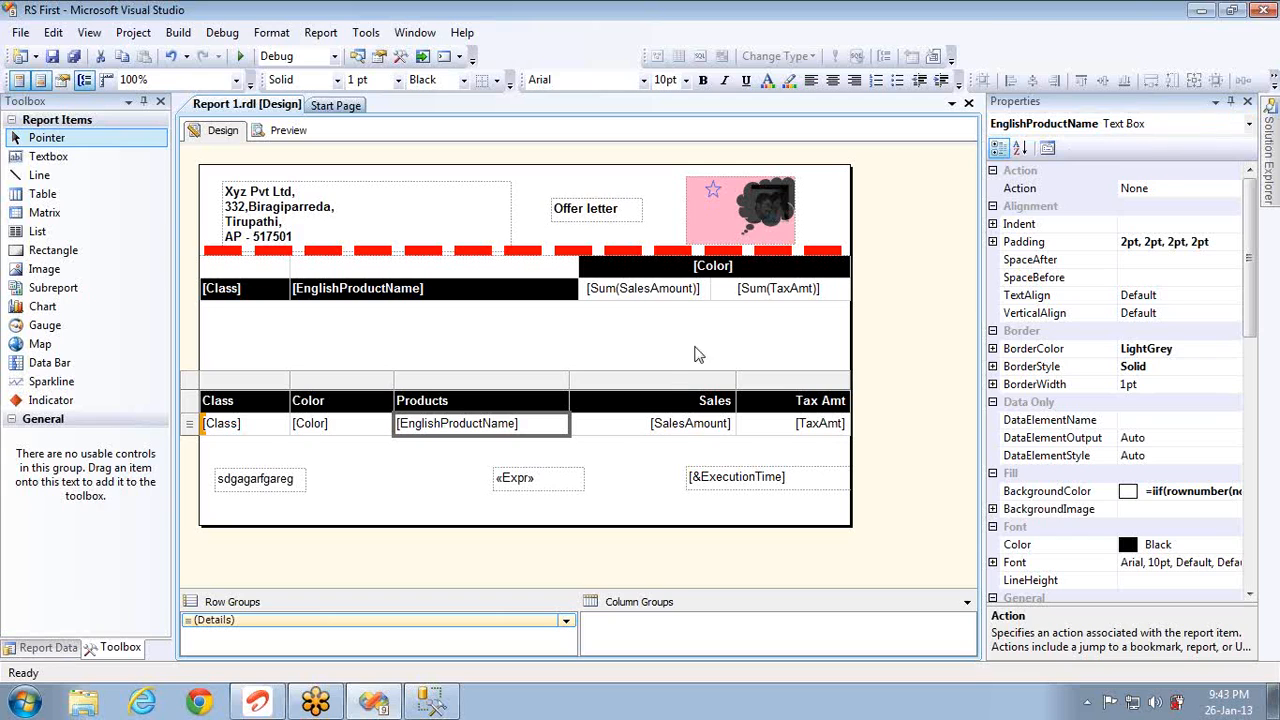
{"action": "left_click", "coordinate": [625, 426]}
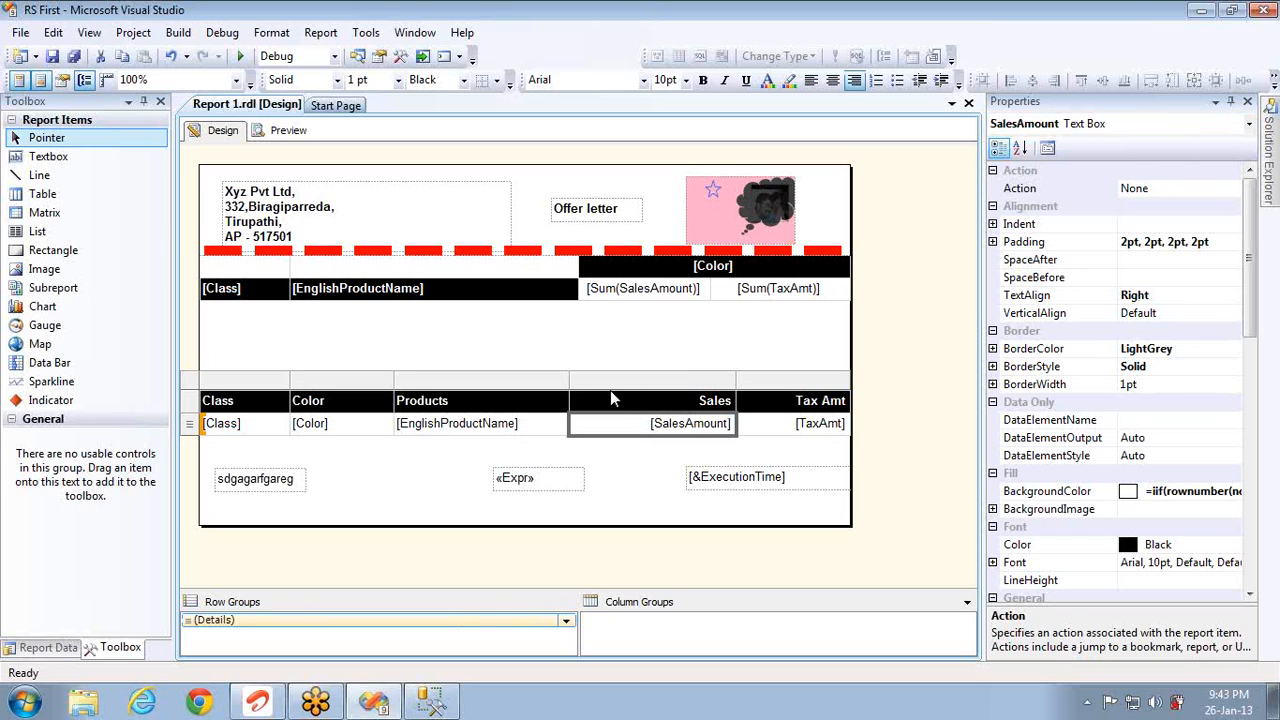
{"action": "double_click", "coordinate": [595, 289]}
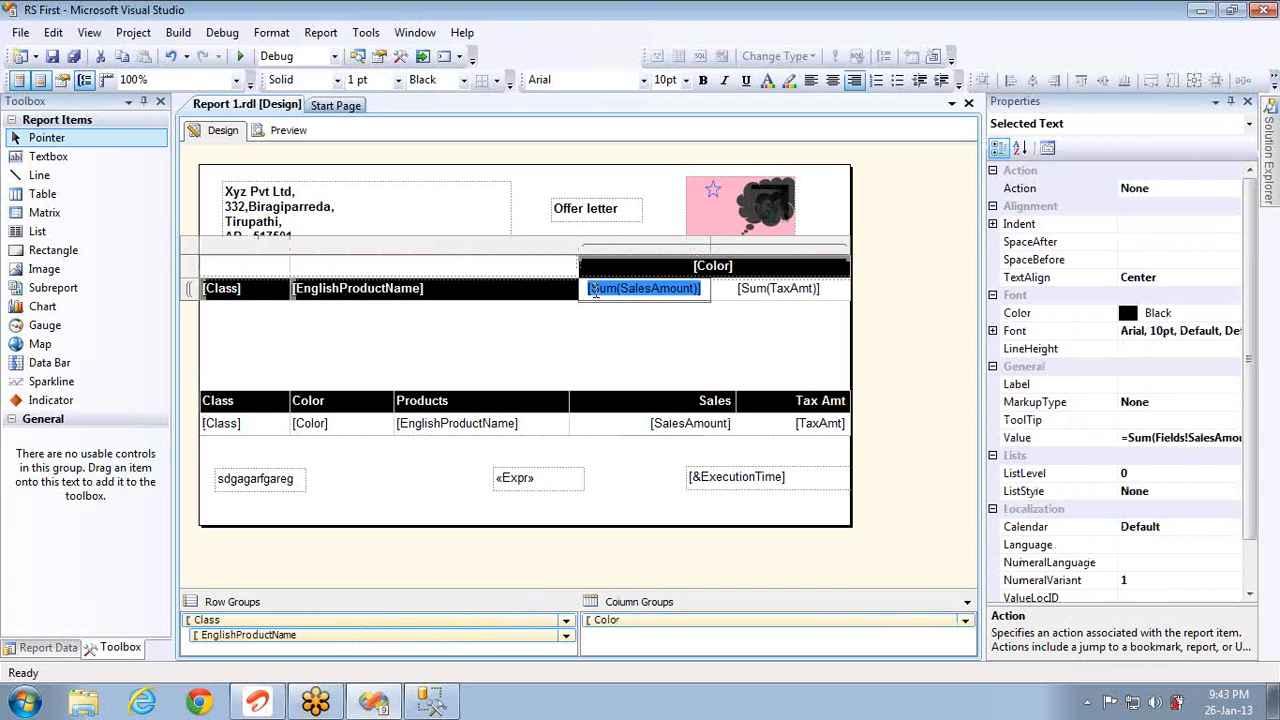
{"action": "left_click", "coordinate": [770, 289]}
{"action": "left_click", "coordinate": [770, 289]}
{"action": "left_click", "coordinate": [455, 294]}
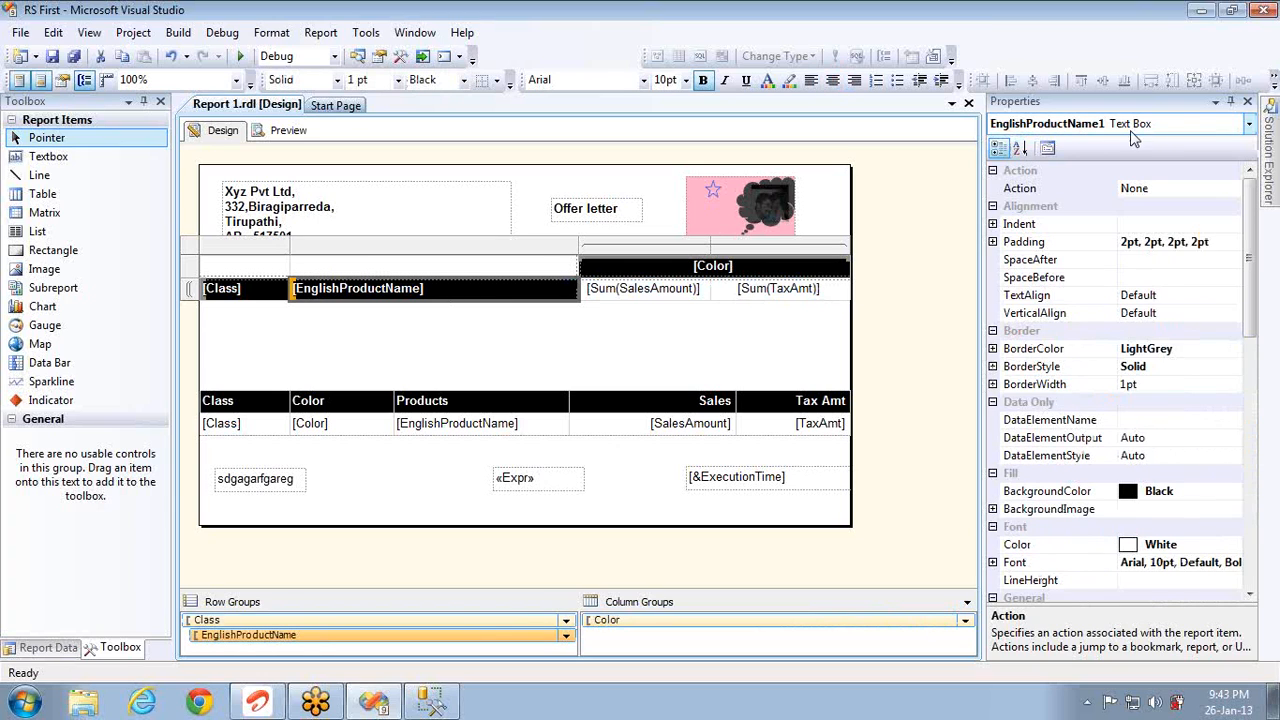
{"action": "left_click", "coordinate": [755, 277]}
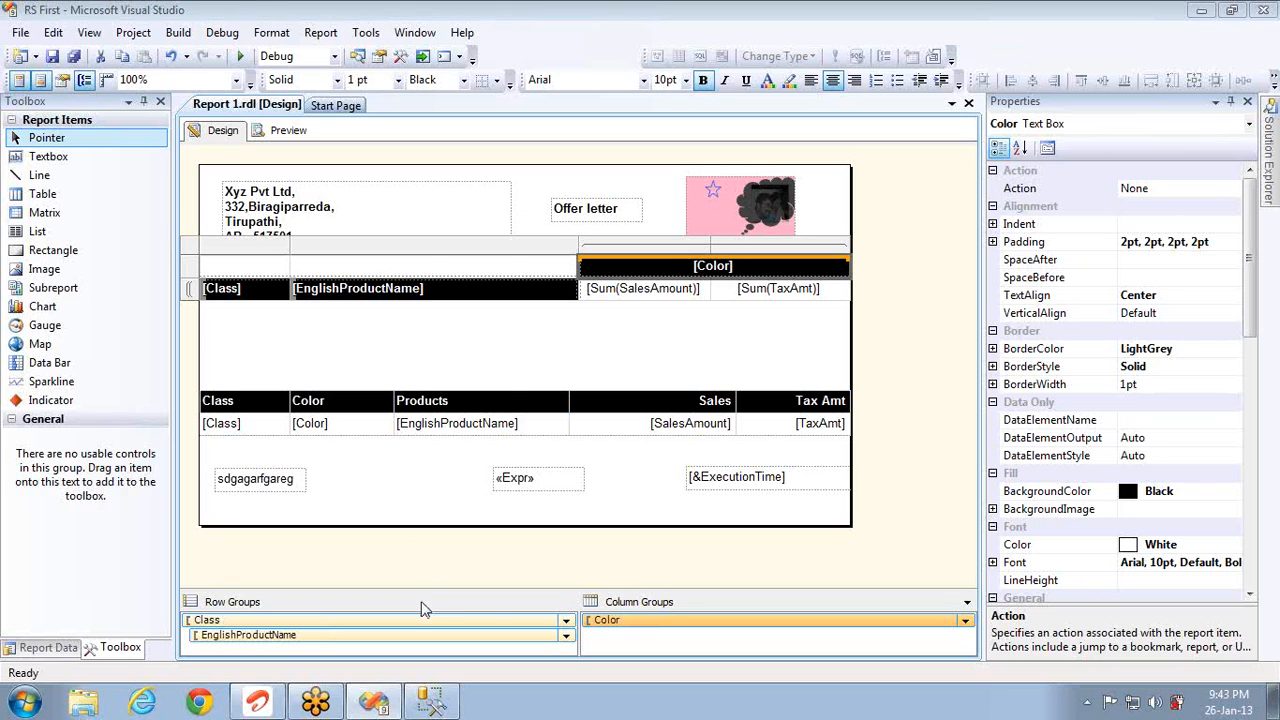
{"action": "right_click", "coordinate": [424, 628]}
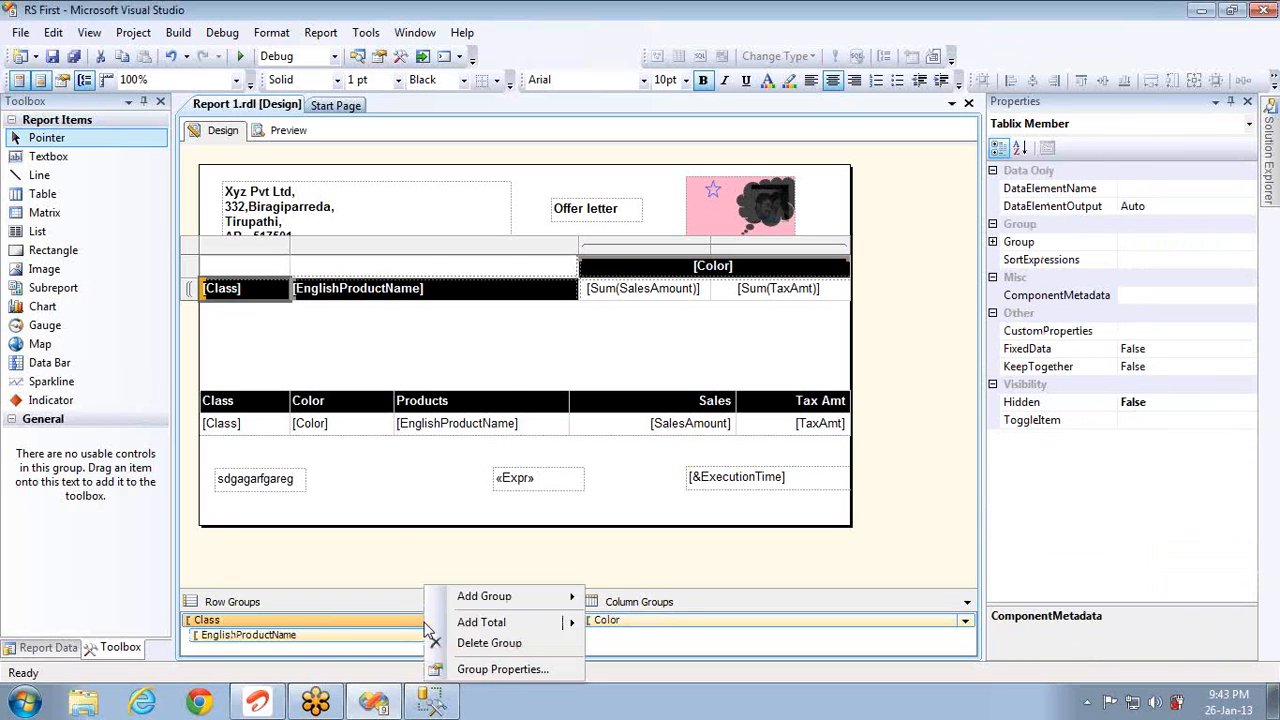
{"action": "left_click", "coordinate": [474, 674]}
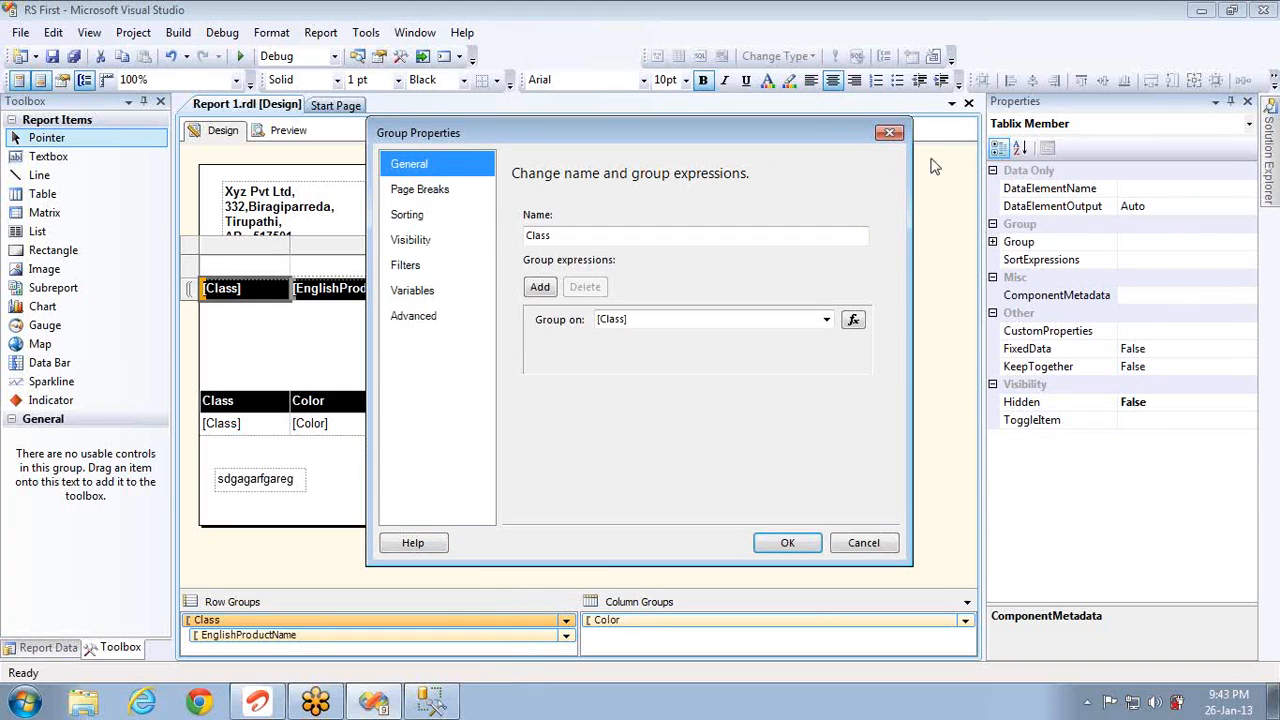
{"action": "left_click", "coordinate": [887, 134]}
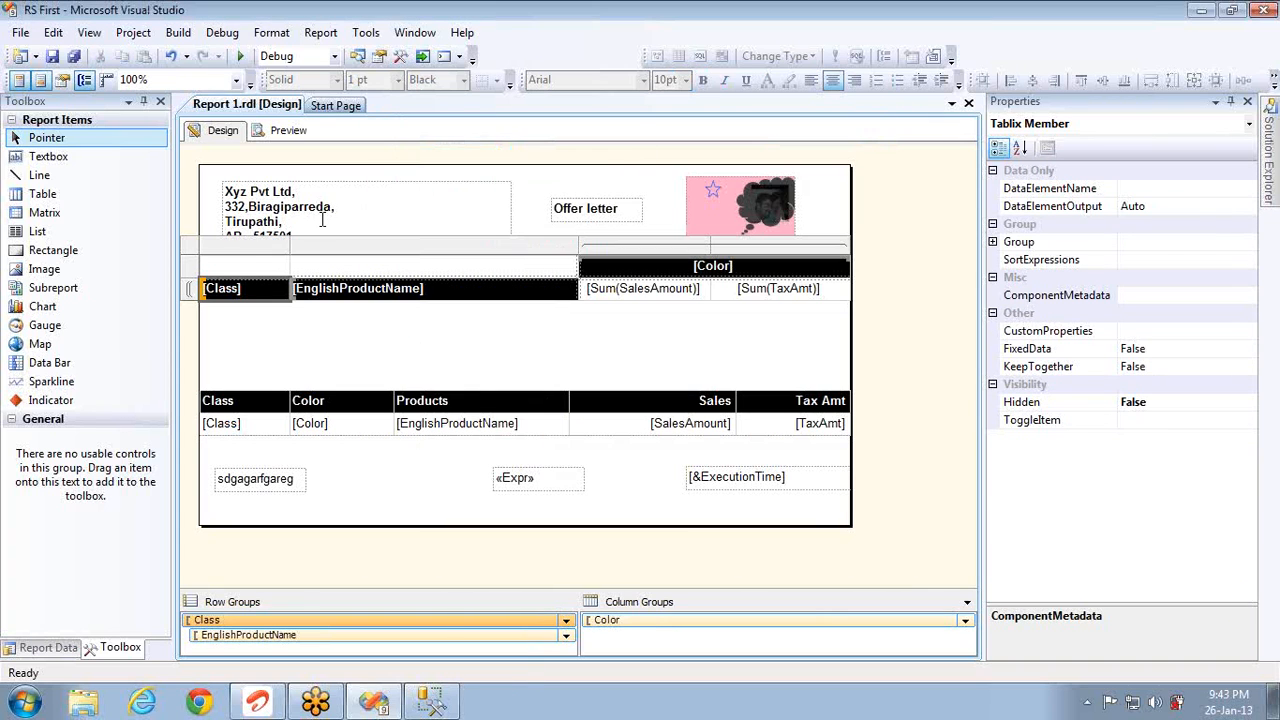
{"action": "right_click", "coordinate": [193, 247]}
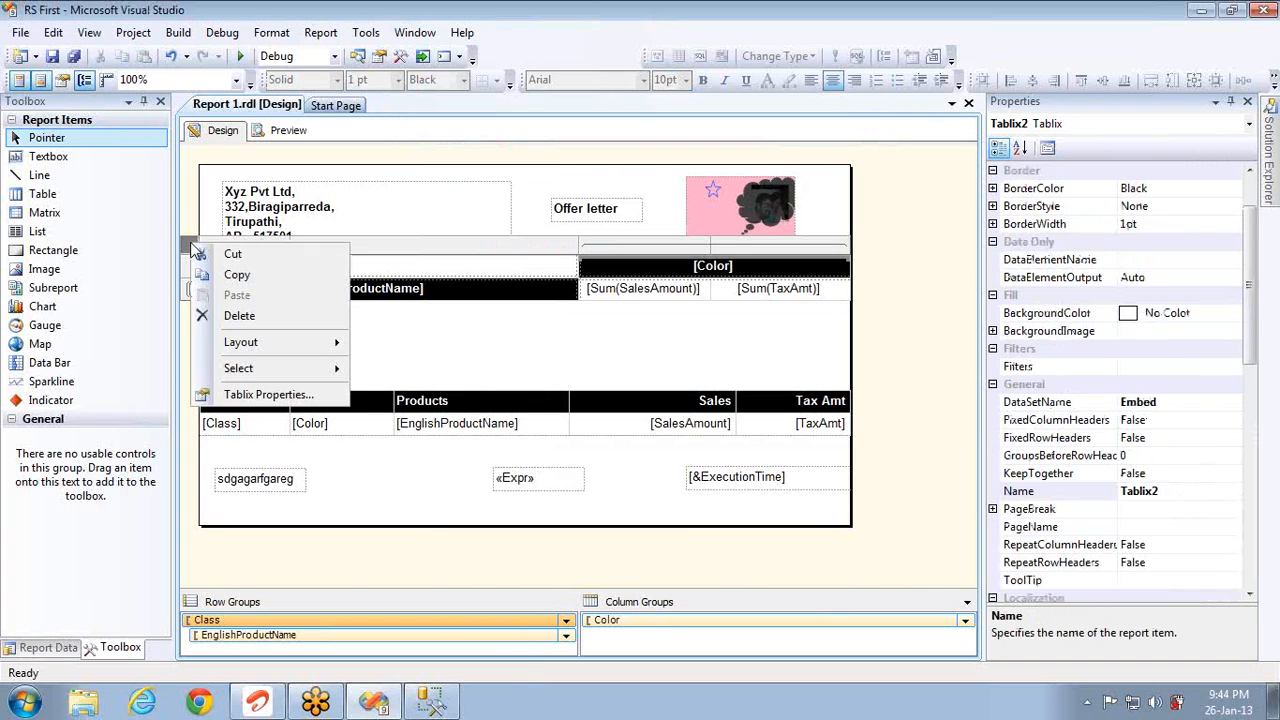
{"action": "left_click", "coordinate": [265, 394]}
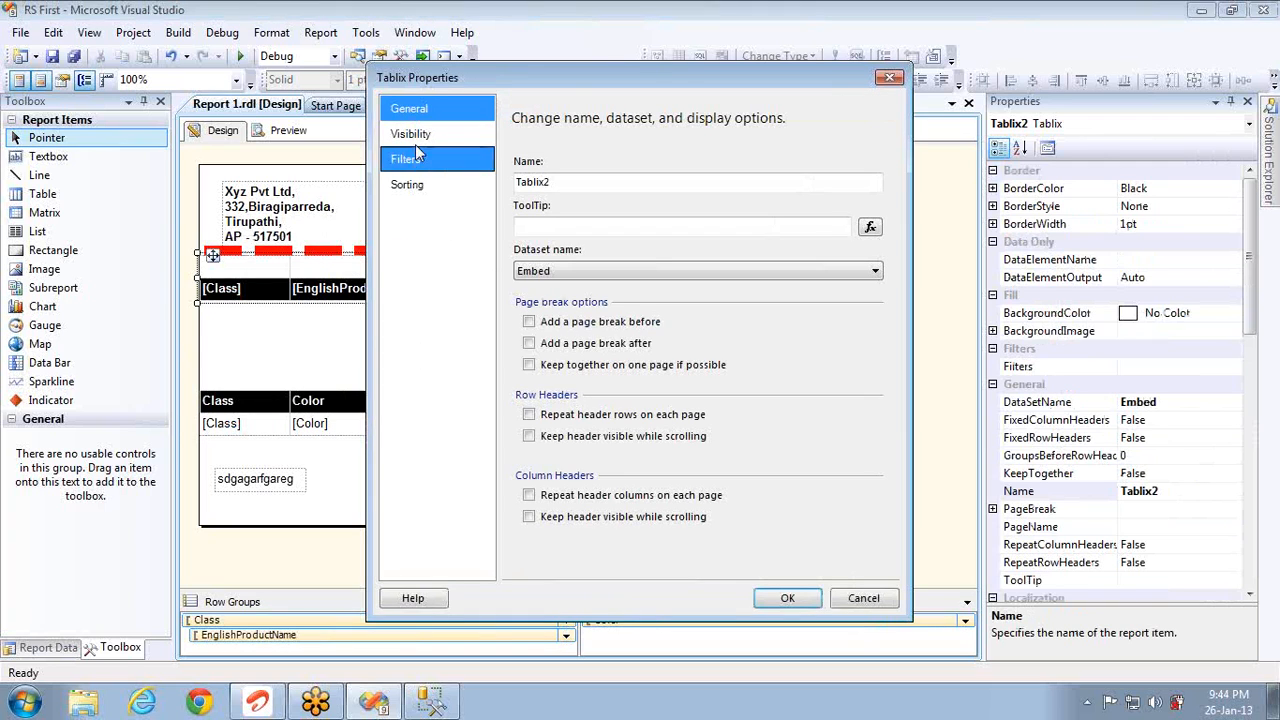
{"action": "left_click", "coordinate": [865, 600]}
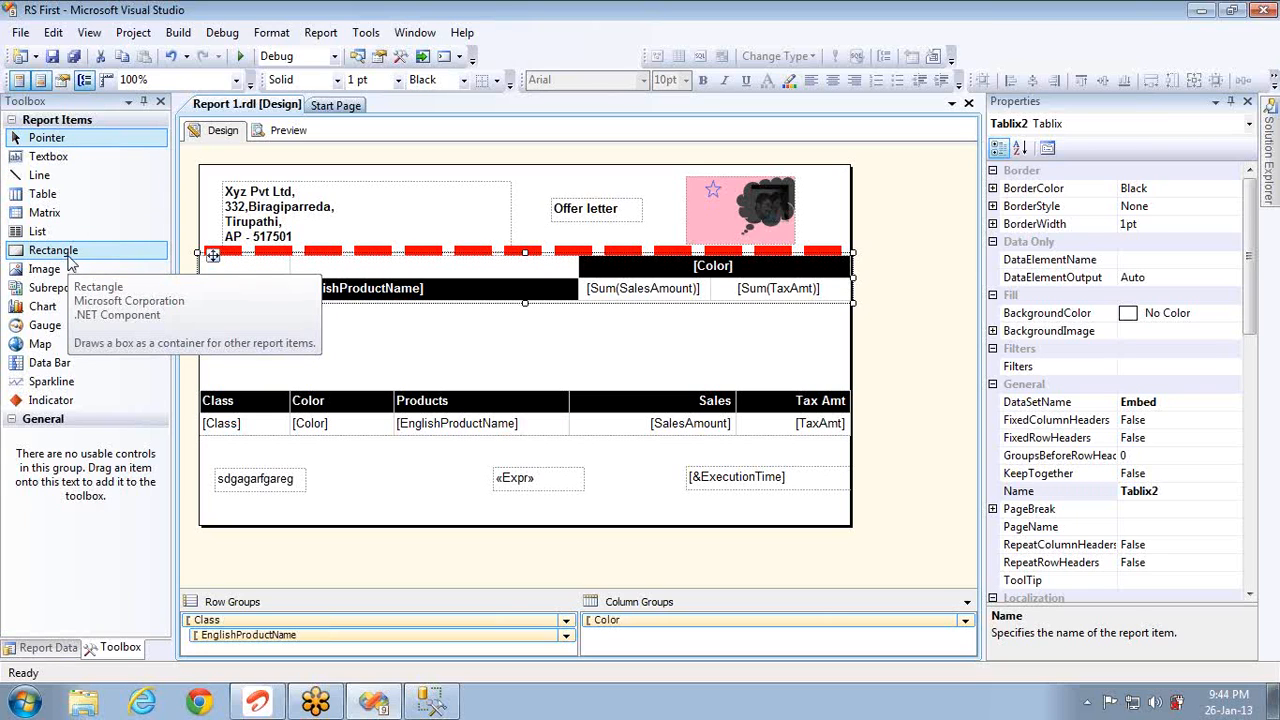
{"action": "right_click", "coordinate": [627, 219]}
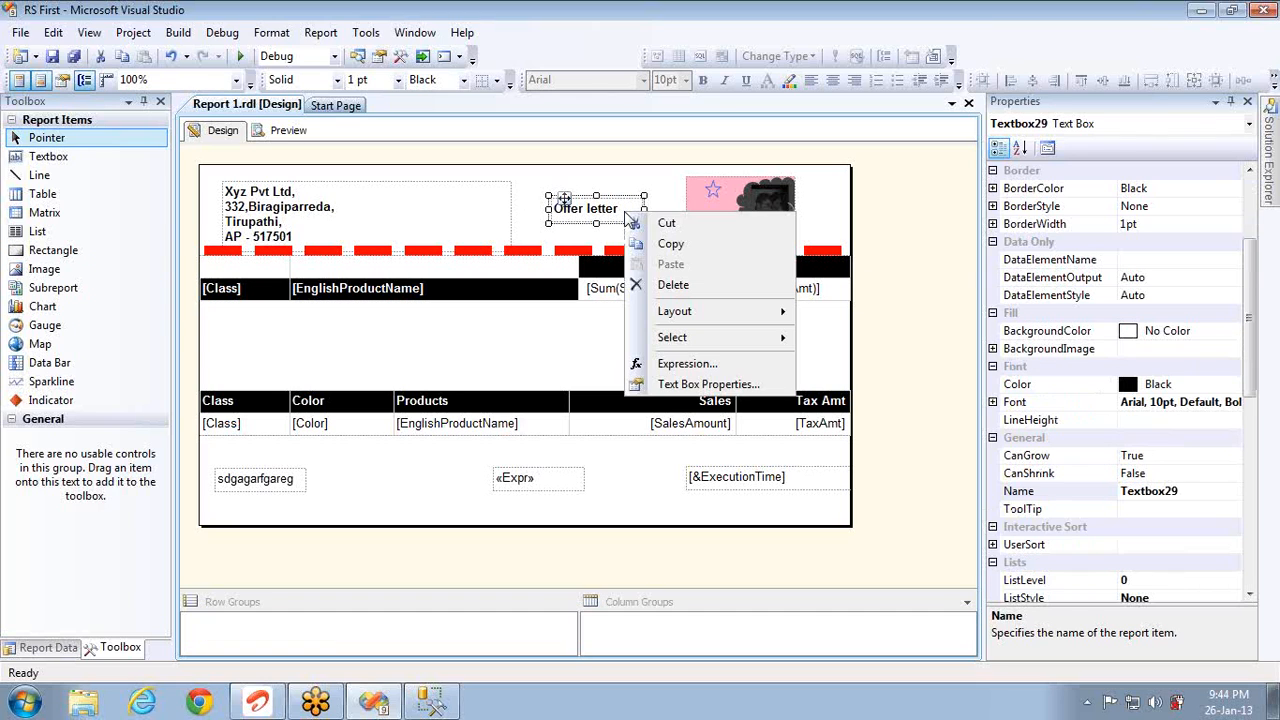
{"action": "left_click", "coordinate": [705, 385]}
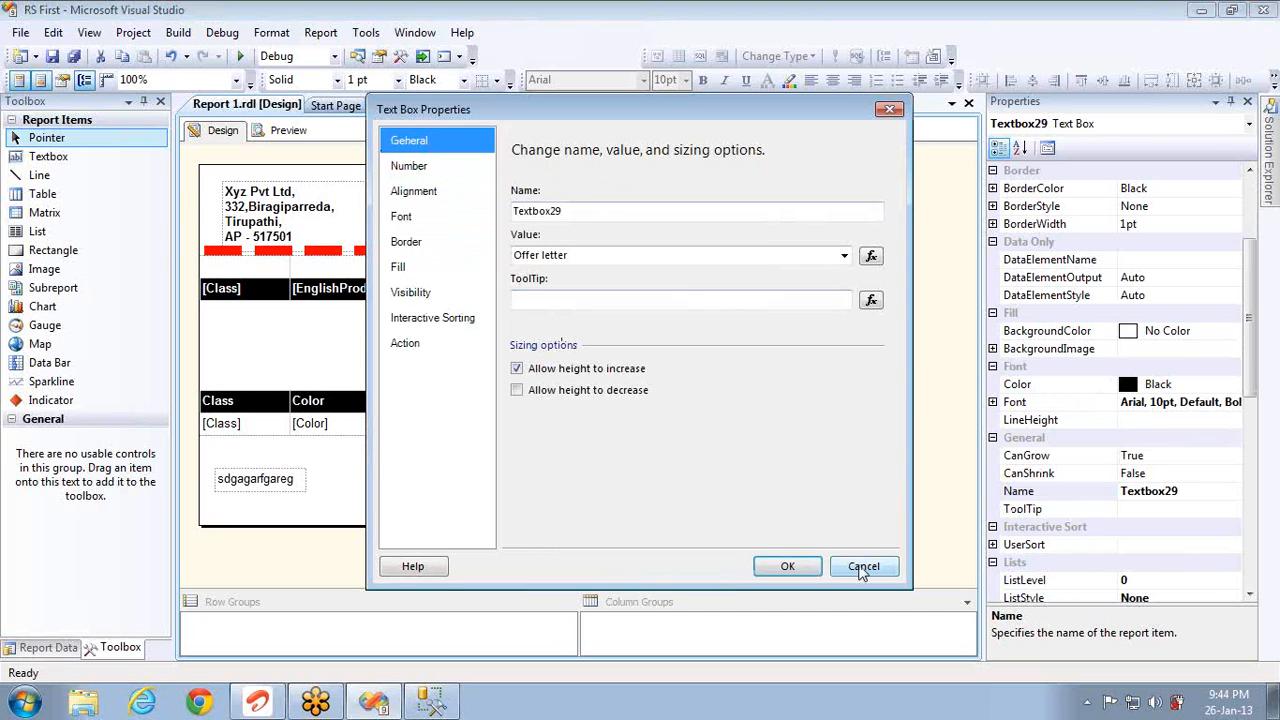
{"action": "left_click", "coordinate": [862, 567]}
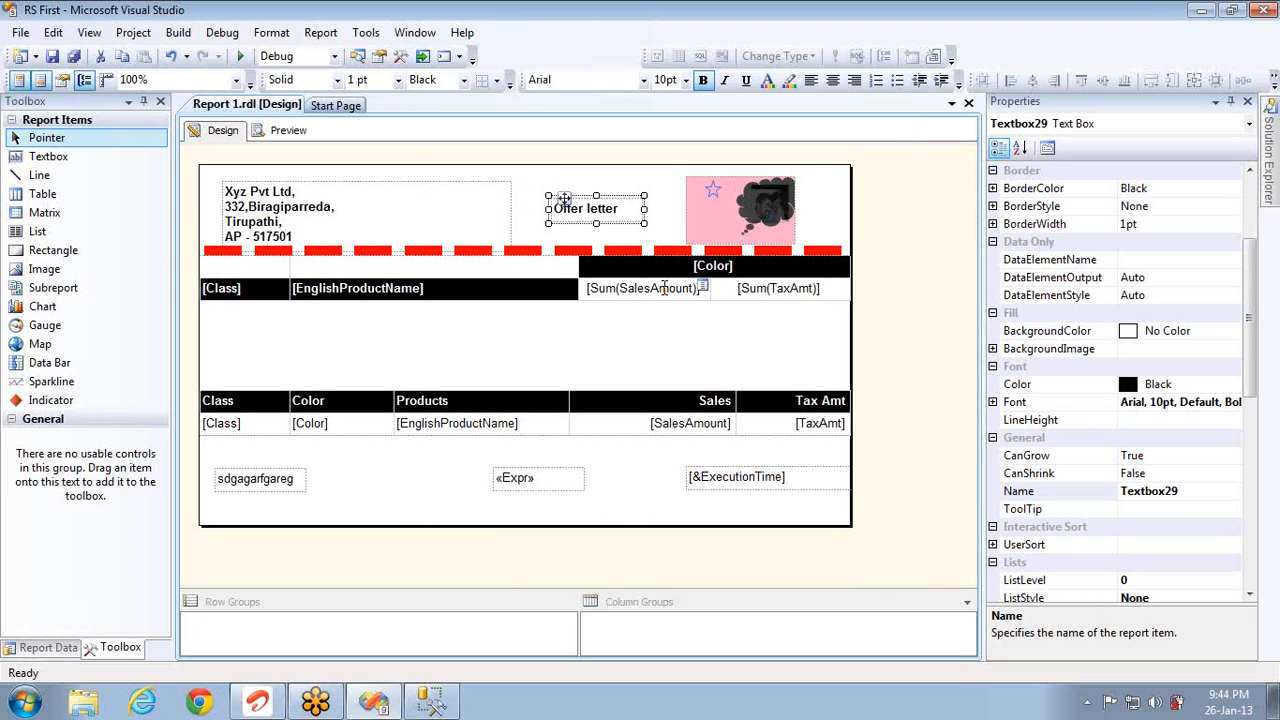
{"action": "right_click", "coordinate": [665, 288]}
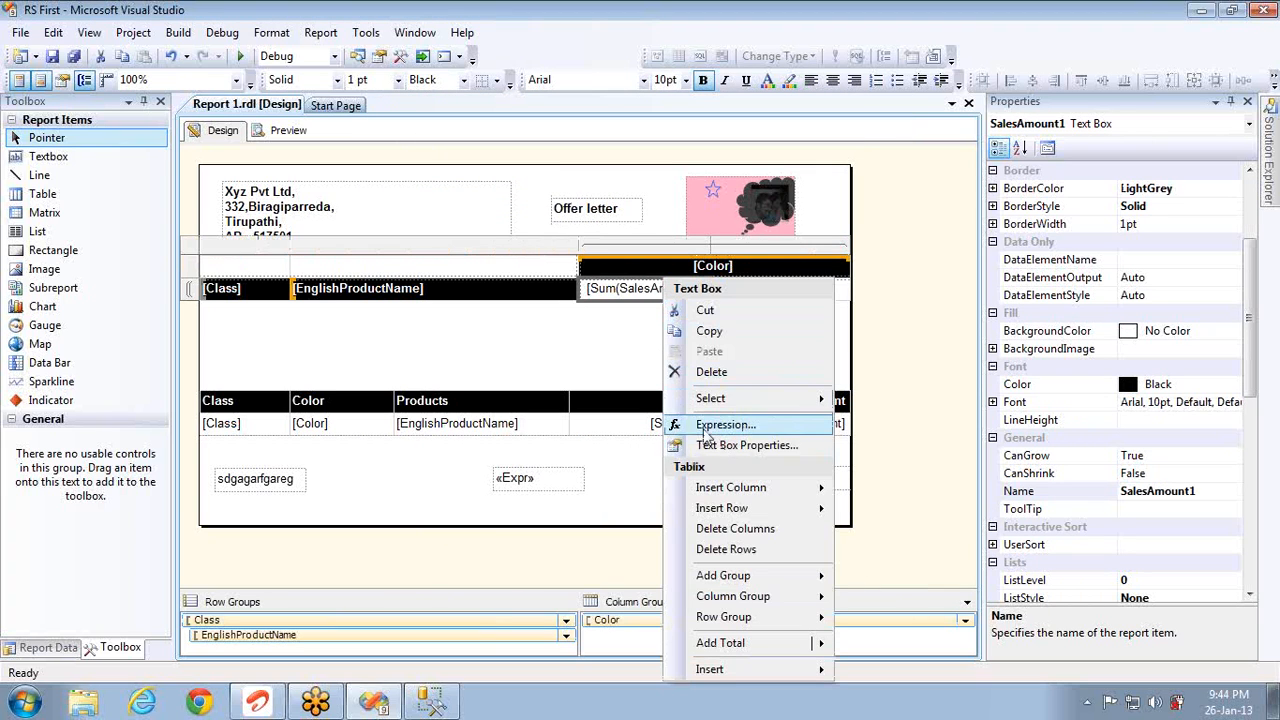
{"action": "left_click", "coordinate": [719, 446]}
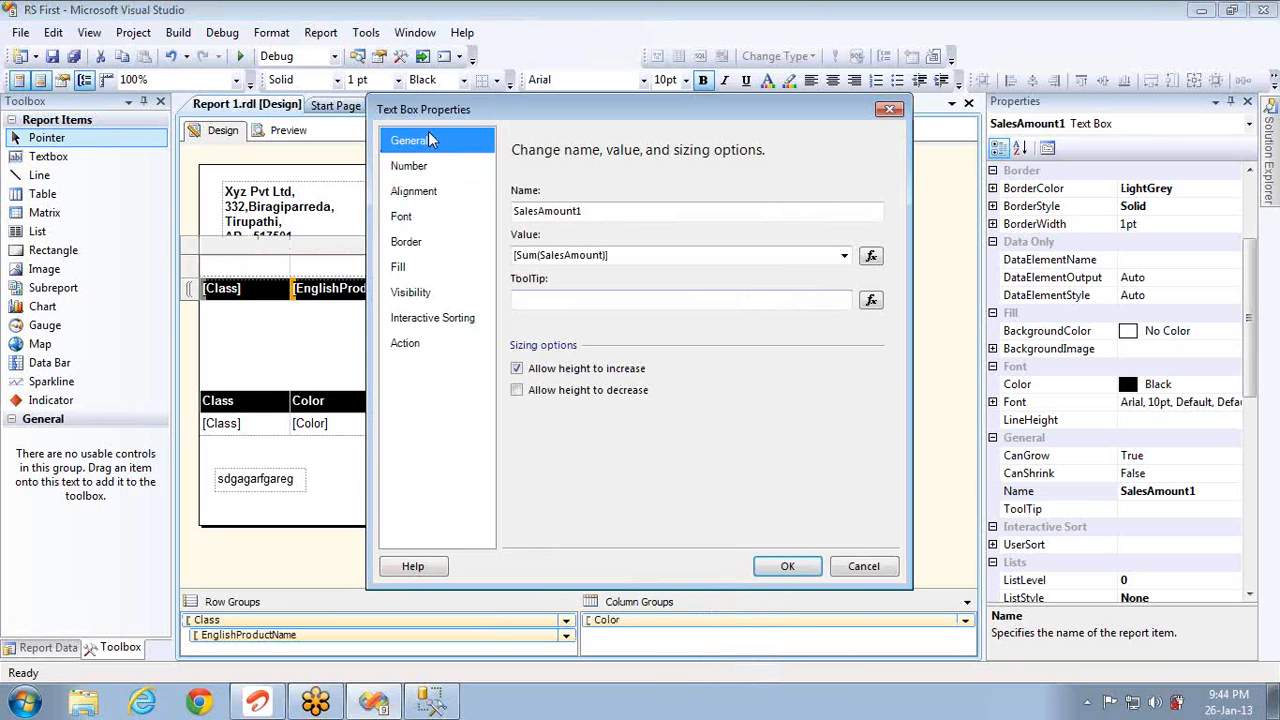
{"action": "left_click", "coordinate": [588, 214]}
{"action": "double_click", "coordinate": [590, 212]}
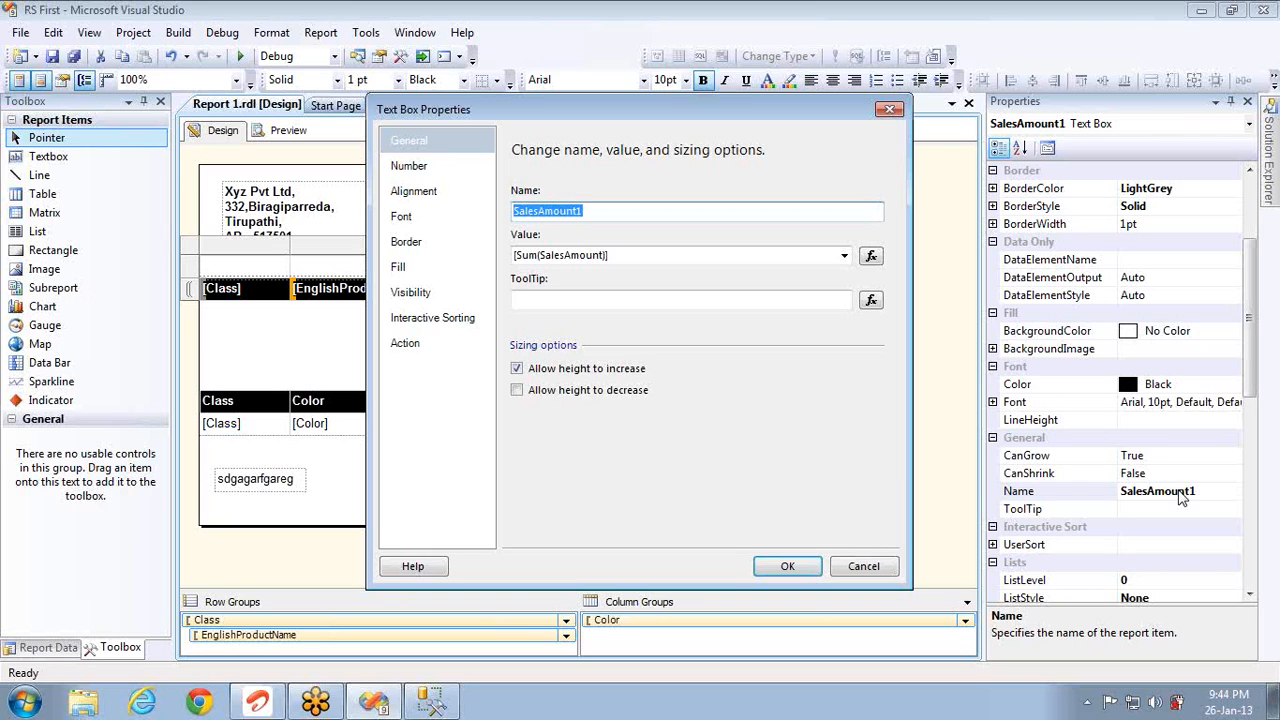
{"action": "left_click", "coordinate": [889, 111]}
{"action": "left_click", "coordinate": [652, 423]}
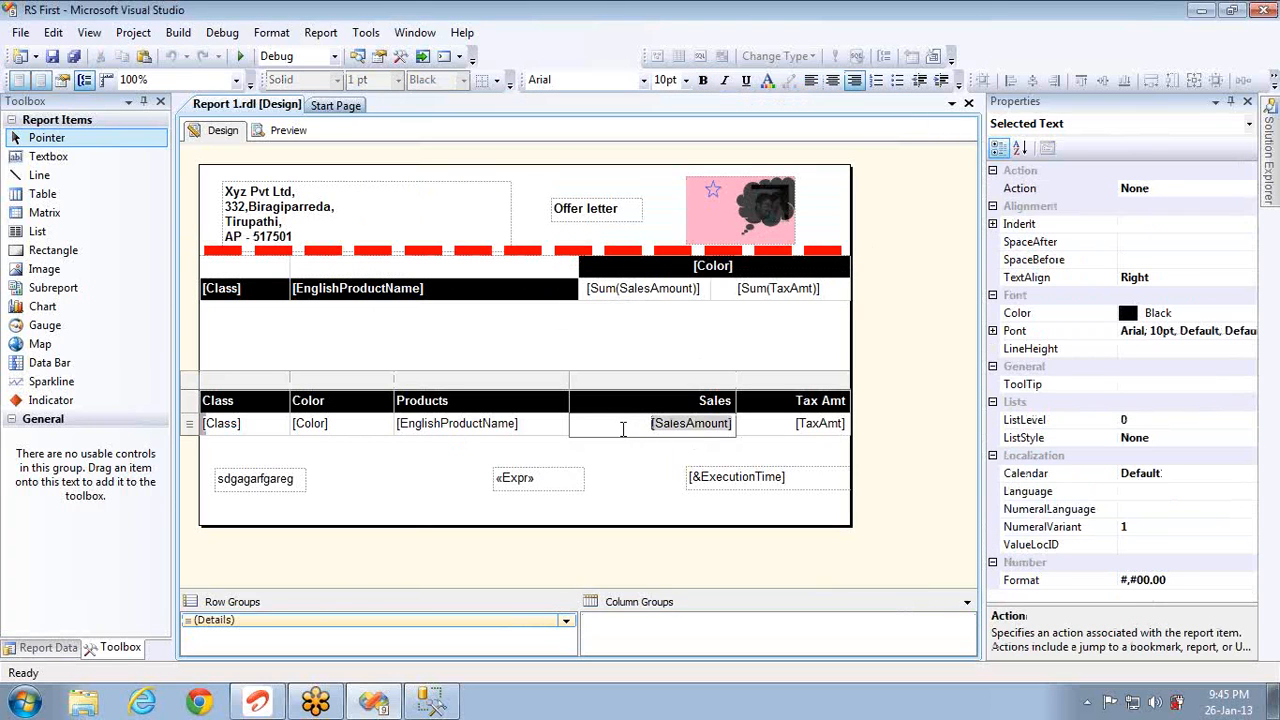
Step: Open Text Box Properties for the [Sum(SalesAmount)] matrix cell
{"action": "left_click", "coordinate": [765, 425]}
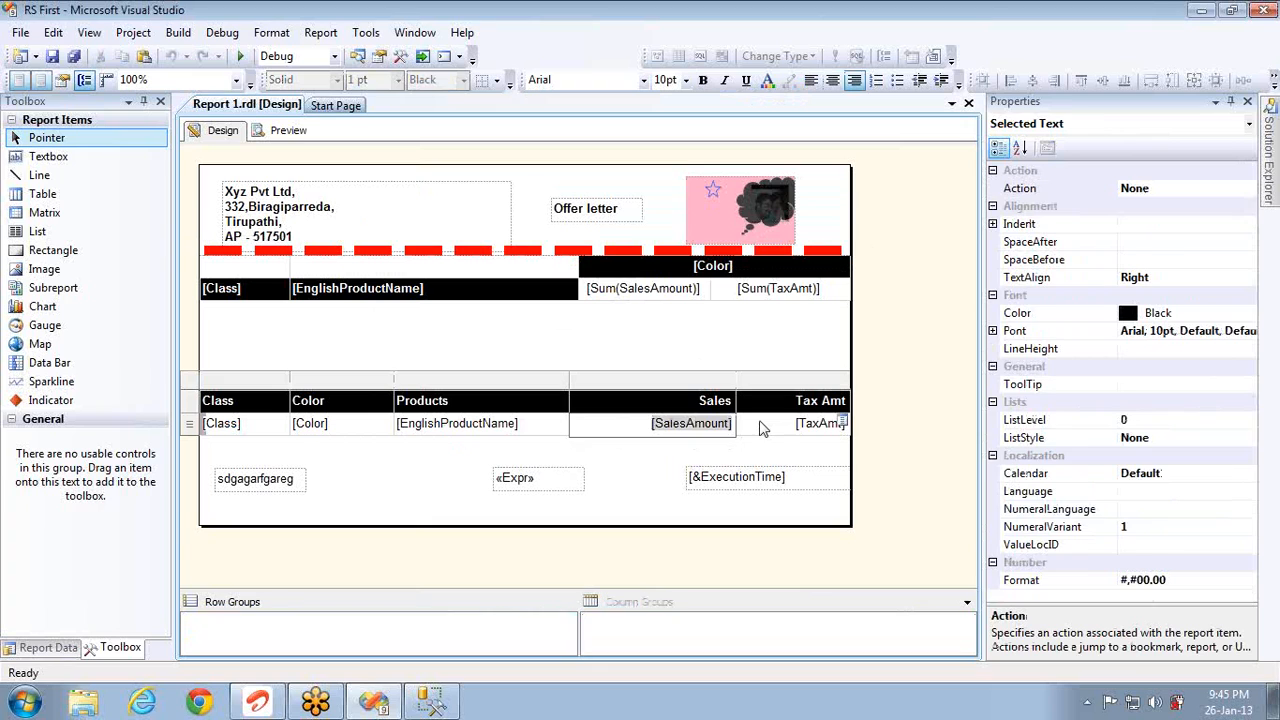
{"action": "left_click", "coordinate": [652, 428]}
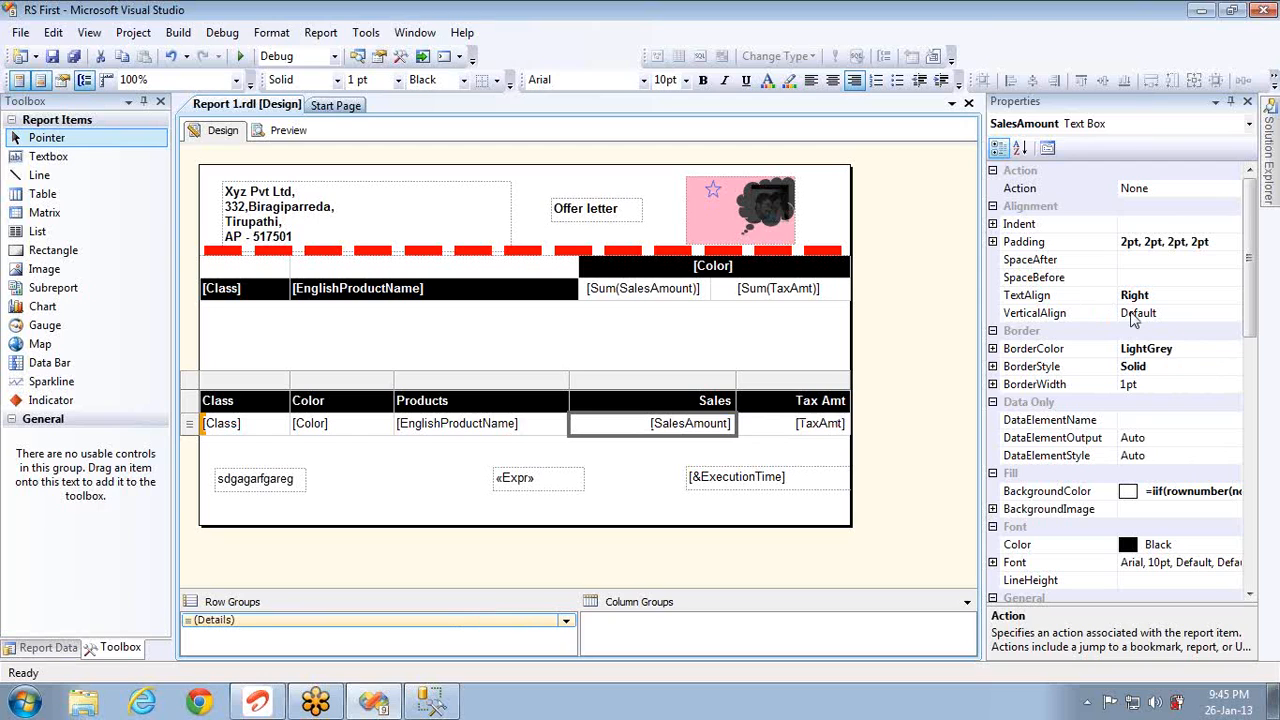
{"action": "left_click", "coordinate": [669, 289]}
{"action": "right_click", "coordinate": [669, 289]}
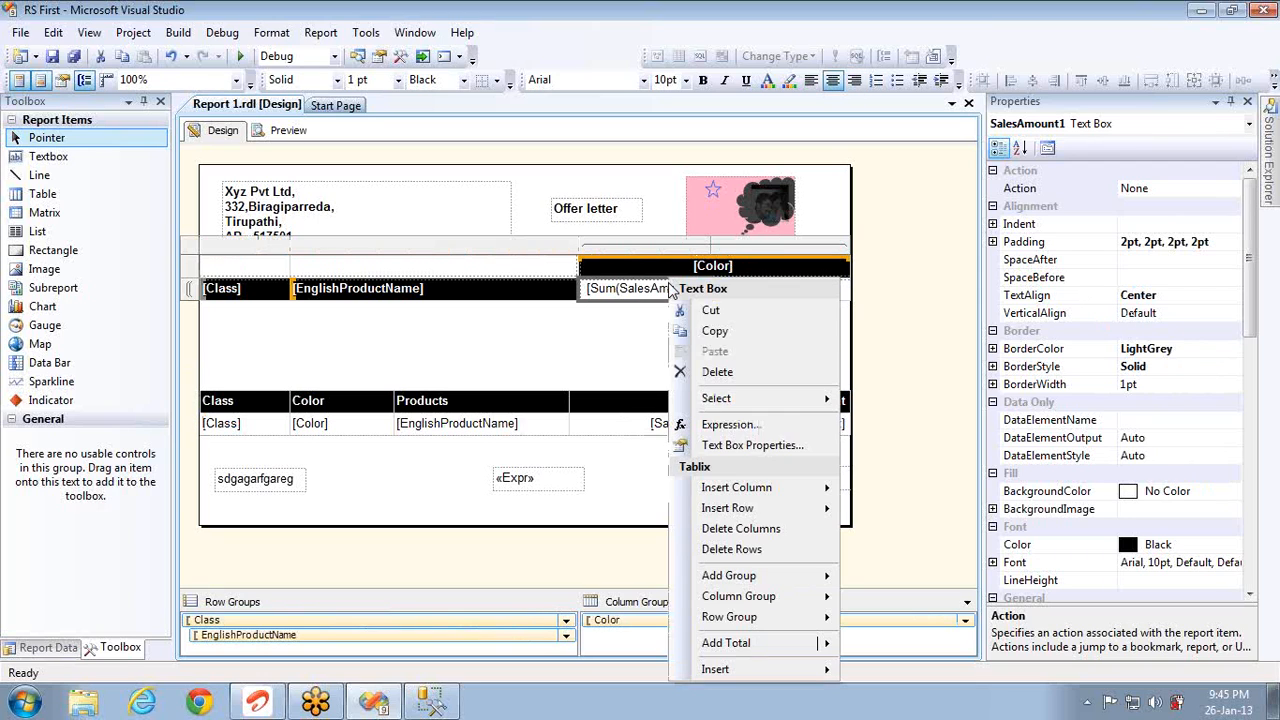
{"action": "left_click", "coordinate": [745, 448]}
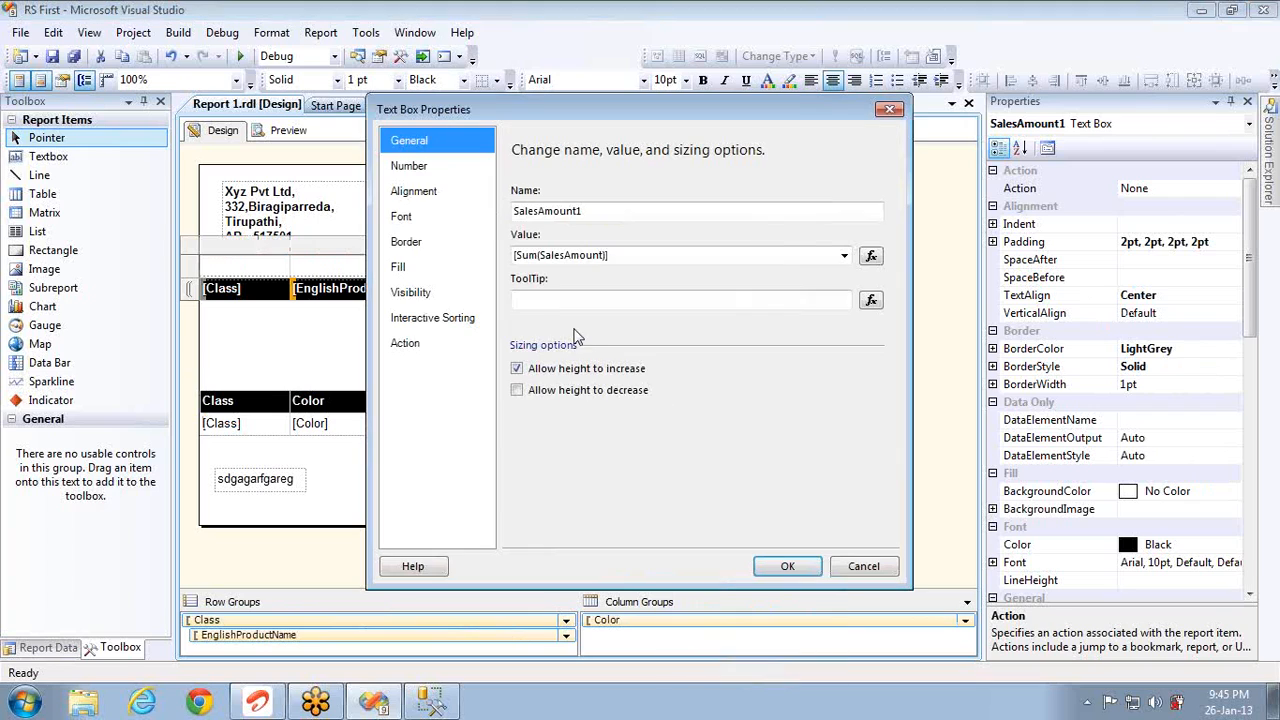
Step: Inspect the =Sum(Fields!SalesAmount.Value) expression, cancel unchanged, and place the cursor in the ToolTip box
{"action": "left_click", "coordinate": [629, 257]}
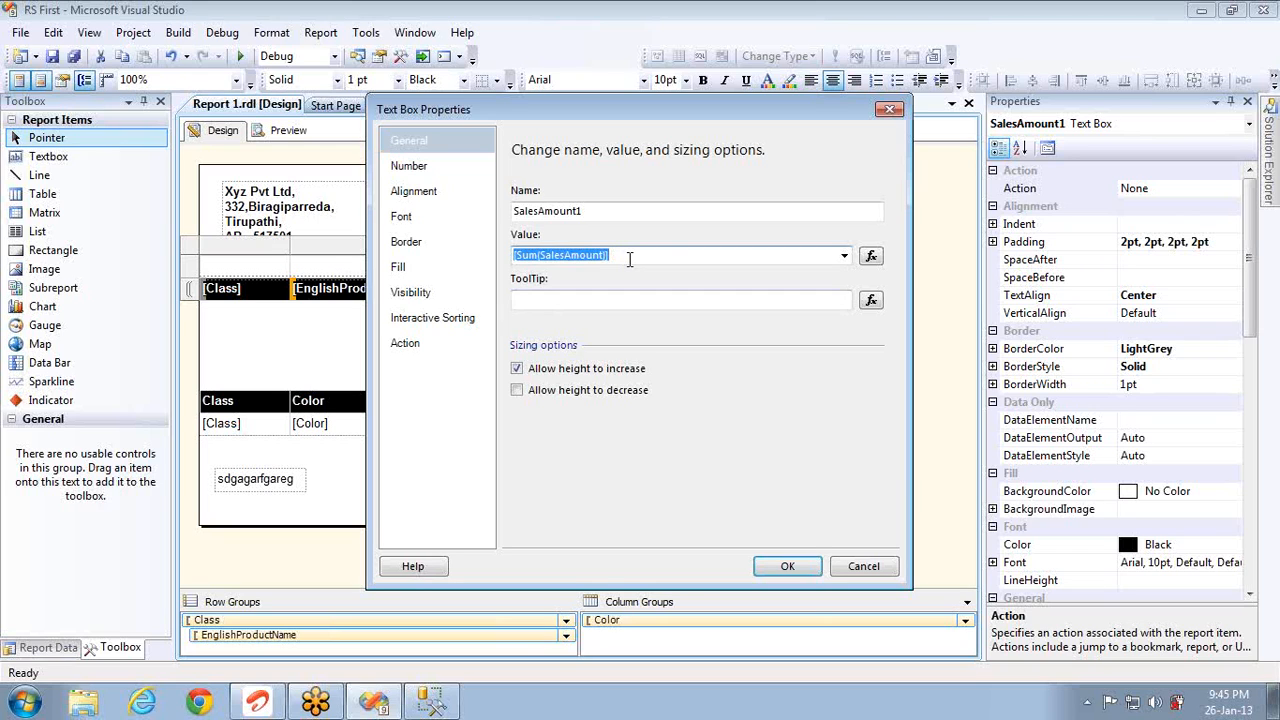
{"action": "left_click", "coordinate": [871, 256]}
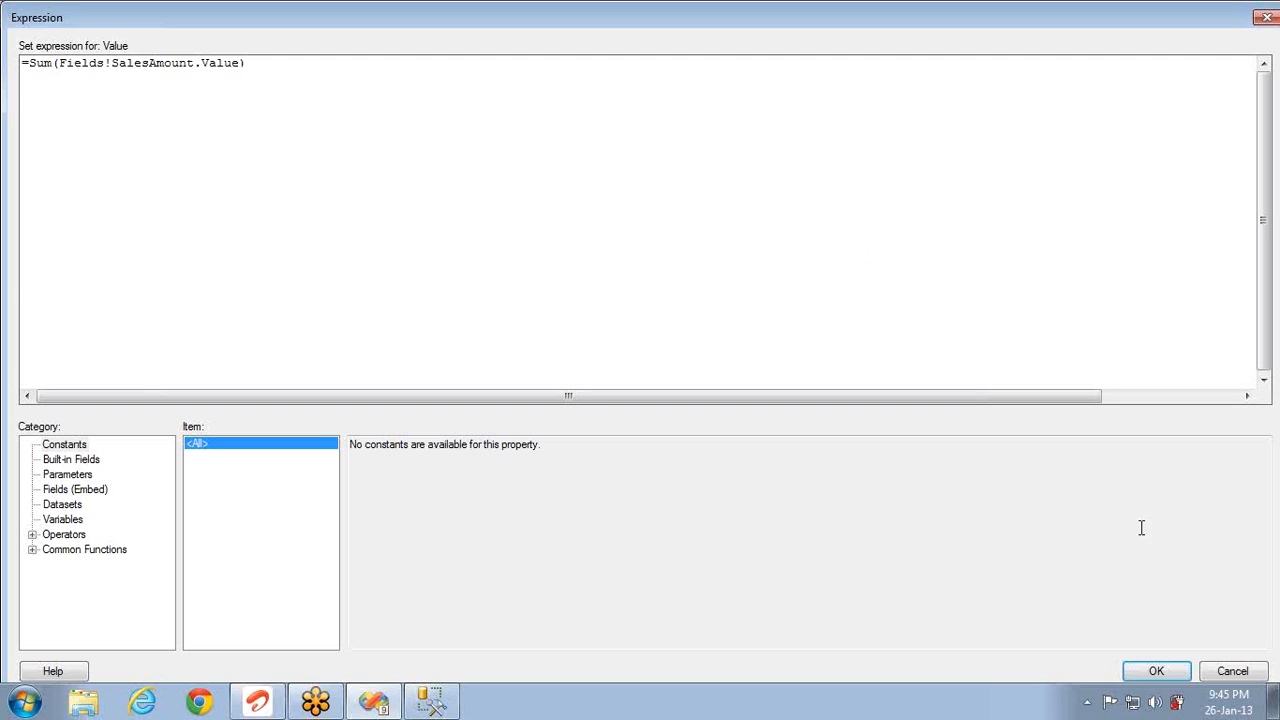
{"action": "left_click", "coordinate": [1226, 673]}
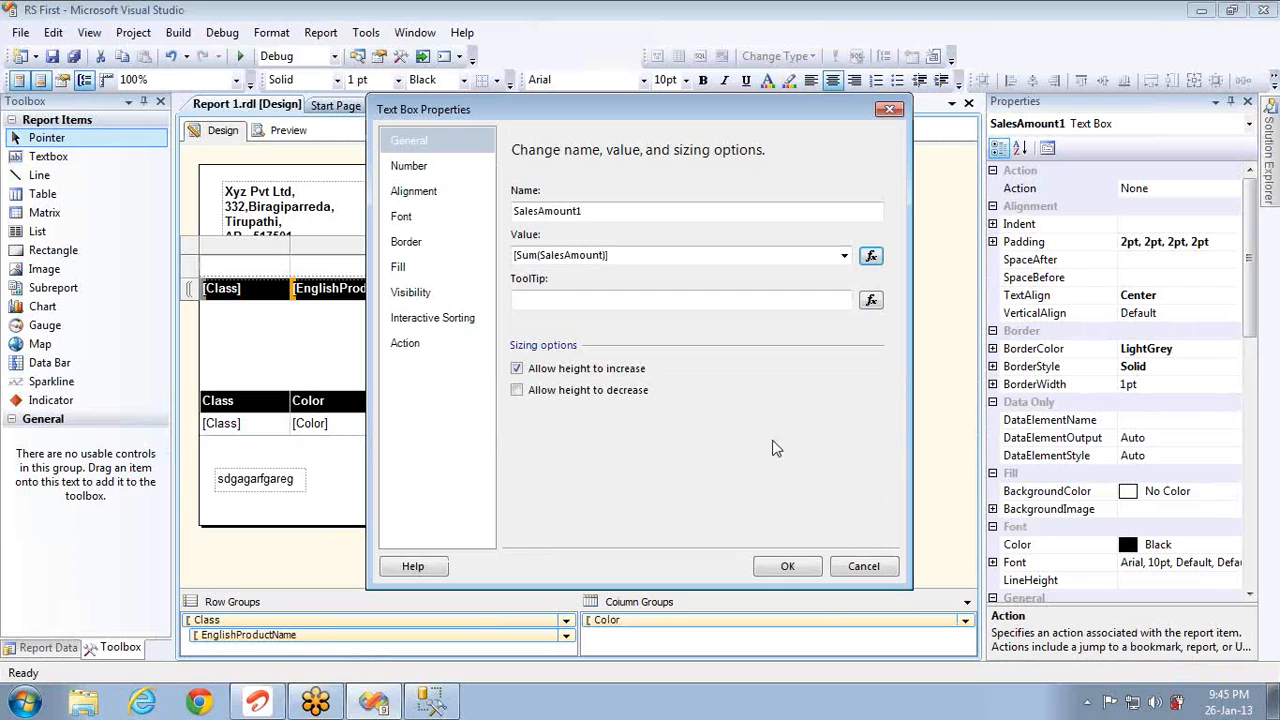
{"action": "left_click", "coordinate": [557, 297]}
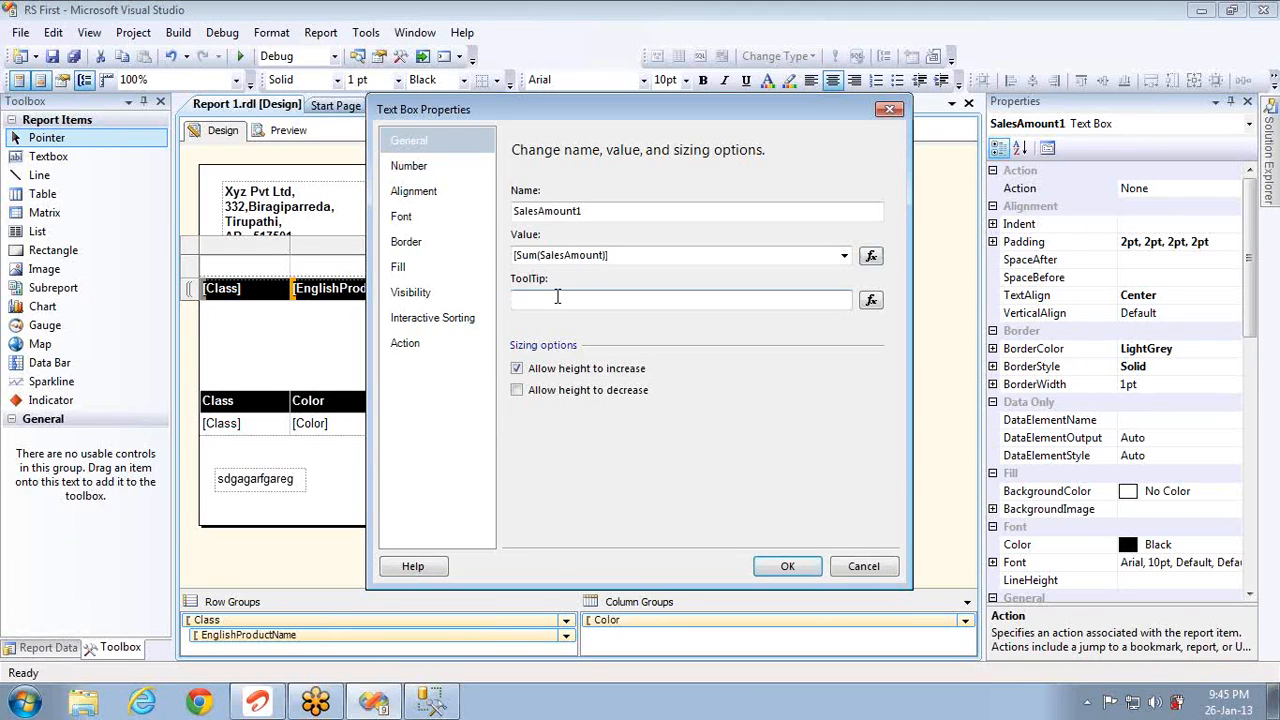
Step: Enter the tooltip 'i am testing tool tip' and apply it with OK
{"action": "type", "text": "i am testing tool tip"}
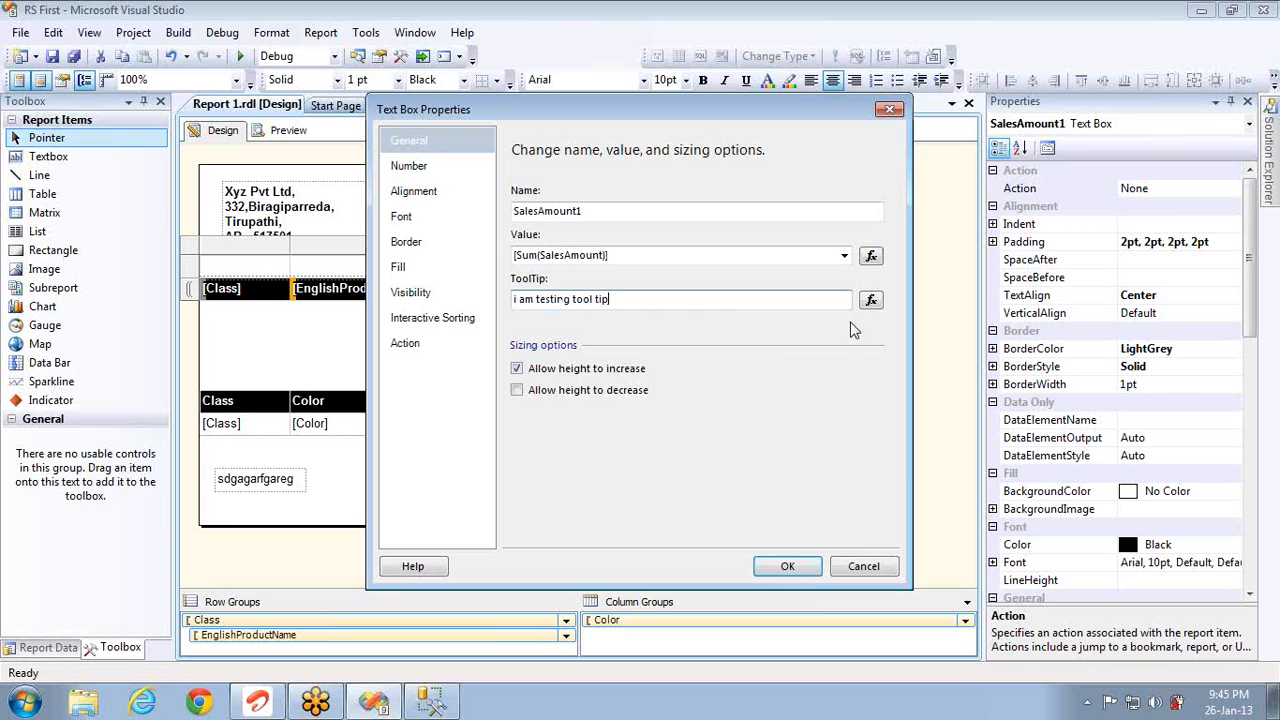
{"action": "left_click", "coordinate": [787, 567]}
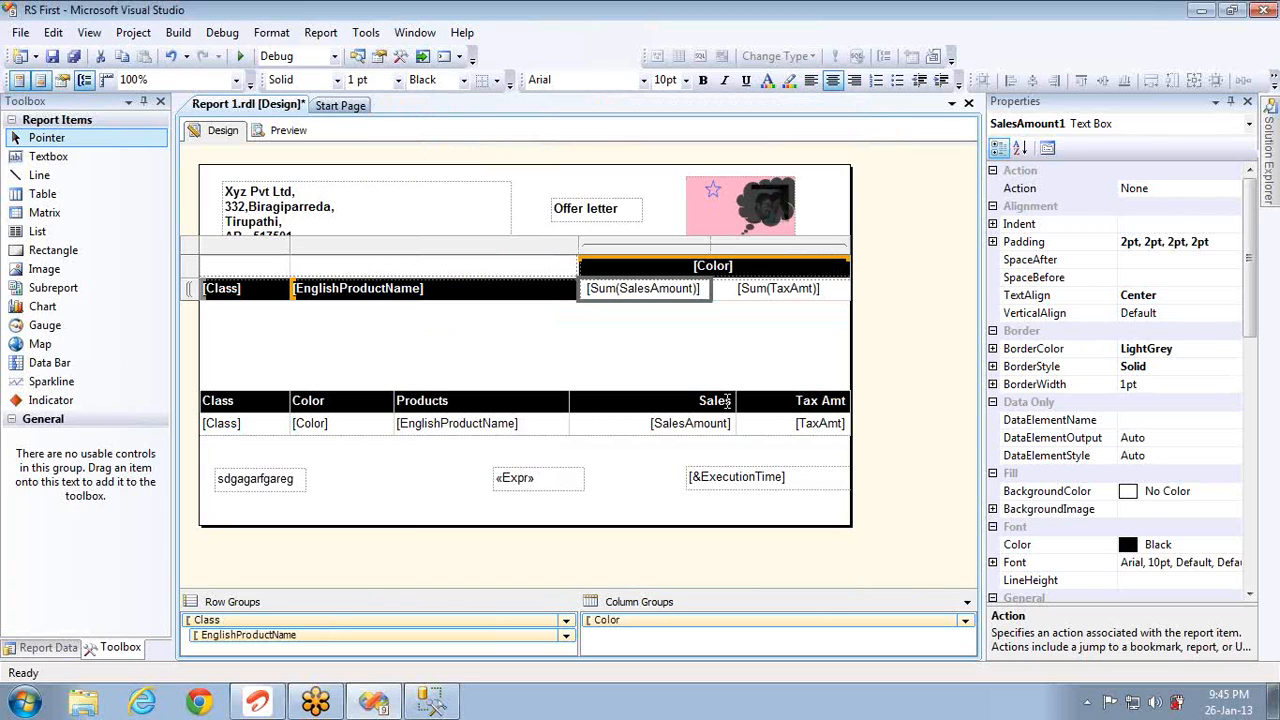
{"action": "left_click", "coordinate": [292, 135]}
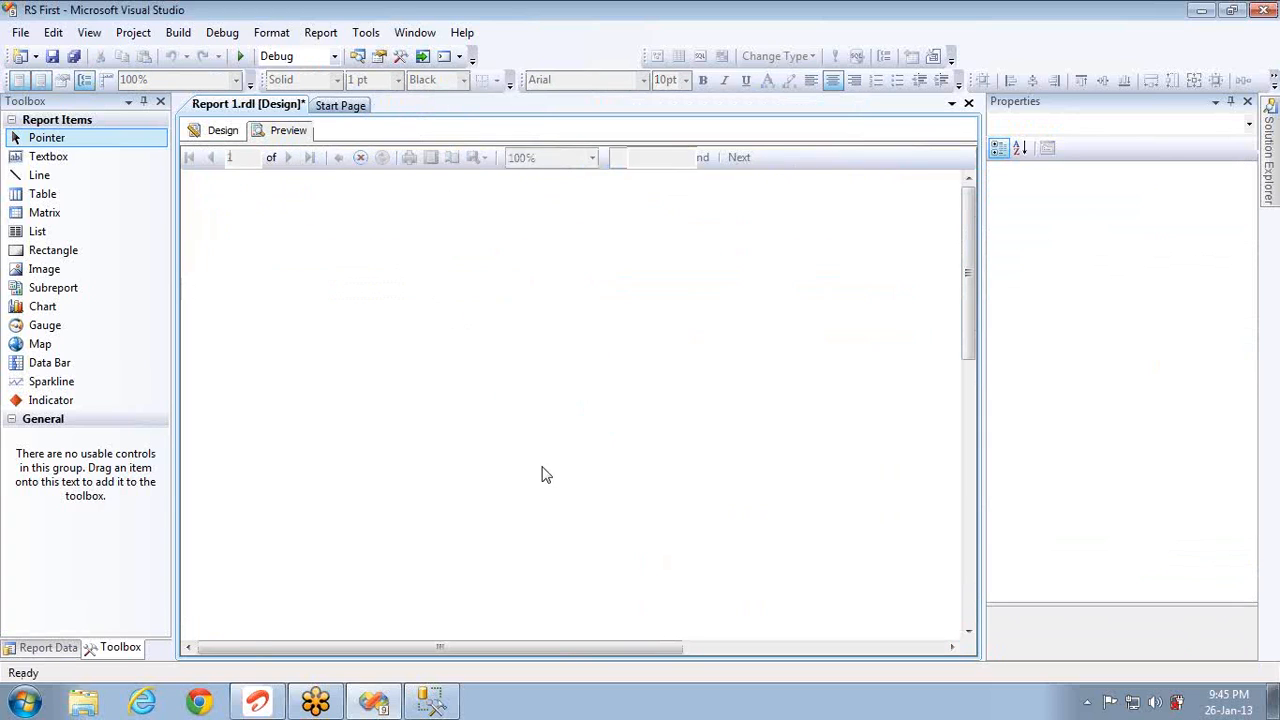
{"action": "mouse_move", "coordinate": [647, 458]}
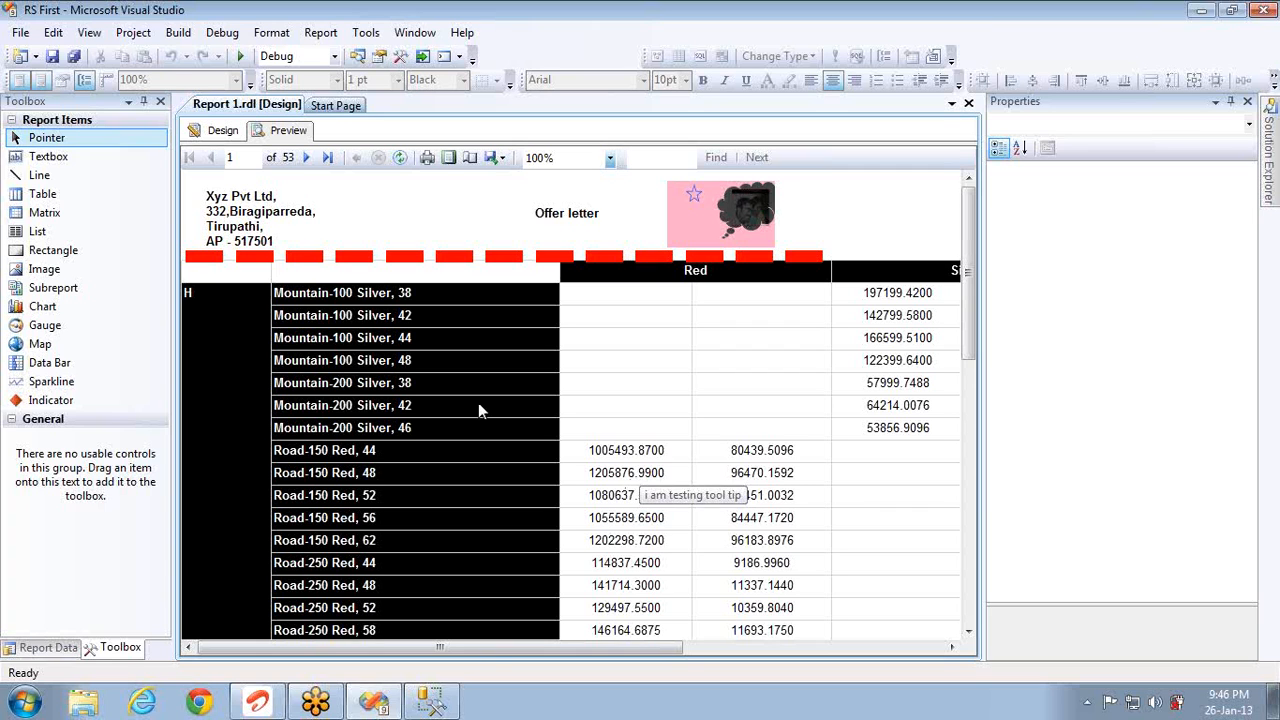
{"action": "left_click", "coordinate": [220, 131]}
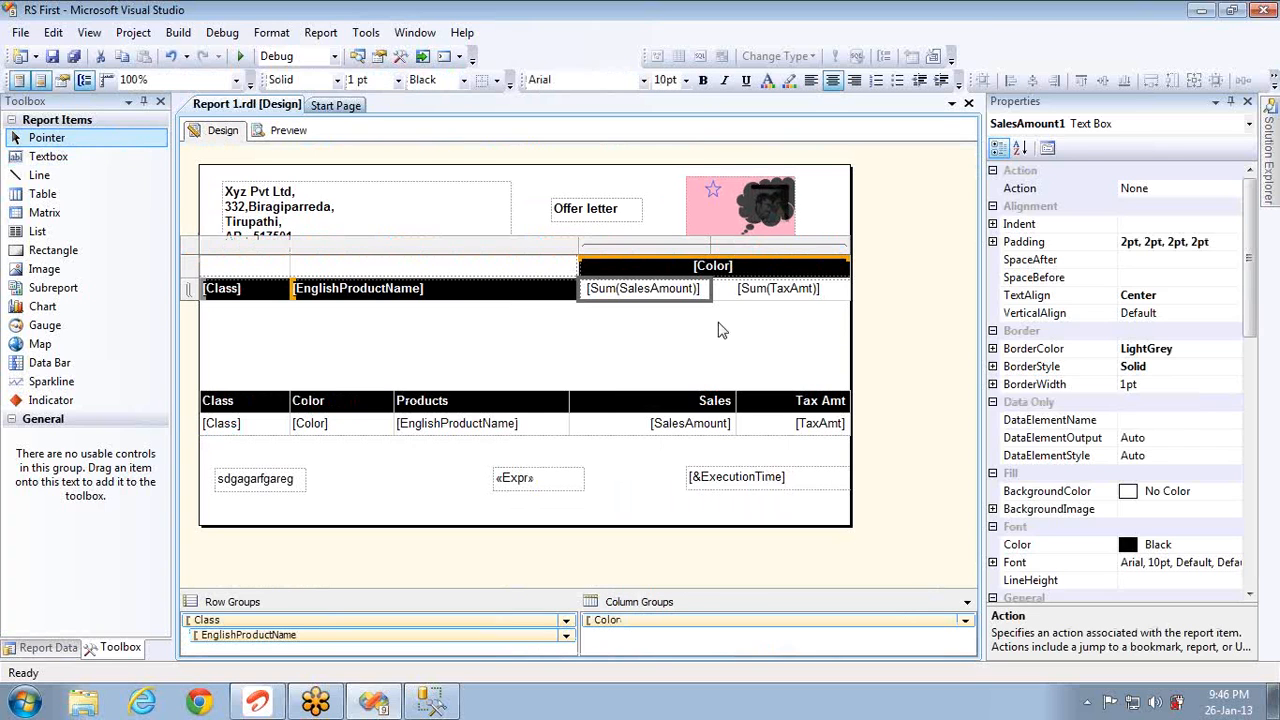
{"action": "right_click", "coordinate": [687, 285]}
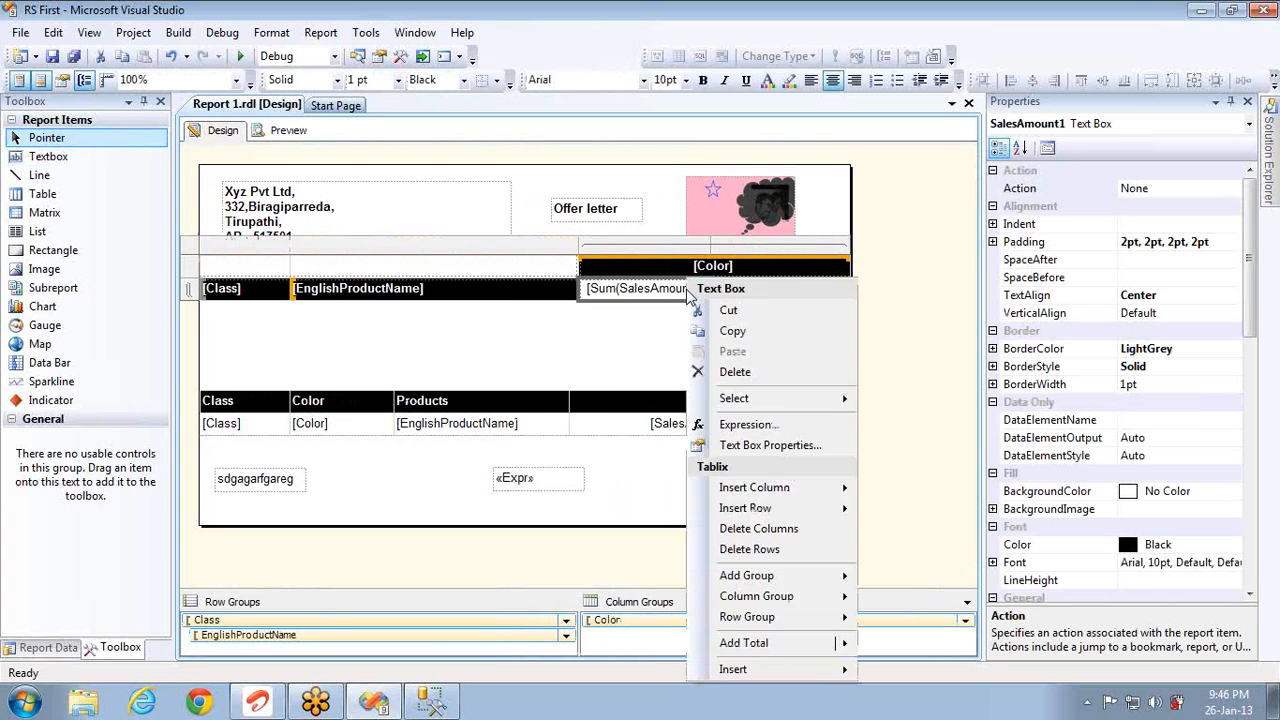
{"action": "left_click", "coordinate": [767, 446]}
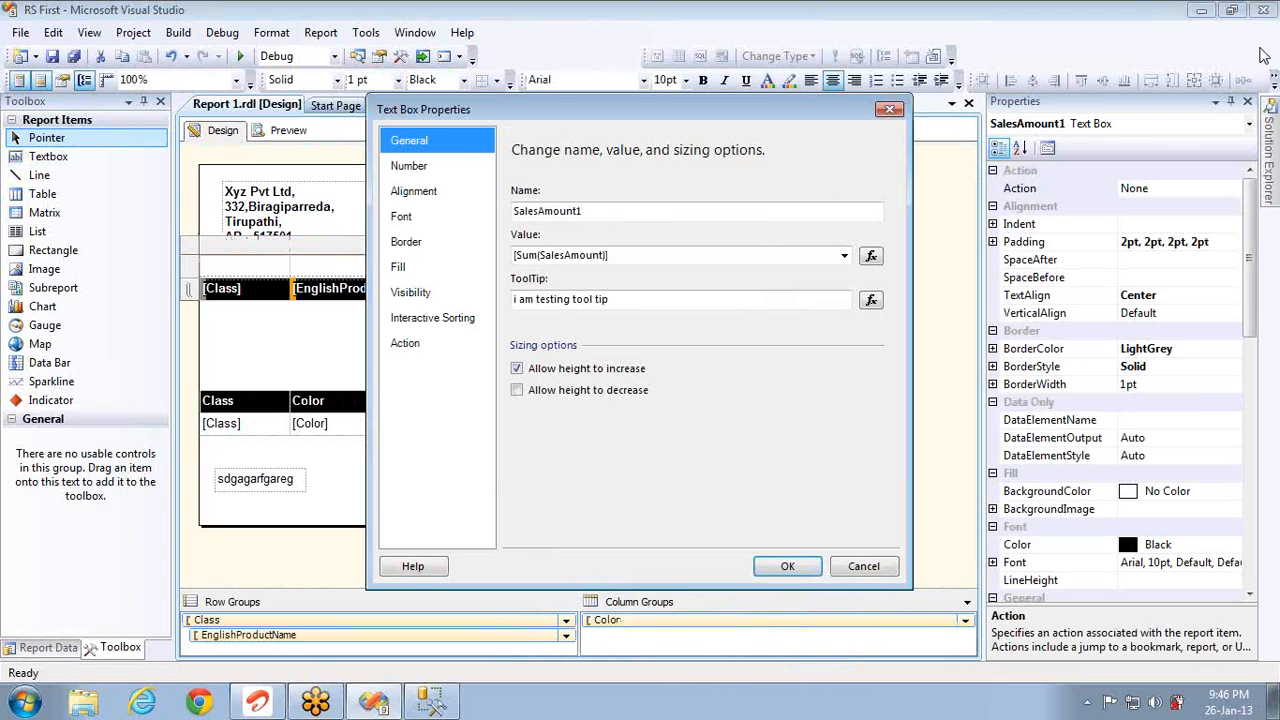
{"action": "left_click", "coordinate": [1264, 55]}
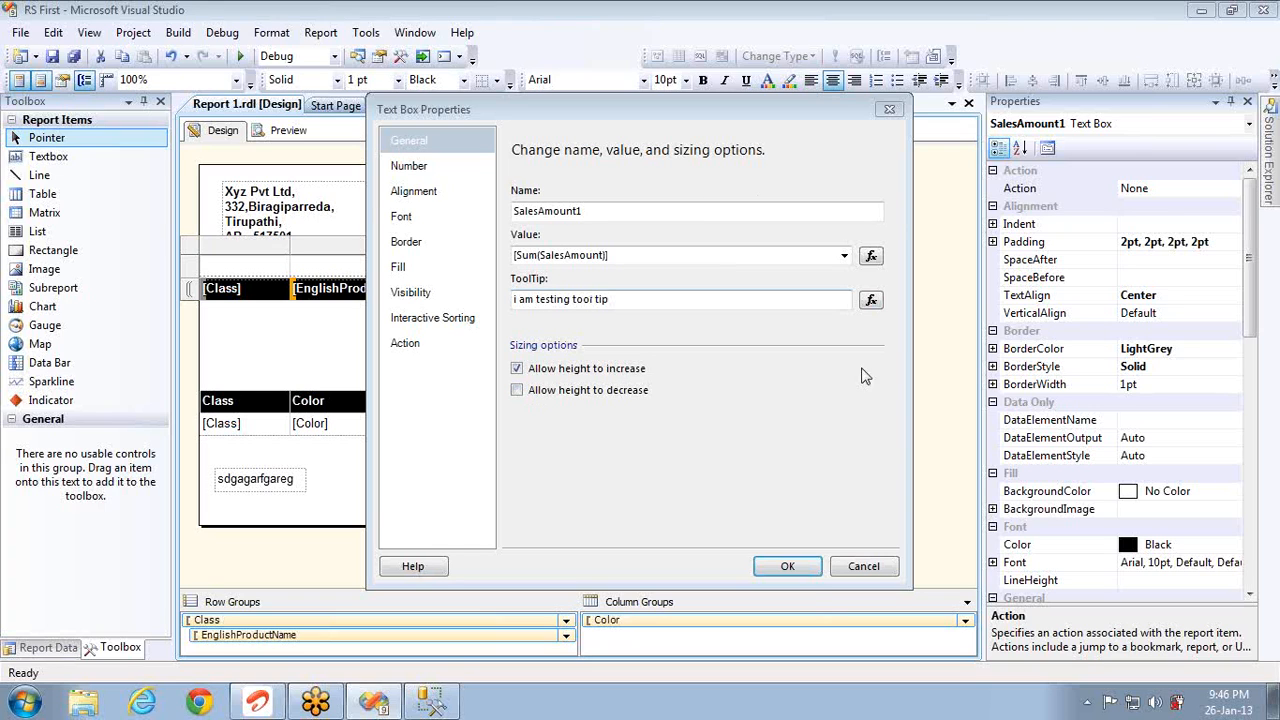
{"action": "left_click", "coordinate": [862, 566]}
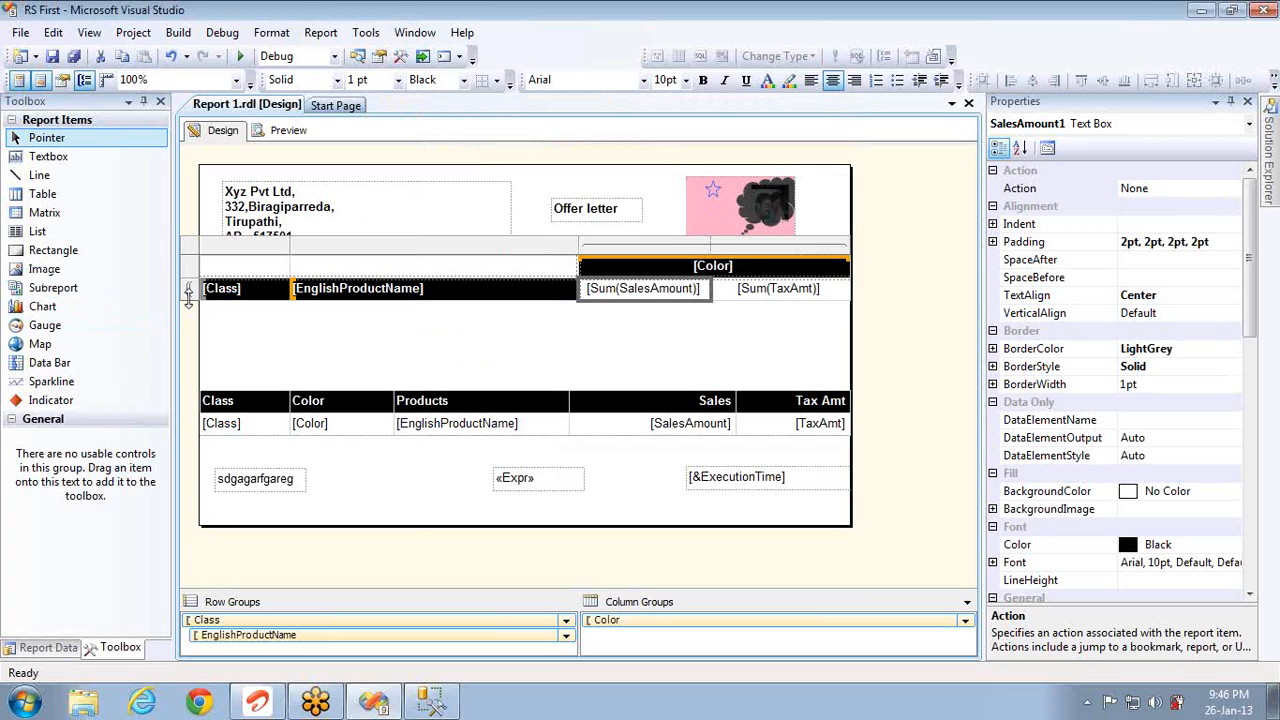
Step: Make the [Class] row taller and open the Number page of the Sum(SalesAmount) text box properties
{"action": "left_click_drag", "start_coordinate": [188, 297], "coordinate": [205, 368]}
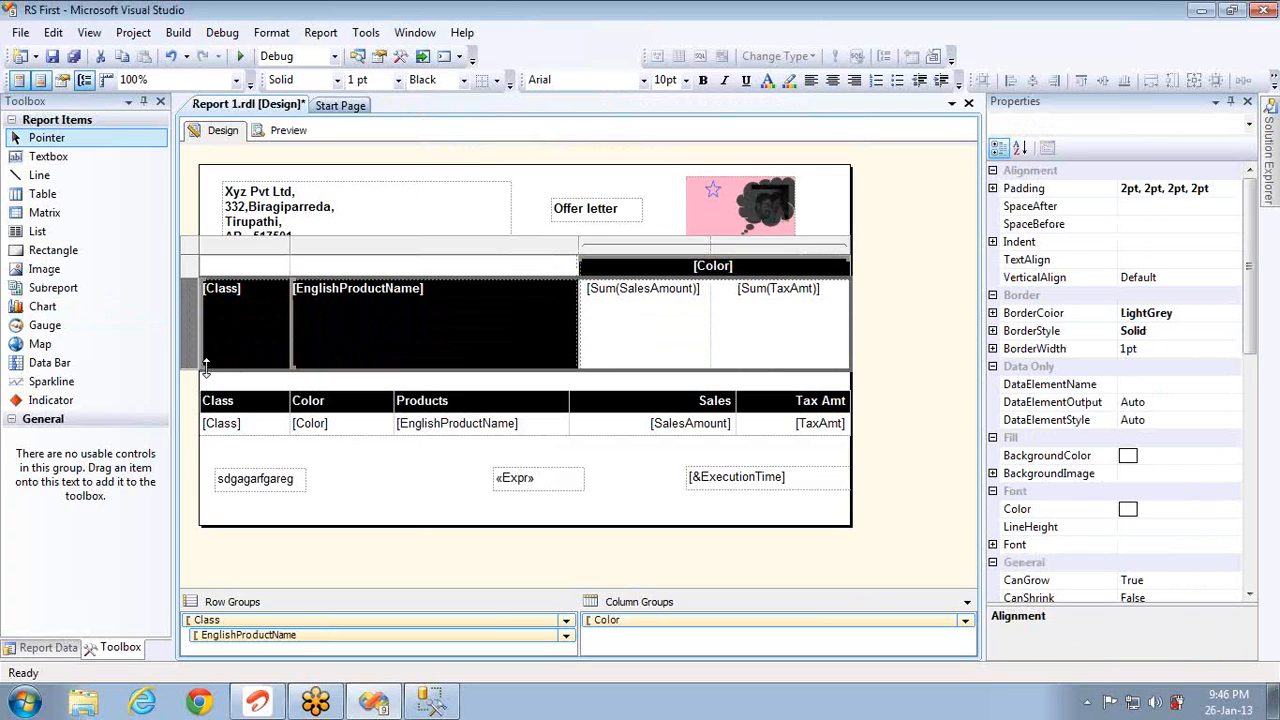
{"action": "right_click", "coordinate": [634, 340]}
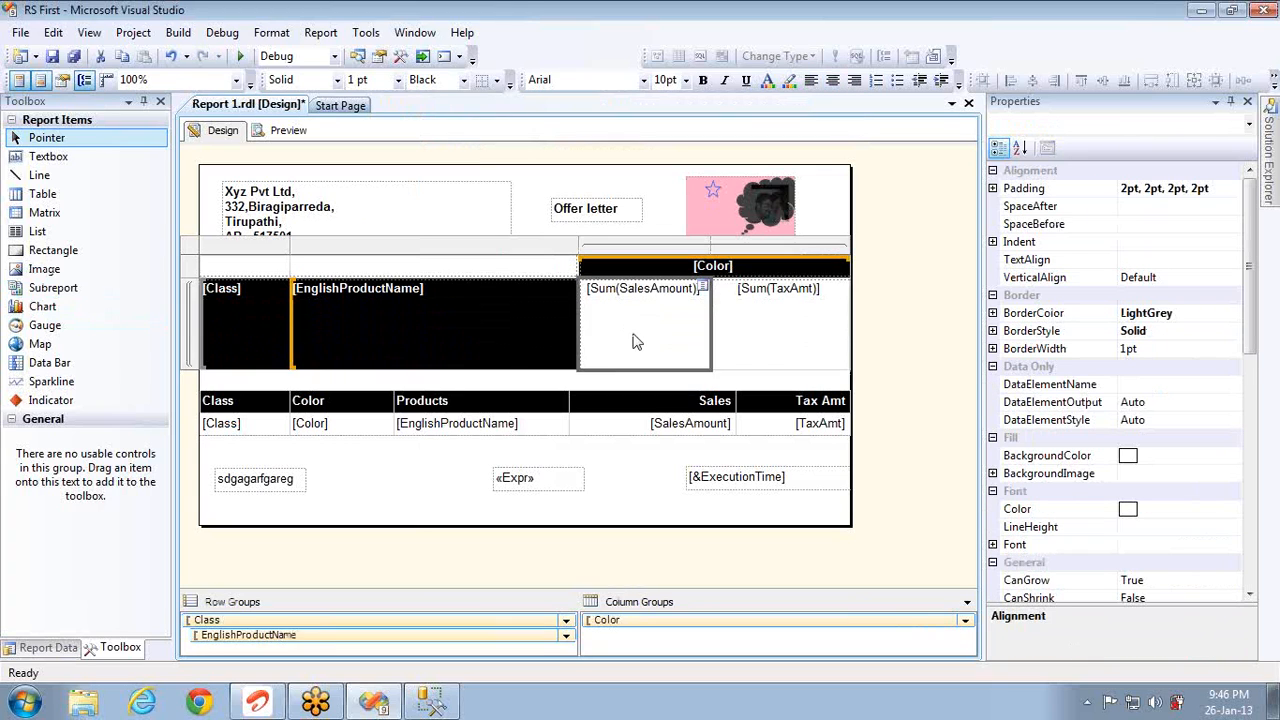
{"action": "left_click", "coordinate": [716, 446]}
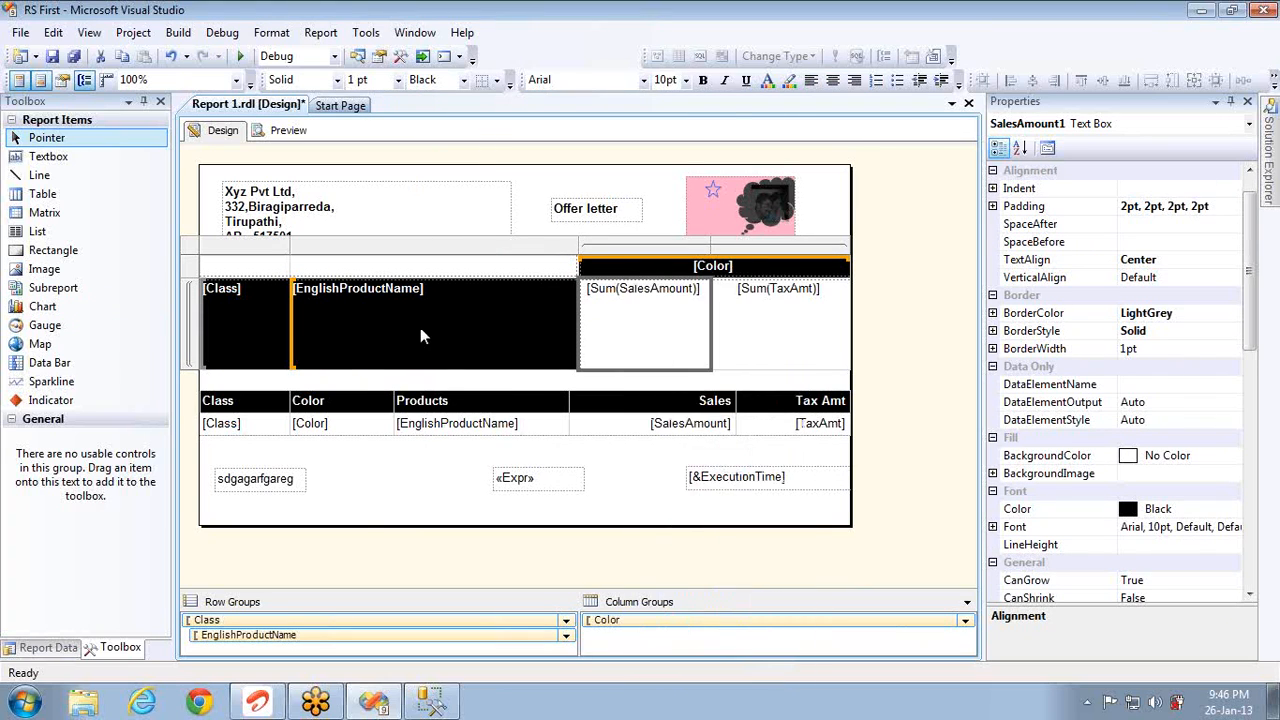
{"action": "left_click", "coordinate": [407, 168]}
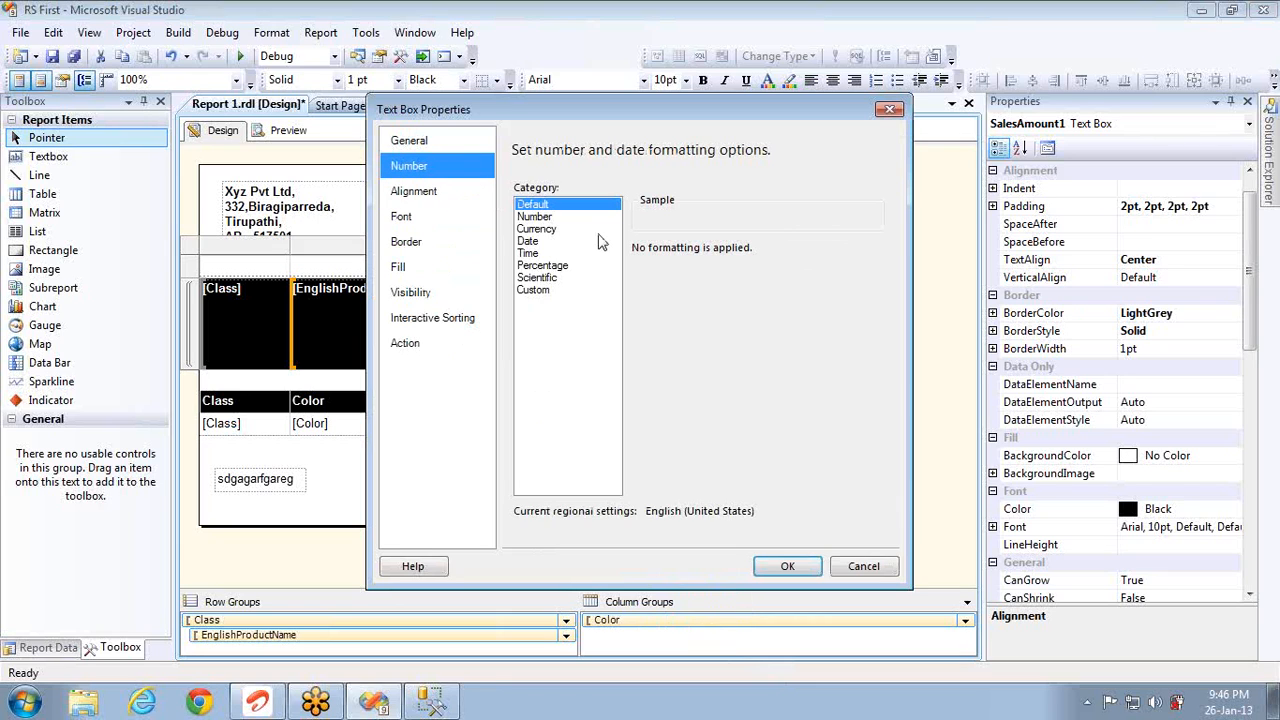
Step: Choose the Number category with a 1000 separator and values shown in Thousands
{"action": "left_click", "coordinate": [548, 218]}
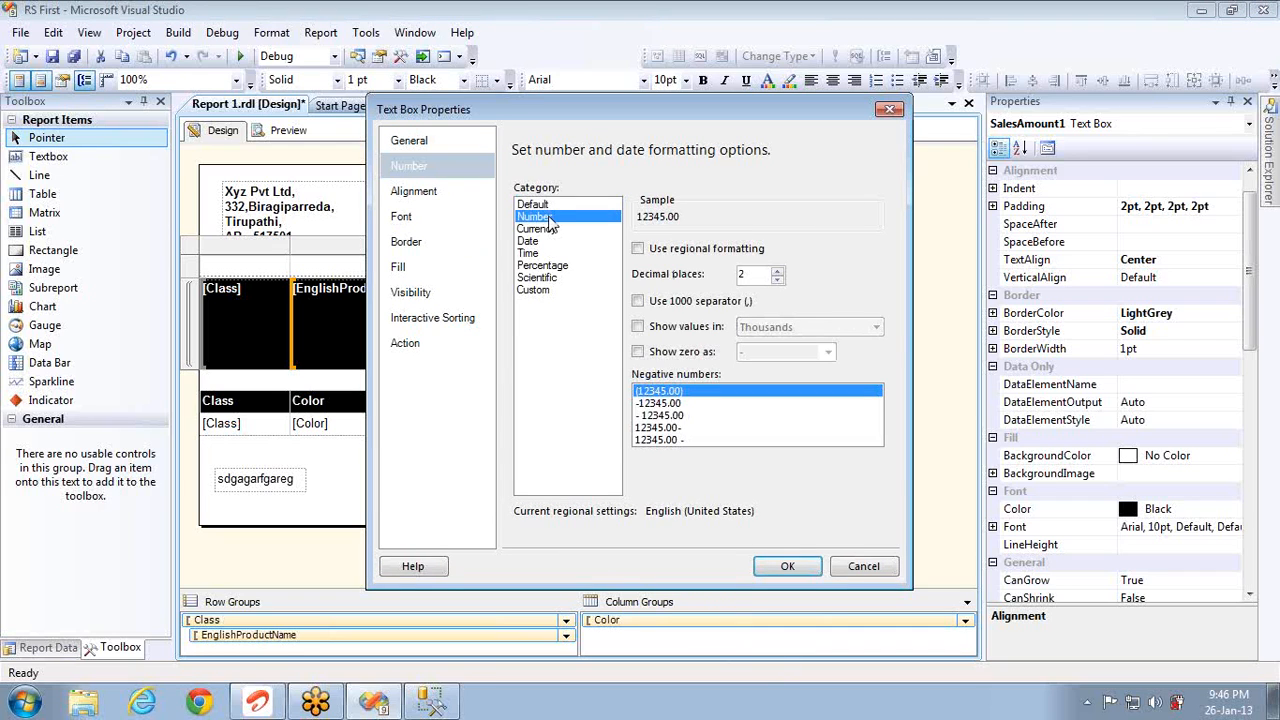
{"action": "left_click", "coordinate": [638, 249]}
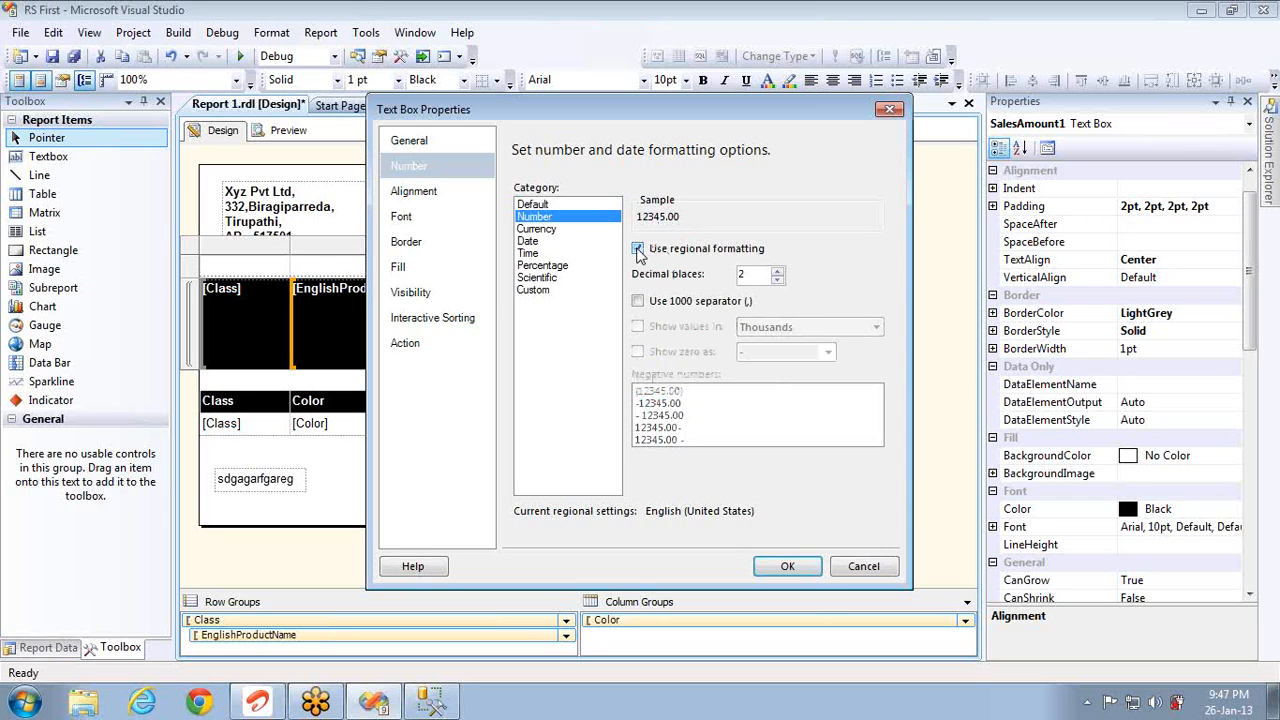
{"action": "left_click", "coordinate": [638, 249]}
{"action": "left_click", "coordinate": [638, 301]}
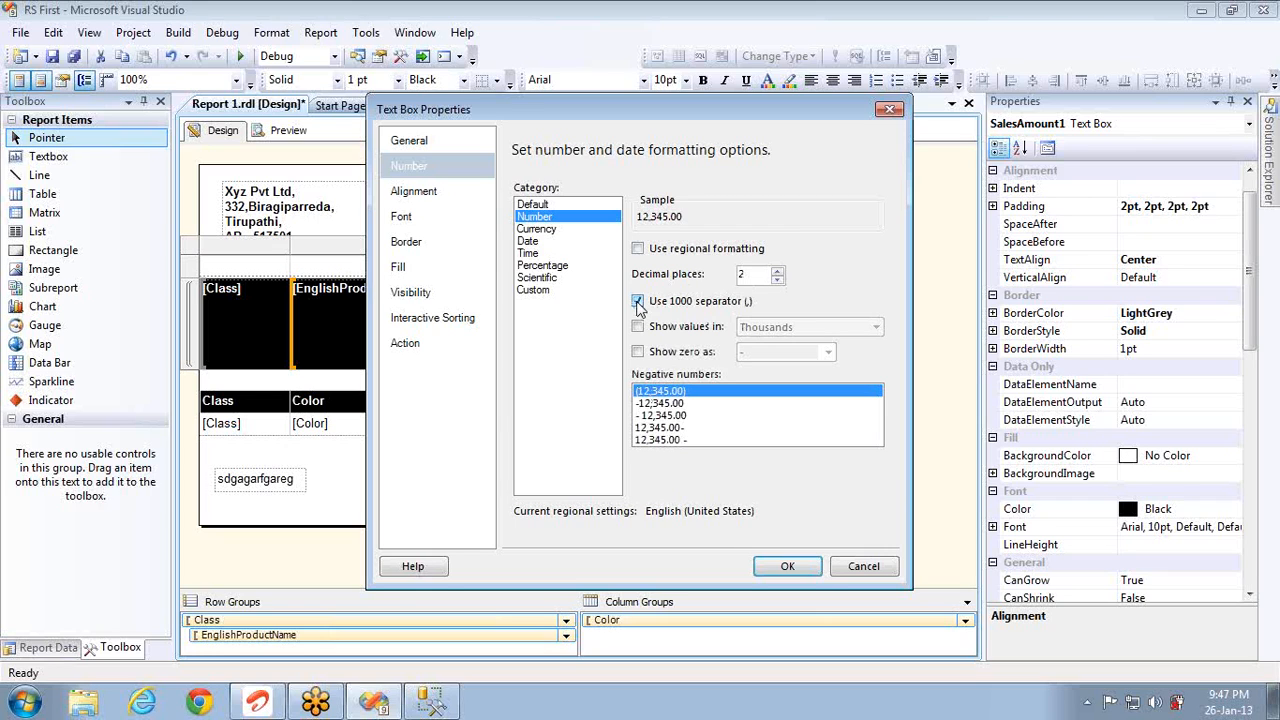
{"action": "left_click", "coordinate": [638, 327]}
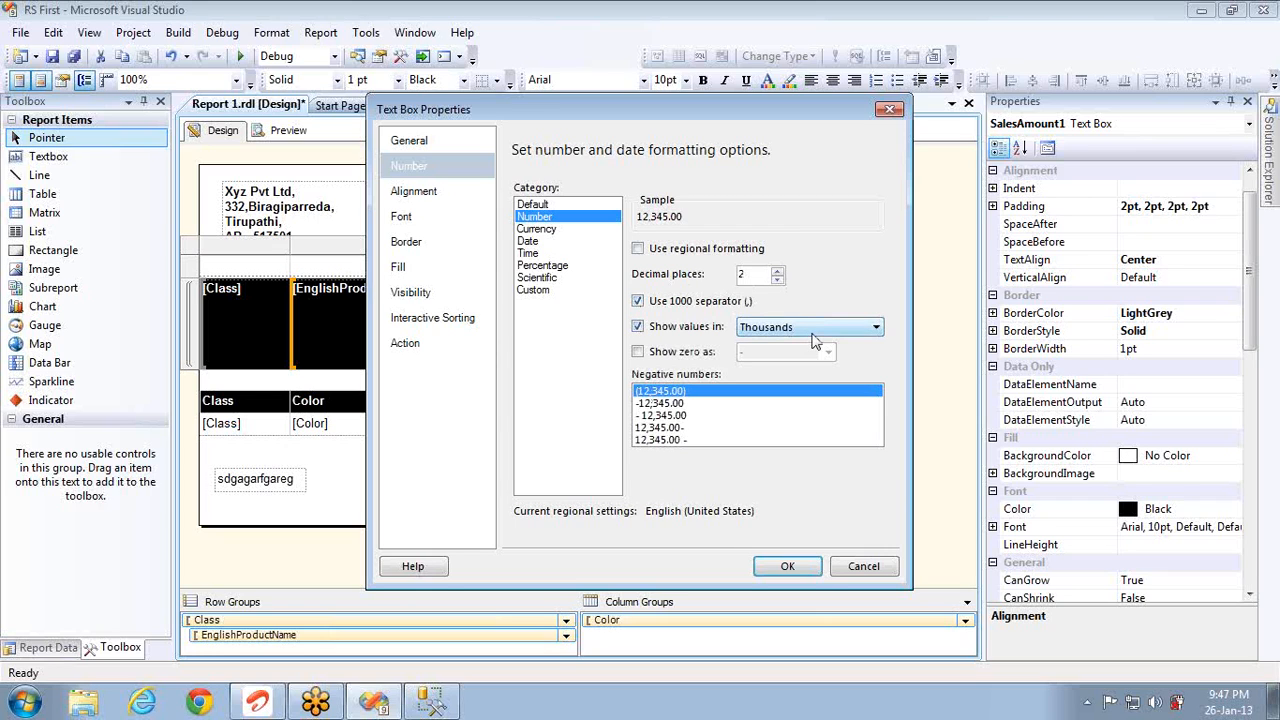
{"action": "left_click", "coordinate": [813, 333]}
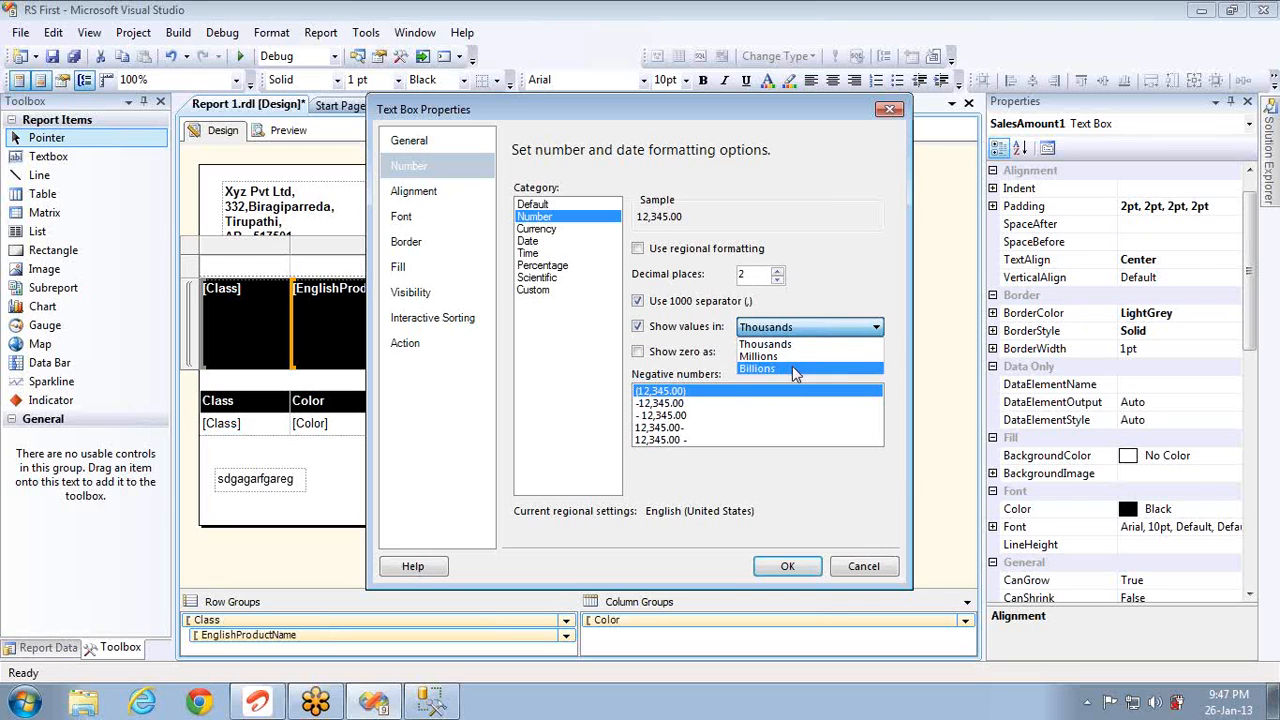
{"action": "left_click", "coordinate": [792, 368]}
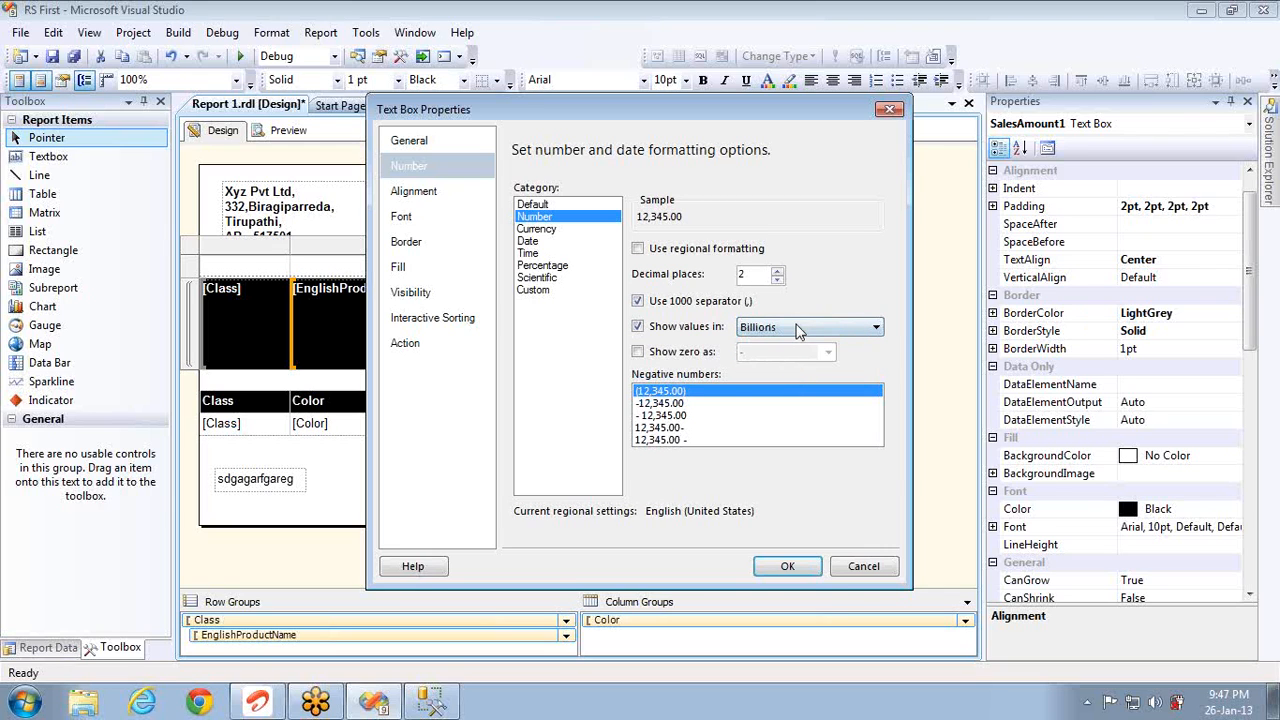
{"action": "left_click", "coordinate": [798, 330]}
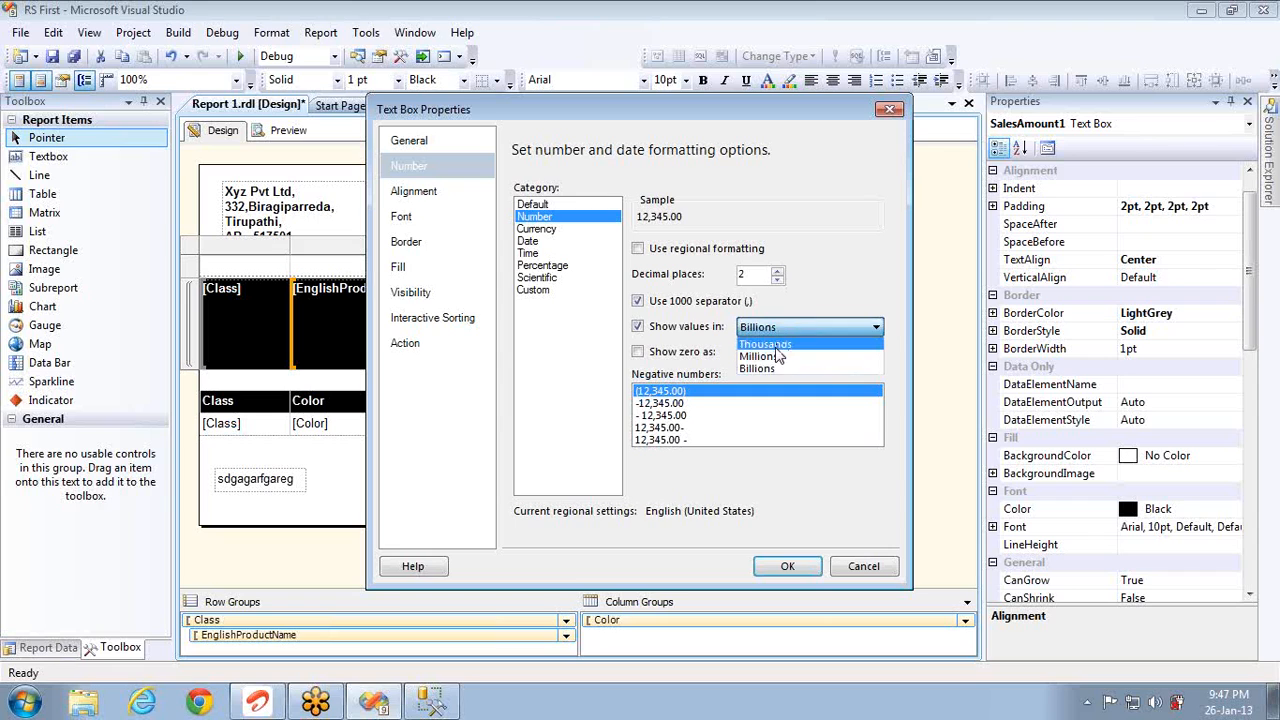
{"action": "left_click", "coordinate": [777, 345]}
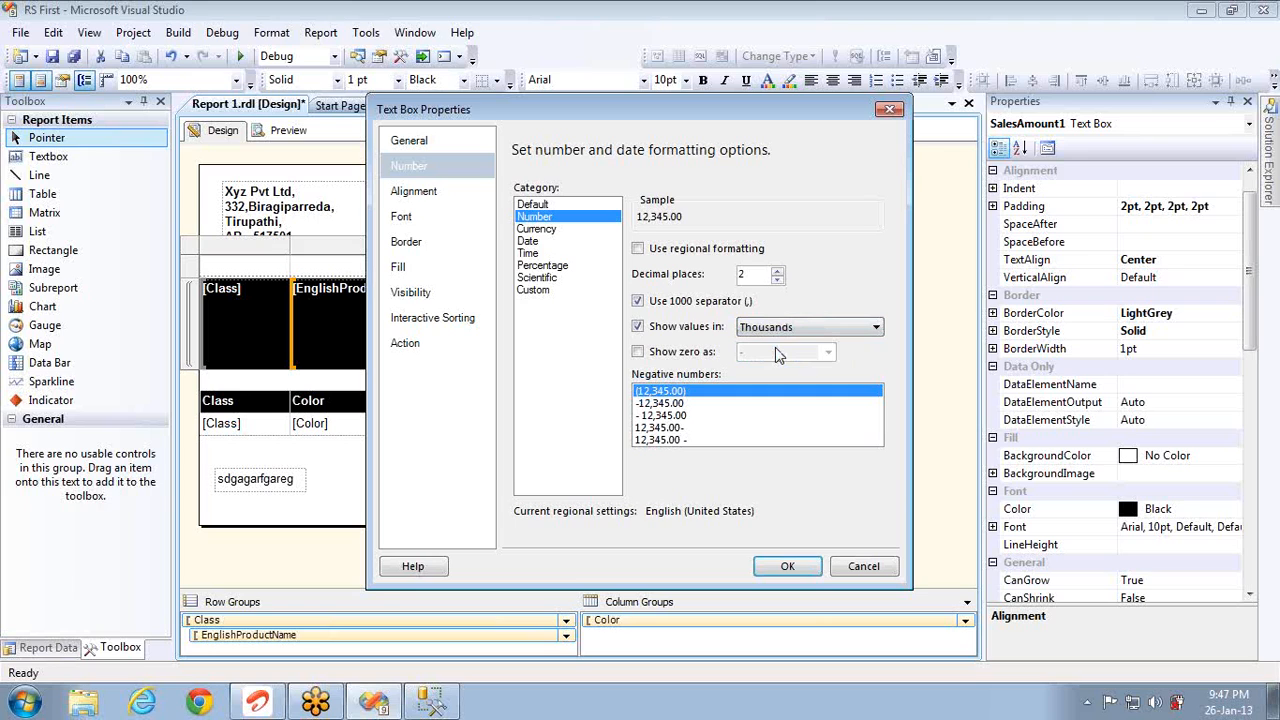
Step: Show zero as '-' and display negatives in the 12,345.00 - format
{"action": "left_click", "coordinate": [638, 352]}
{"action": "left_click", "coordinate": [828, 352]}
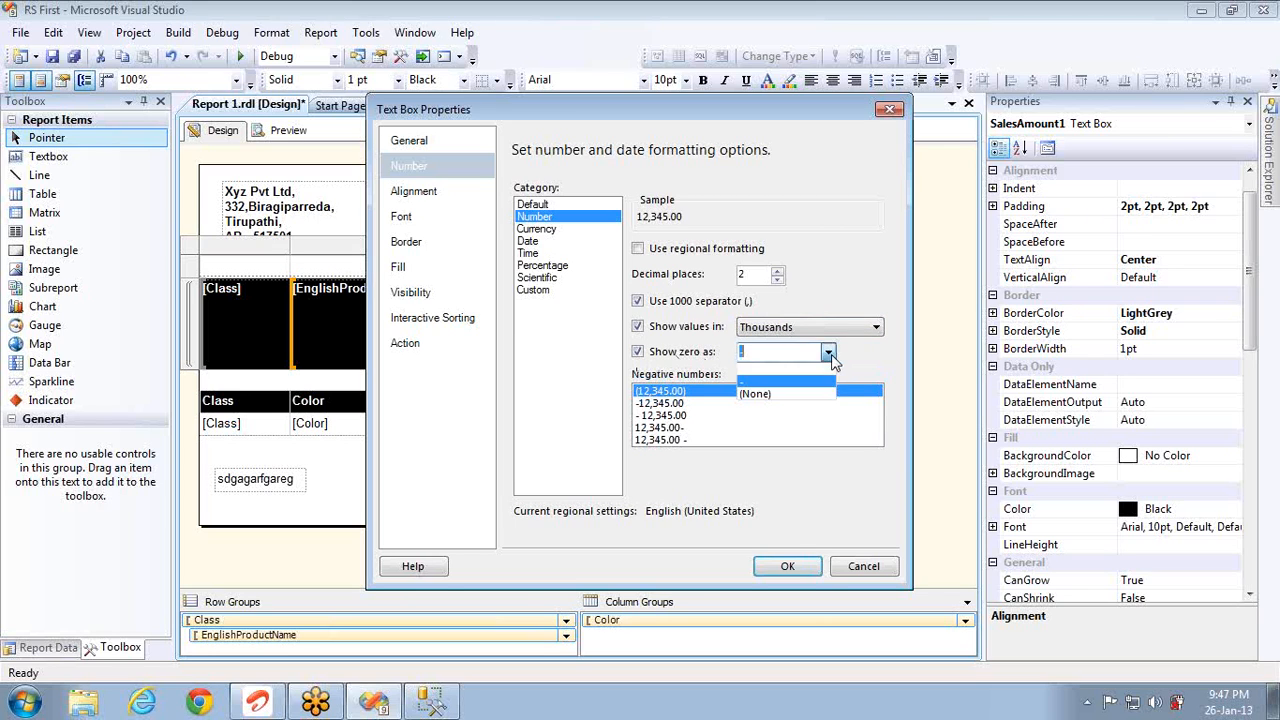
{"action": "left_click", "coordinate": [746, 380]}
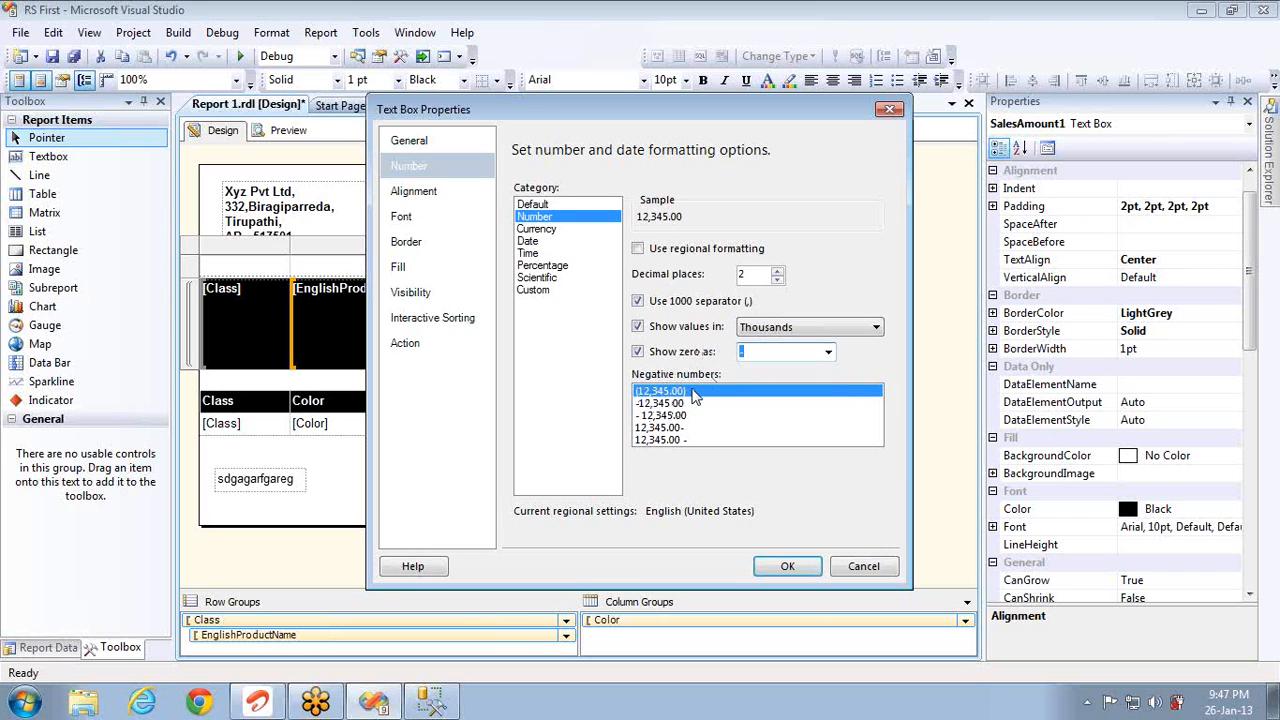
{"action": "left_click", "coordinate": [663, 405]}
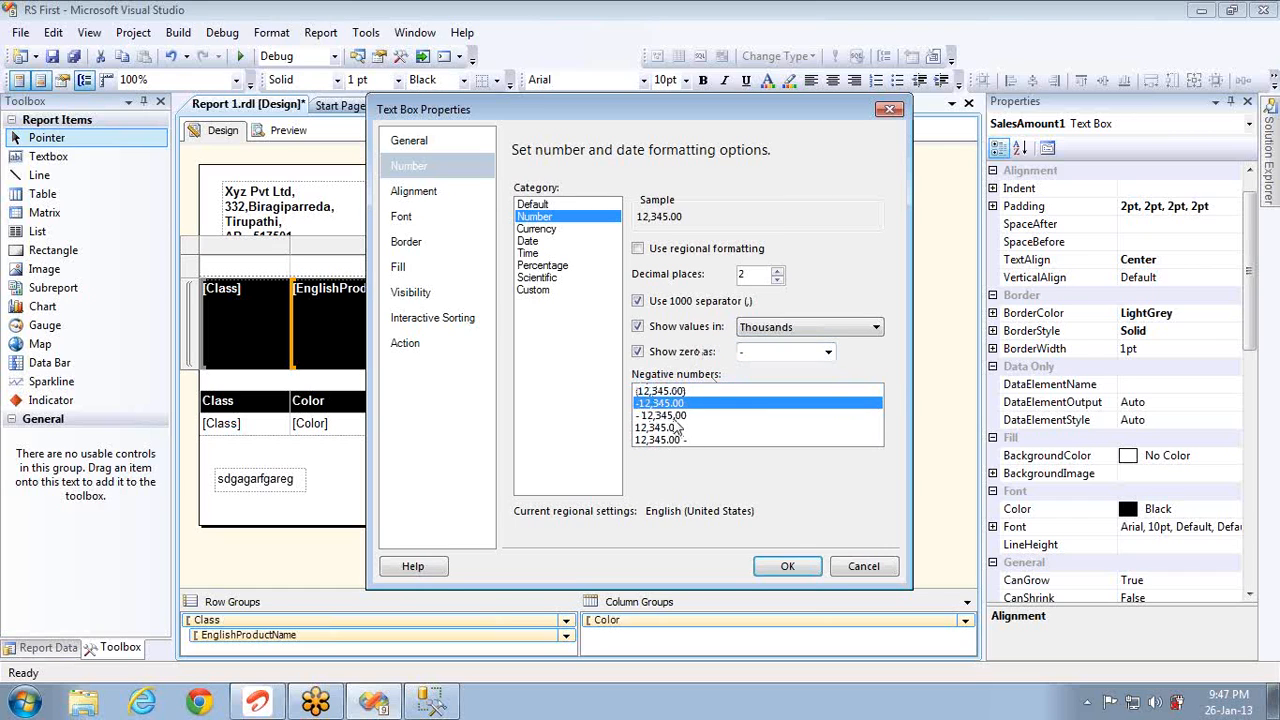
{"action": "left_click", "coordinate": [671, 416]}
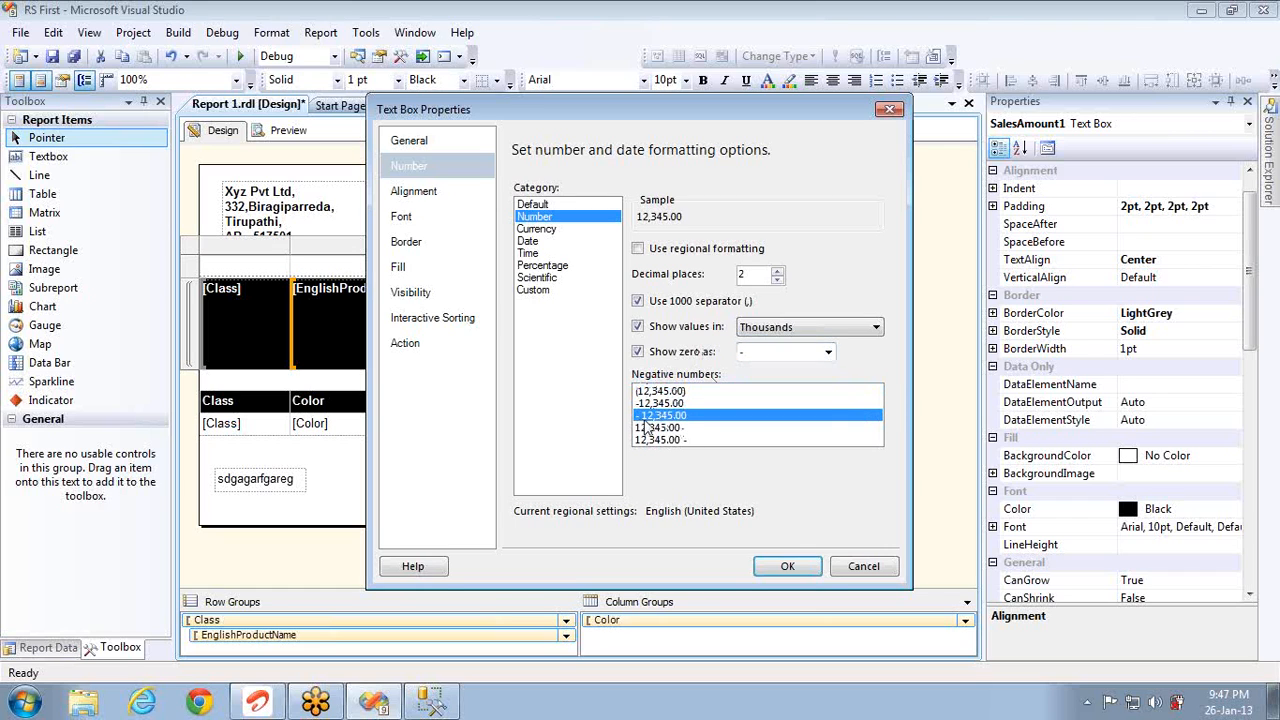
{"action": "left_click", "coordinate": [659, 430]}
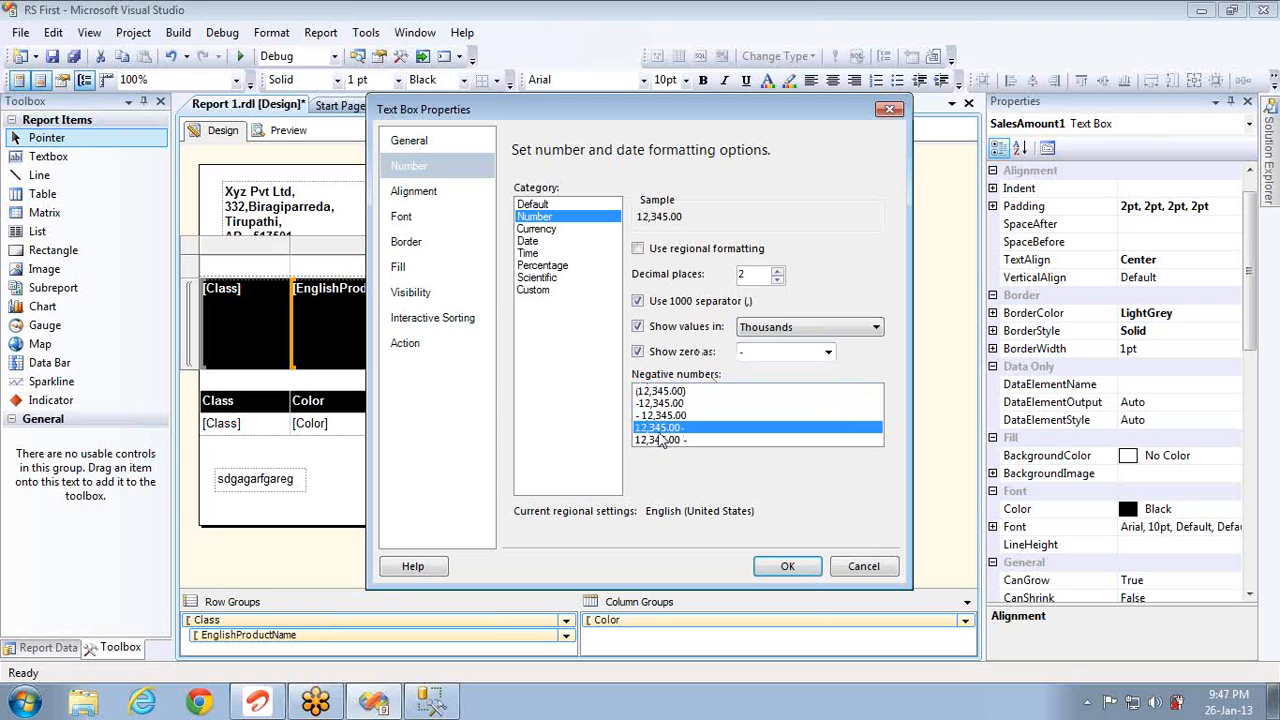
{"action": "left_click", "coordinate": [673, 440]}
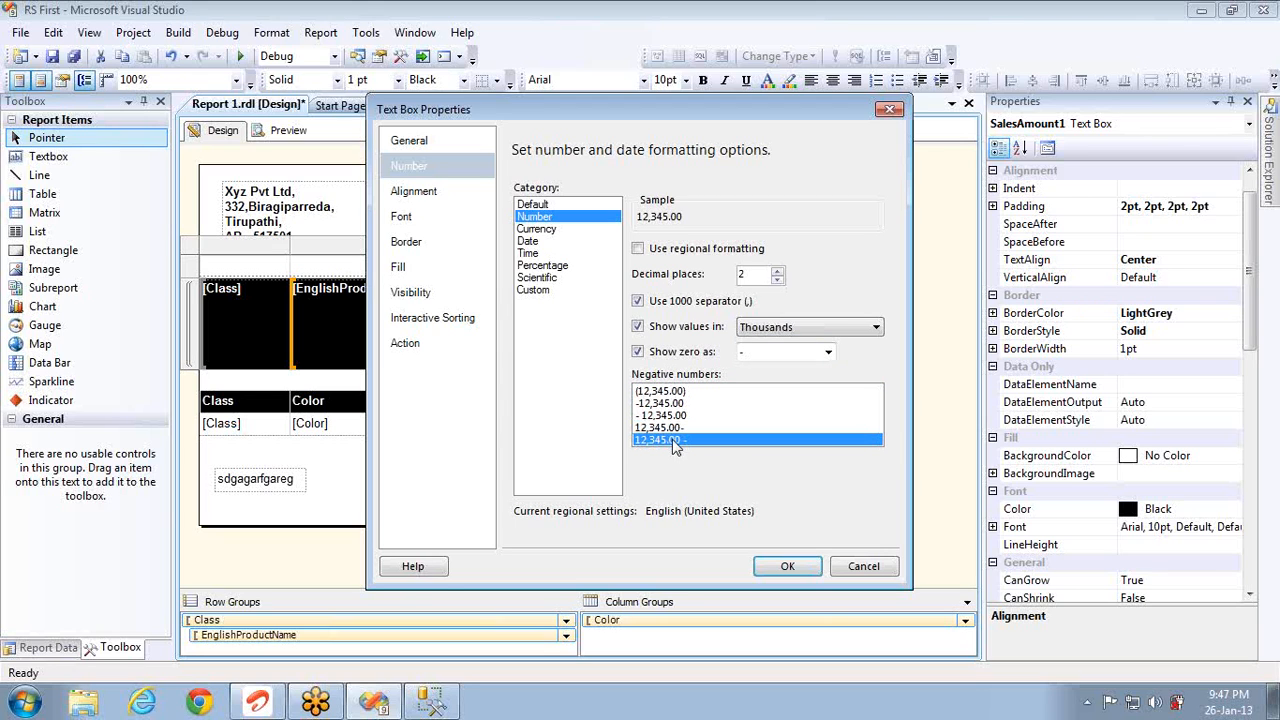
Step: Switch the number format to the Time category using the 13:30:00 type
{"action": "left_click", "coordinate": [554, 230]}
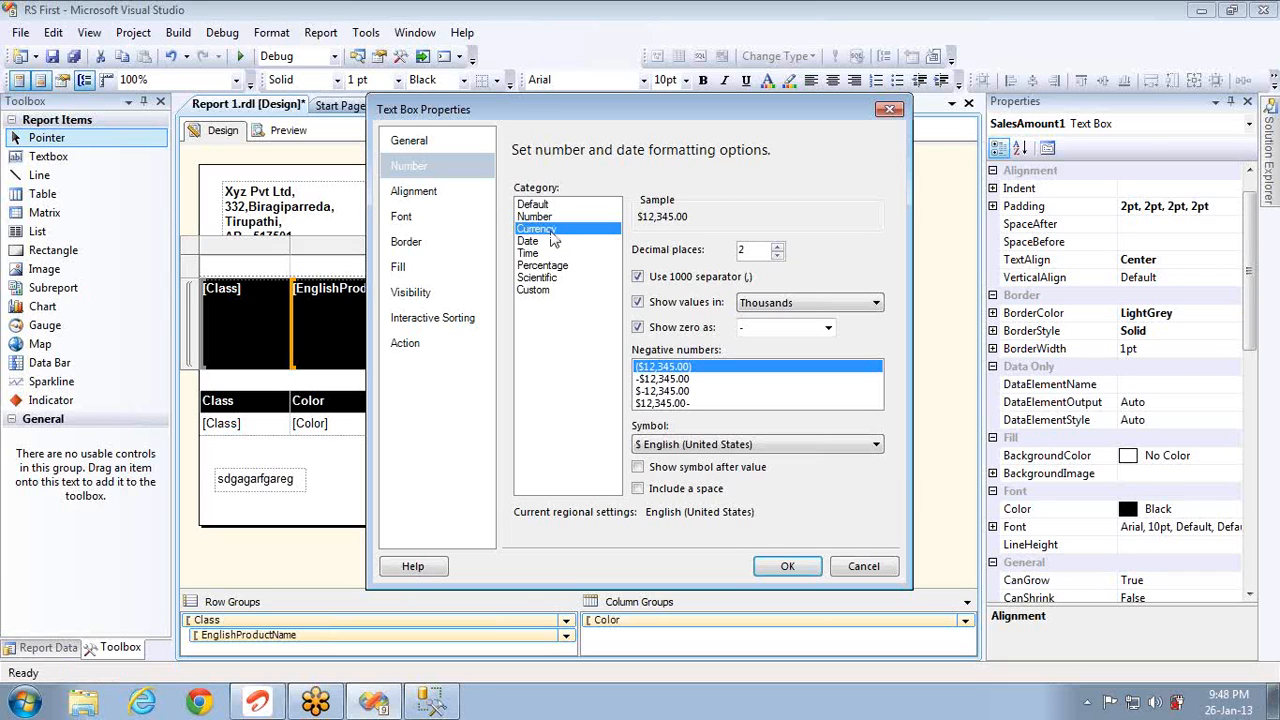
{"action": "left_click", "coordinate": [550, 266]}
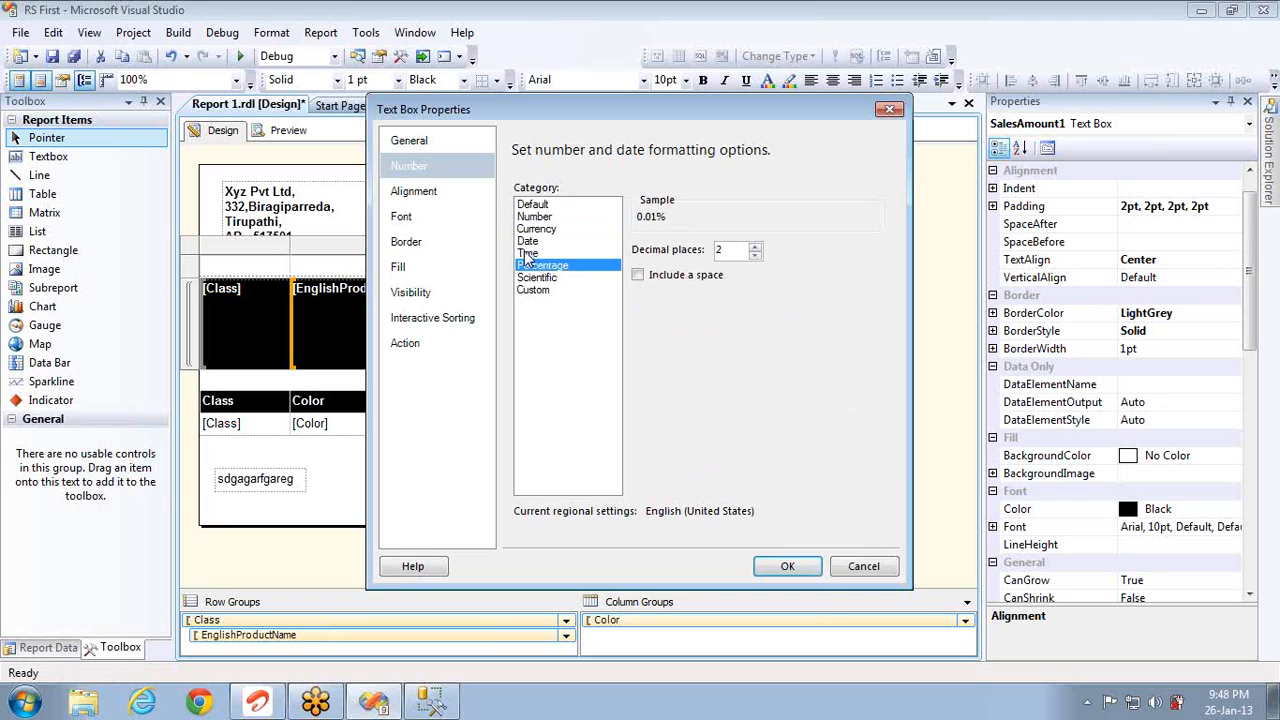
{"action": "left_click", "coordinate": [525, 254]}
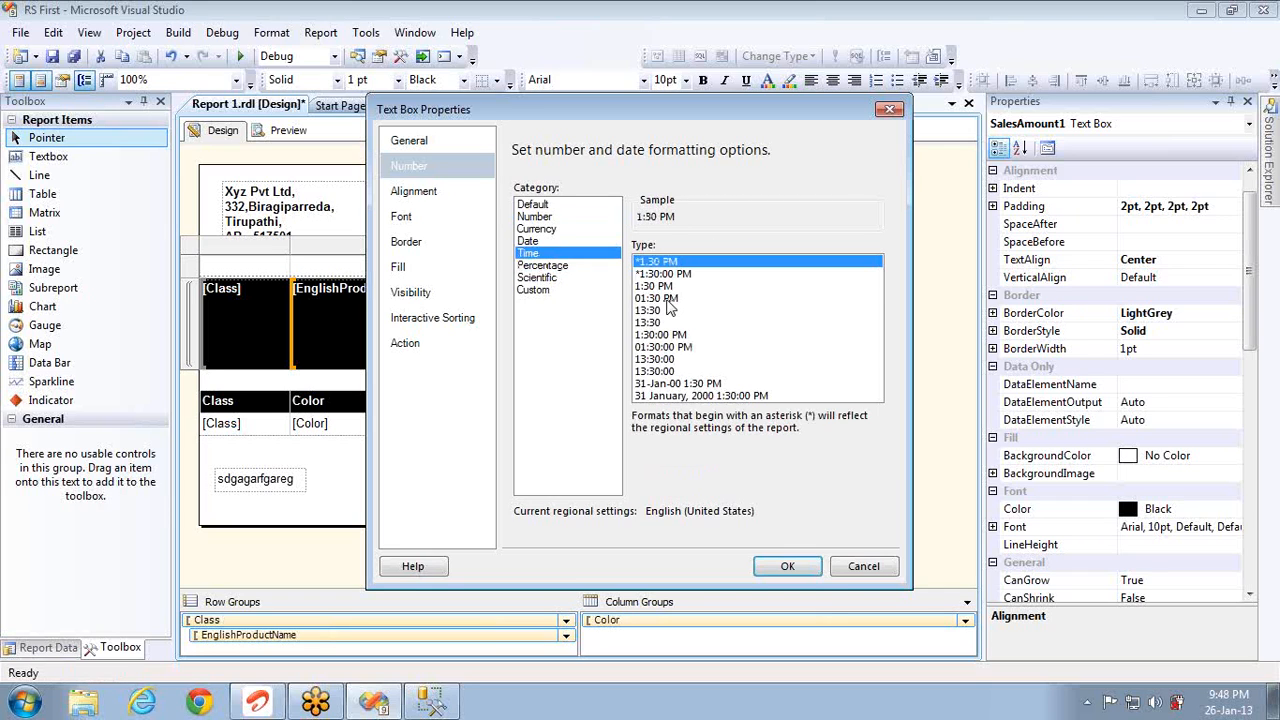
{"action": "left_click", "coordinate": [666, 298]}
{"action": "left_click", "coordinate": [658, 359]}
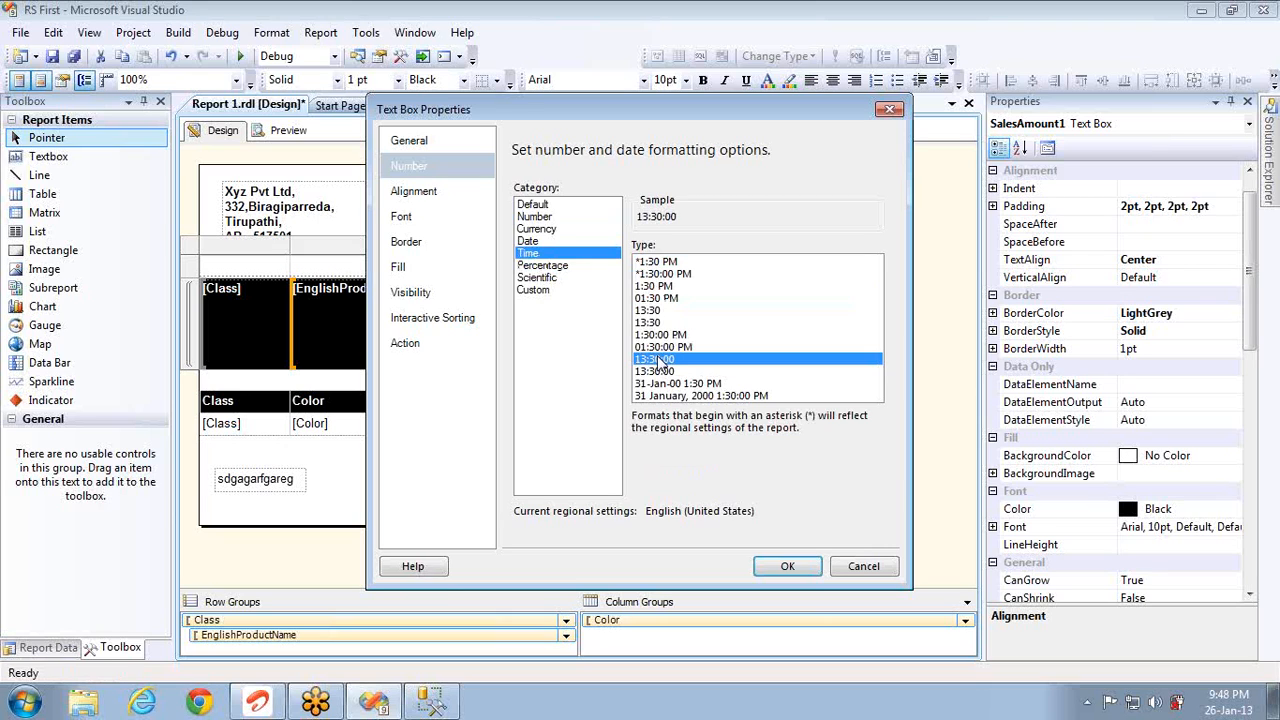
Step: Change SalesAmount1's horizontal alignment on the Alignment page and confirm with OK
{"action": "left_click", "coordinate": [433, 205]}
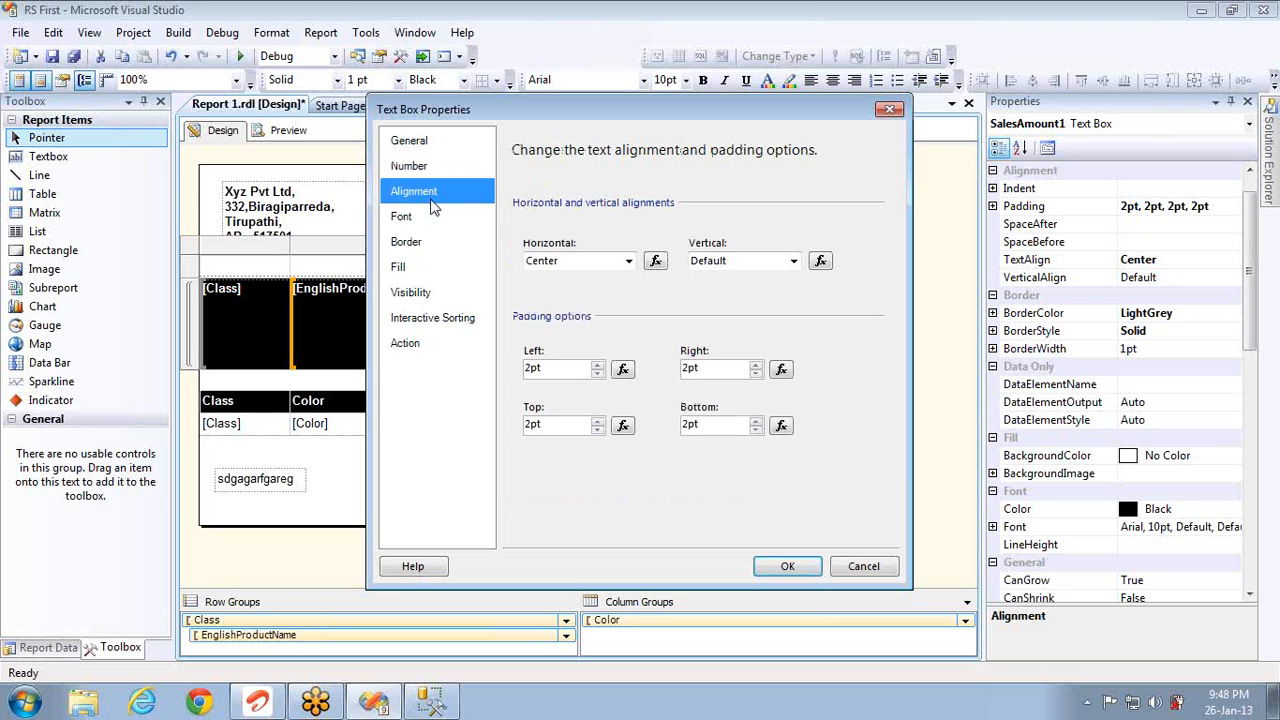
{"action": "left_click", "coordinate": [605, 261]}
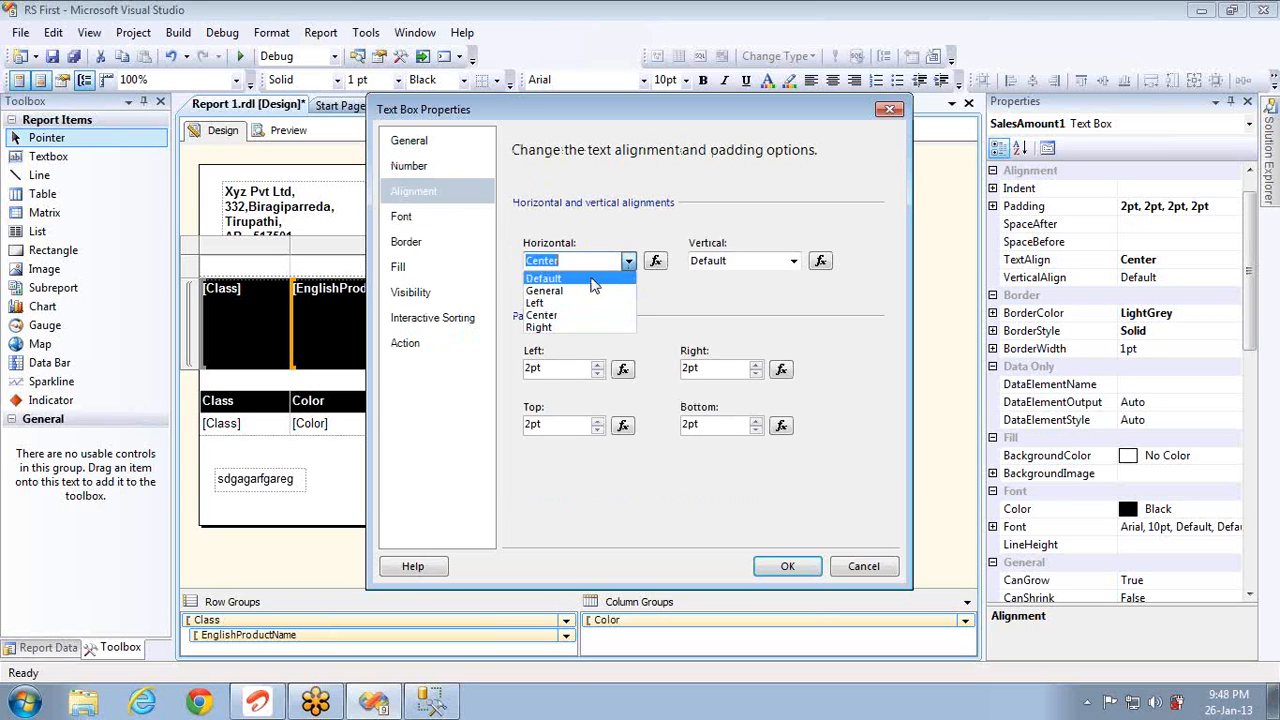
{"action": "left_click", "coordinate": [560, 302]}
{"action": "left_click", "coordinate": [787, 566]}
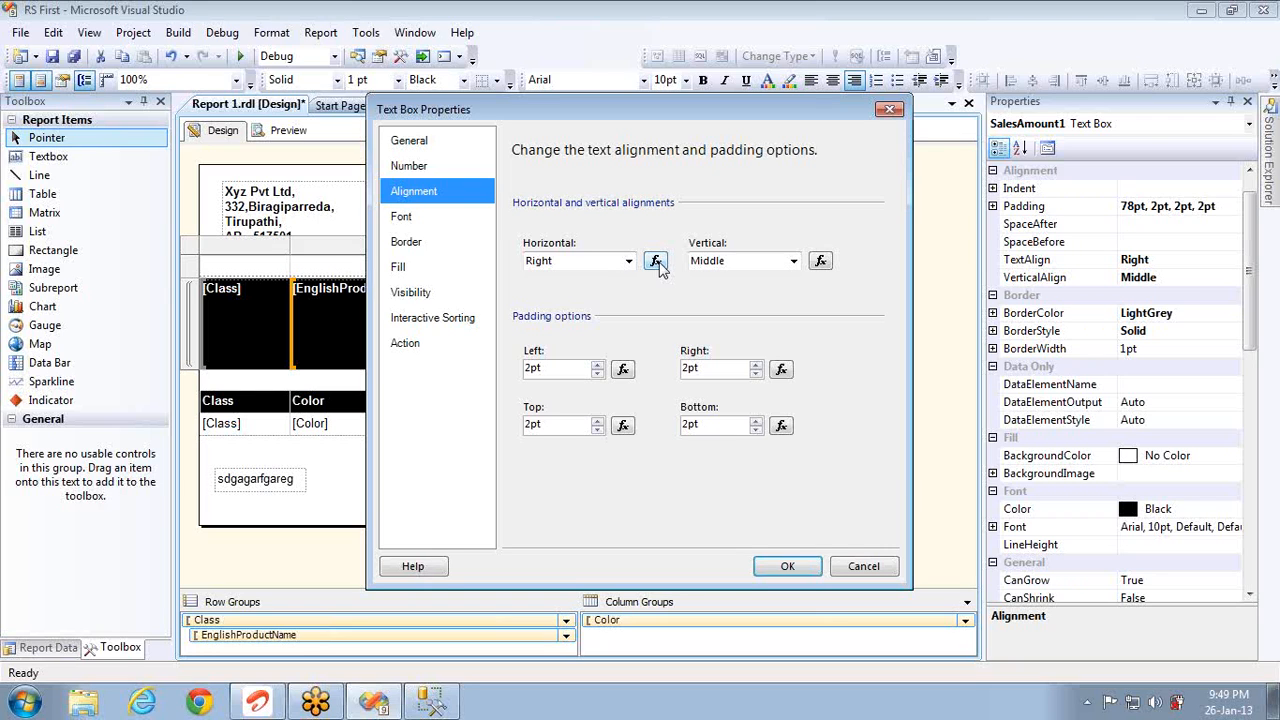
Step: Set the SalesAmount text to Bradley Hand ITC, 14pt, bold, with no italic
{"action": "left_click", "coordinate": [437, 227]}
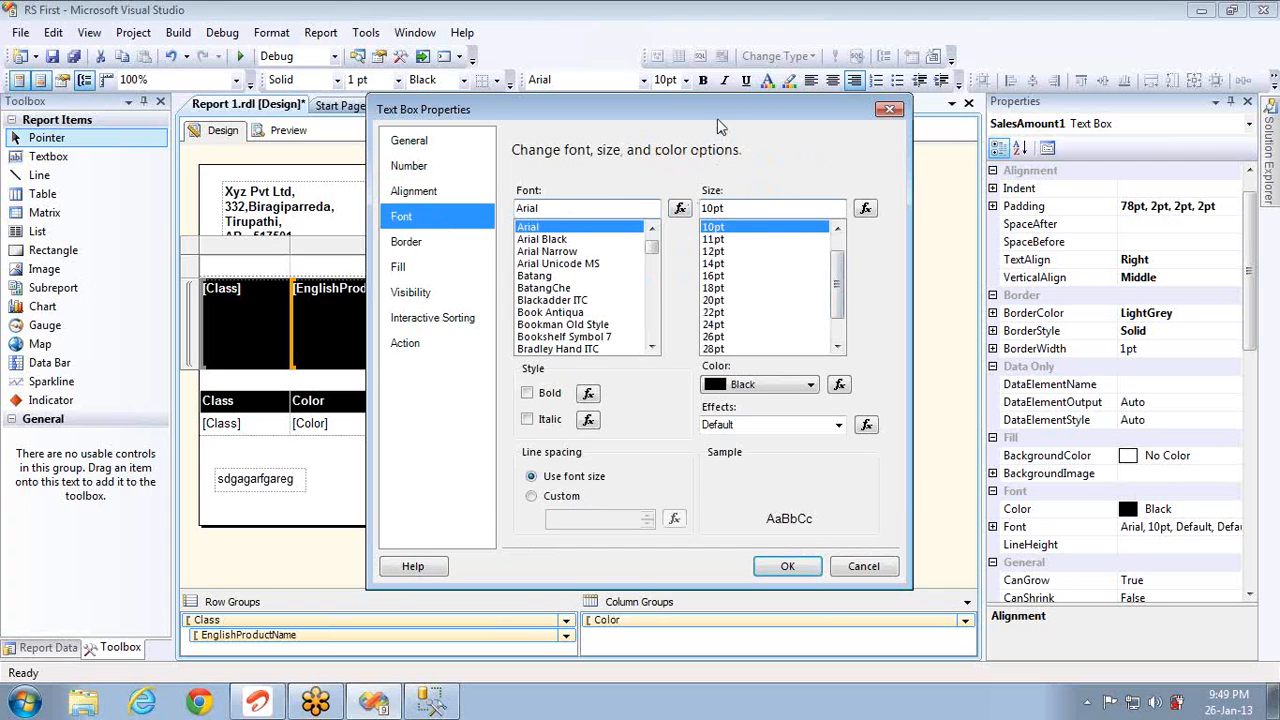
{"action": "left_click_drag", "start_coordinate": [713, 120], "coordinate": [391, 111]}
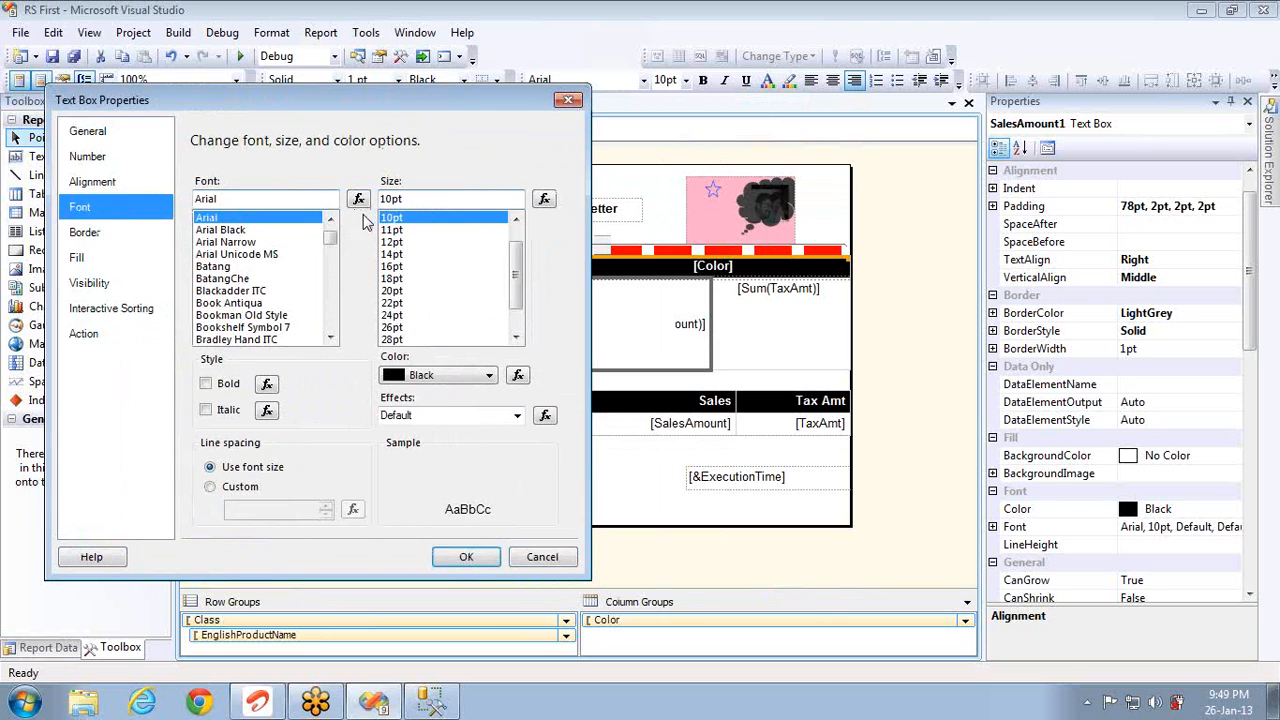
{"action": "left_click", "coordinate": [240, 303]}
{"action": "left_click", "coordinate": [242, 327]}
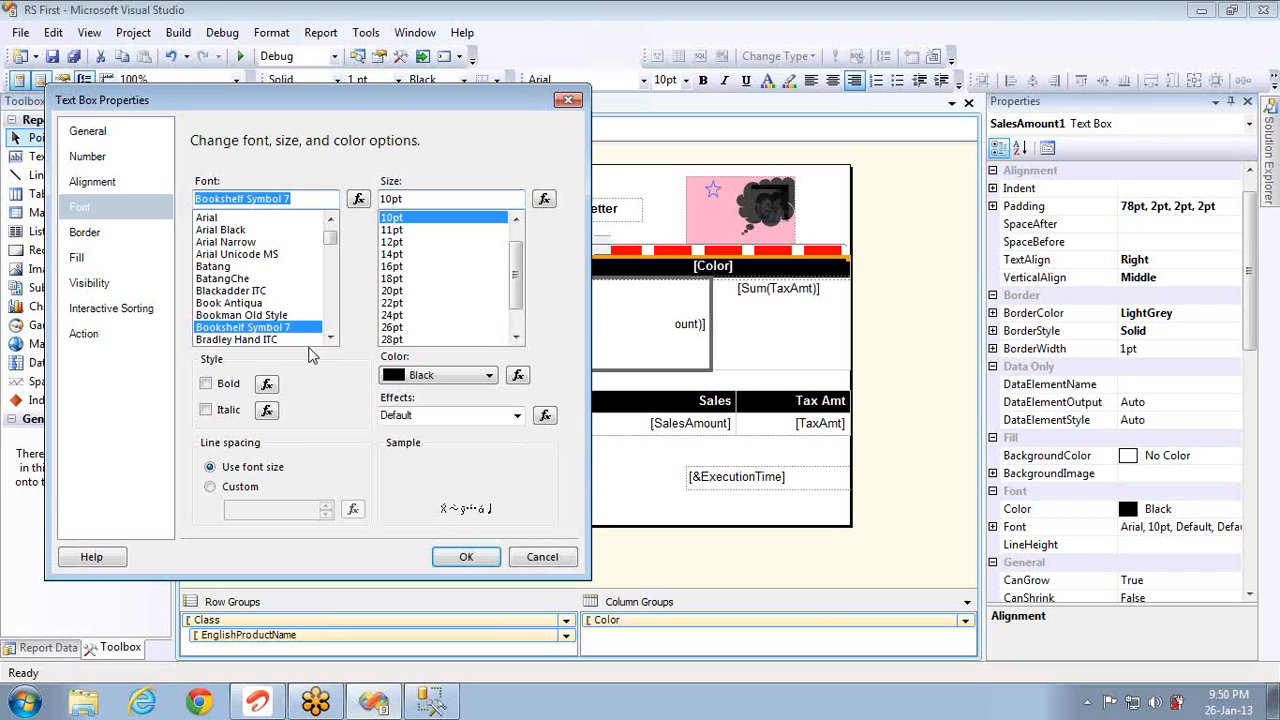
{"action": "left_click", "coordinate": [277, 340]}
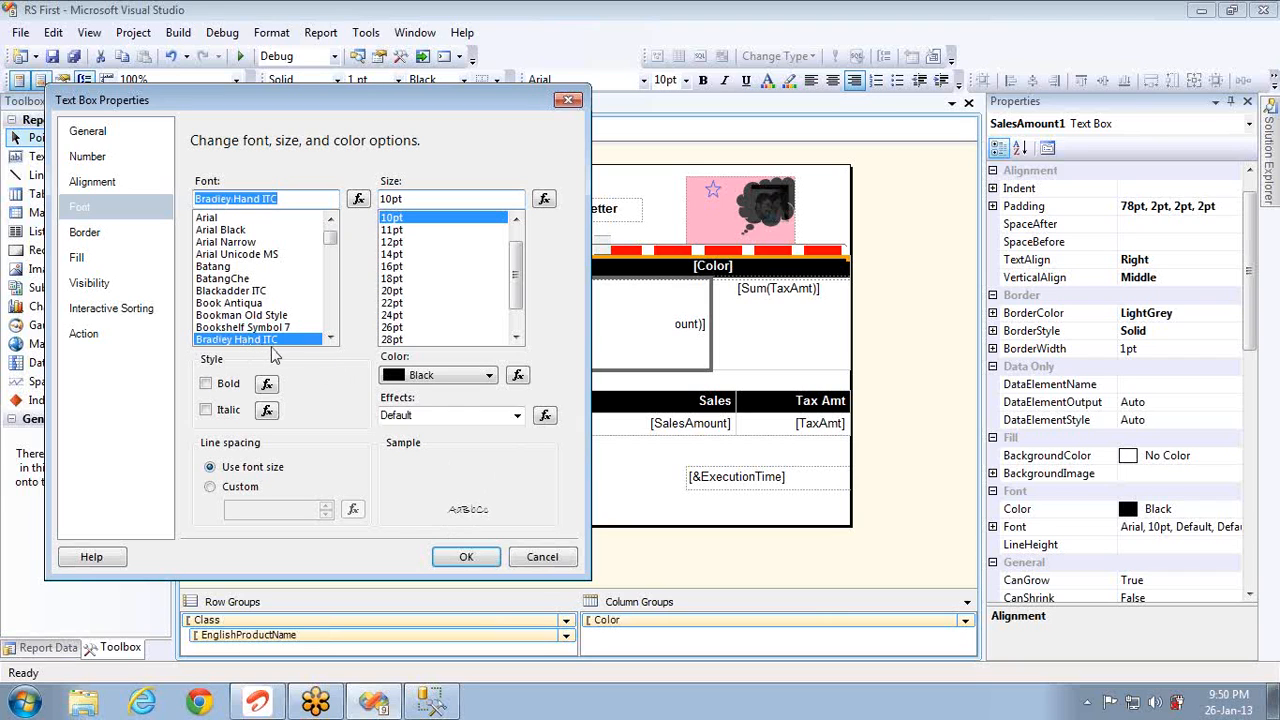
{"action": "left_click", "coordinate": [391, 304]}
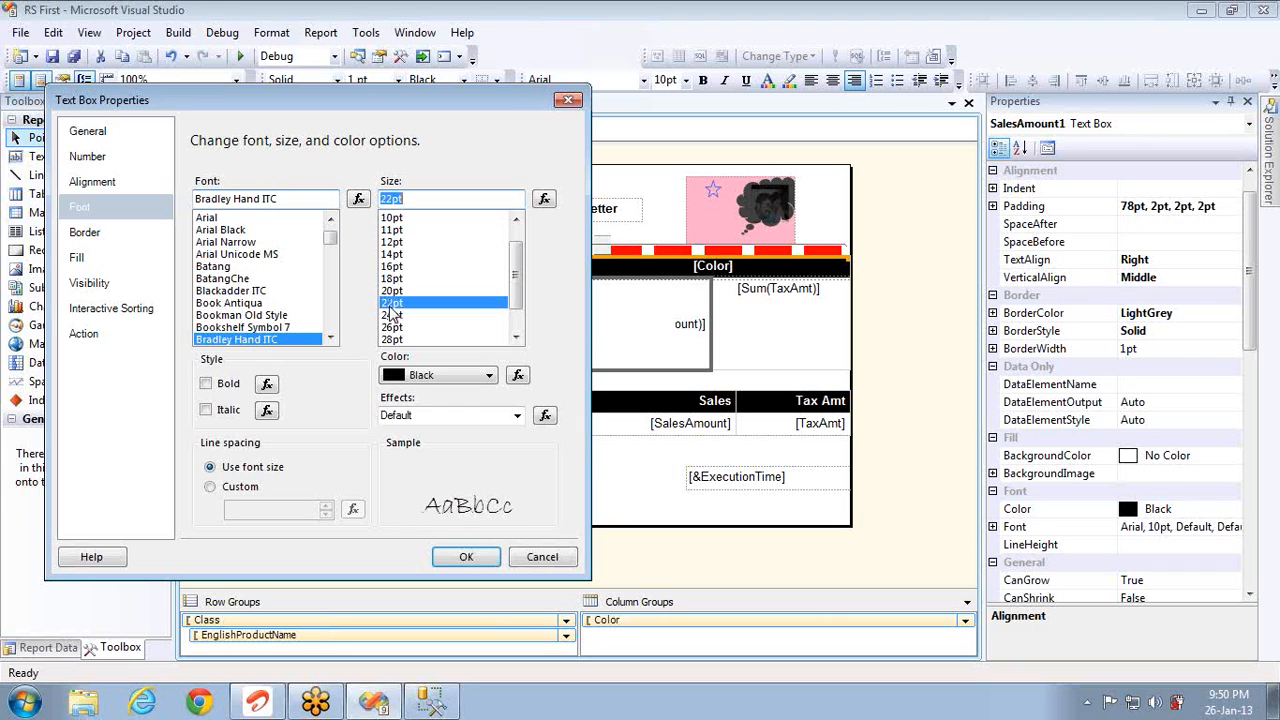
{"action": "left_click", "coordinate": [394, 256]}
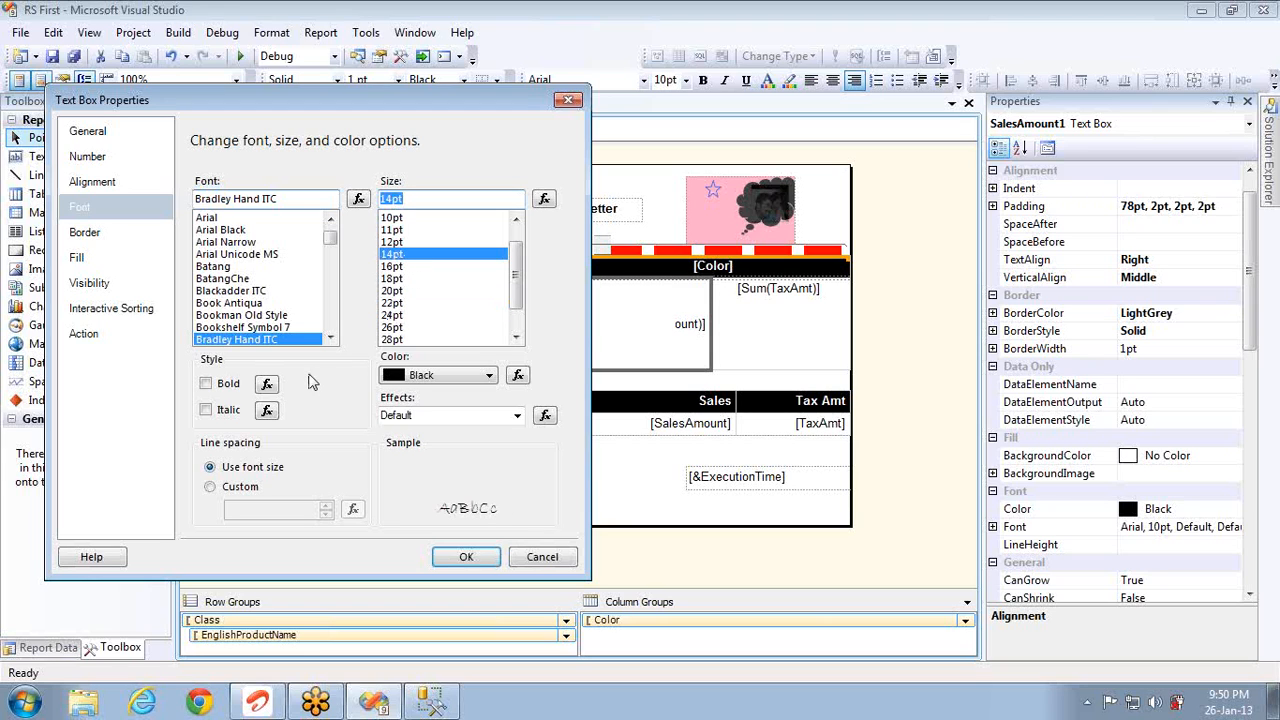
{"action": "left_click", "coordinate": [206, 383]}
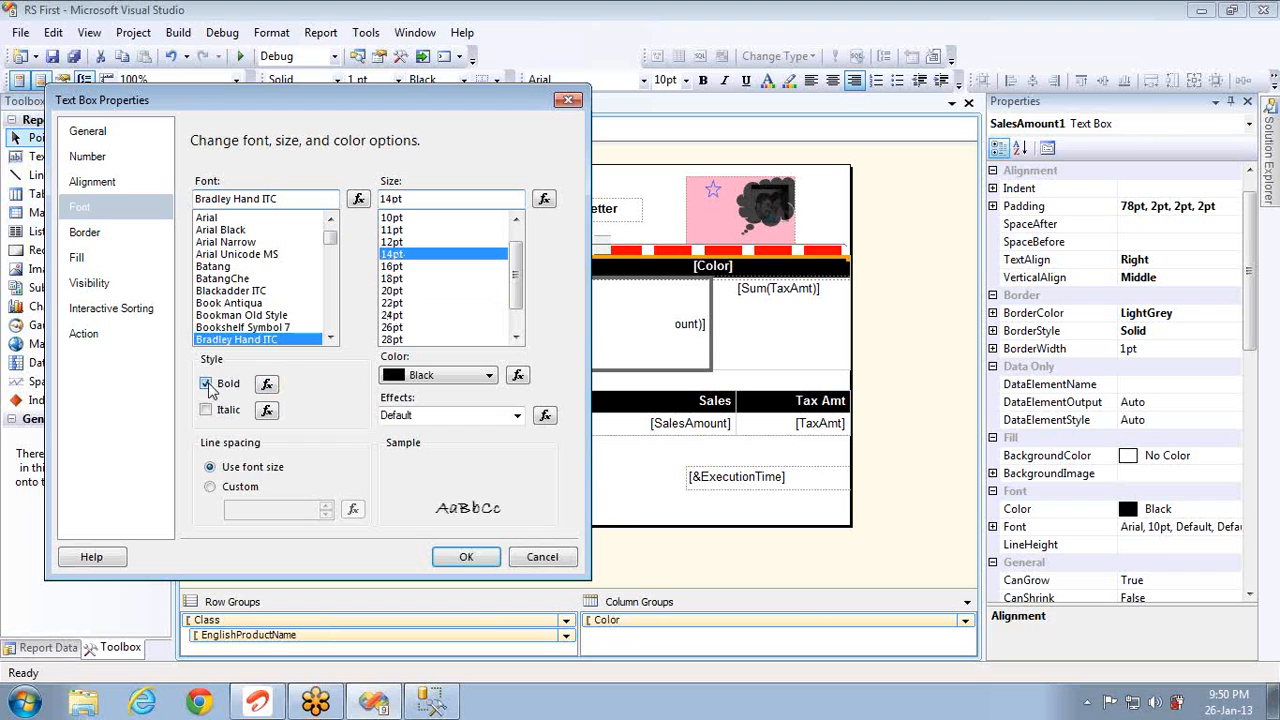
{"action": "left_click", "coordinate": [207, 410]}
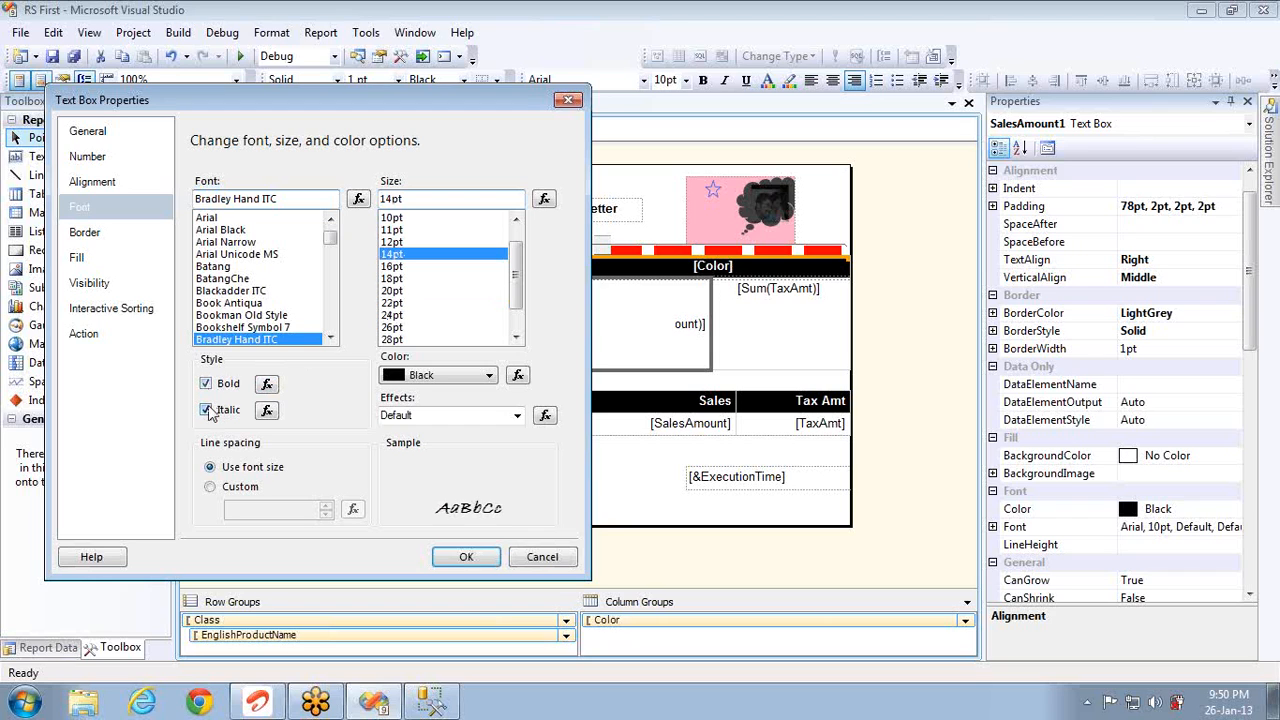
{"action": "left_click", "coordinate": [207, 410]}
Step: Make the text red with an overline, keeping line spacing at the font size
{"action": "left_click", "coordinate": [488, 376]}
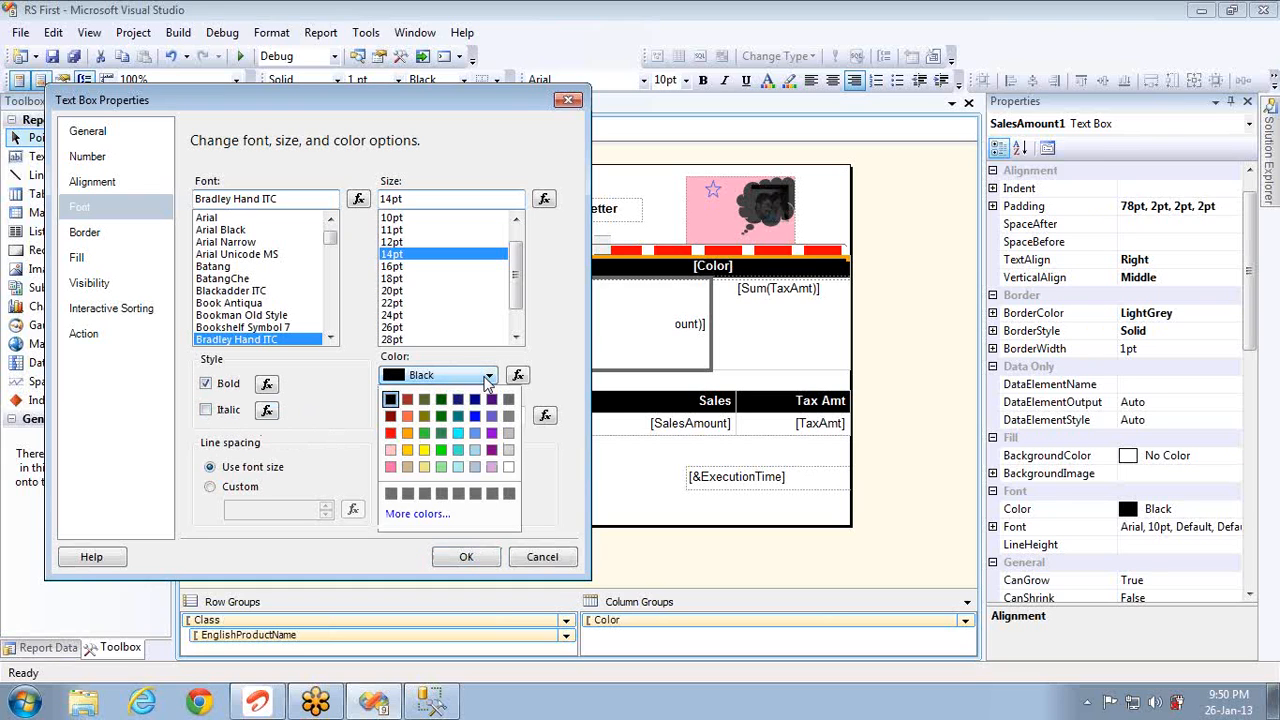
{"action": "left_click", "coordinate": [390, 432]}
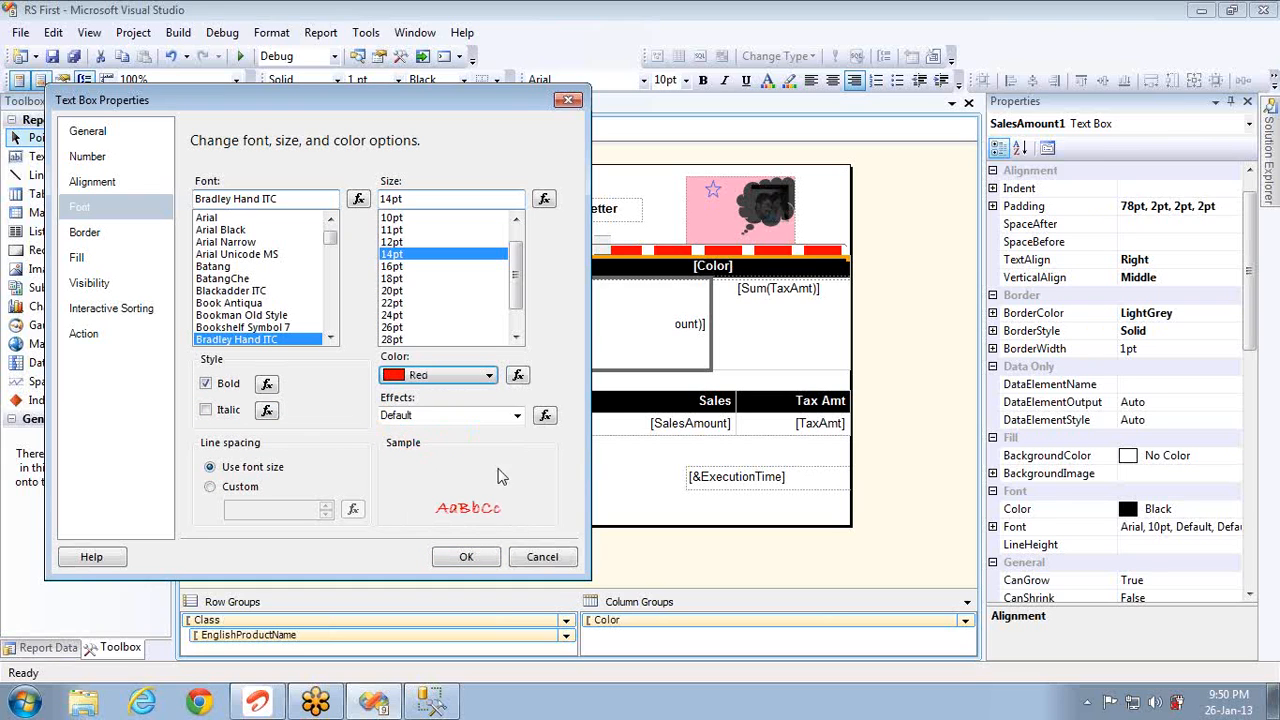
{"action": "left_click", "coordinate": [517, 416]}
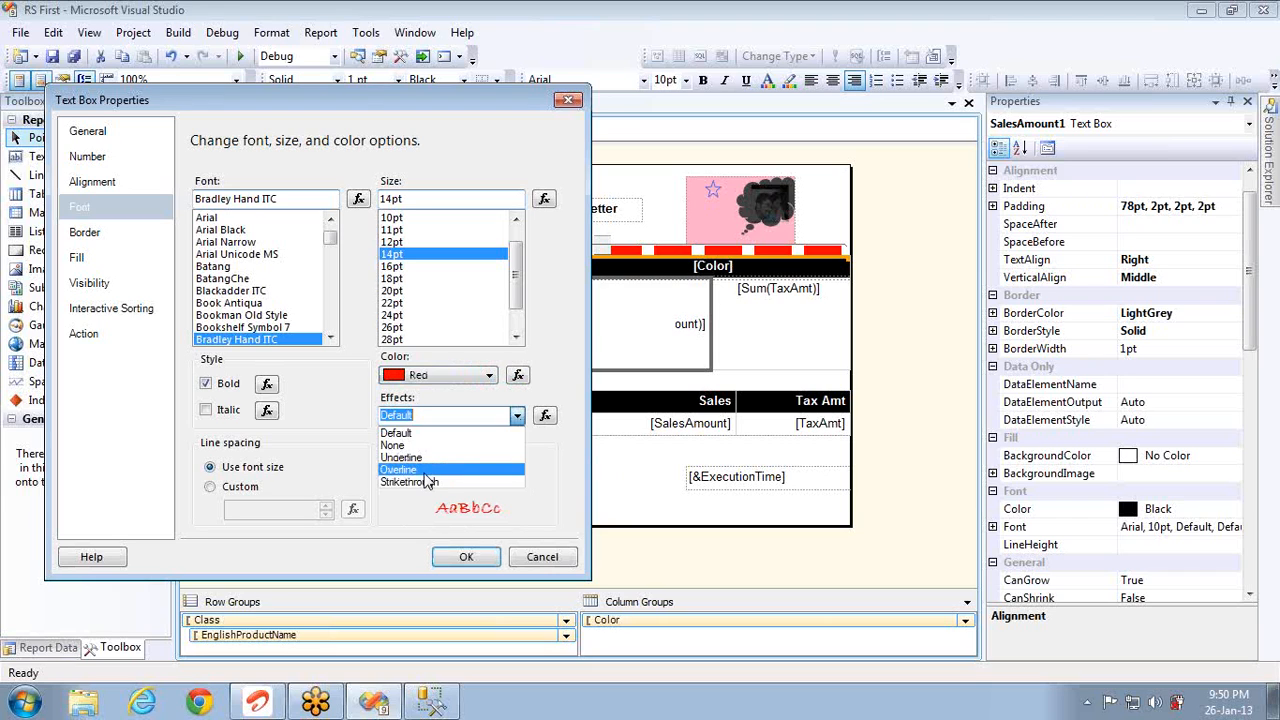
{"action": "left_click", "coordinate": [424, 474]}
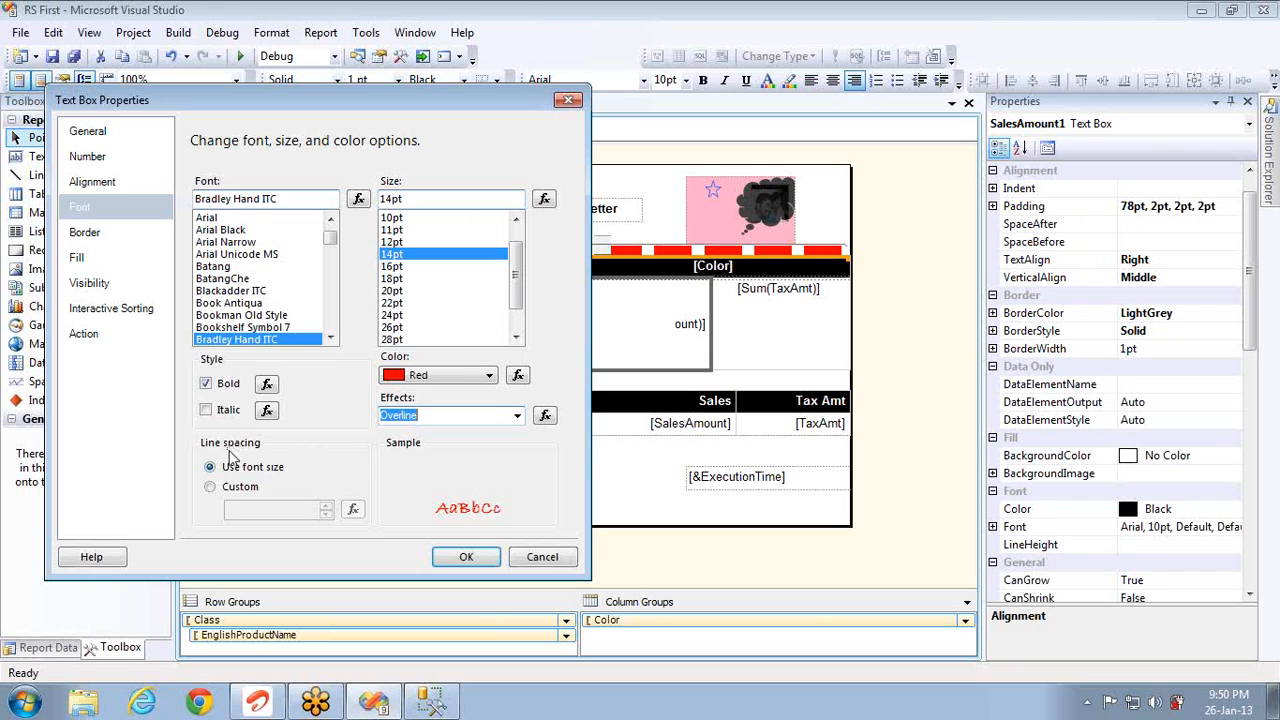
{"action": "left_click", "coordinate": [262, 485]}
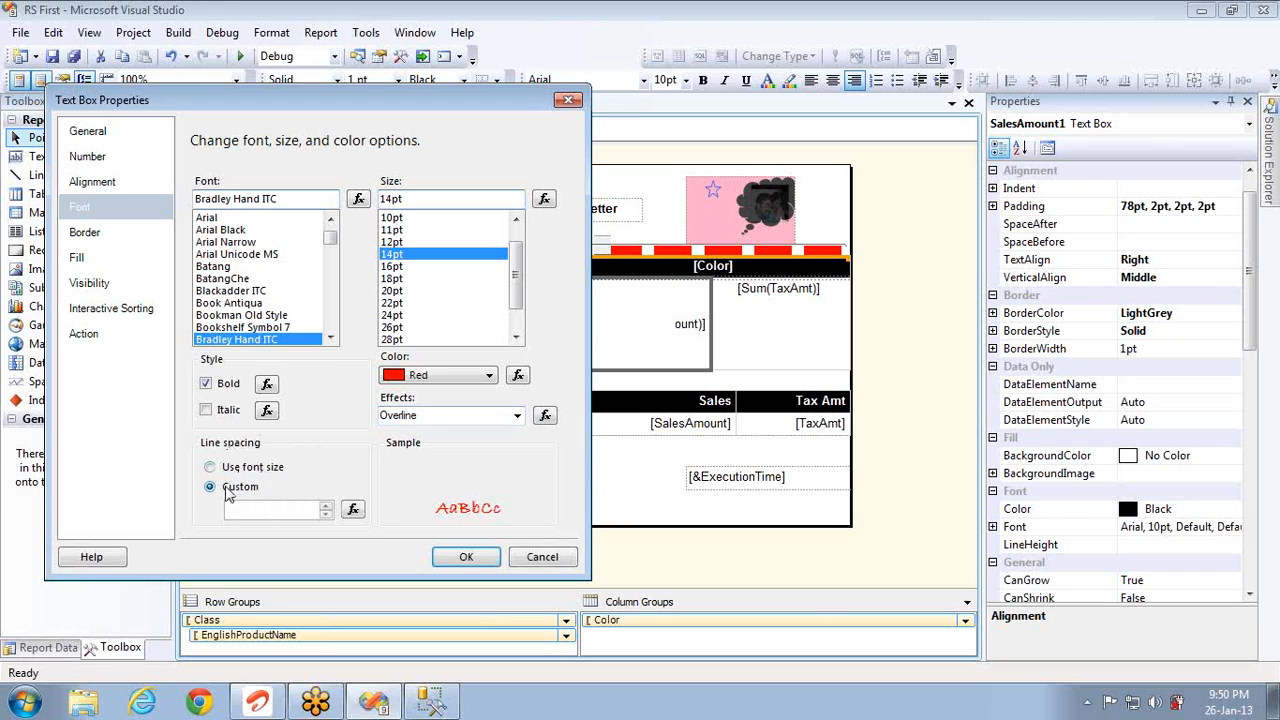
{"action": "left_click", "coordinate": [325, 507]}
{"action": "left_click", "coordinate": [211, 467]}
Step: Apply the font settings and check the red Bradley Hand sales totals in the preview
{"action": "left_click", "coordinate": [464, 560]}
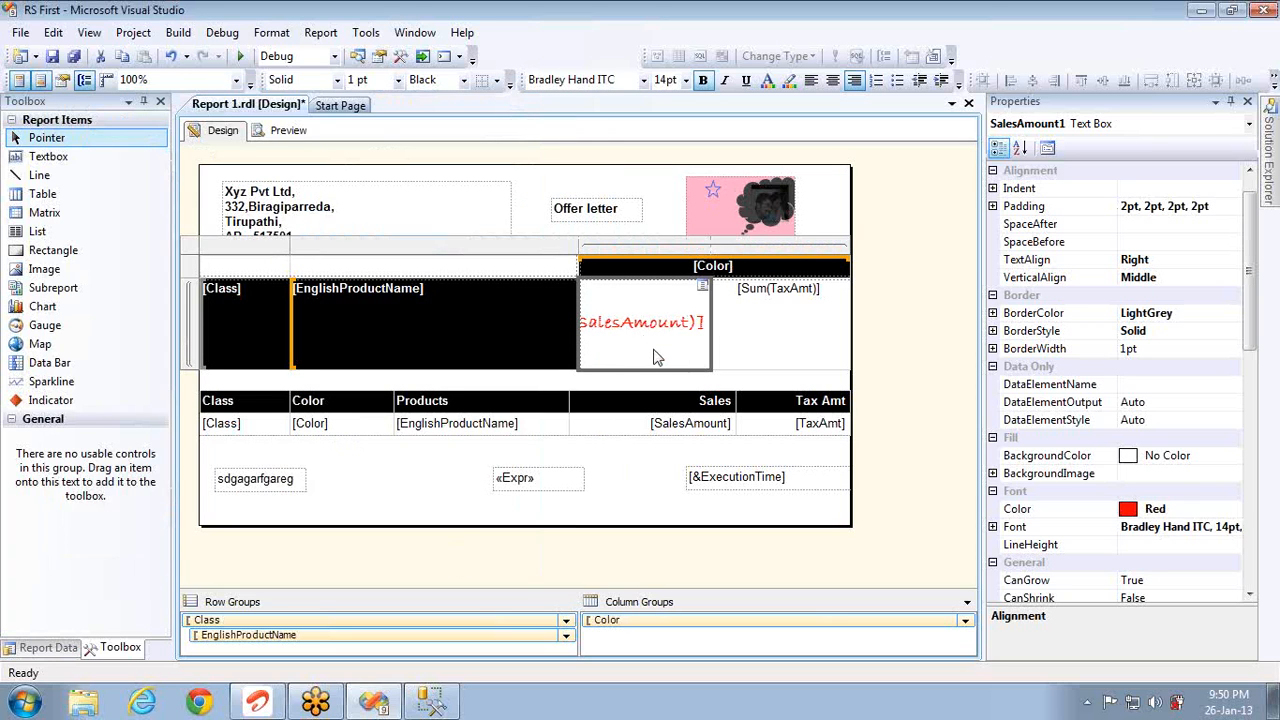
{"action": "left_click", "coordinate": [288, 130]}
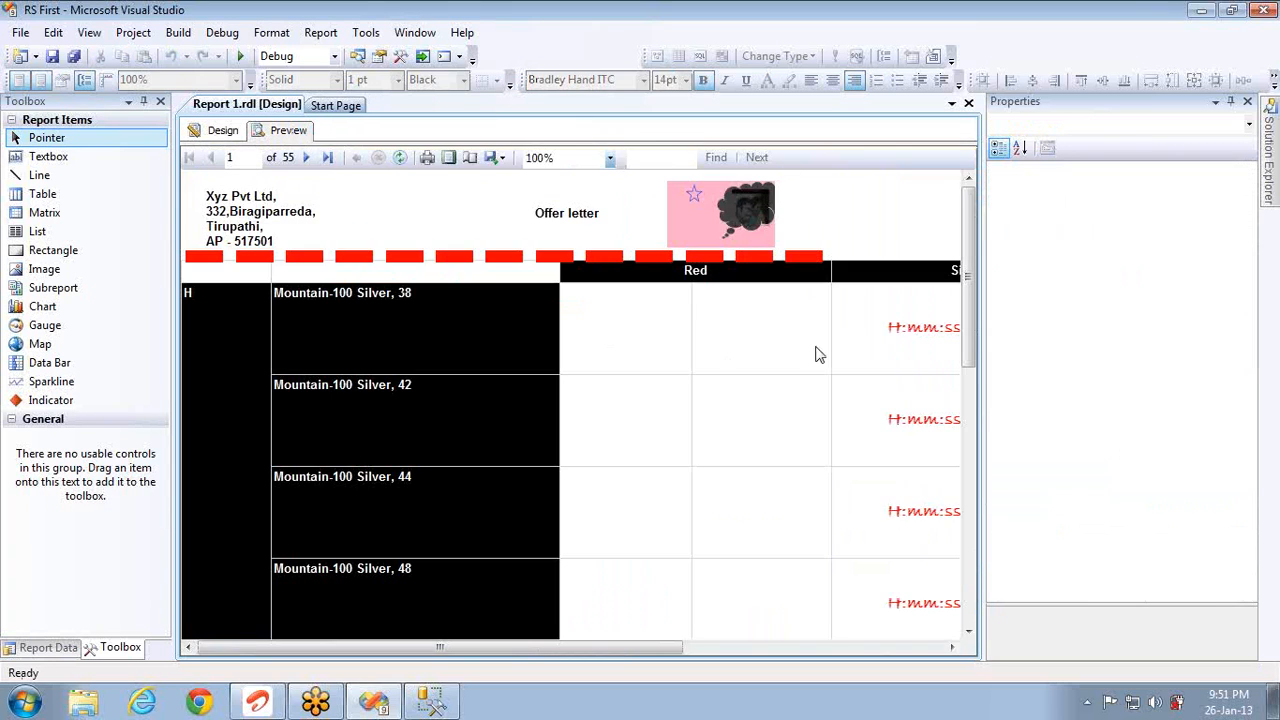
{"action": "left_click_drag", "start_coordinate": [668, 648], "coordinate": [768, 651]}
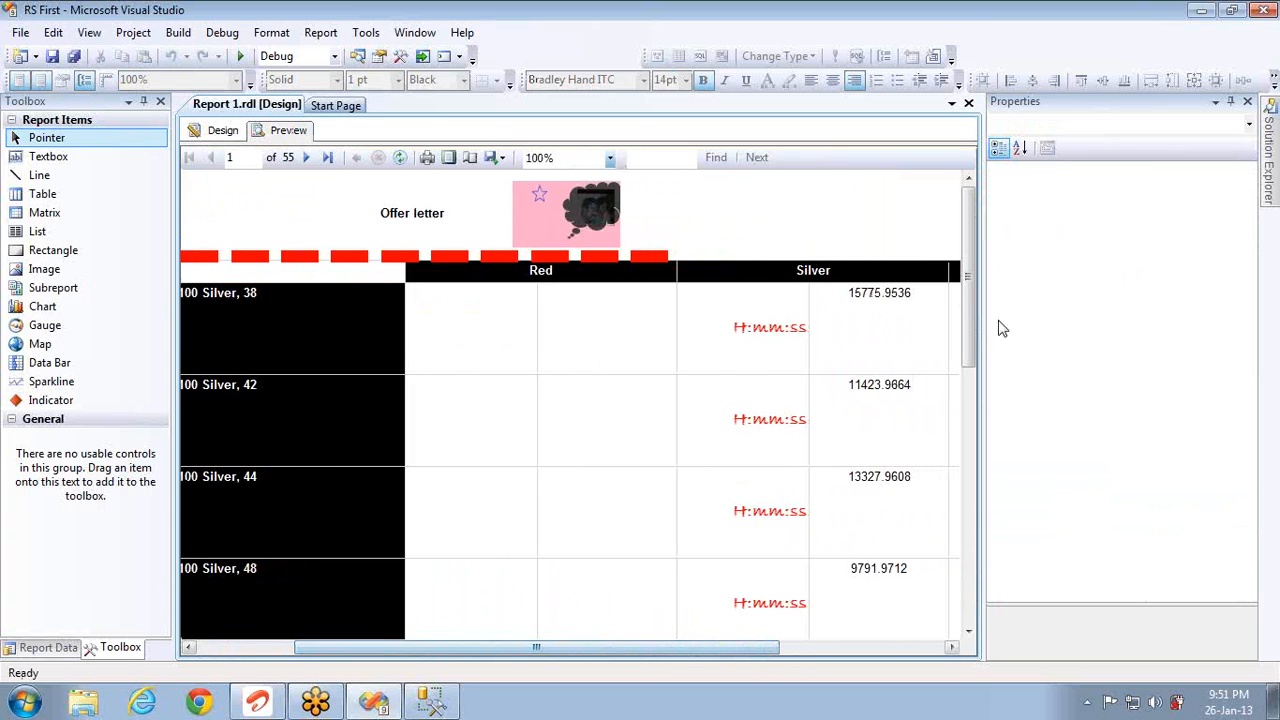
{"action": "left_click_drag", "start_coordinate": [968, 318], "coordinate": [973, 517]}
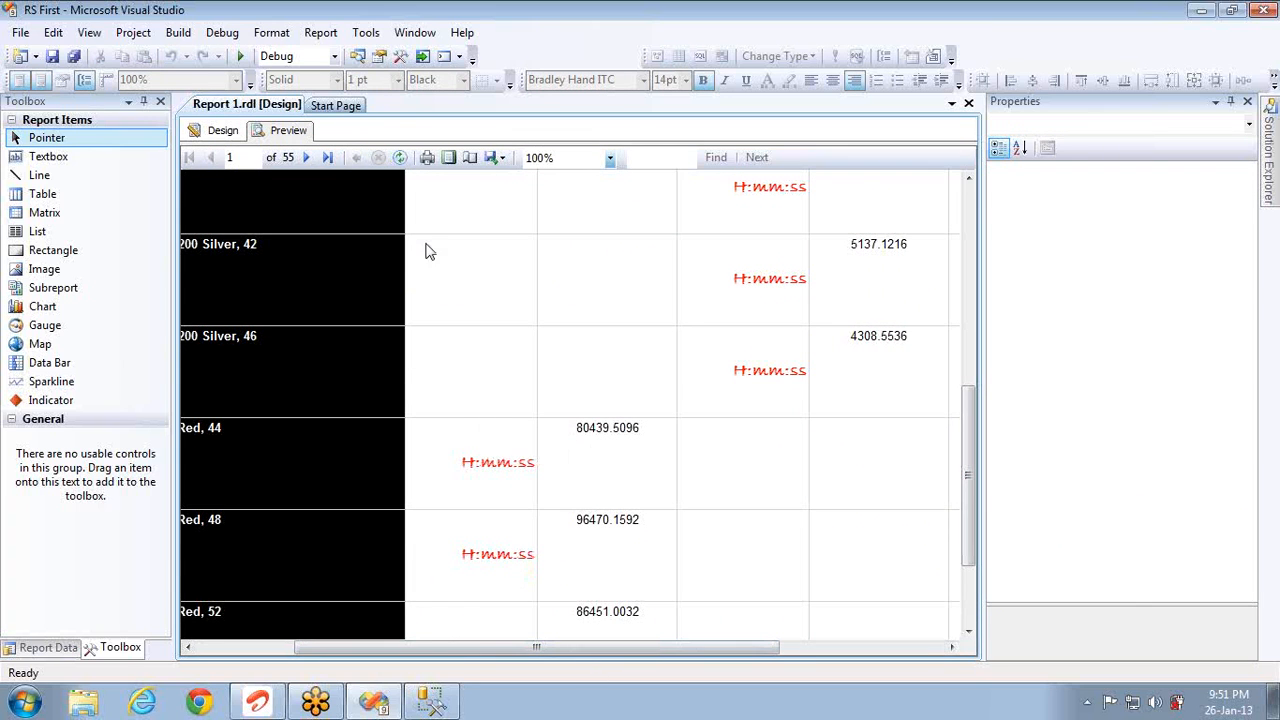
{"action": "left_click", "coordinate": [222, 130]}
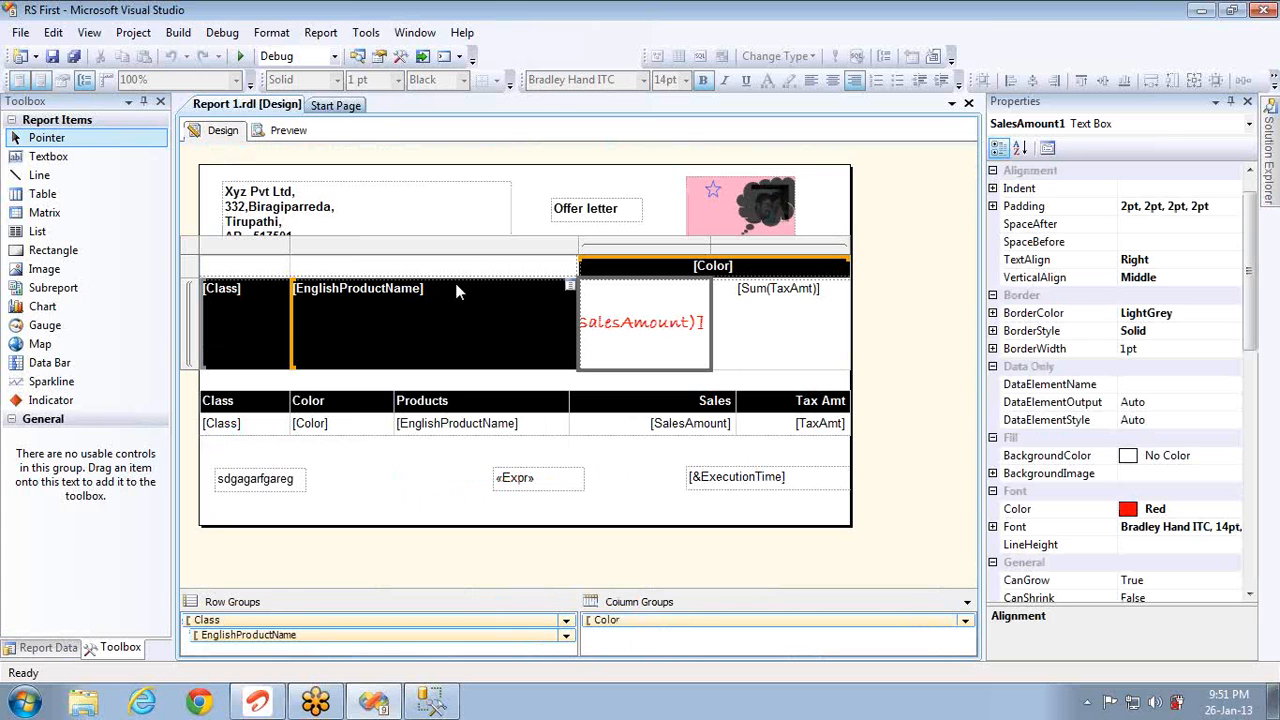
Step: Bind the sales amount cell to the SalesAmount field and preview the result
{"action": "right_click", "coordinate": [650, 333]}
{"action": "left_click", "coordinate": [634, 336]}
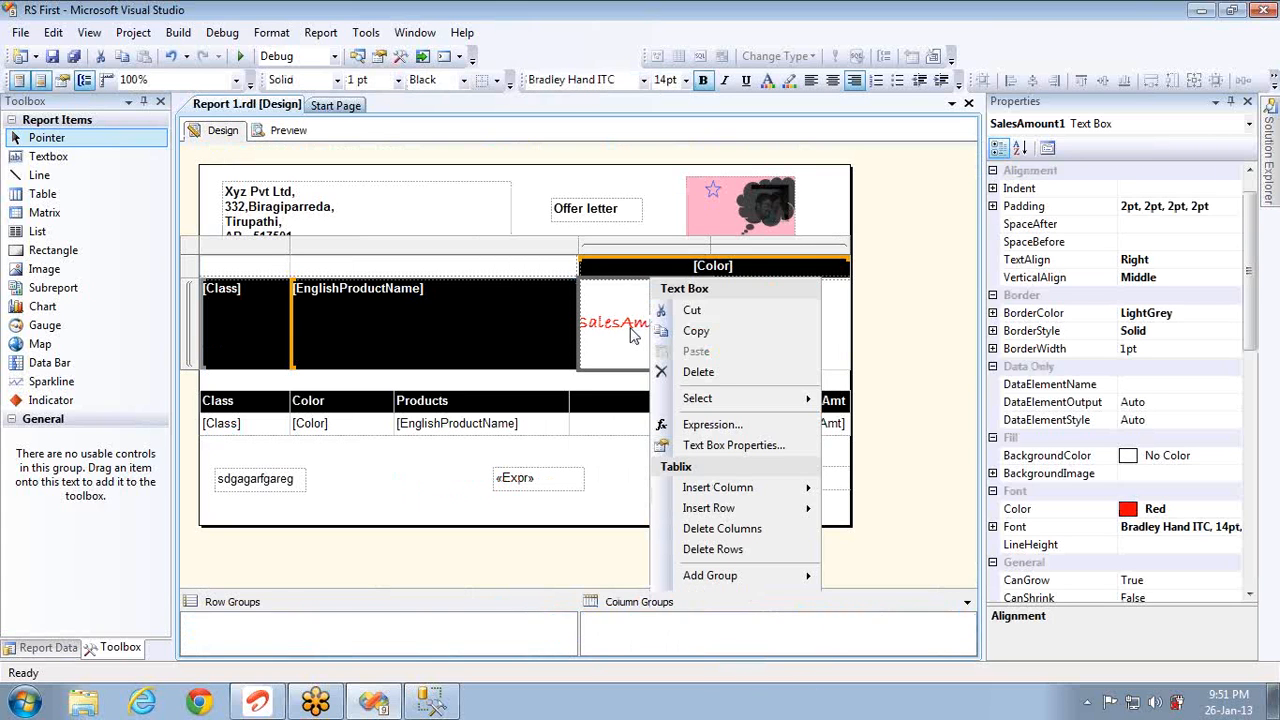
{"action": "double_click", "coordinate": [631, 336]}
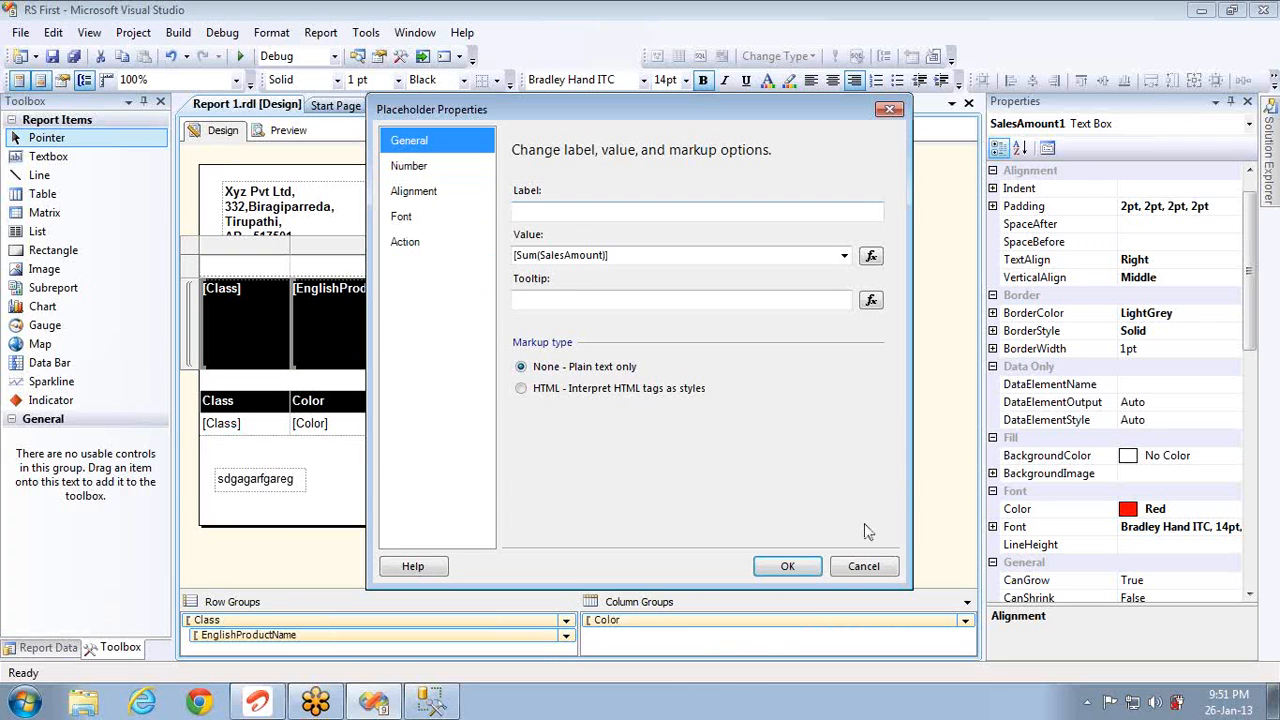
{"action": "left_click", "coordinate": [862, 567]}
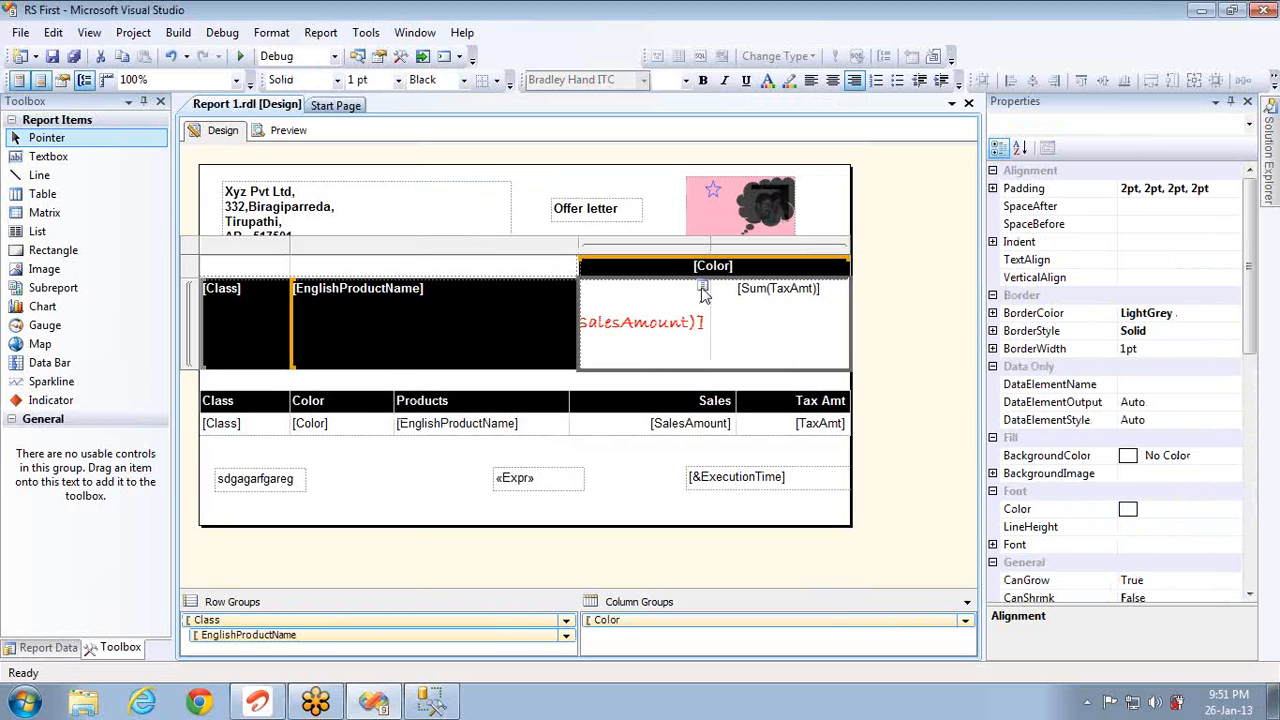
{"action": "left_click", "coordinate": [703, 290]}
{"action": "left_click", "coordinate": [760, 367]}
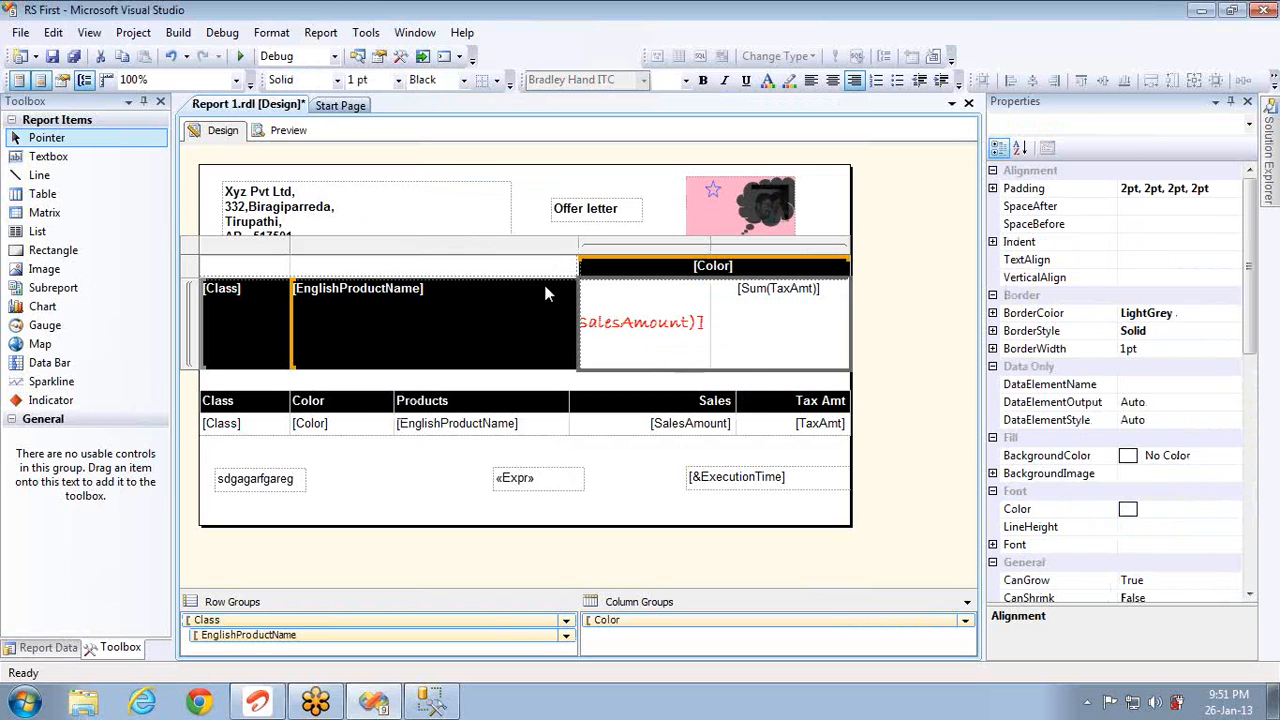
{"action": "left_click", "coordinate": [284, 138]}
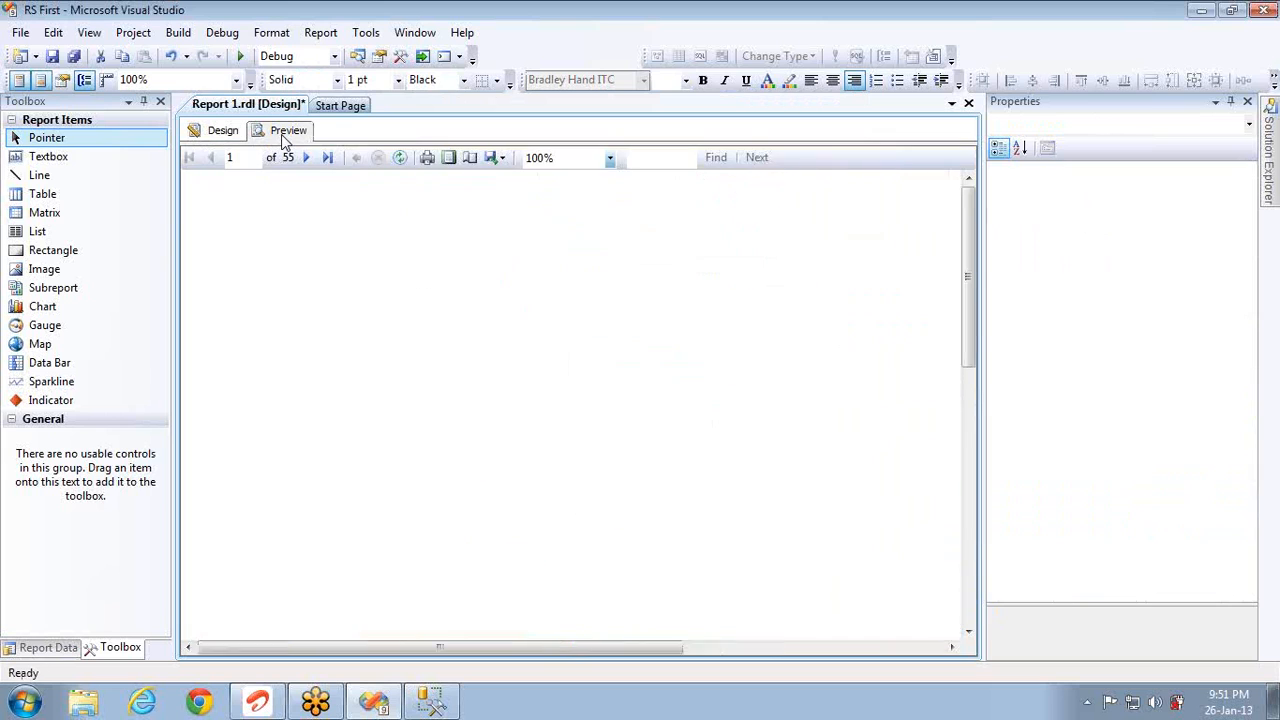
{"action": "left_click", "coordinate": [210, 130]}
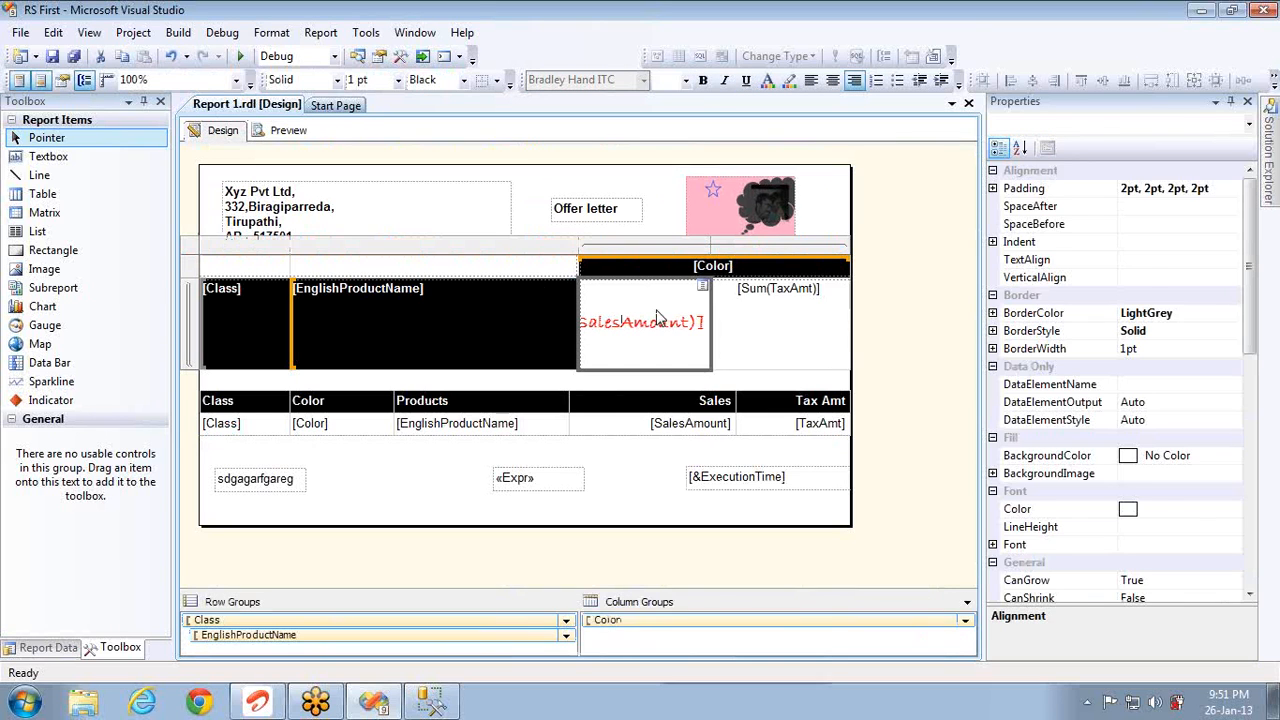
Step: Format the sales amount as Number with thousands separators, then preview it
{"action": "right_click", "coordinate": [655, 320]}
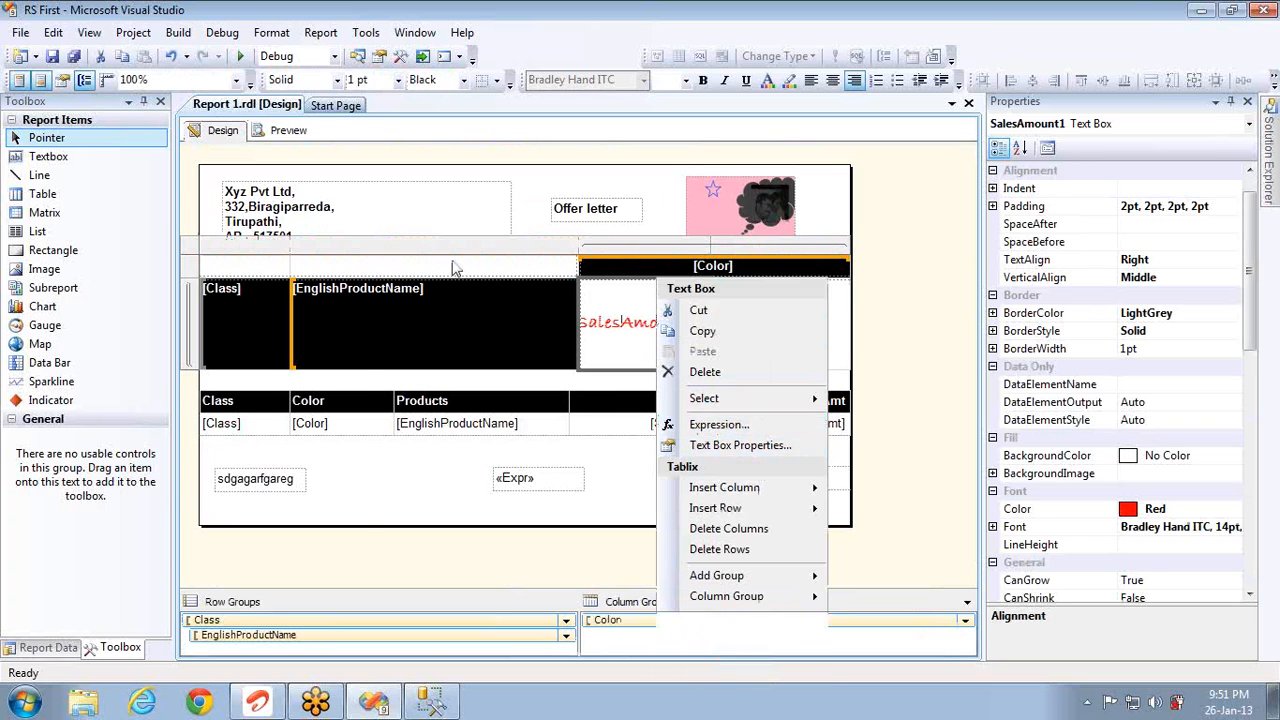
{"action": "left_click", "coordinate": [720, 447]}
{"action": "left_click", "coordinate": [415, 168]}
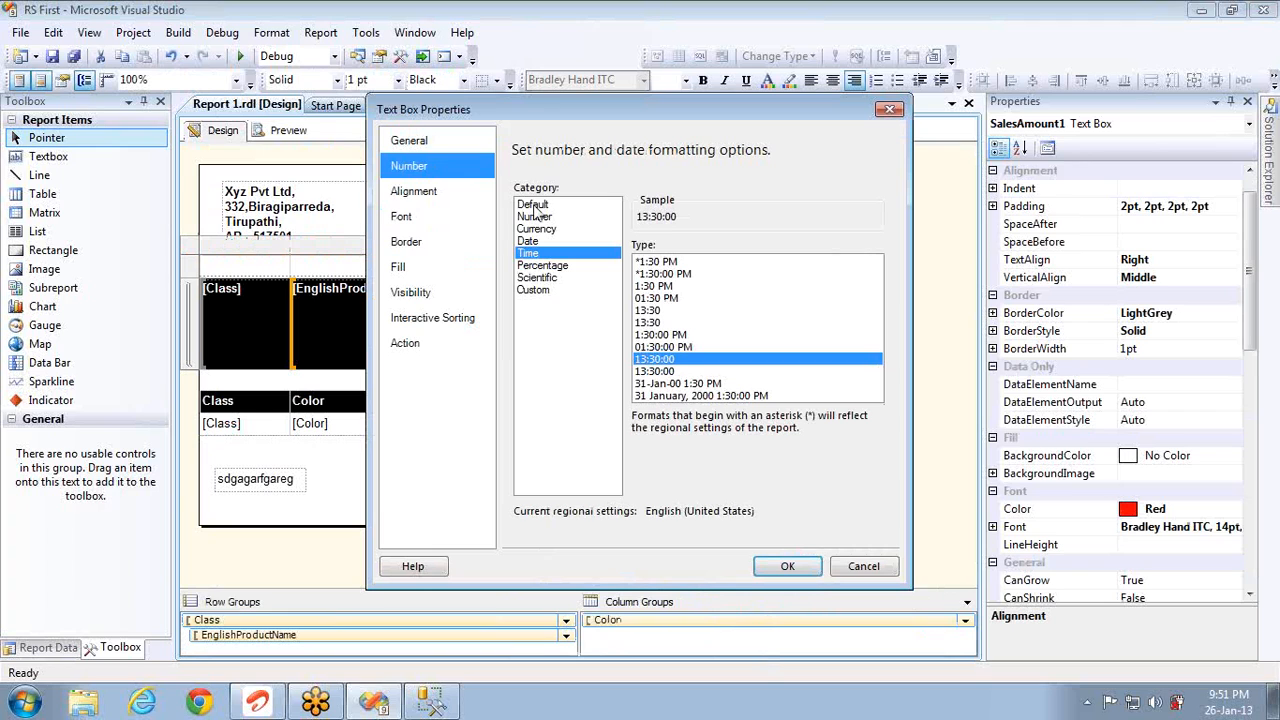
{"action": "left_click", "coordinate": [535, 216]}
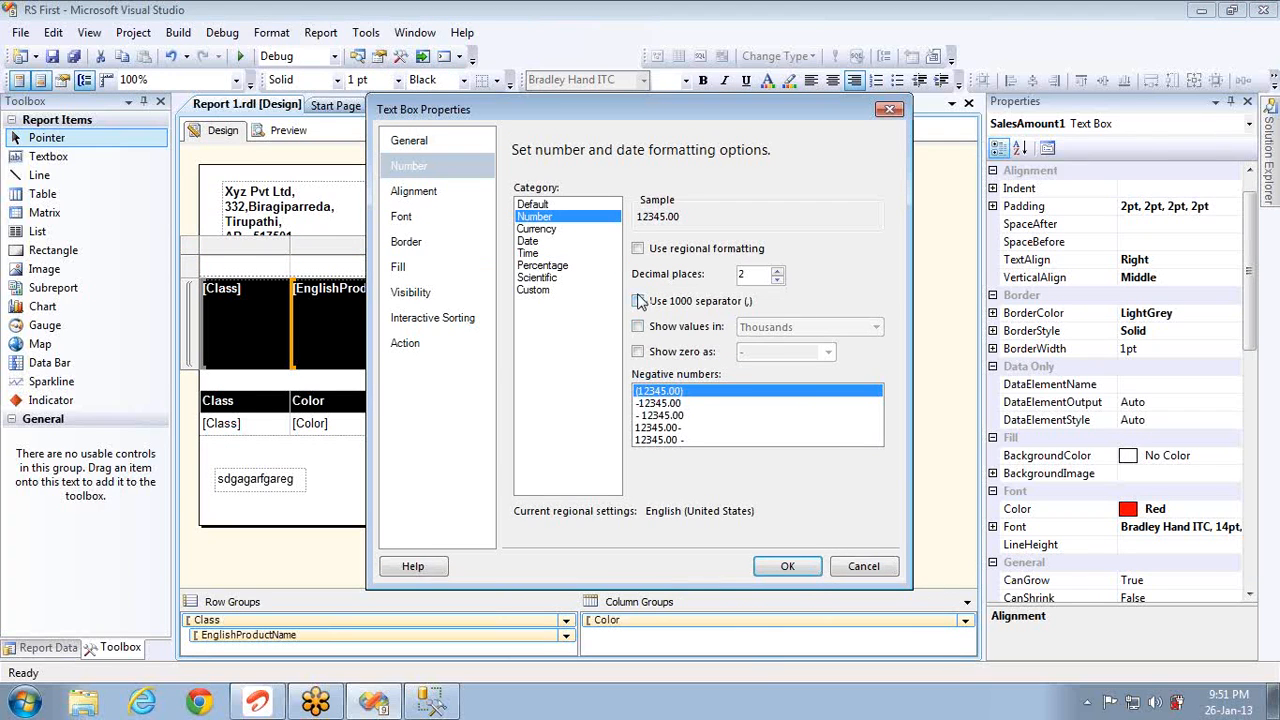
{"action": "left_click", "coordinate": [659, 403]}
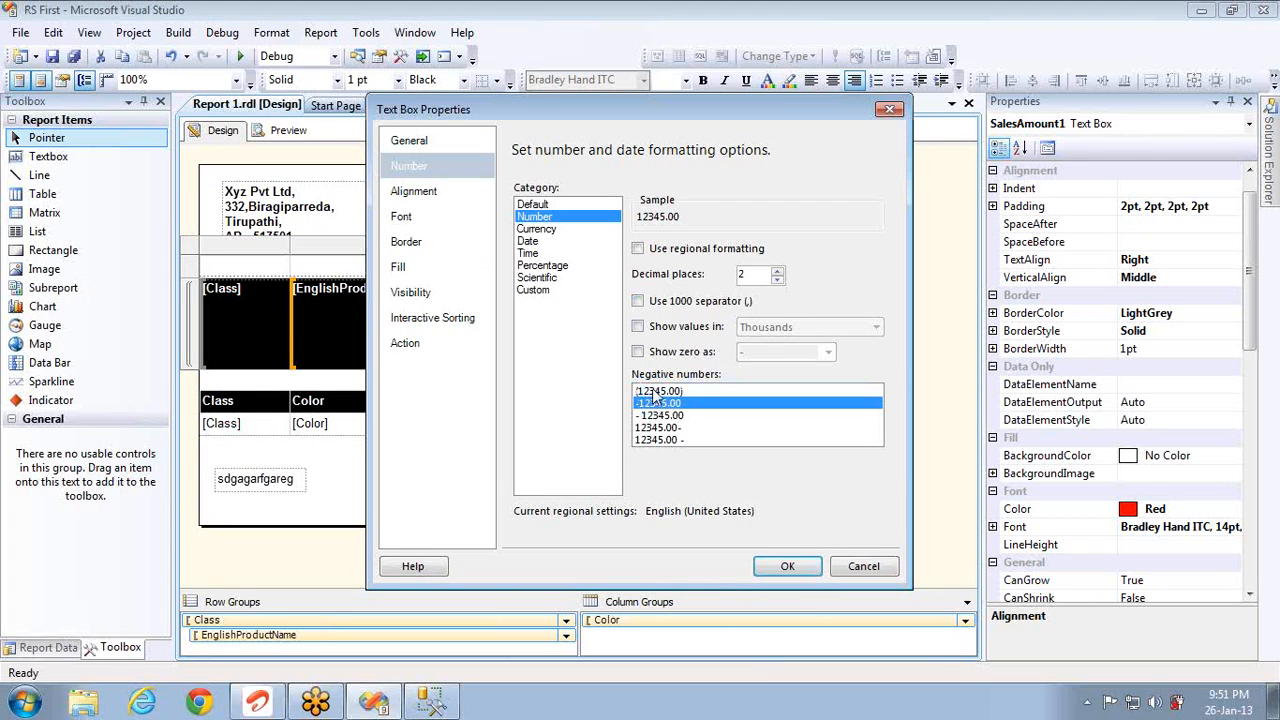
{"action": "left_click", "coordinate": [655, 391]}
{"action": "left_click", "coordinate": [639, 302]}
{"action": "left_click", "coordinate": [786, 565]}
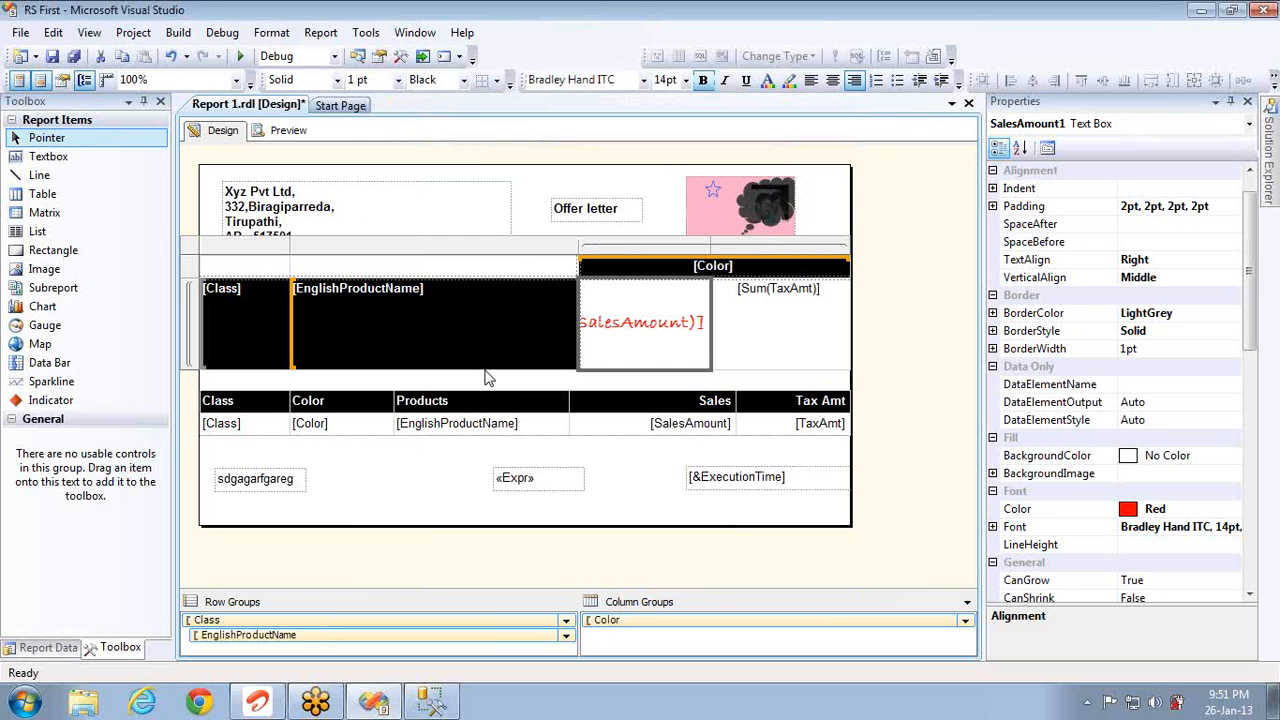
{"action": "left_click", "coordinate": [290, 131]}
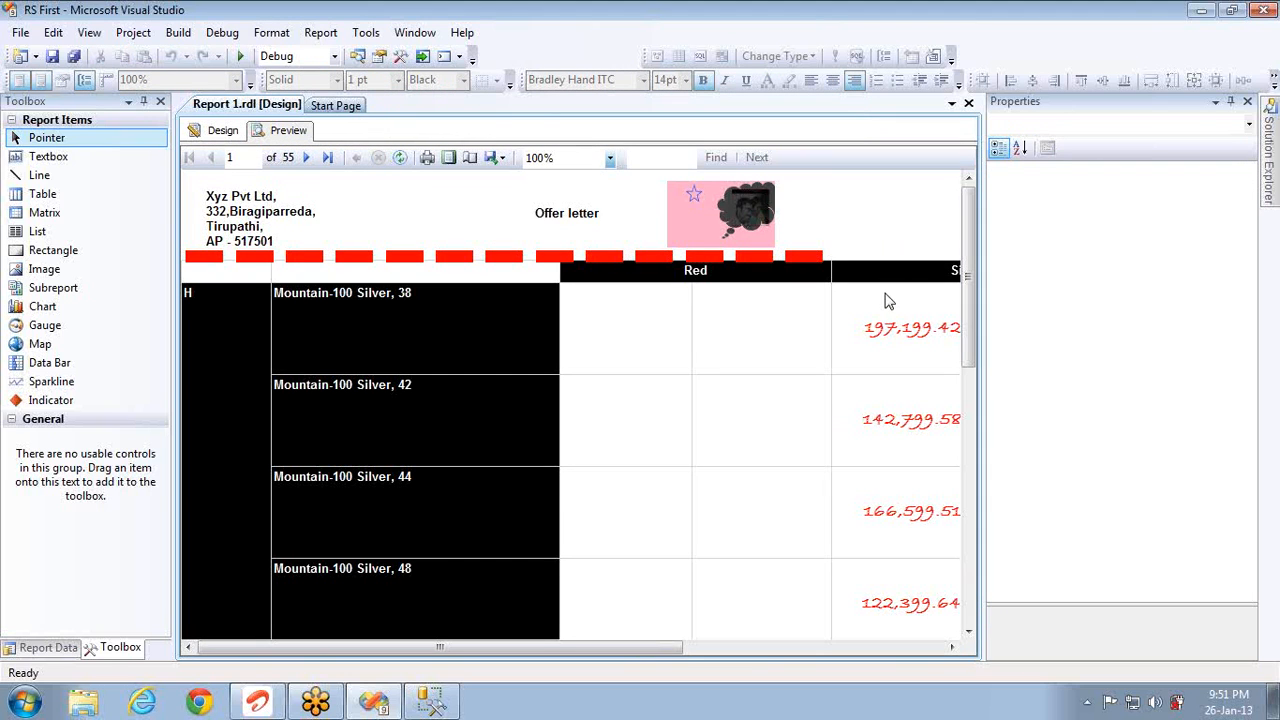
{"action": "left_click_drag", "start_coordinate": [668, 650], "coordinate": [752, 652]}
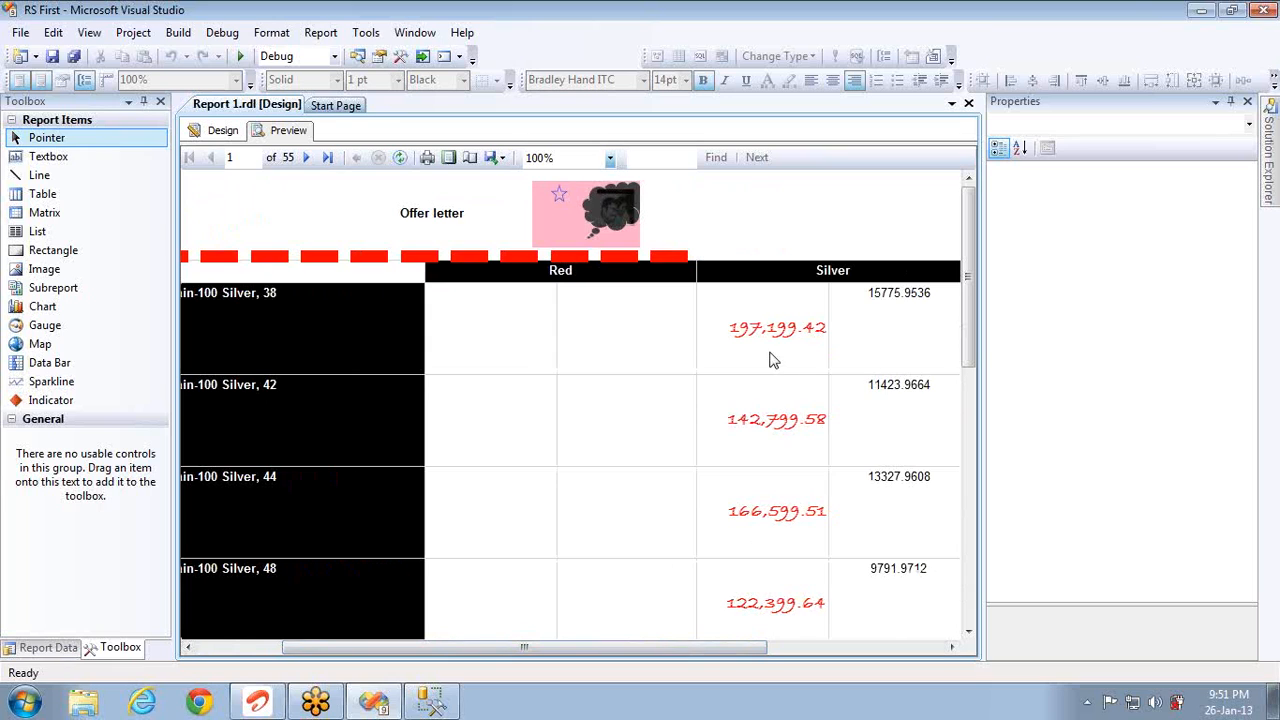
{"action": "mouse_move", "coordinate": [809, 352]}
{"action": "left_click", "coordinate": [222, 130]}
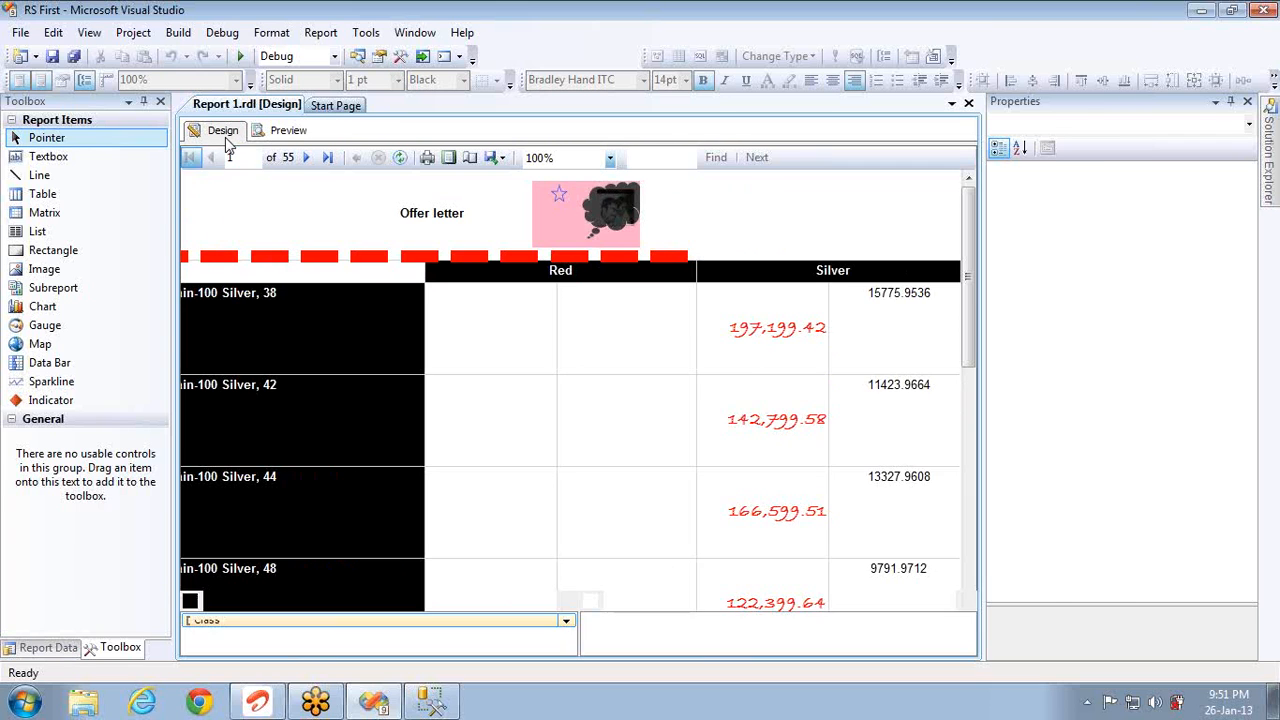
Step: Give the sales amount text box a dotted Lime Green border
{"action": "right_click", "coordinate": [642, 330]}
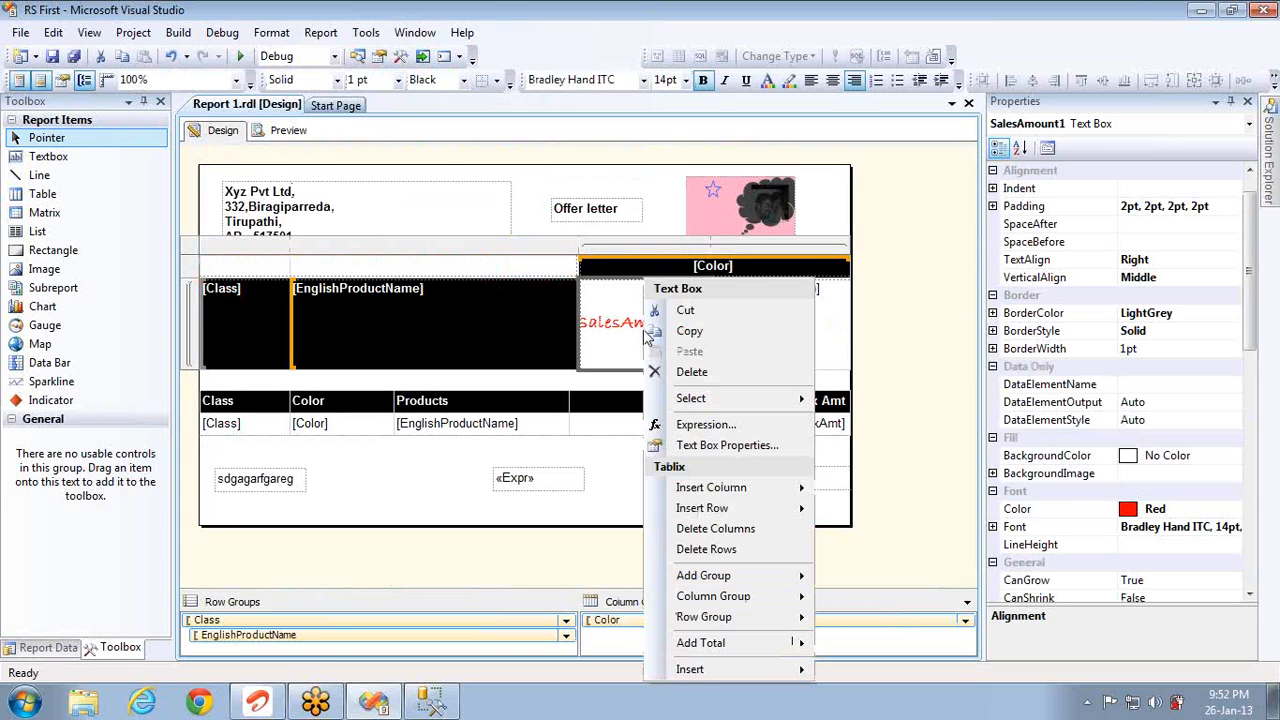
{"action": "left_click", "coordinate": [705, 446]}
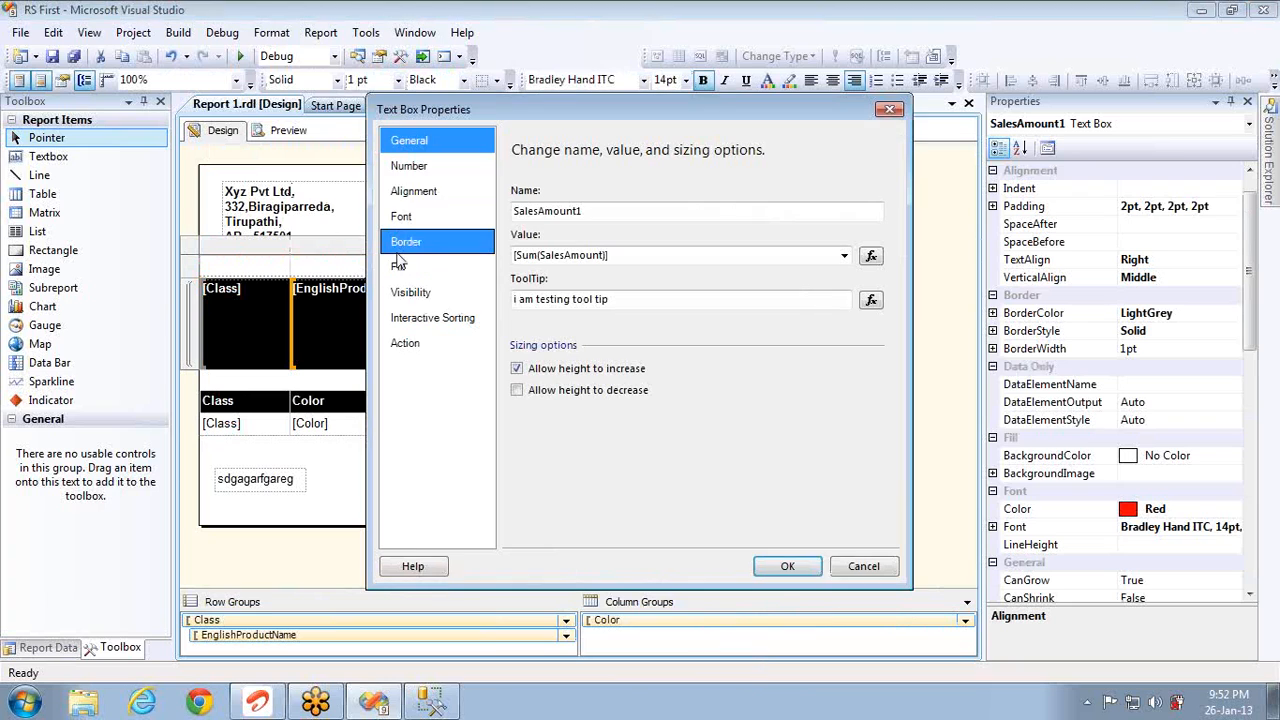
{"action": "left_click", "coordinate": [420, 163]}
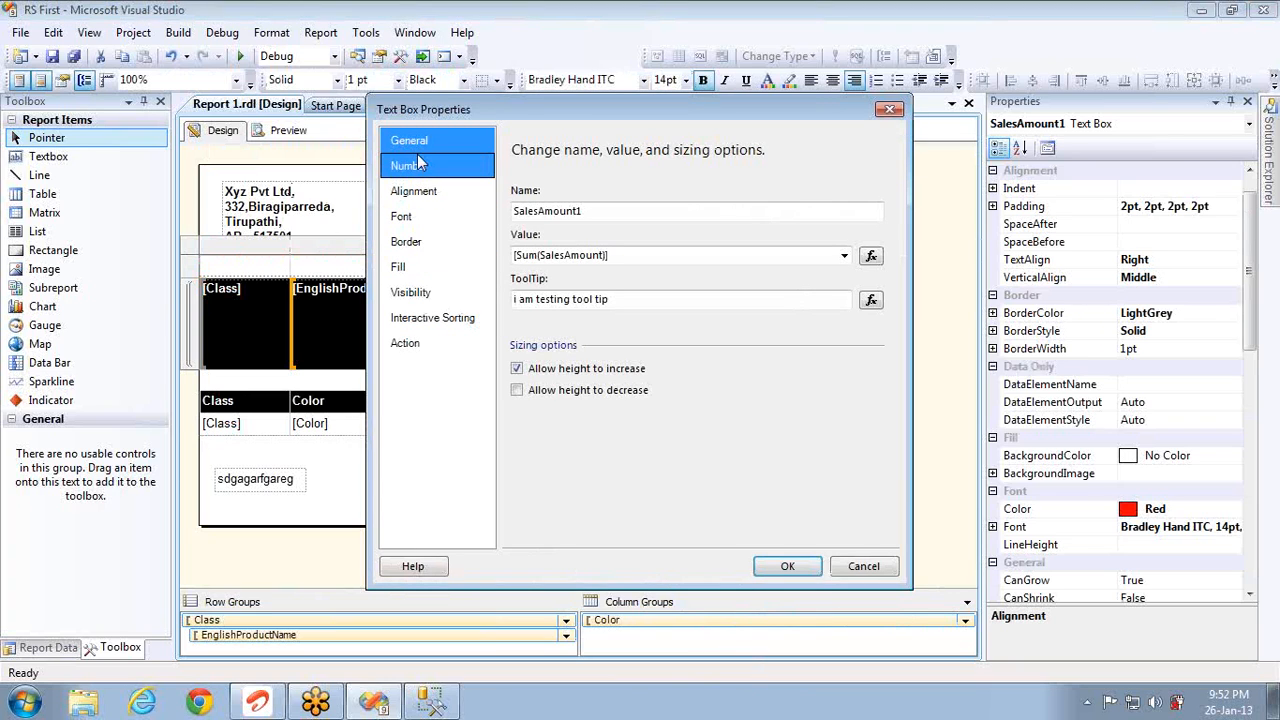
{"action": "left_click", "coordinate": [423, 252]}
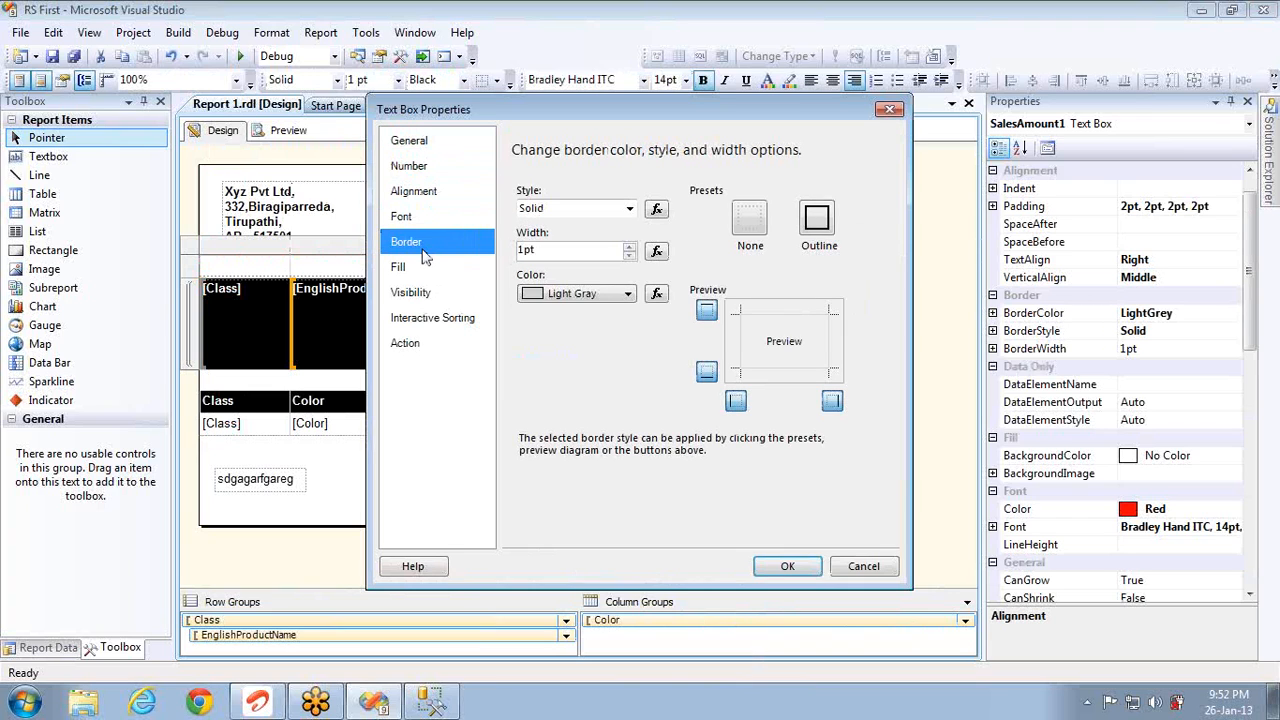
{"action": "left_click", "coordinate": [630, 209]}
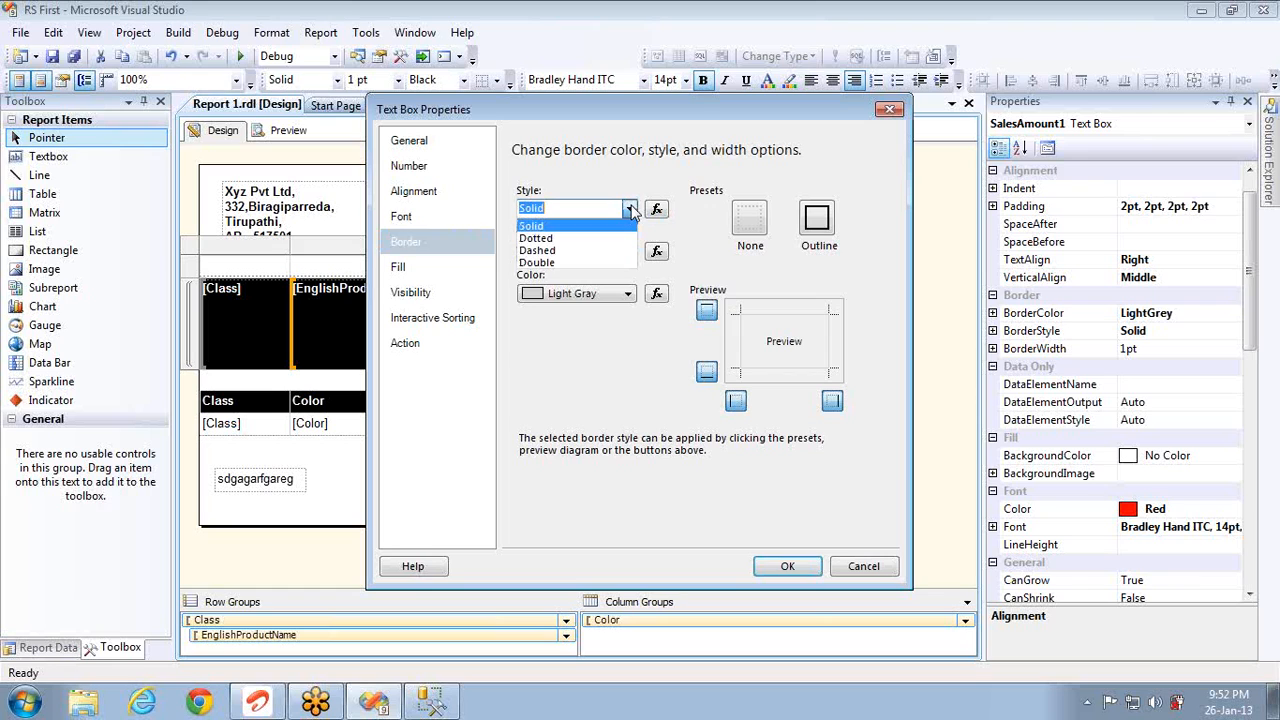
{"action": "left_click", "coordinate": [577, 240]}
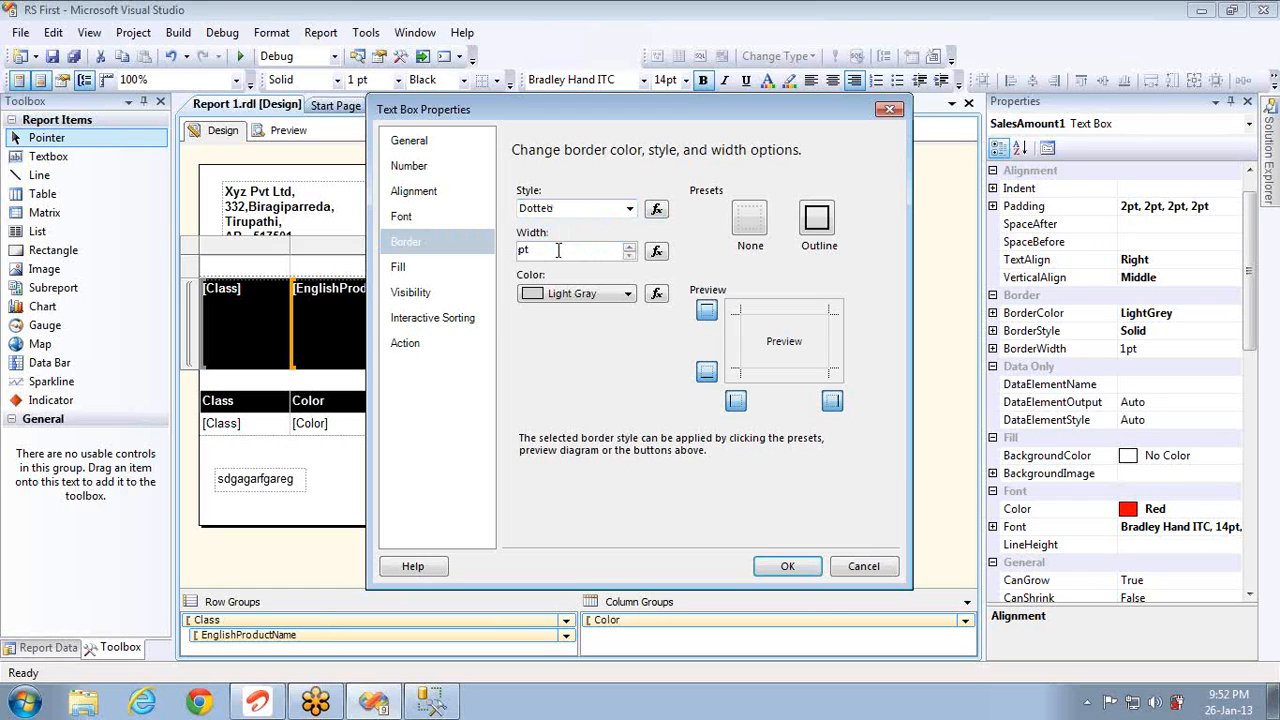
{"action": "left_click", "coordinate": [628, 294]}
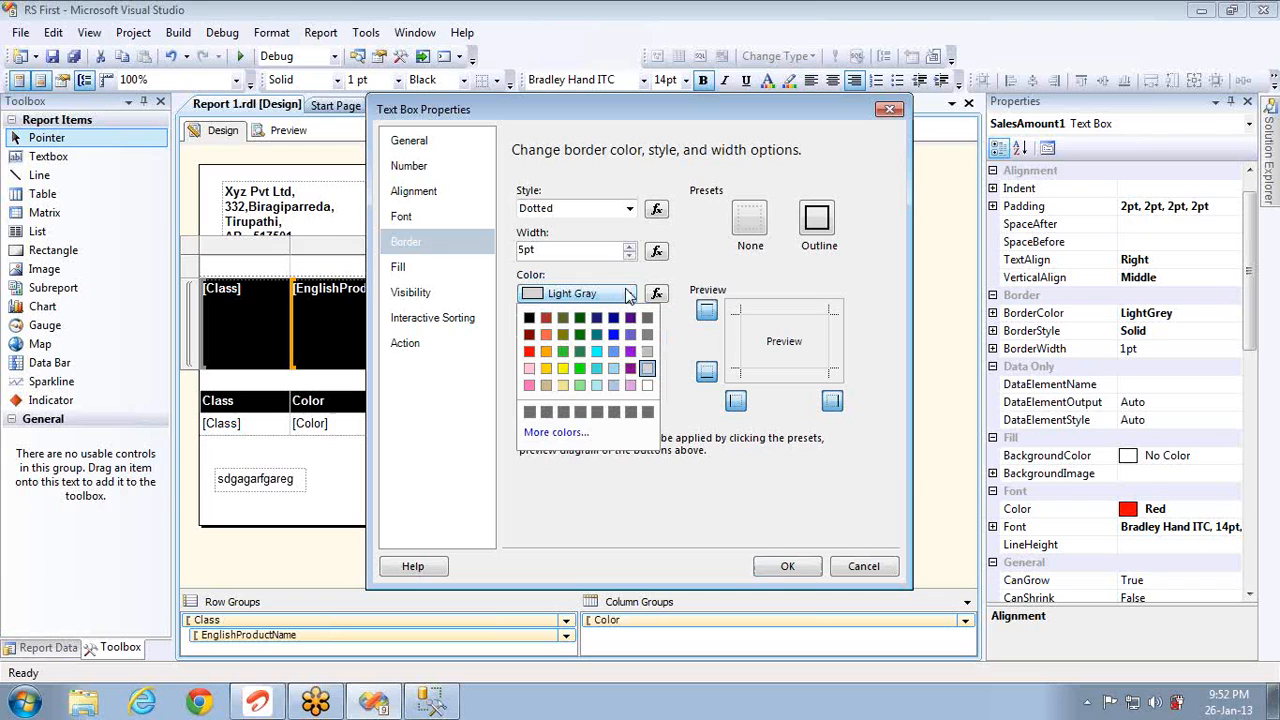
{"action": "left_click", "coordinate": [564, 352]}
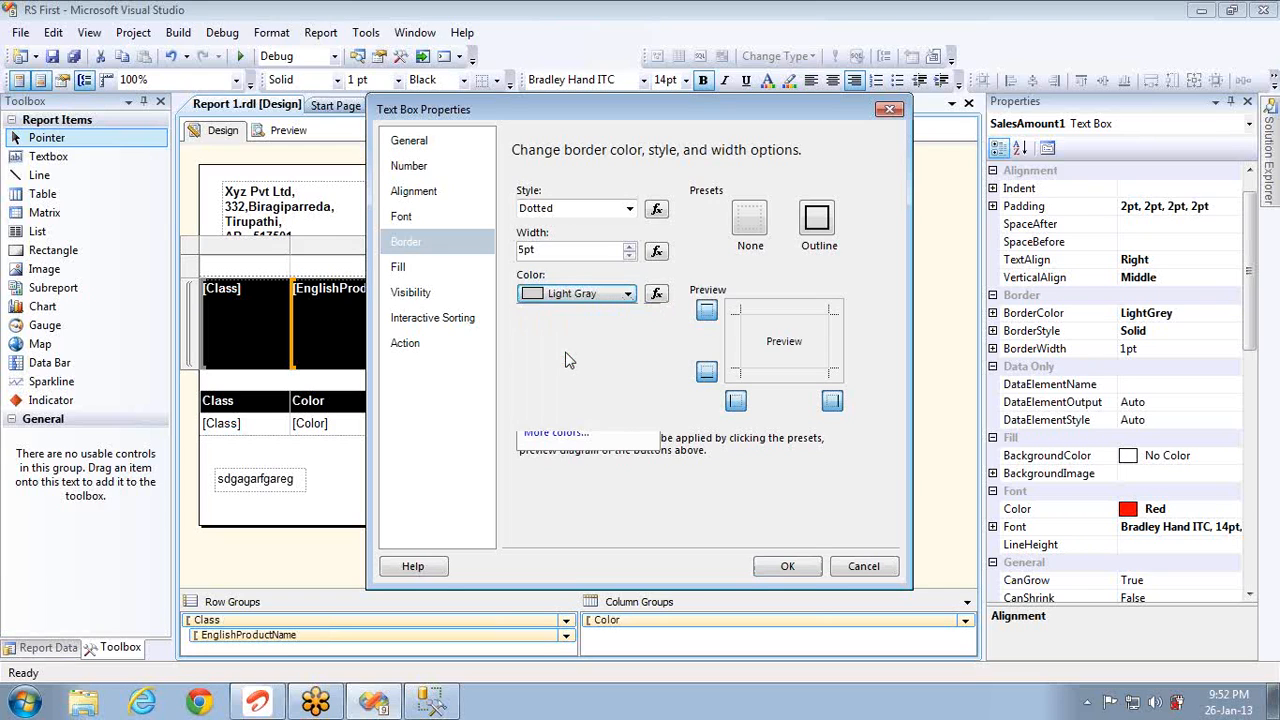
{"action": "left_click", "coordinate": [787, 566]}
Step: Preview the report to check the new border, then return to the design layout
{"action": "left_click", "coordinate": [288, 130]}
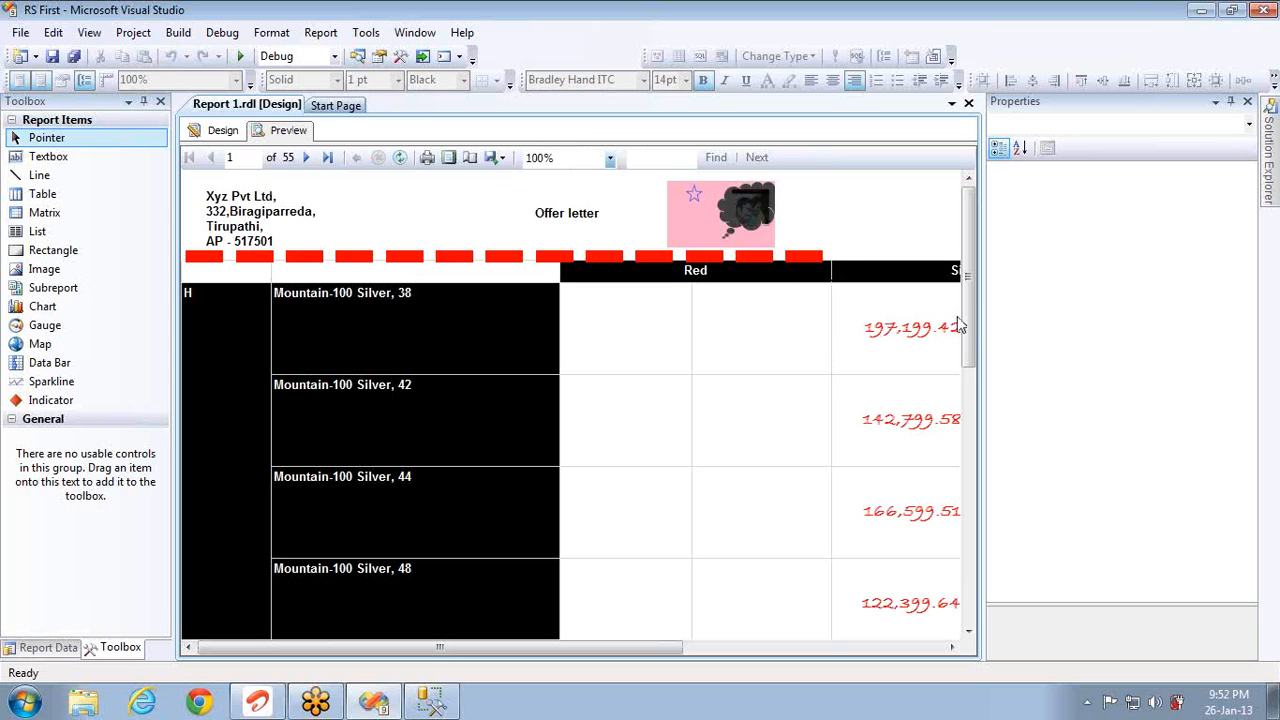
{"action": "left_click_drag", "start_coordinate": [971, 328], "coordinate": [975, 282]}
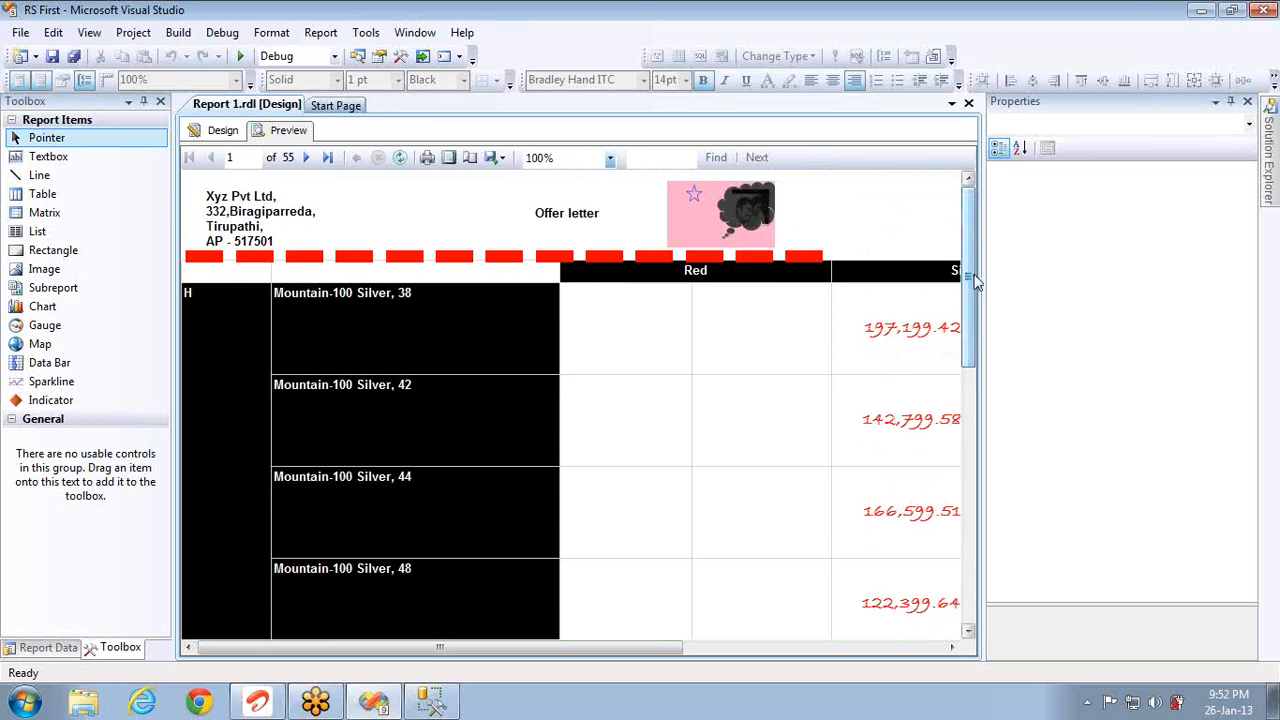
{"action": "left_click", "coordinate": [215, 133]}
{"action": "right_click", "coordinate": [580, 211]}
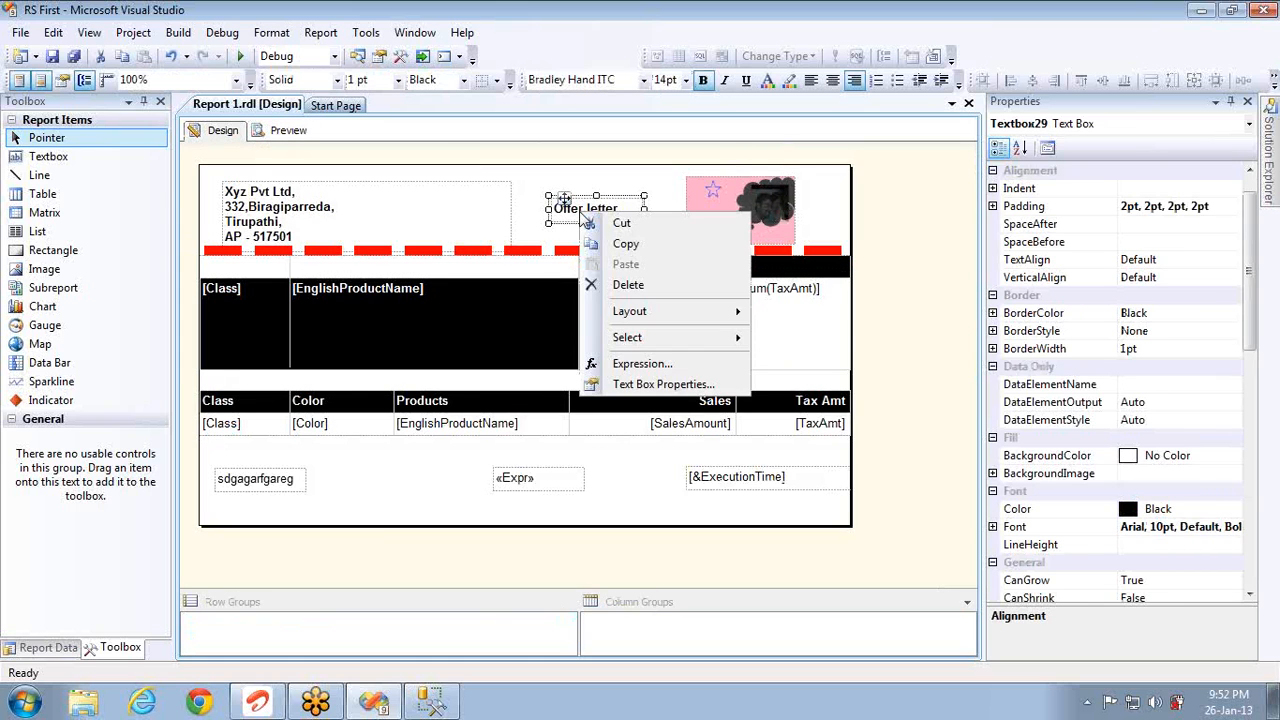
Step: Set the Offer letter title's border to 7pt width in Red
{"action": "left_click", "coordinate": [648, 384]}
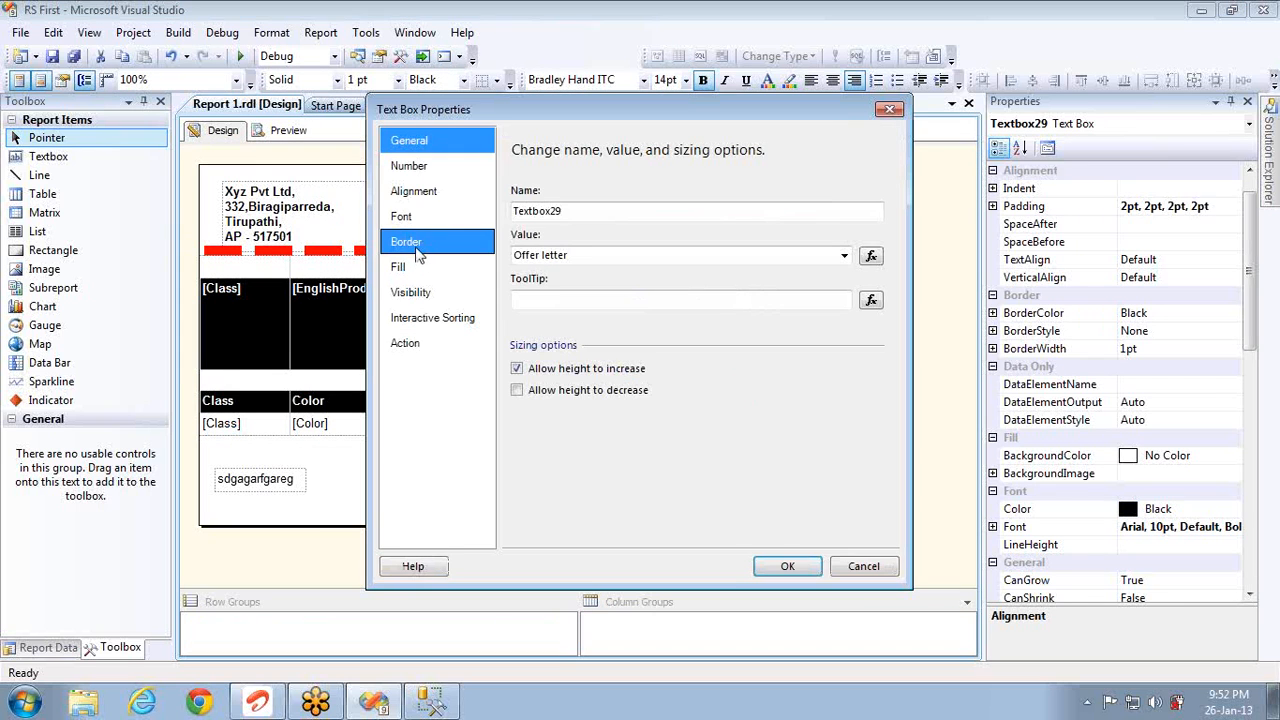
{"action": "left_click", "coordinate": [418, 250]}
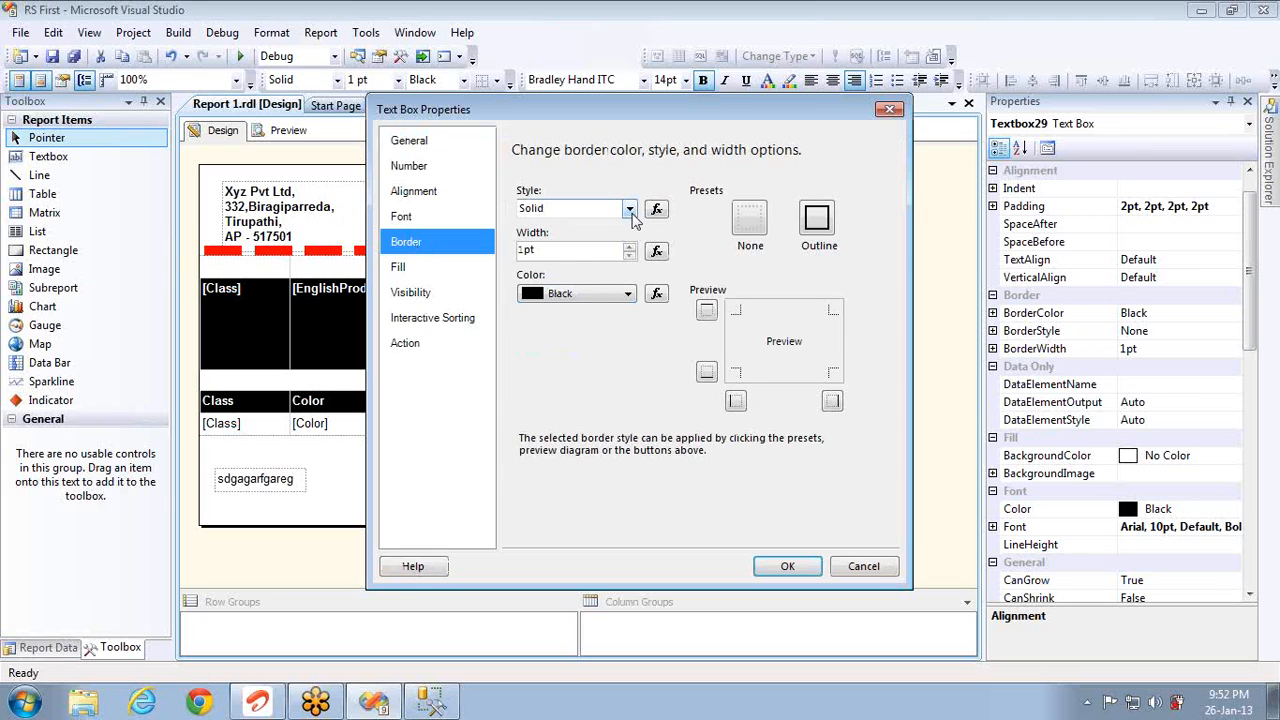
{"action": "left_click", "coordinate": [576, 250]}
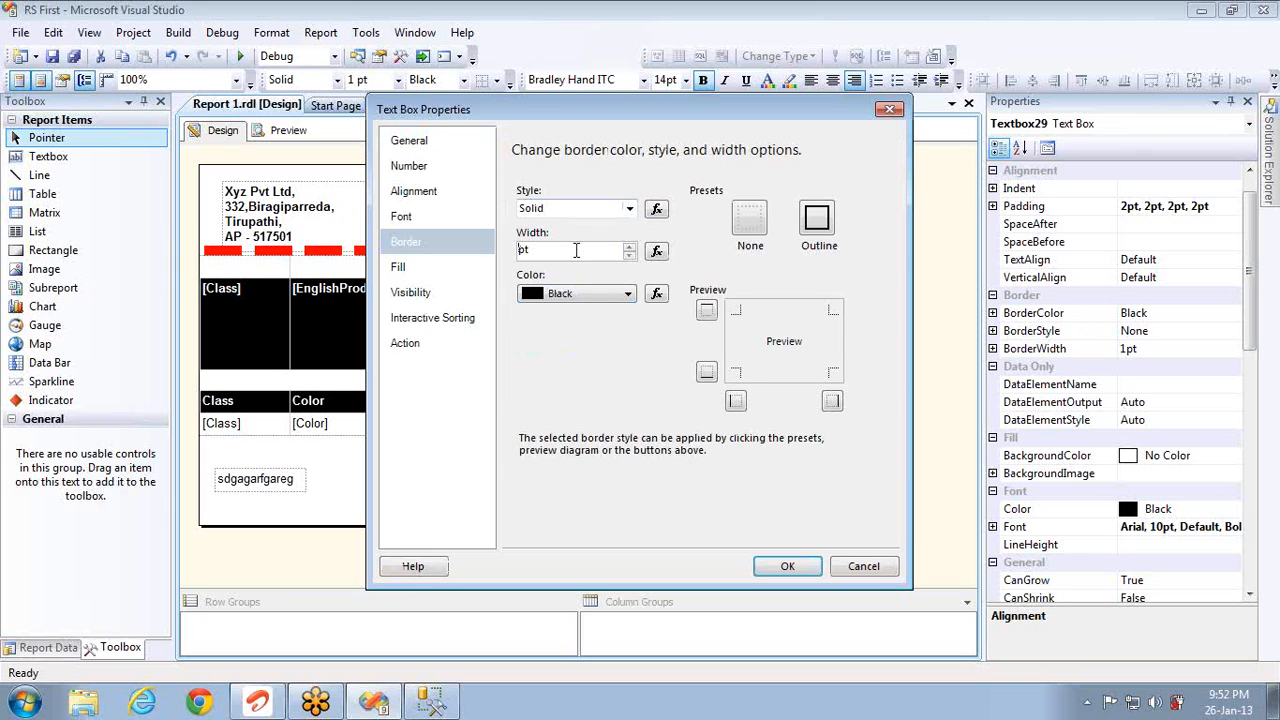
{"action": "type", "text": "7"}
{"action": "left_click", "coordinate": [628, 294]}
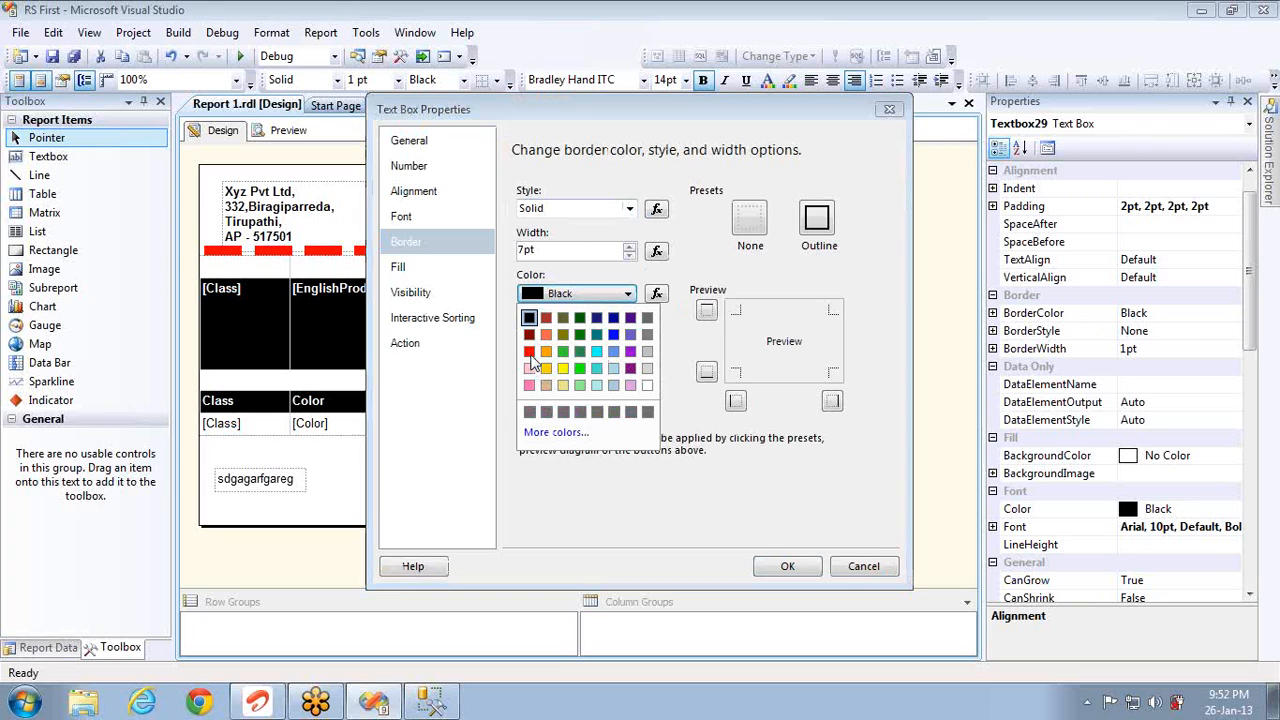
{"action": "left_click", "coordinate": [529, 352]}
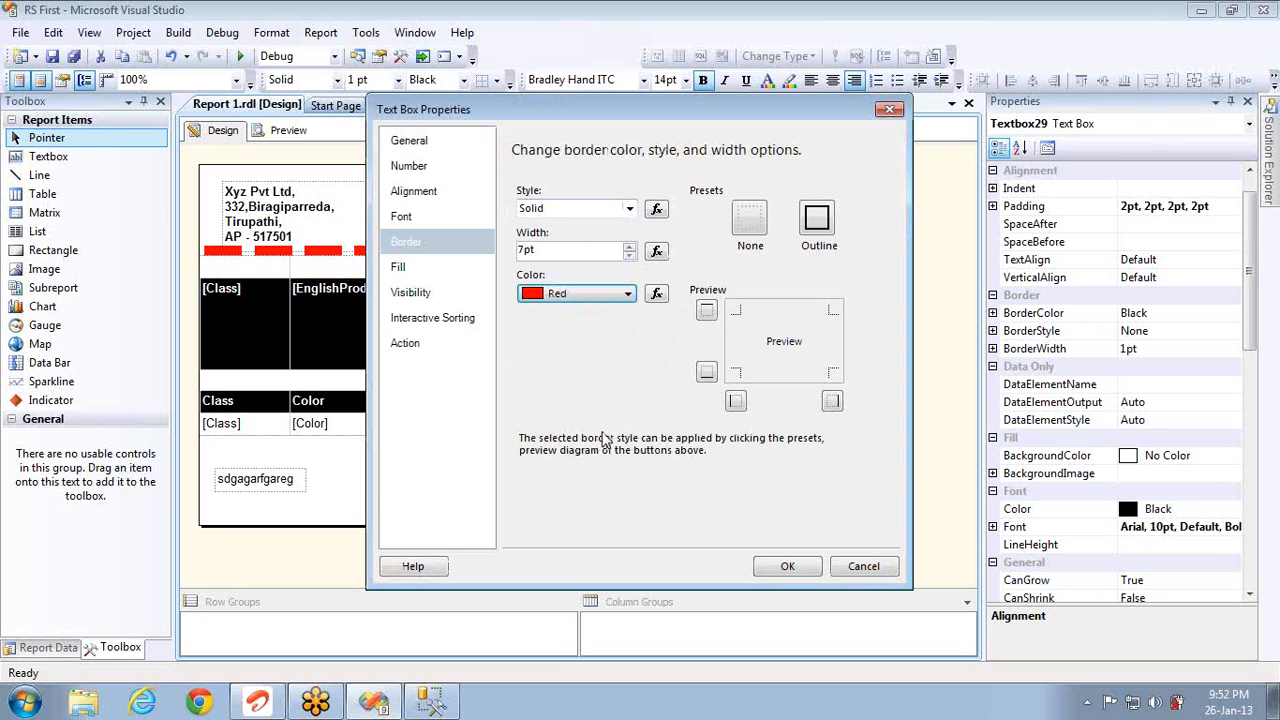
{"action": "left_click", "coordinate": [785, 566]}
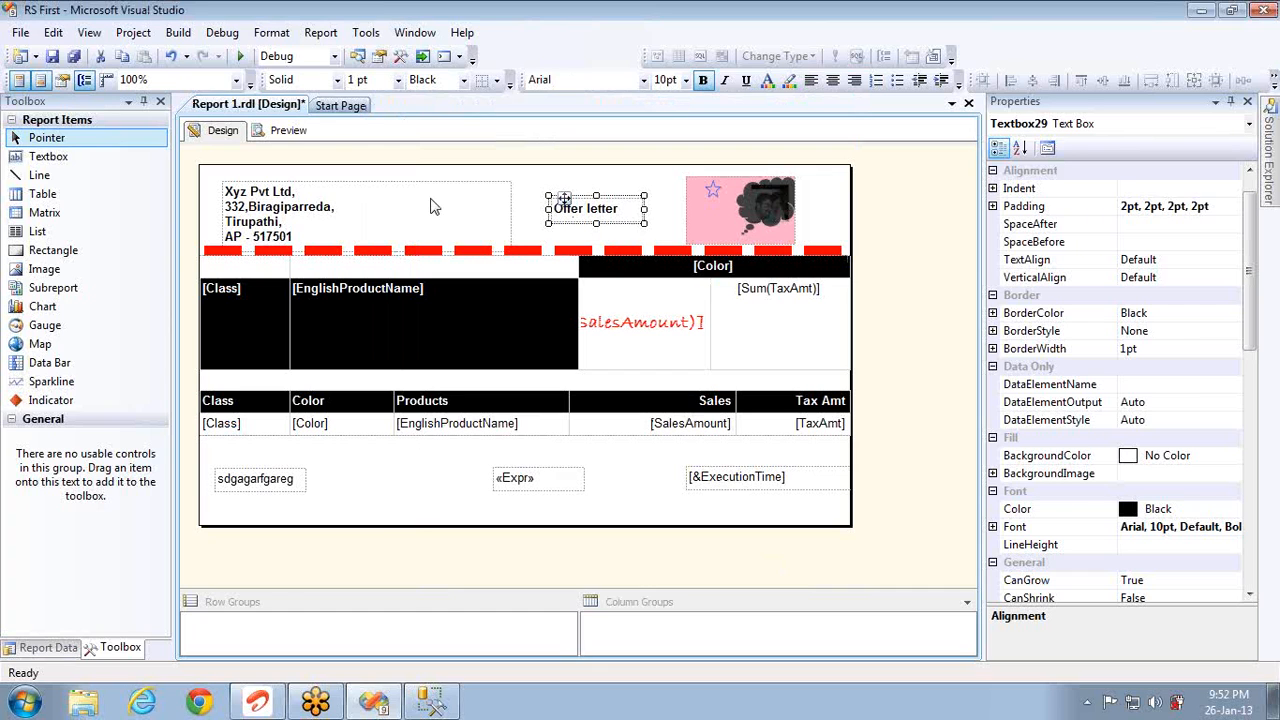
{"action": "left_click", "coordinate": [289, 130]}
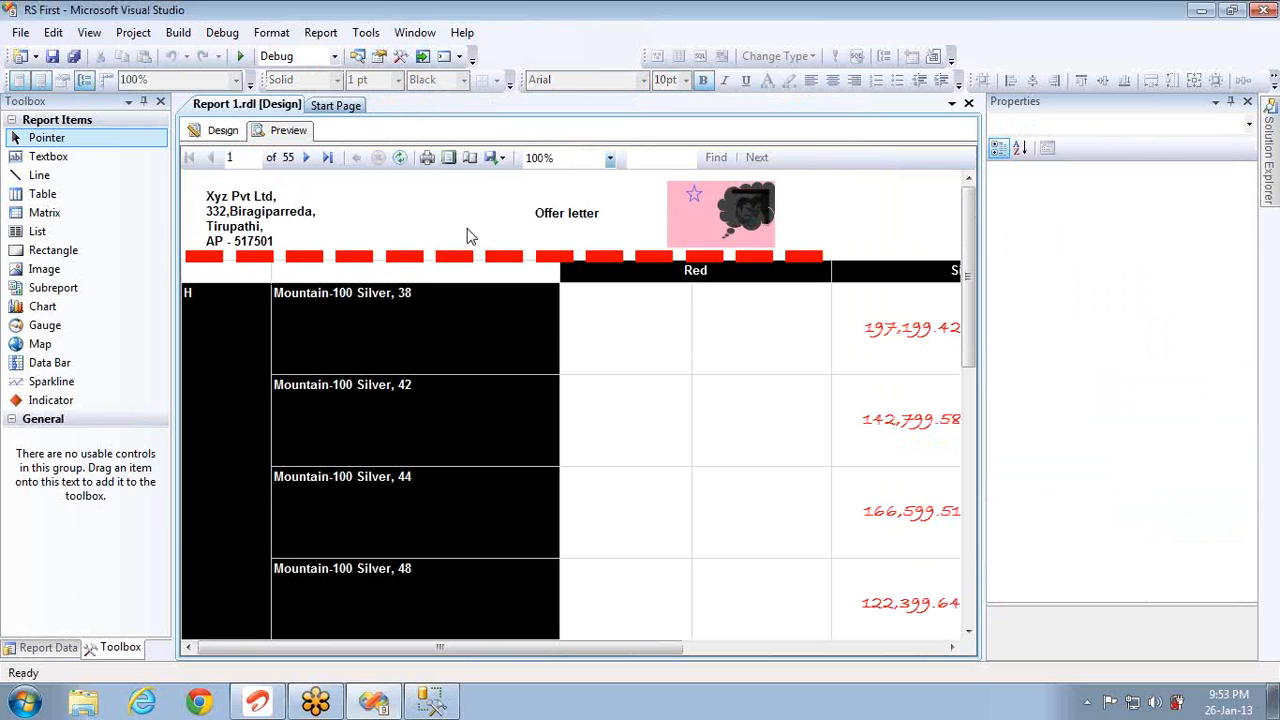
{"action": "left_click", "coordinate": [245, 133]}
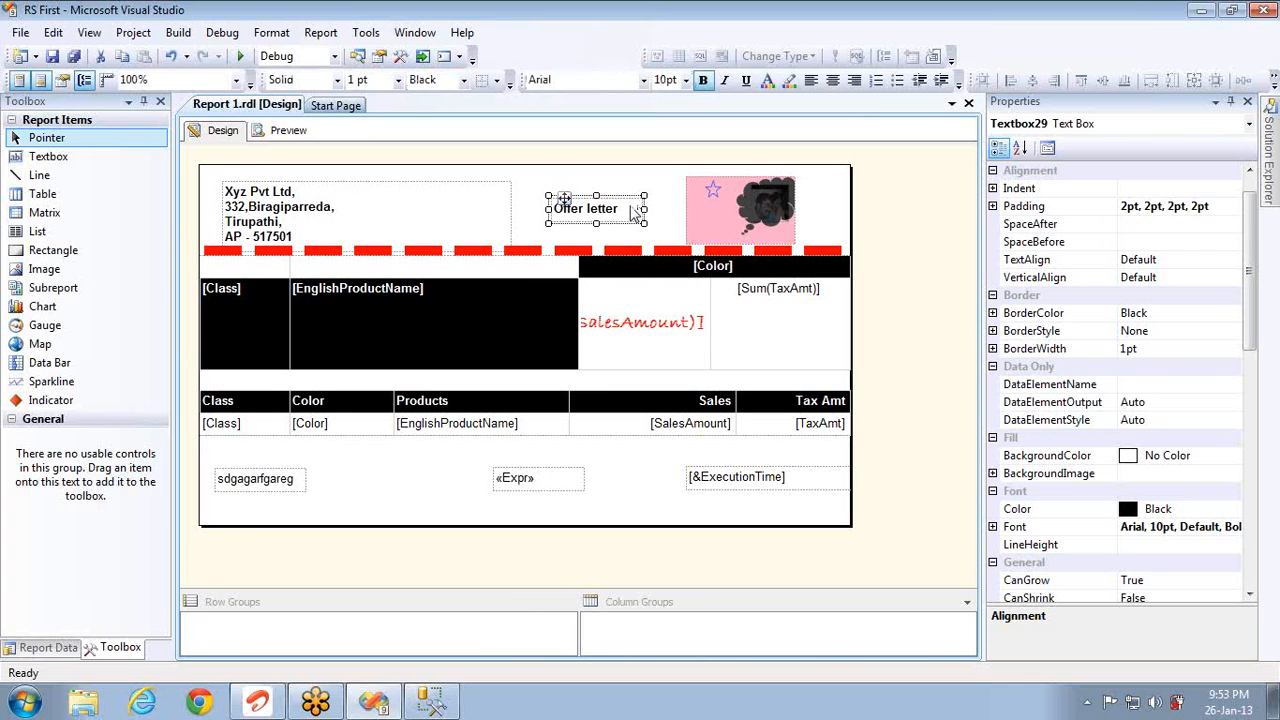
{"action": "right_click", "coordinate": [633, 212]}
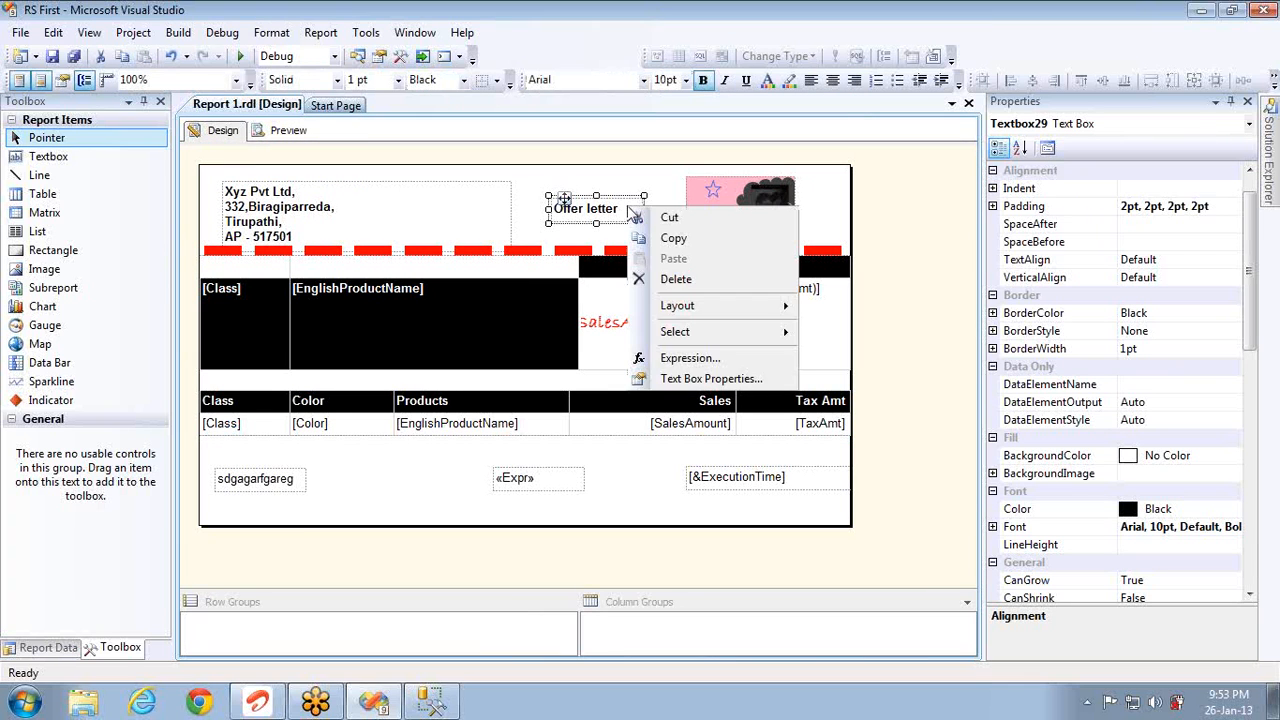
{"action": "left_click", "coordinate": [700, 380]}
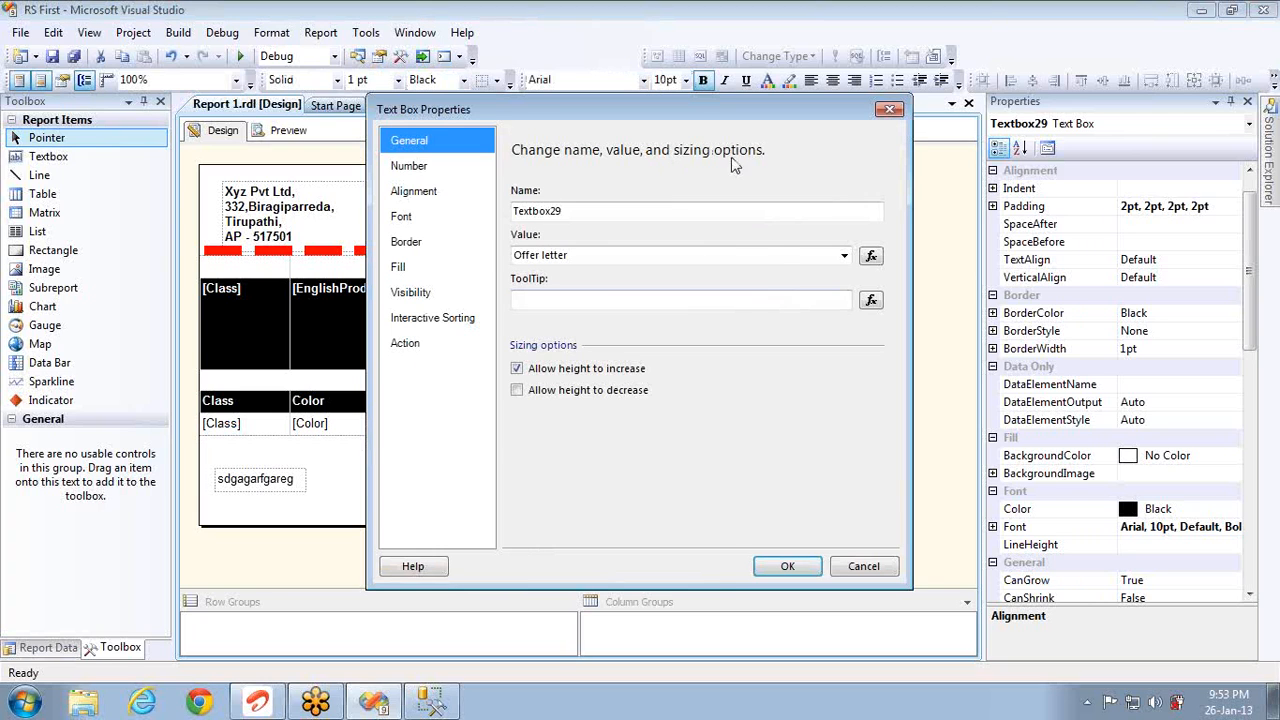
{"action": "left_click", "coordinate": [430, 243]}
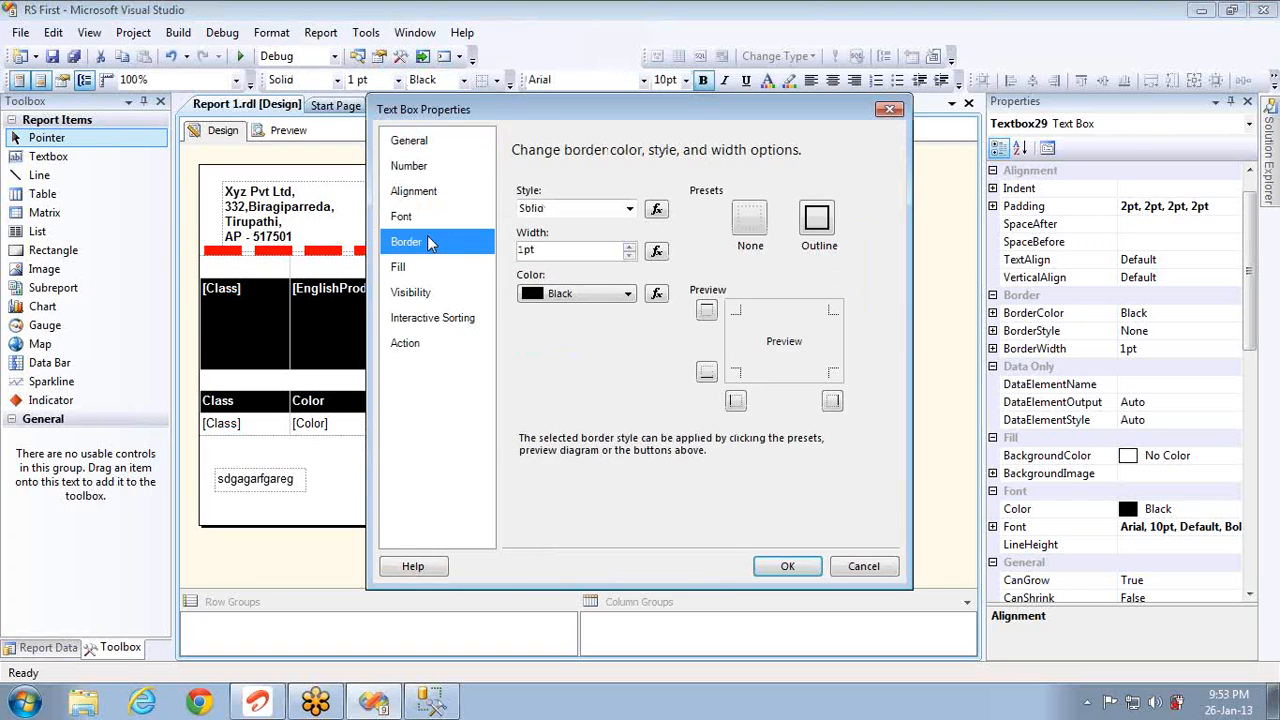
{"action": "left_click", "coordinate": [629, 209]}
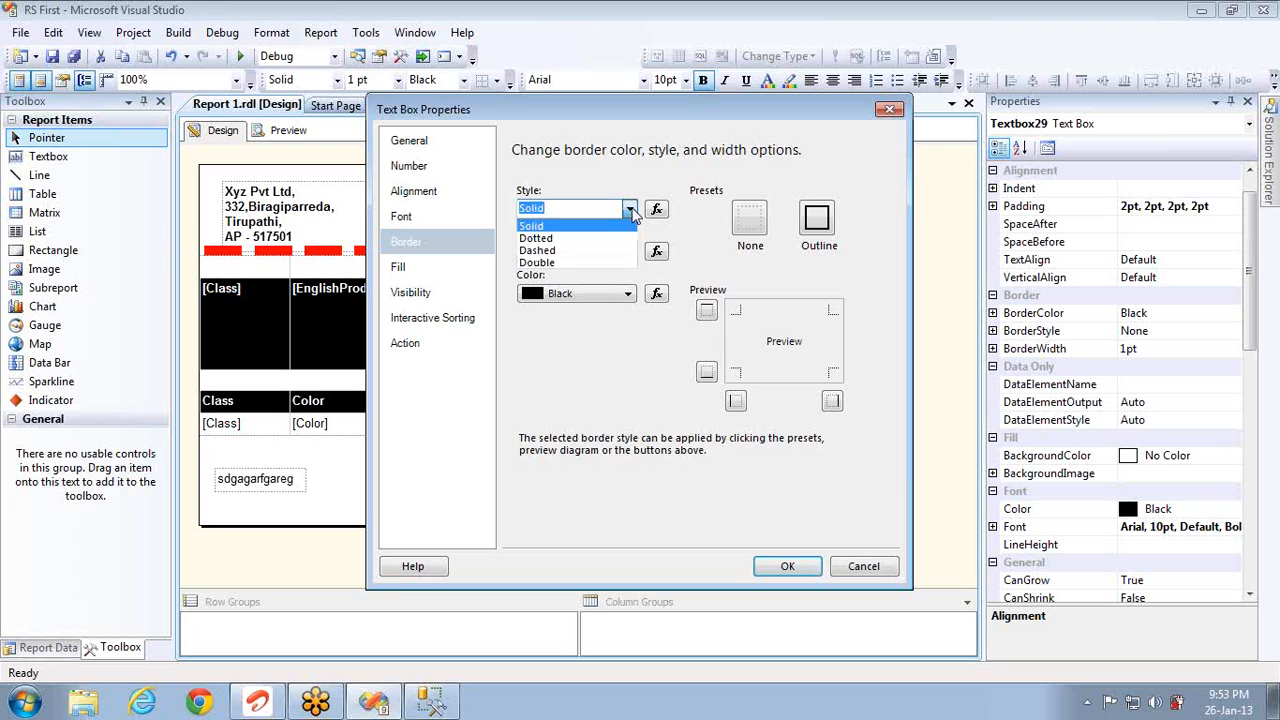
{"action": "left_click", "coordinate": [632, 213]}
{"action": "left_click", "coordinate": [857, 578]}
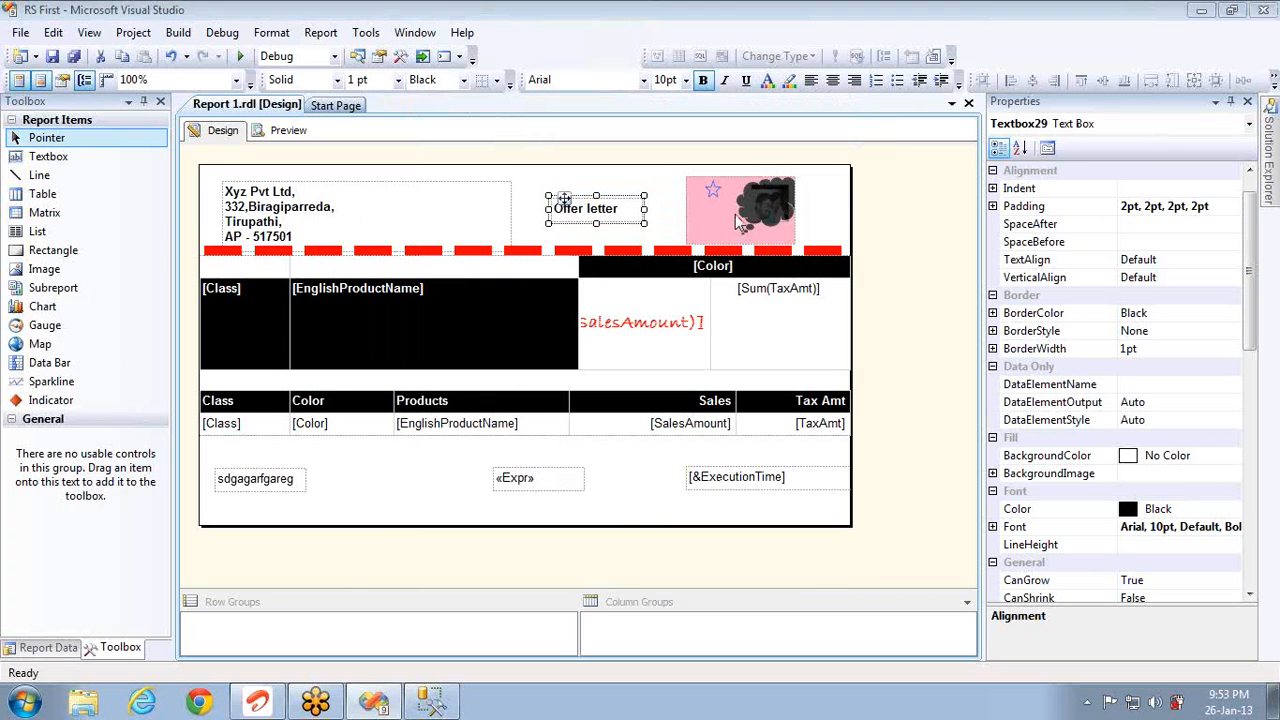
Step: Give the header image a dotted, 10pt, Lime Green border
{"action": "right_click", "coordinate": [735, 214]}
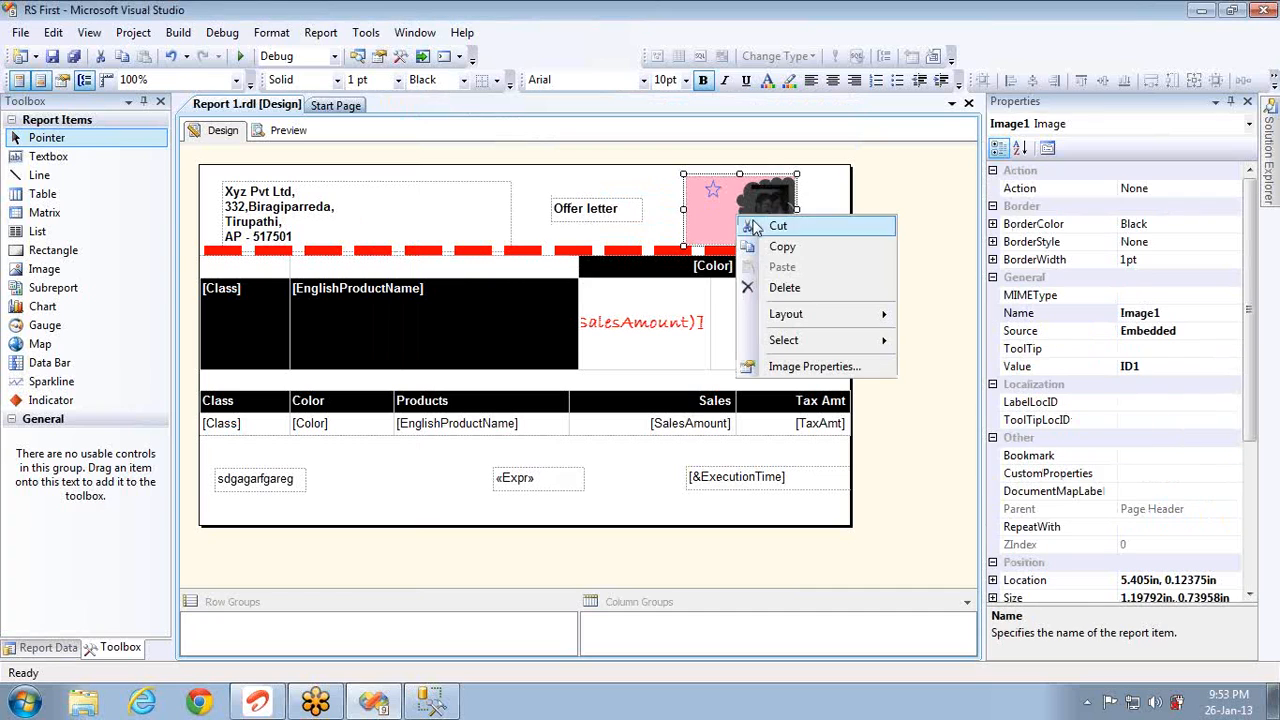
{"action": "left_click", "coordinate": [801, 368]}
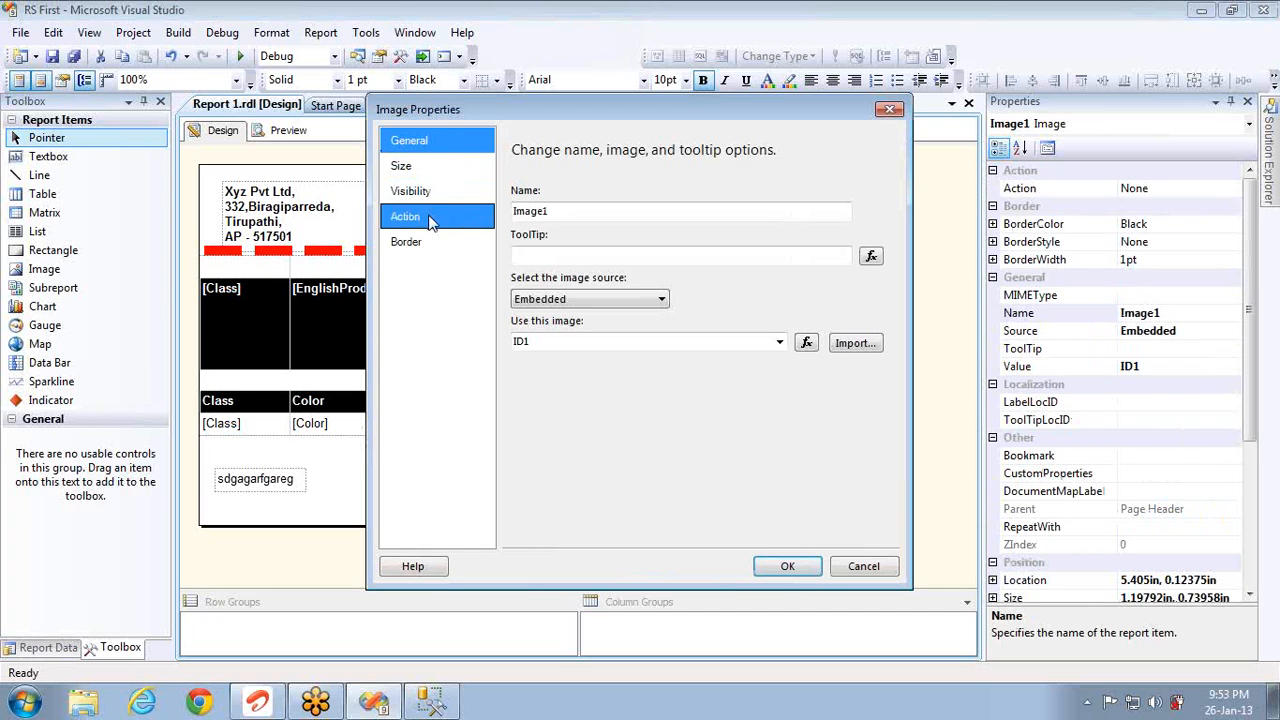
{"action": "left_click", "coordinate": [430, 240]}
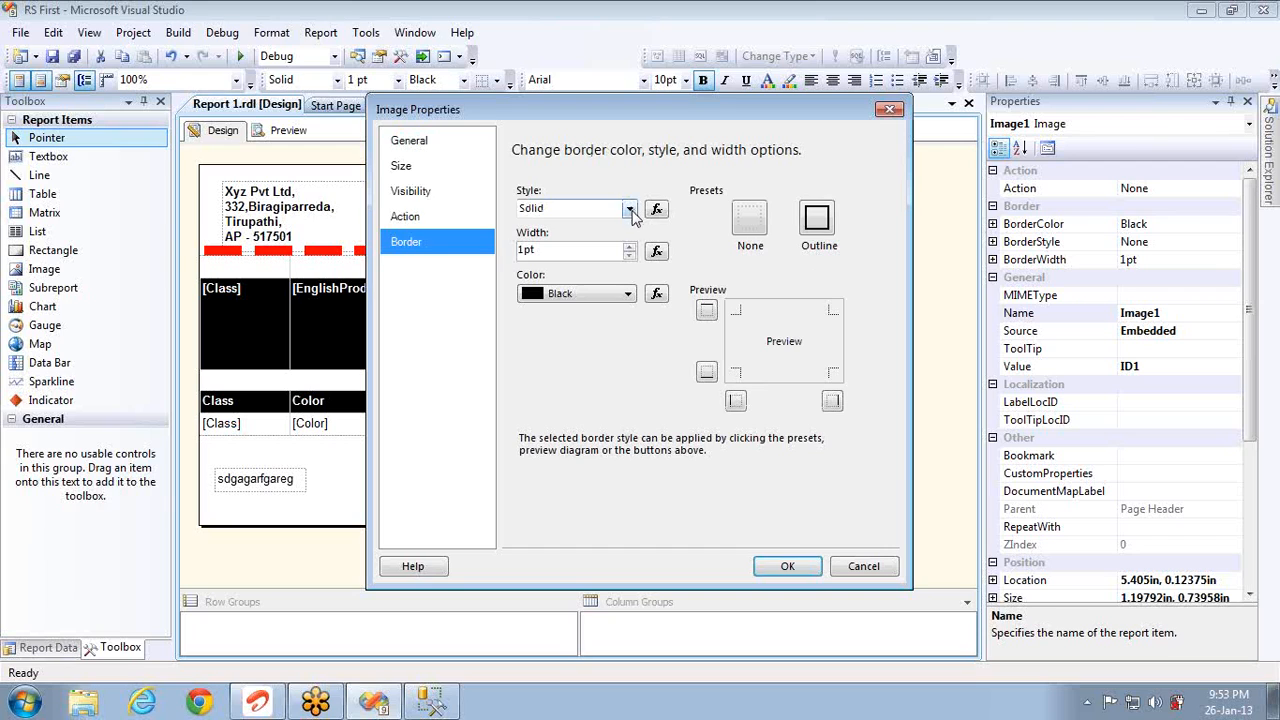
{"action": "left_click", "coordinate": [630, 210]}
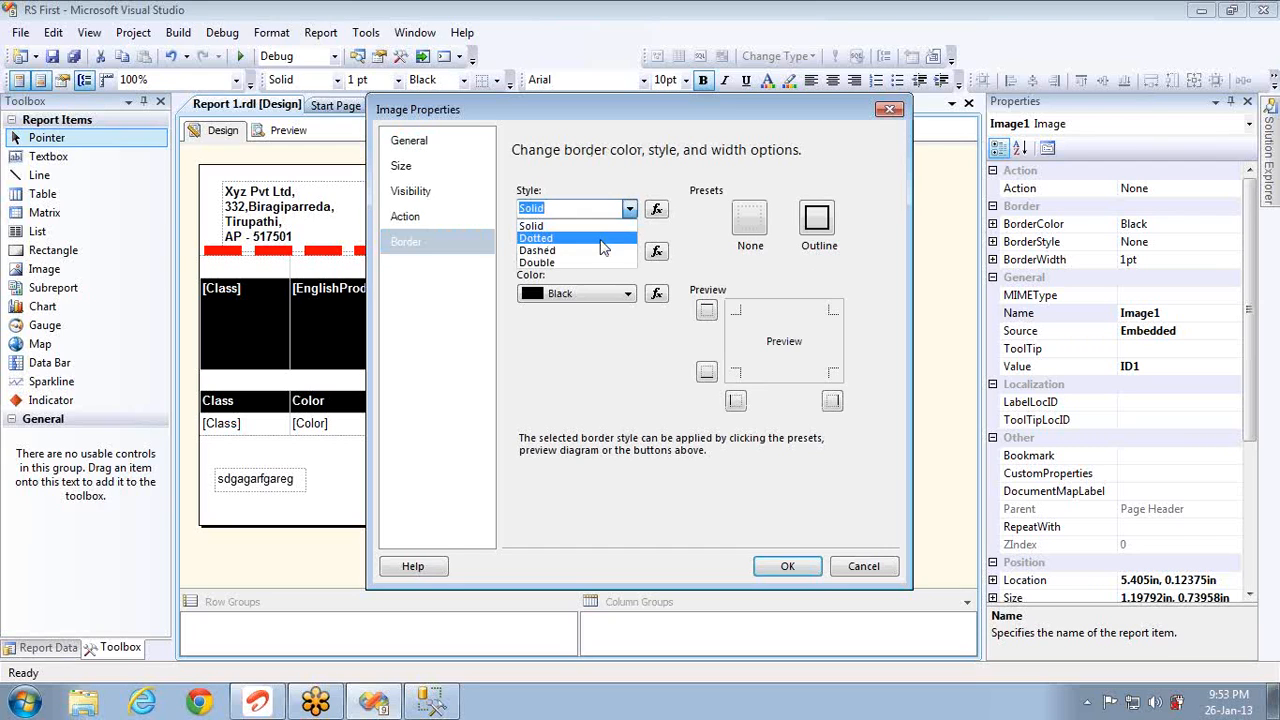
{"action": "left_click", "coordinate": [590, 238]}
{"action": "left_click", "coordinate": [578, 252]}
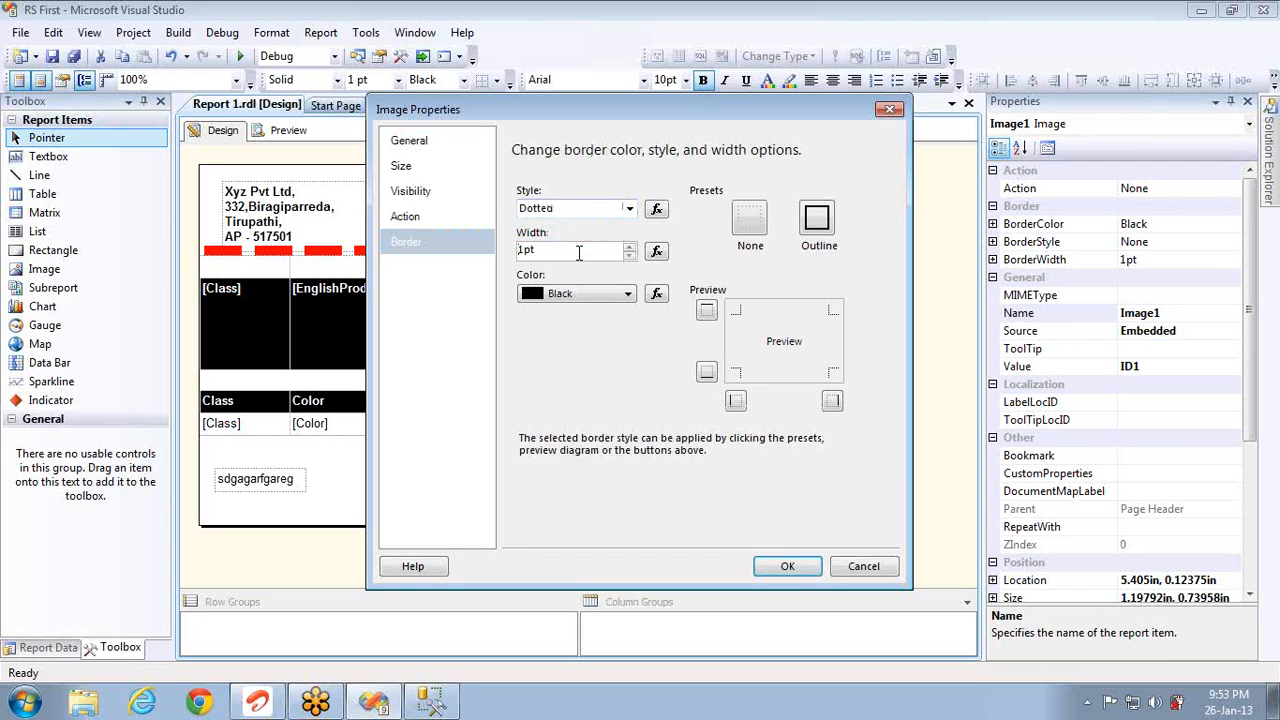
{"action": "type", "text": "0"}
{"action": "left_click", "coordinate": [598, 296]}
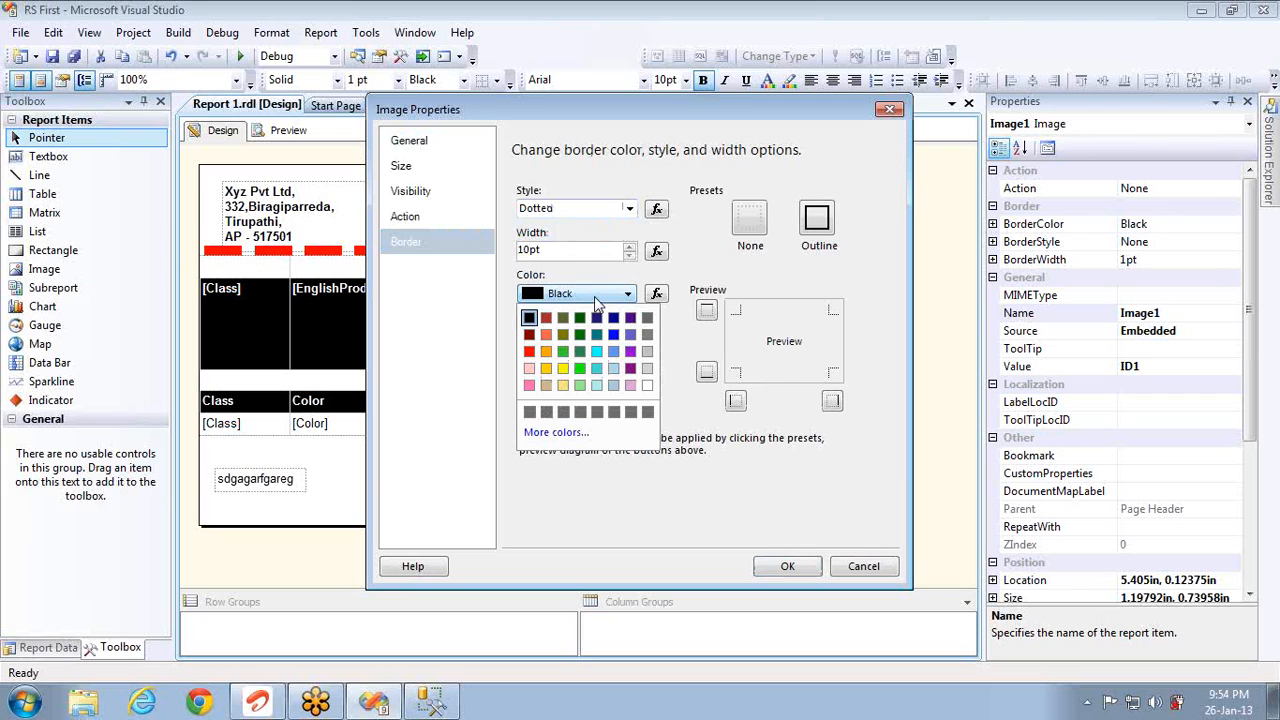
{"action": "left_click", "coordinate": [561, 353]}
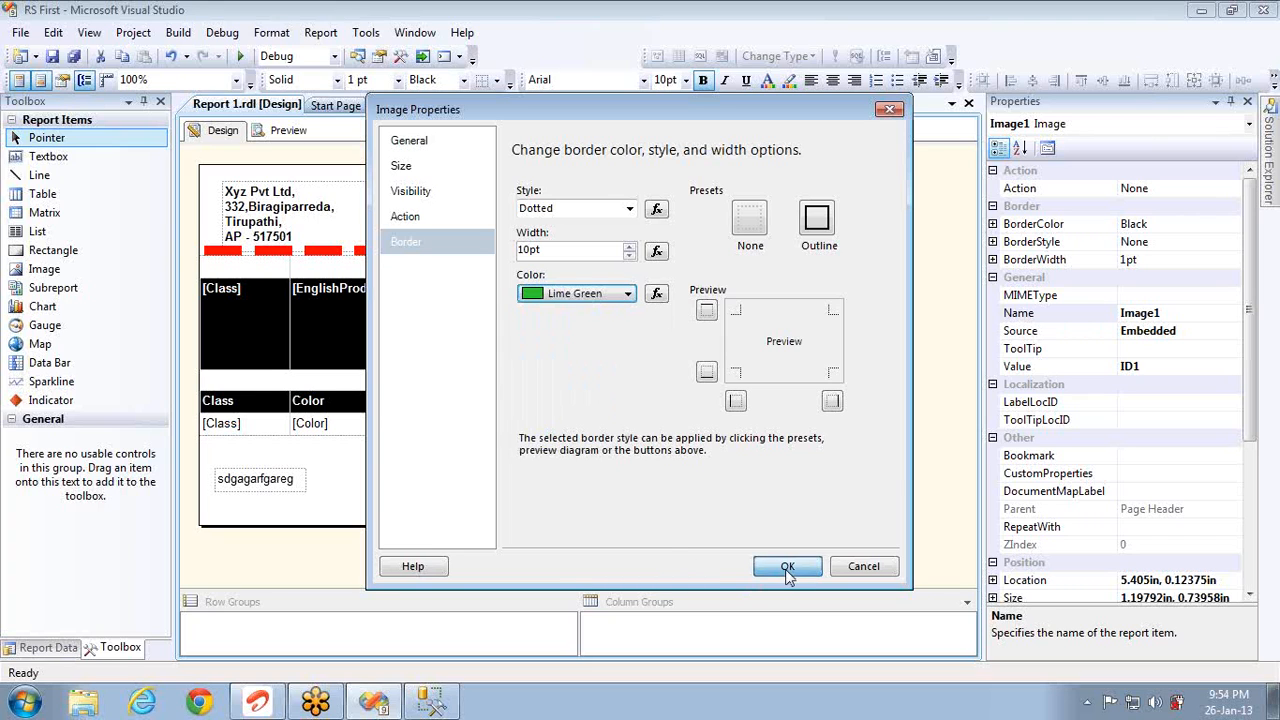
{"action": "left_click", "coordinate": [787, 567]}
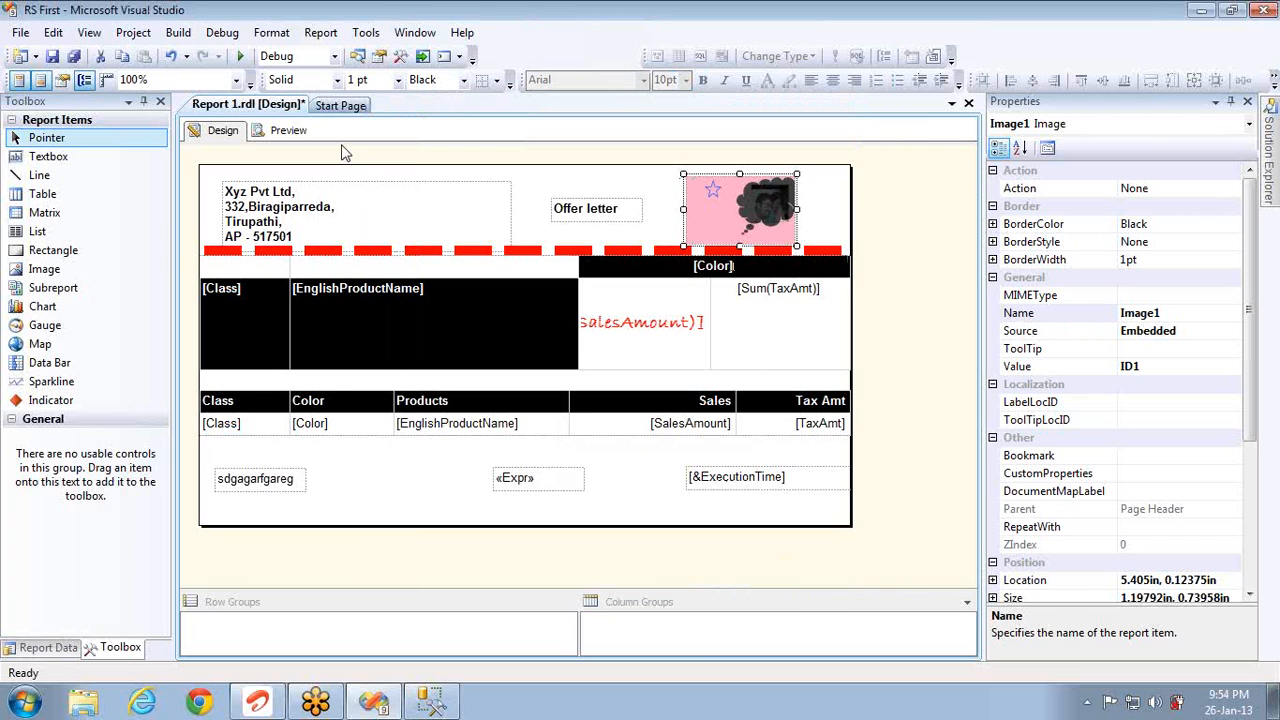
Step: After a quick preview, add 5pt padding on every side of the header image
{"action": "left_click", "coordinate": [288, 131]}
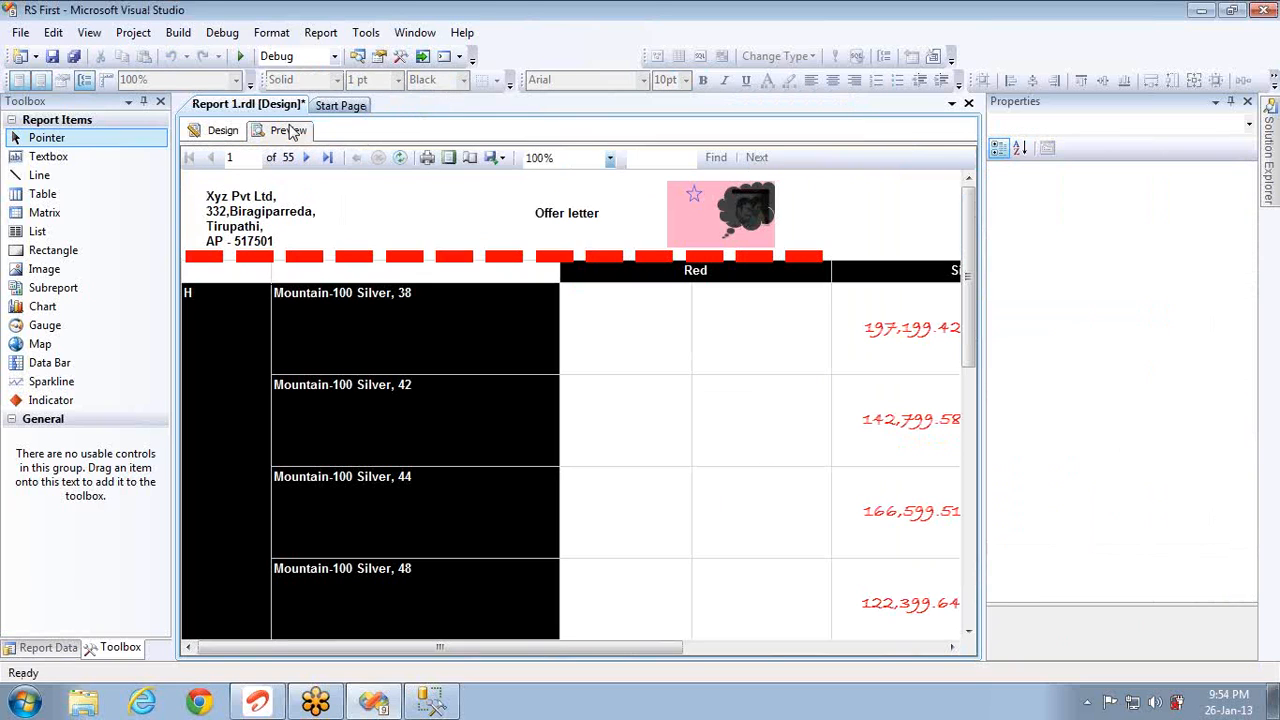
{"action": "left_click", "coordinate": [223, 130]}
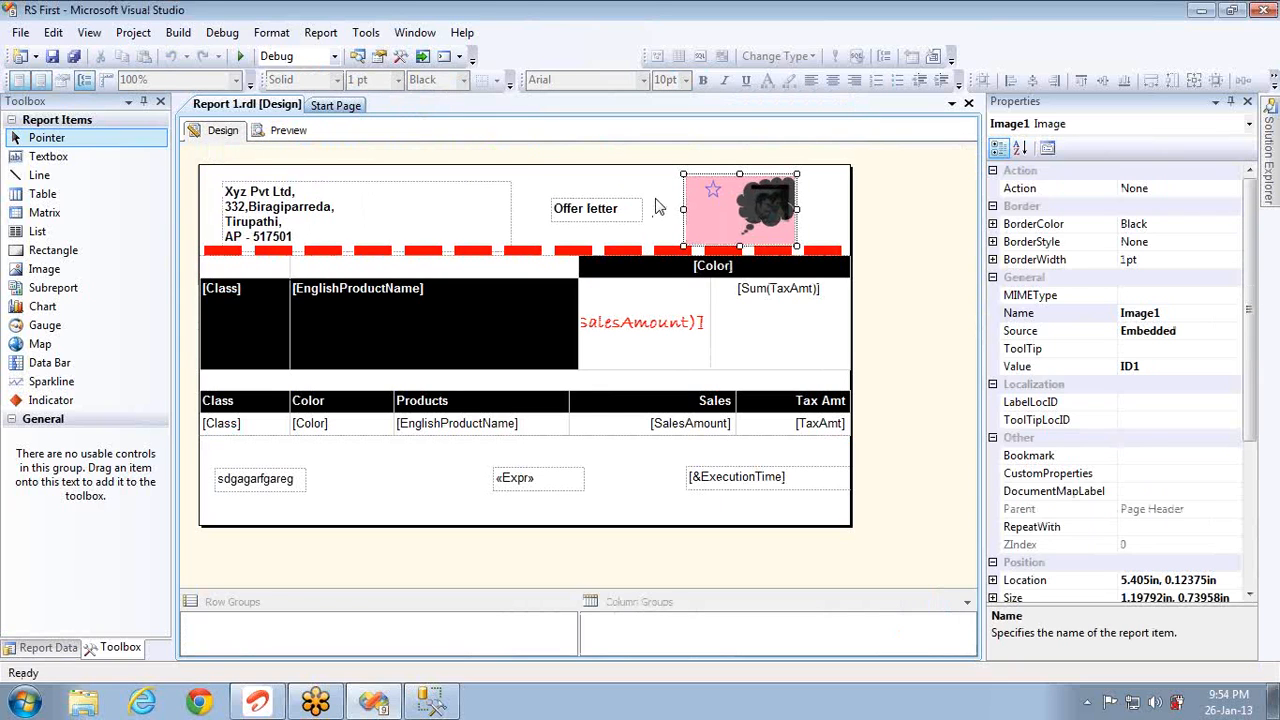
{"action": "right_click", "coordinate": [711, 213]}
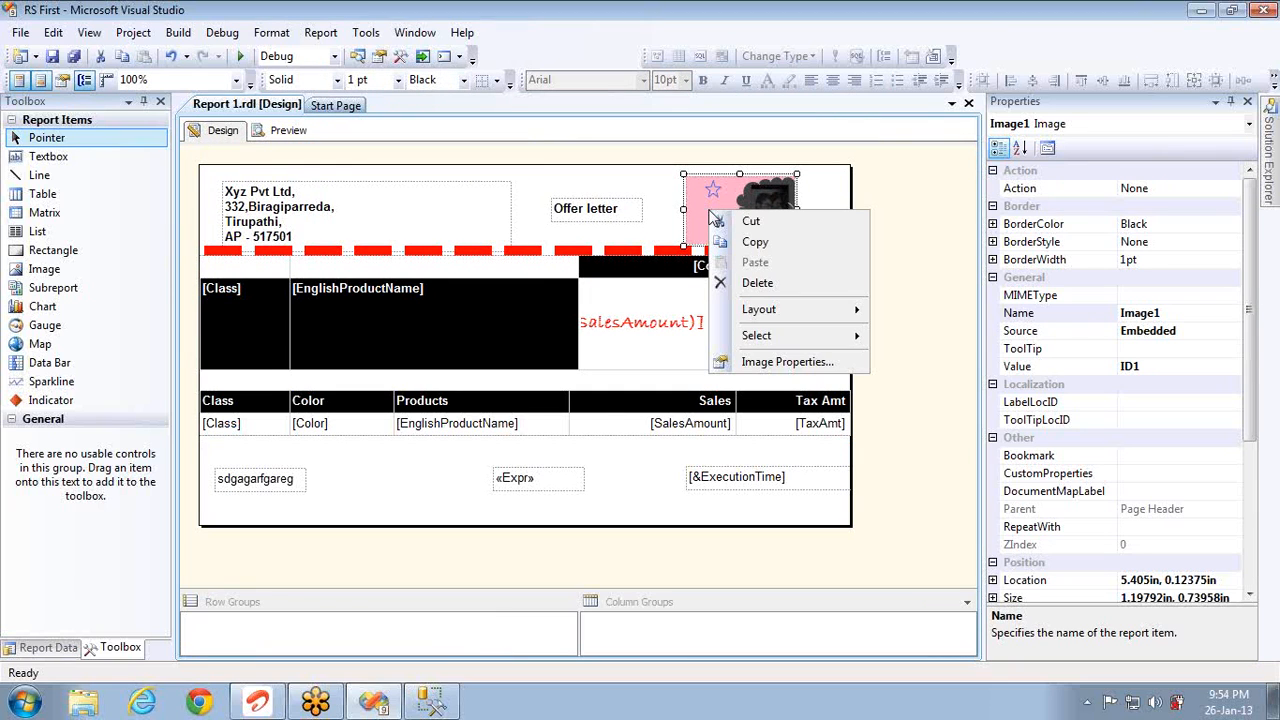
{"action": "left_click", "coordinate": [788, 362]}
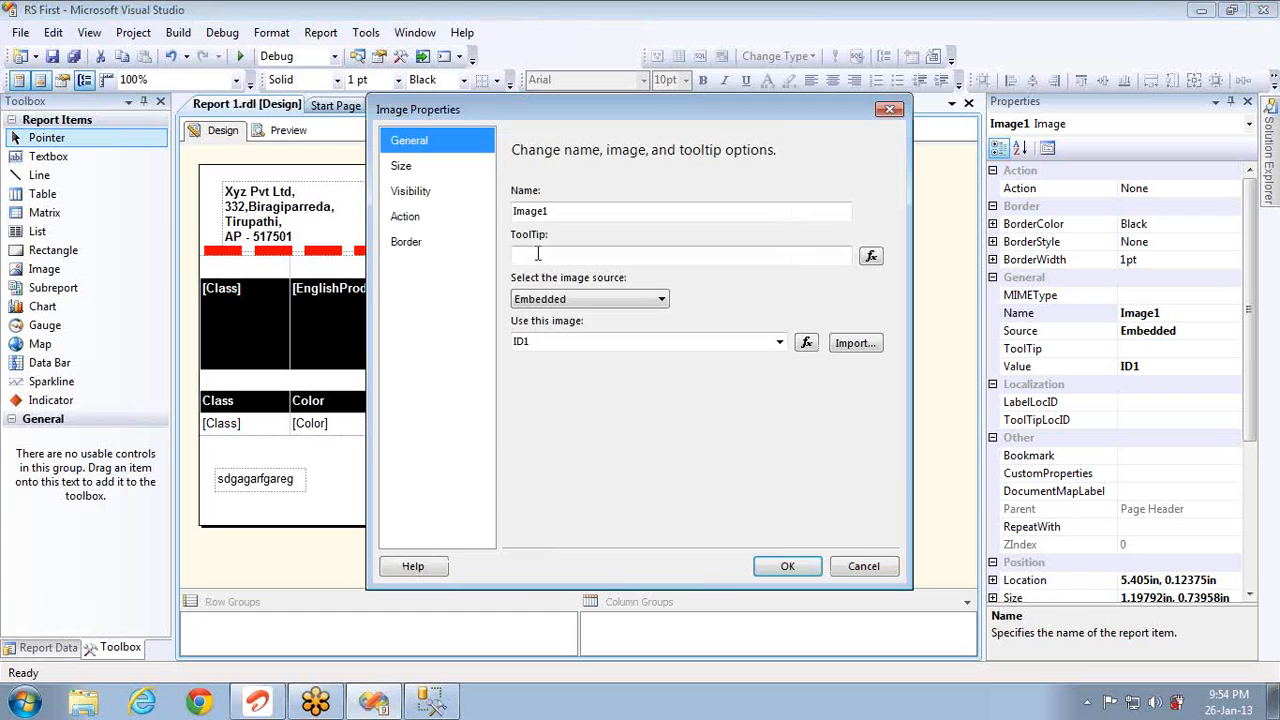
{"action": "left_click", "coordinate": [424, 200]}
{"action": "left_click", "coordinate": [419, 170]}
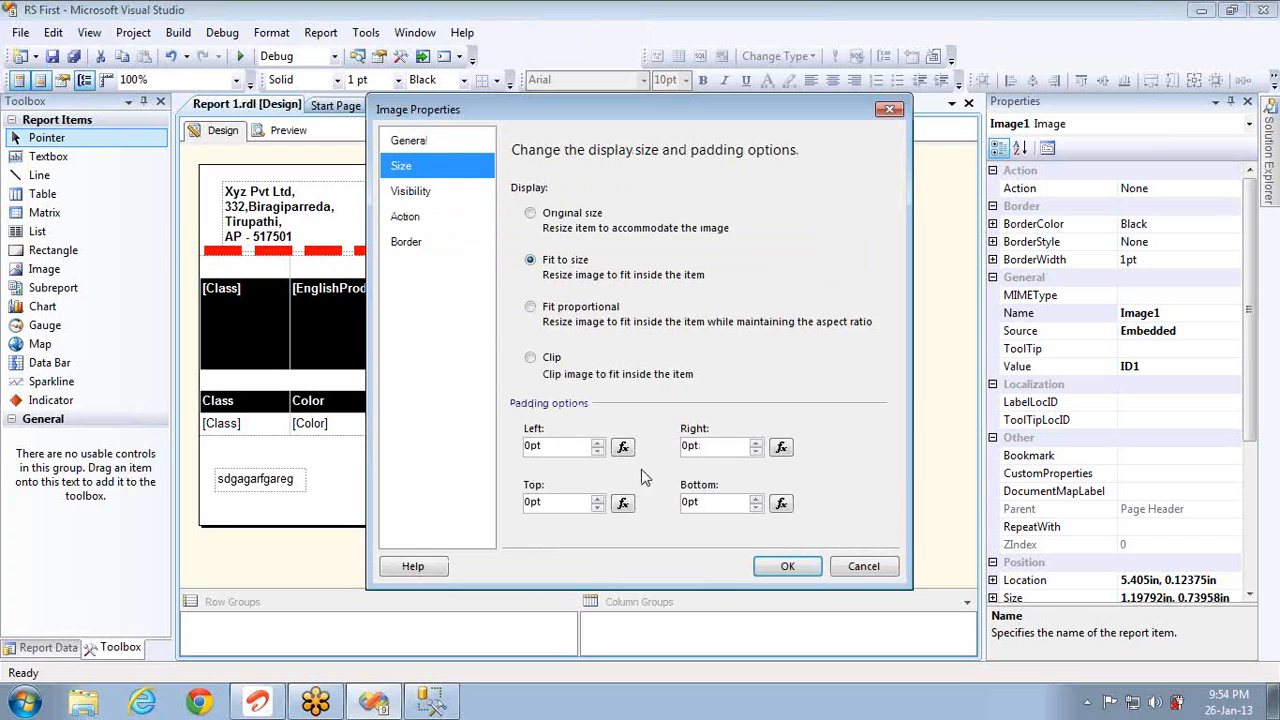
{"action": "left_click", "coordinate": [600, 451]}
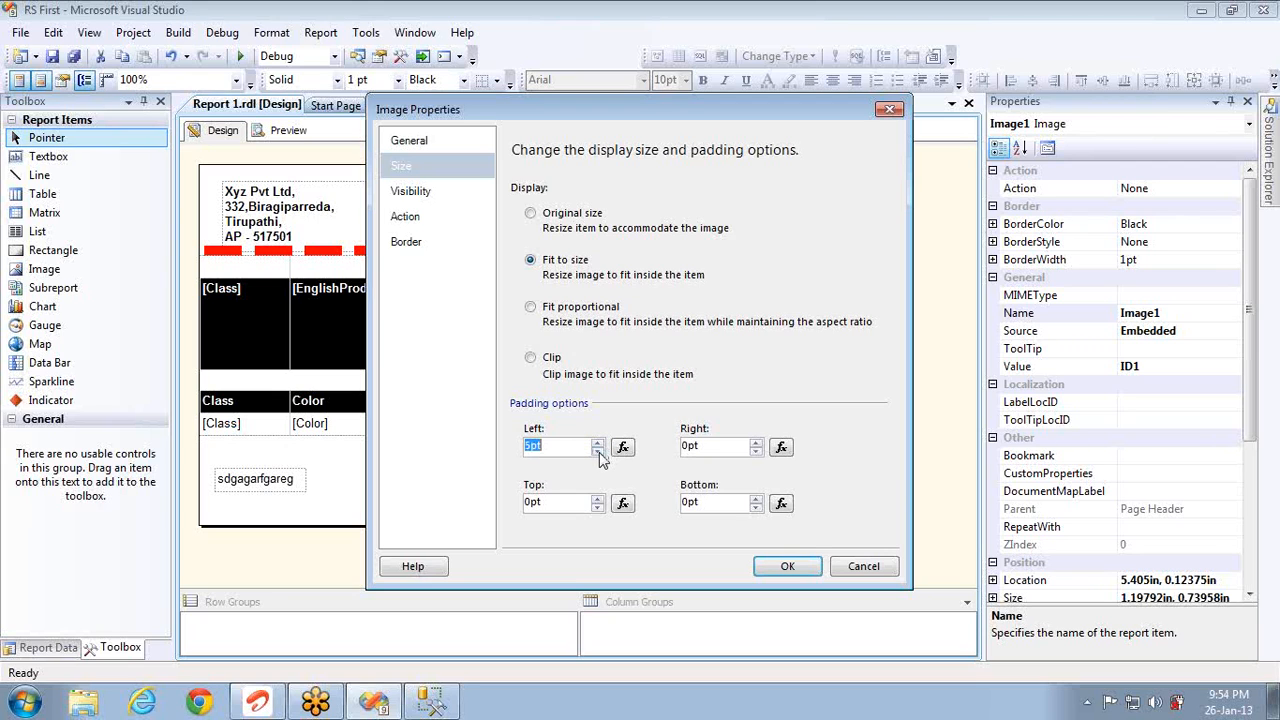
{"action": "left_click", "coordinate": [756, 444]}
{"action": "left_click", "coordinate": [756, 444]}
{"action": "left_click", "coordinate": [597, 498]}
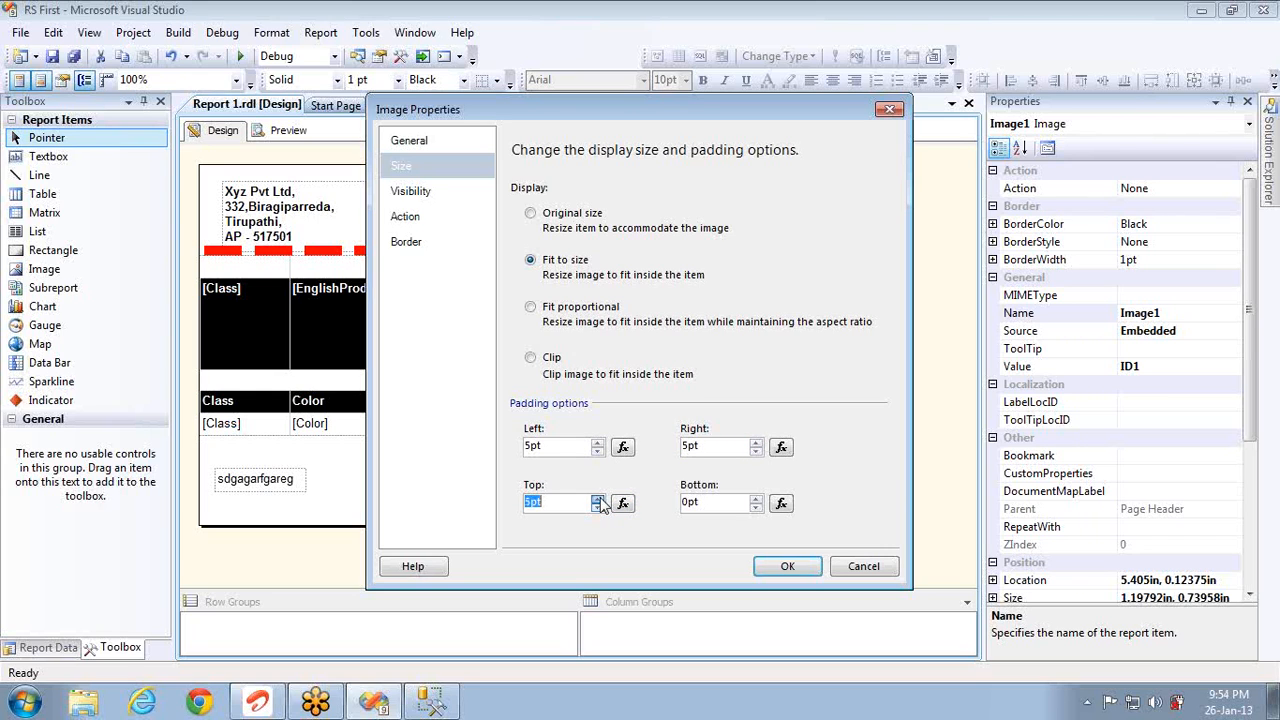
{"action": "left_click", "coordinate": [756, 498]}
{"action": "left_click", "coordinate": [756, 498]}
{"action": "left_click", "coordinate": [756, 498]}
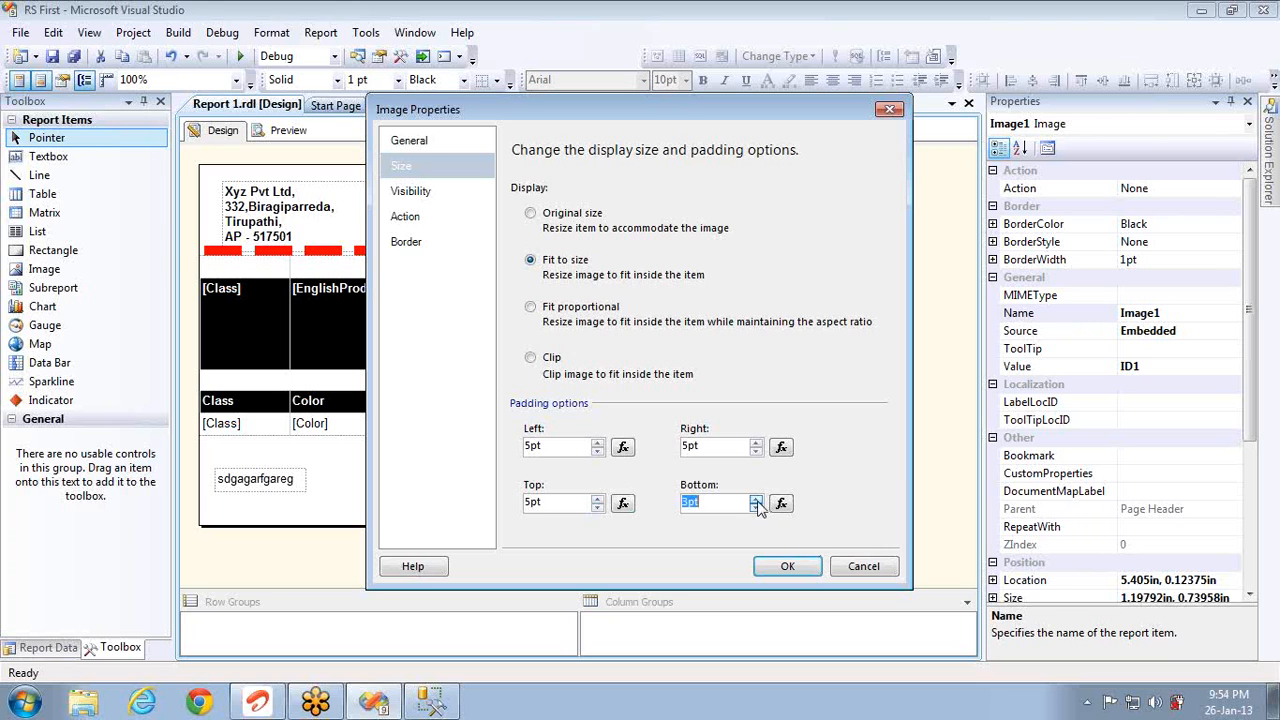
{"action": "left_click", "coordinate": [790, 566]}
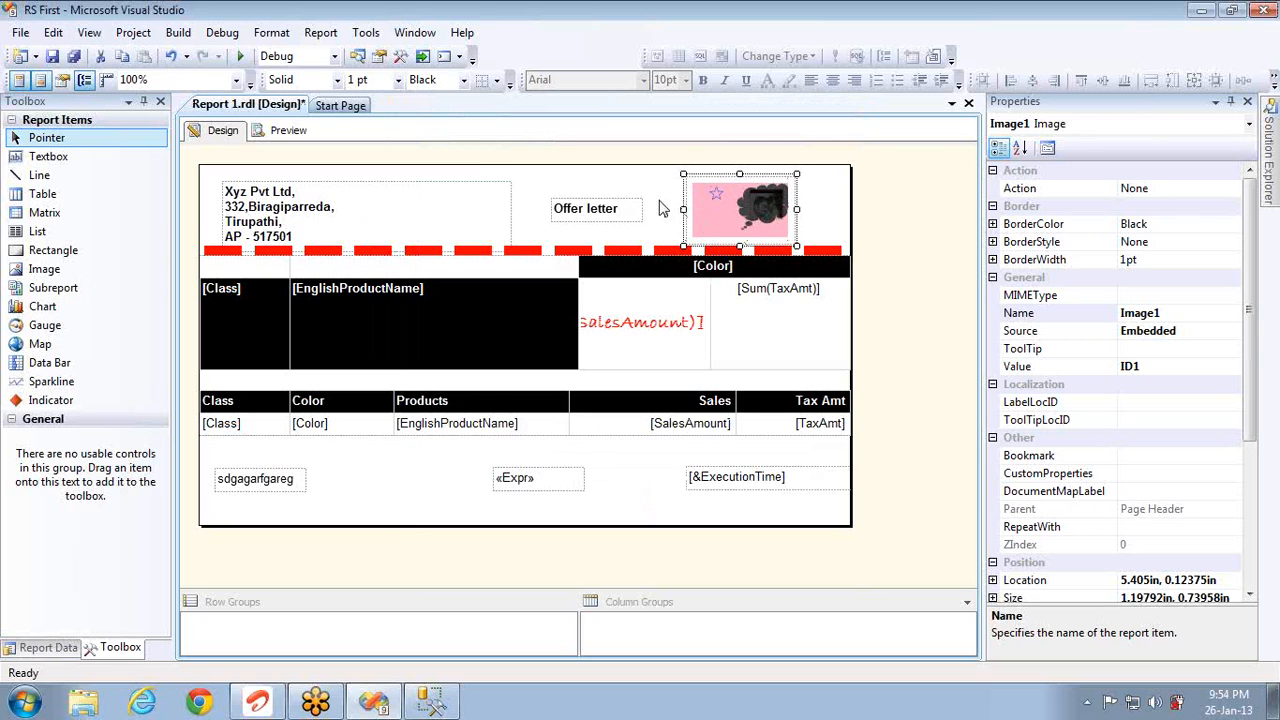
Step: Apply a dotted 5pt Lime Green outline border to the header image and preview it
{"action": "right_click", "coordinate": [760, 222]}
{"action": "left_click", "coordinate": [806, 376]}
{"action": "left_click", "coordinate": [418, 242]}
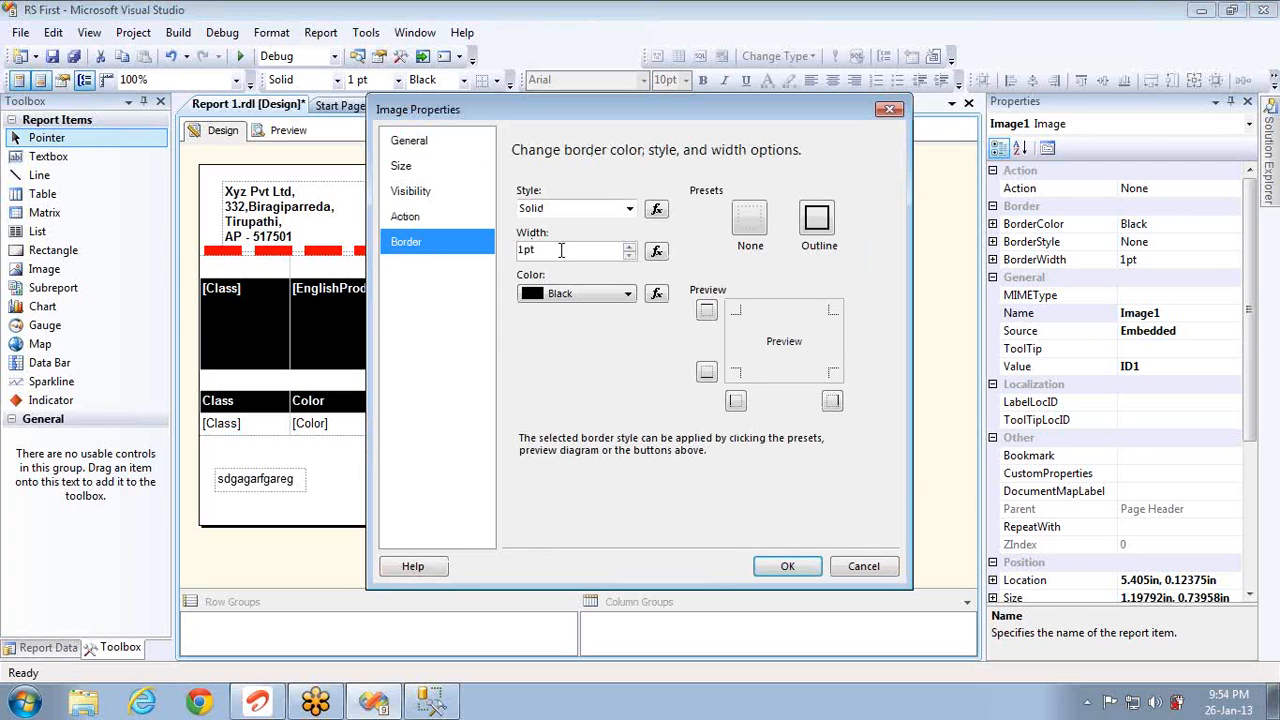
{"action": "left_click", "coordinate": [561, 251]}
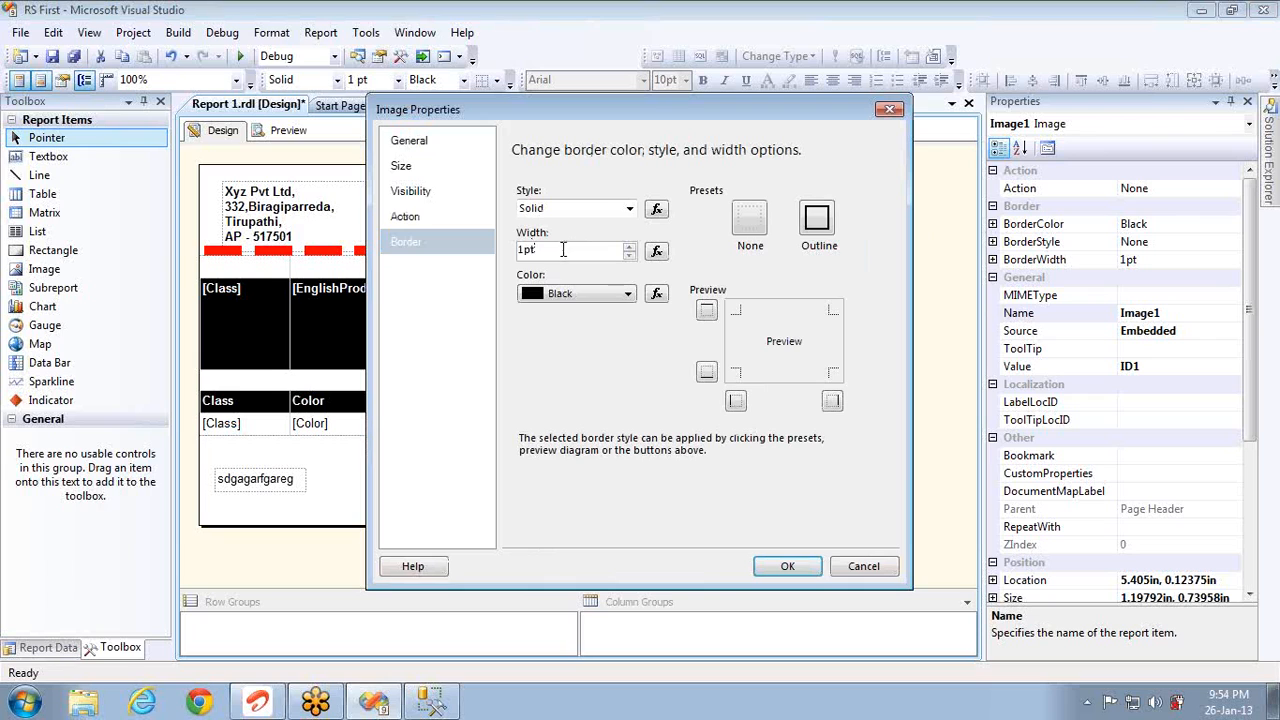
{"action": "left_click", "coordinate": [817, 224]}
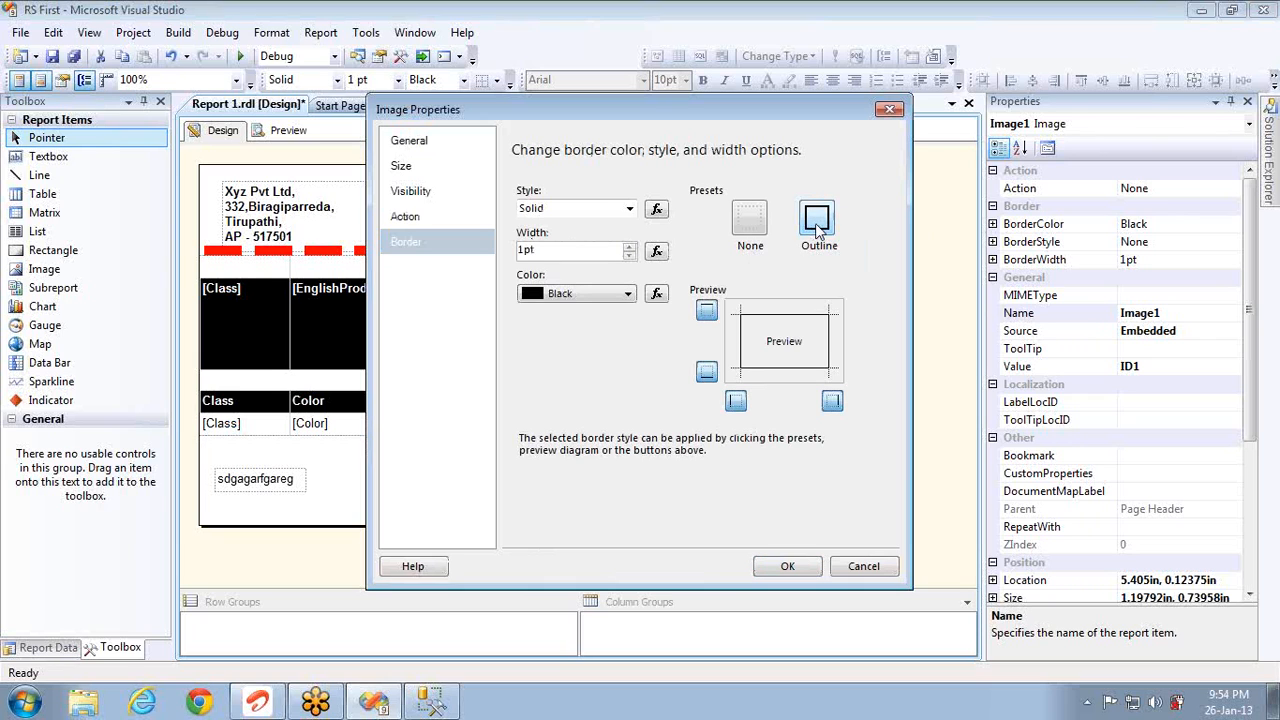
{"action": "left_click", "coordinate": [630, 209]}
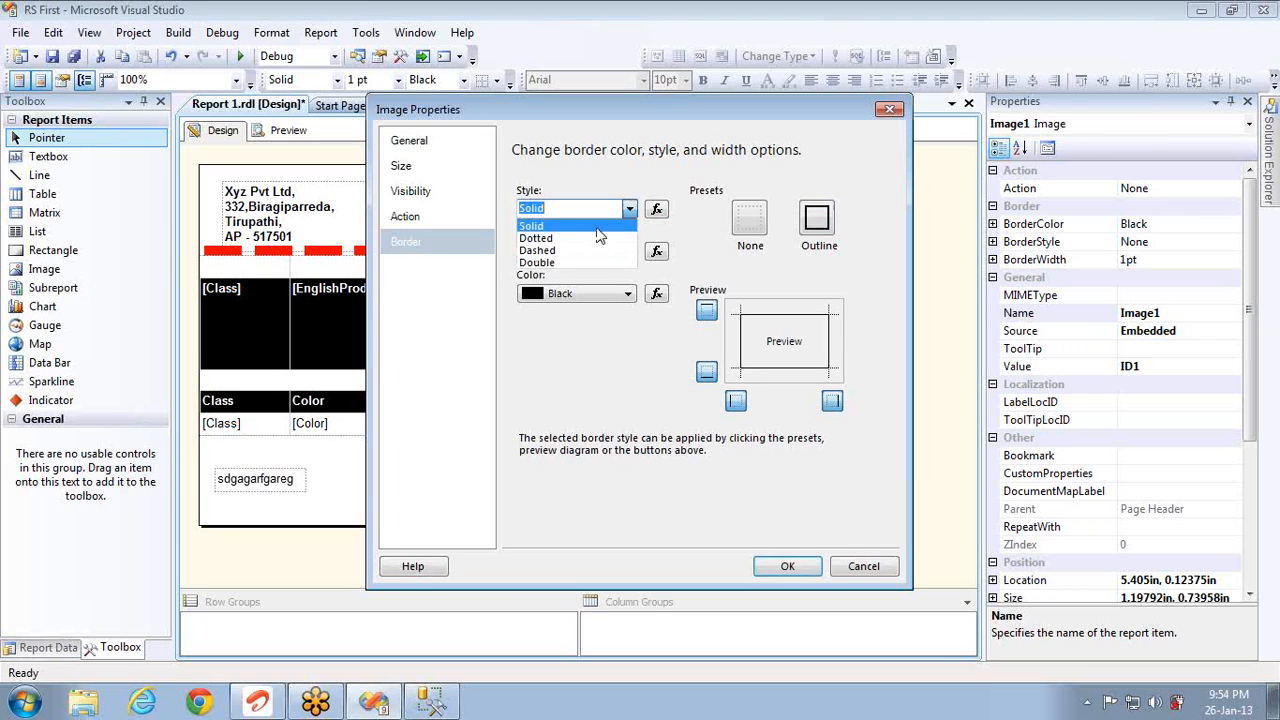
{"action": "left_click", "coordinate": [590, 238]}
{"action": "left_click", "coordinate": [549, 251]}
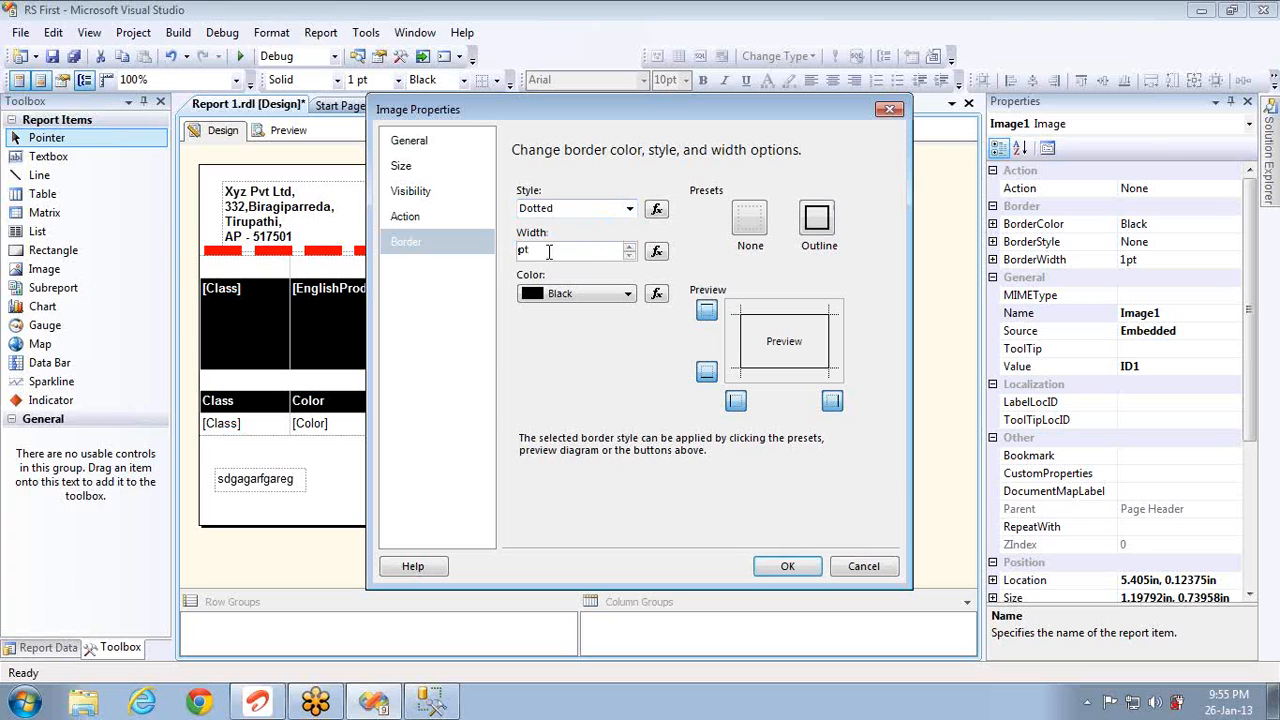
{"action": "type", "text": "5"}
{"action": "left_click", "coordinate": [622, 294]}
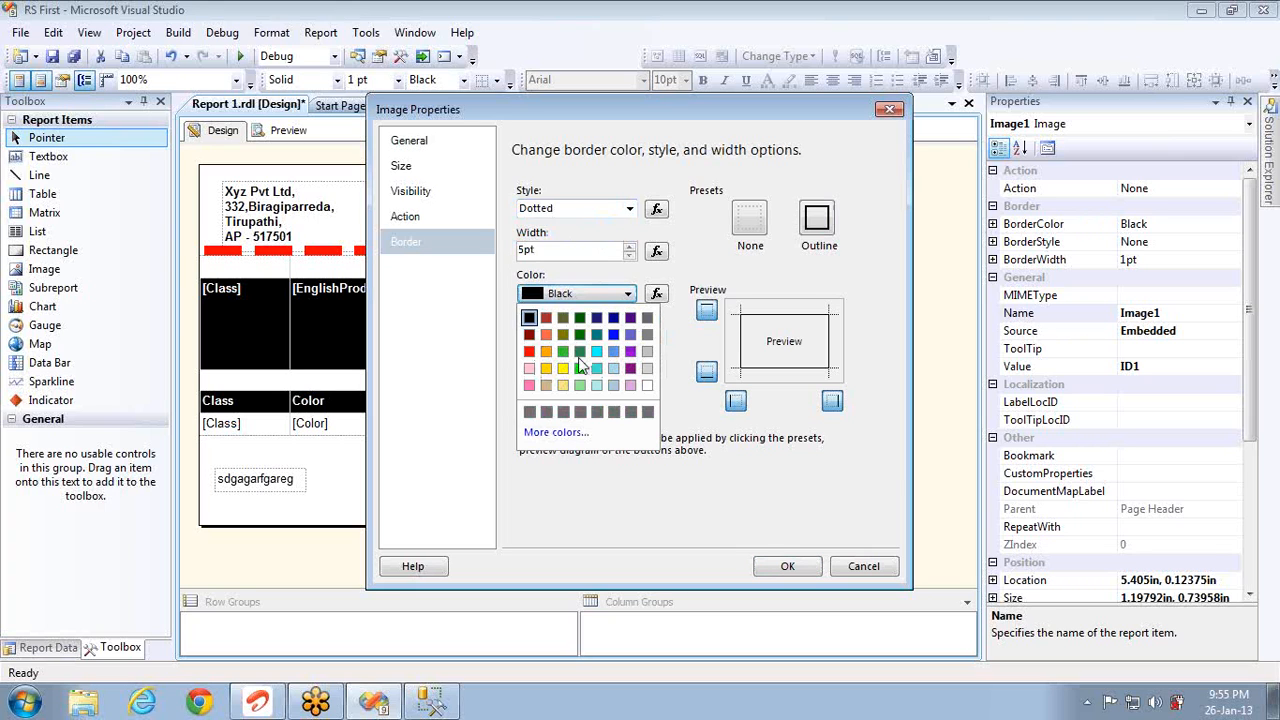
{"action": "left_click", "coordinate": [562, 363]}
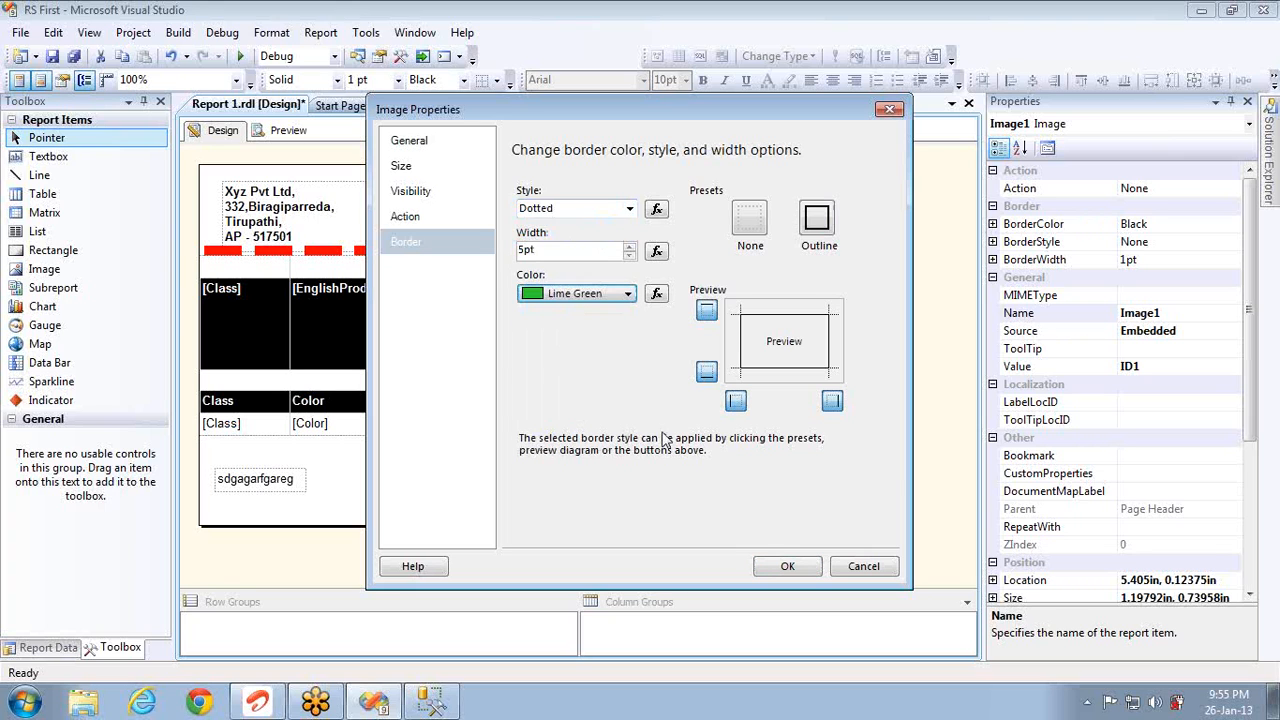
{"action": "left_click", "coordinate": [772, 565]}
{"action": "left_click", "coordinate": [285, 130]}
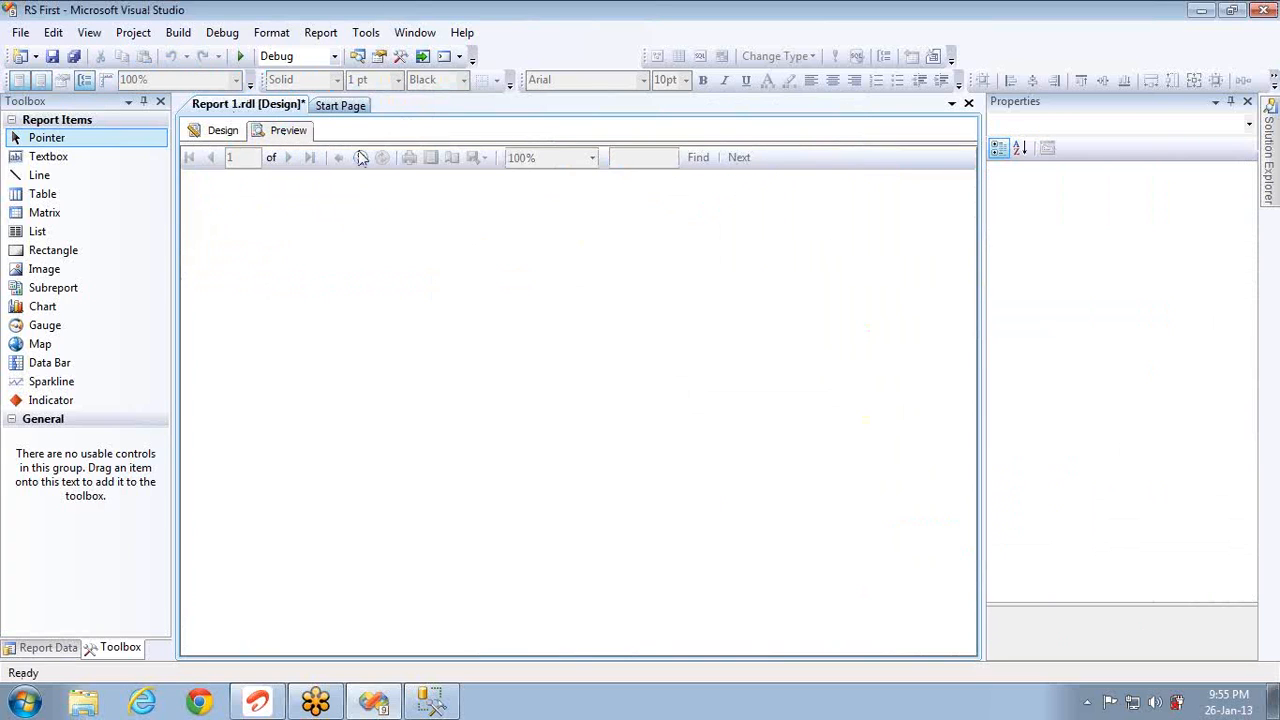
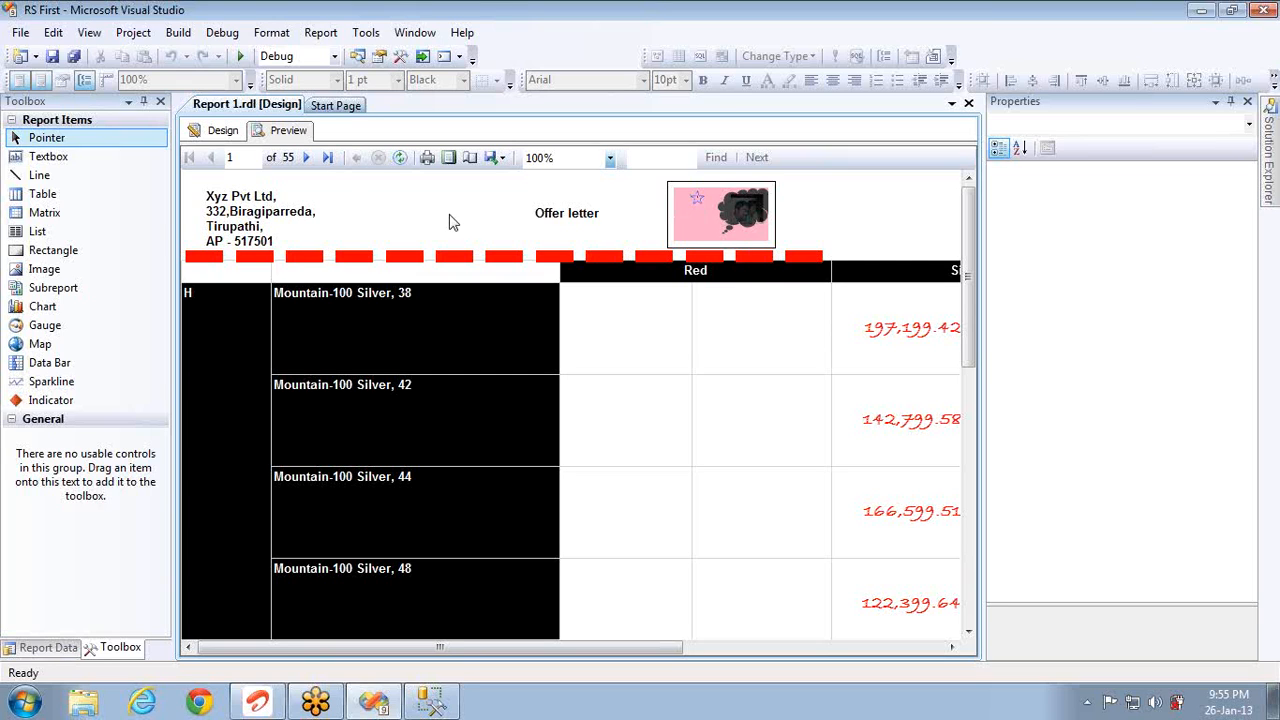
Step: Switch from the rendered preview back to the Design view of Report 1.rdl
{"action": "left_click", "coordinate": [222, 130]}
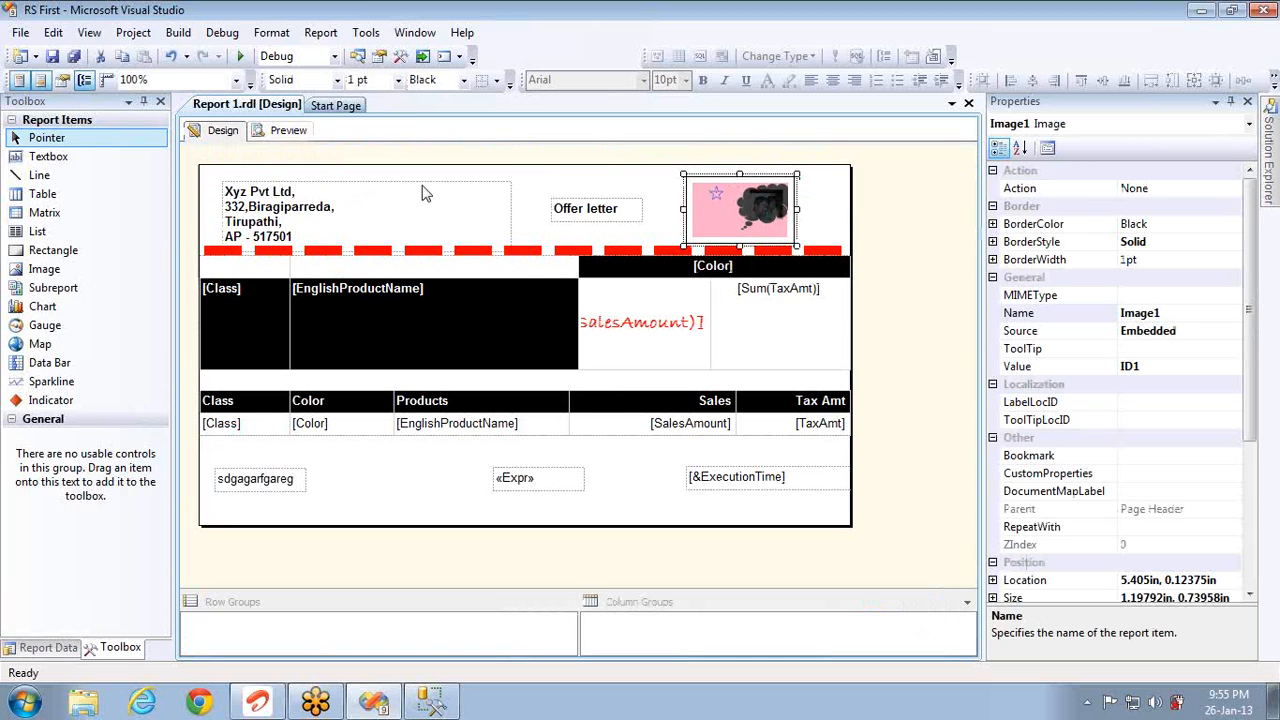
Step: Give the SalesAmount text box a 4pt red outline border
{"action": "right_click", "coordinate": [642, 352]}
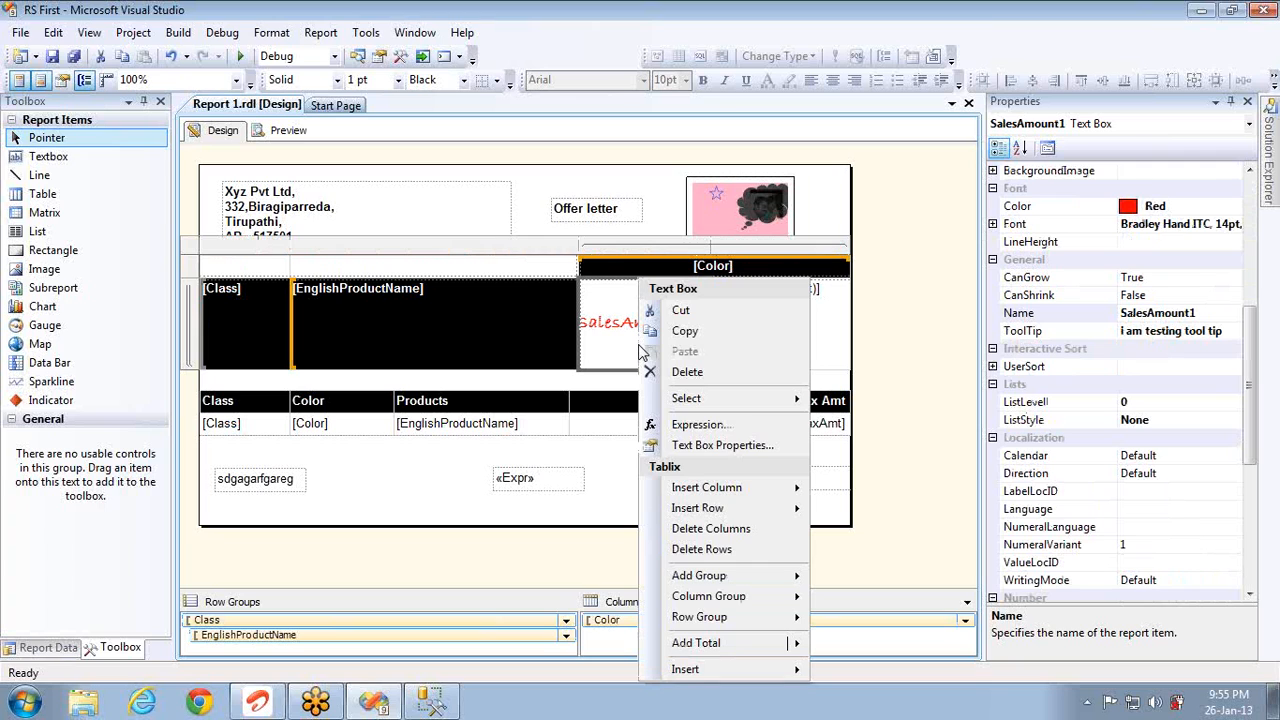
{"action": "left_click", "coordinate": [723, 447]}
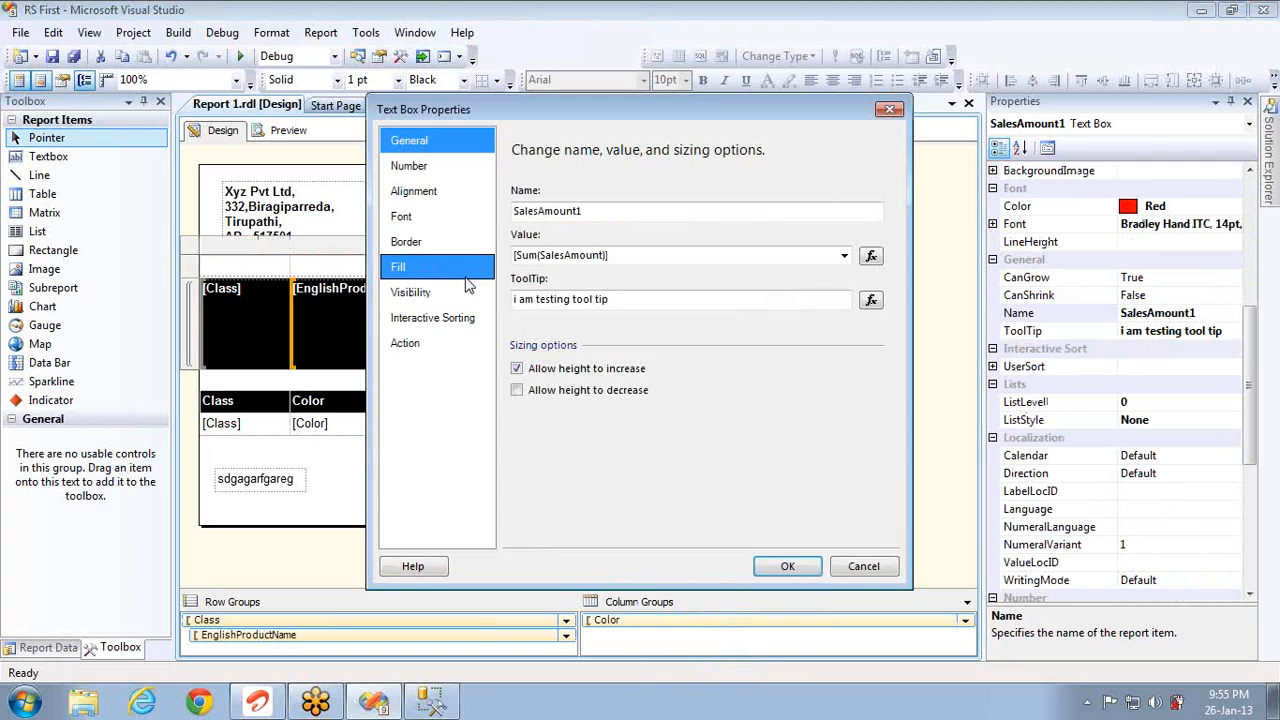
{"action": "left_click", "coordinate": [405, 249]}
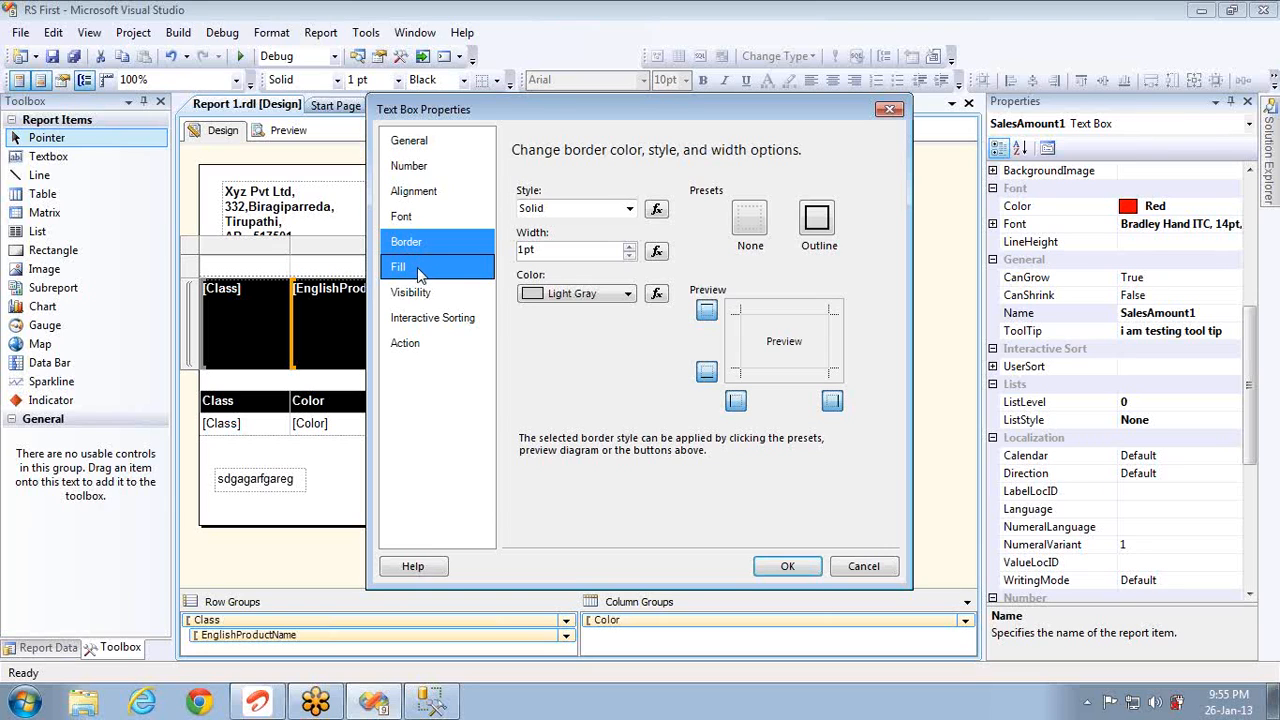
{"action": "left_click", "coordinate": [815, 224]}
{"action": "left_click", "coordinate": [571, 253]}
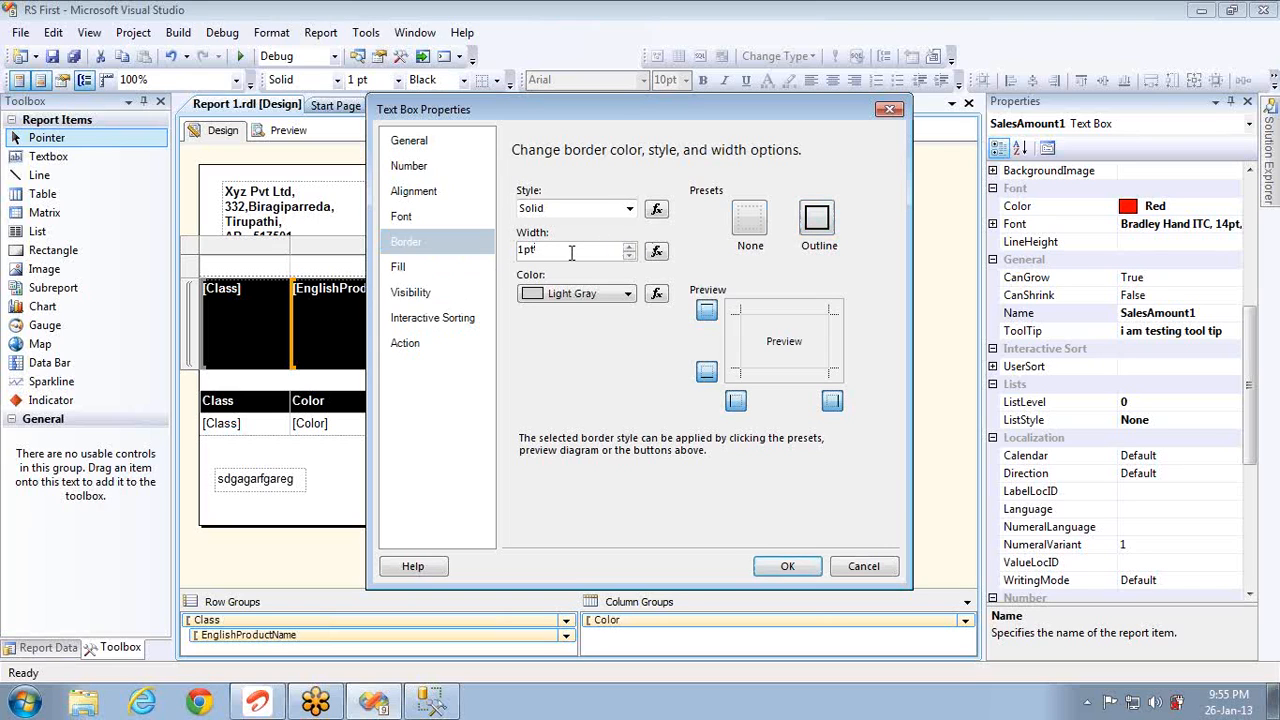
{"action": "type", "text": "4"}
{"action": "left_click", "coordinate": [627, 294]}
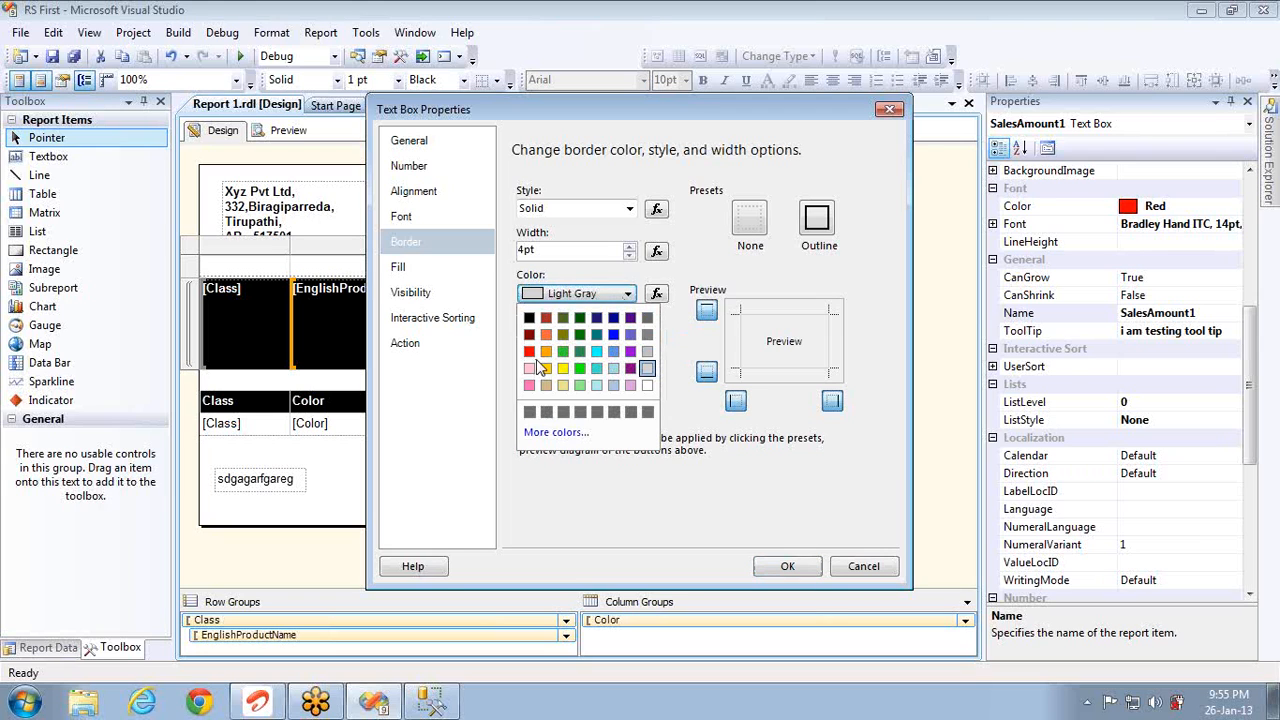
{"action": "left_click", "coordinate": [530, 351]}
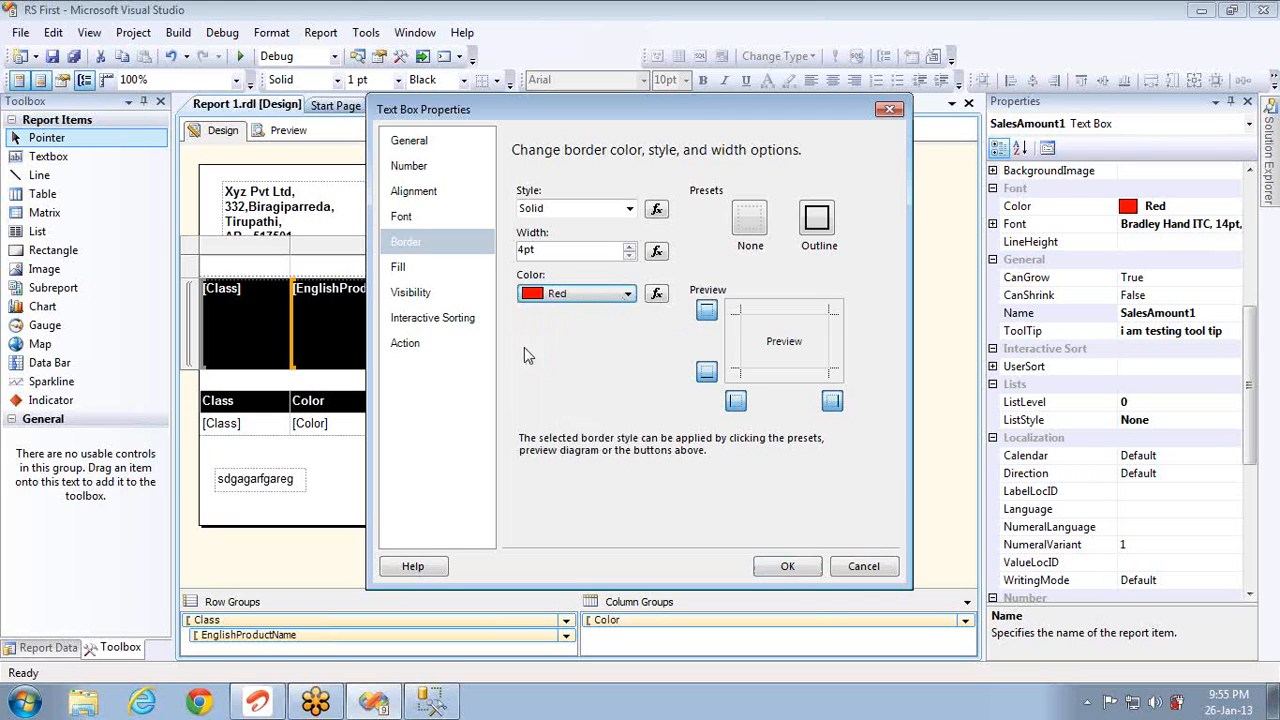
Step: Set the SalesAmount cell's fill colour to Lime Green and apply the changes
{"action": "left_click", "coordinate": [403, 268]}
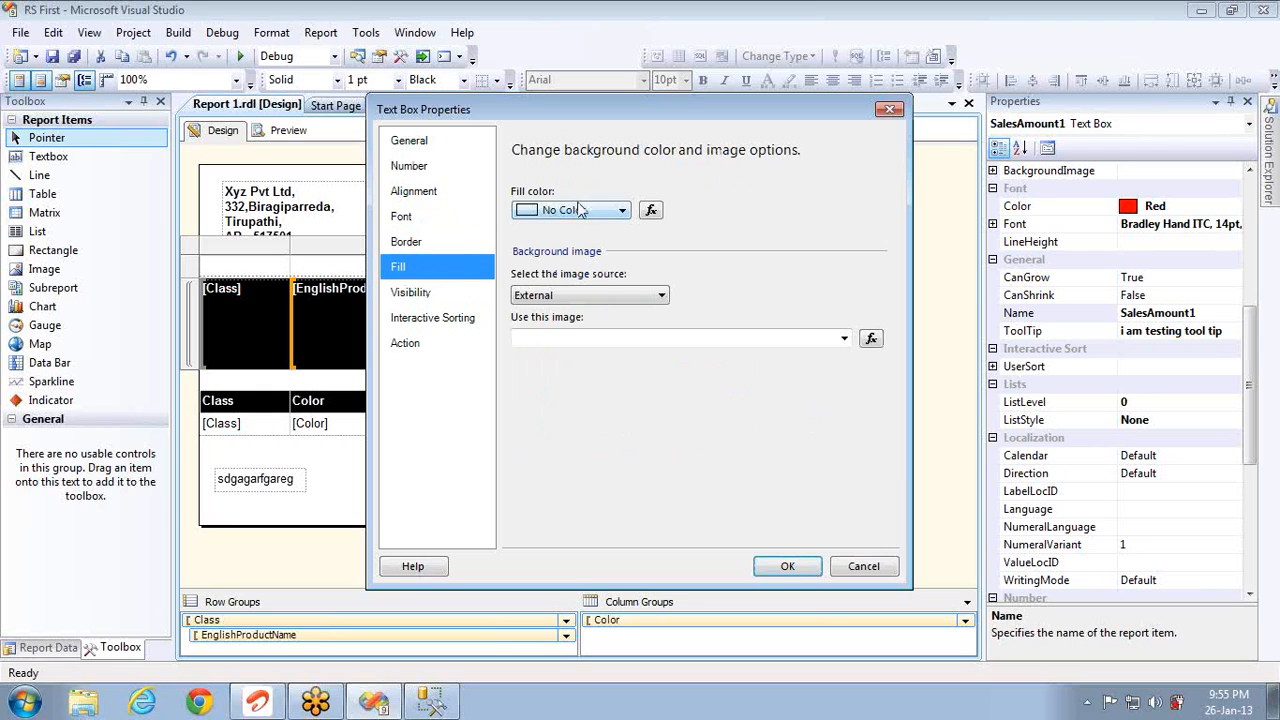
{"action": "left_click", "coordinate": [587, 212]}
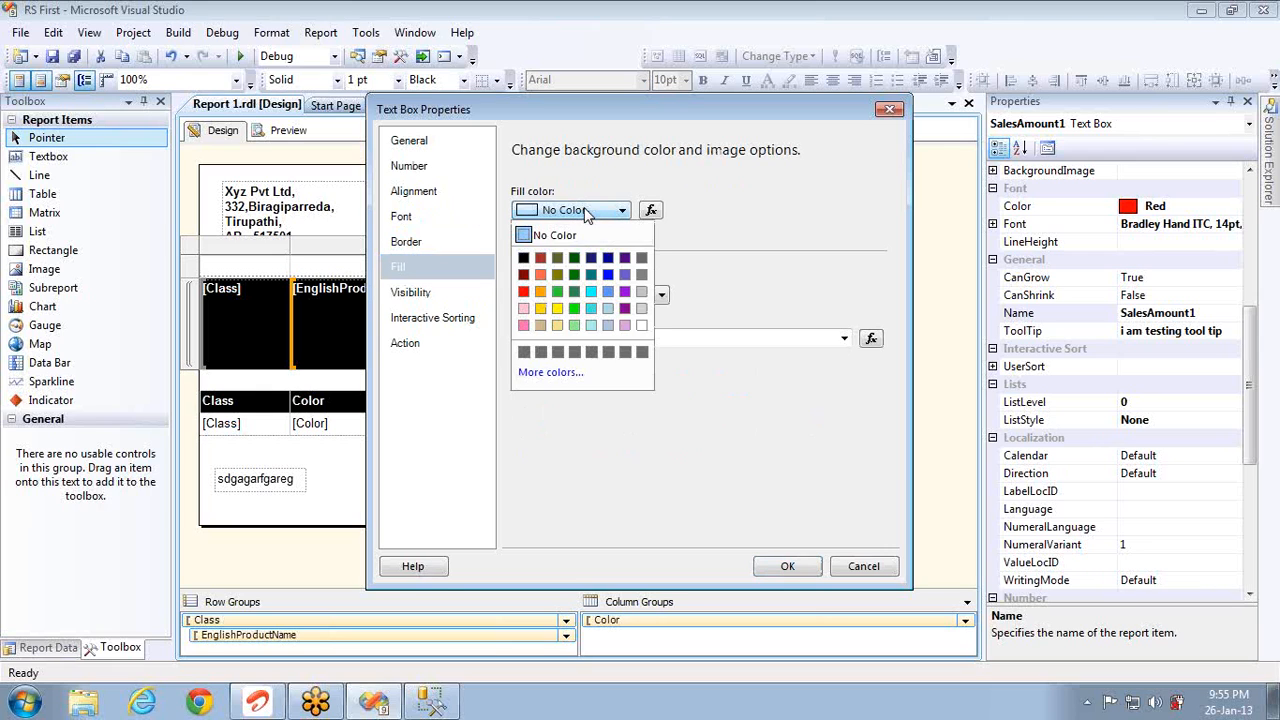
{"action": "left_click", "coordinate": [524, 292]}
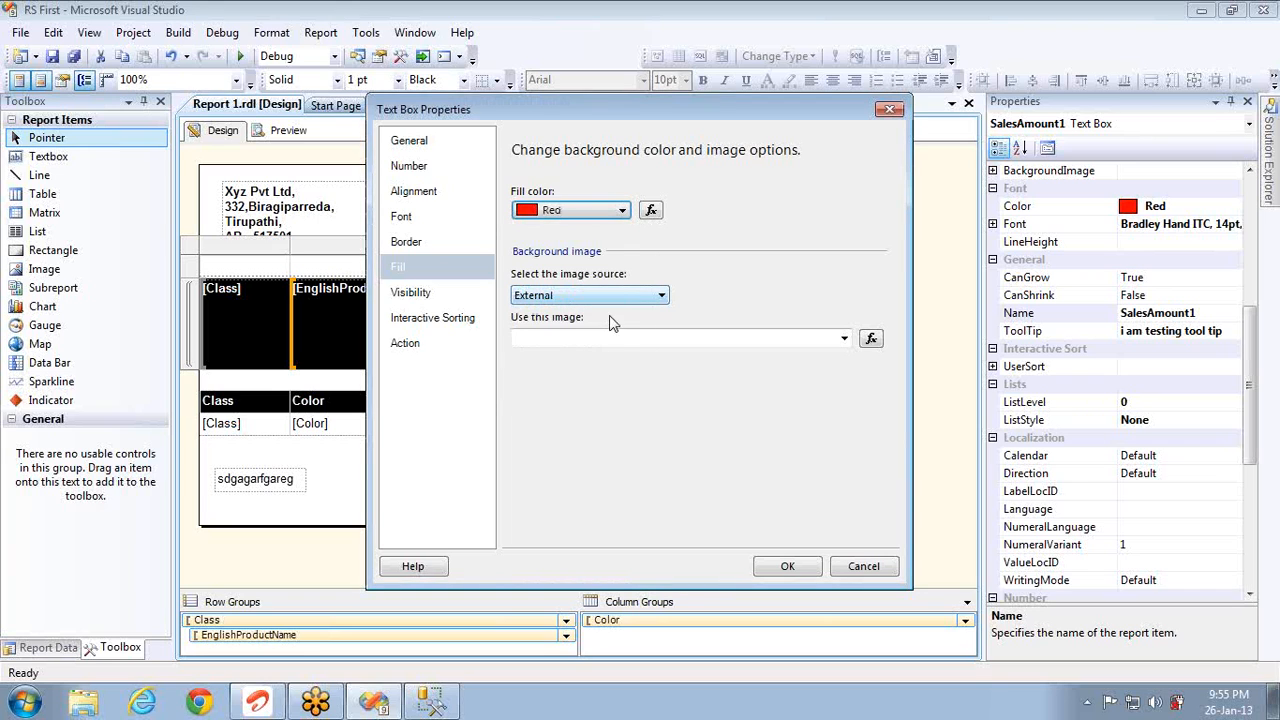
{"action": "left_click", "coordinate": [590, 211]}
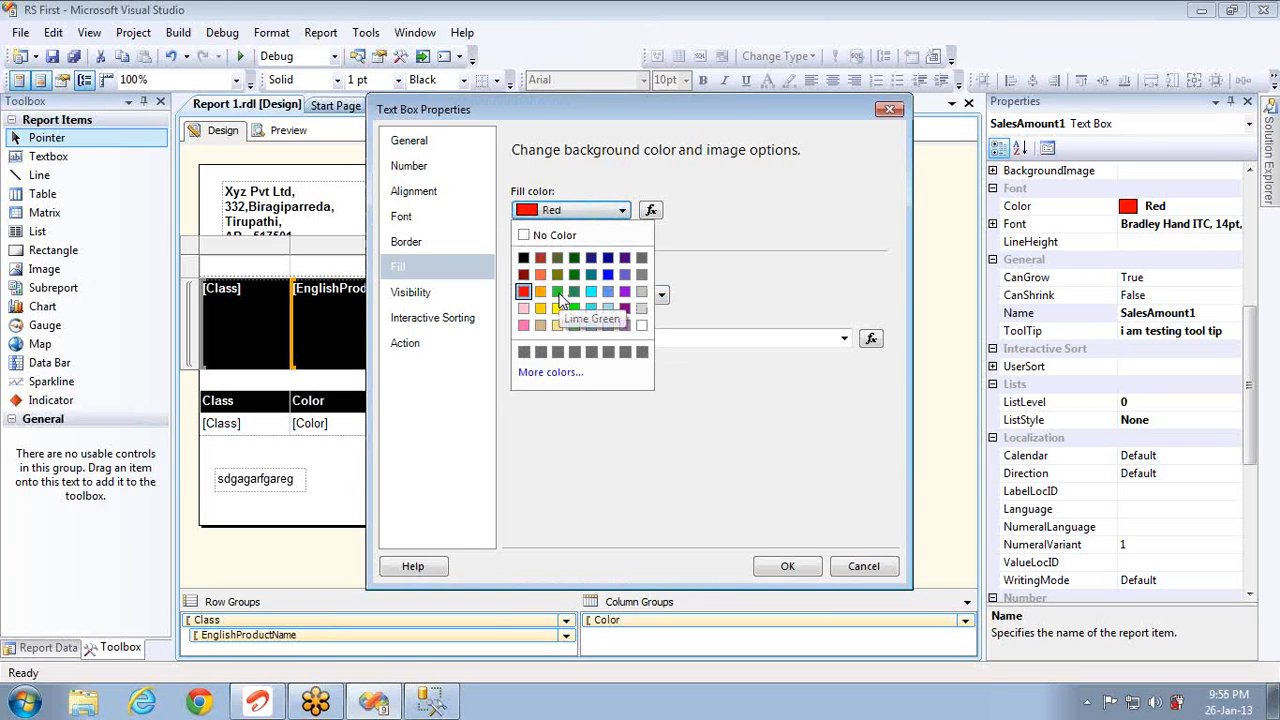
{"action": "left_click", "coordinate": [558, 292]}
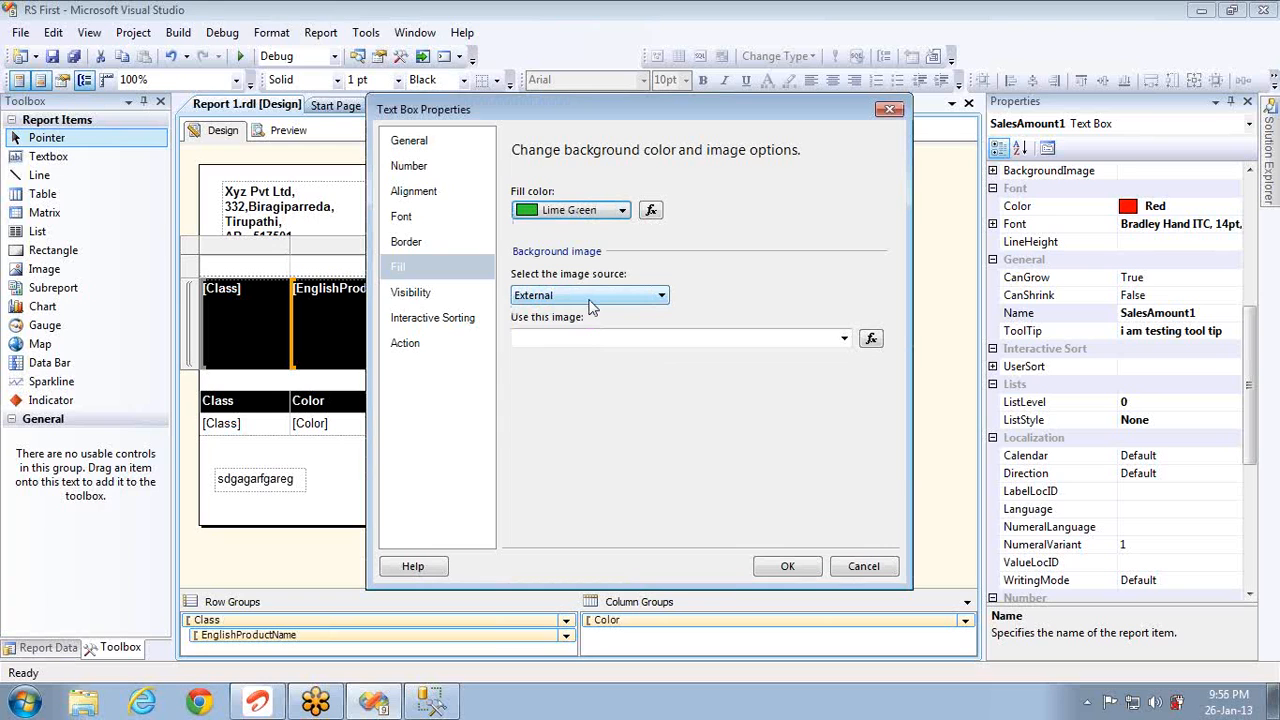
{"action": "left_click", "coordinate": [785, 566]}
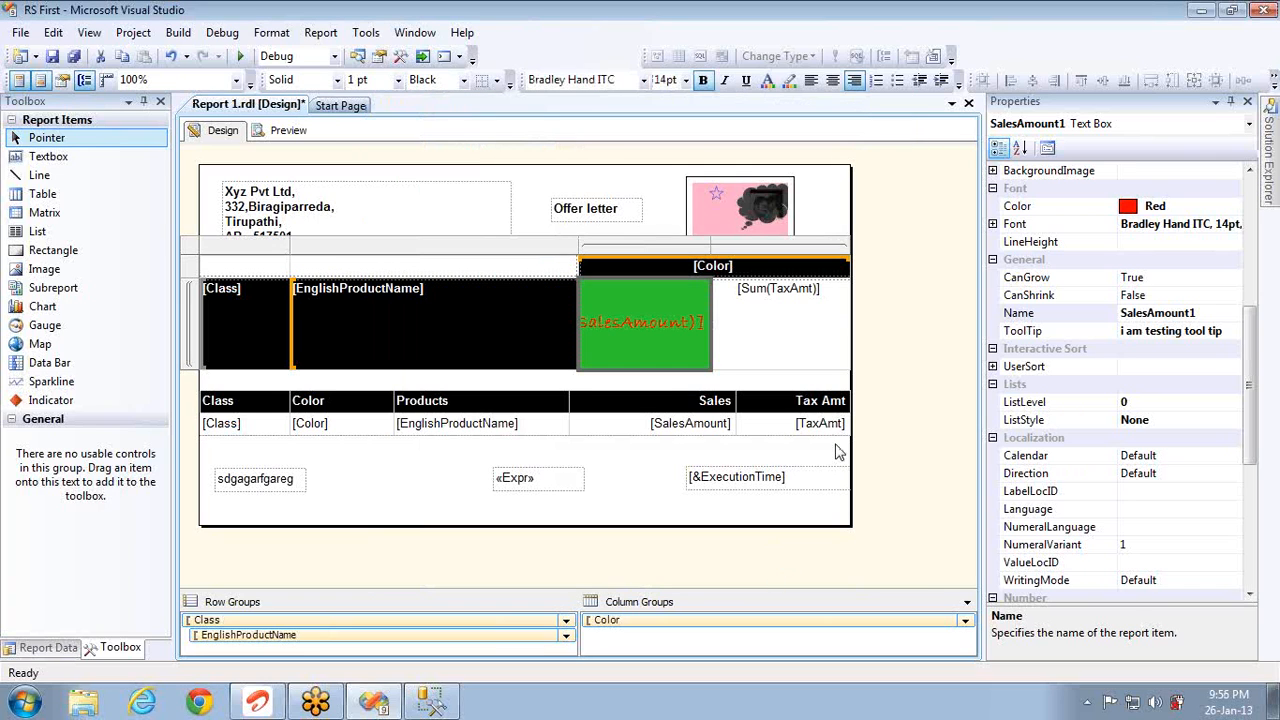
Step: Import 1.jpg as an embedded background image for the SalesAmount1 text box
{"action": "right_click", "coordinate": [646, 312]}
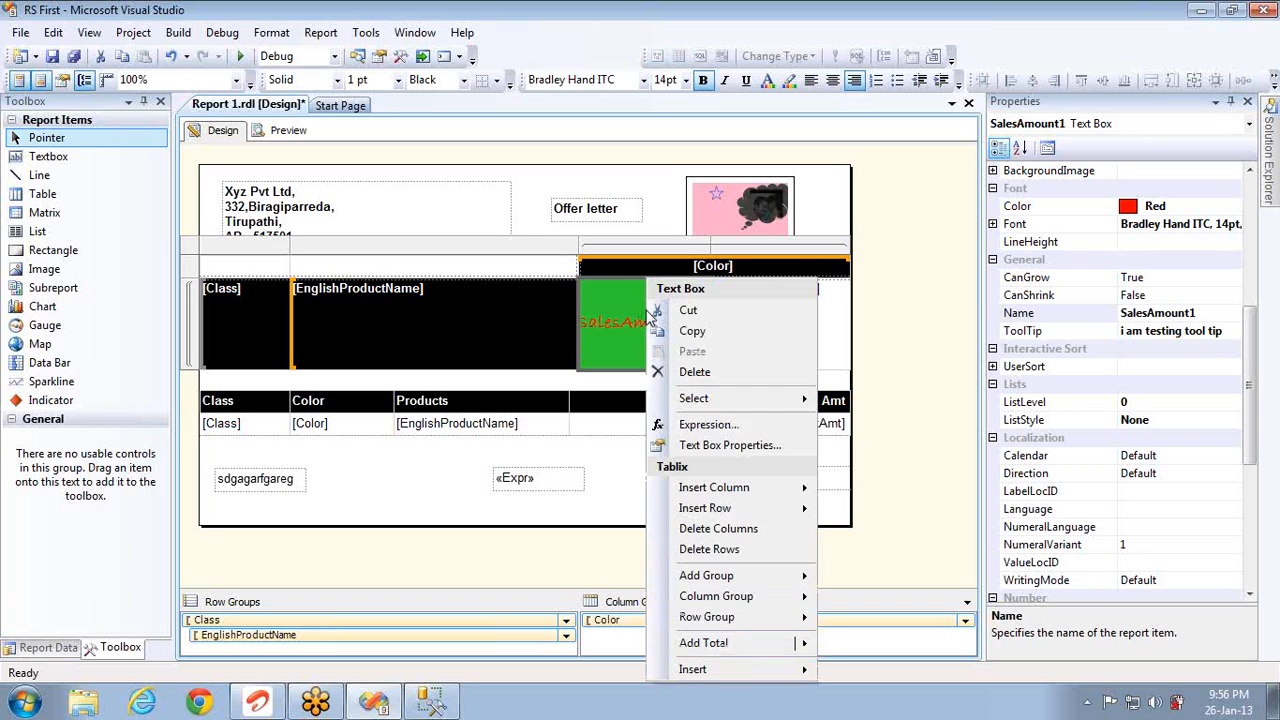
{"action": "left_click", "coordinate": [718, 445]}
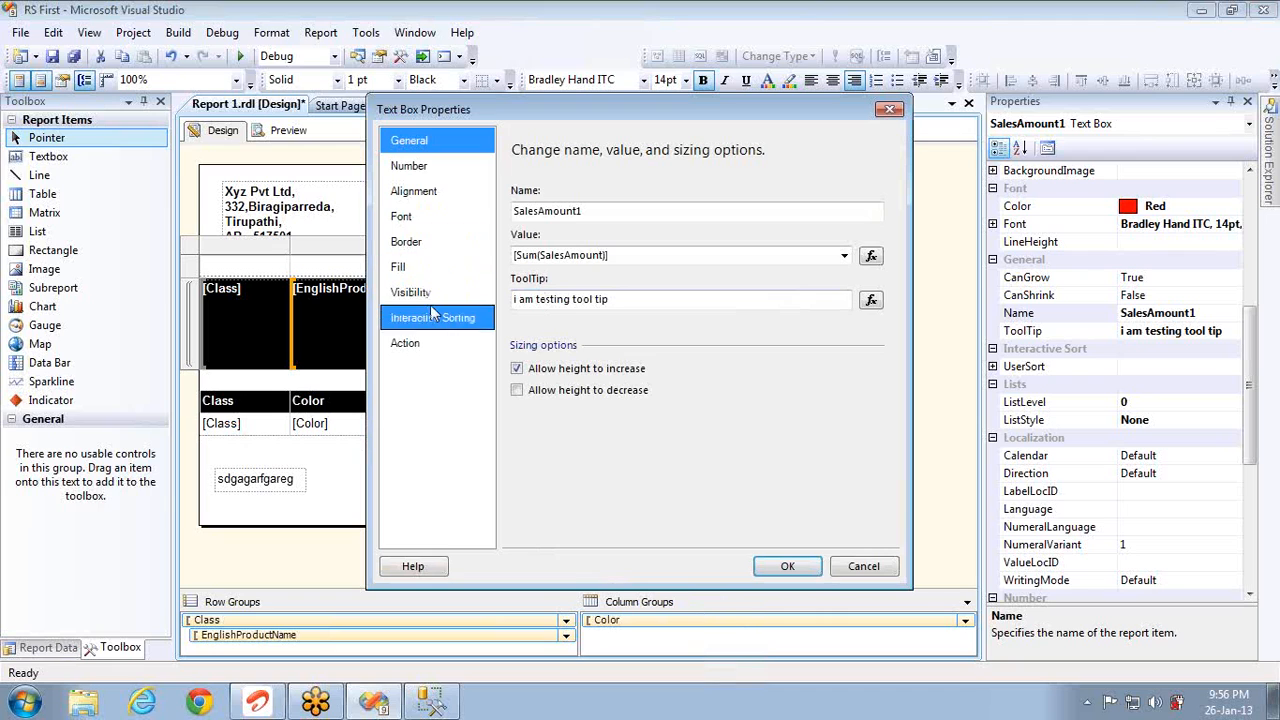
{"action": "left_click", "coordinate": [400, 267]}
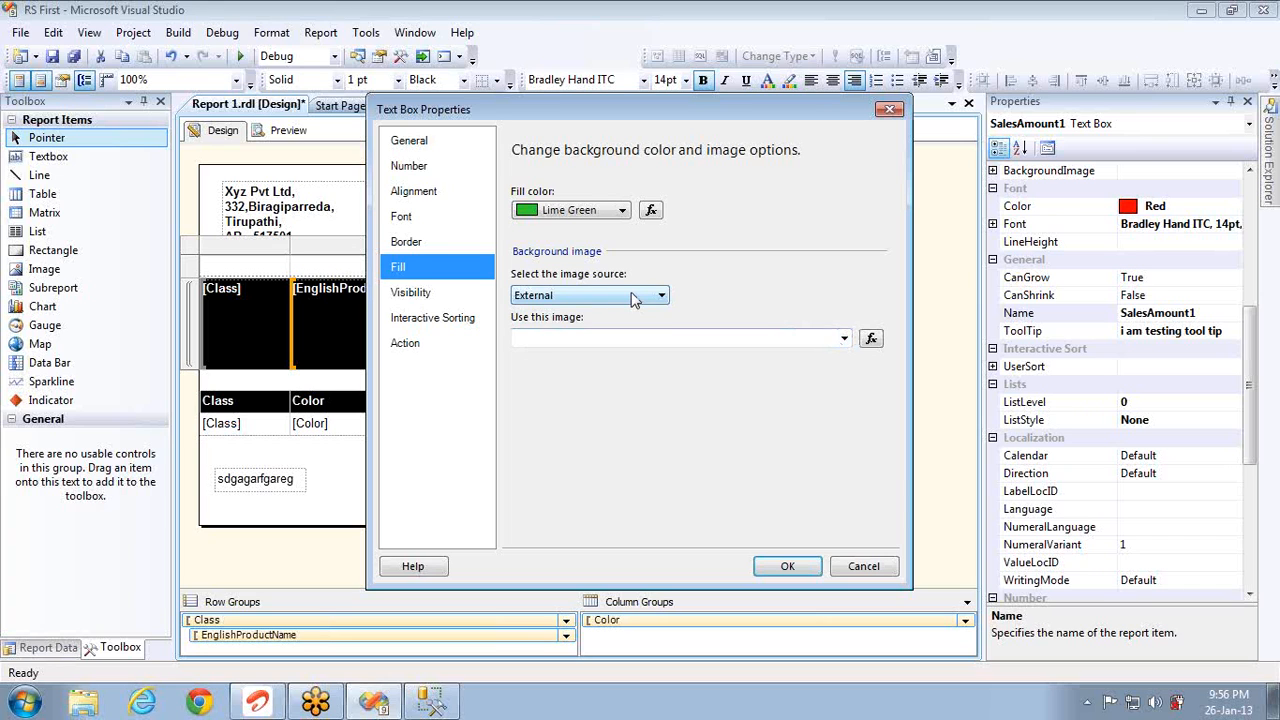
{"action": "left_click", "coordinate": [631, 295]}
{"action": "left_click", "coordinate": [560, 324]}
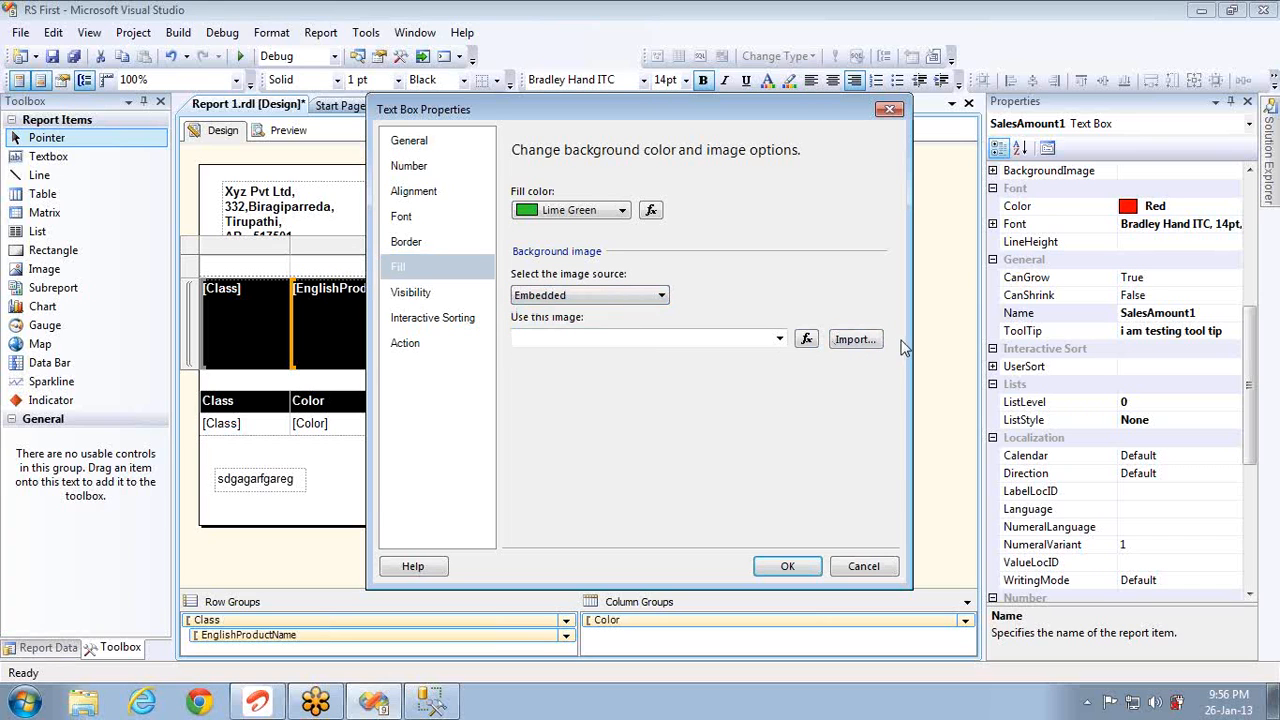
{"action": "left_click", "coordinate": [856, 339]}
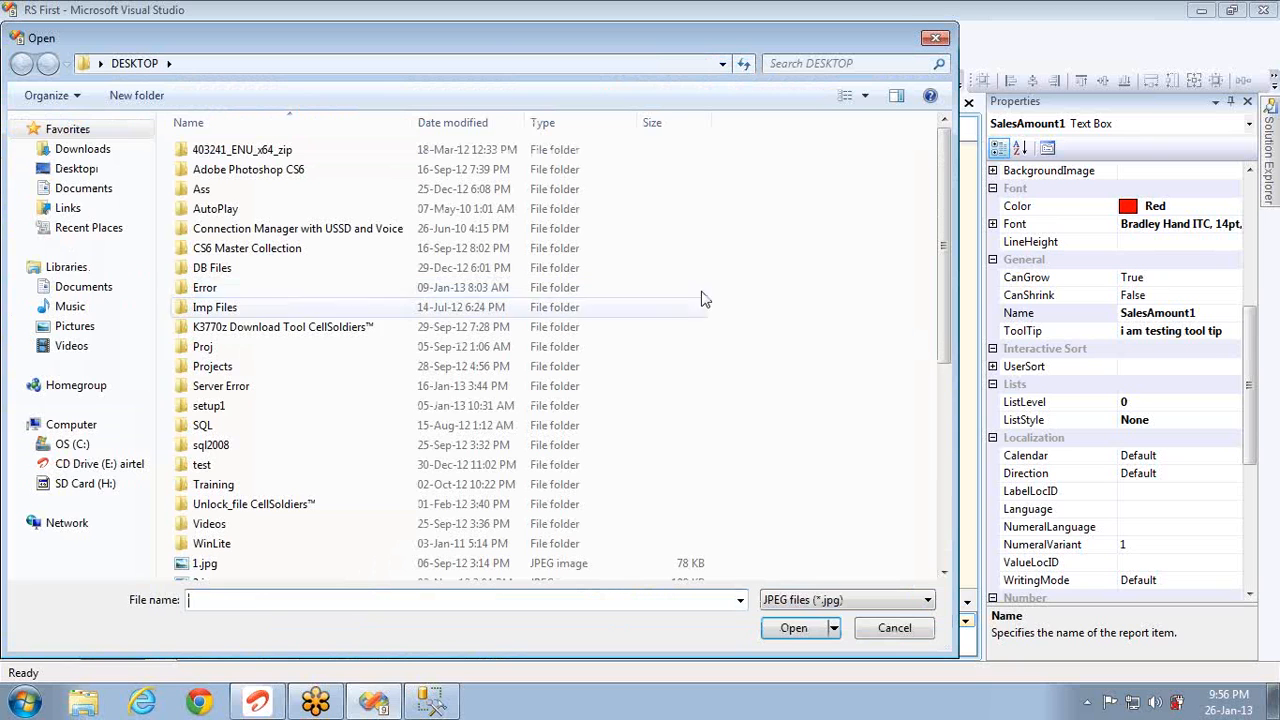
{"action": "left_click", "coordinate": [222, 566]}
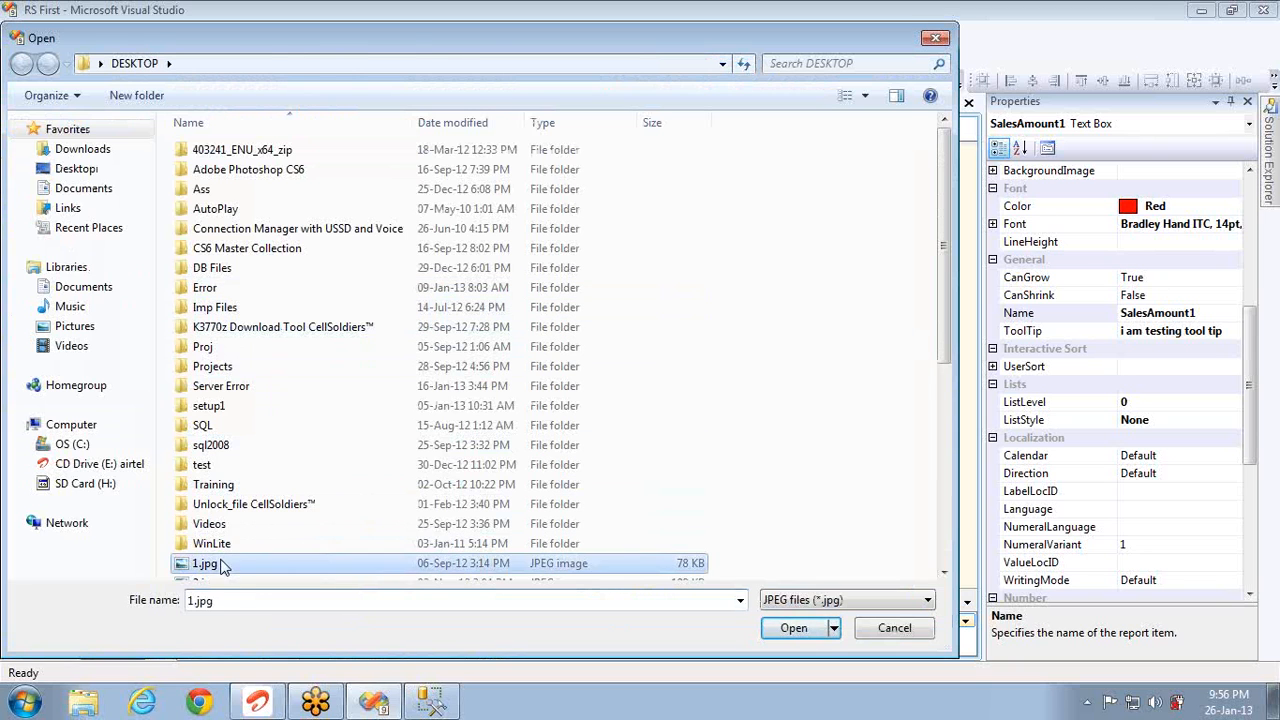
{"action": "double_click", "coordinate": [222, 566]}
{"action": "left_click", "coordinate": [776, 565]}
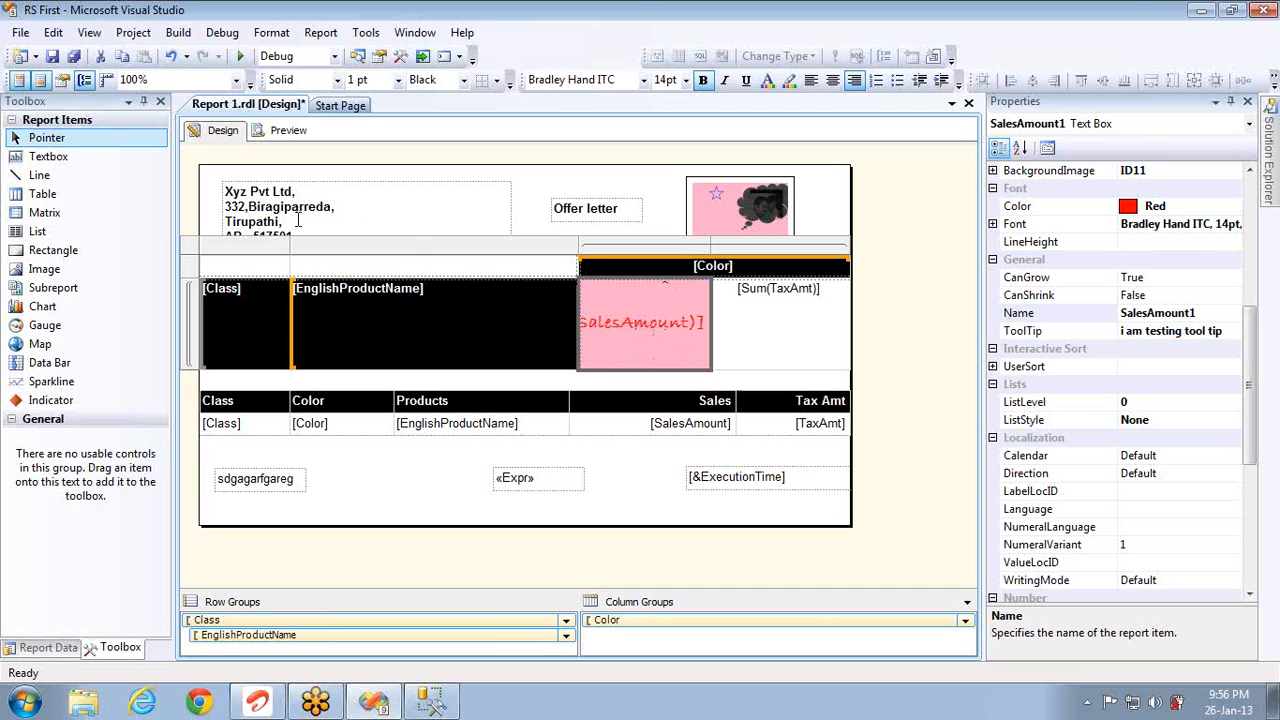
Step: After a preview, set the SalesAmount cell's fill to No Color and save the report
{"action": "left_click", "coordinate": [288, 130]}
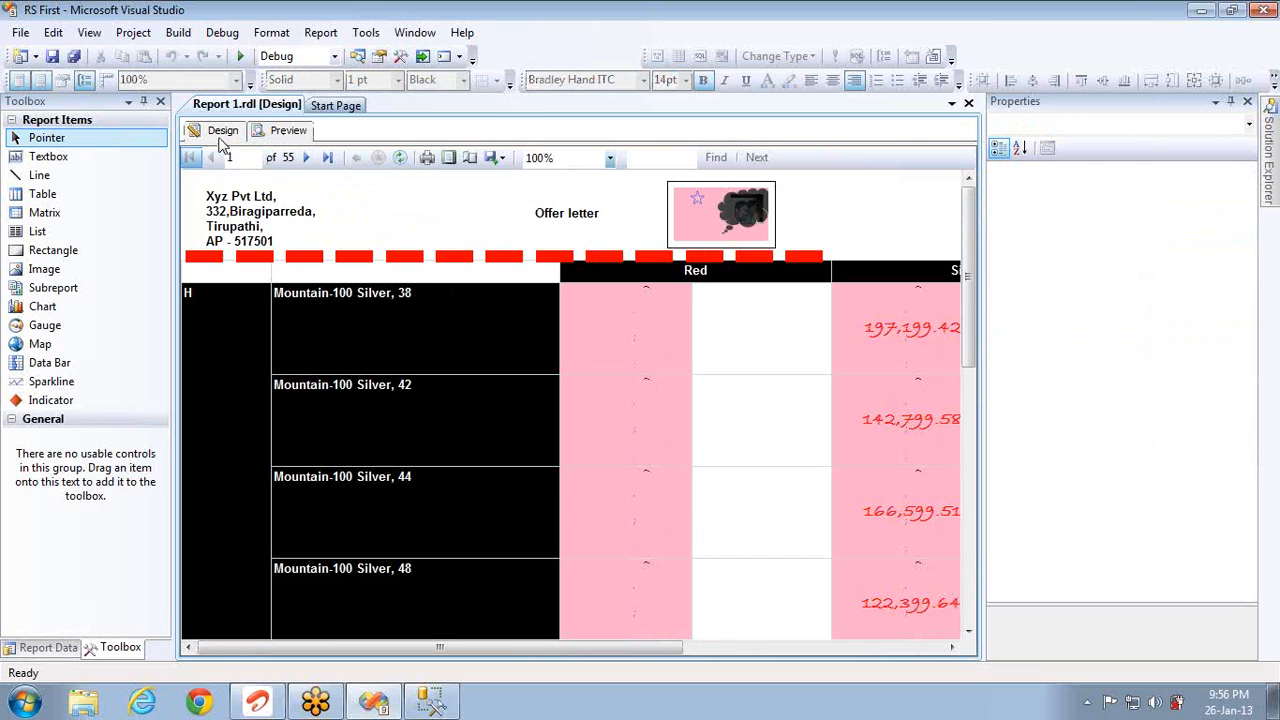
{"action": "left_click", "coordinate": [222, 131]}
{"action": "right_click", "coordinate": [652, 328]}
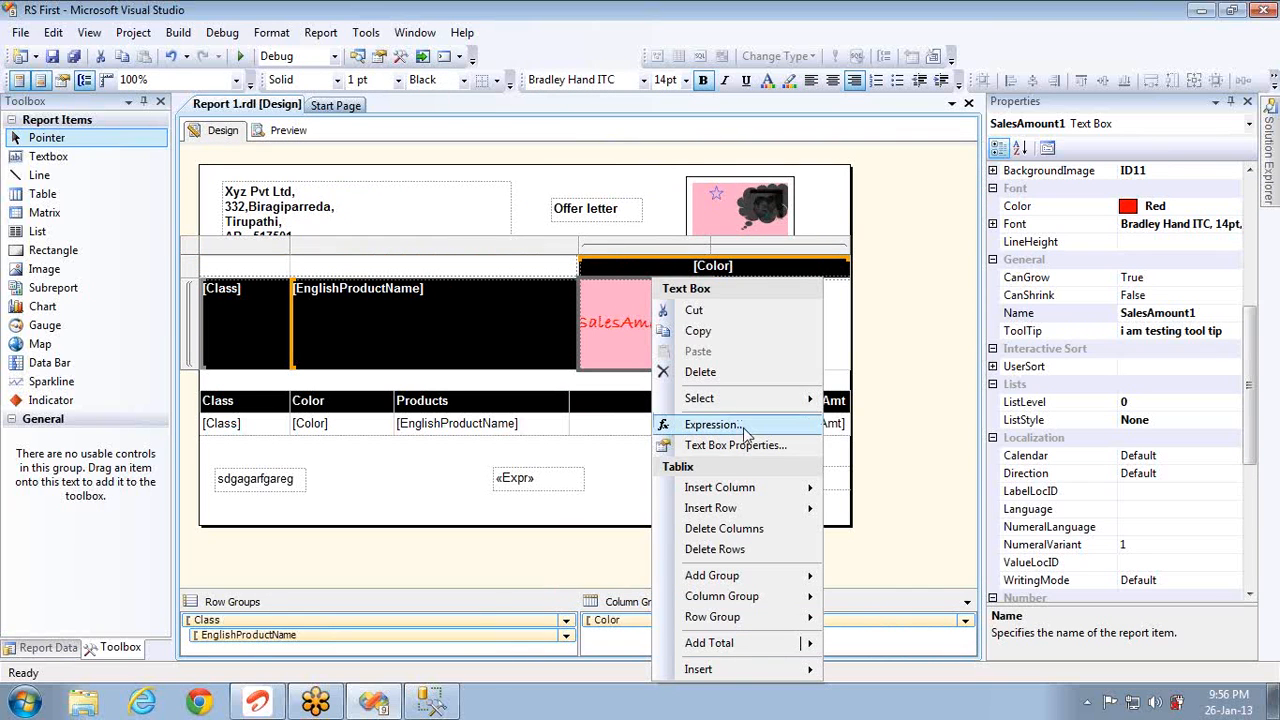
{"action": "left_click", "coordinate": [700, 446]}
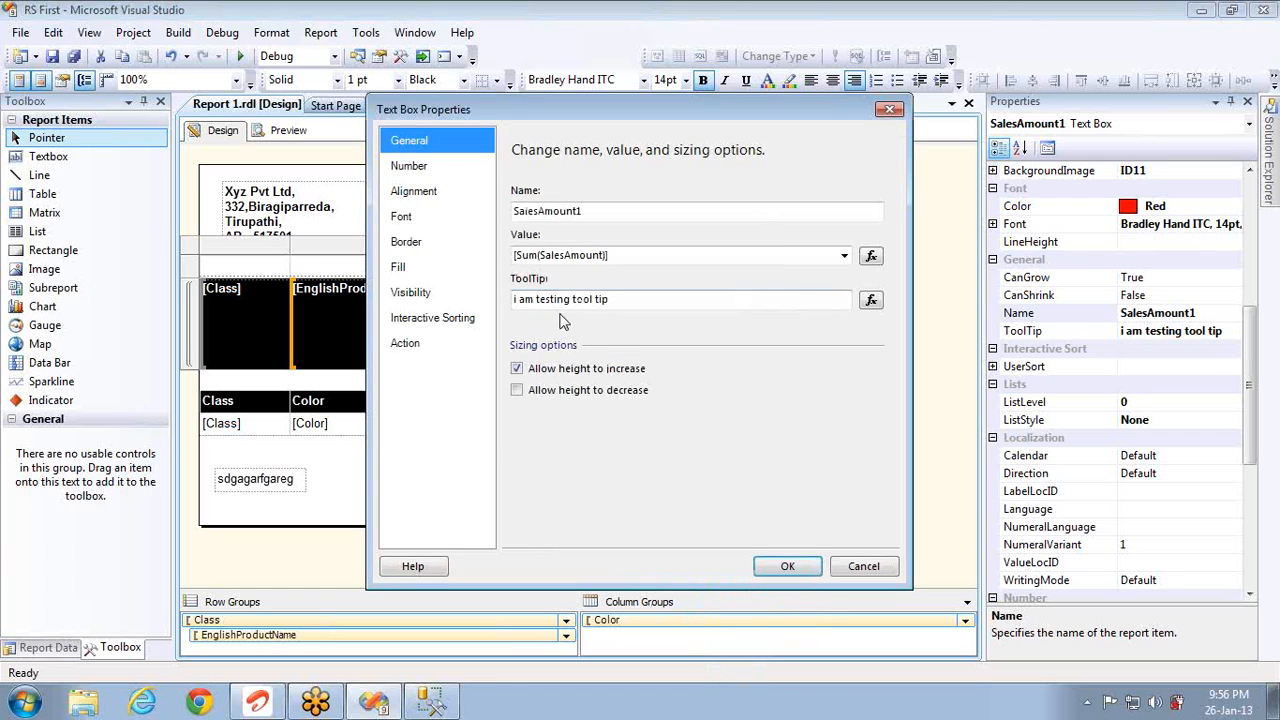
{"action": "left_click", "coordinate": [415, 268]}
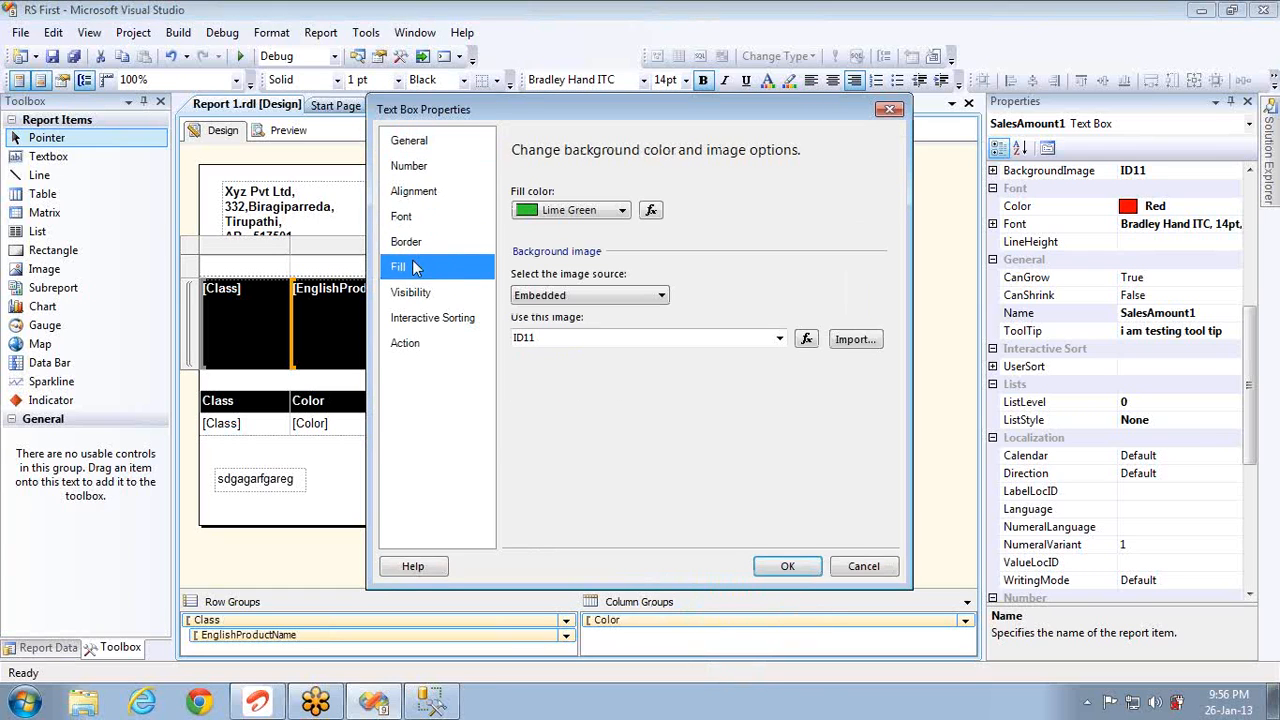
{"action": "left_click", "coordinate": [622, 211]}
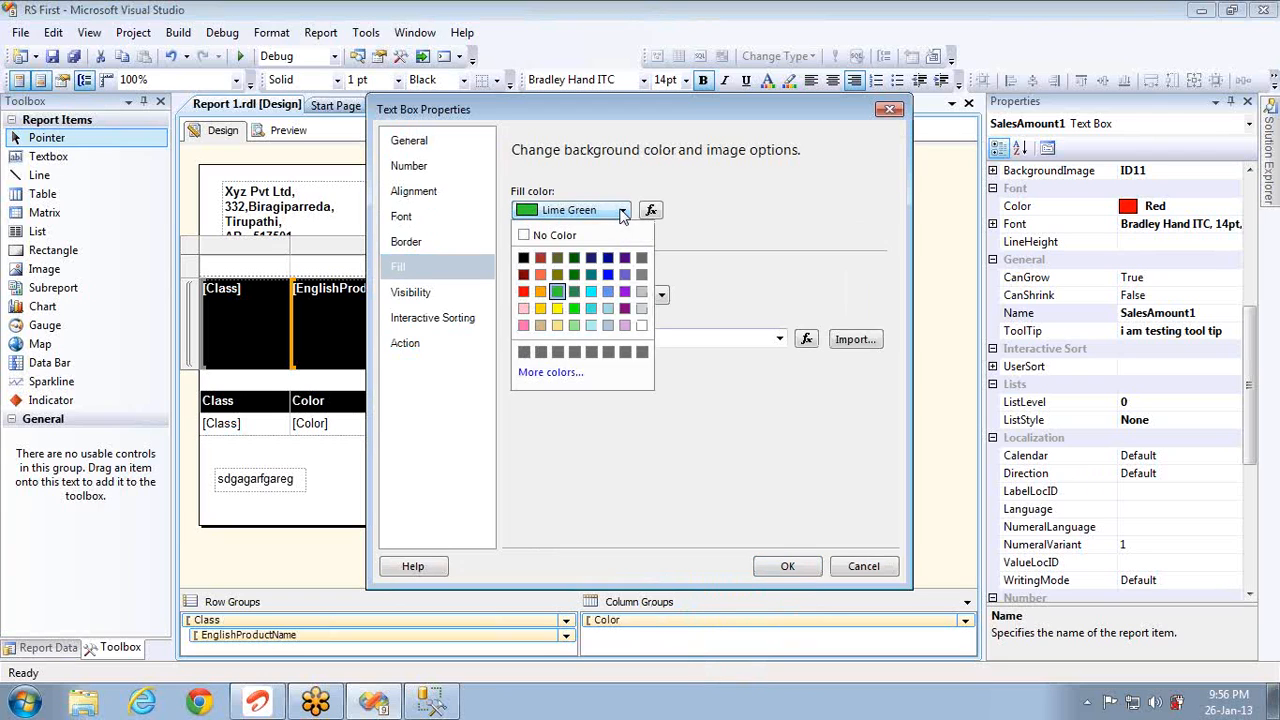
{"action": "left_click", "coordinate": [530, 237]}
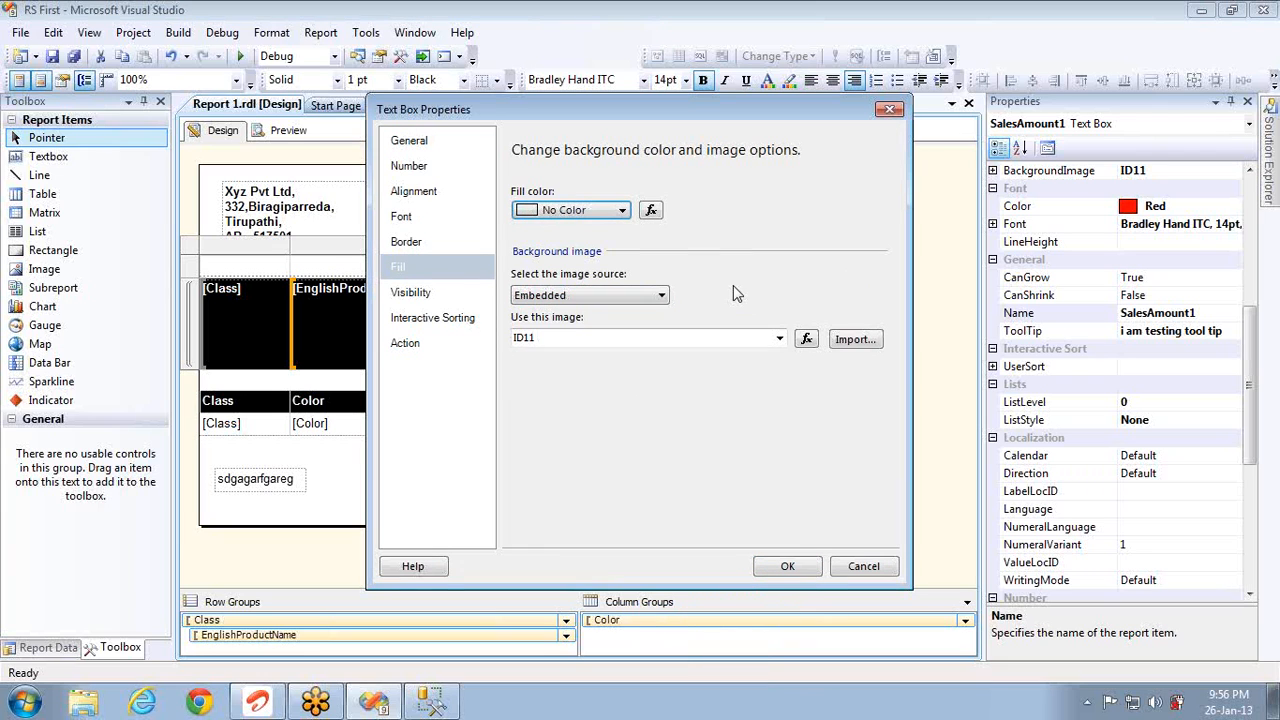
{"action": "left_click", "coordinate": [777, 567]}
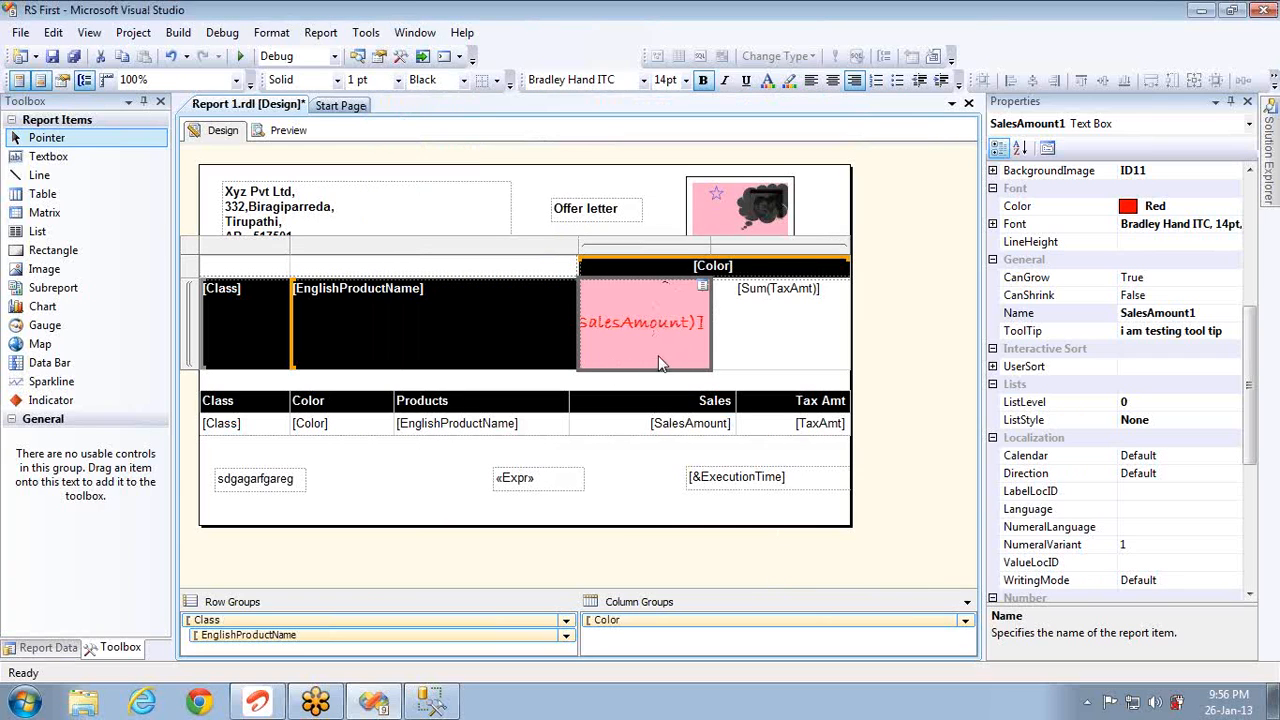
{"action": "key", "text": "ctrl+s"}
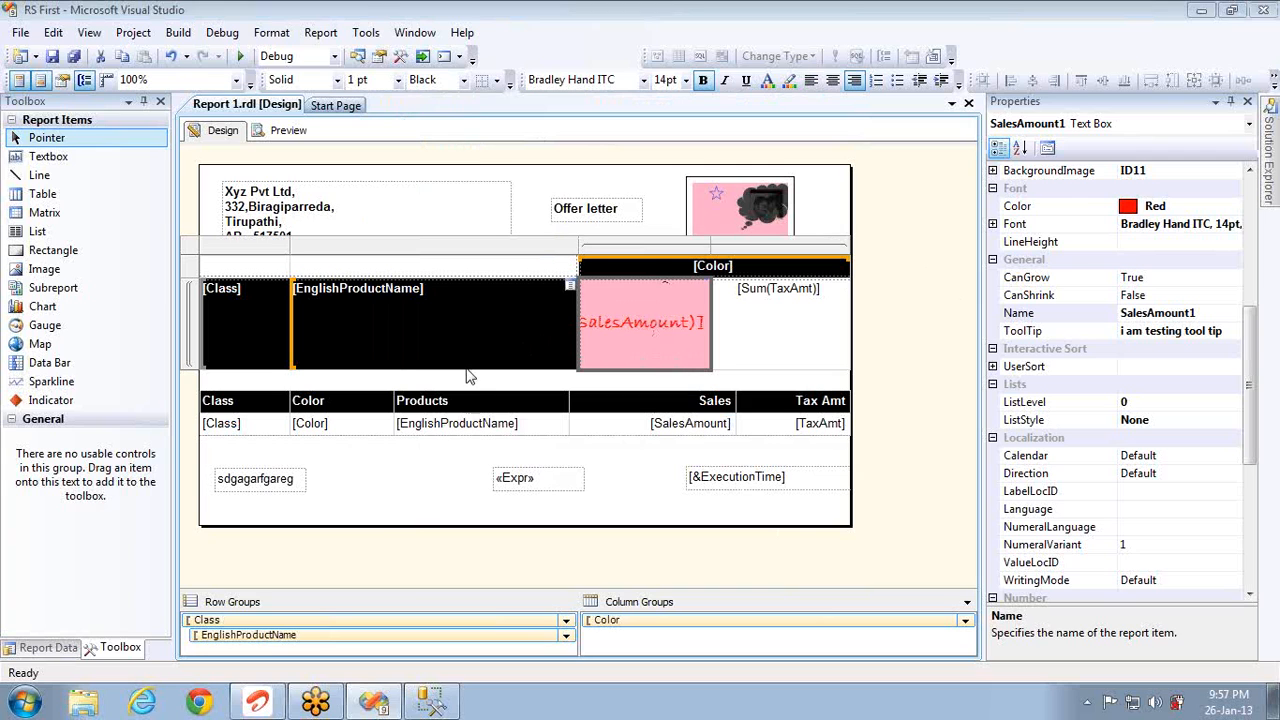
{"action": "key", "text": "super+e"}
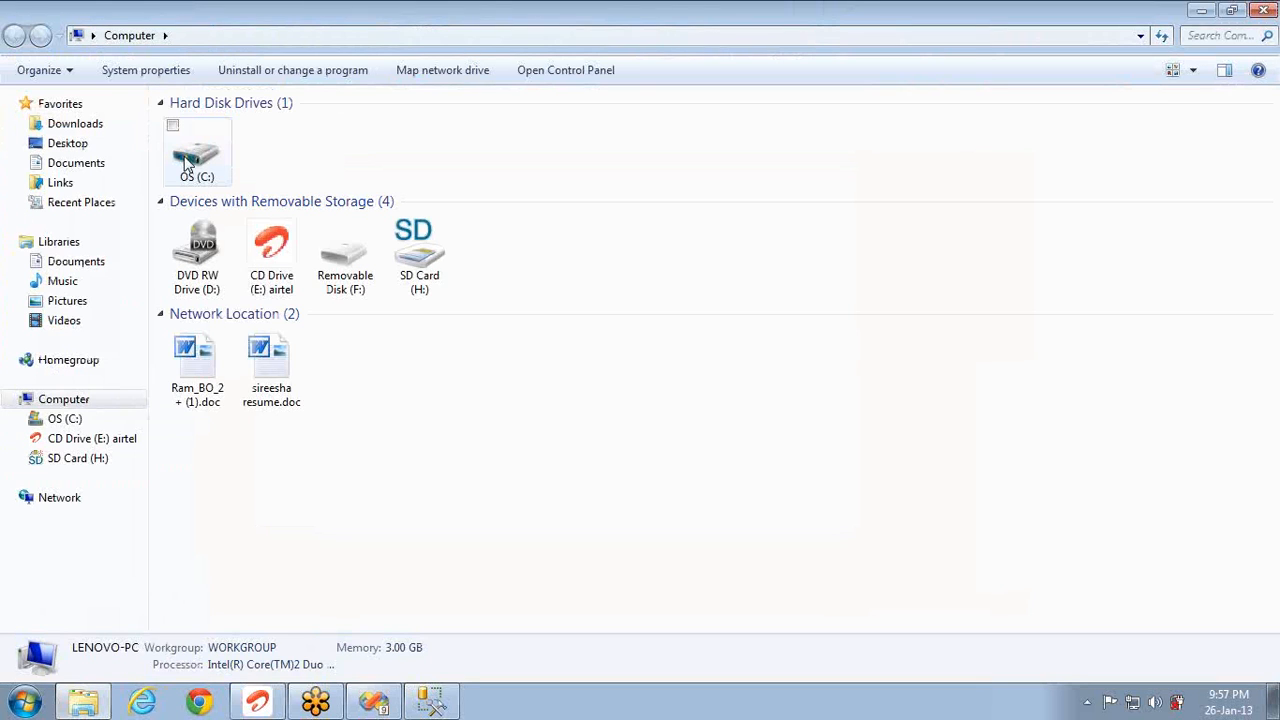
{"action": "key", "text": "alt+Up"}
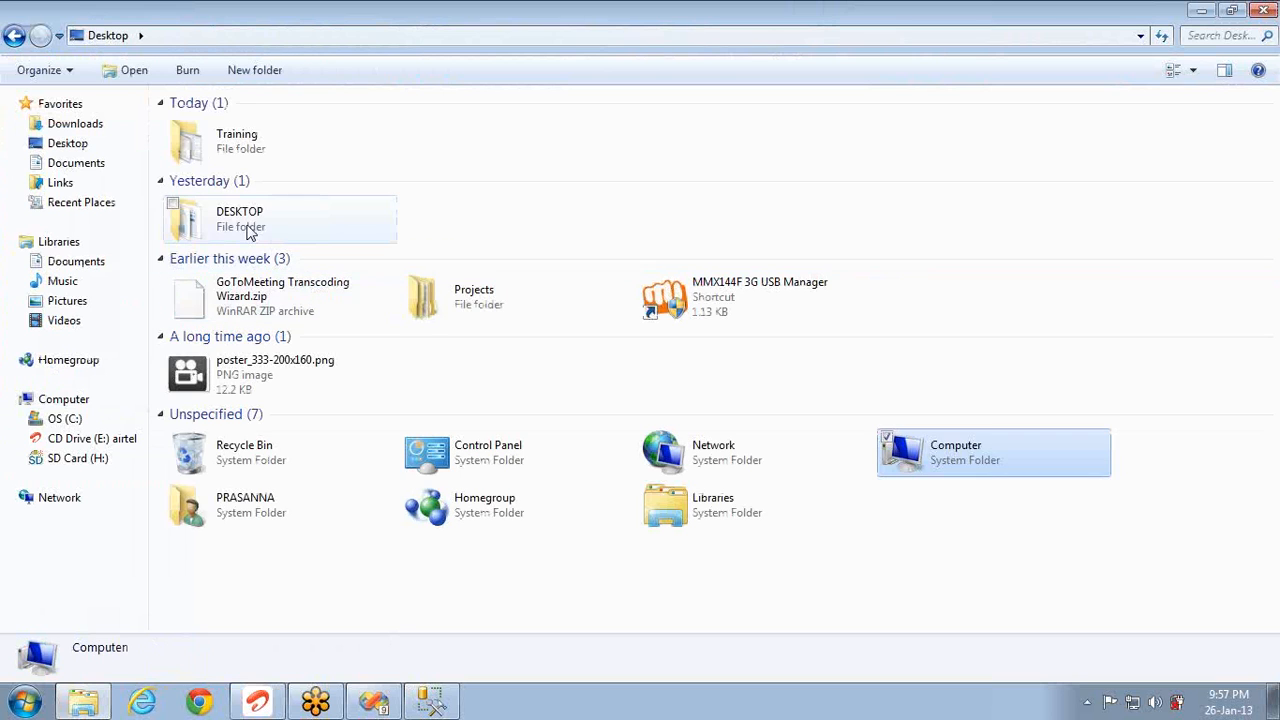
{"action": "double_click", "coordinate": [249, 231]}
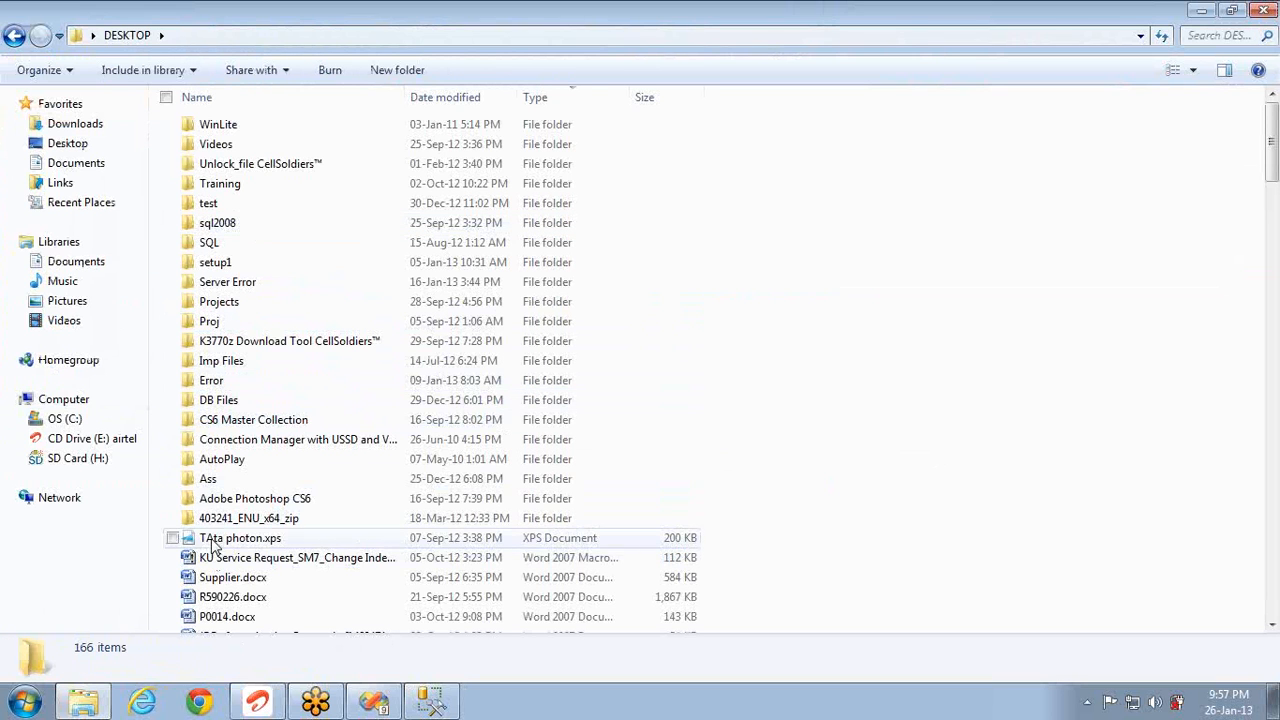
{"action": "left_click", "coordinate": [215, 518]}
{"action": "key", "text": "1"}
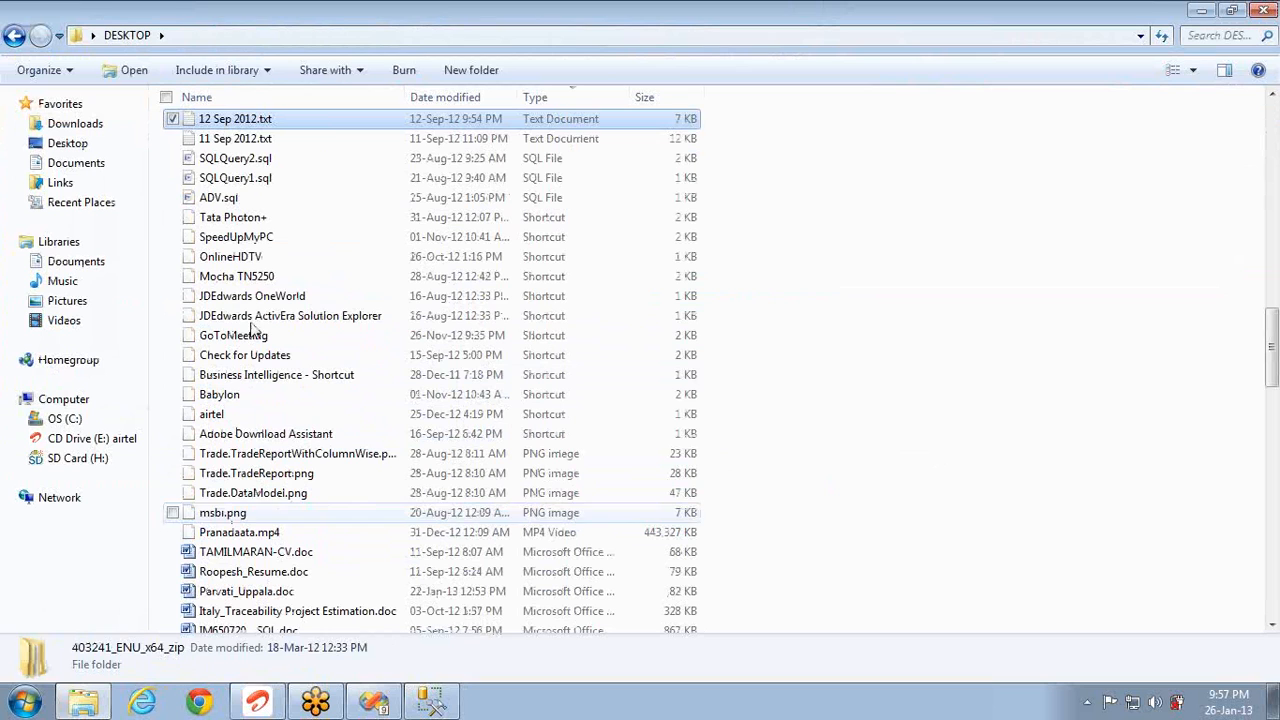
{"action": "key", "text": "1"}
{"action": "key", "text": "1"}
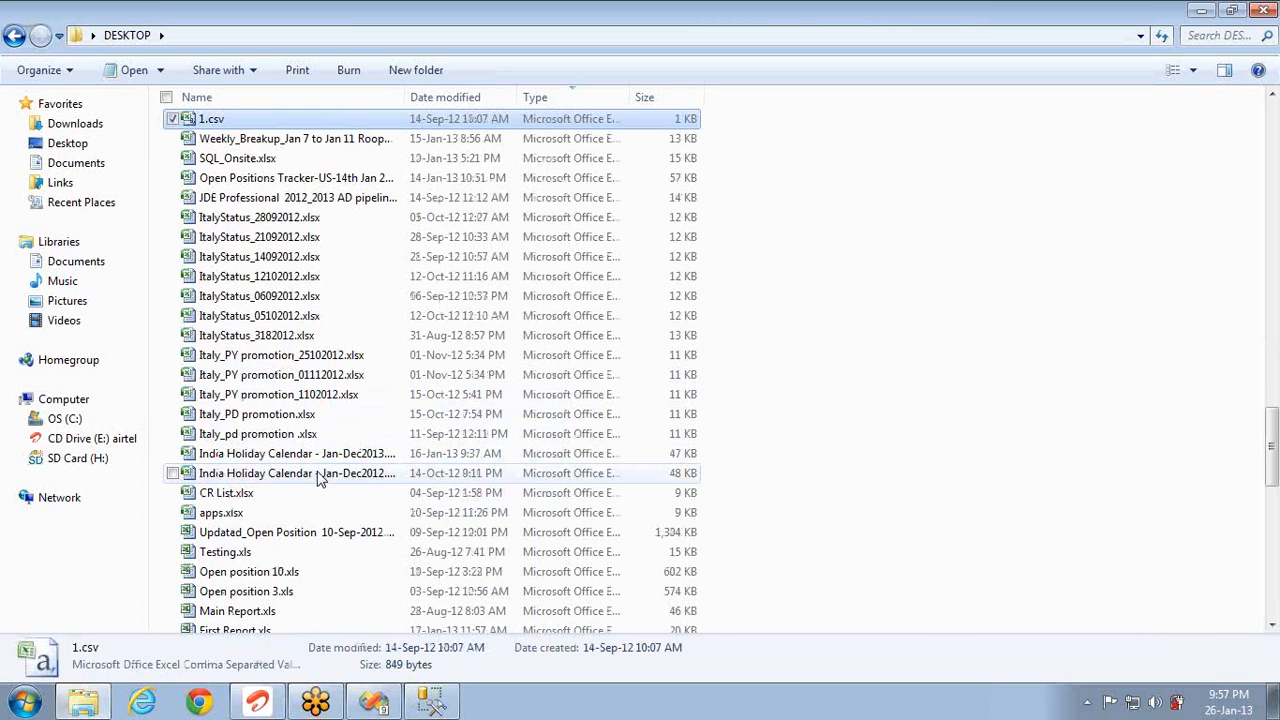
{"action": "key", "text": "1"}
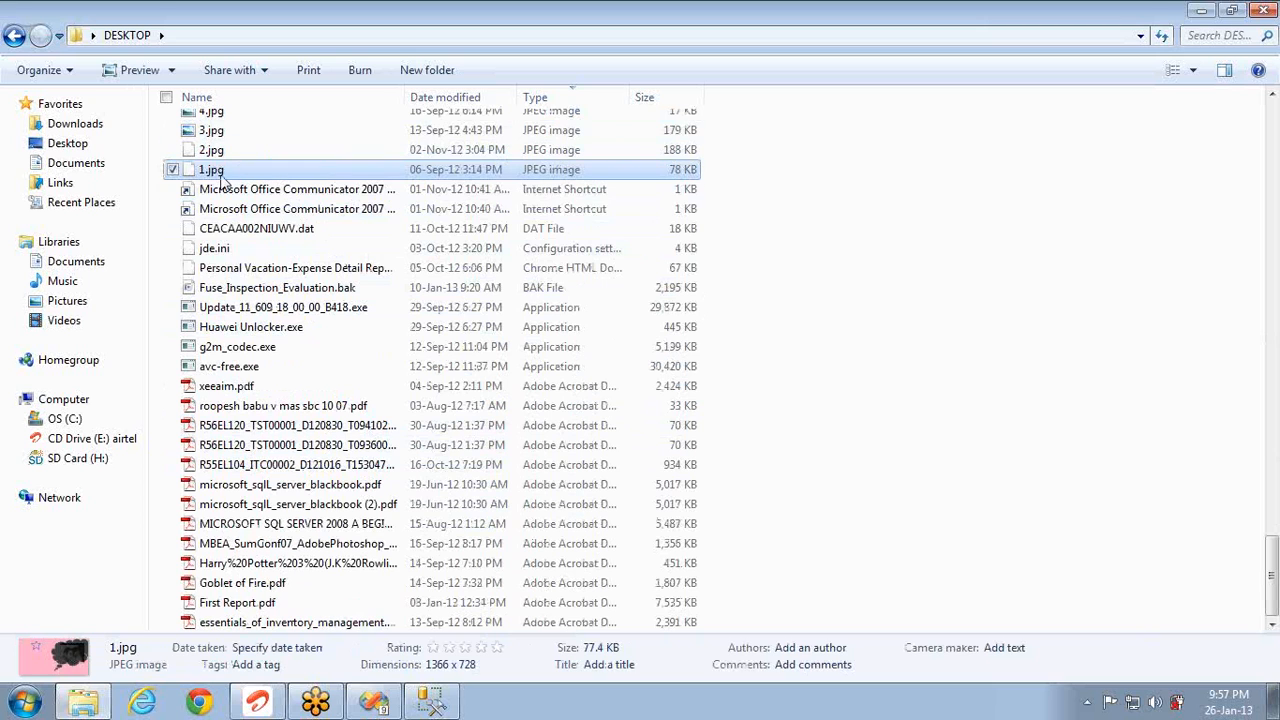
{"action": "key", "text": "alt+Tab"}
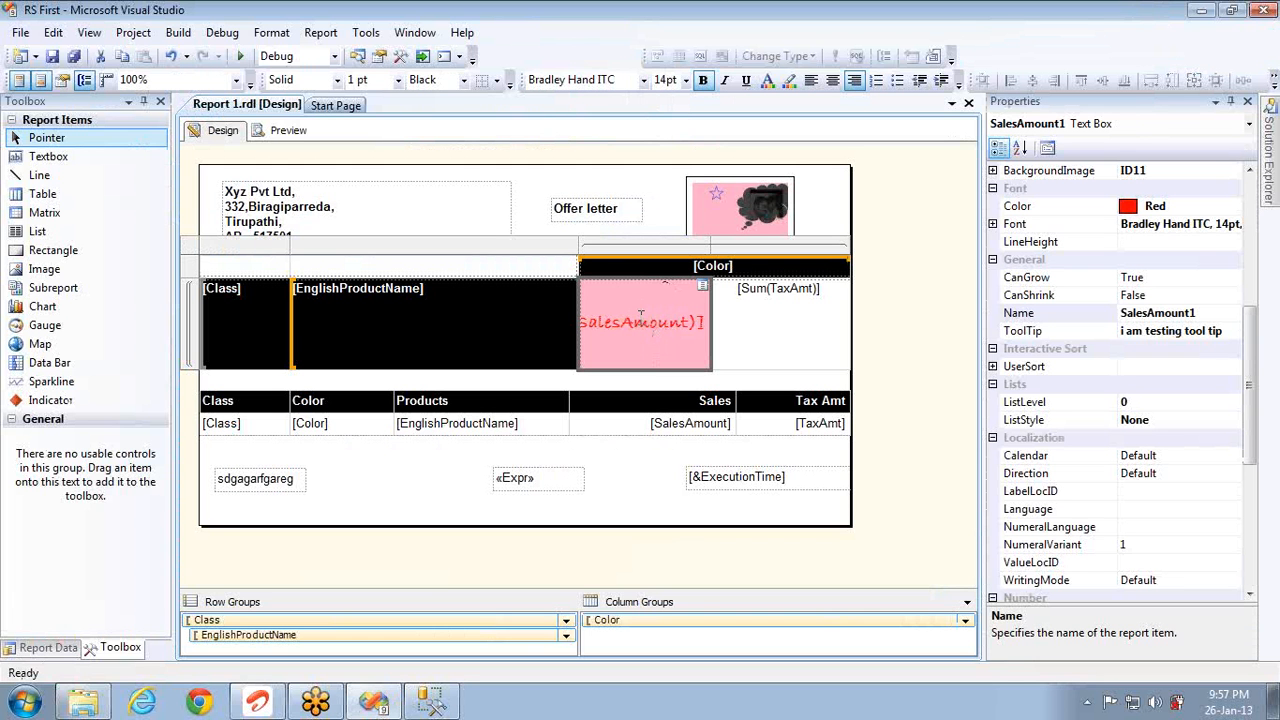
Step: Preview the report, then open the SalesAmount cell's Fill properties in Design view
{"action": "left_click", "coordinate": [288, 131]}
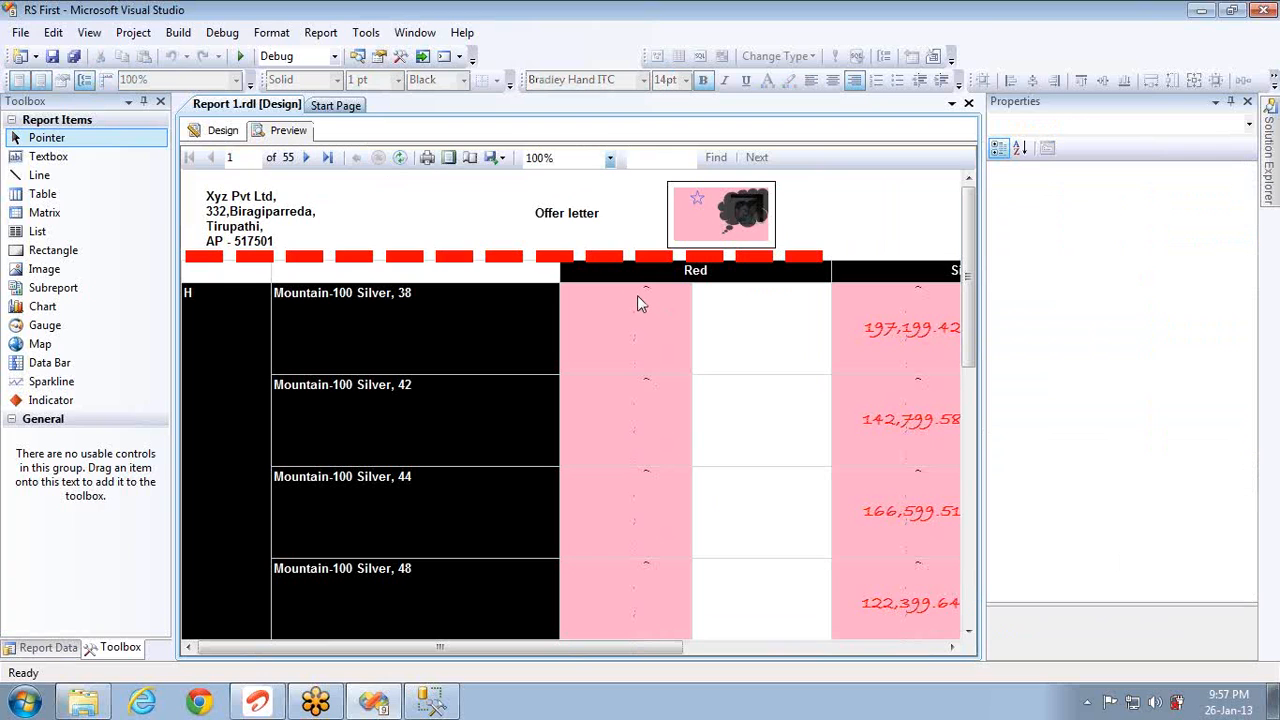
{"action": "mouse_move", "coordinate": [637, 296]}
{"action": "left_click", "coordinate": [220, 131]}
{"action": "right_click", "coordinate": [672, 312]}
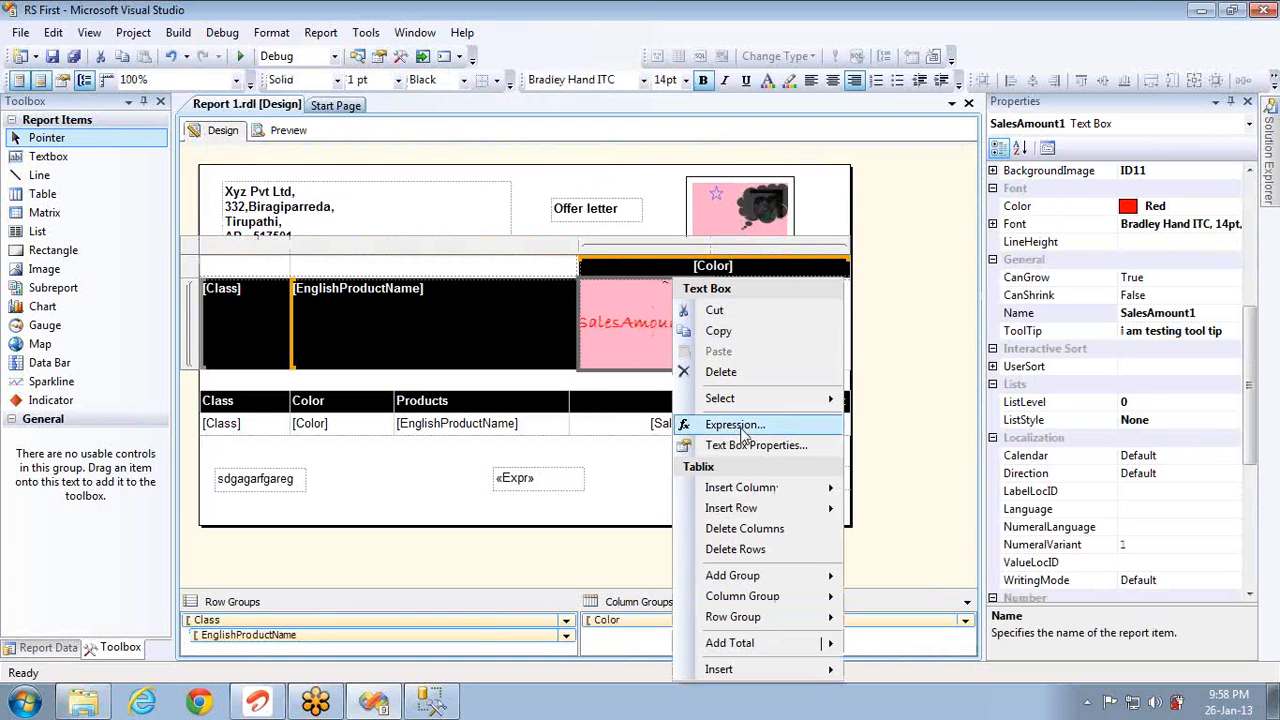
{"action": "left_click", "coordinate": [741, 446]}
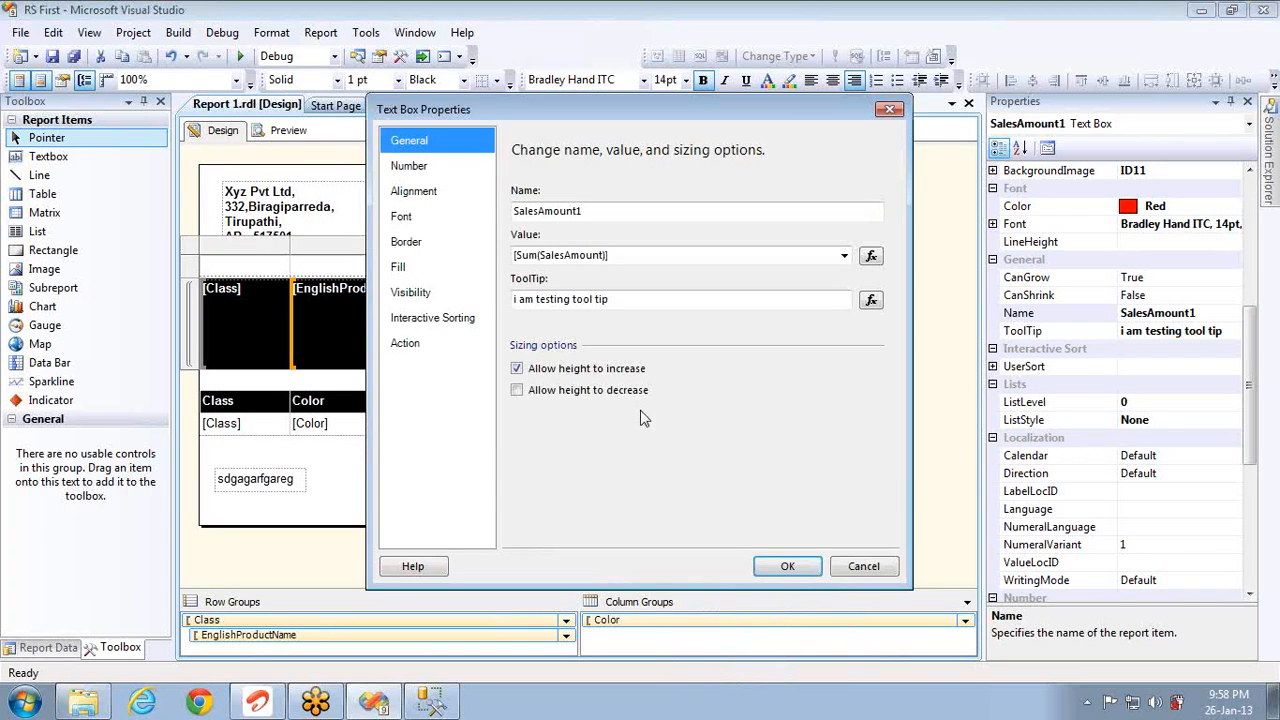
{"action": "left_click", "coordinate": [437, 277]}
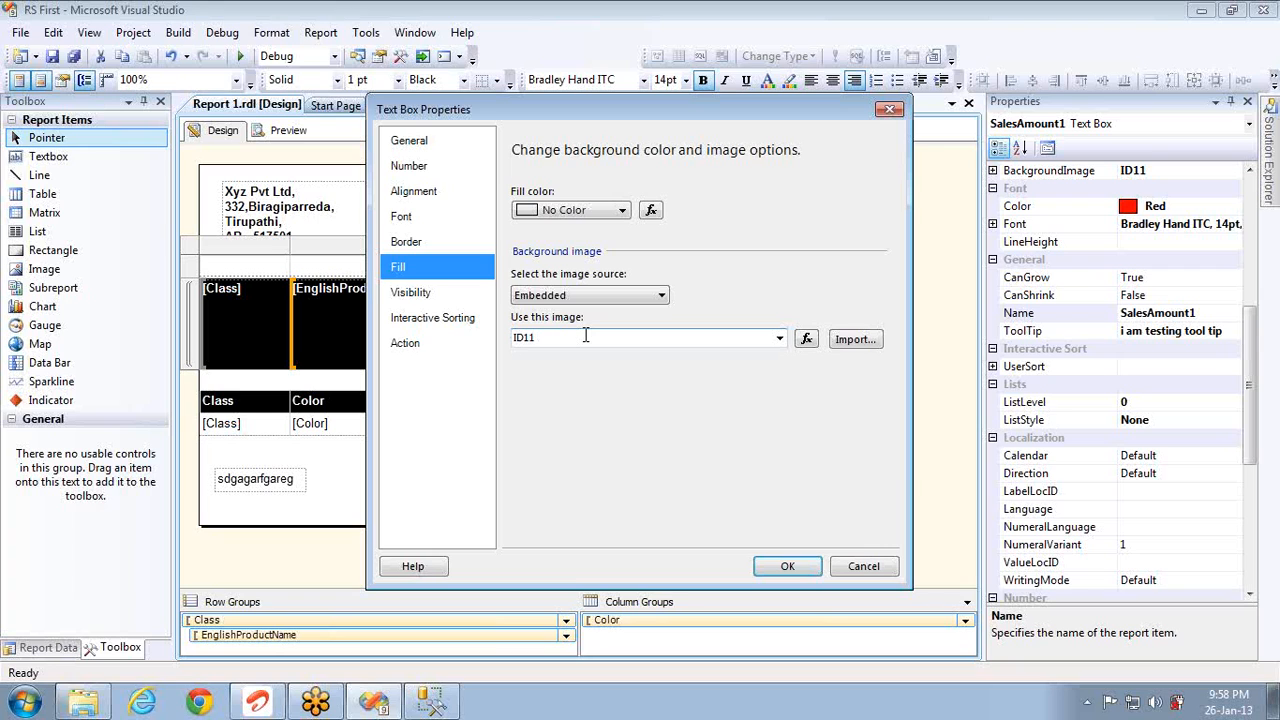
Step: Review the Border, Font, Alignment, Number, Visibility, Interactive Sorting and Action pages
{"action": "left_click", "coordinate": [423, 242]}
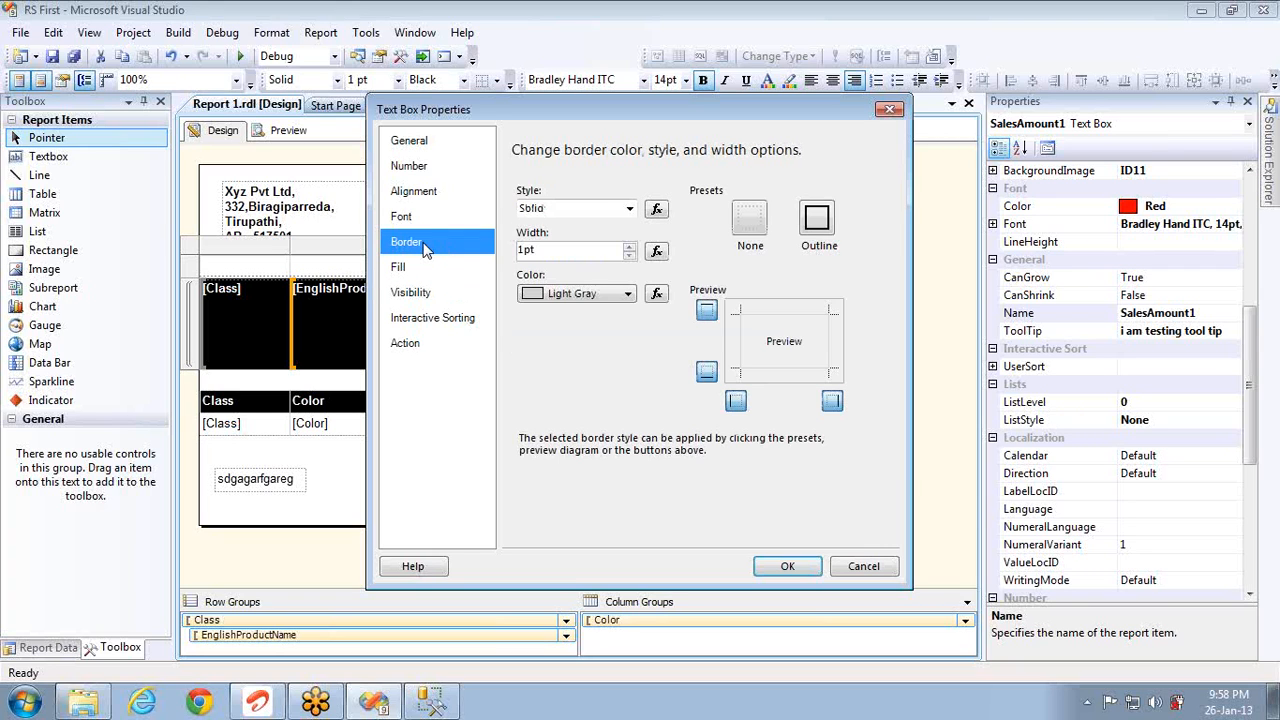
{"action": "left_click", "coordinate": [416, 219]}
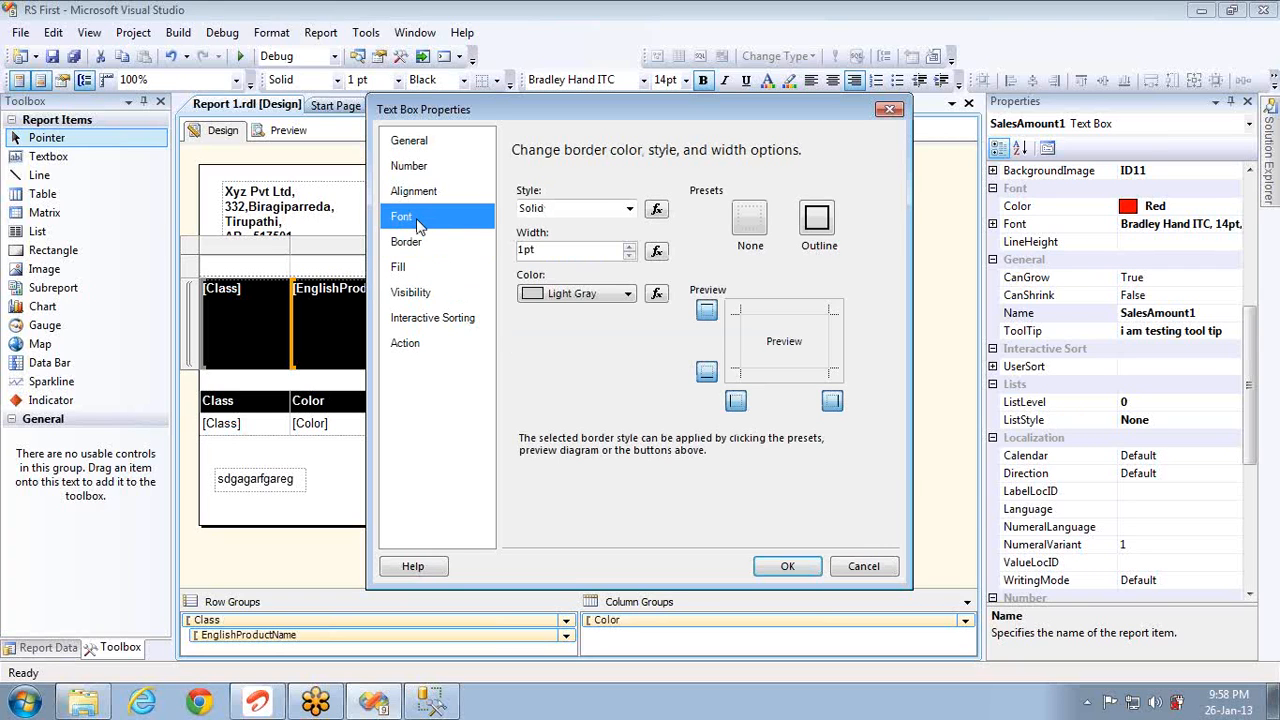
{"action": "left_click", "coordinate": [415, 196]}
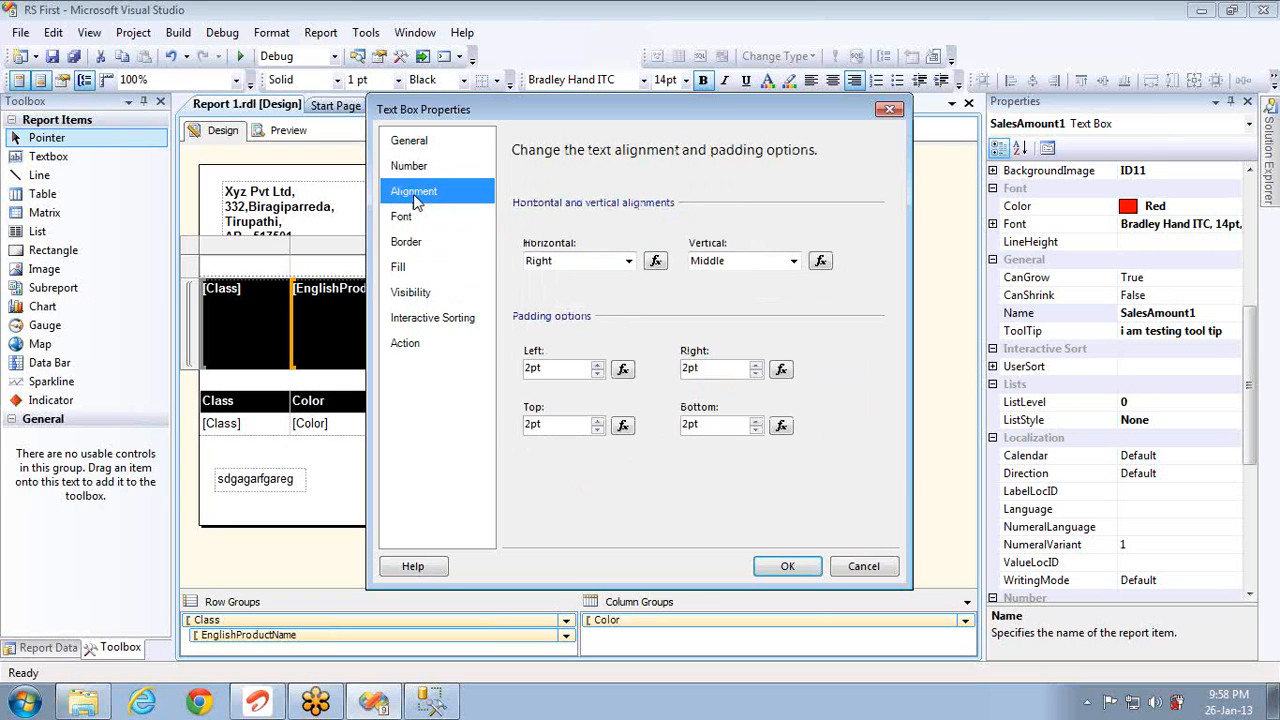
{"action": "left_click", "coordinate": [411, 172]}
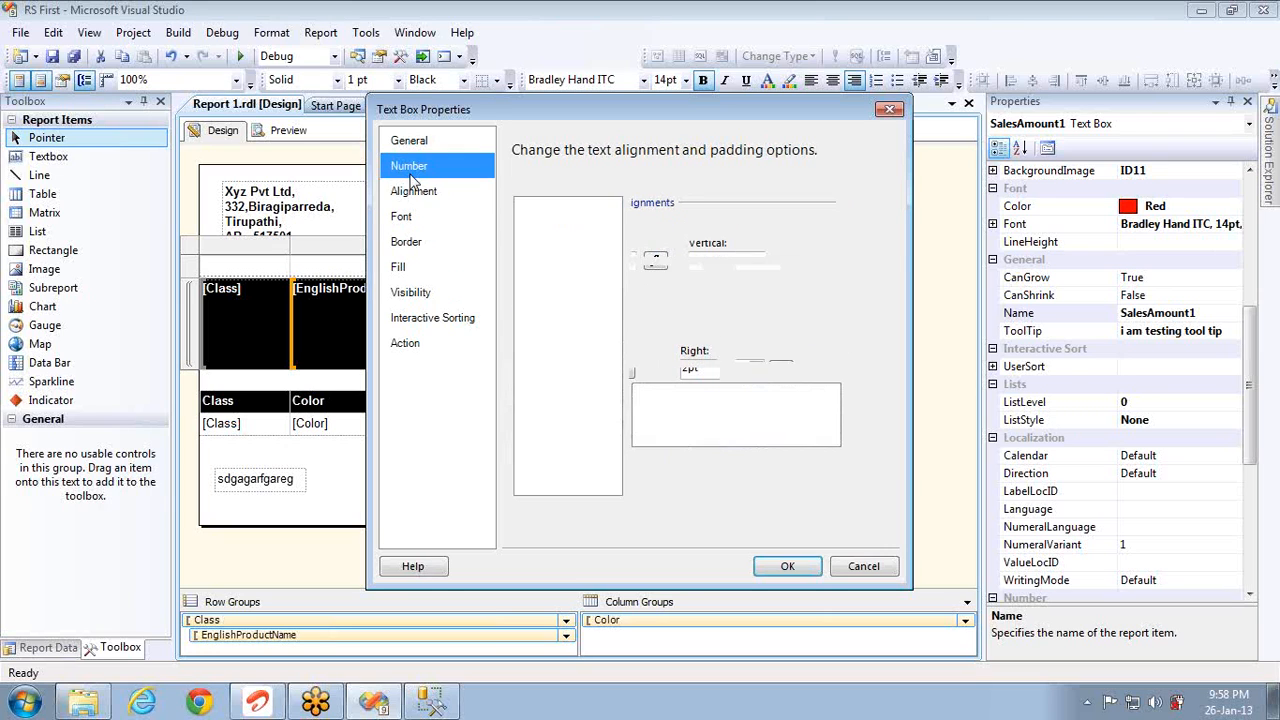
{"action": "left_click", "coordinate": [434, 292]}
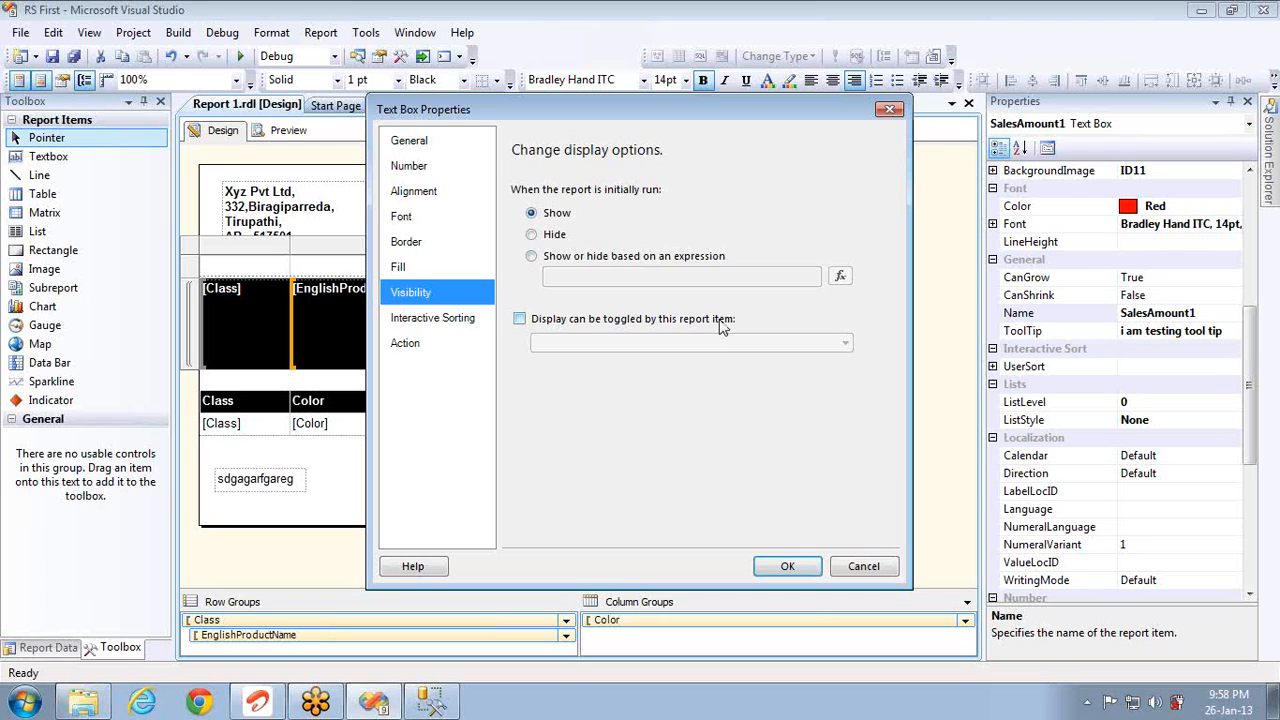
{"action": "left_click", "coordinate": [449, 330]}
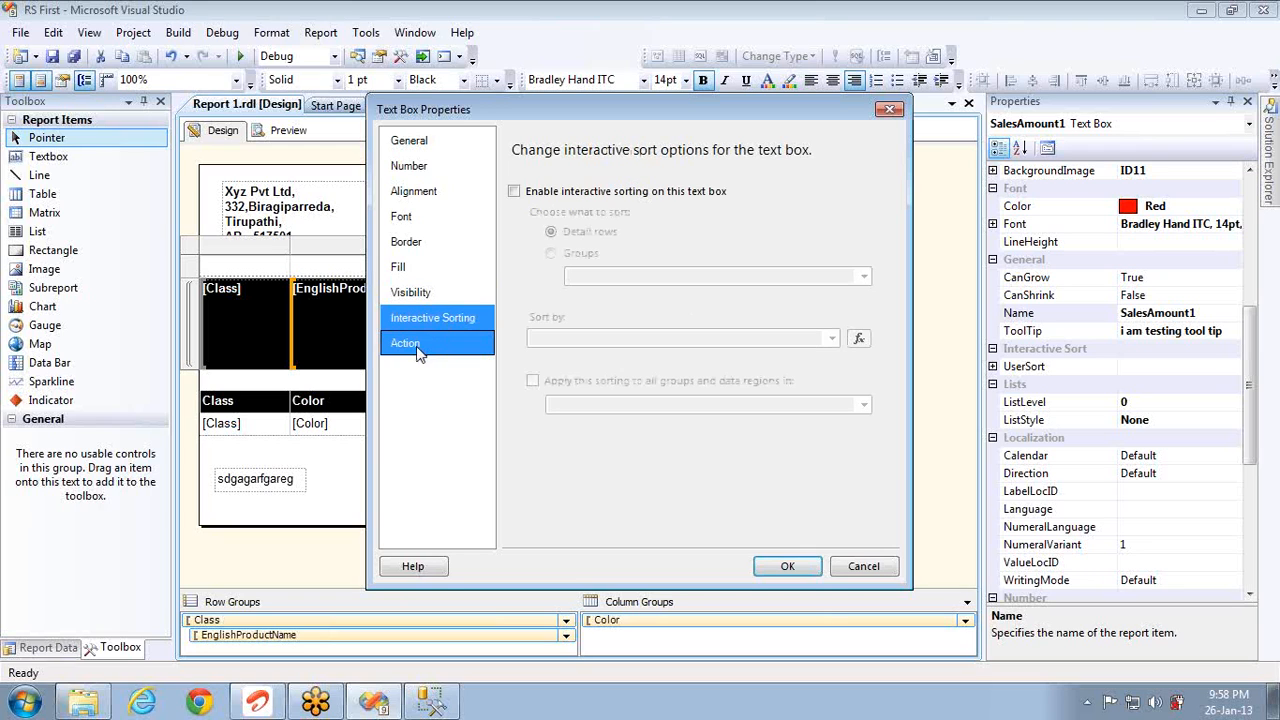
{"action": "left_click", "coordinate": [418, 349]}
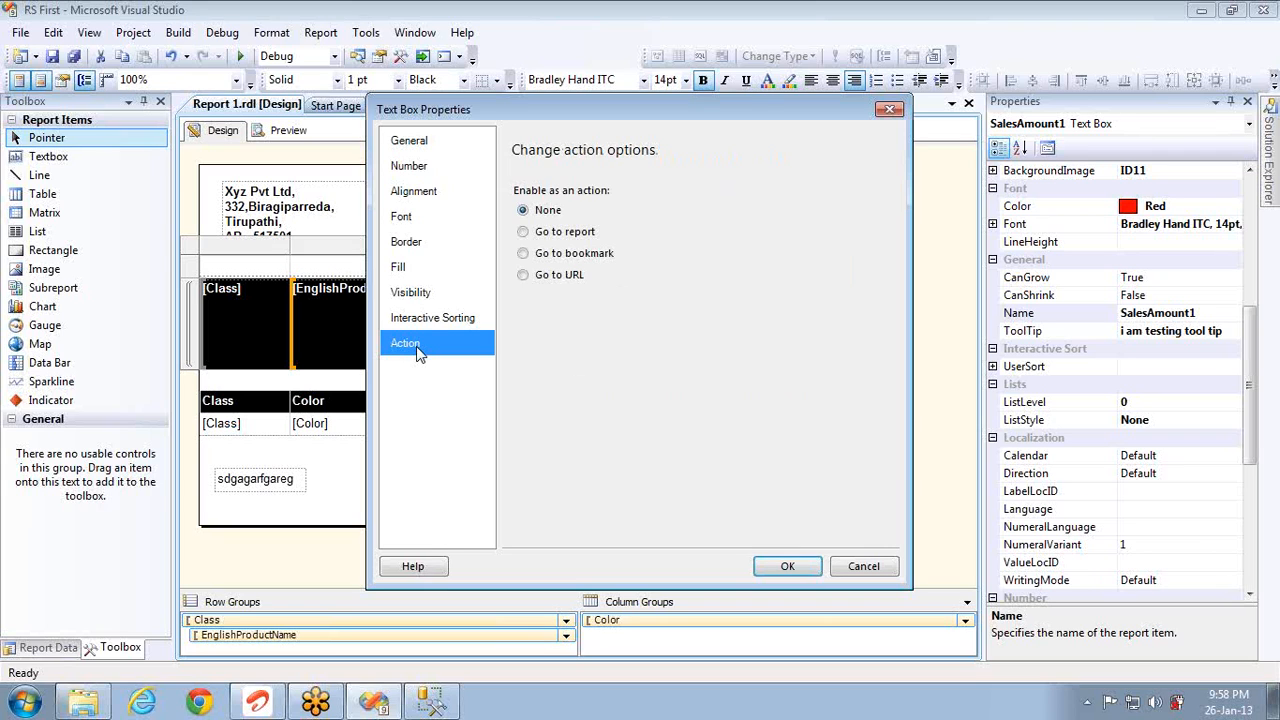